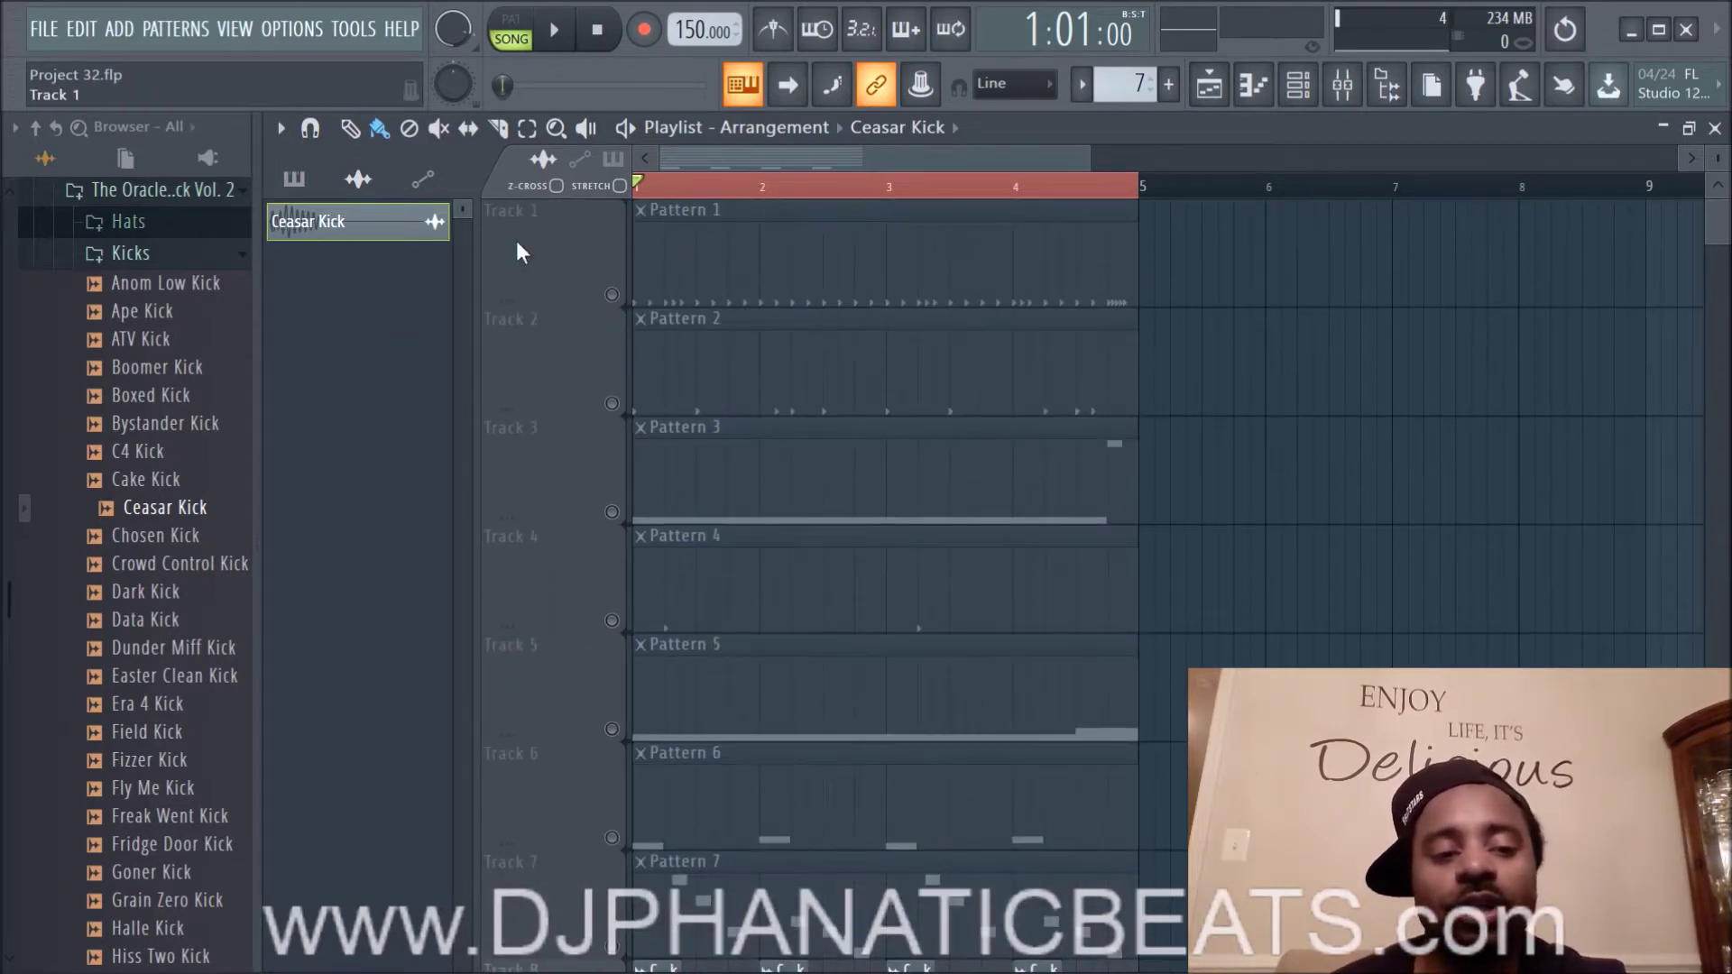
{"action": "scroll", "coordinate": [926, 468], "scroll_direction": "down", "scroll_amount": 3}
{"action": "scroll", "coordinate": [927, 468], "scroll_direction": "up", "scroll_amount": 3}
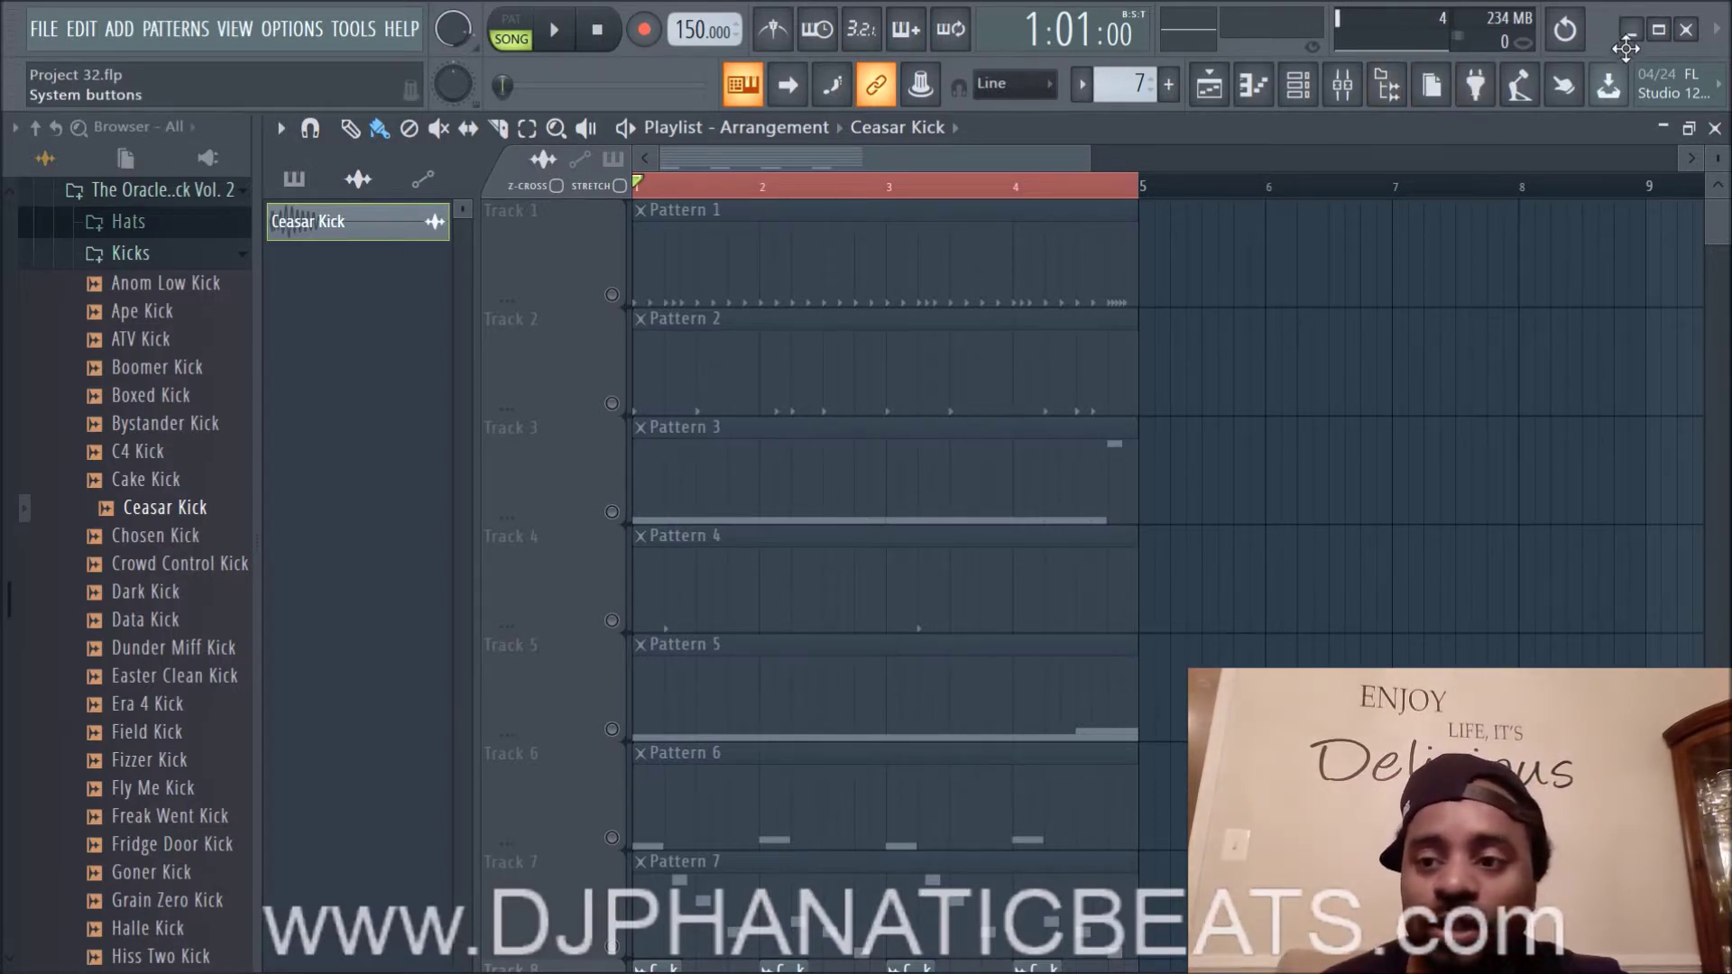
Step: Switch to the Microsoft Edge browser and open the FL Studio download page on the Image-Line website
{"action": "left_click", "coordinate": [1631, 30]}
{"action": "mouse_move", "coordinate": [595, 957]}
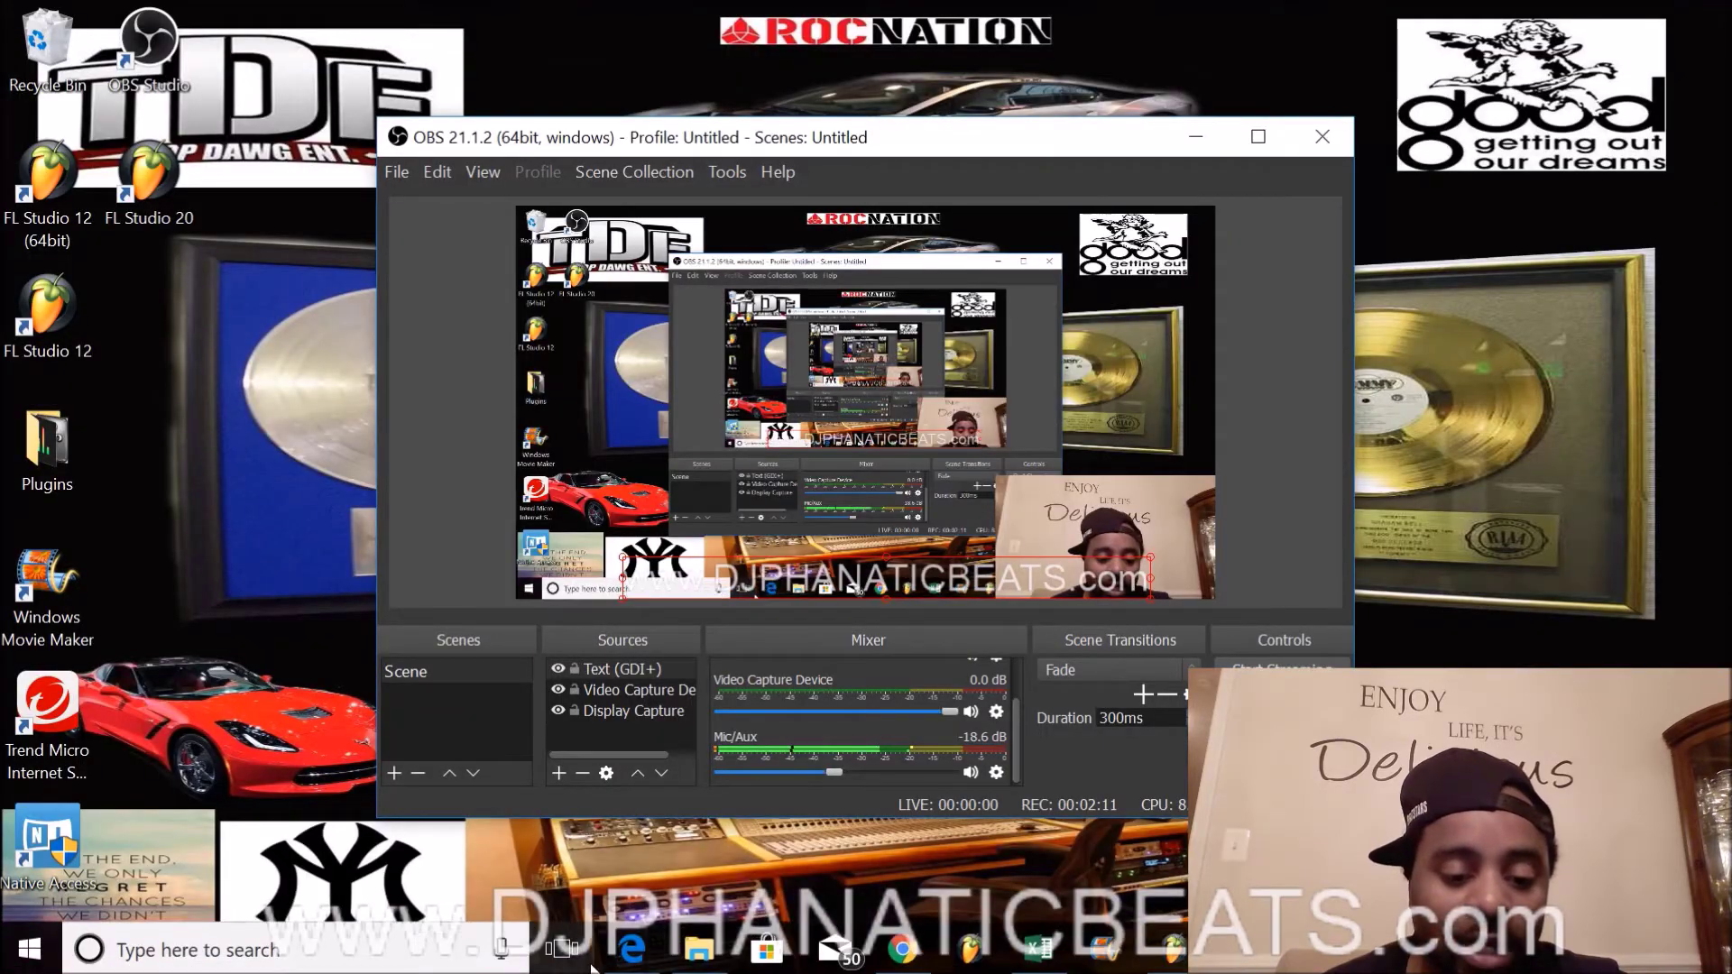
{"action": "left_click", "coordinate": [646, 952]}
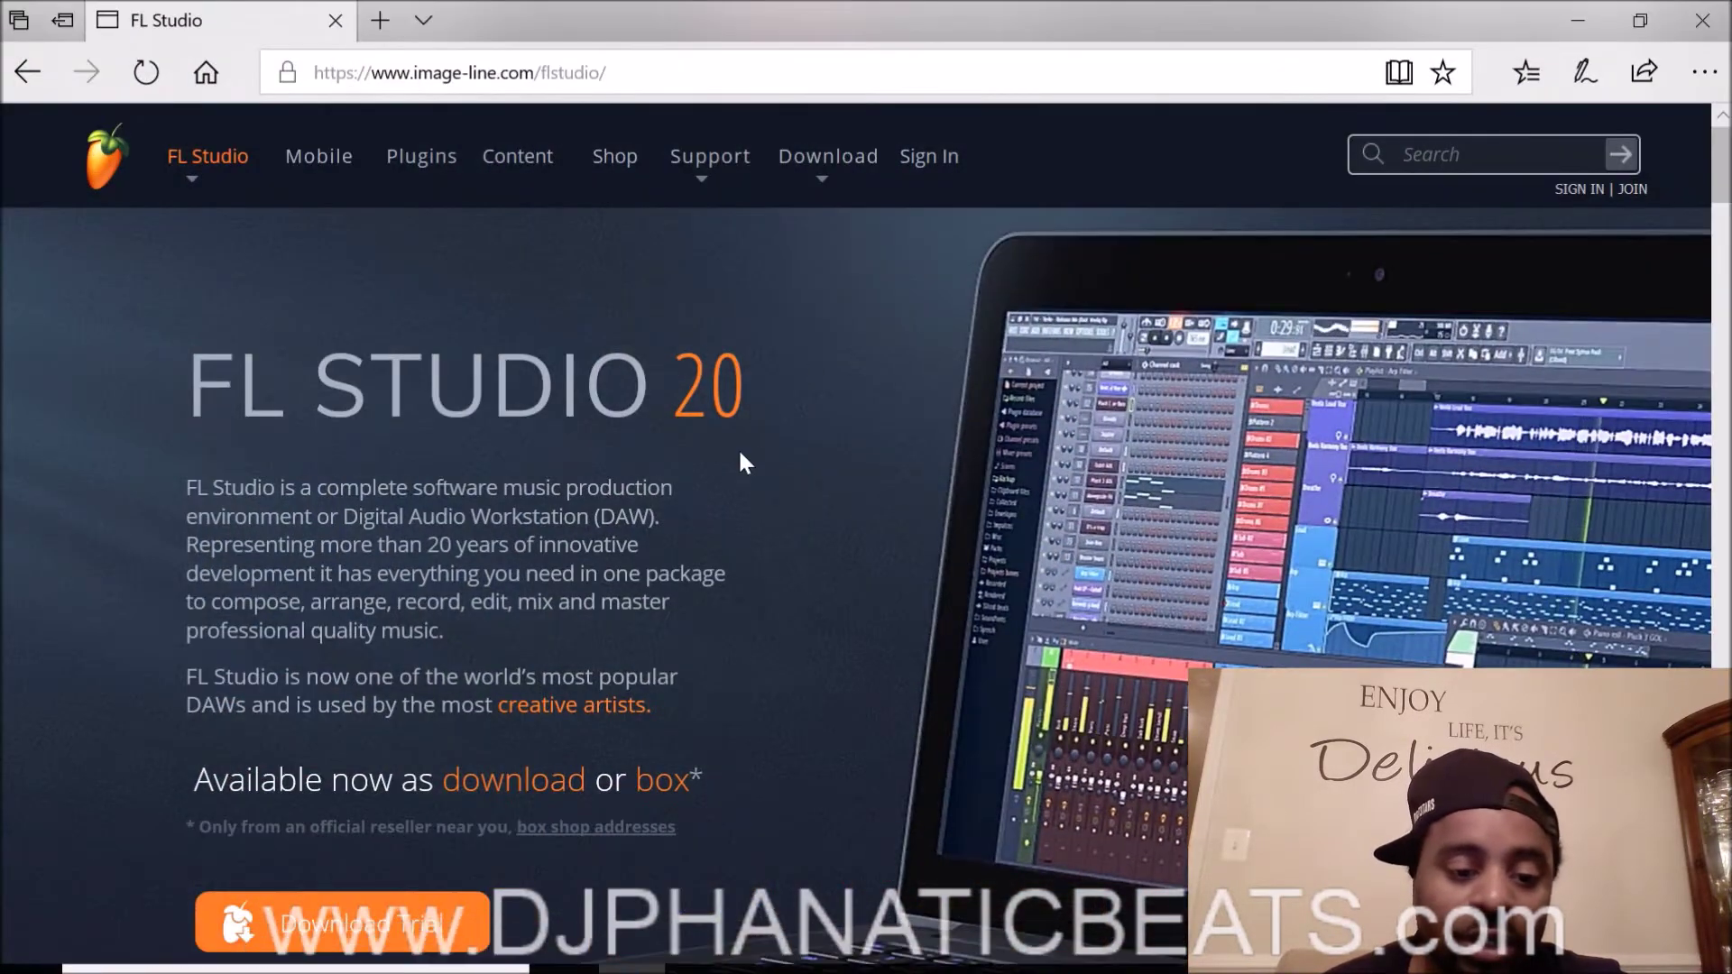
{"action": "scroll", "coordinate": [783, 438], "scroll_direction": "down", "scroll_amount": 5}
{"action": "scroll", "coordinate": [782, 439], "scroll_direction": "up", "scroll_amount": 4}
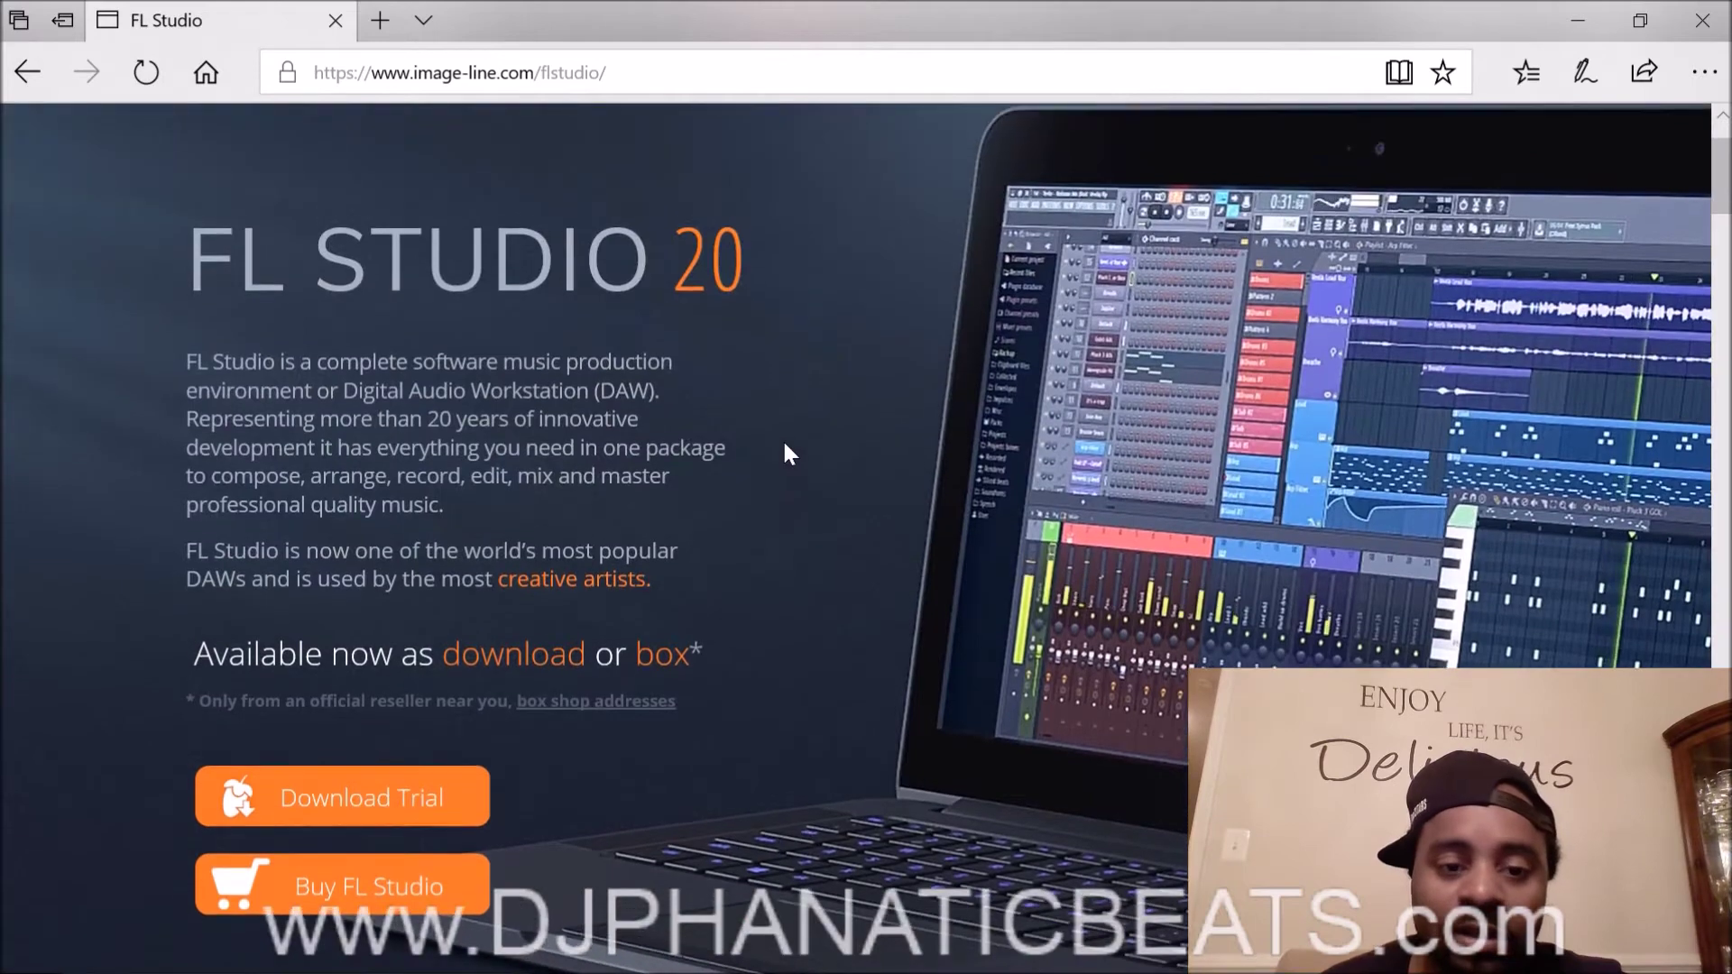
{"action": "scroll", "coordinate": [952, 206], "scroll_direction": "up", "scroll_amount": 2}
{"action": "mouse_move", "coordinate": [857, 176]}
{"action": "left_click", "coordinate": [835, 236]}
Step: Examine the Windows and macOS installer offers, the trial conditions and the system requirements on the download page
{"action": "scroll", "coordinate": [852, 445], "scroll_direction": "down", "scroll_amount": 5}
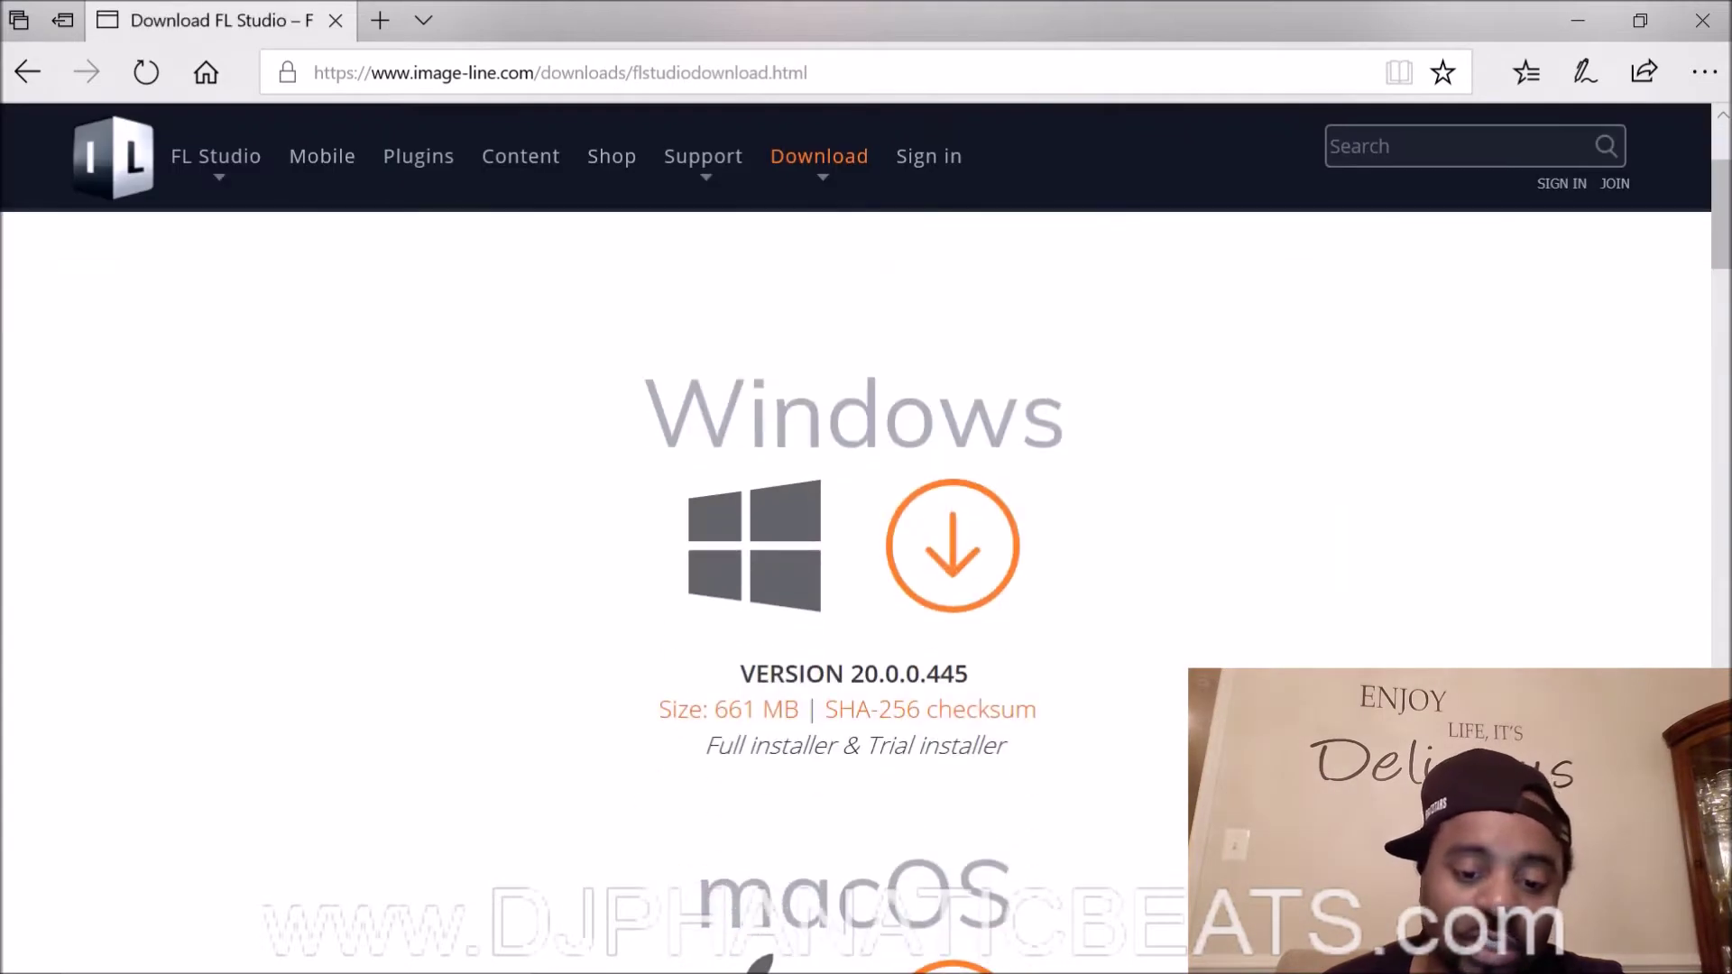
{"action": "scroll", "coordinate": [995, 520], "scroll_direction": "down", "scroll_amount": 2}
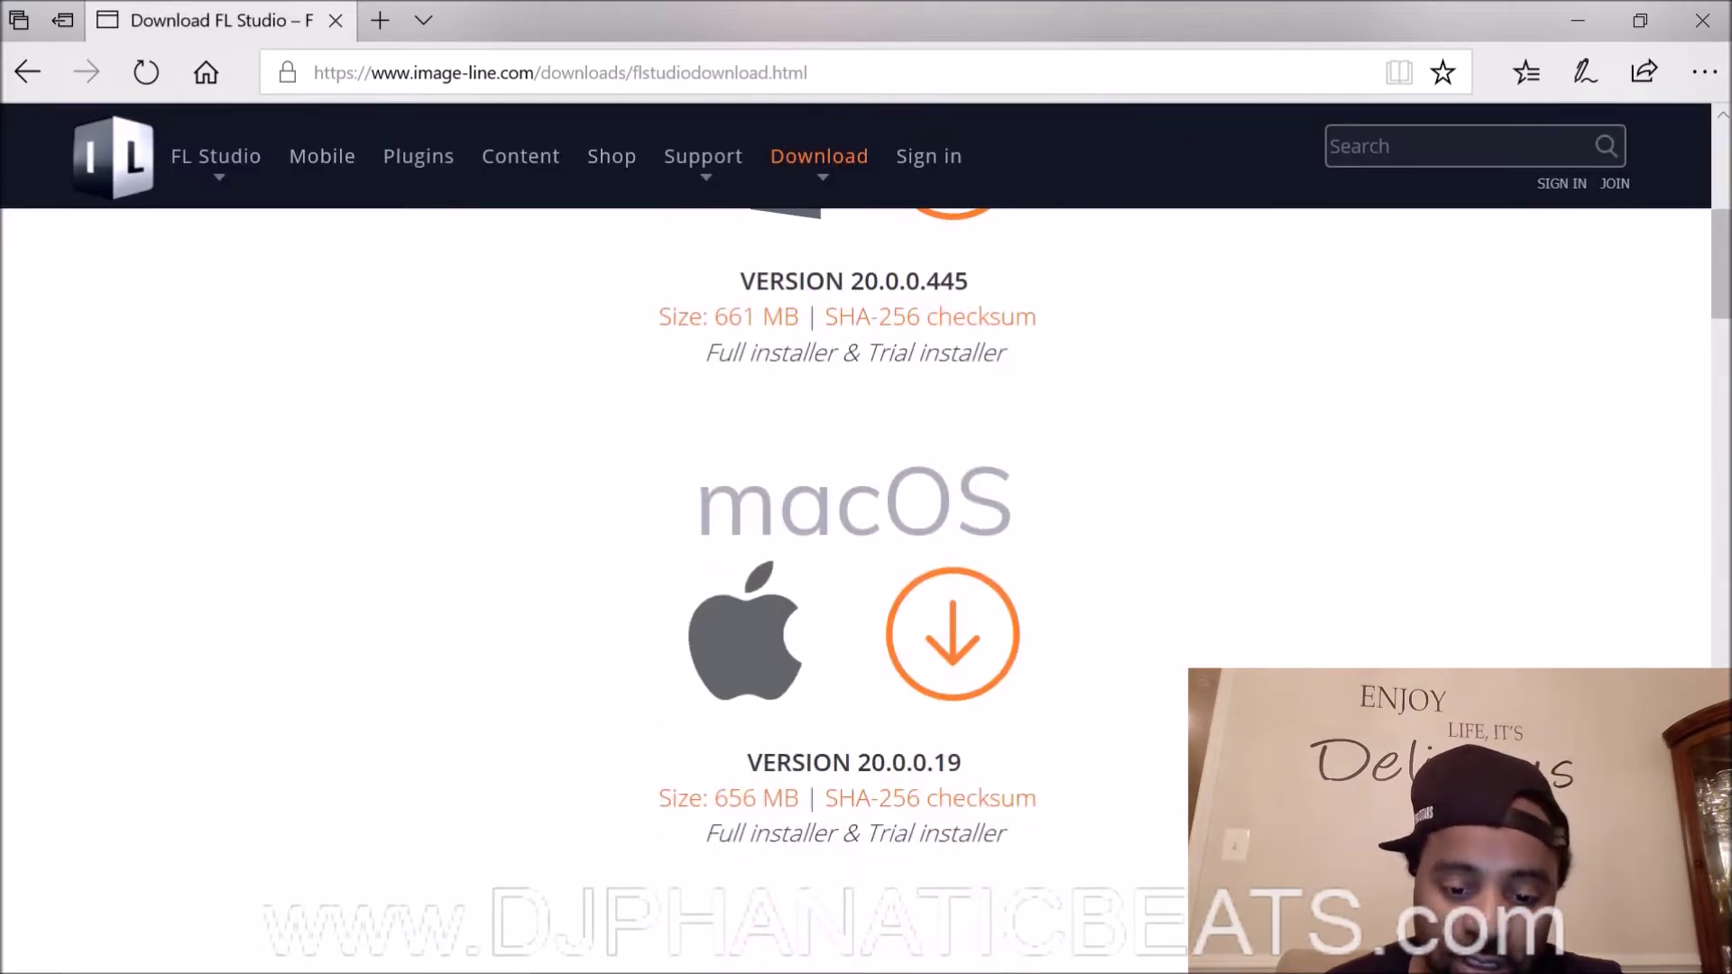
{"action": "scroll", "coordinate": [753, 812], "scroll_direction": "down", "scroll_amount": 2}
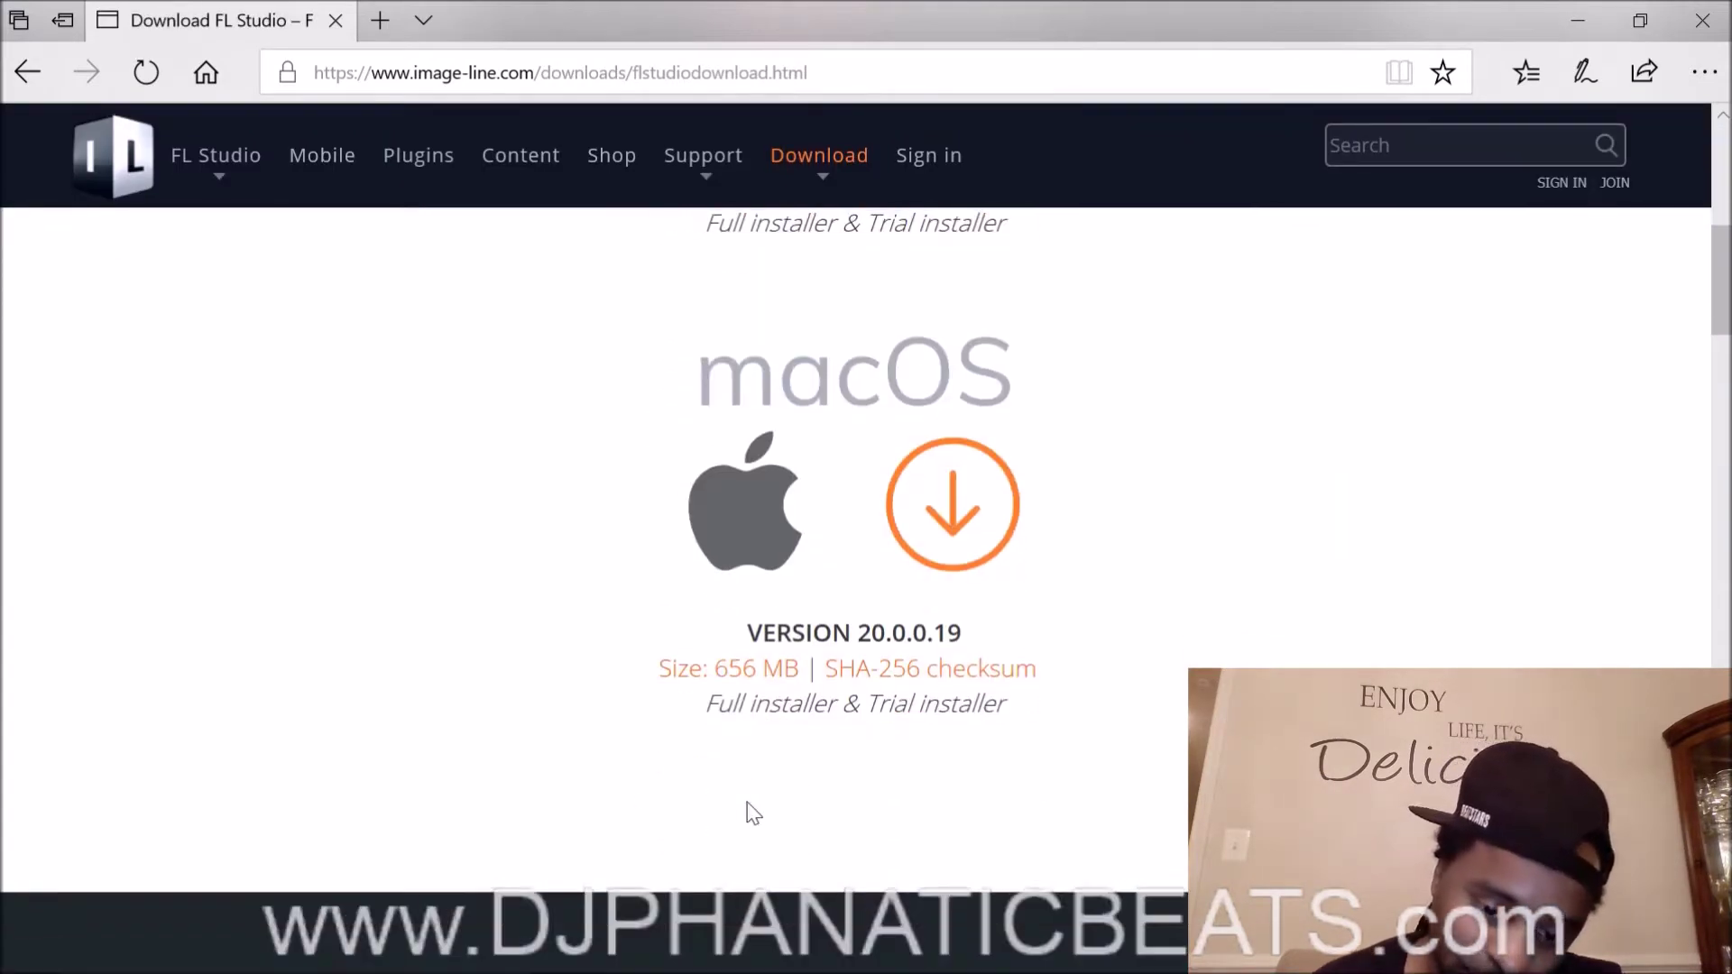
{"action": "scroll", "coordinate": [907, 753], "scroll_direction": "down", "scroll_amount": 12}
{"action": "scroll", "coordinate": [758, 642], "scroll_direction": "down", "scroll_amount": 8}
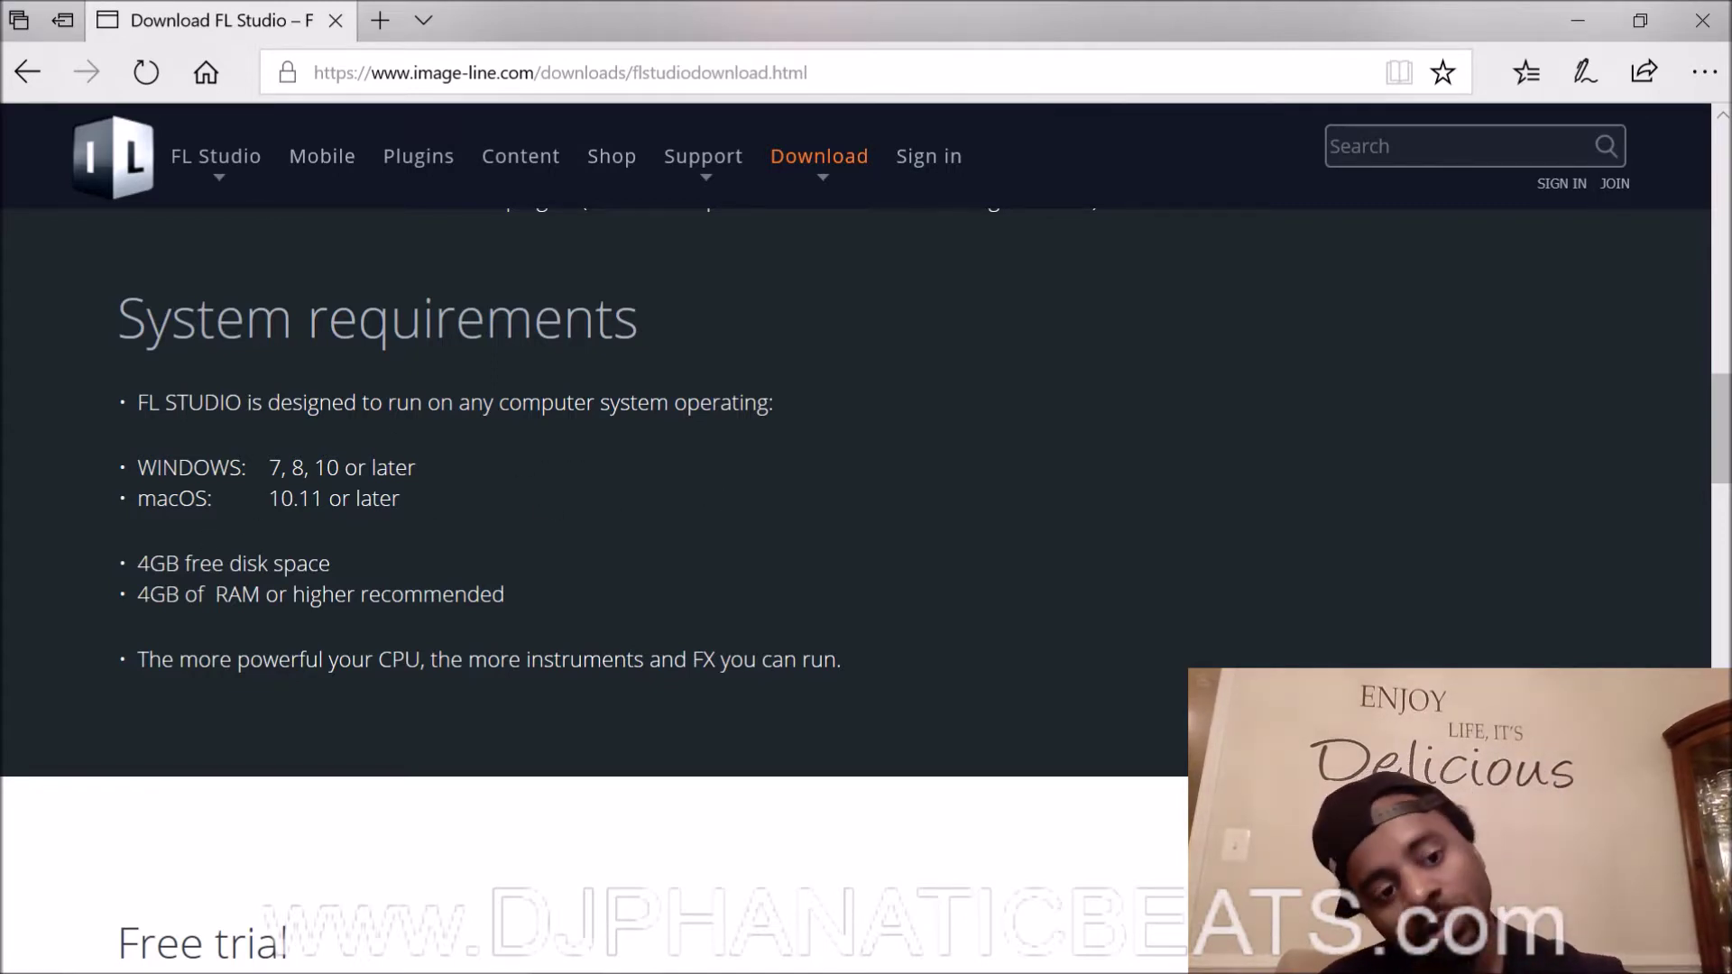
{"action": "scroll", "coordinate": [675, 491], "scroll_direction": "up", "scroll_amount": 2}
{"action": "scroll", "coordinate": [424, 518], "scroll_direction": "down", "scroll_amount": 1}
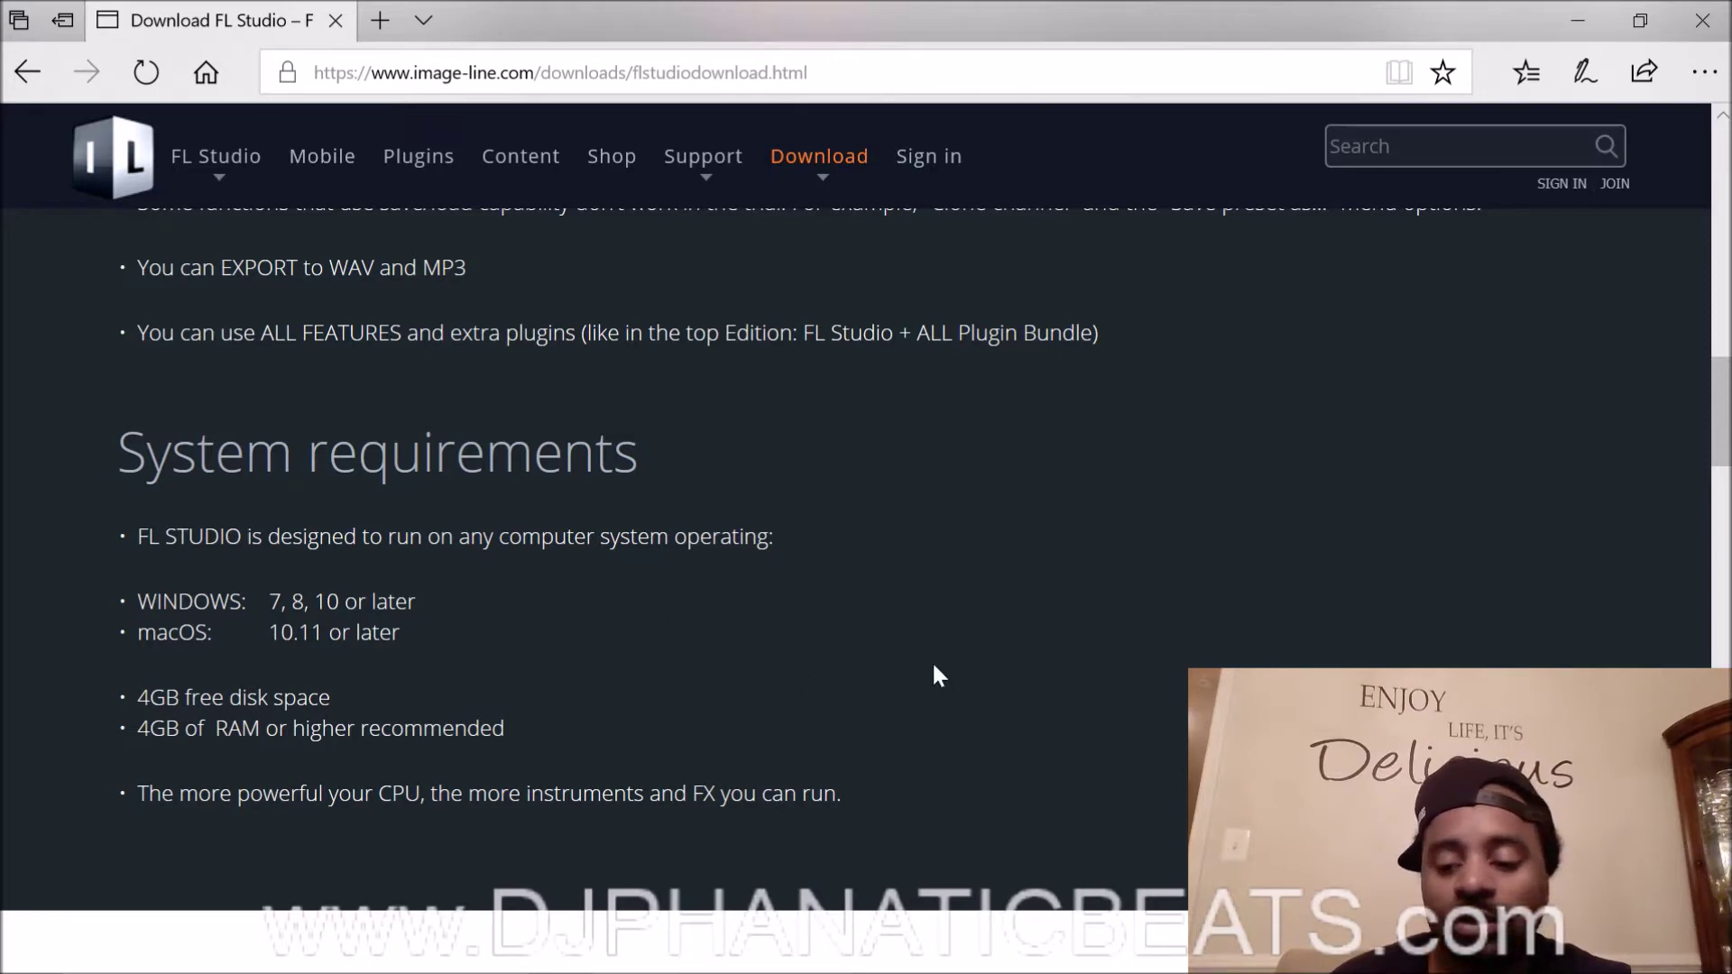
{"action": "scroll", "coordinate": [1065, 487], "scroll_direction": "up", "scroll_amount": 3}
{"action": "scroll", "coordinate": [815, 559], "scroll_direction": "down", "scroll_amount": 3}
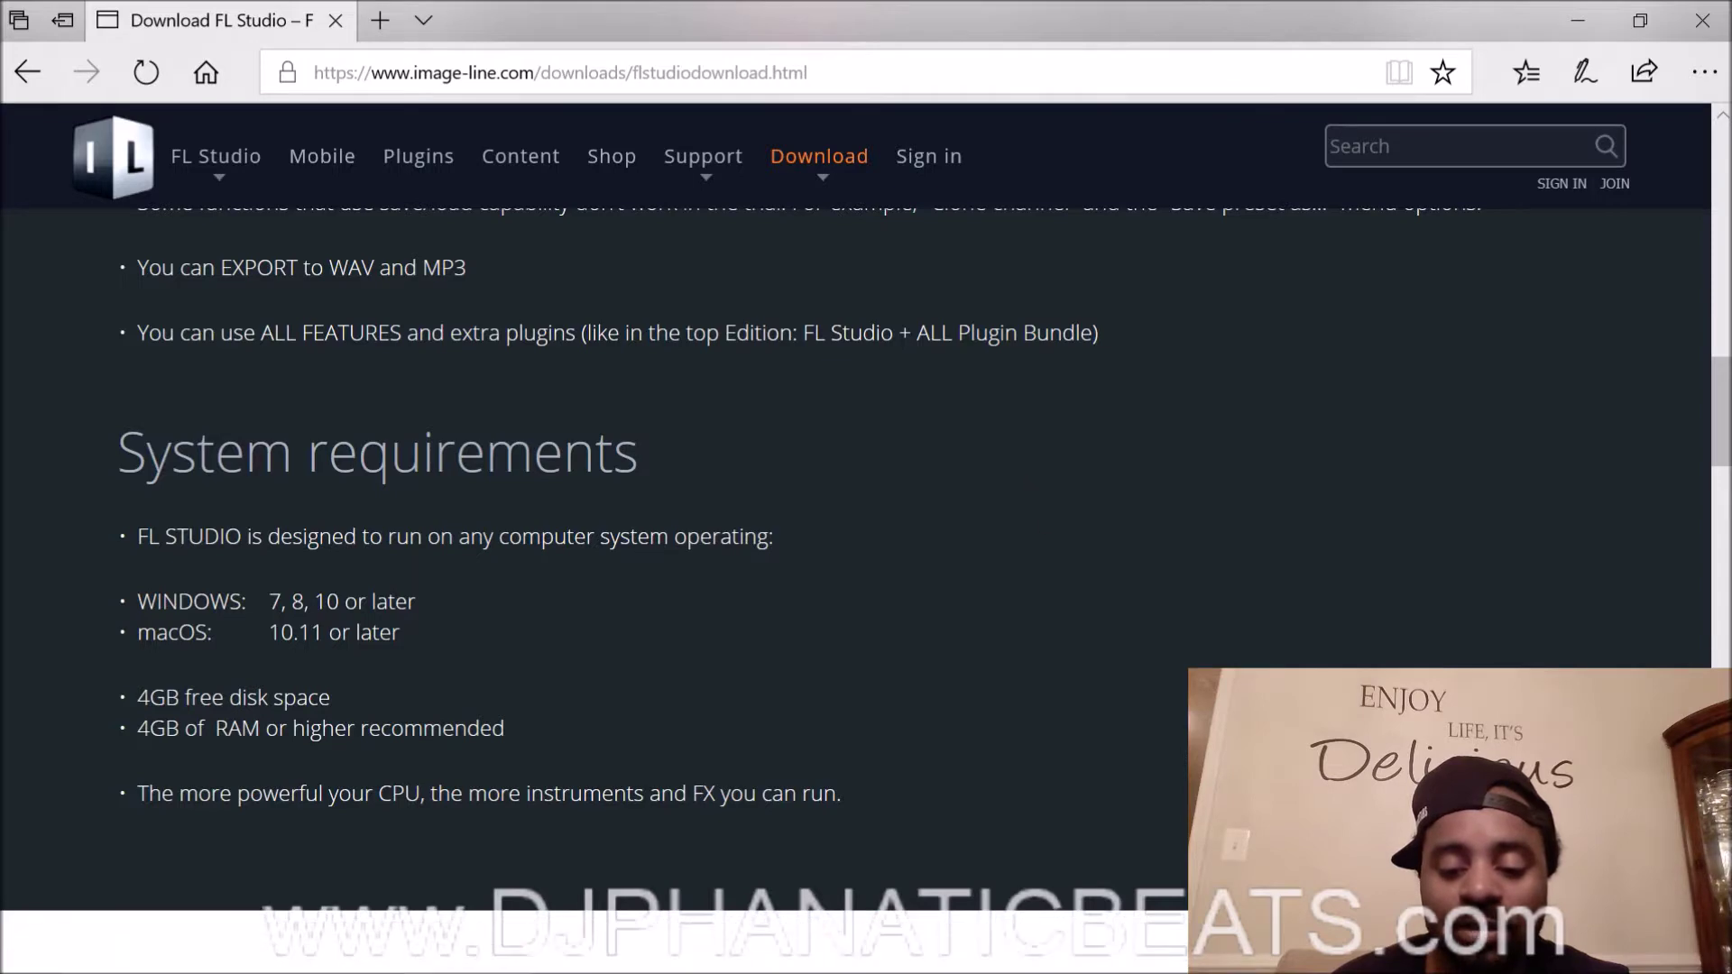
Step: Switch back to FL Studio and look over the muted pattern clips and the Ceasar Kick clips in the playlist
{"action": "left_click", "coordinate": [1164, 959]}
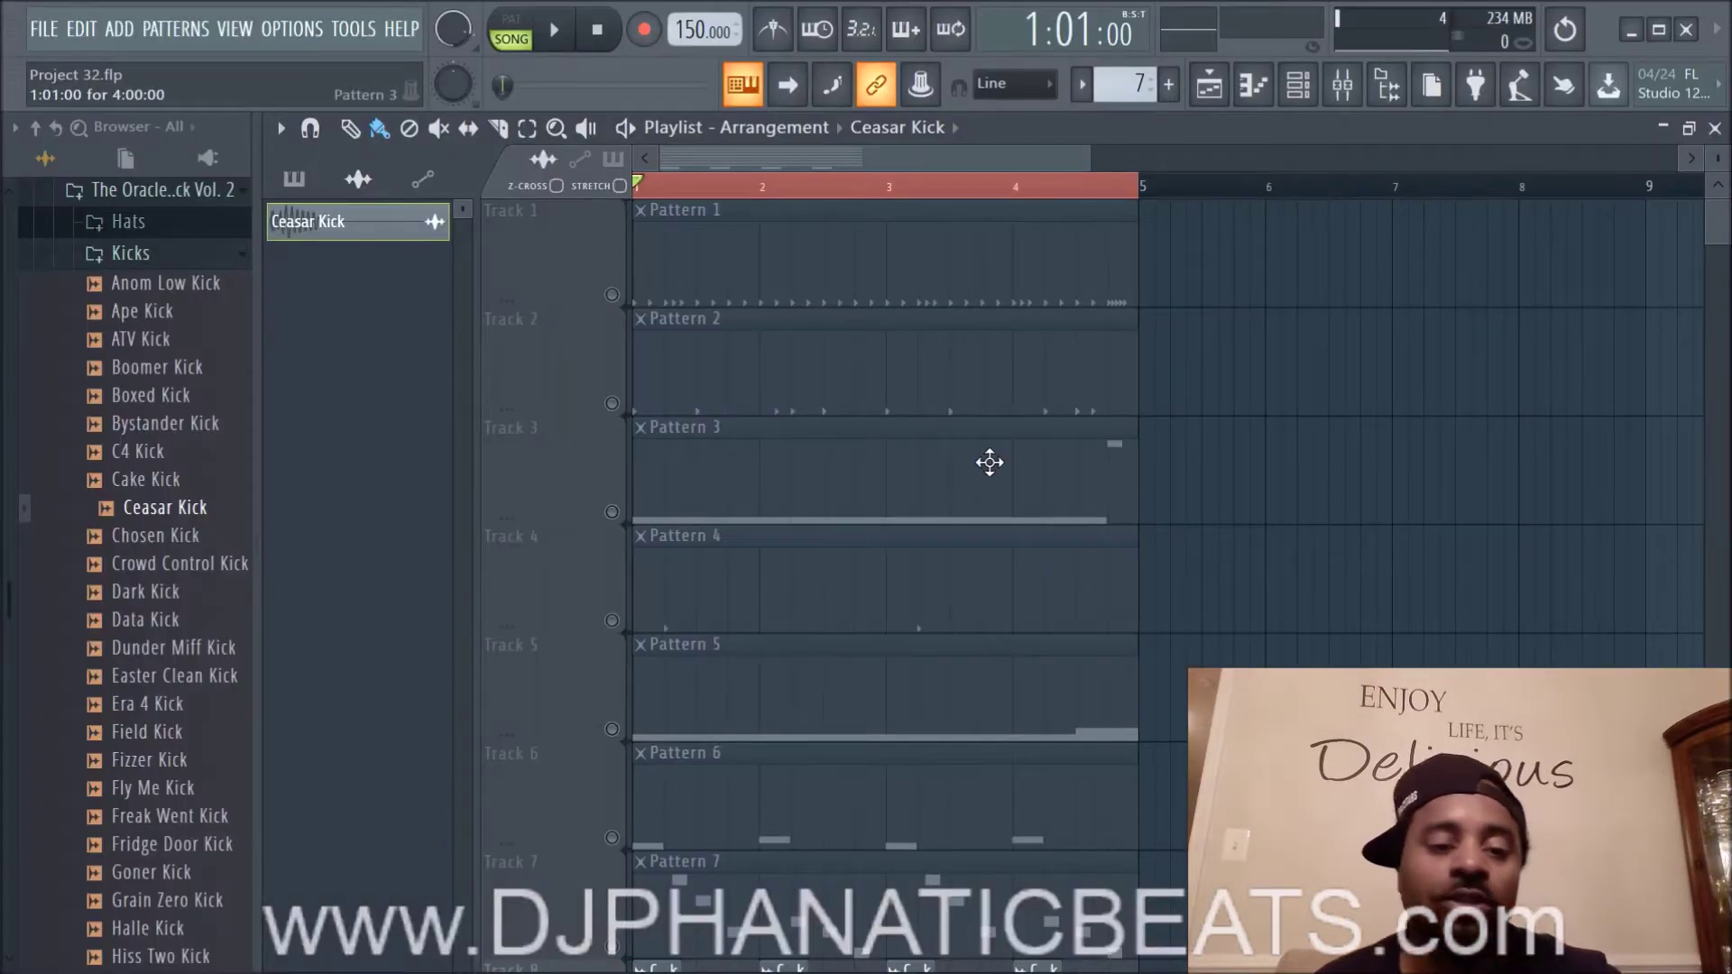
{"action": "left_click", "coordinate": [929, 411]}
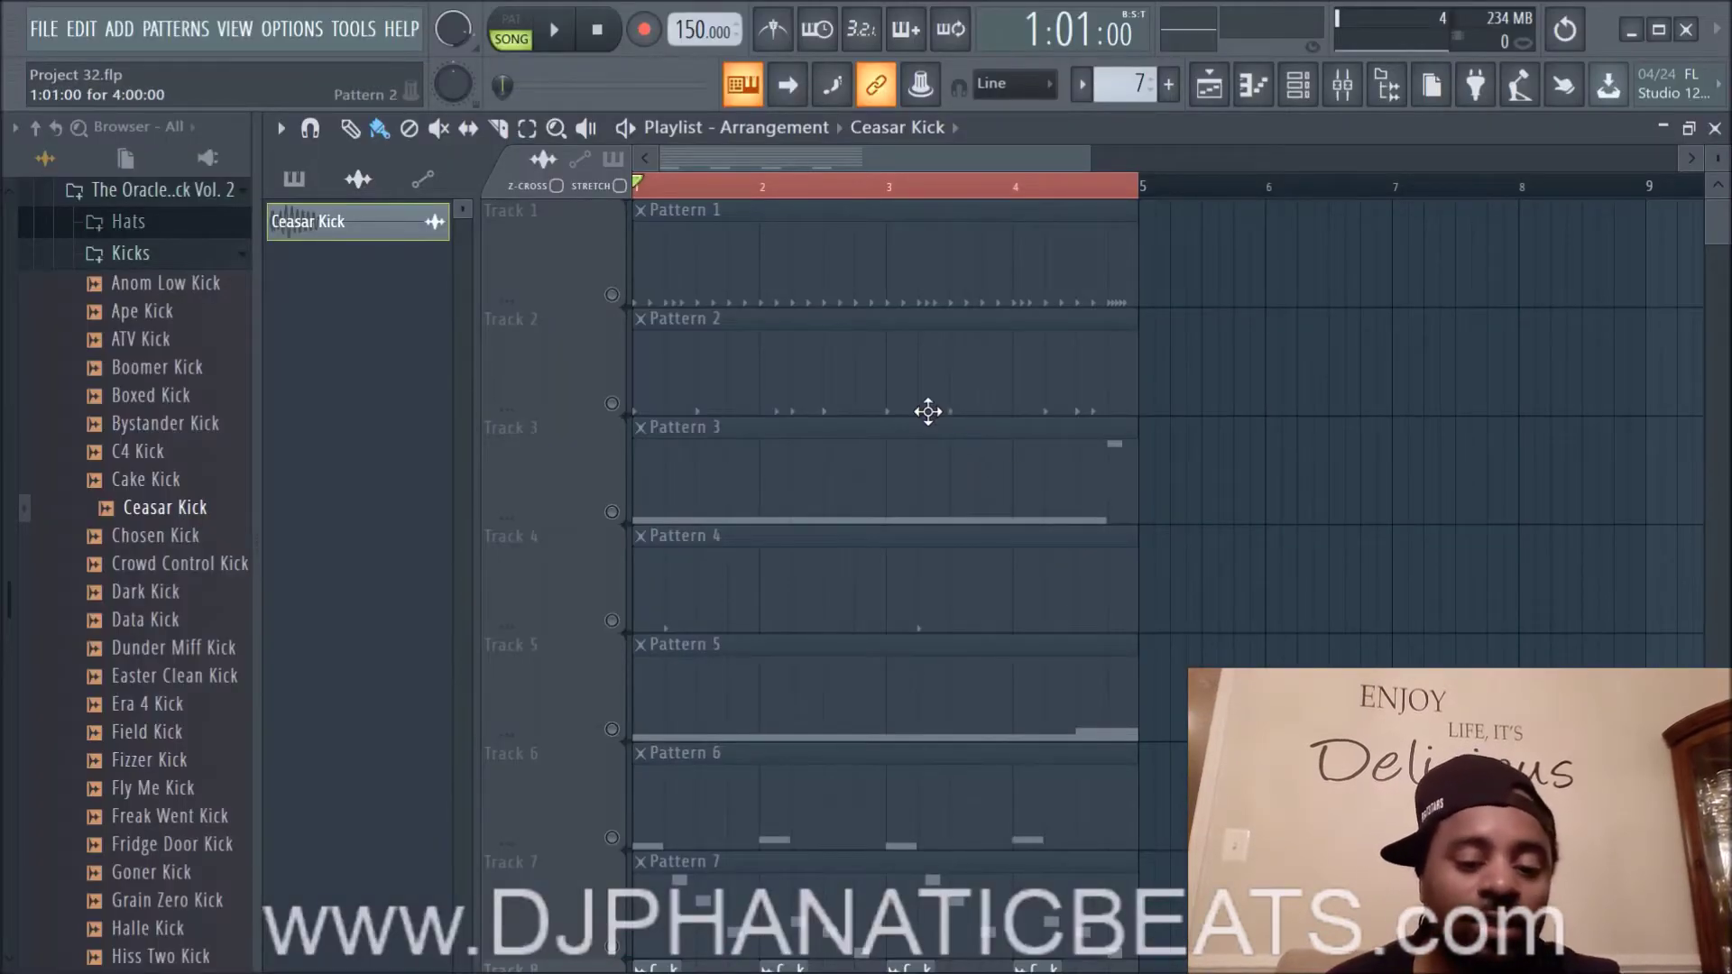
{"action": "scroll", "coordinate": [928, 412], "scroll_direction": "down", "scroll_amount": 1}
{"action": "left_click", "coordinate": [940, 405]}
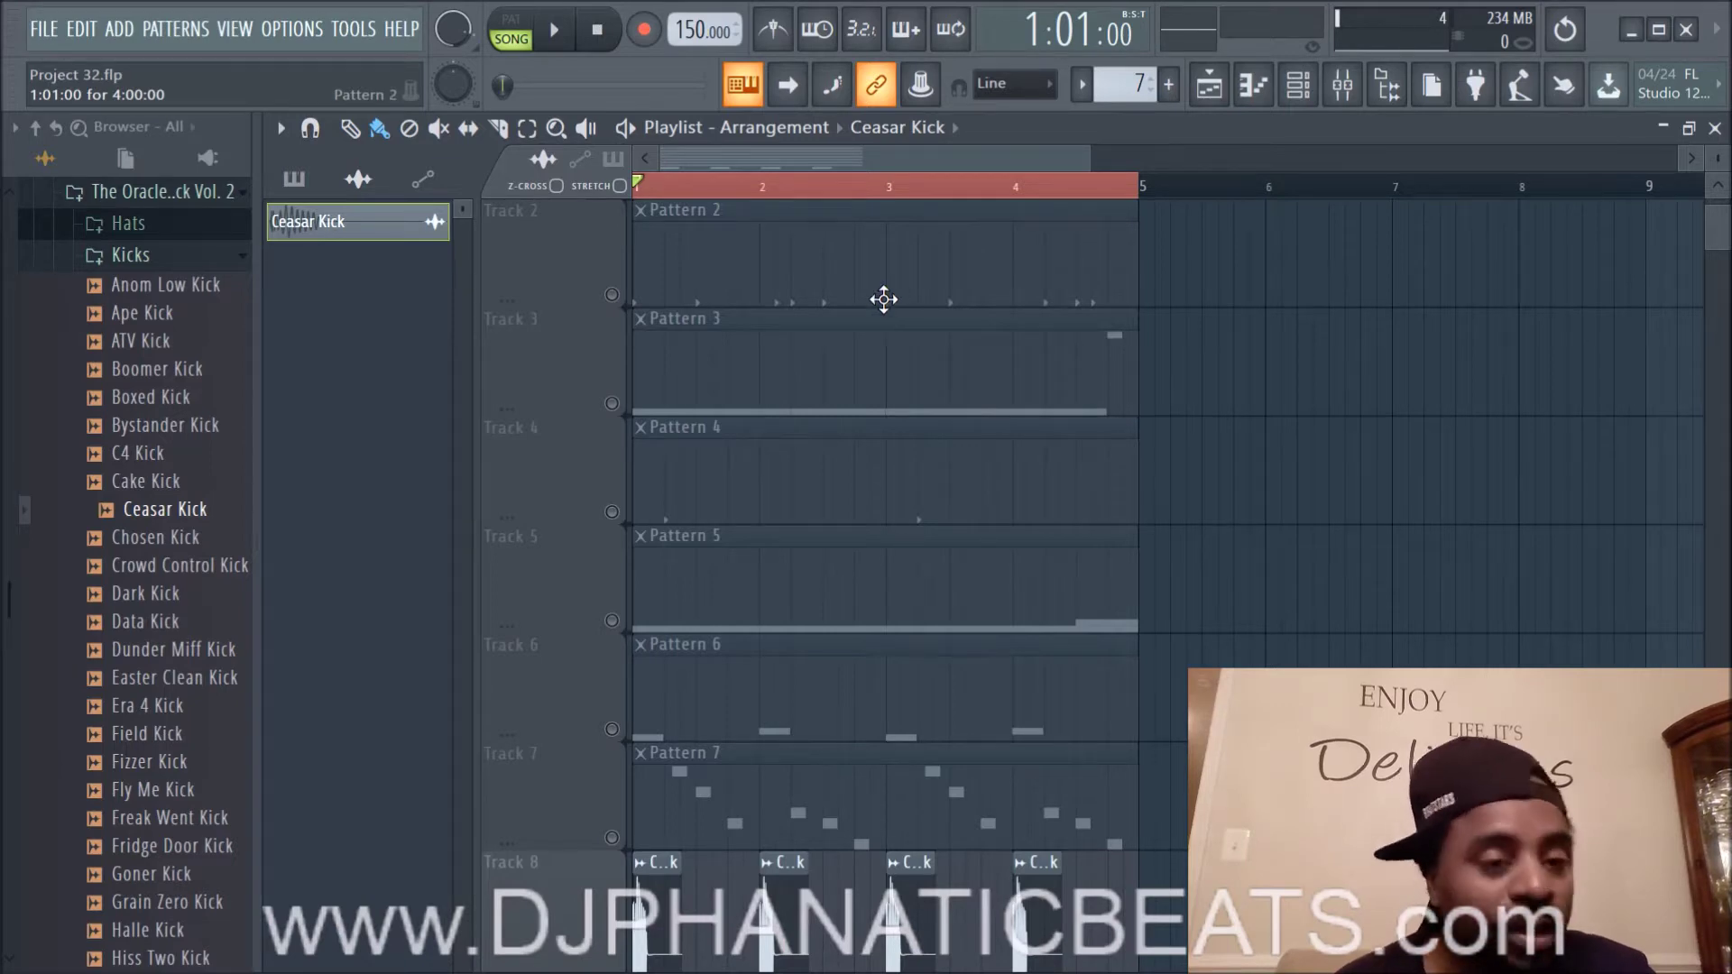
{"action": "scroll", "coordinate": [614, 406], "scroll_direction": "down", "scroll_amount": 2}
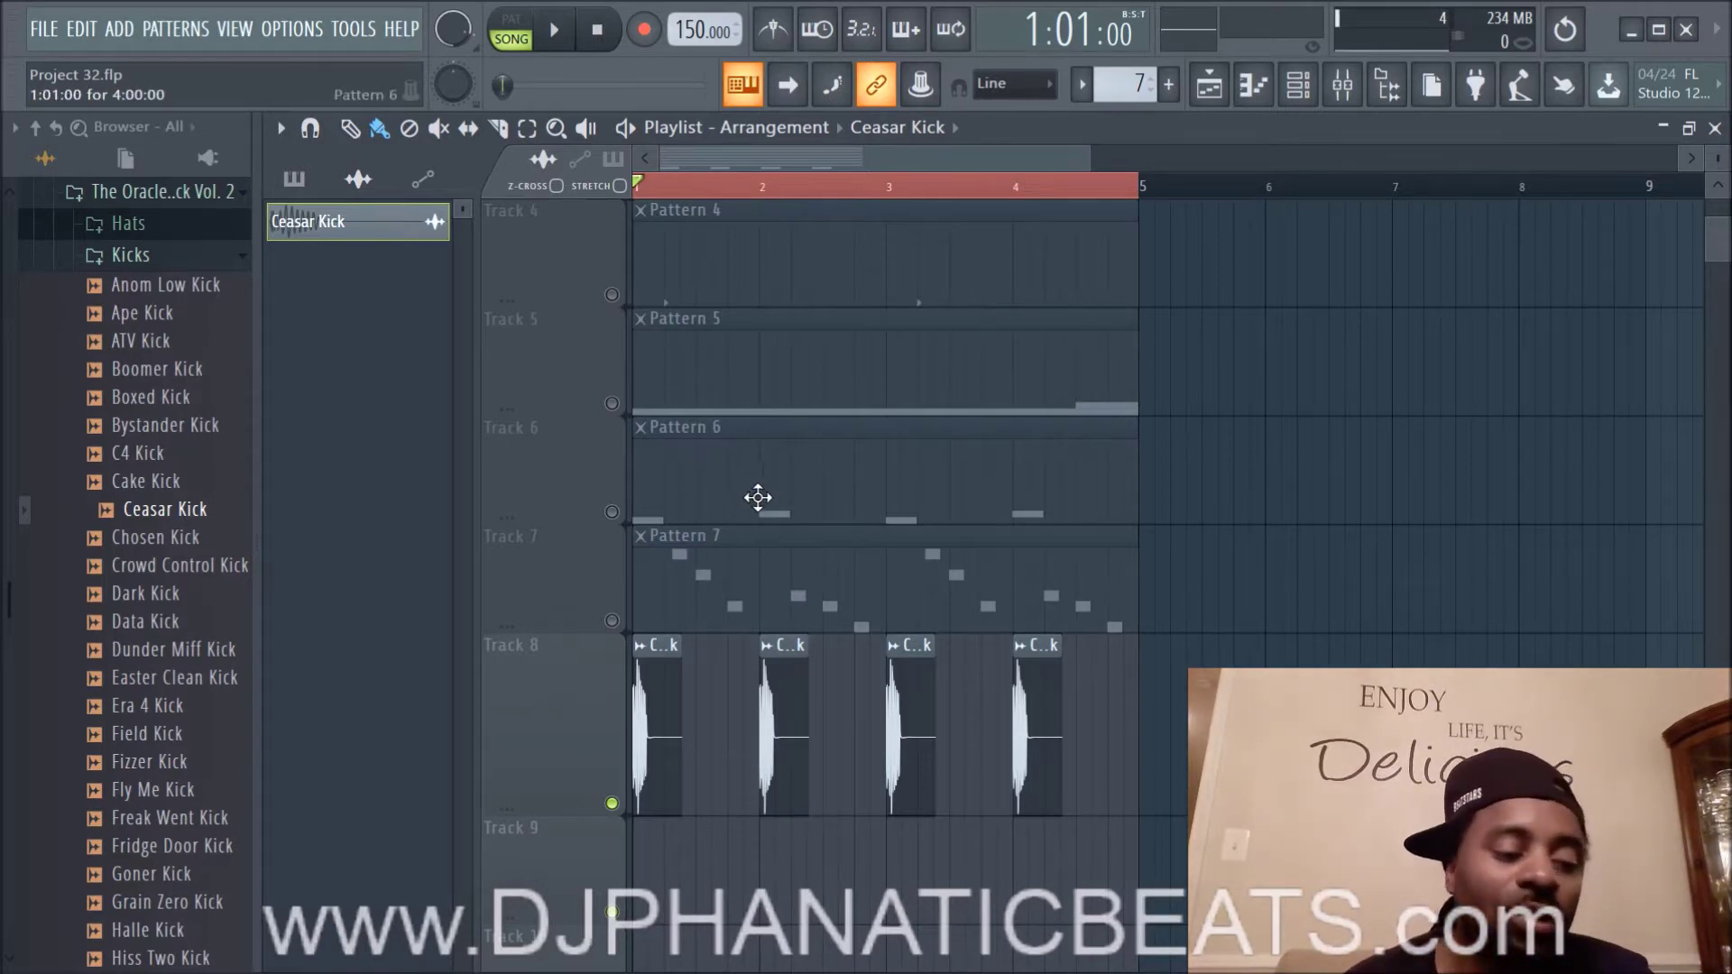
{"action": "scroll", "coordinate": [809, 478], "scroll_direction": "up", "scroll_amount": 3}
{"action": "scroll", "coordinate": [722, 451], "scroll_direction": "down", "scroll_amount": 3}
{"action": "scroll", "coordinate": [631, 406], "scroll_direction": "up", "scroll_amount": 3}
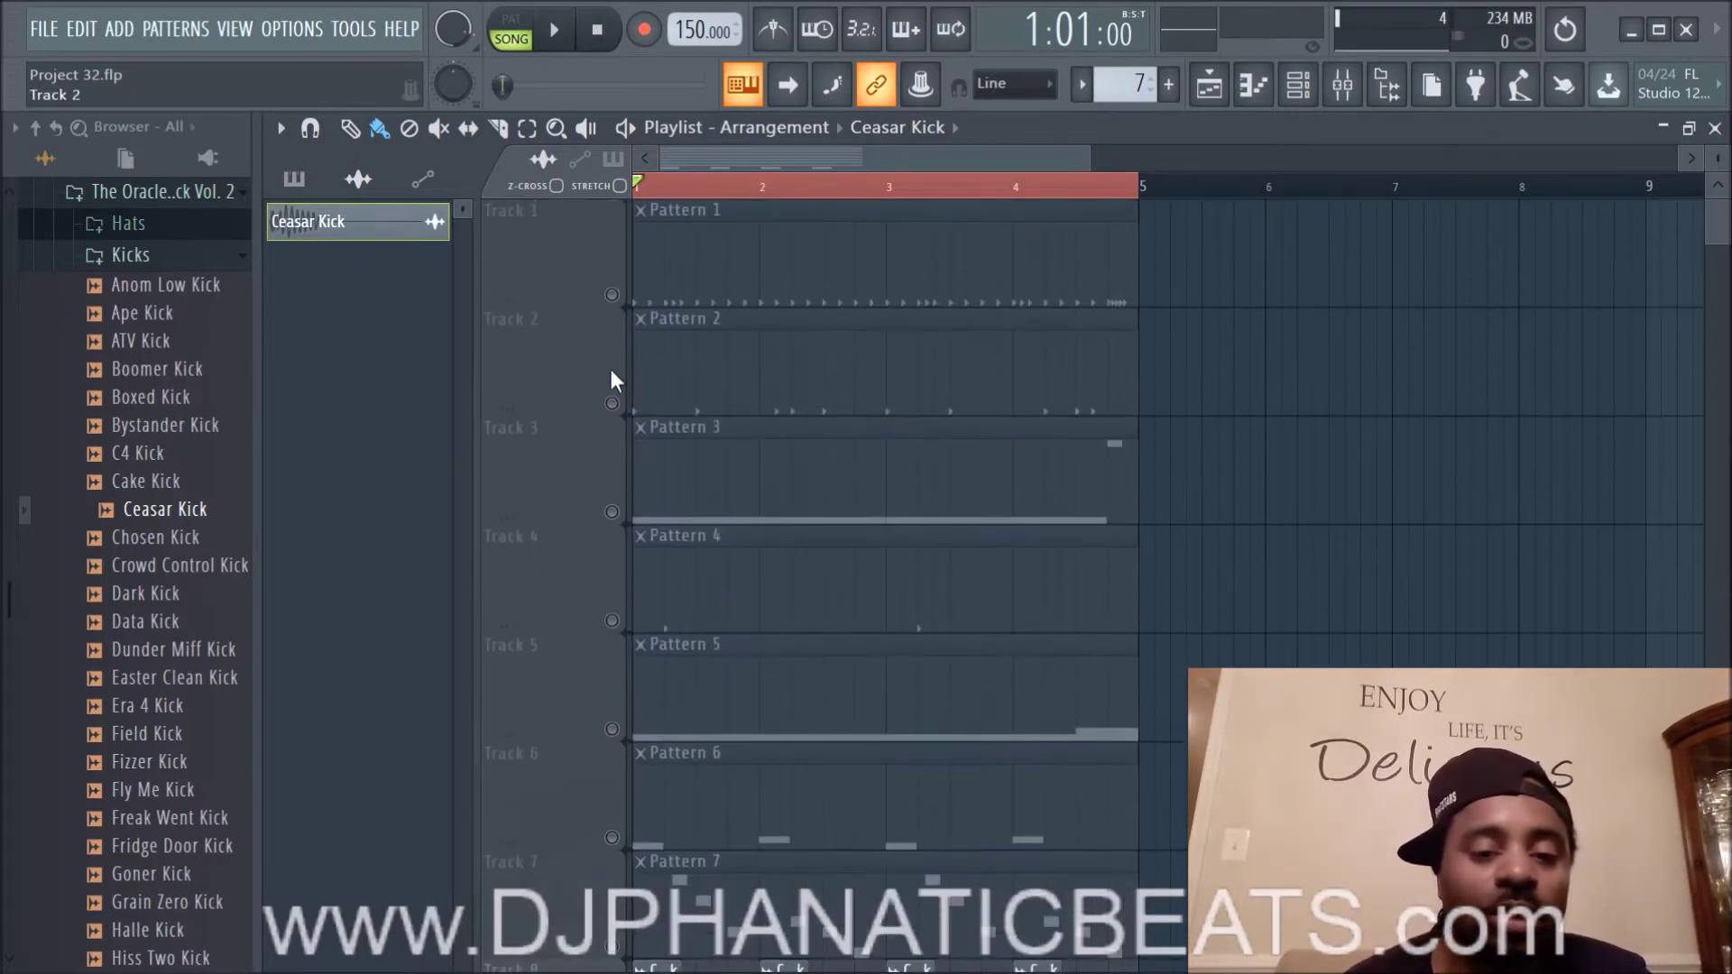
Step: Unmute playlist tracks 1 through 7 so that Patterns 1 to 7 are active
{"action": "left_click", "coordinate": [612, 295]}
{"action": "left_click", "coordinate": [611, 403]}
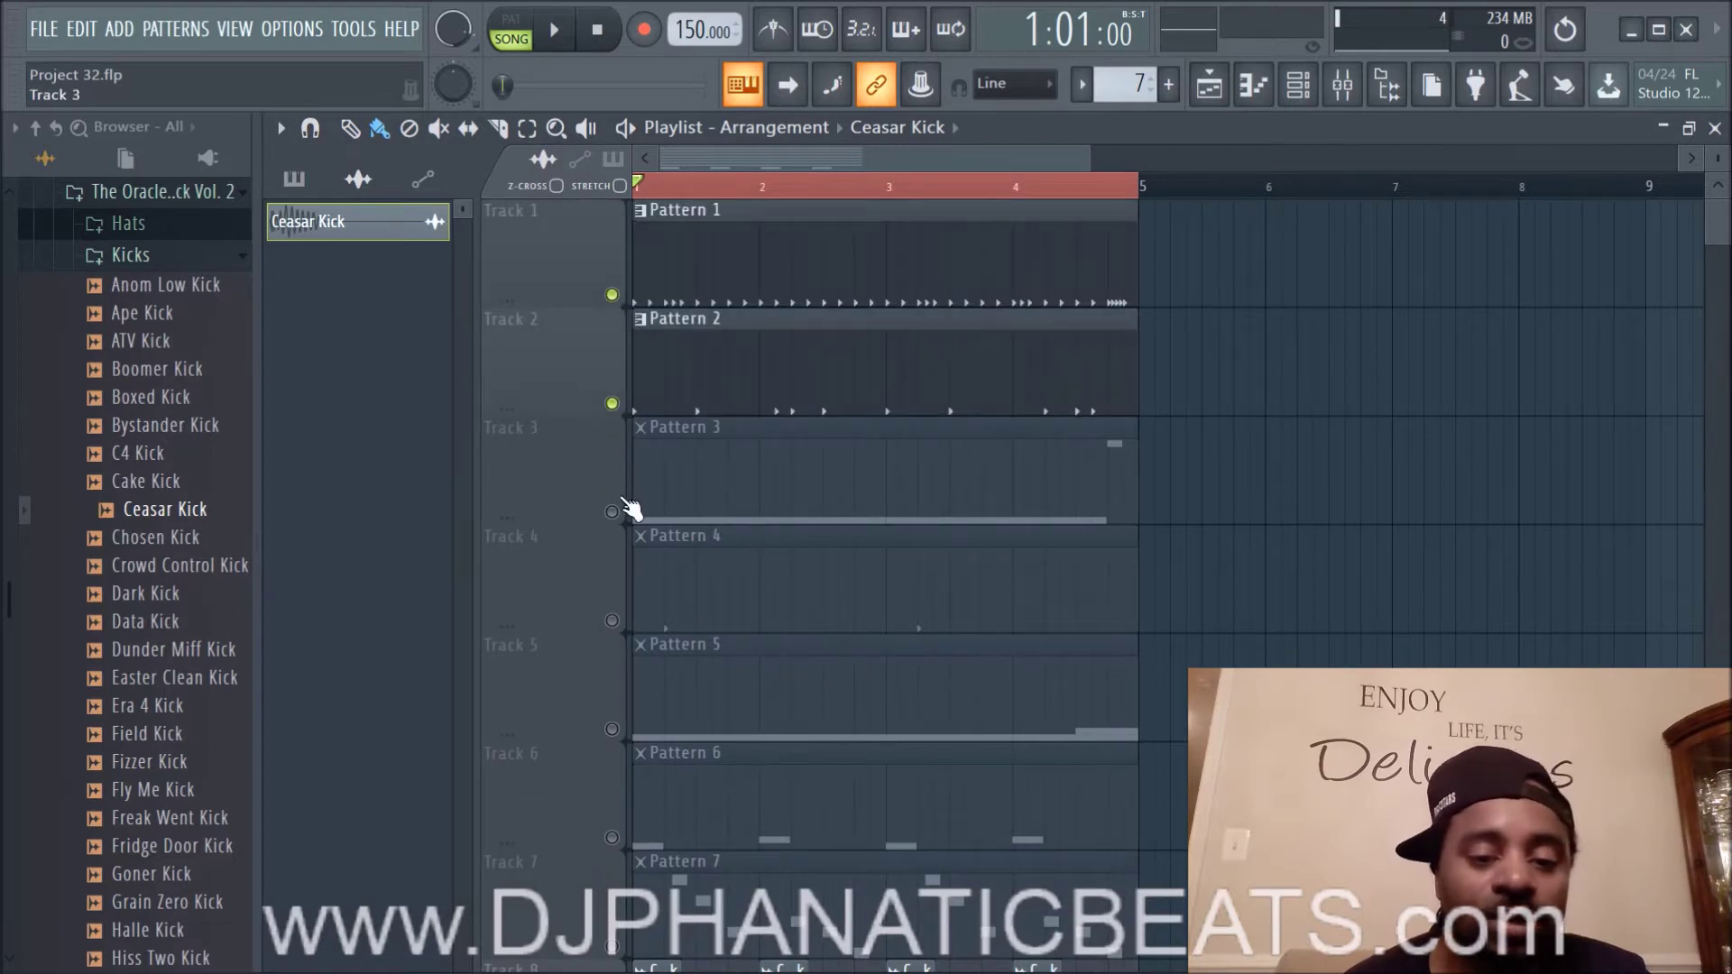
{"action": "left_click", "coordinate": [612, 512]}
{"action": "left_click", "coordinate": [612, 621]}
{"action": "left_click", "coordinate": [612, 728]}
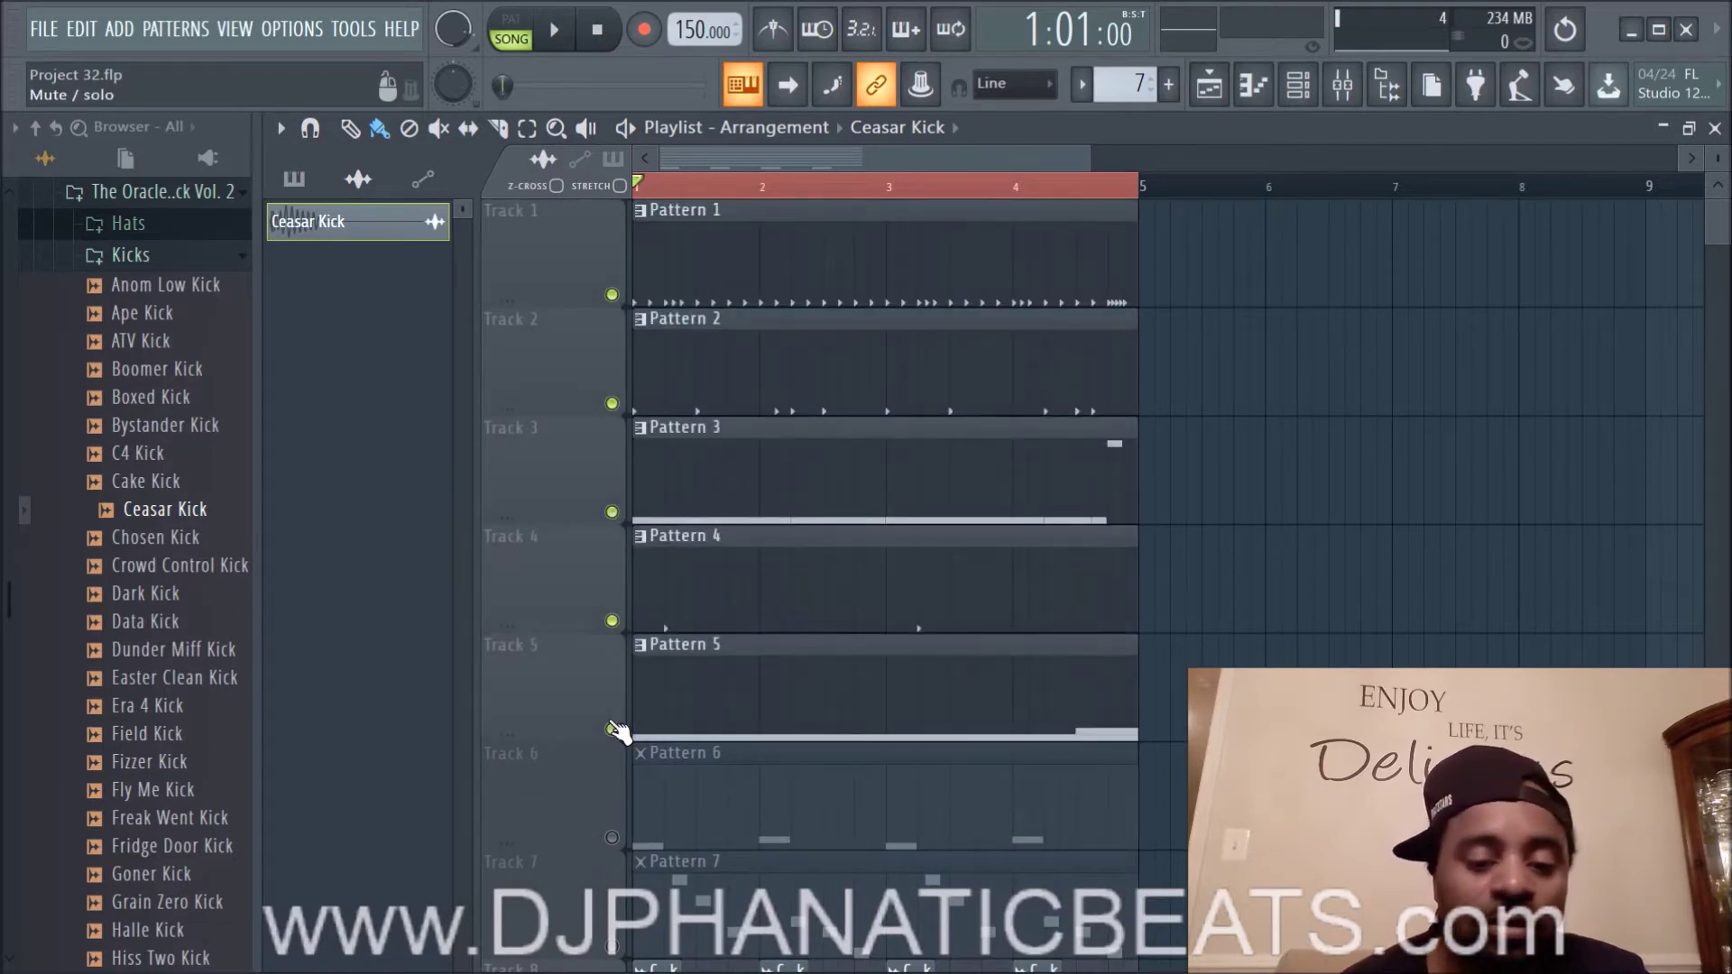
{"action": "left_click", "coordinate": [611, 837]}
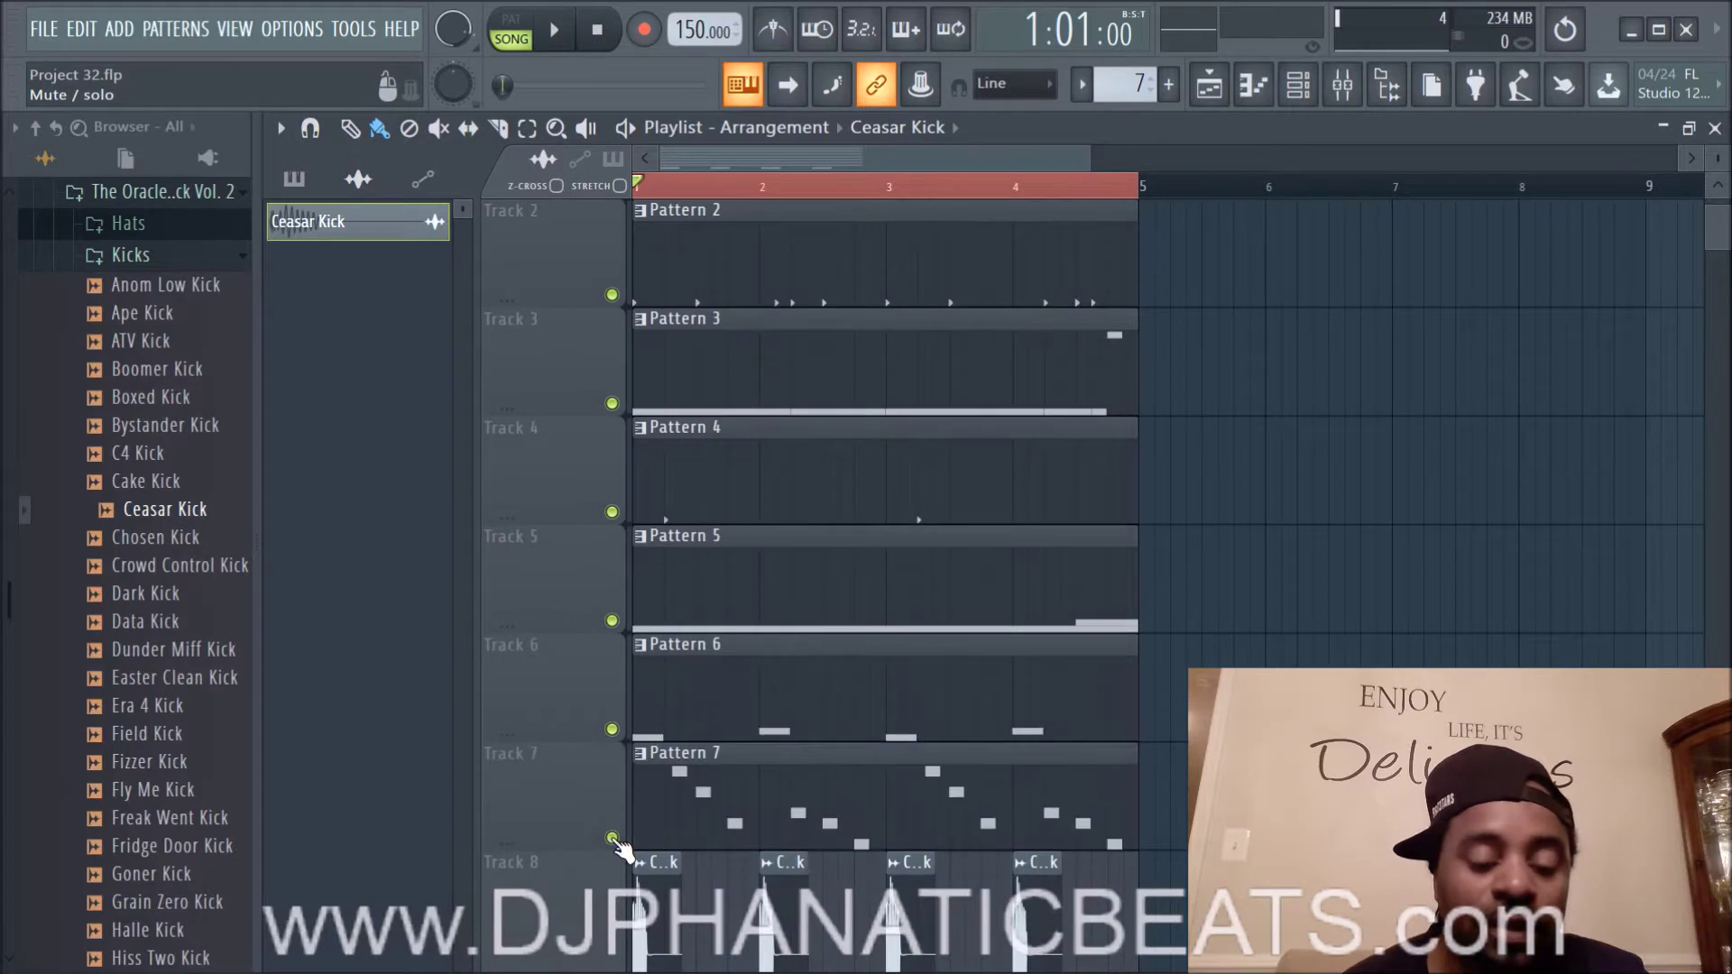
{"action": "left_click", "coordinate": [612, 946]}
{"action": "scroll", "coordinate": [706, 702], "scroll_direction": "down", "scroll_amount": 5}
{"action": "scroll", "coordinate": [706, 702], "scroll_direction": "up", "scroll_amount": 5}
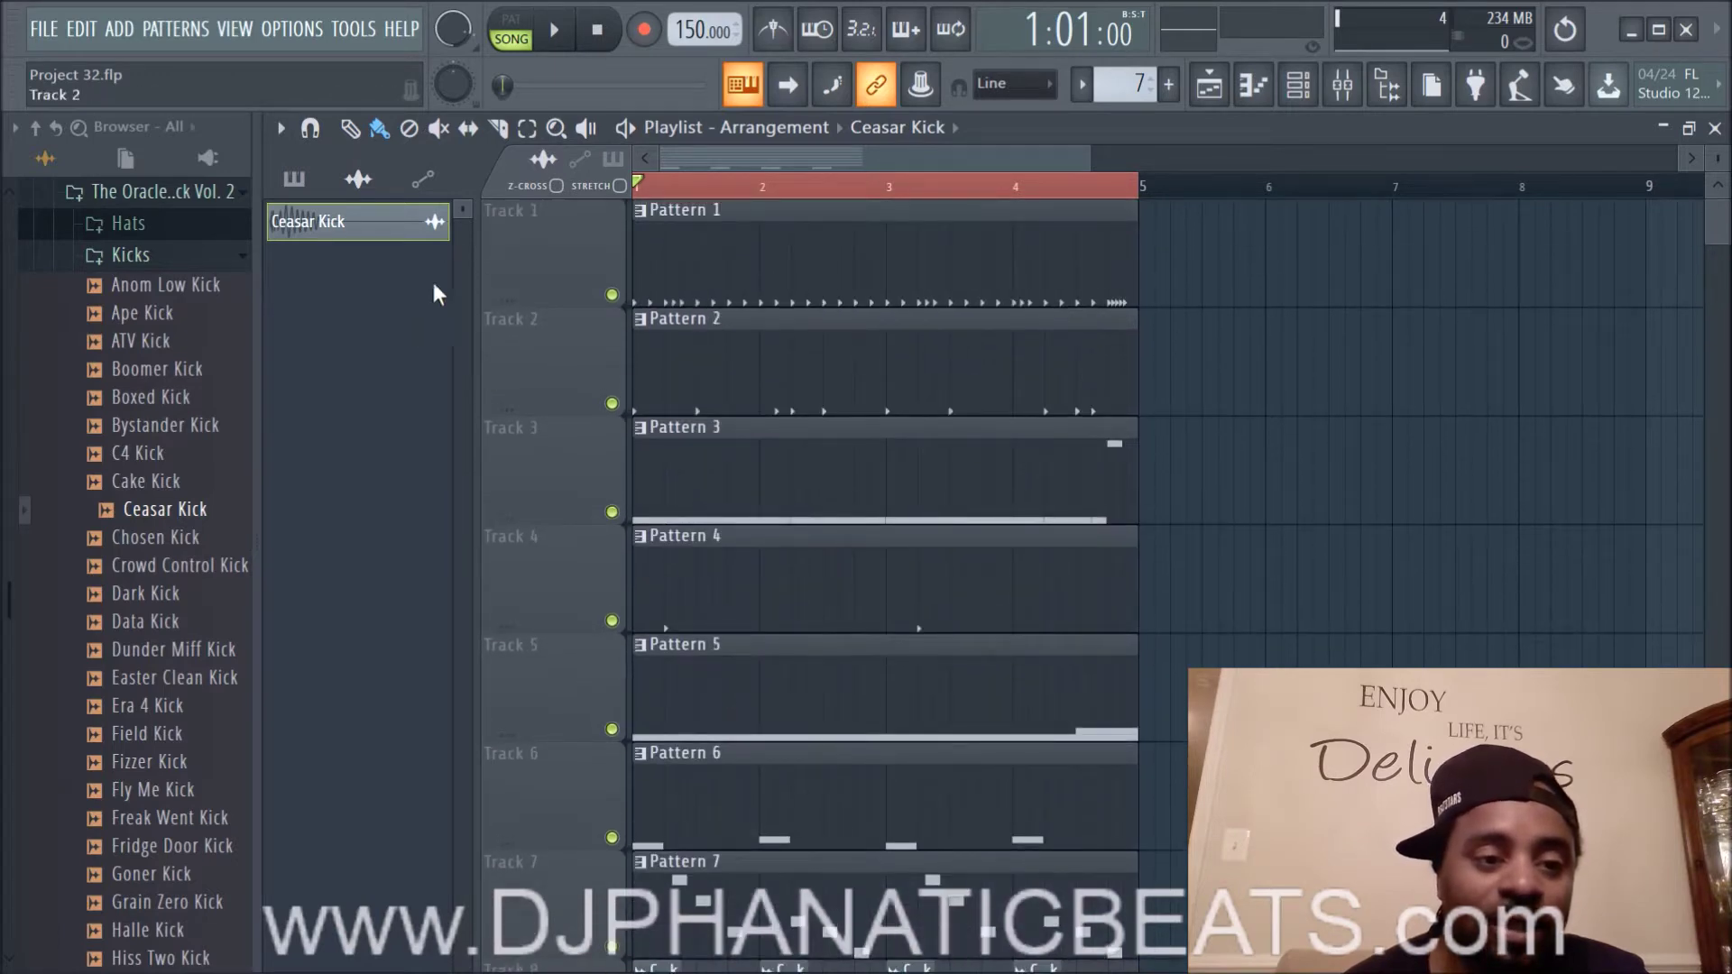
Step: Resize all playlist tracks to 200% and look over the enlarged clips
{"action": "left_click", "coordinate": [285, 127]}
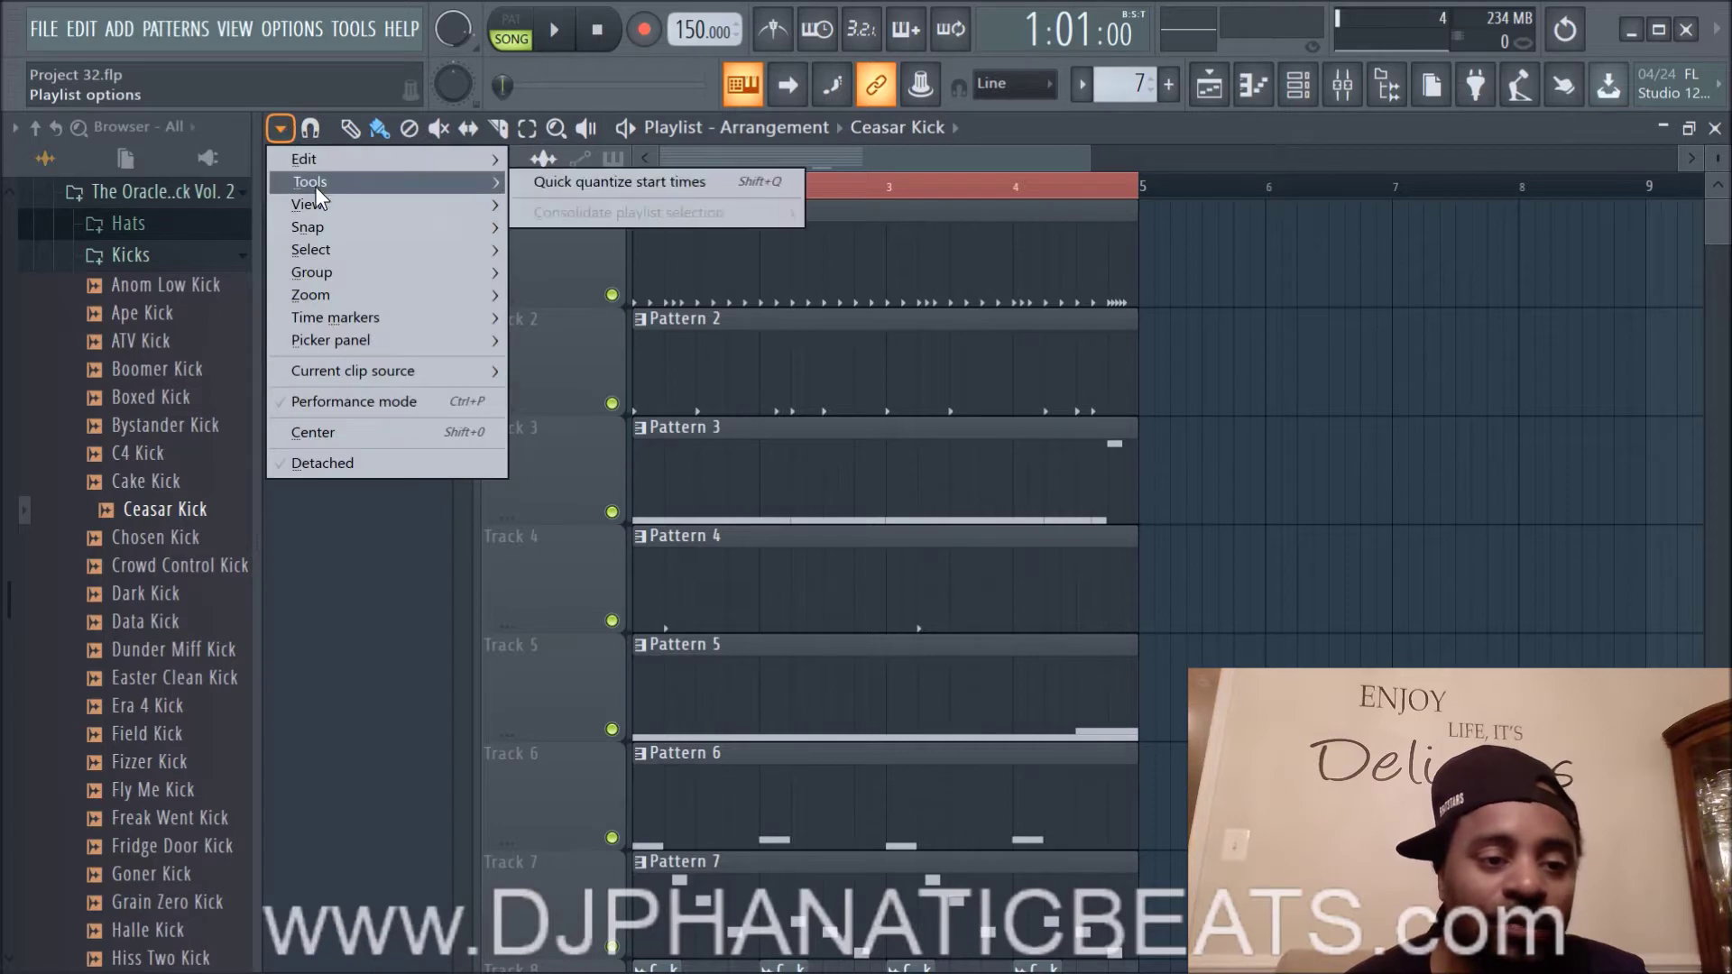
{"action": "mouse_move", "coordinate": [316, 202]}
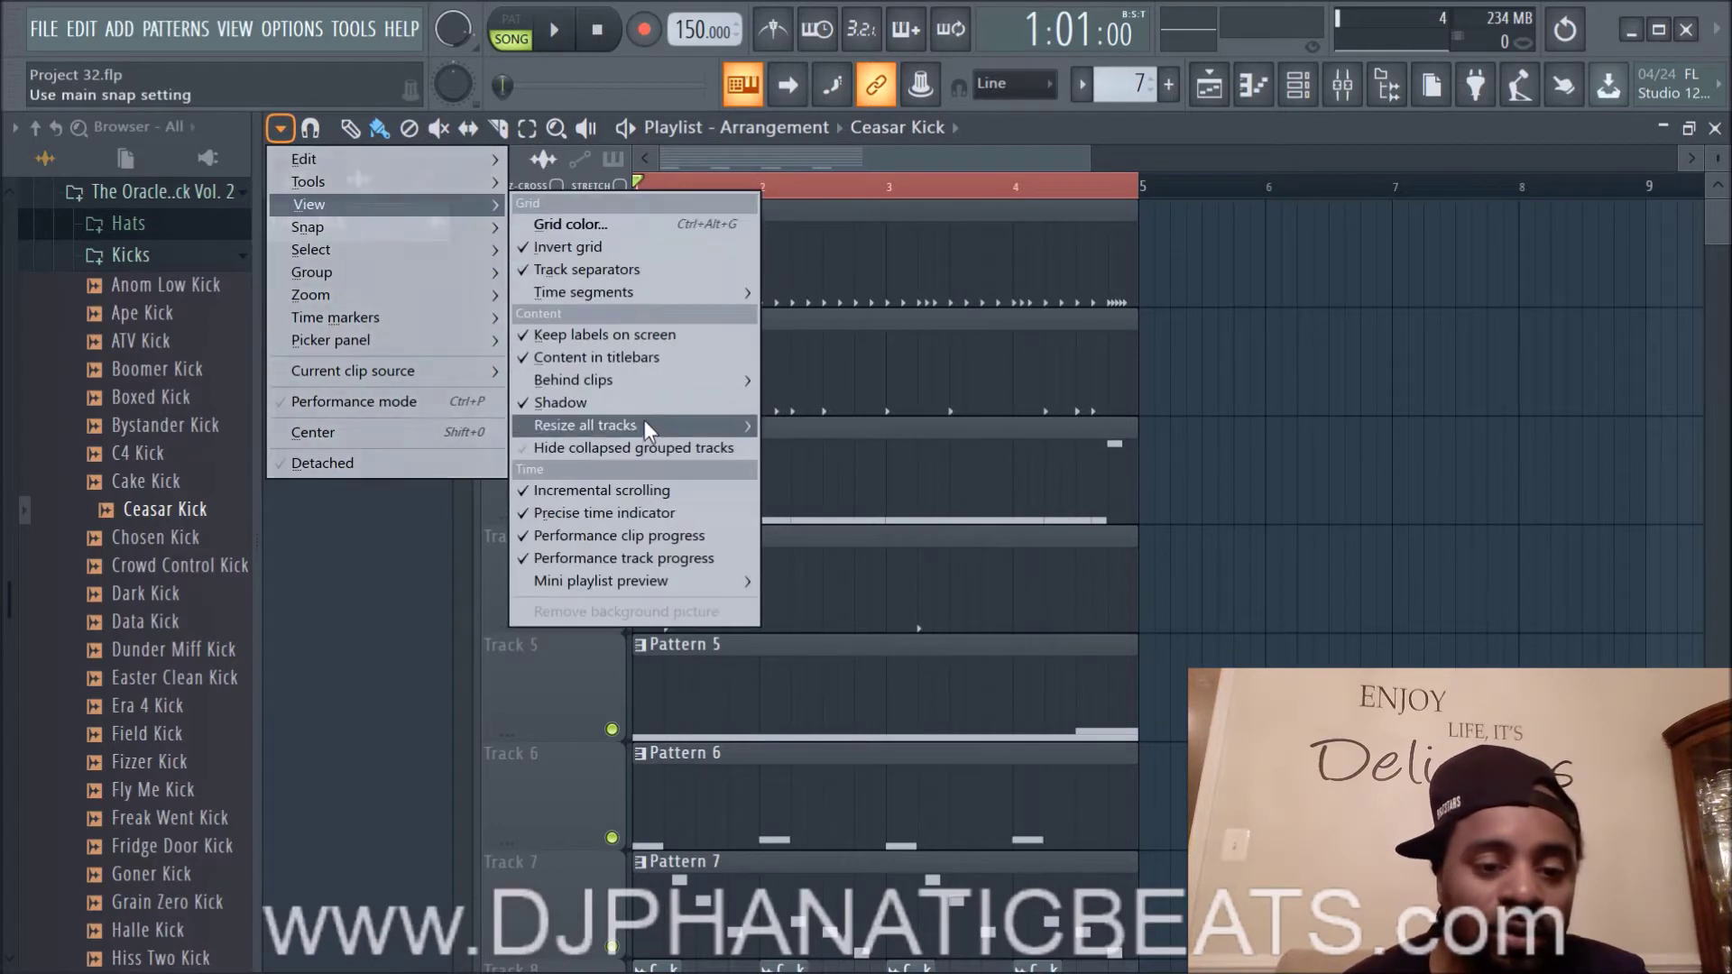
{"action": "mouse_move", "coordinate": [646, 427]}
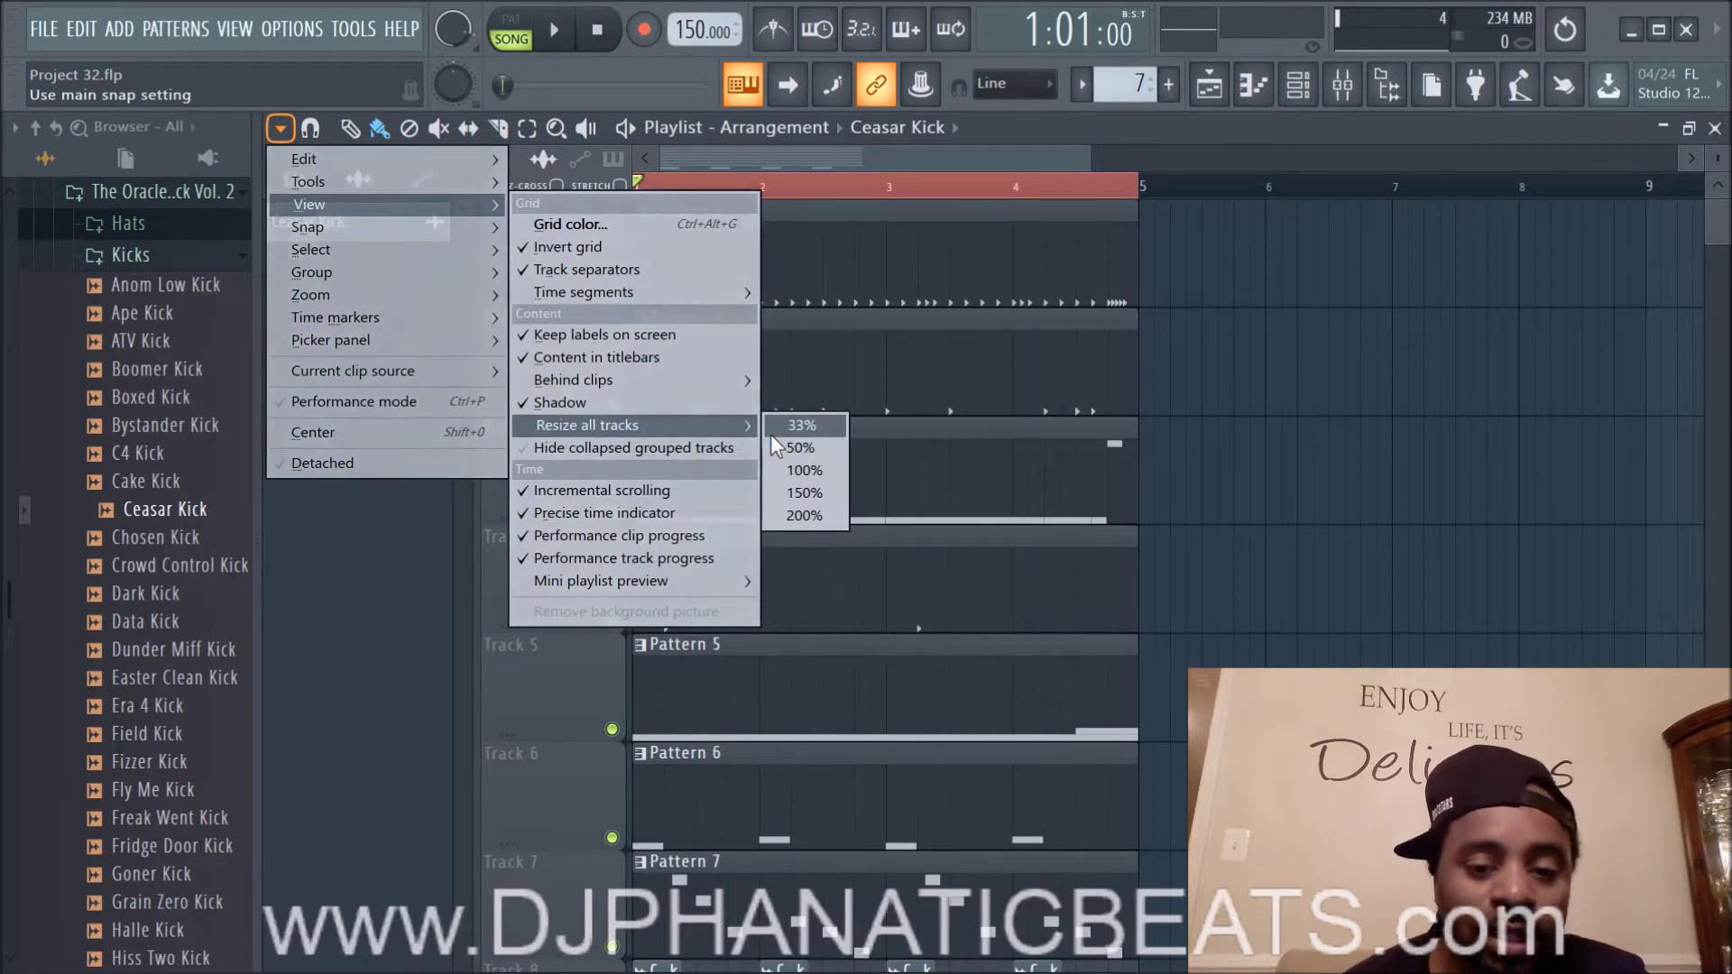
{"action": "left_click", "coordinate": [807, 515]}
{"action": "scroll", "coordinate": [1015, 469], "scroll_direction": "down", "scroll_amount": 5}
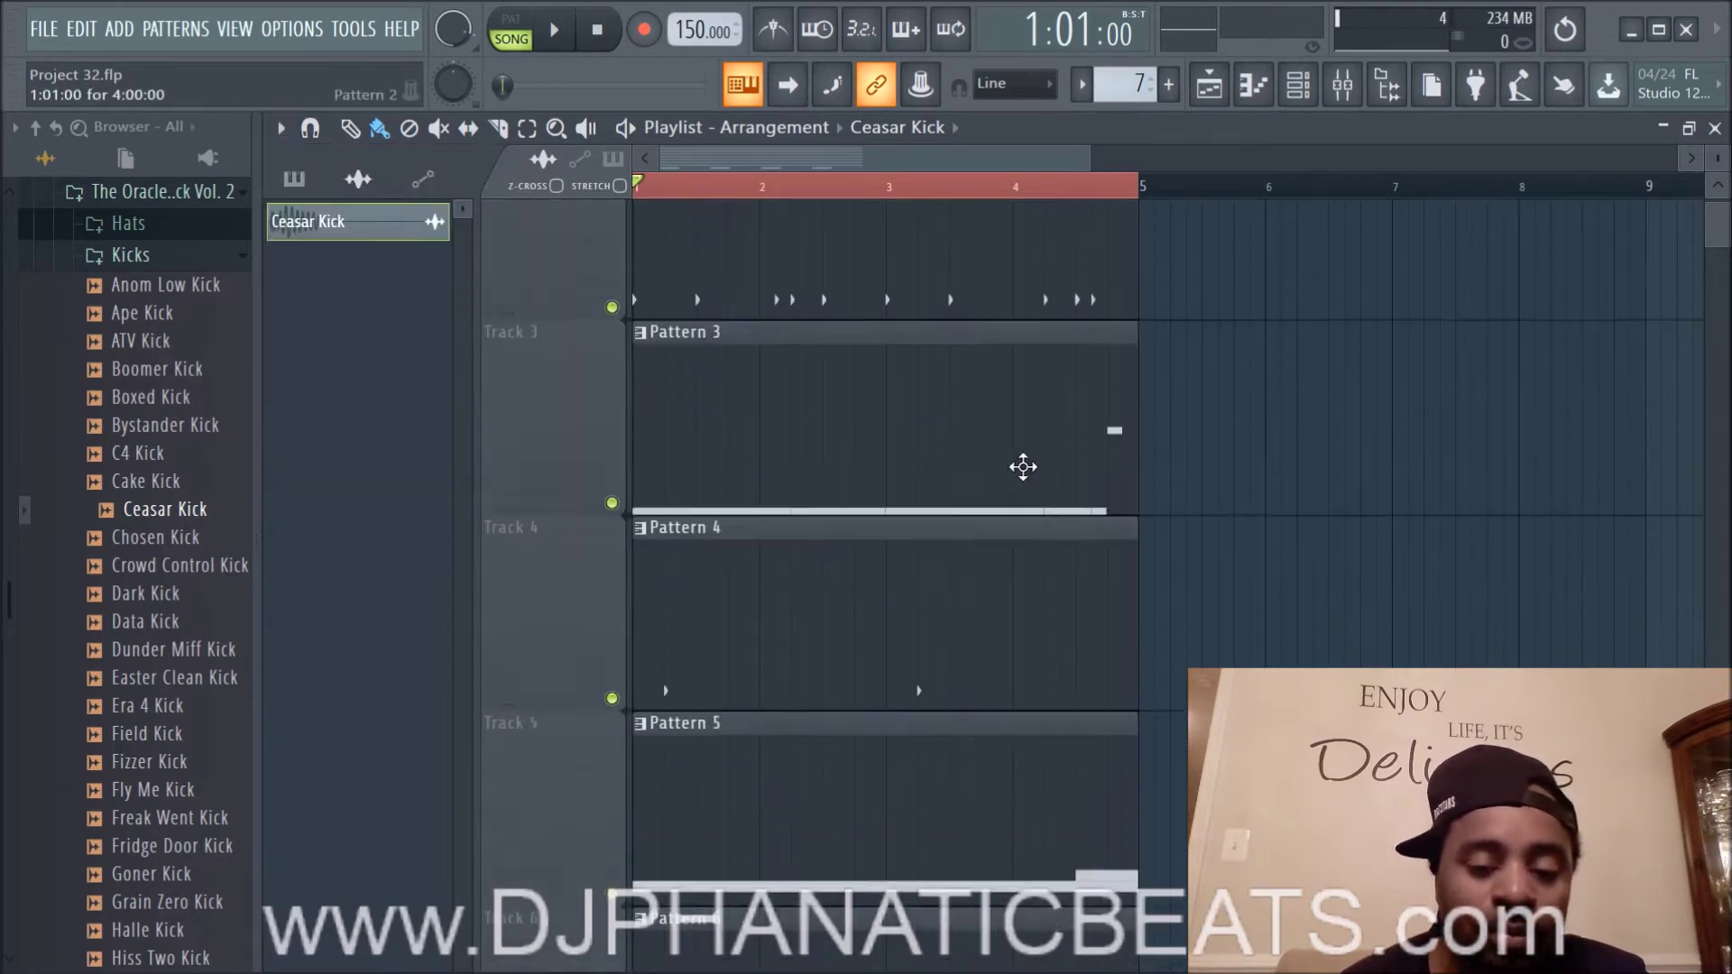
{"action": "scroll", "coordinate": [1016, 467], "scroll_direction": "up", "scroll_amount": 4}
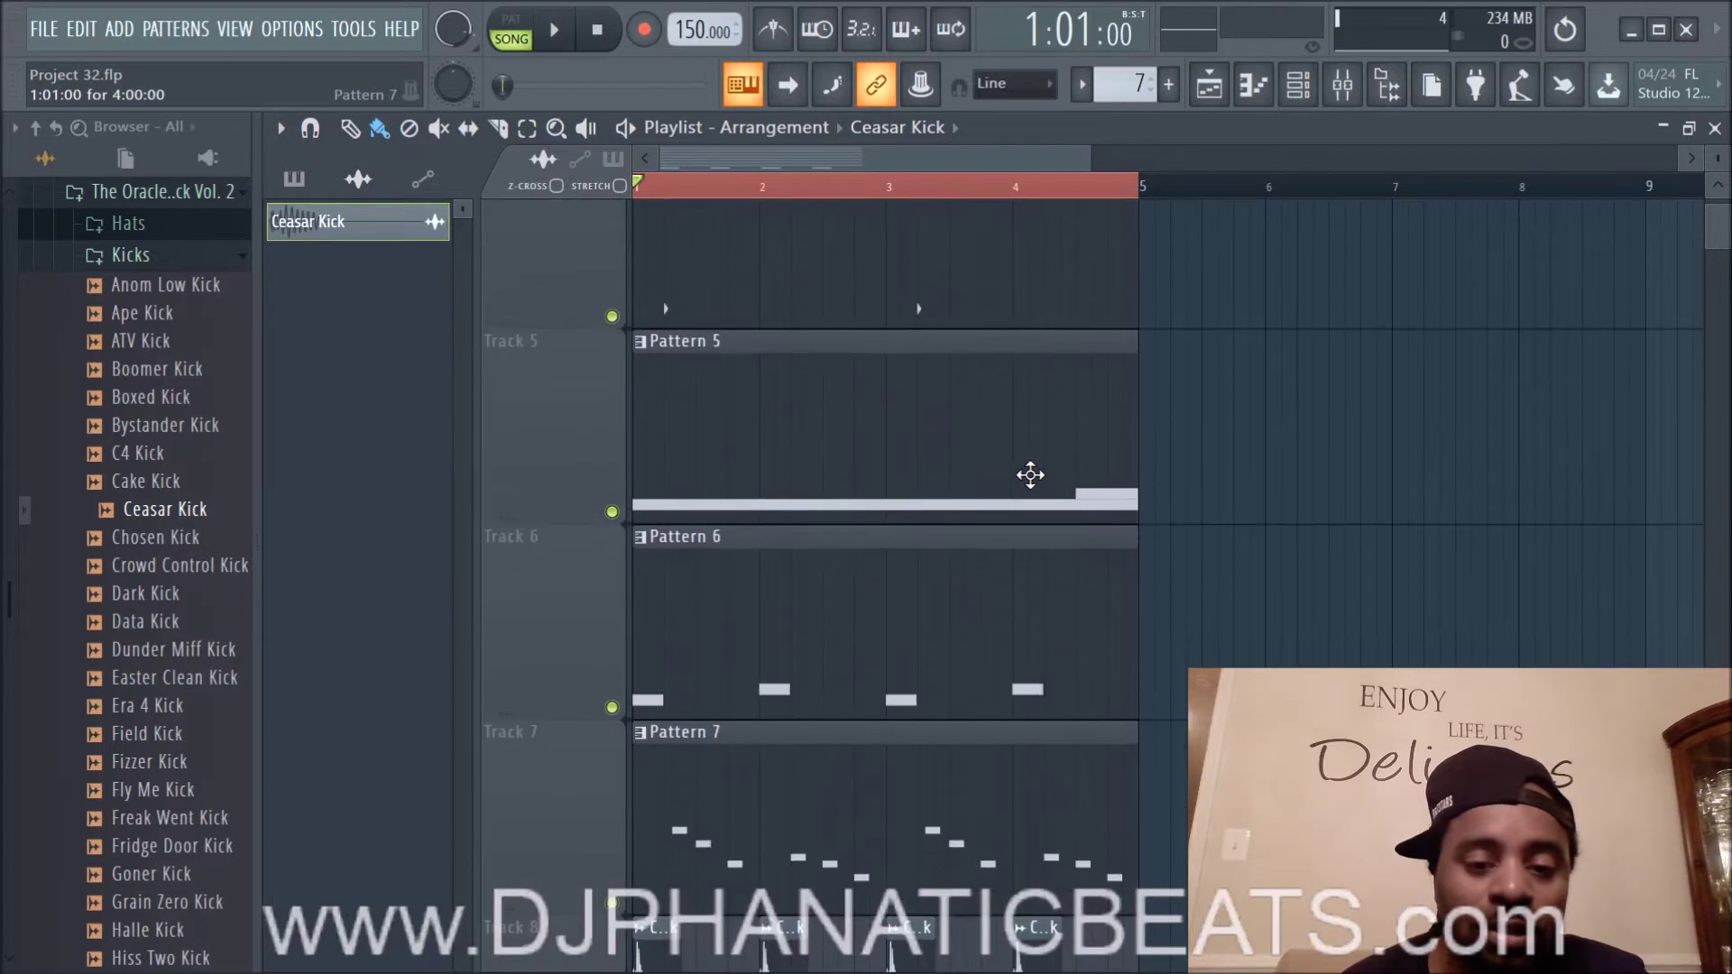
{"action": "scroll", "coordinate": [965, 484], "scroll_direction": "up", "scroll_amount": 1}
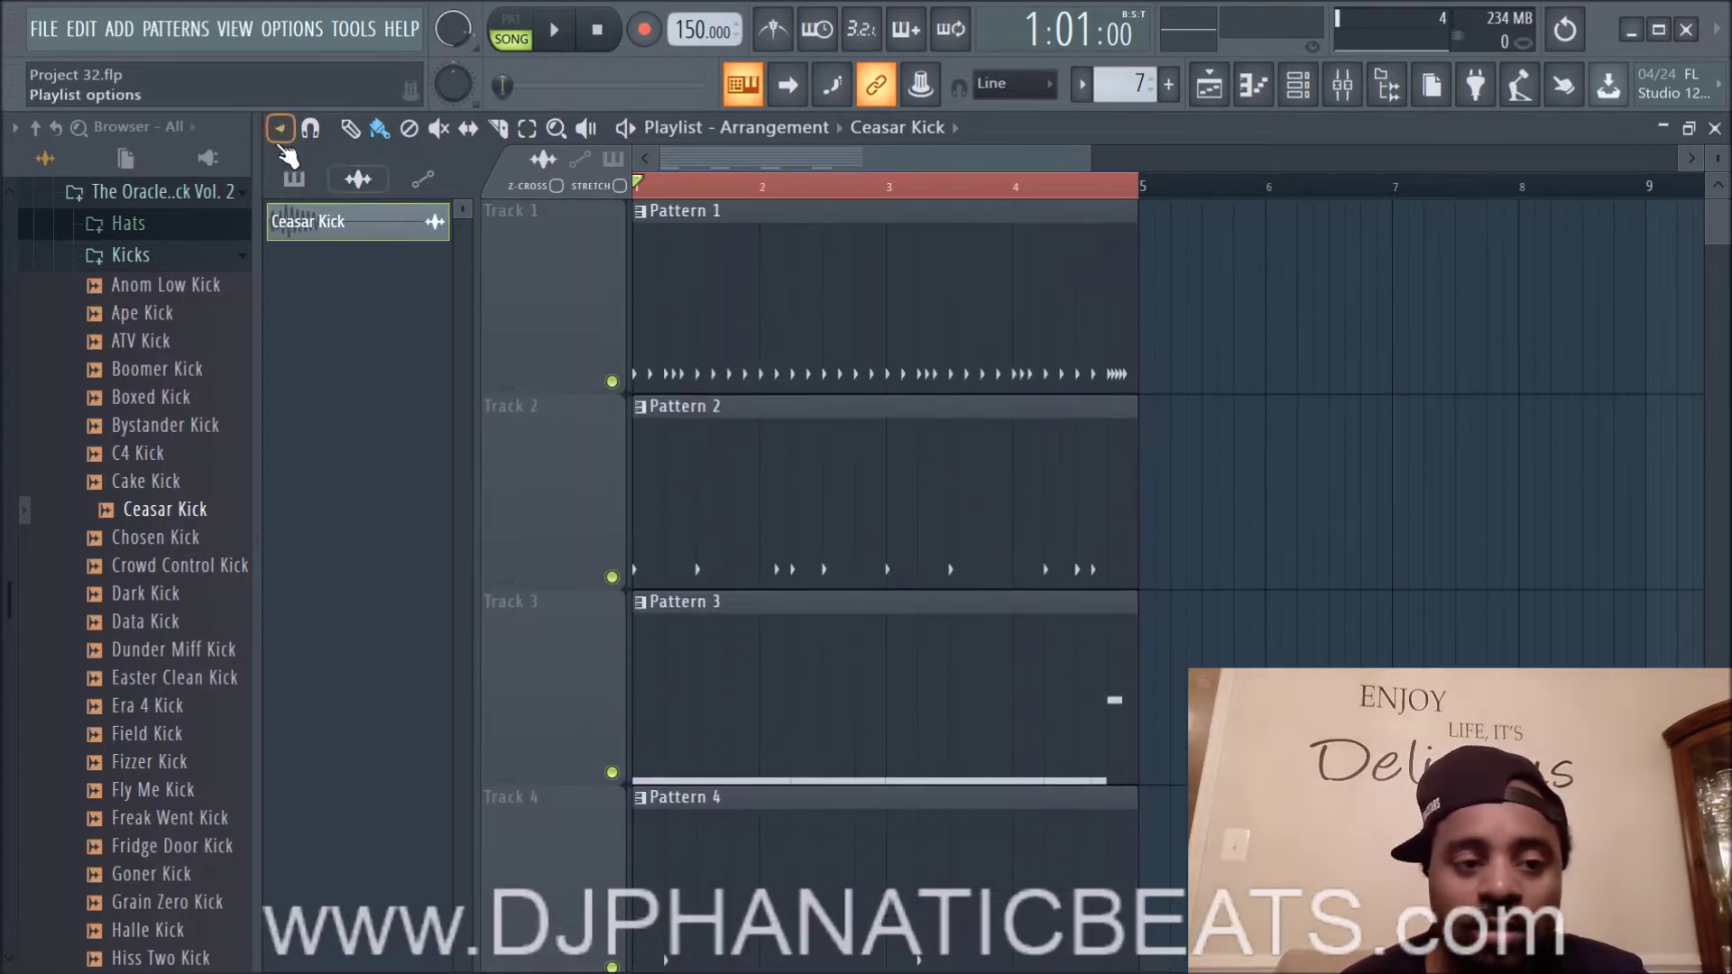
Step: Resize all playlist tracks to 100%
{"action": "left_click", "coordinate": [281, 128]}
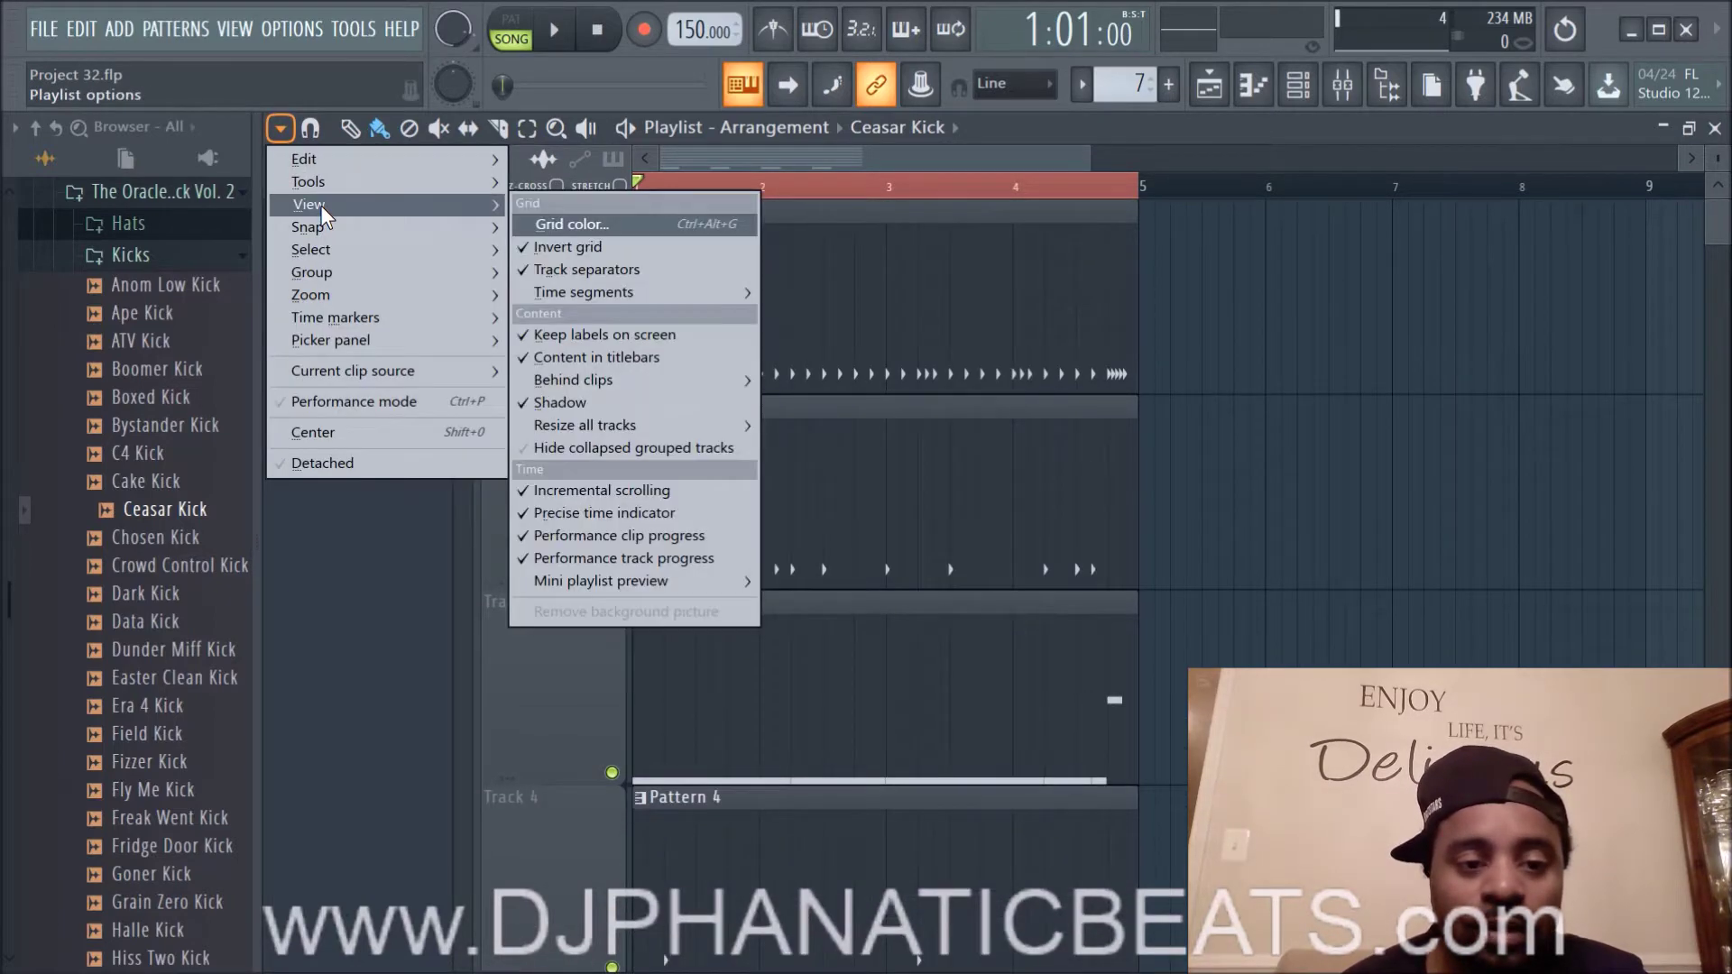
{"action": "mouse_move", "coordinate": [606, 428]}
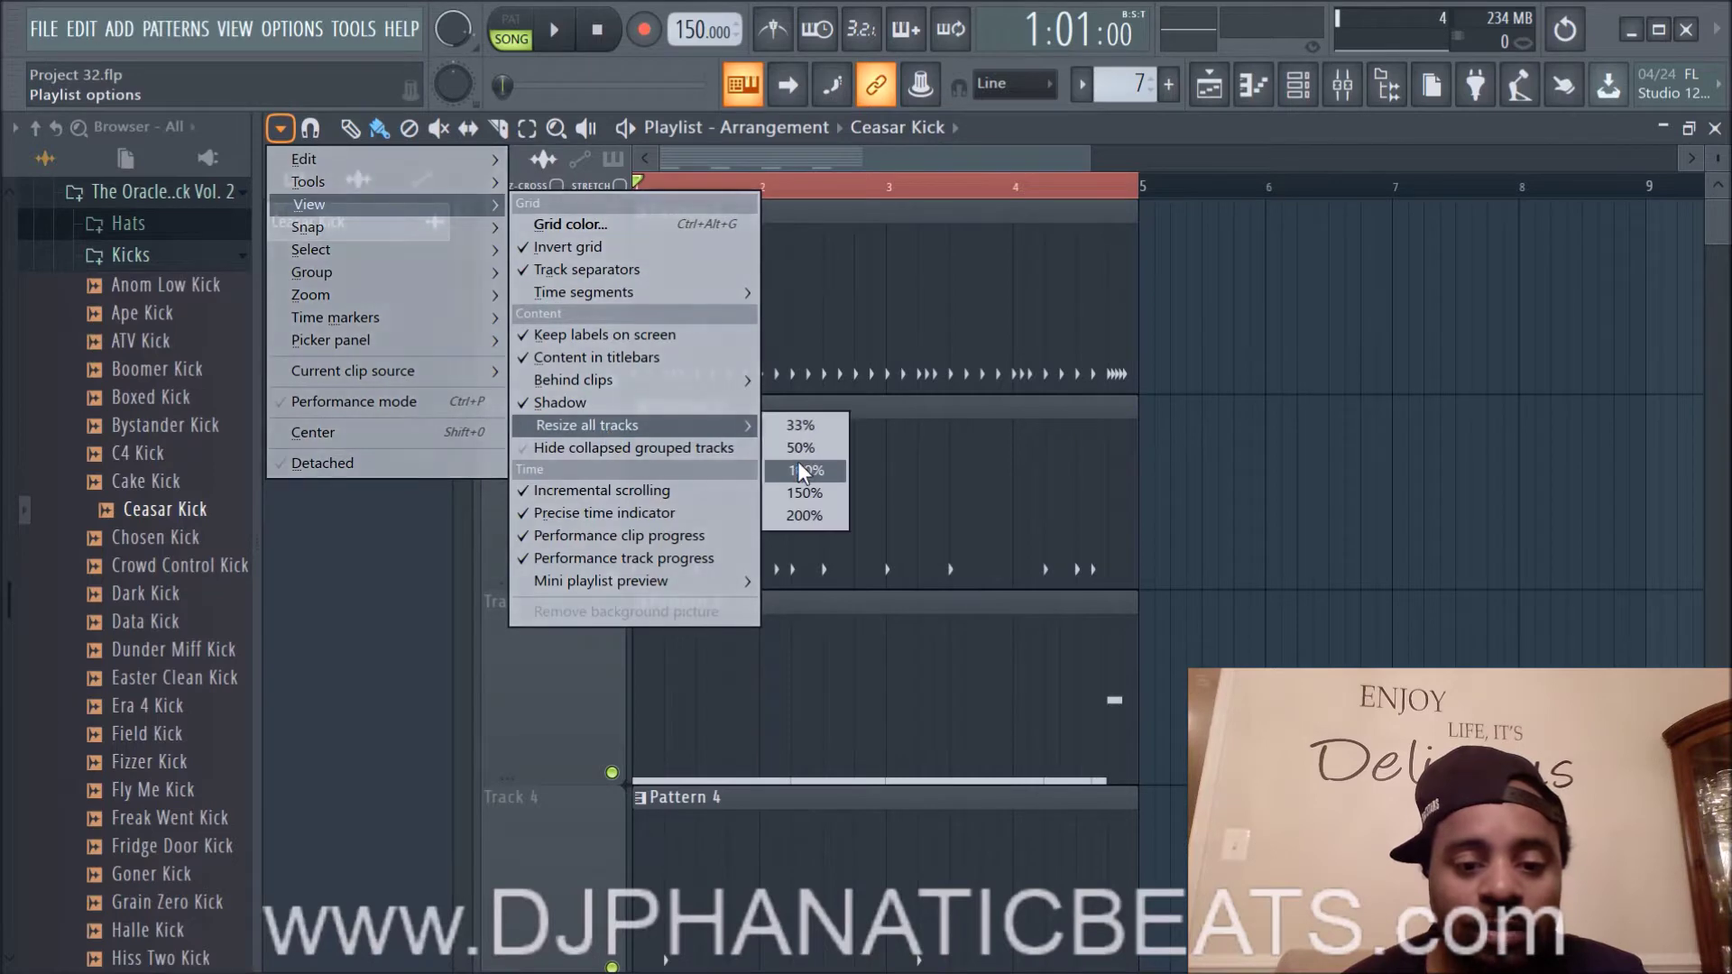
{"action": "left_click", "coordinate": [798, 462]}
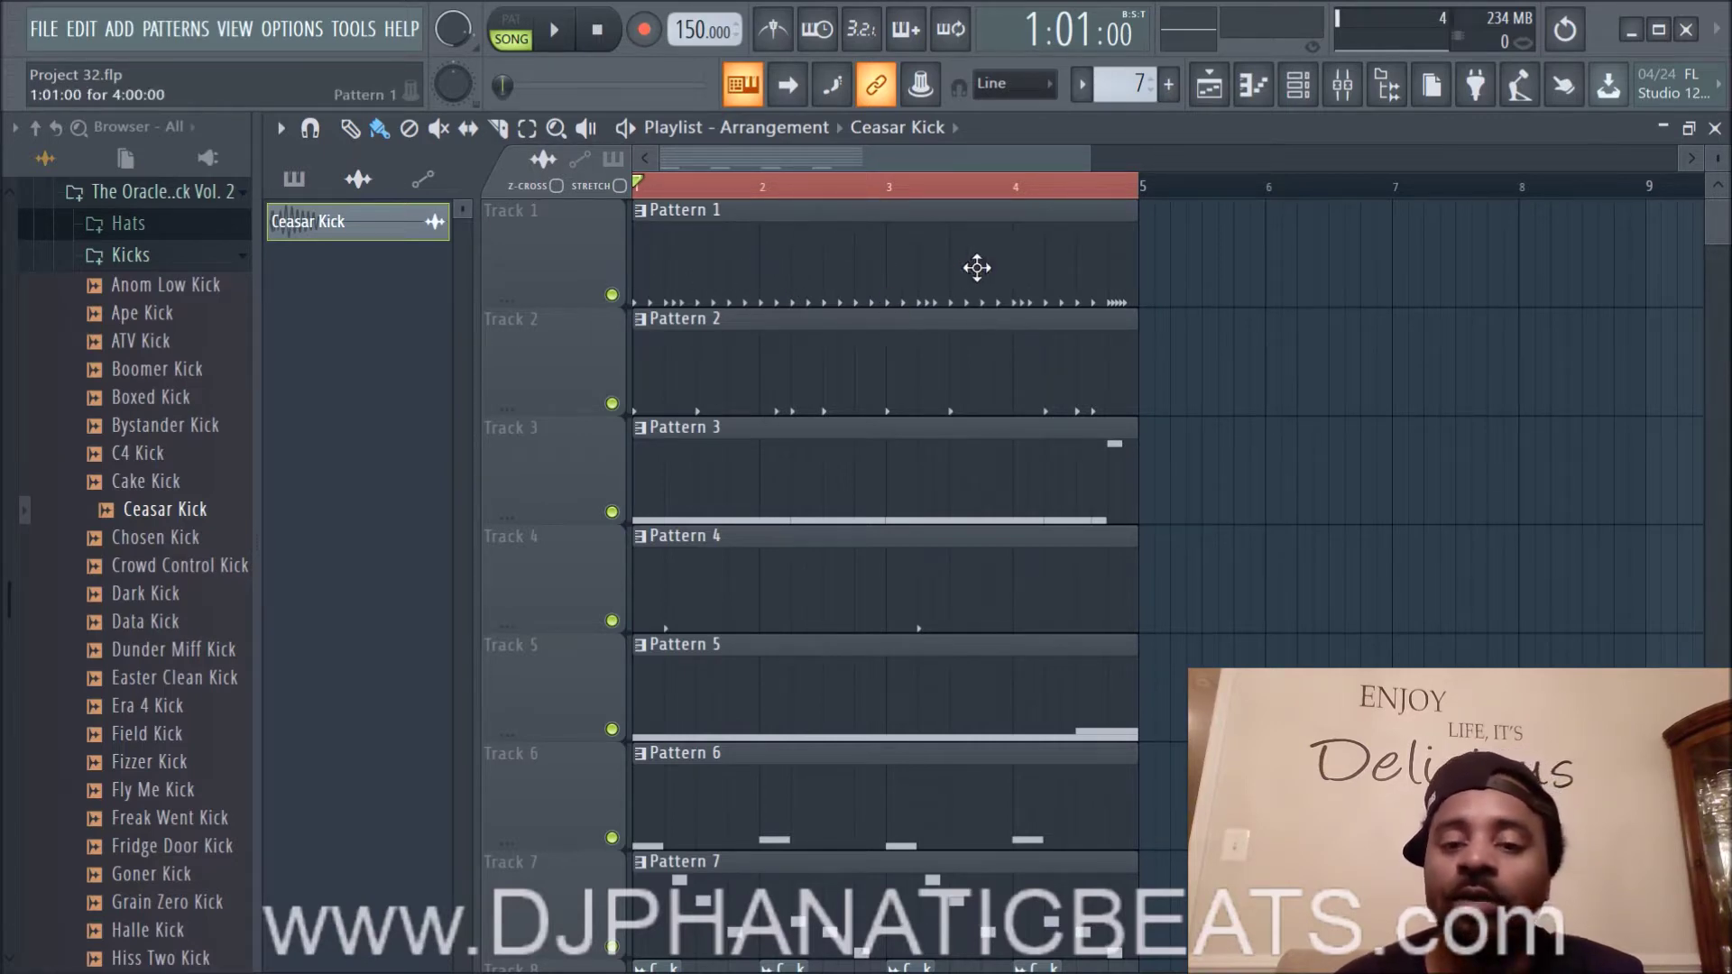
Step: Zoom the playlist in horizontally until bars 2 to 4 fill the timeline, and zoom in vertically to make the tracks taller
{"action": "scroll", "coordinate": [760, 198], "scroll_direction": "up", "scroll_amount": 4}
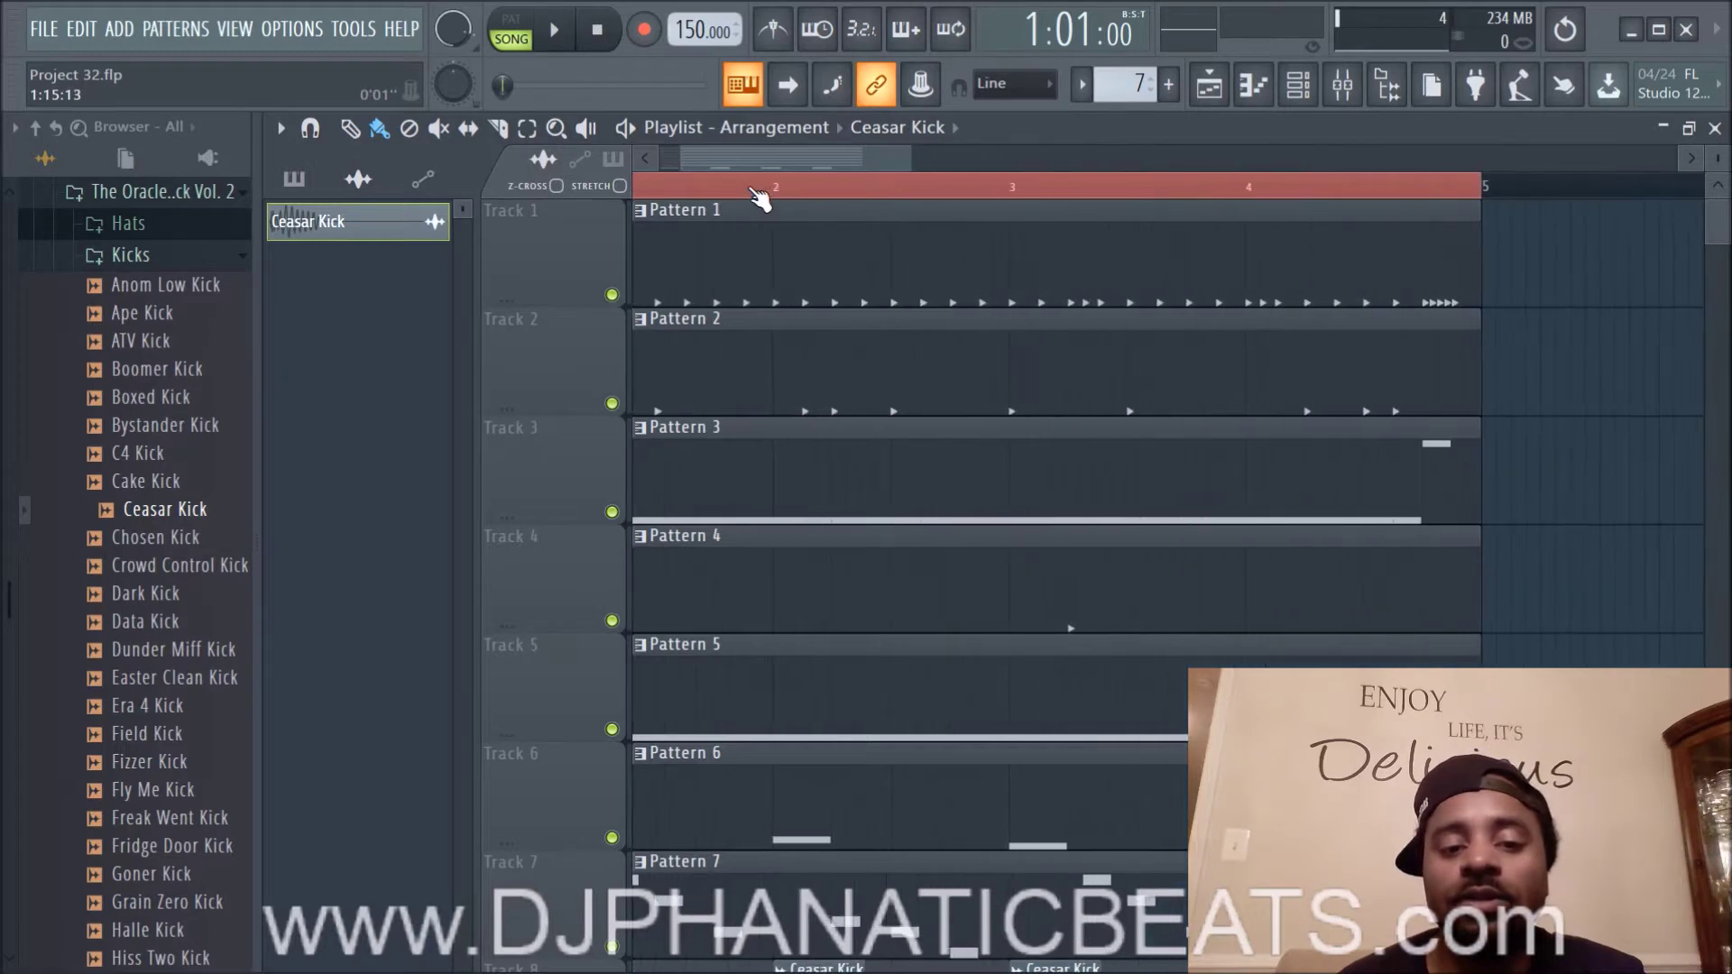
{"action": "scroll", "coordinate": [763, 198], "scroll_direction": "down", "scroll_amount": 3}
{"action": "scroll", "coordinate": [763, 198], "scroll_direction": "down", "scroll_amount": 1}
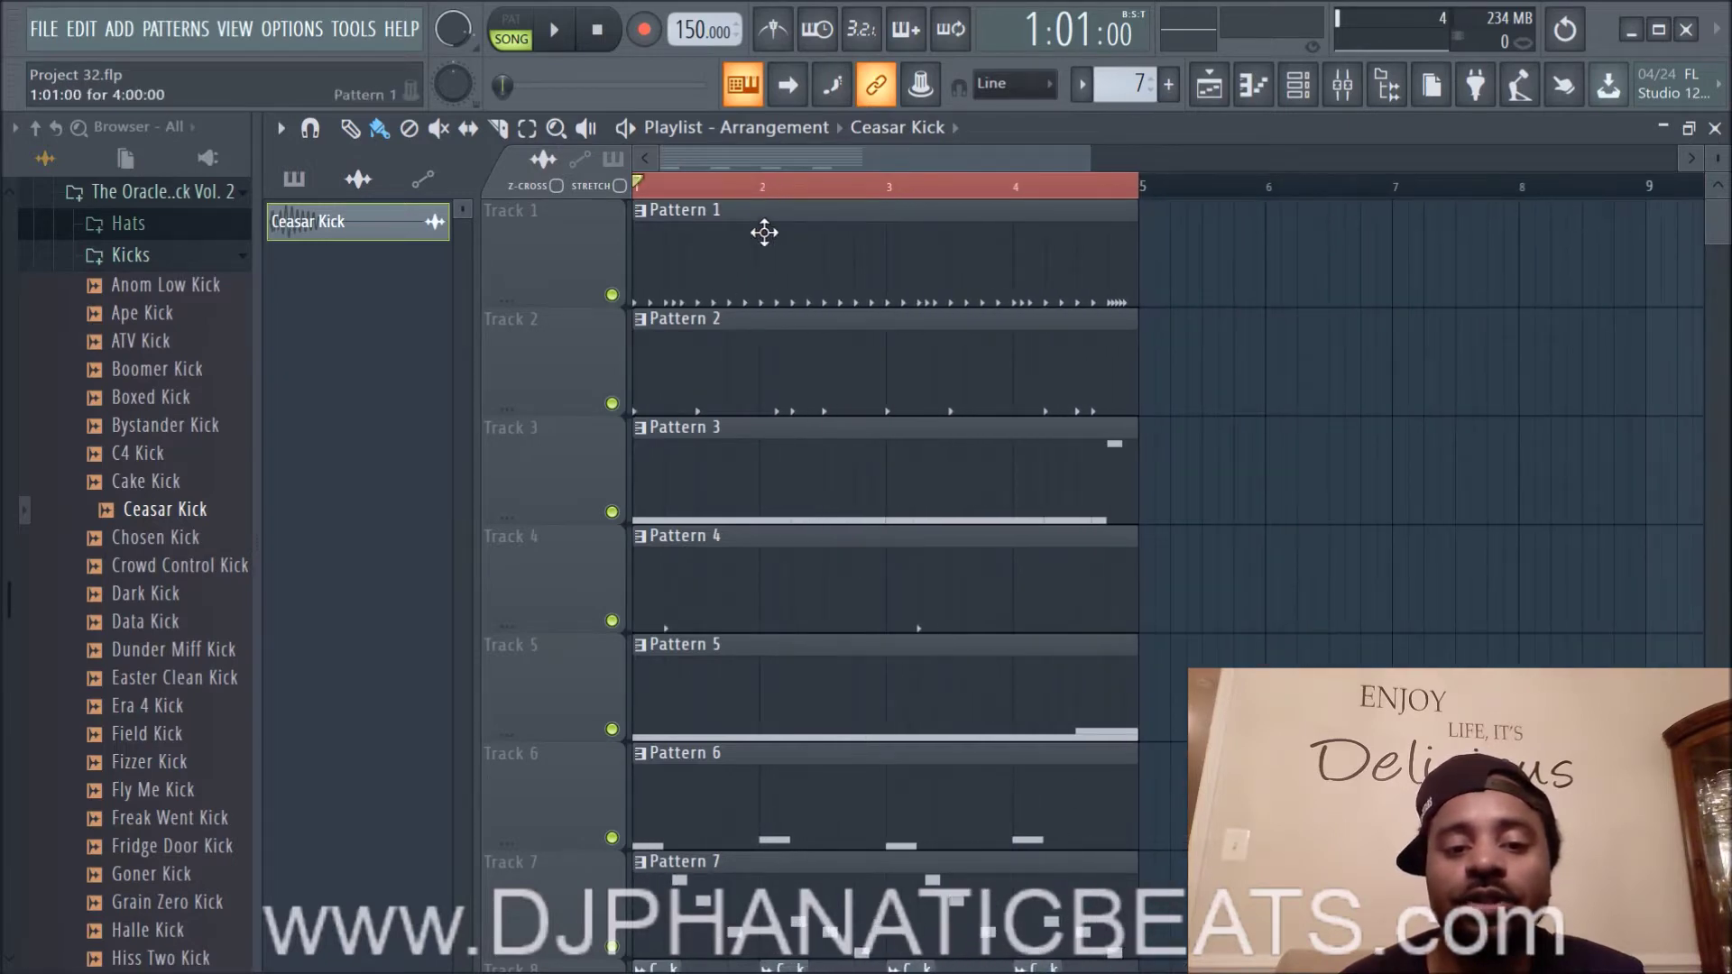
{"action": "scroll", "coordinate": [761, 198], "scroll_direction": "up", "scroll_amount": 5}
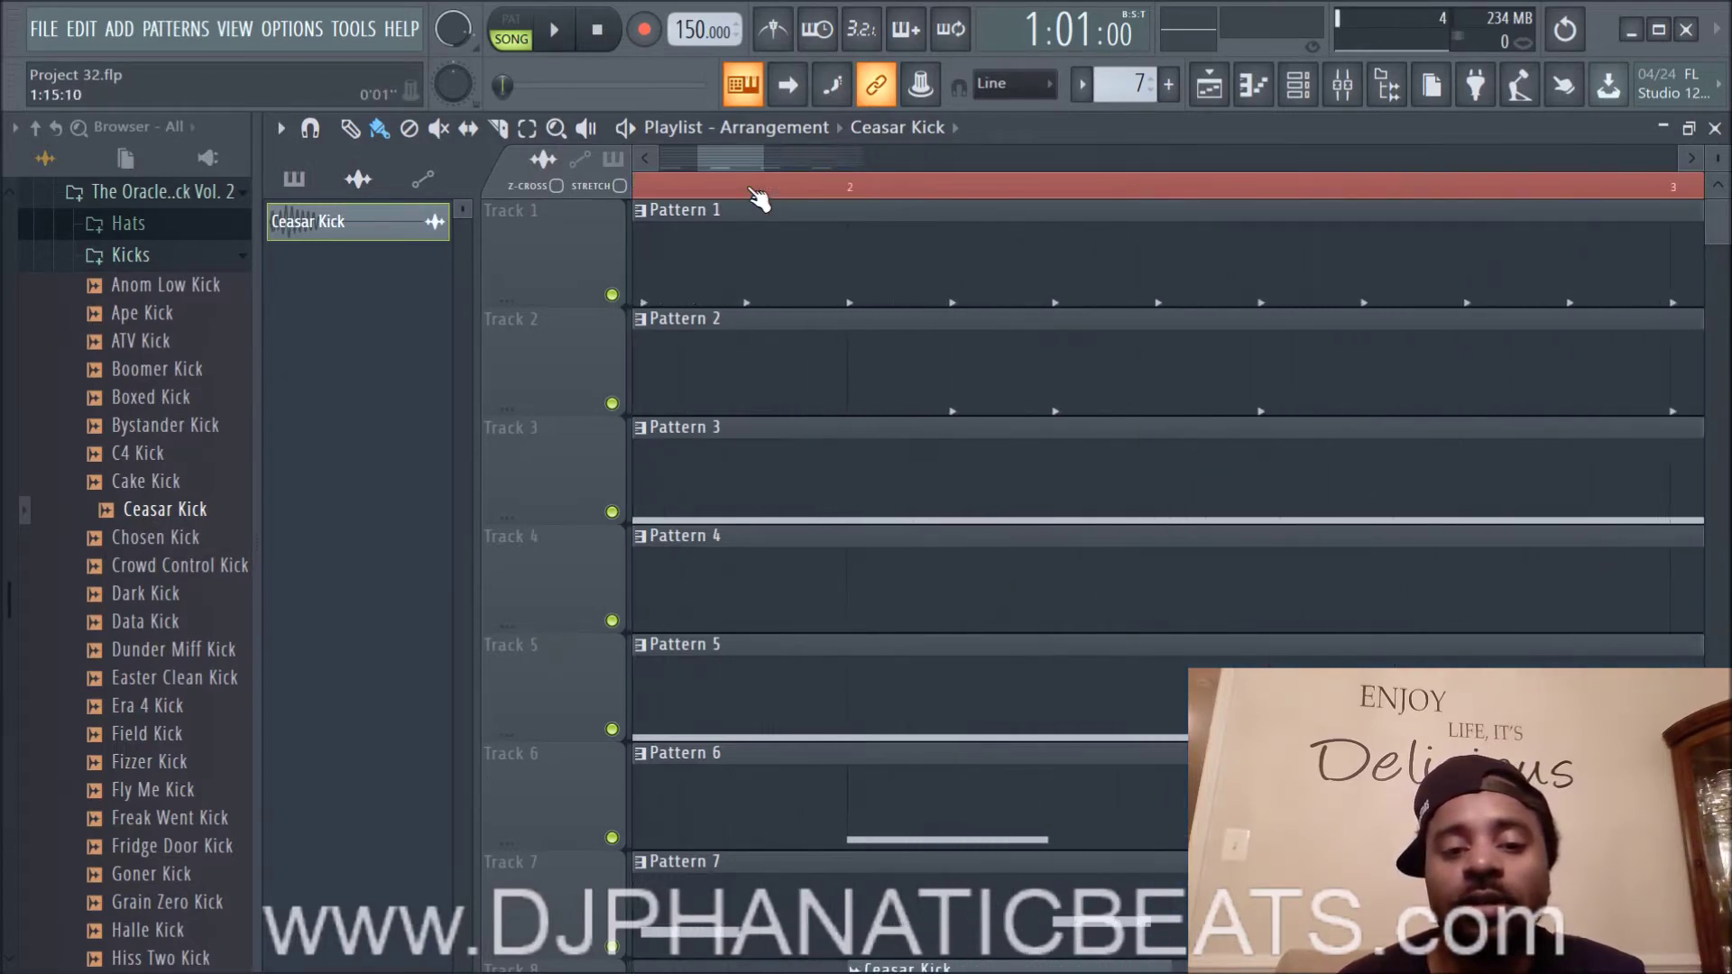
{"action": "scroll", "coordinate": [759, 198], "scroll_direction": "up", "scroll_amount": 2}
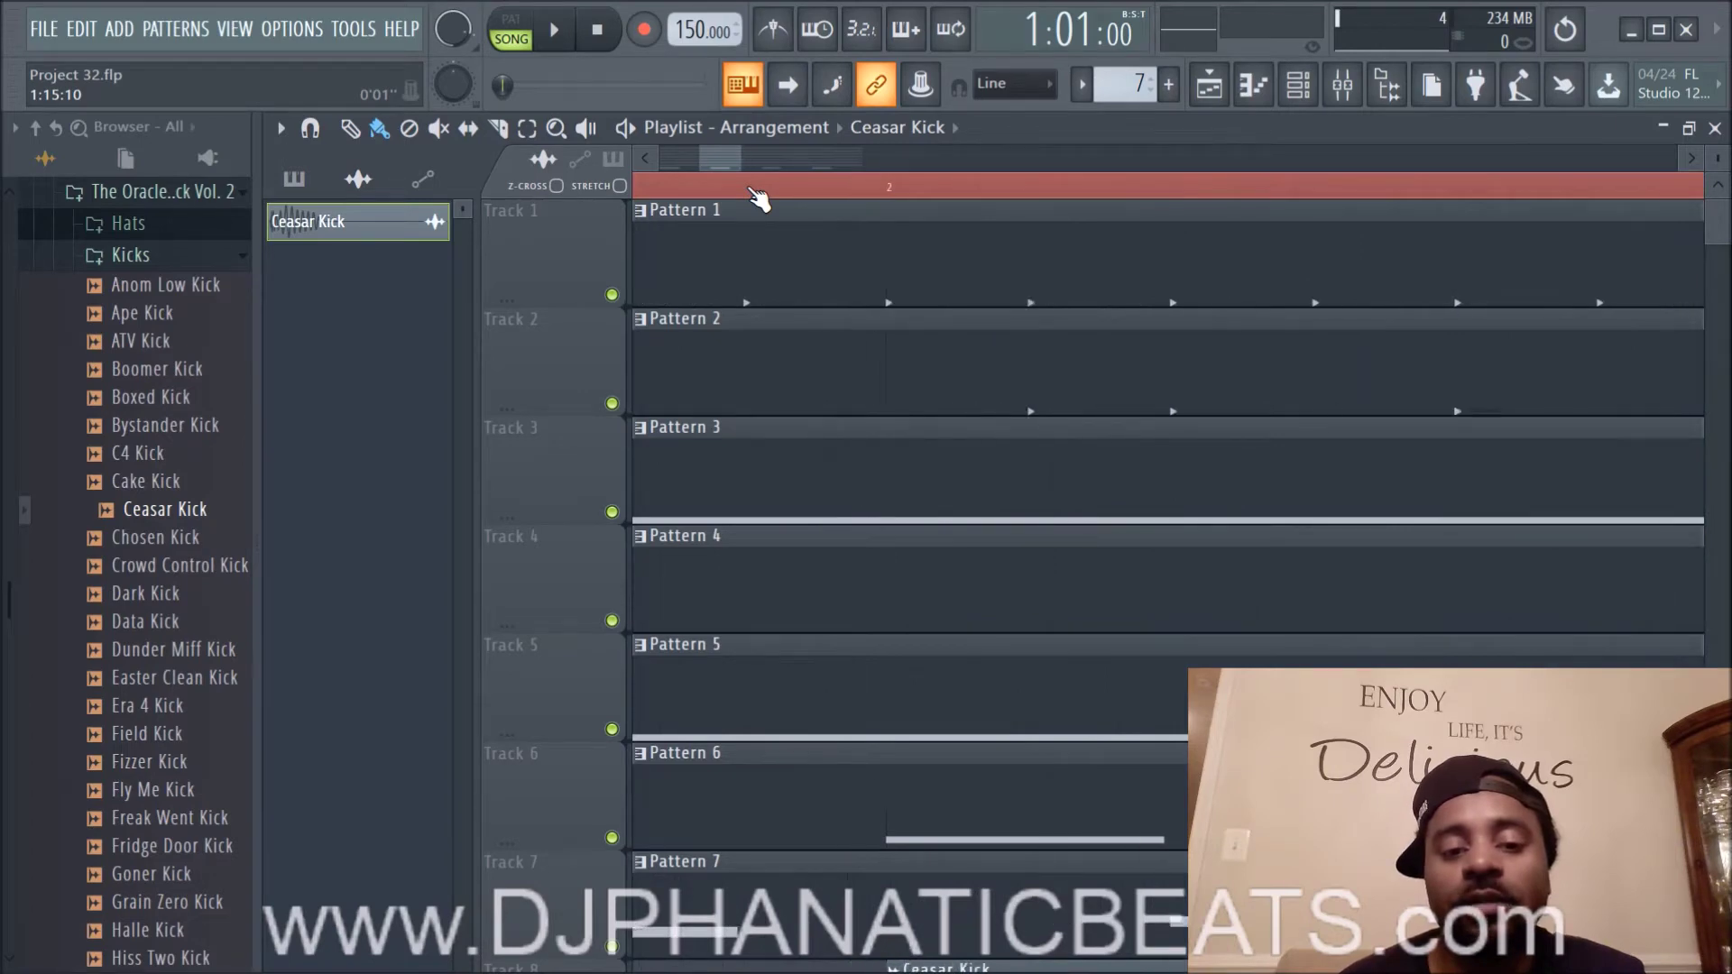
{"action": "scroll", "coordinate": [759, 199], "scroll_direction": "down", "scroll_amount": 2}
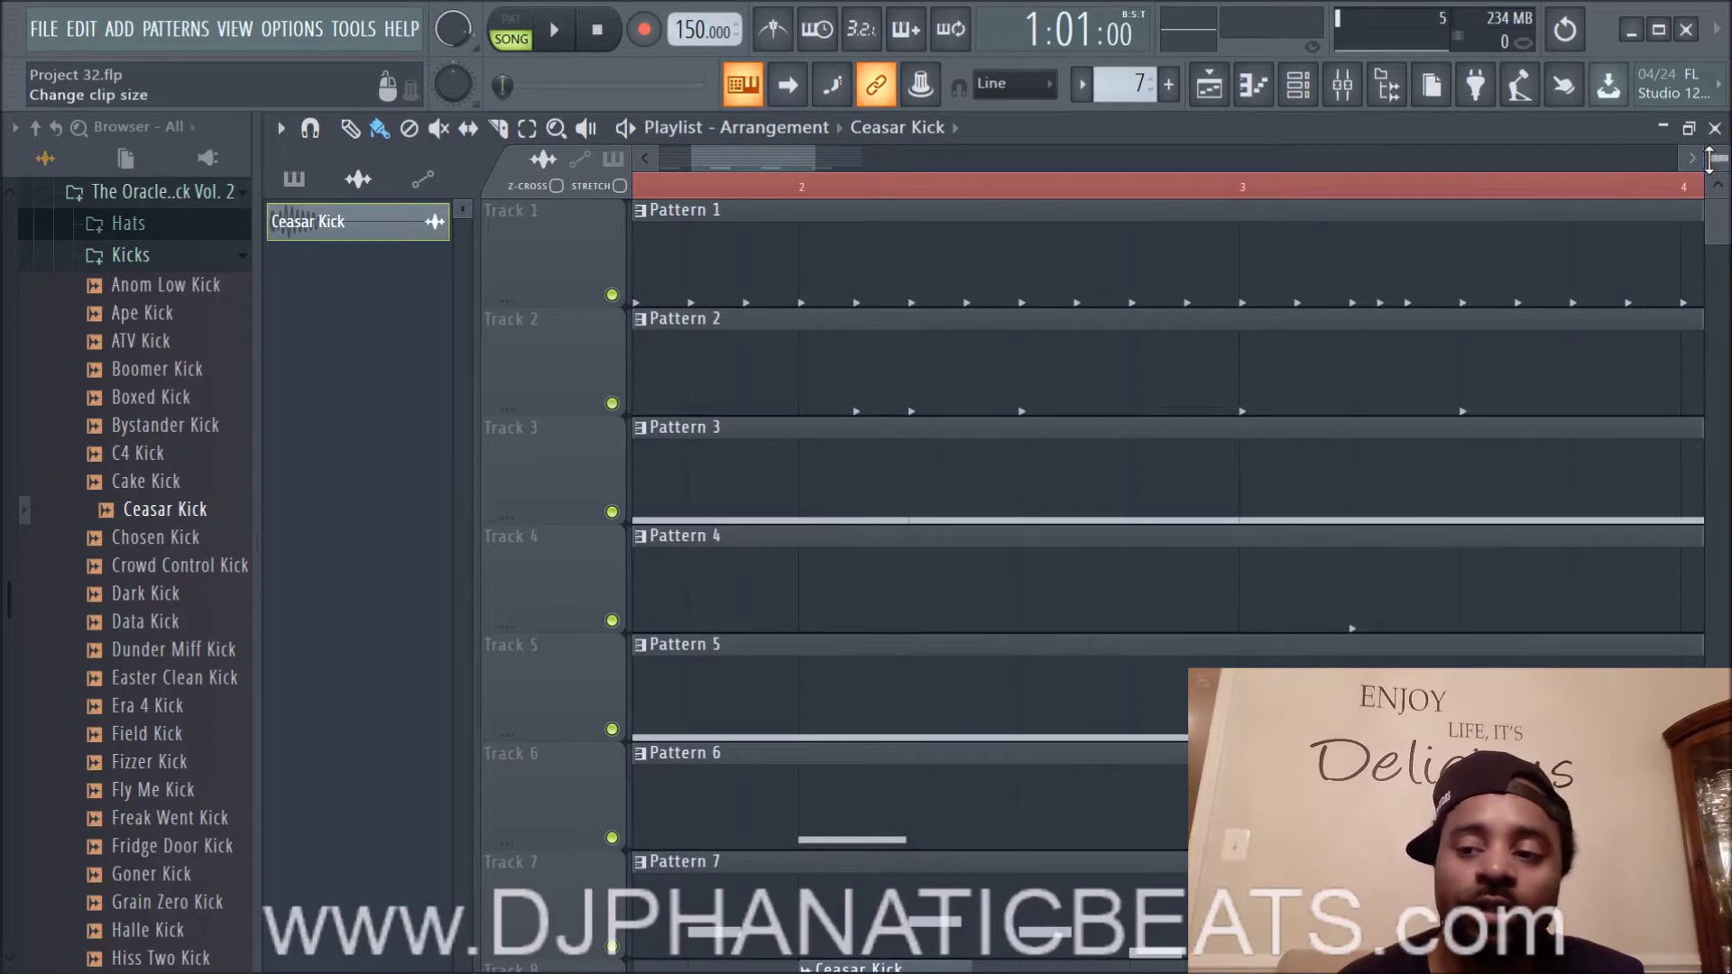
{"action": "scroll", "coordinate": [1720, 160], "scroll_direction": "up", "scroll_amount": 5}
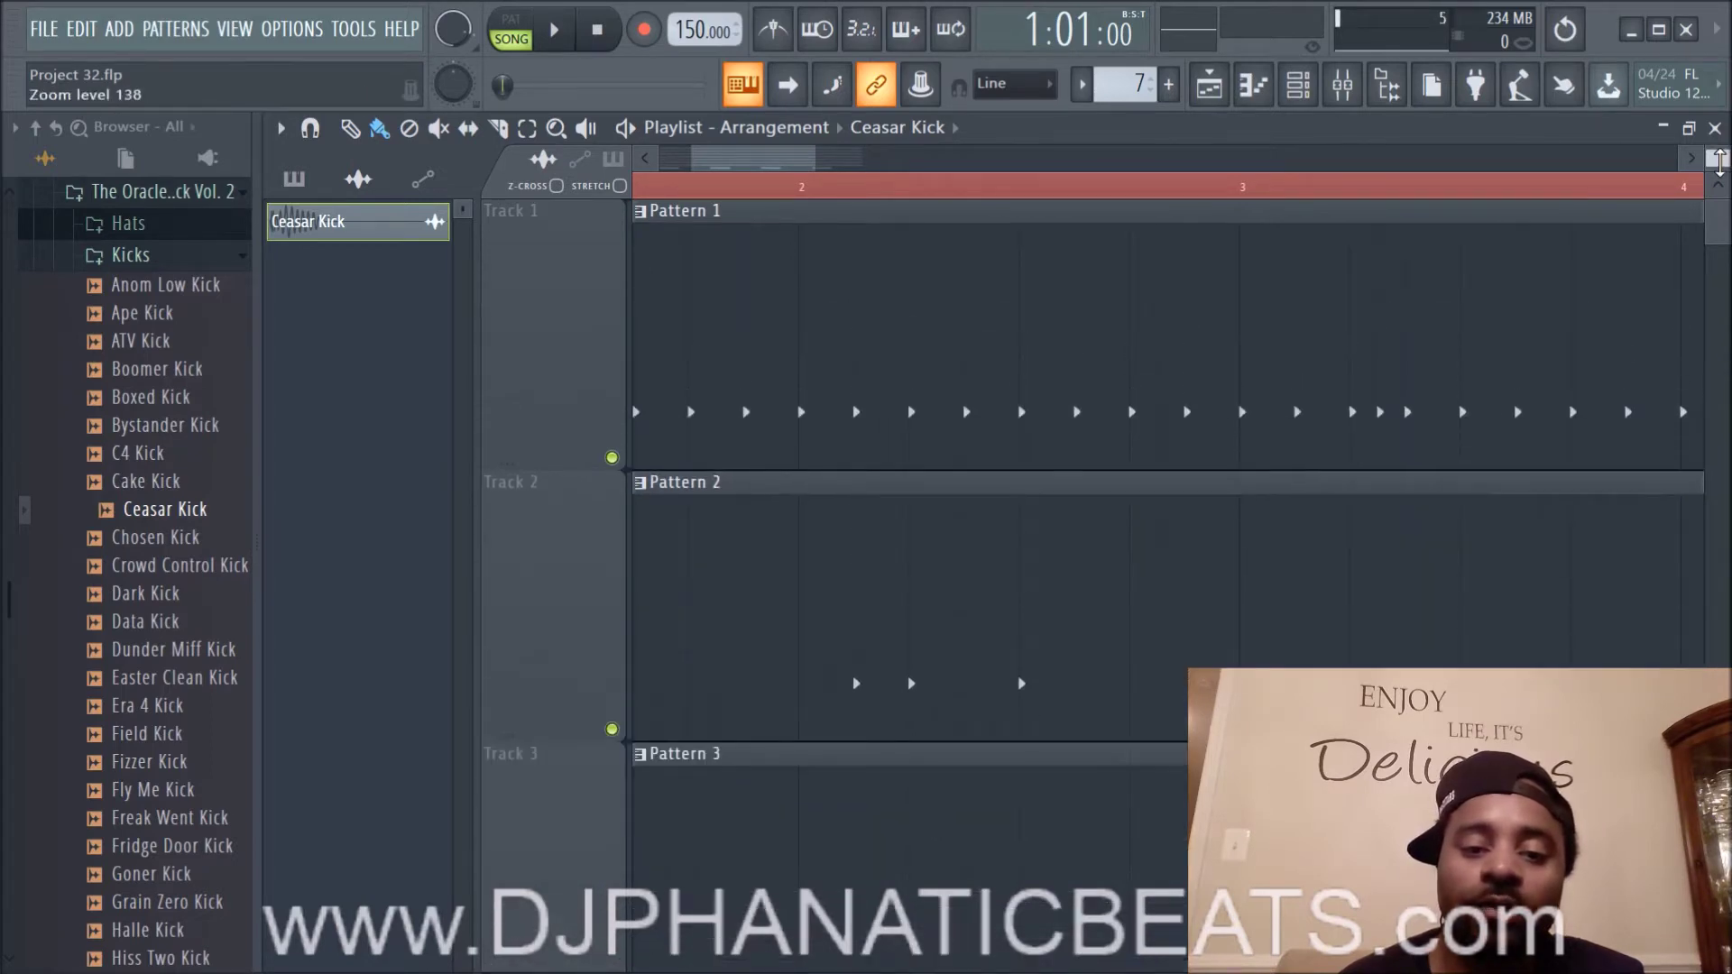
{"action": "scroll", "coordinate": [1720, 161], "scroll_direction": "down", "scroll_amount": 3}
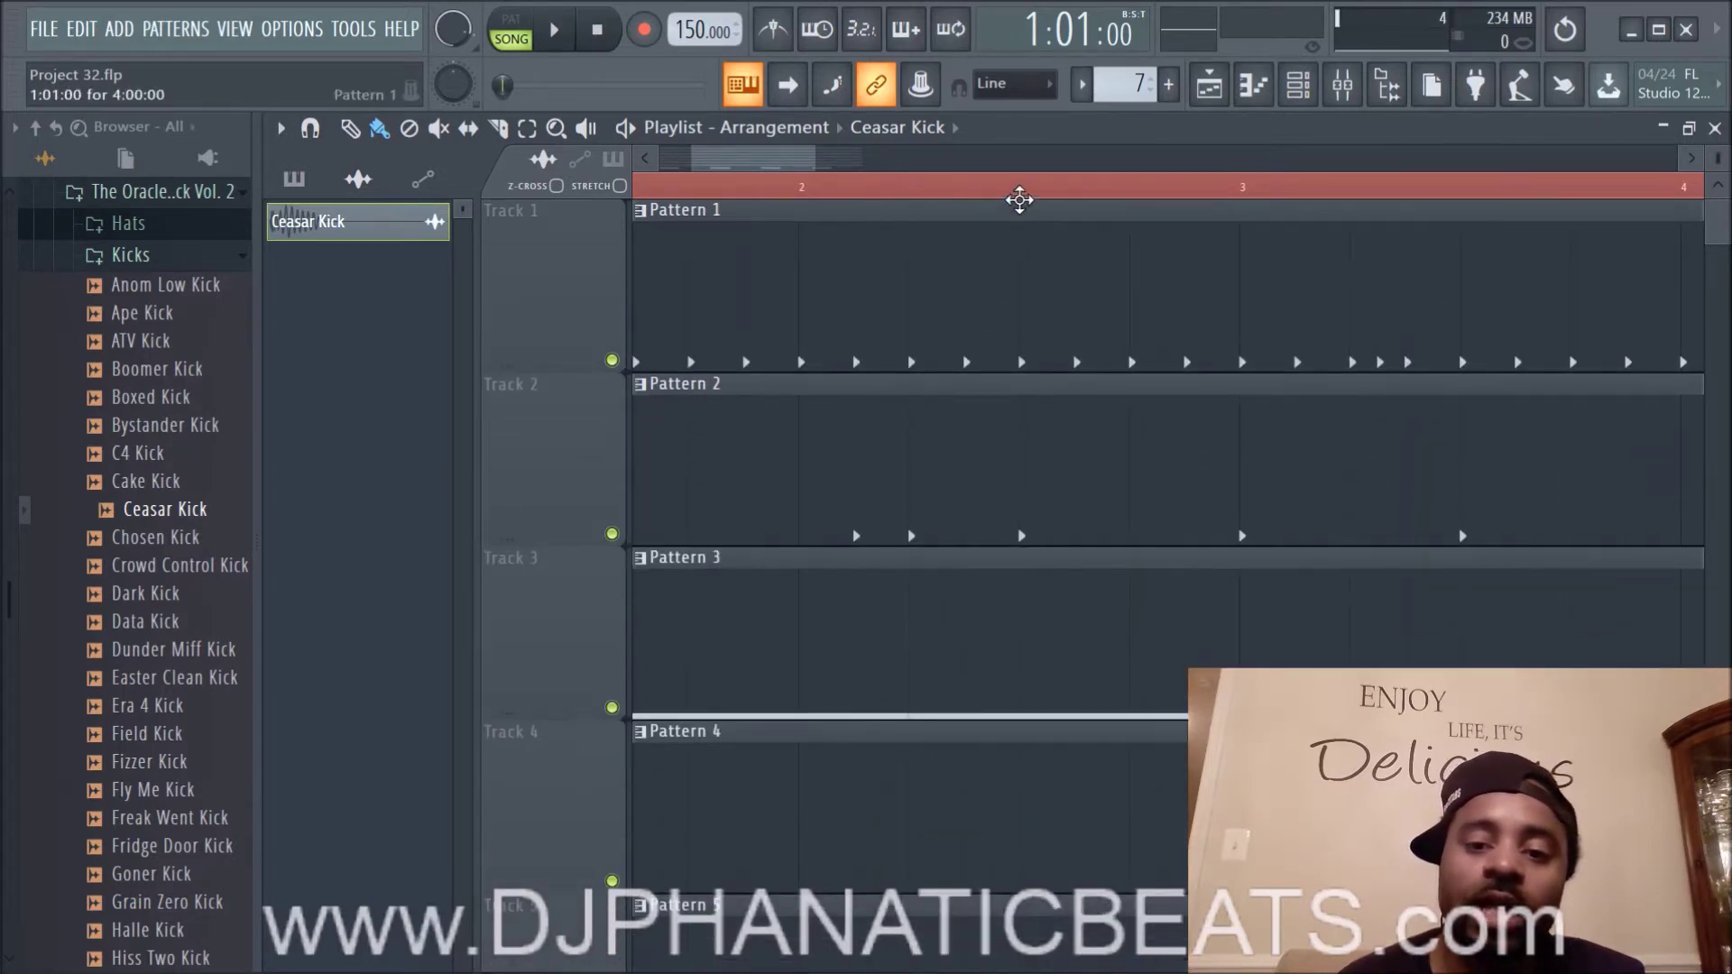
Step: Zoom the playlist out horizontally until bars 1 to 7 fit the timeline, and reduce the track heights
{"action": "scroll", "coordinate": [1024, 199], "scroll_direction": "down", "scroll_amount": 2}
{"action": "scroll", "coordinate": [1031, 206], "scroll_direction": "down", "scroll_amount": 3}
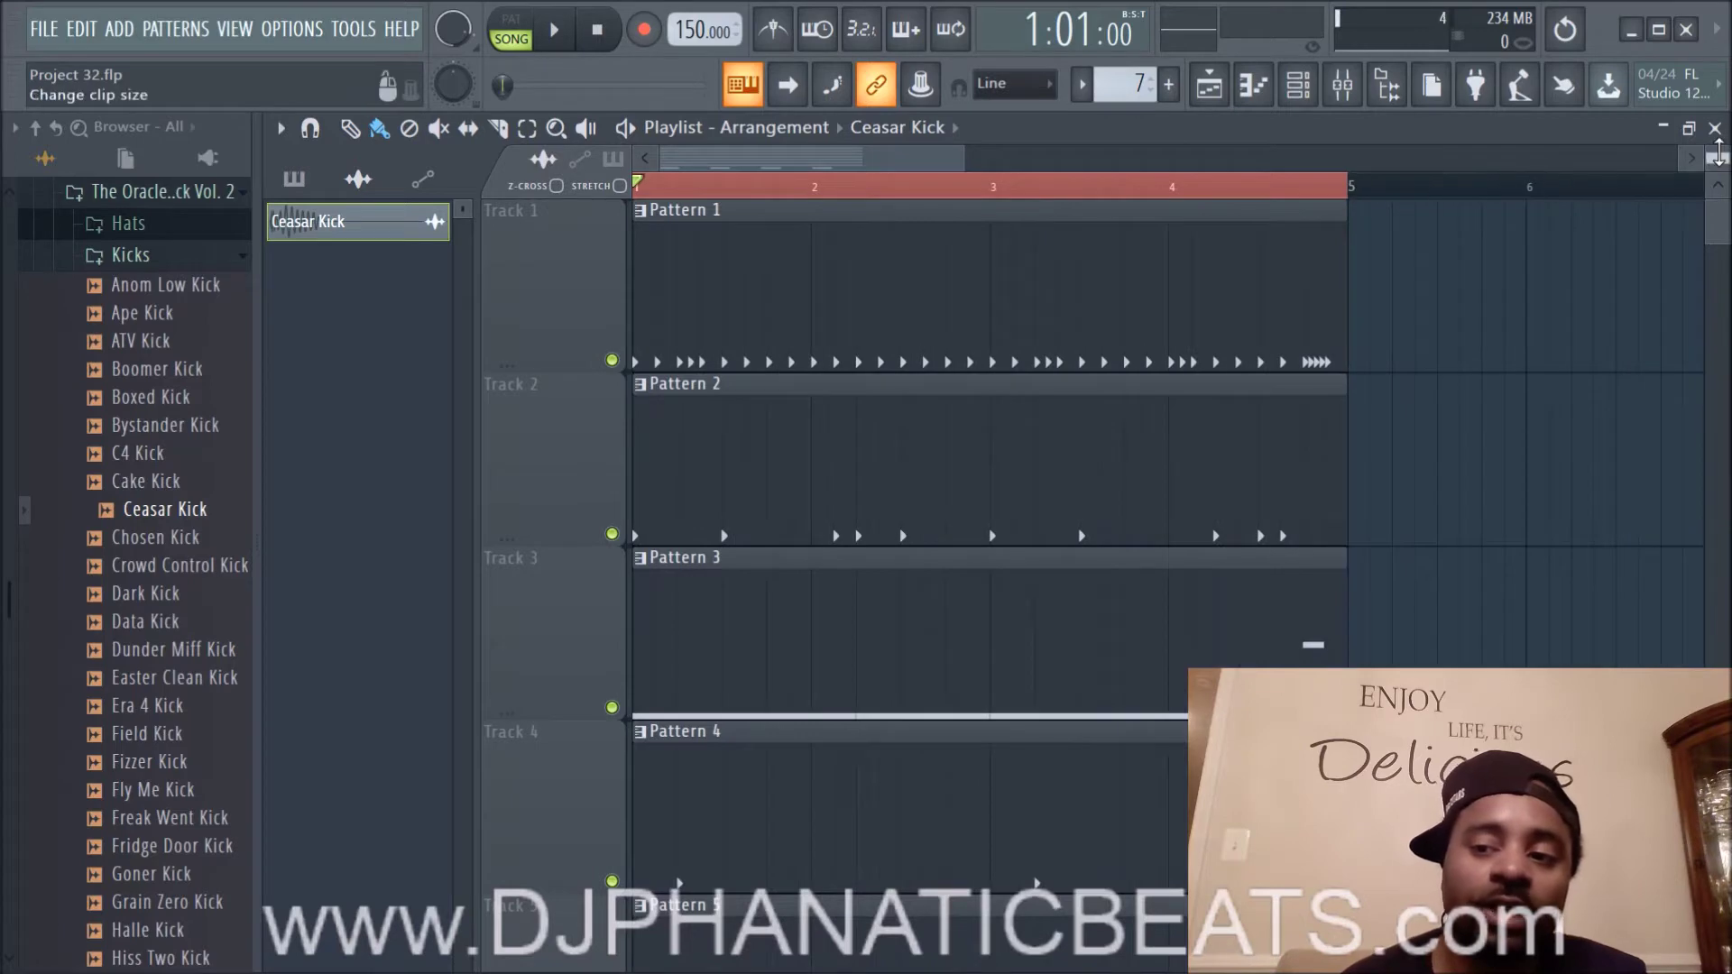
{"action": "scroll", "coordinate": [1719, 155], "scroll_direction": "down", "scroll_amount": 2}
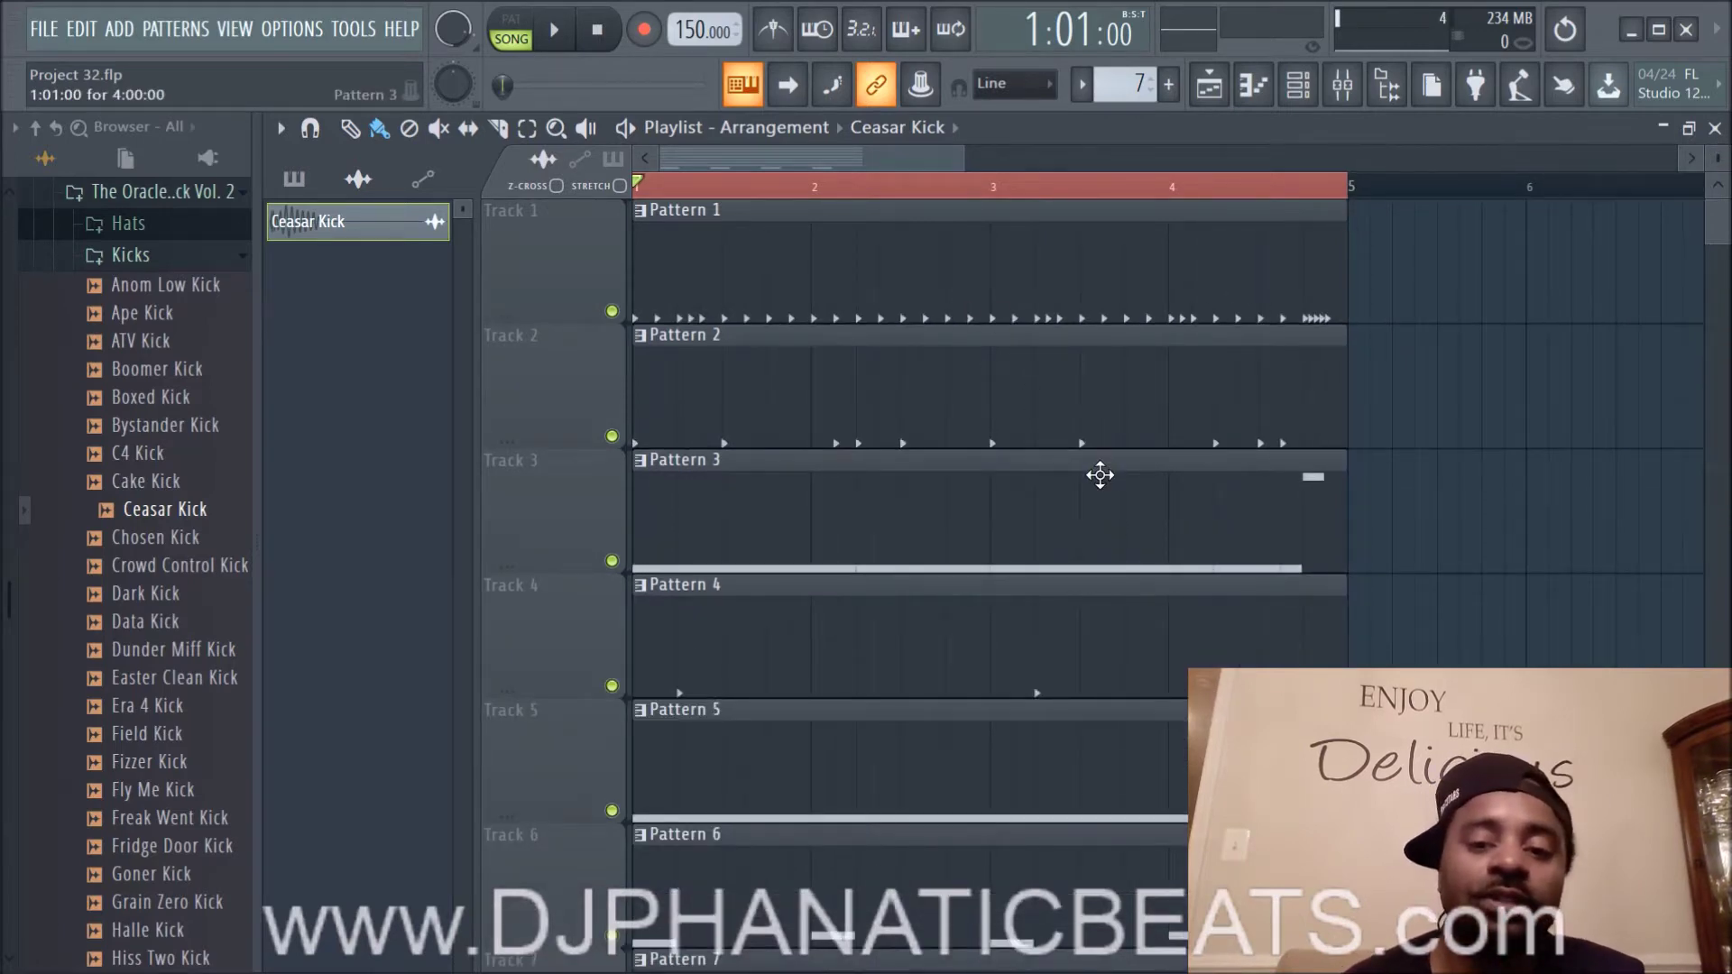
{"action": "scroll", "coordinate": [1100, 475], "scroll_direction": "down", "scroll_amount": 3}
{"action": "scroll", "coordinate": [1100, 475], "scroll_direction": "up", "scroll_amount": 3}
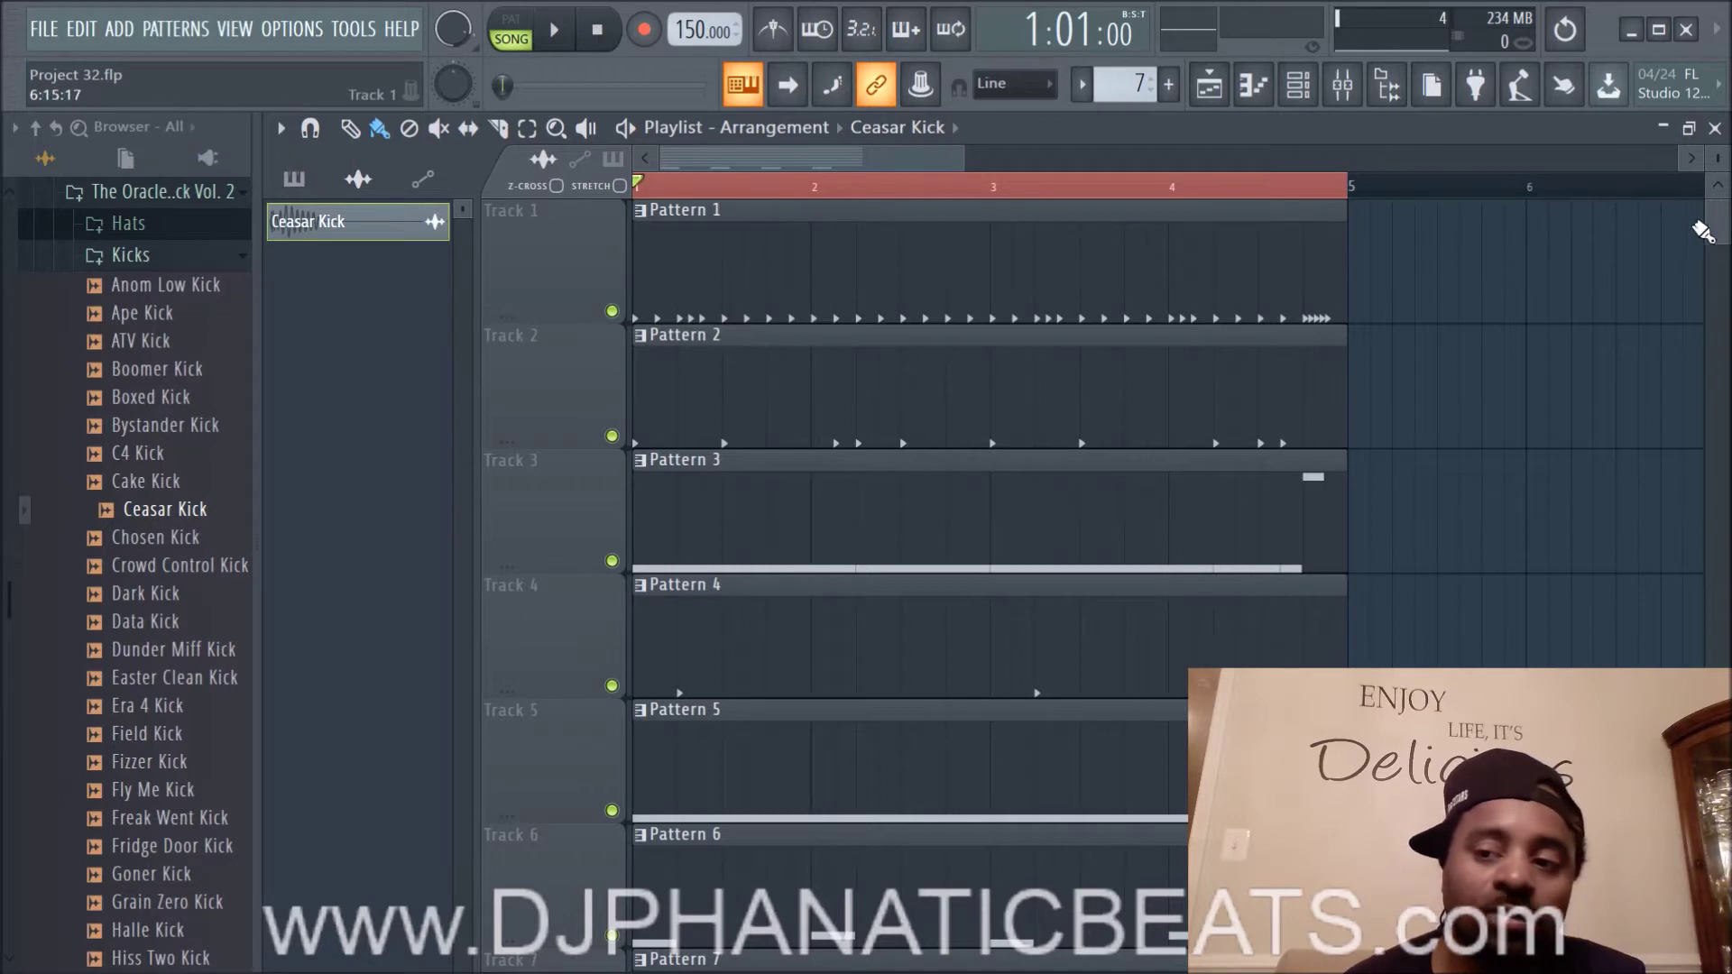
{"action": "left_click_drag", "start_coordinate": [1719, 144], "coordinate": [1719, 144]}
{"action": "scroll", "coordinate": [884, 195], "scroll_direction": "up", "scroll_amount": 2}
{"action": "scroll", "coordinate": [884, 194], "scroll_direction": "down", "scroll_amount": 3}
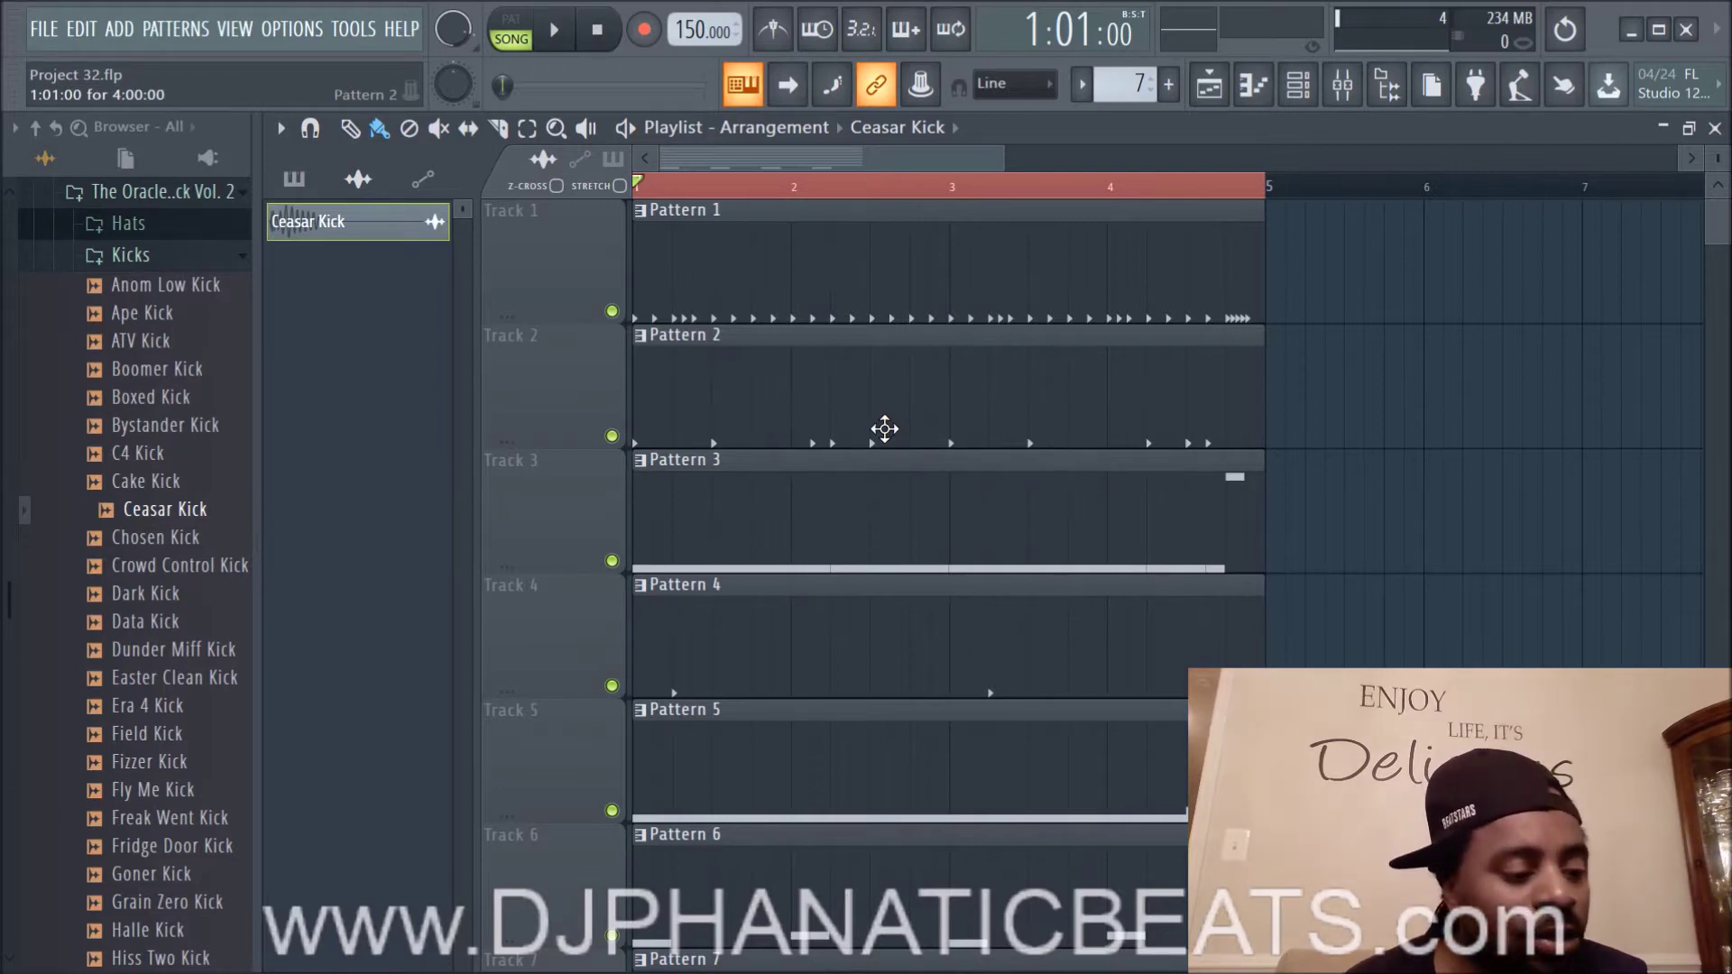
Step: Mute playlist tracks 1 through 7, keeping the Ceasar Kick track active
{"action": "scroll", "coordinate": [884, 429], "scroll_direction": "down", "scroll_amount": 5}
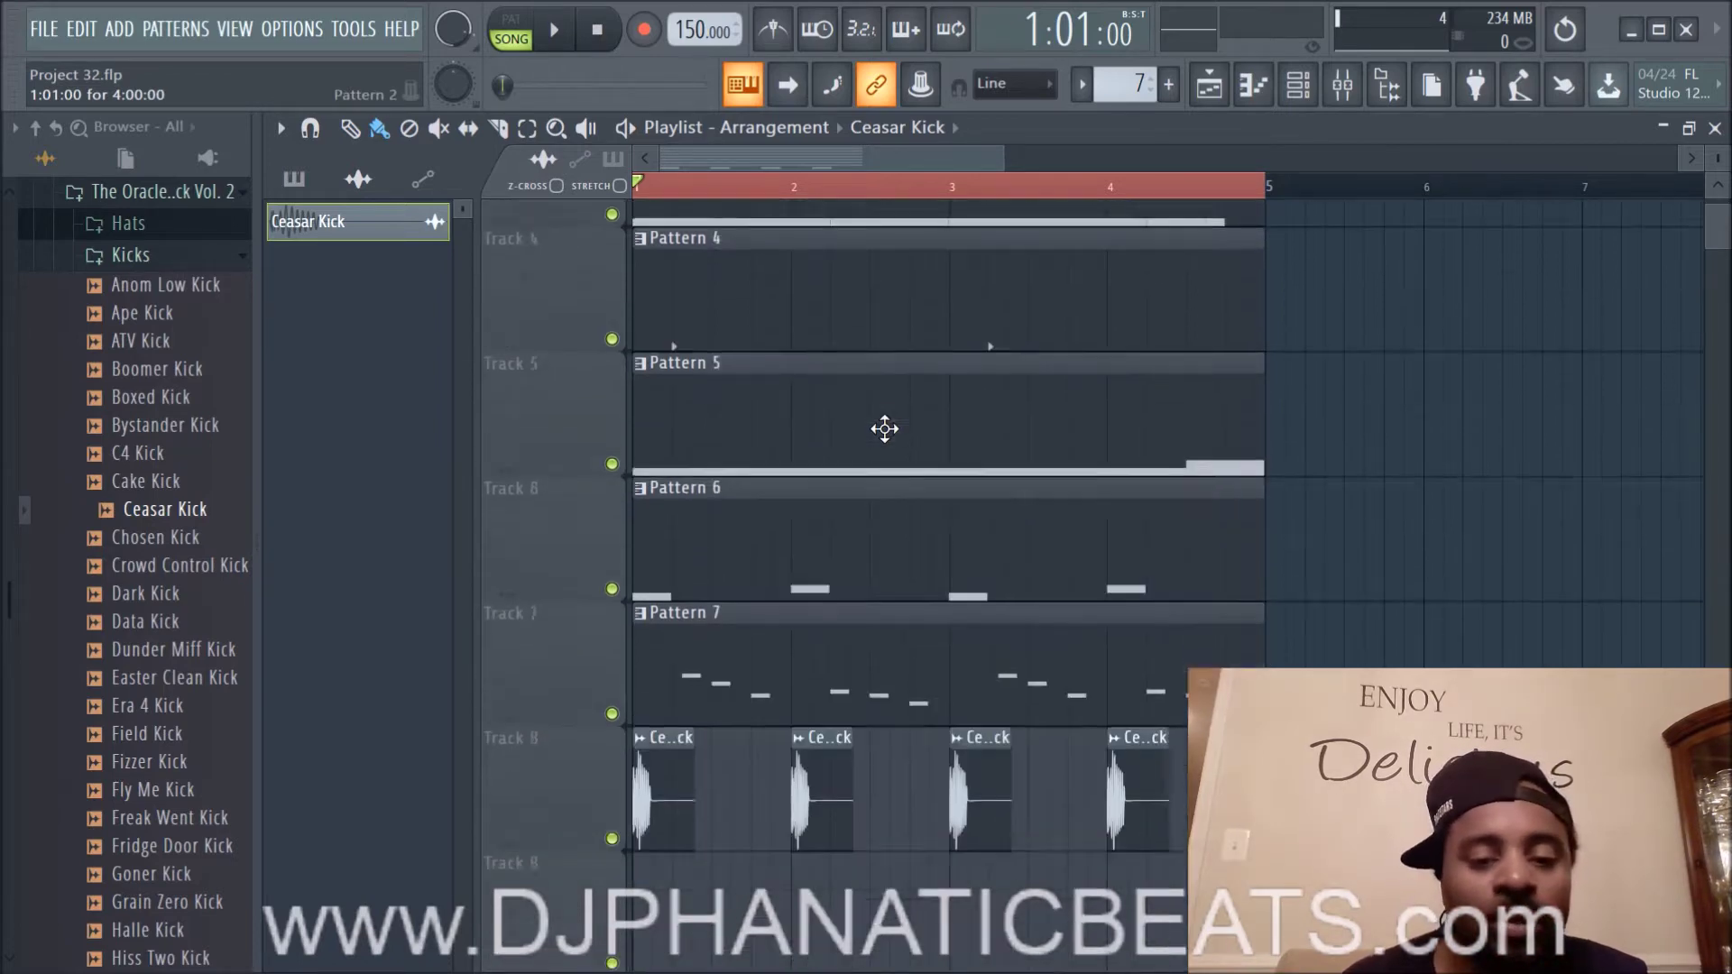
{"action": "left_click", "coordinate": [612, 435]}
{"action": "left_click", "coordinate": [611, 311]}
{"action": "scroll", "coordinate": [623, 320], "scroll_direction": "up", "scroll_amount": 3}
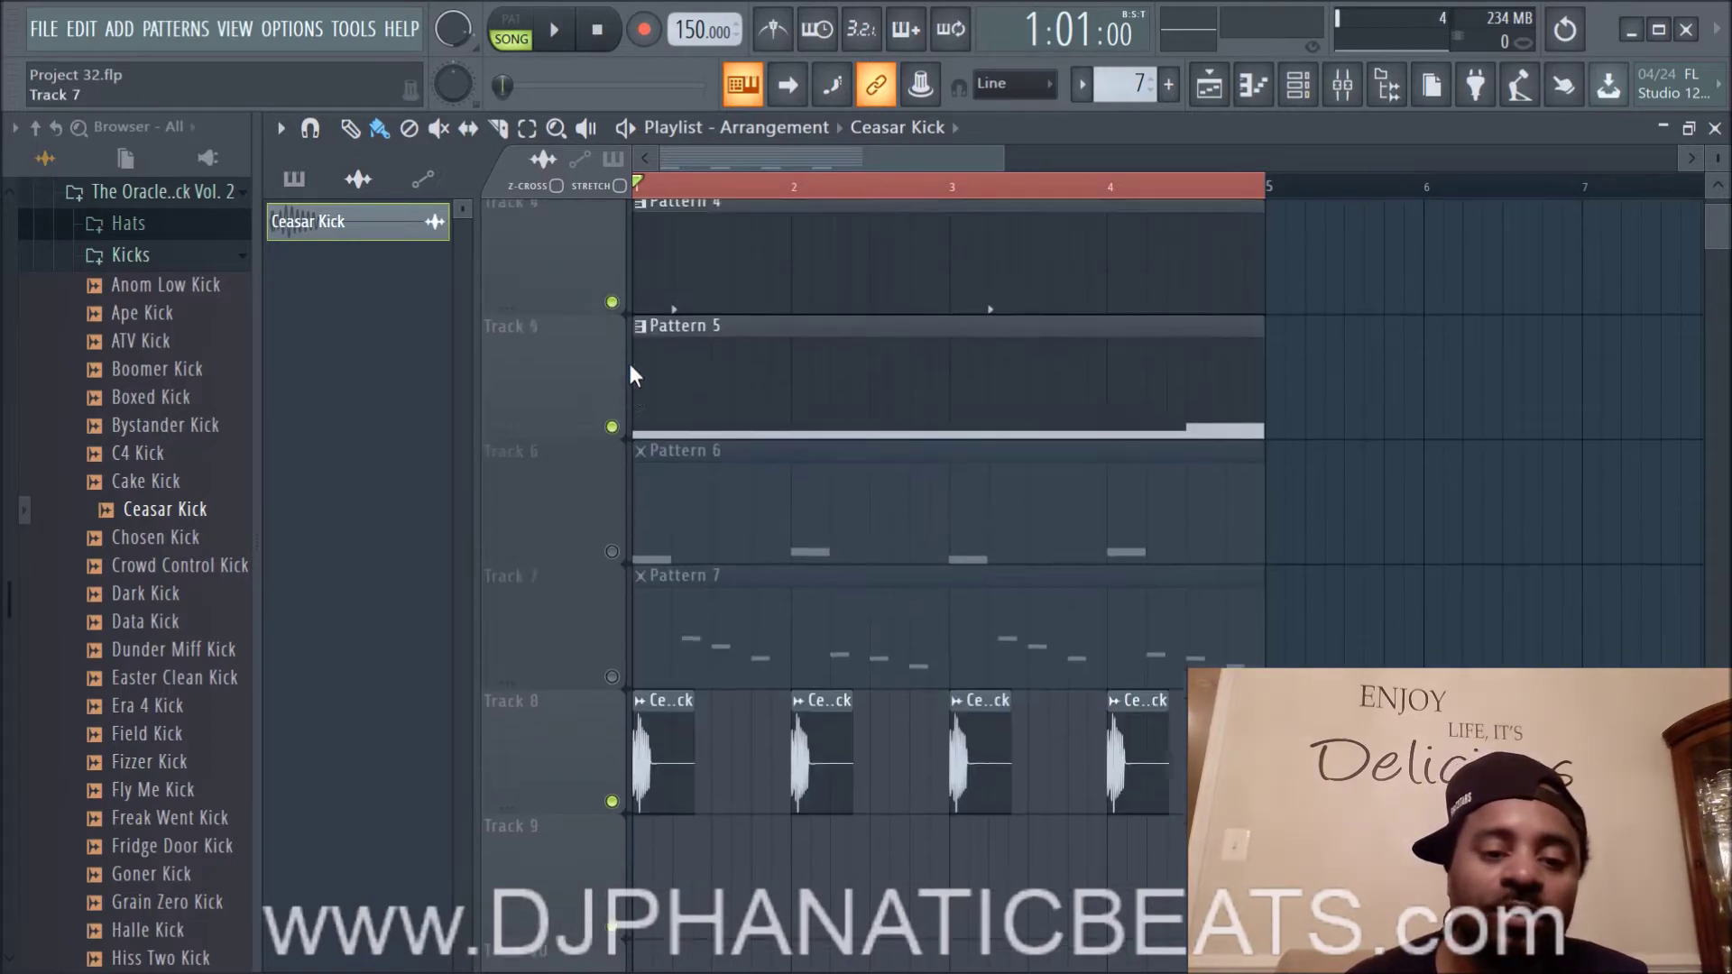
{"action": "left_click", "coordinate": [612, 560]}
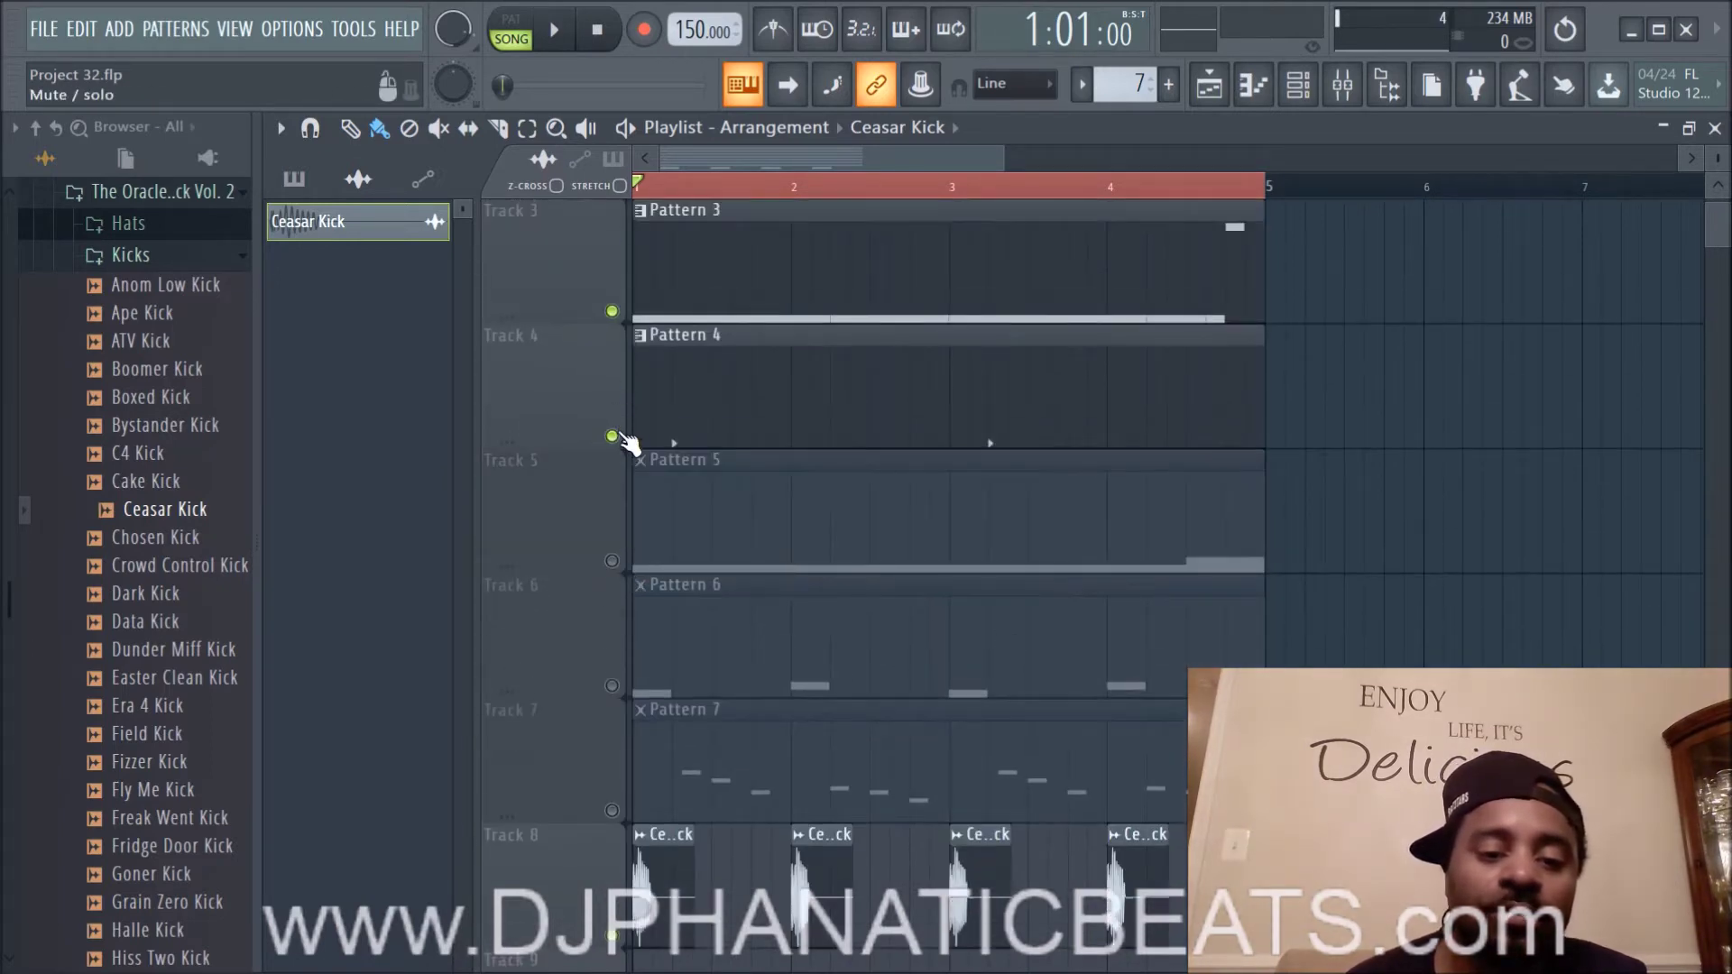
{"action": "left_click", "coordinate": [611, 436]}
{"action": "left_click", "coordinate": [612, 312]}
{"action": "scroll", "coordinate": [732, 428], "scroll_direction": "up", "scroll_amount": 2}
{"action": "scroll", "coordinate": [732, 429], "scroll_direction": "up", "scroll_amount": 1}
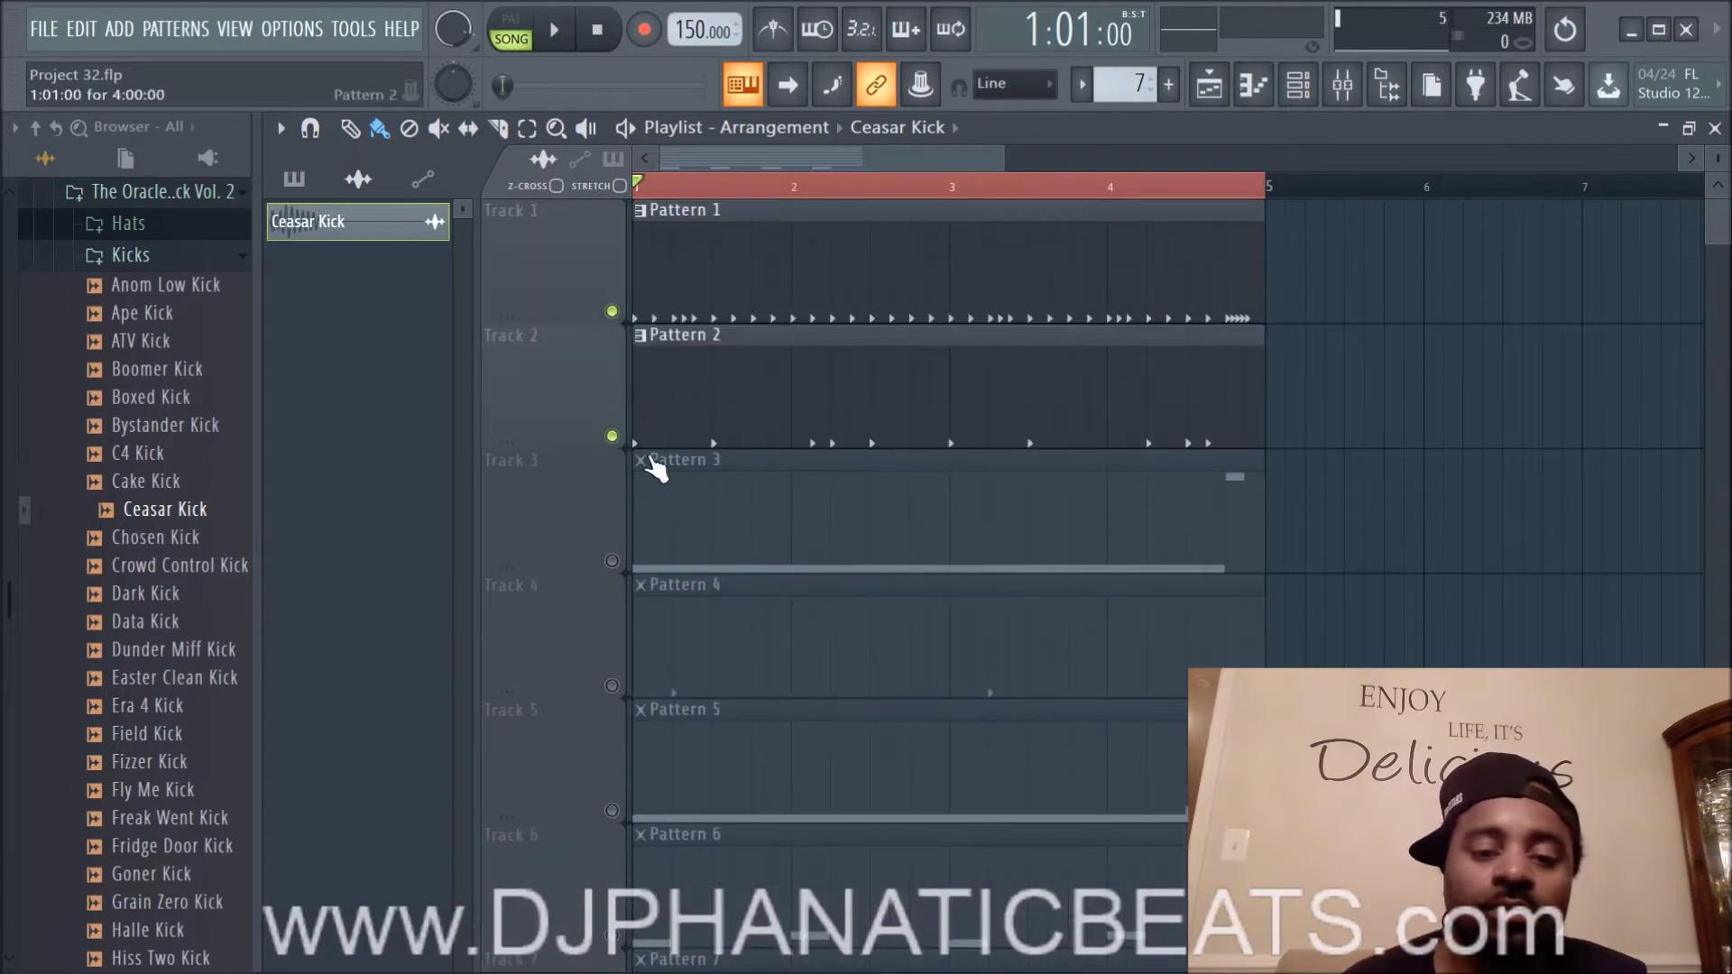
{"action": "left_click", "coordinate": [611, 436]}
{"action": "left_click", "coordinate": [611, 311]}
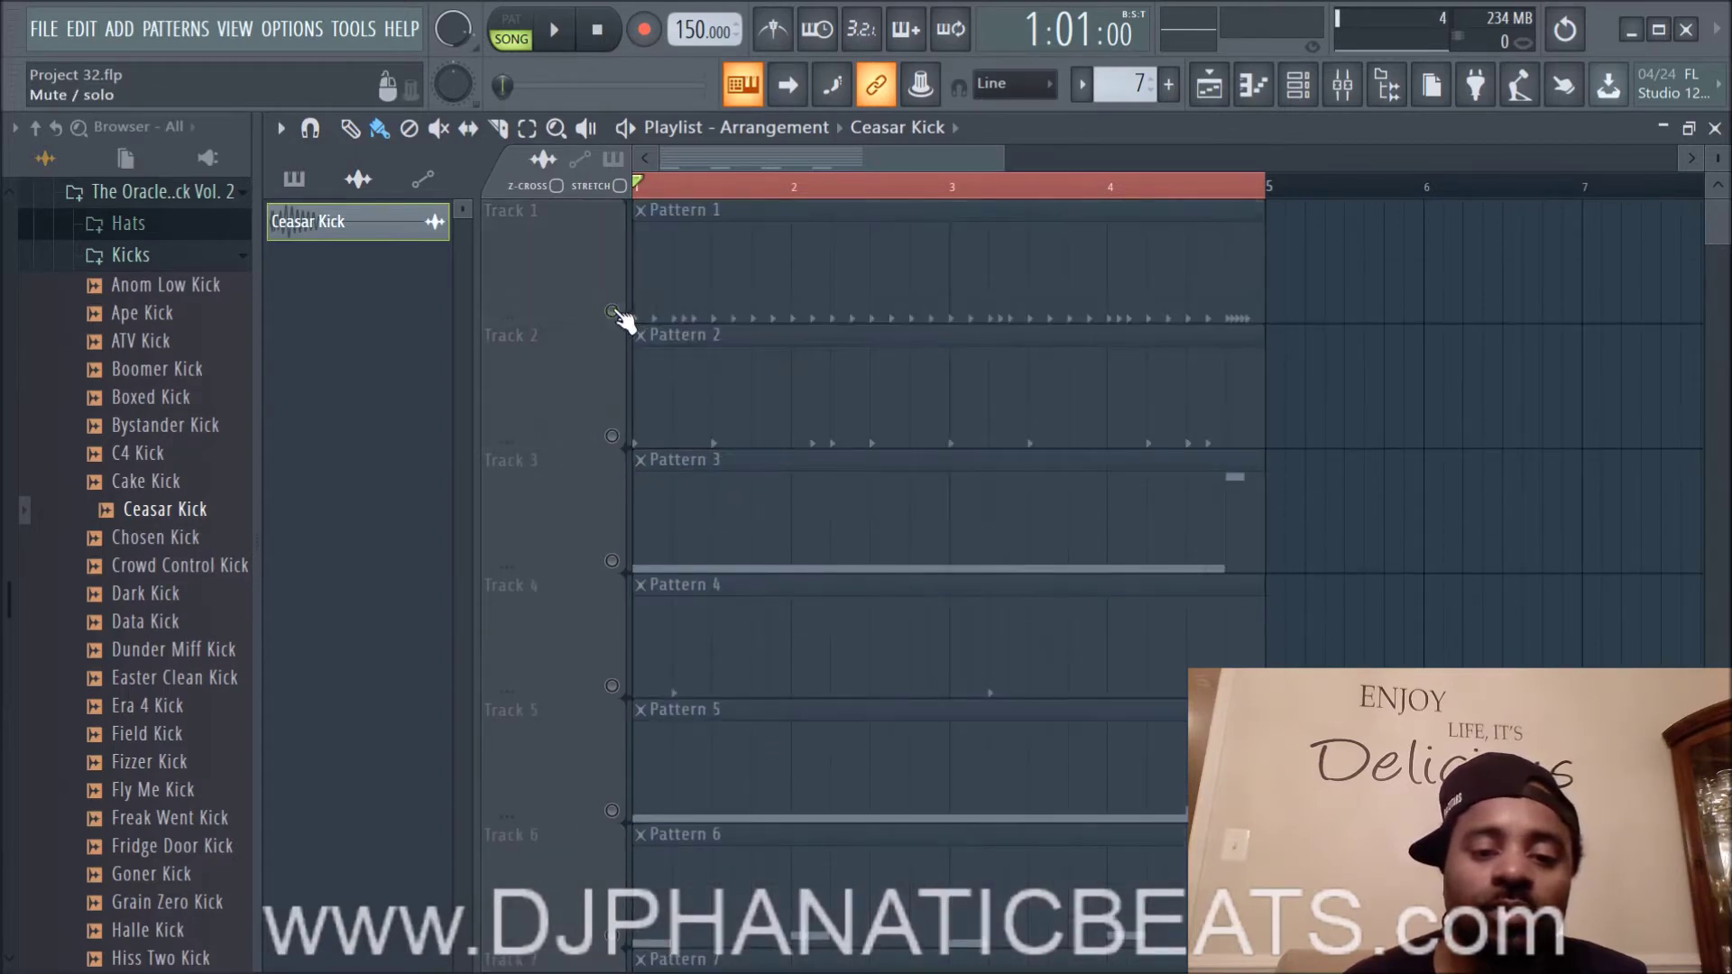
Step: Play the song to hear the Ceasar Kick clips on track 8 alone, and stop playback
{"action": "scroll", "coordinate": [733, 327], "scroll_direction": "down", "scroll_amount": 4}
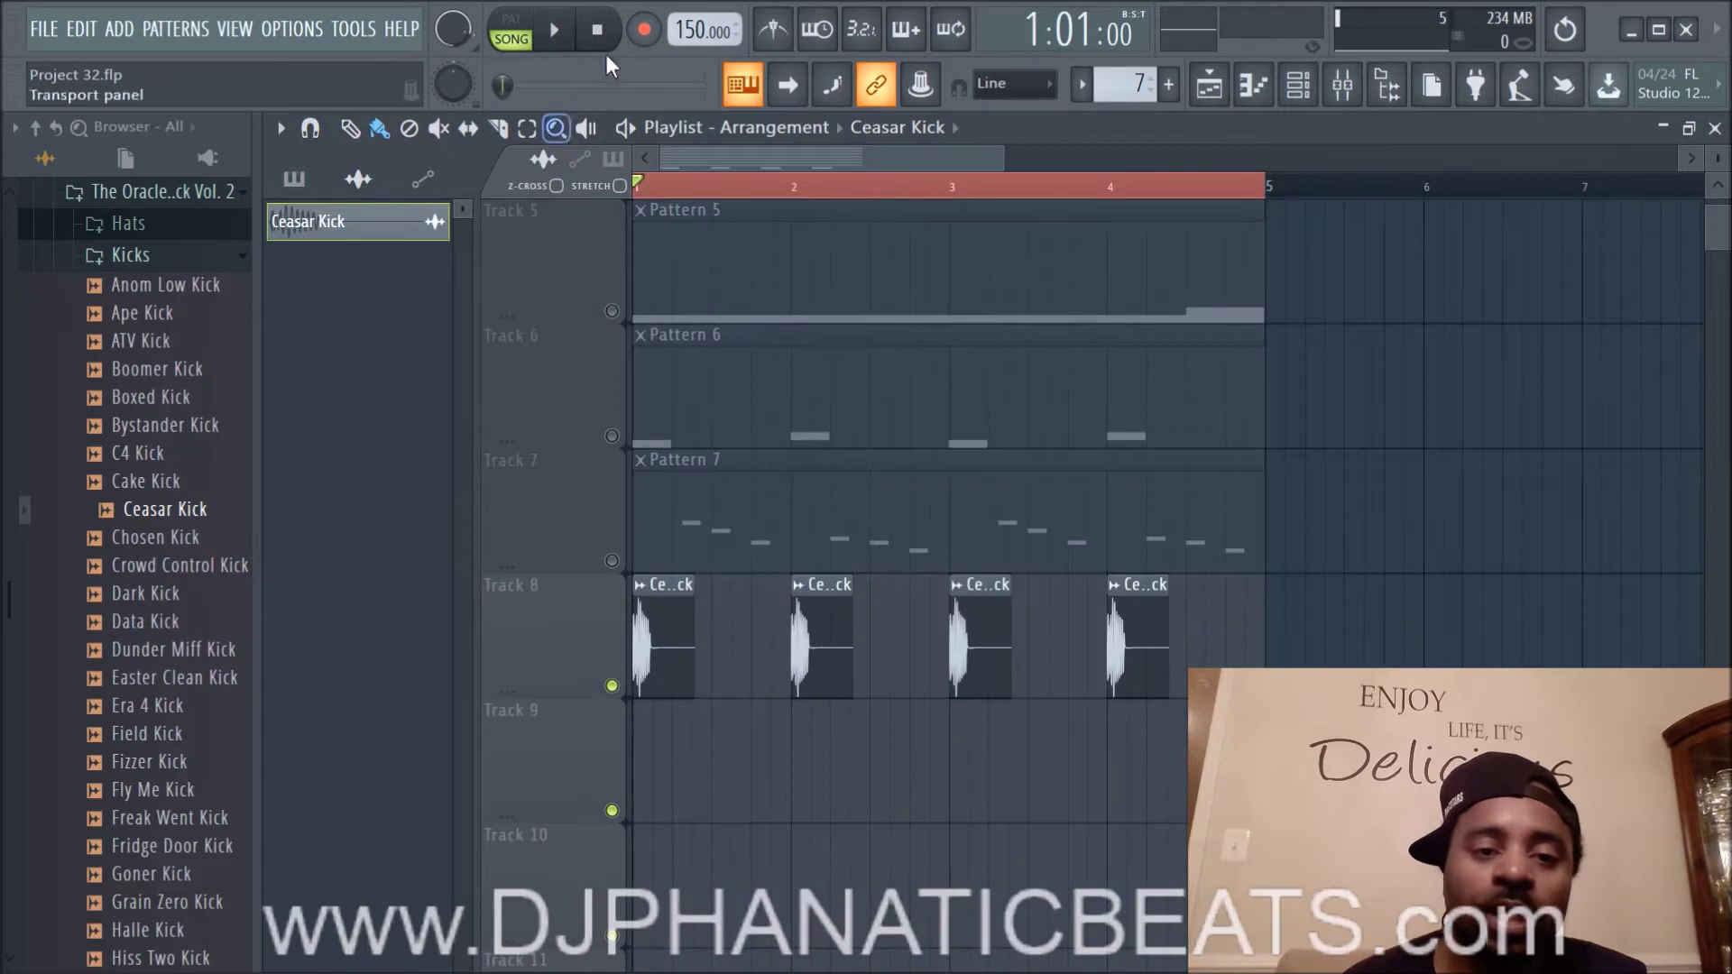
{"action": "left_click", "coordinate": [554, 30]}
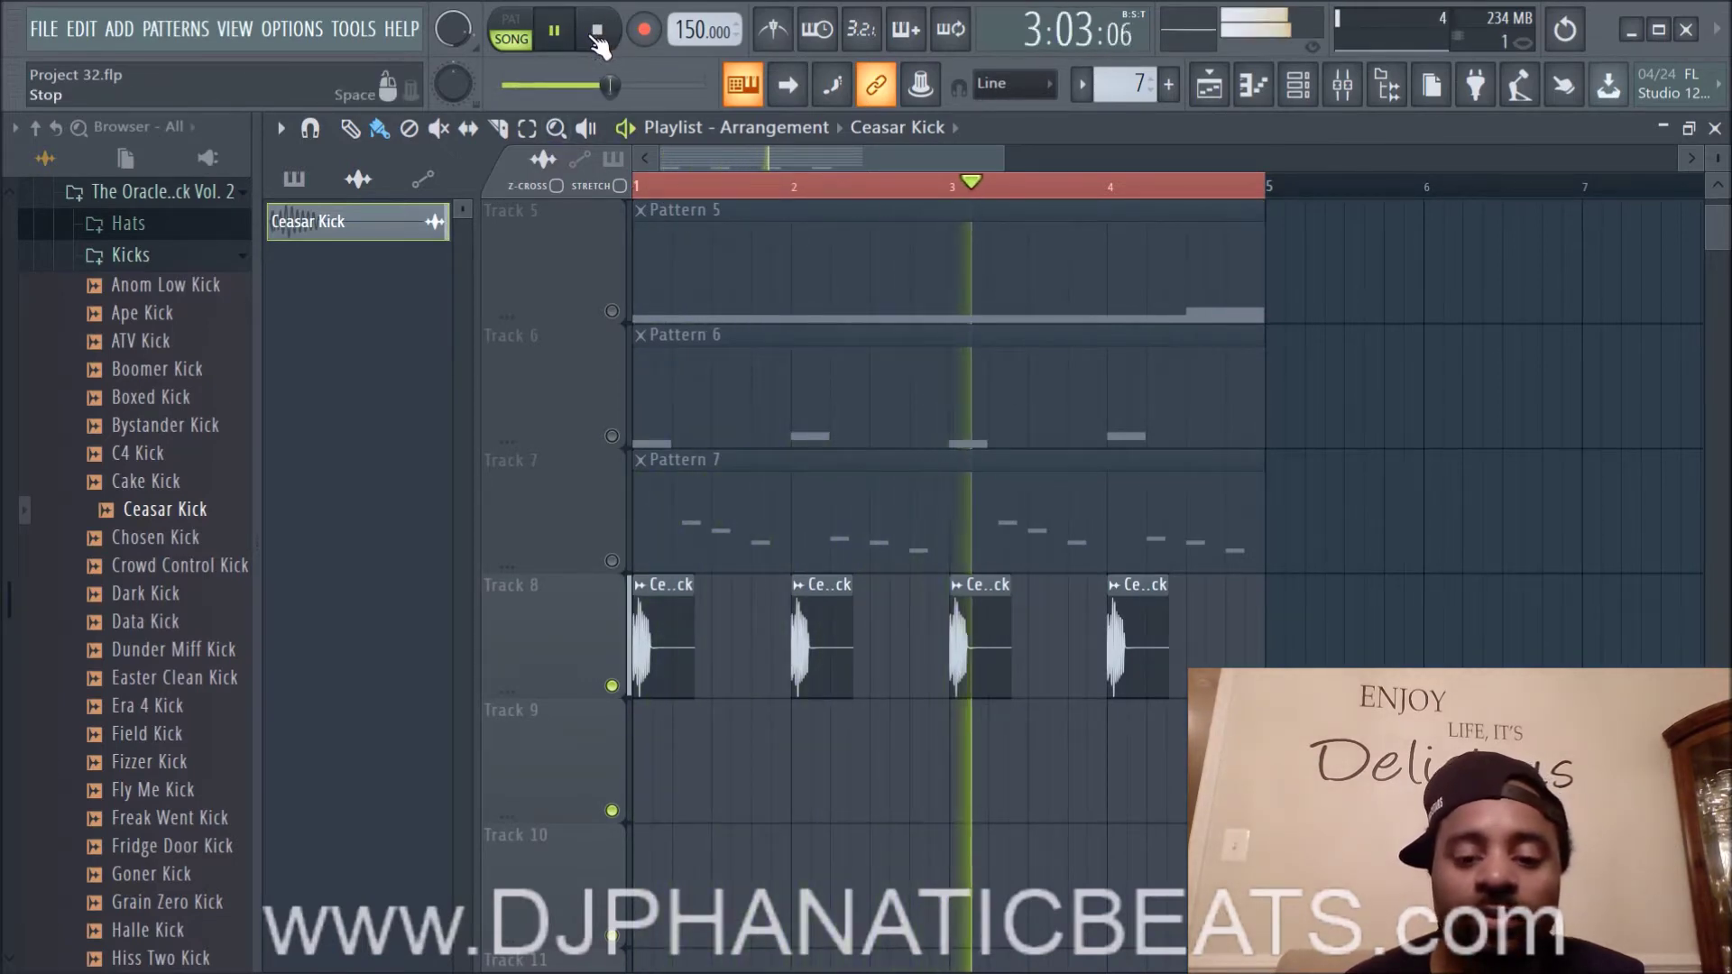
{"action": "left_click", "coordinate": [597, 32]}
Step: Select all clips similar to the first Ceasar Kick clip and try to chop them with the marching 1/8 loop
{"action": "scroll", "coordinate": [632, 587], "scroll_direction": "up", "scroll_amount": 3}
{"action": "left_click", "coordinate": [640, 584]}
{"action": "mouse_move", "coordinate": [684, 653]}
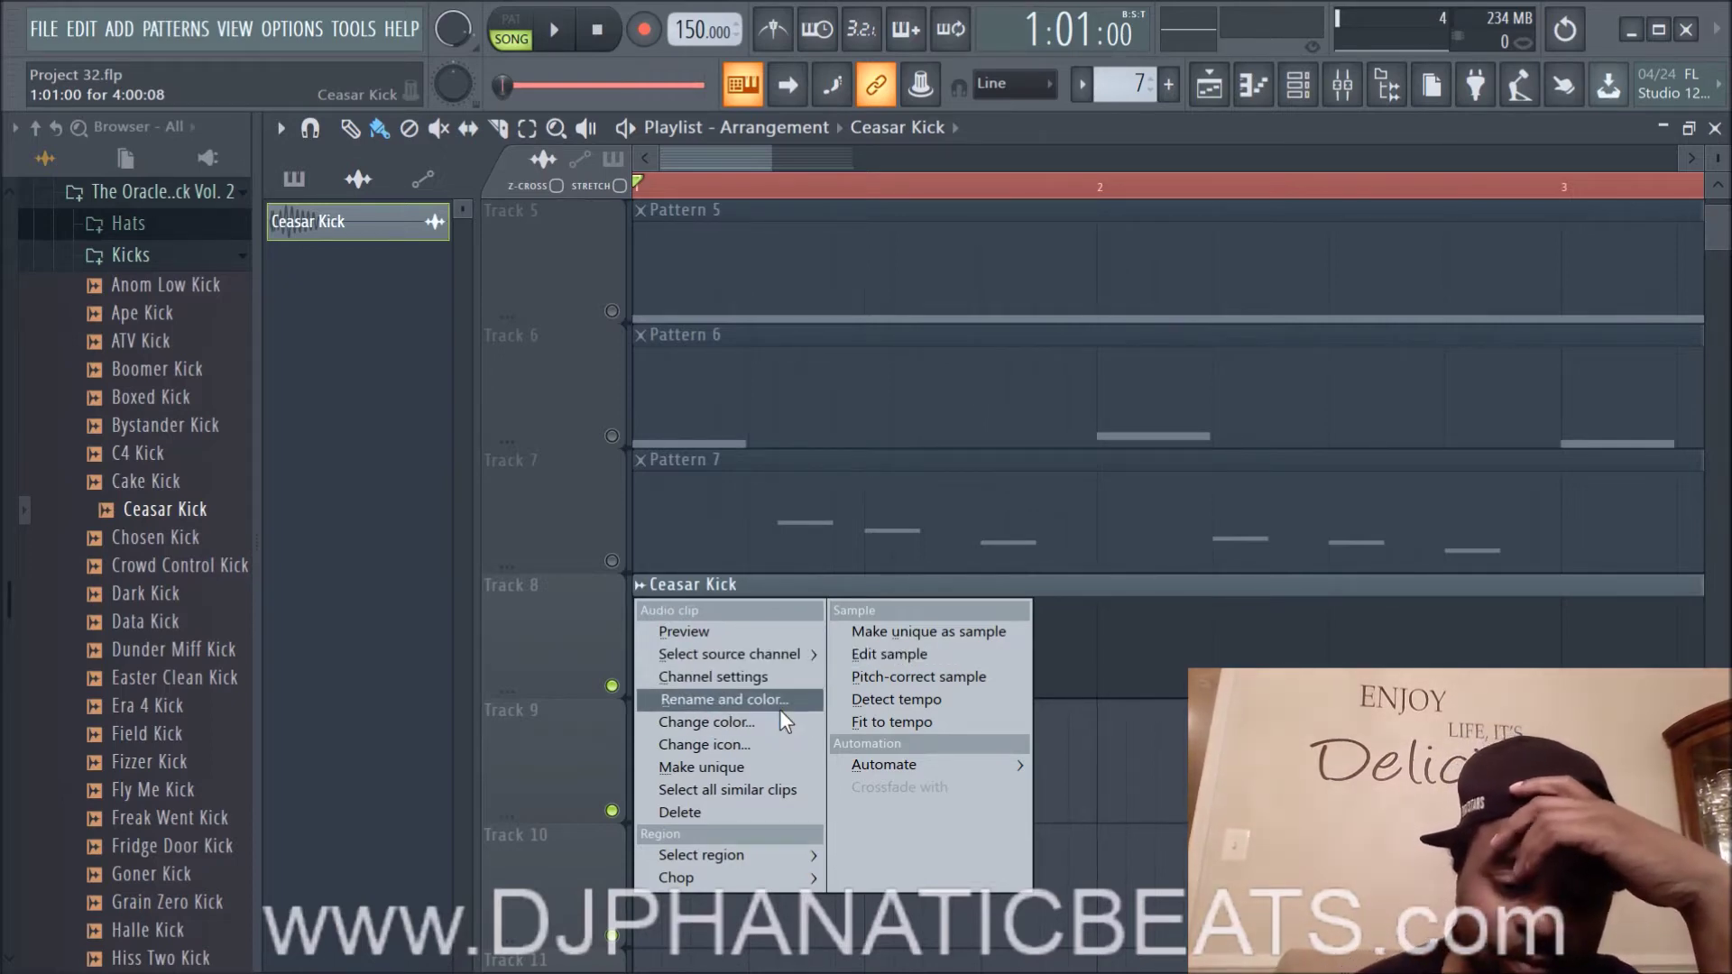
{"action": "left_click", "coordinate": [794, 788]}
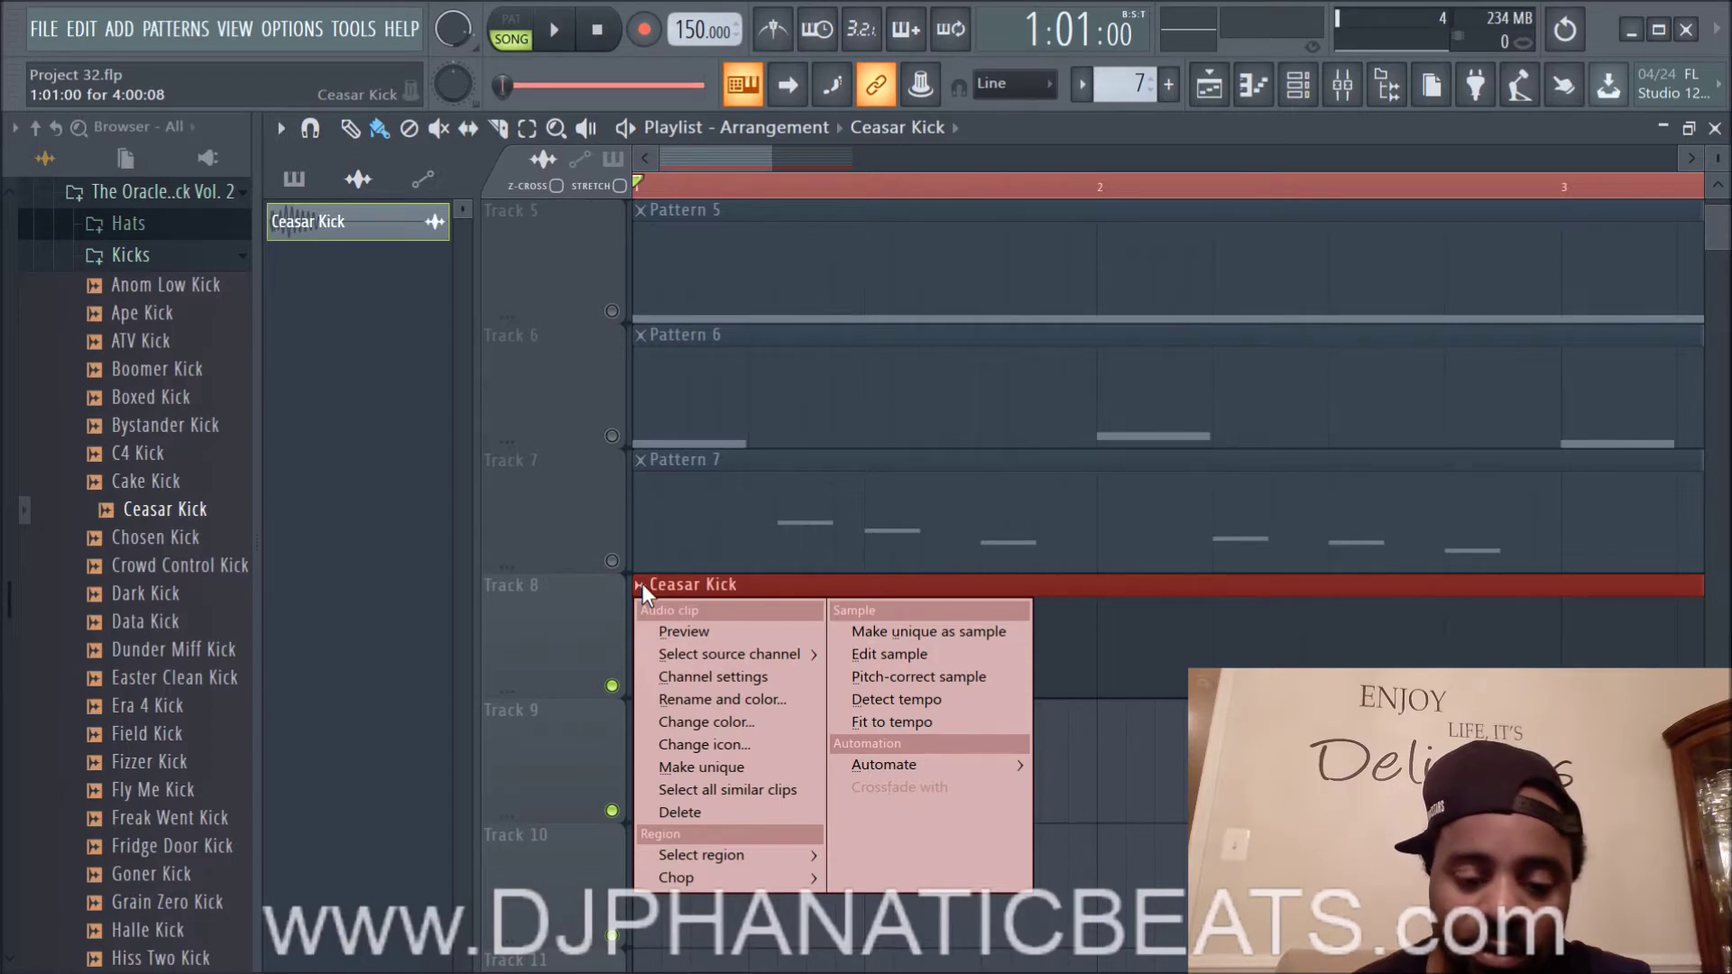
{"action": "mouse_move", "coordinate": [680, 879]}
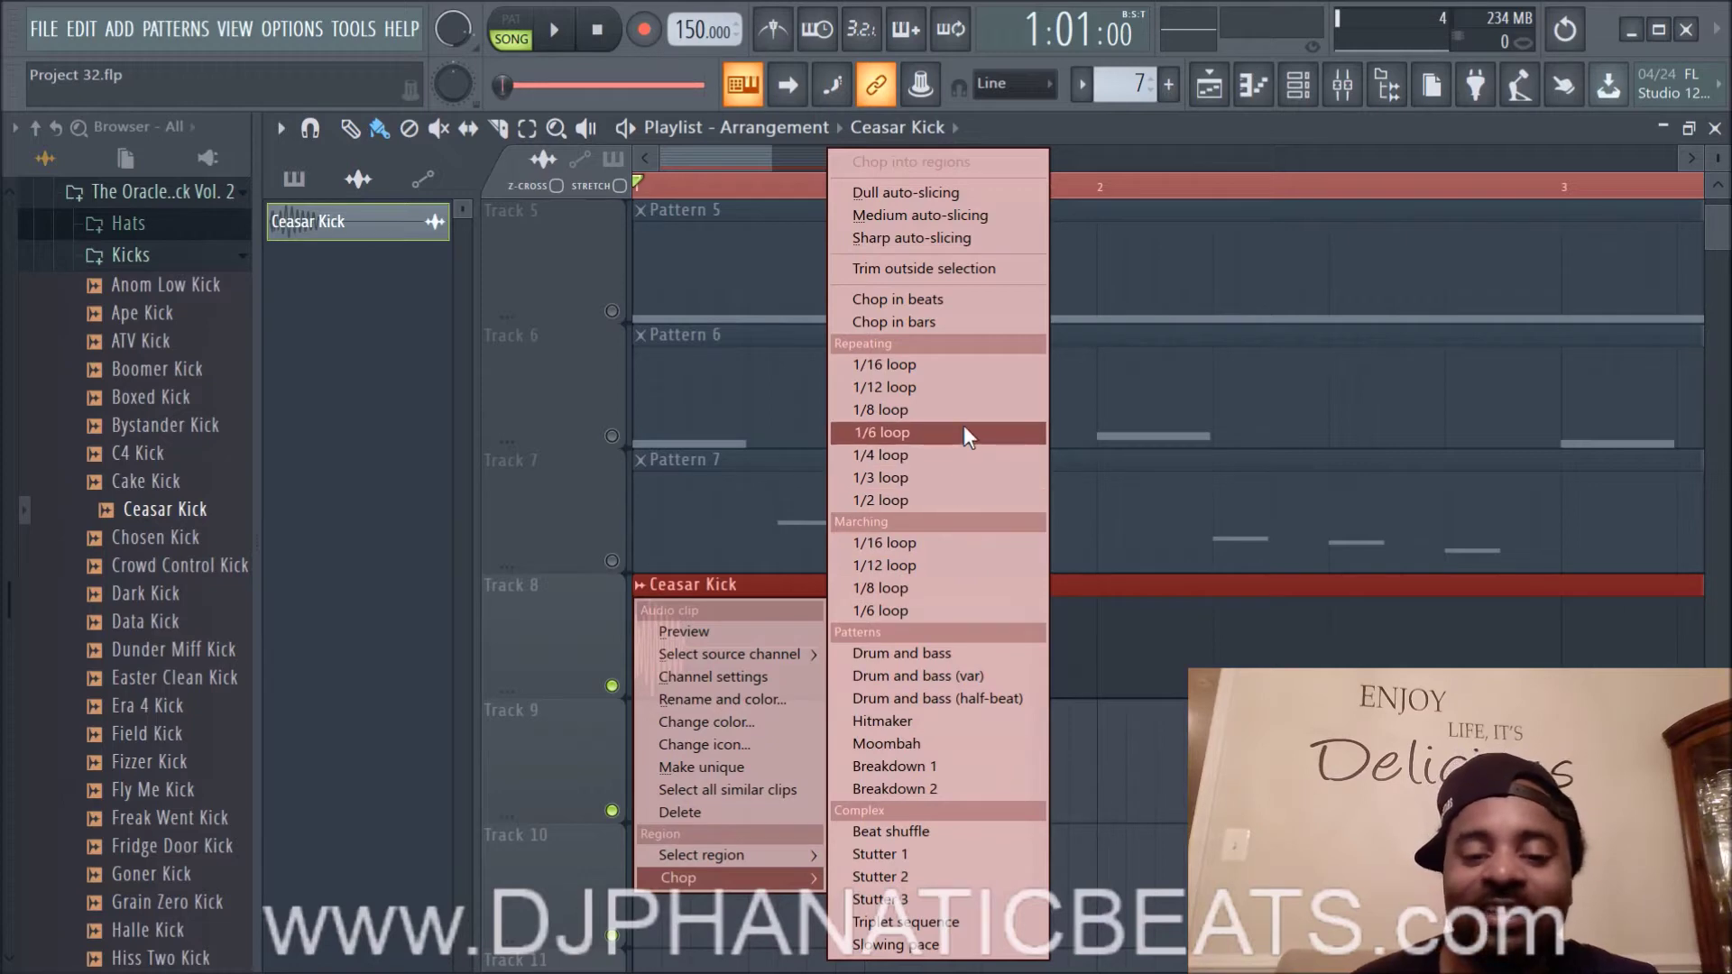
{"action": "left_click", "coordinate": [965, 589]}
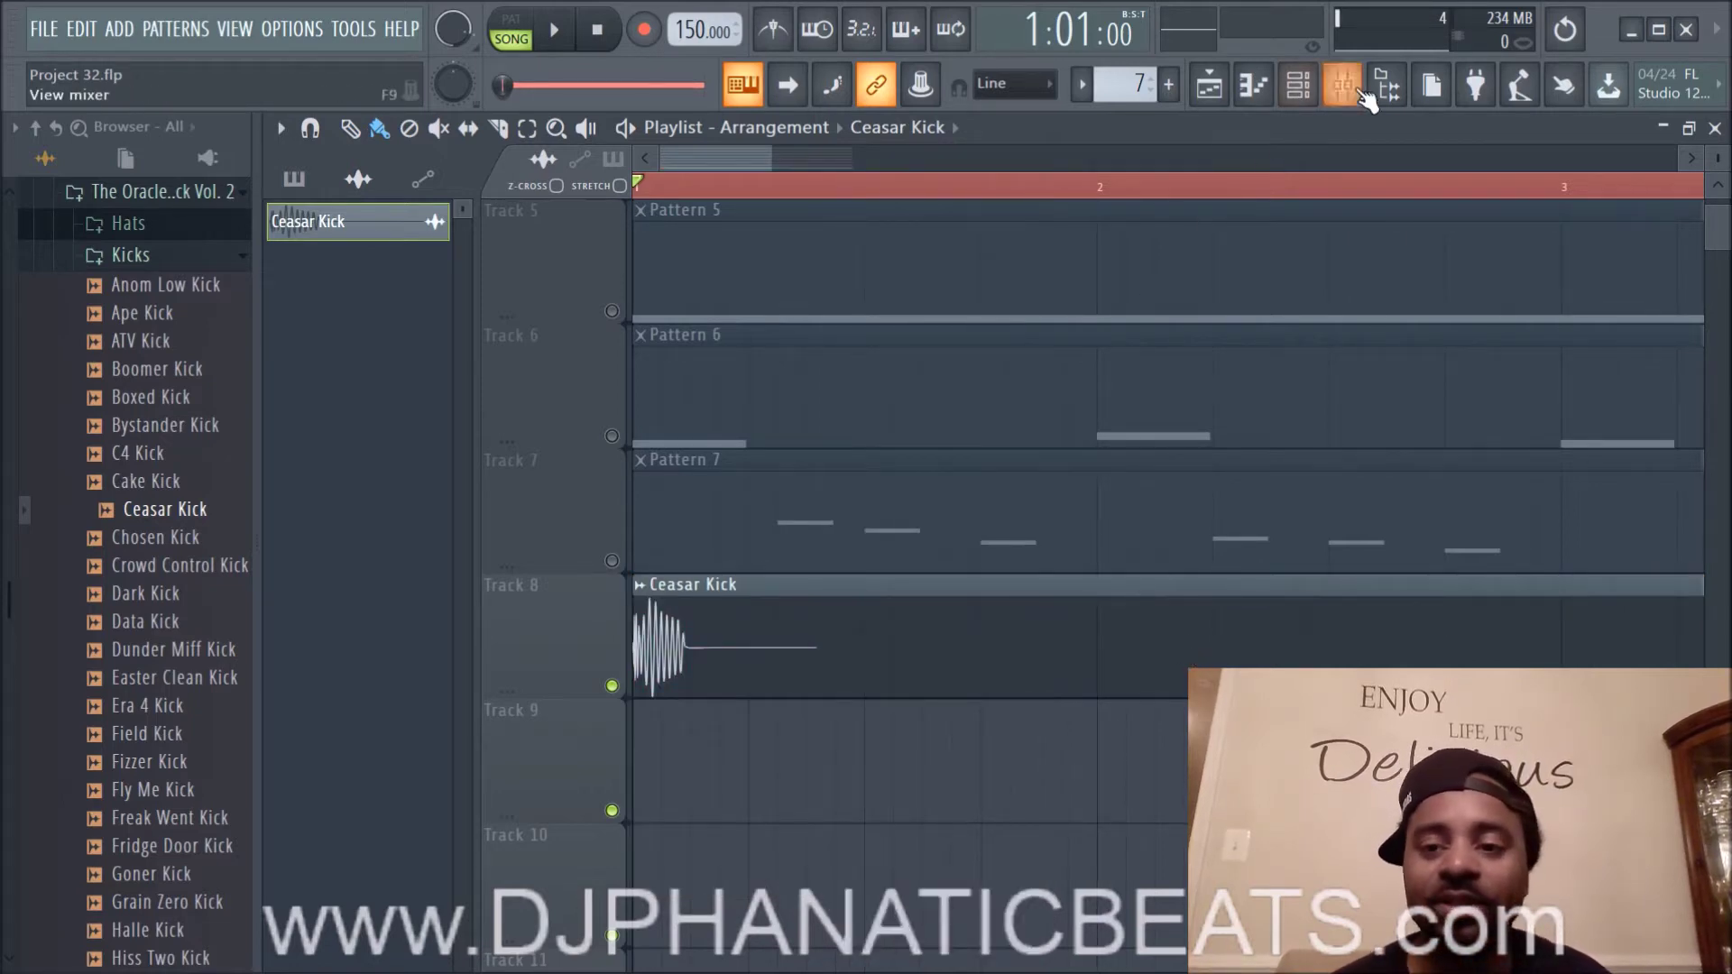
Step: Hide the browser and undo the recent edits until track 8 has its separate Ceasar Kick clips again
{"action": "left_click", "coordinate": [1389, 88]}
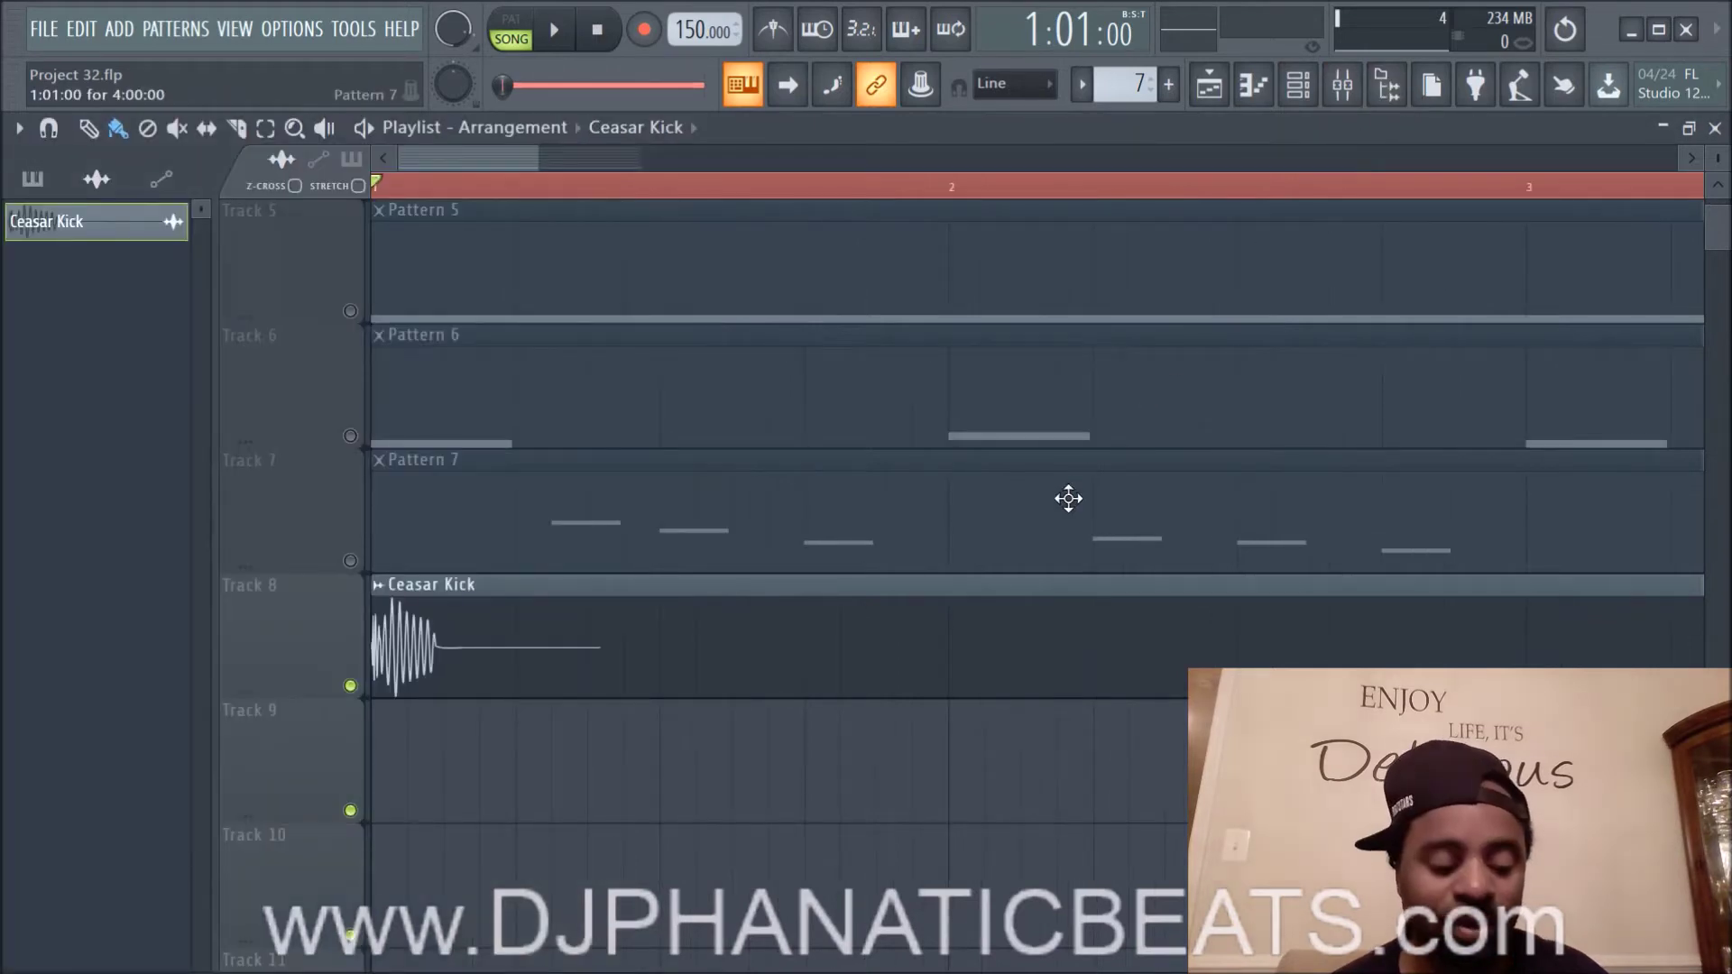
{"action": "key", "text": "ctrl+z"}
{"action": "key", "text": "ctrl+z"}
{"action": "key", "text": "ctrl+z"}
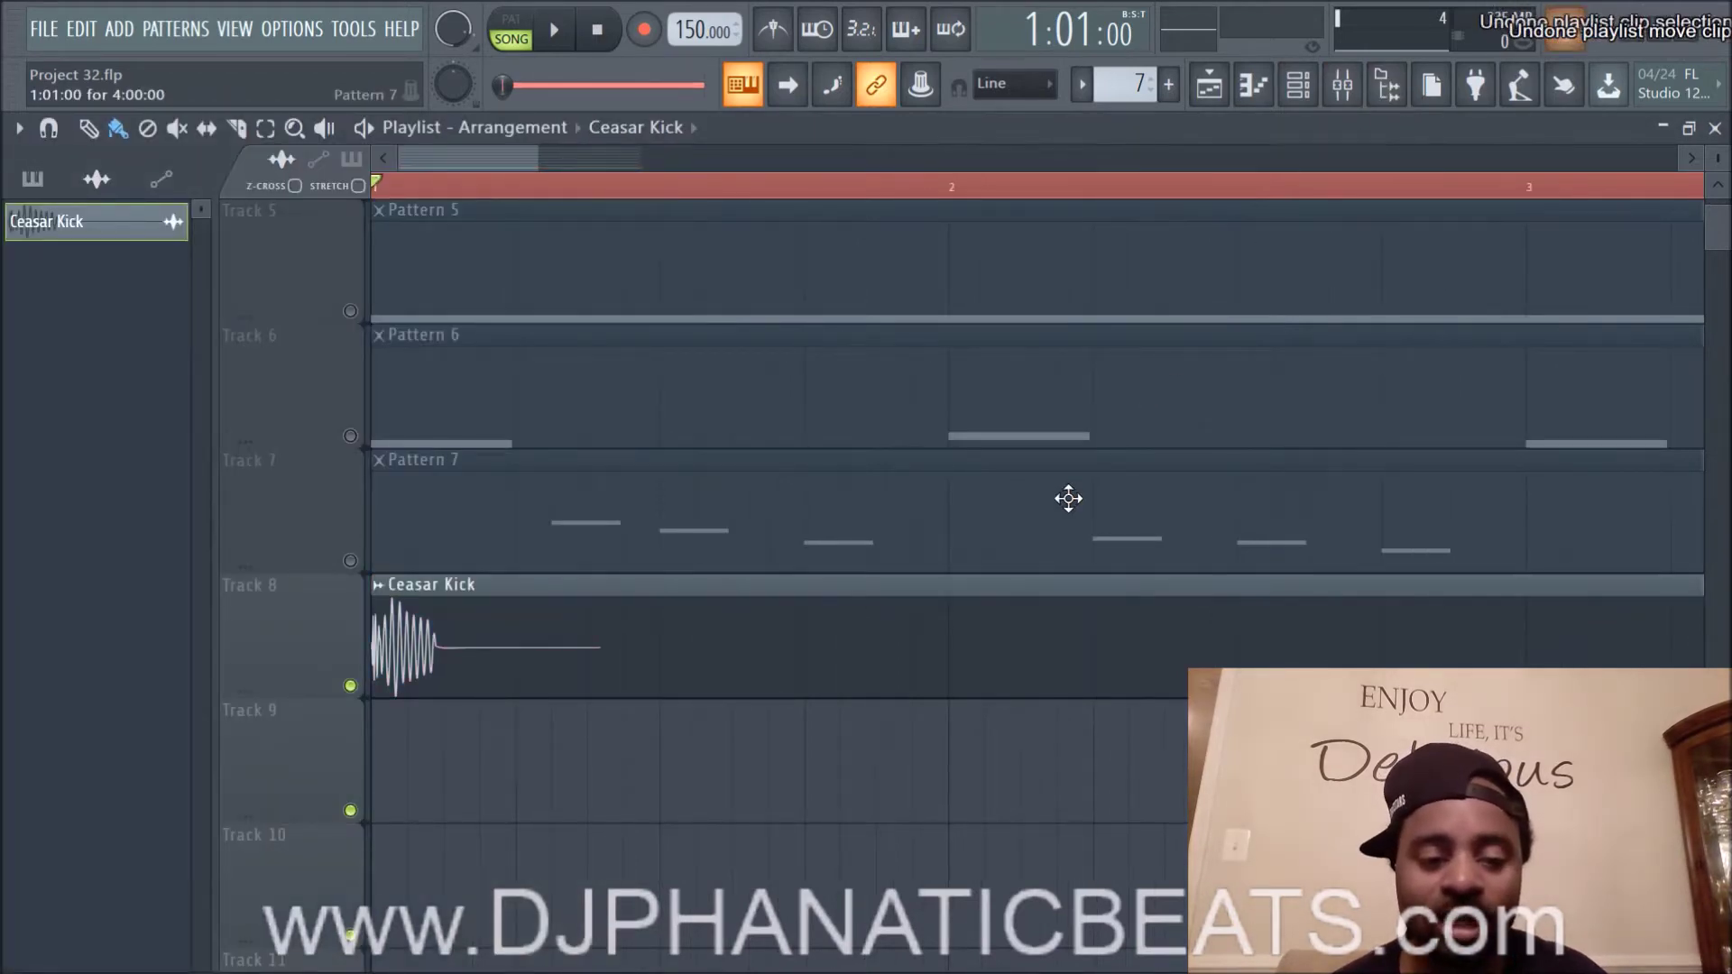
{"action": "key", "text": "ctrl+alt+z"}
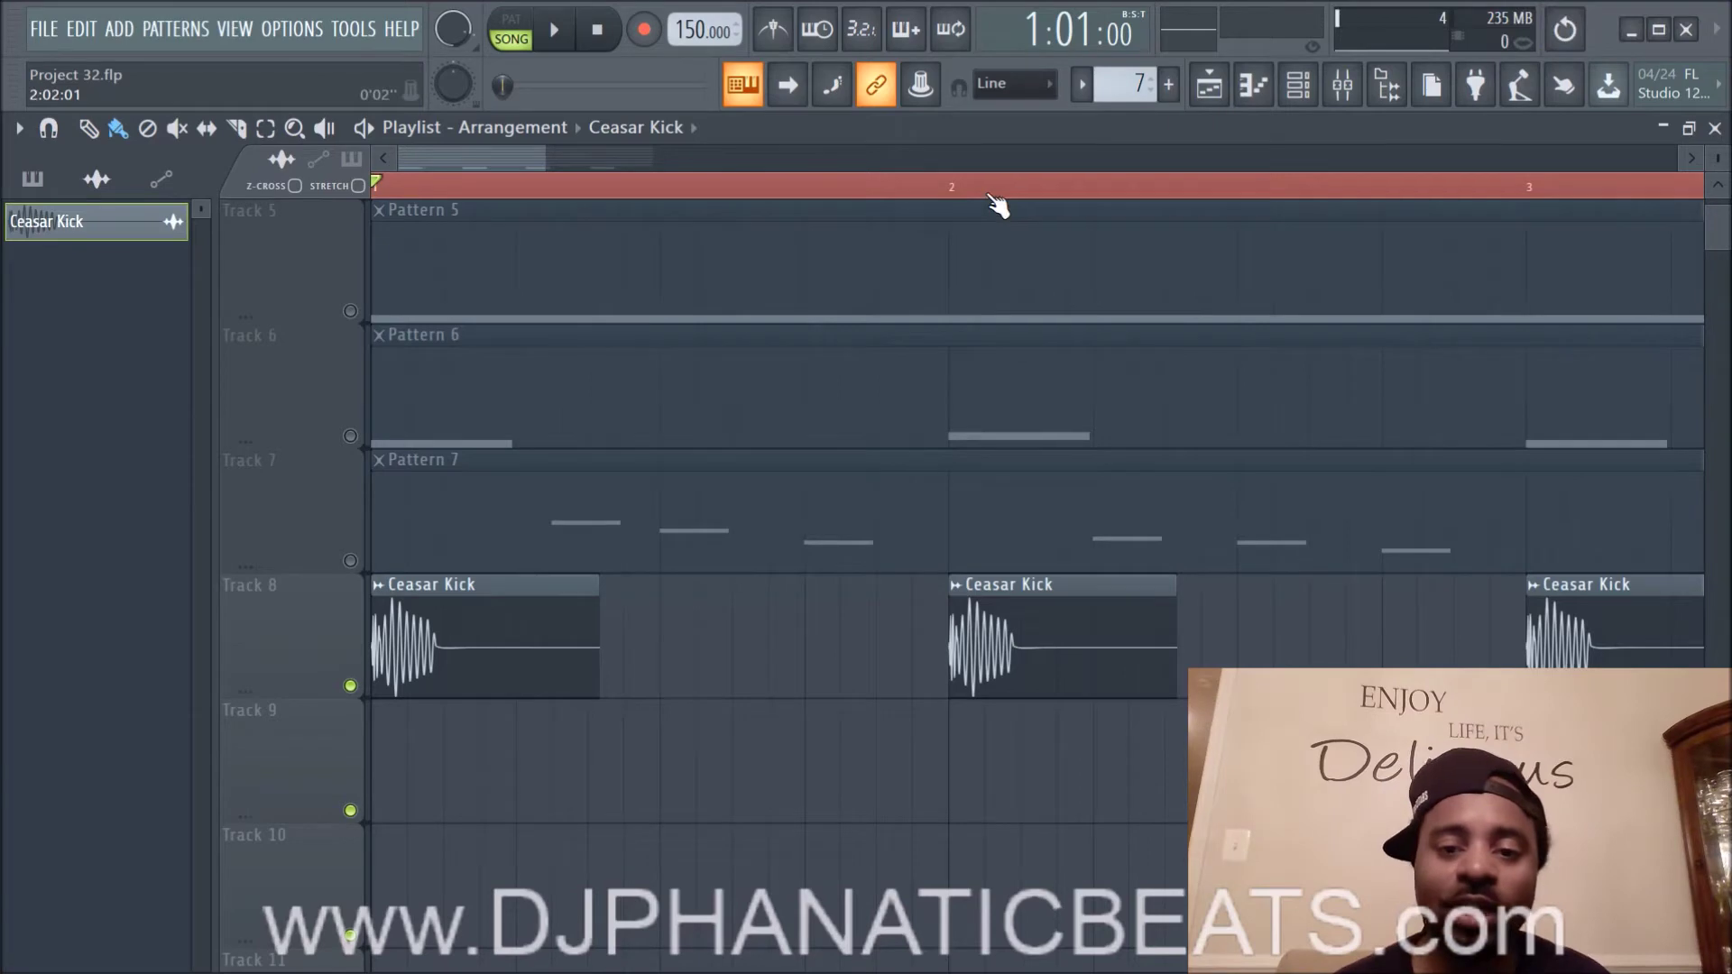
Step: Select the four Ceasar Kick clips on track 8 and chop them with the repeating 1/4 loop
{"action": "scroll", "coordinate": [990, 196], "scroll_direction": "down", "scroll_amount": 3}
{"action": "scroll", "coordinate": [997, 205], "scroll_direction": "down", "scroll_amount": 2}
{"action": "left_click_drag", "start_coordinate": [1234, 665], "coordinate": [426, 644]}
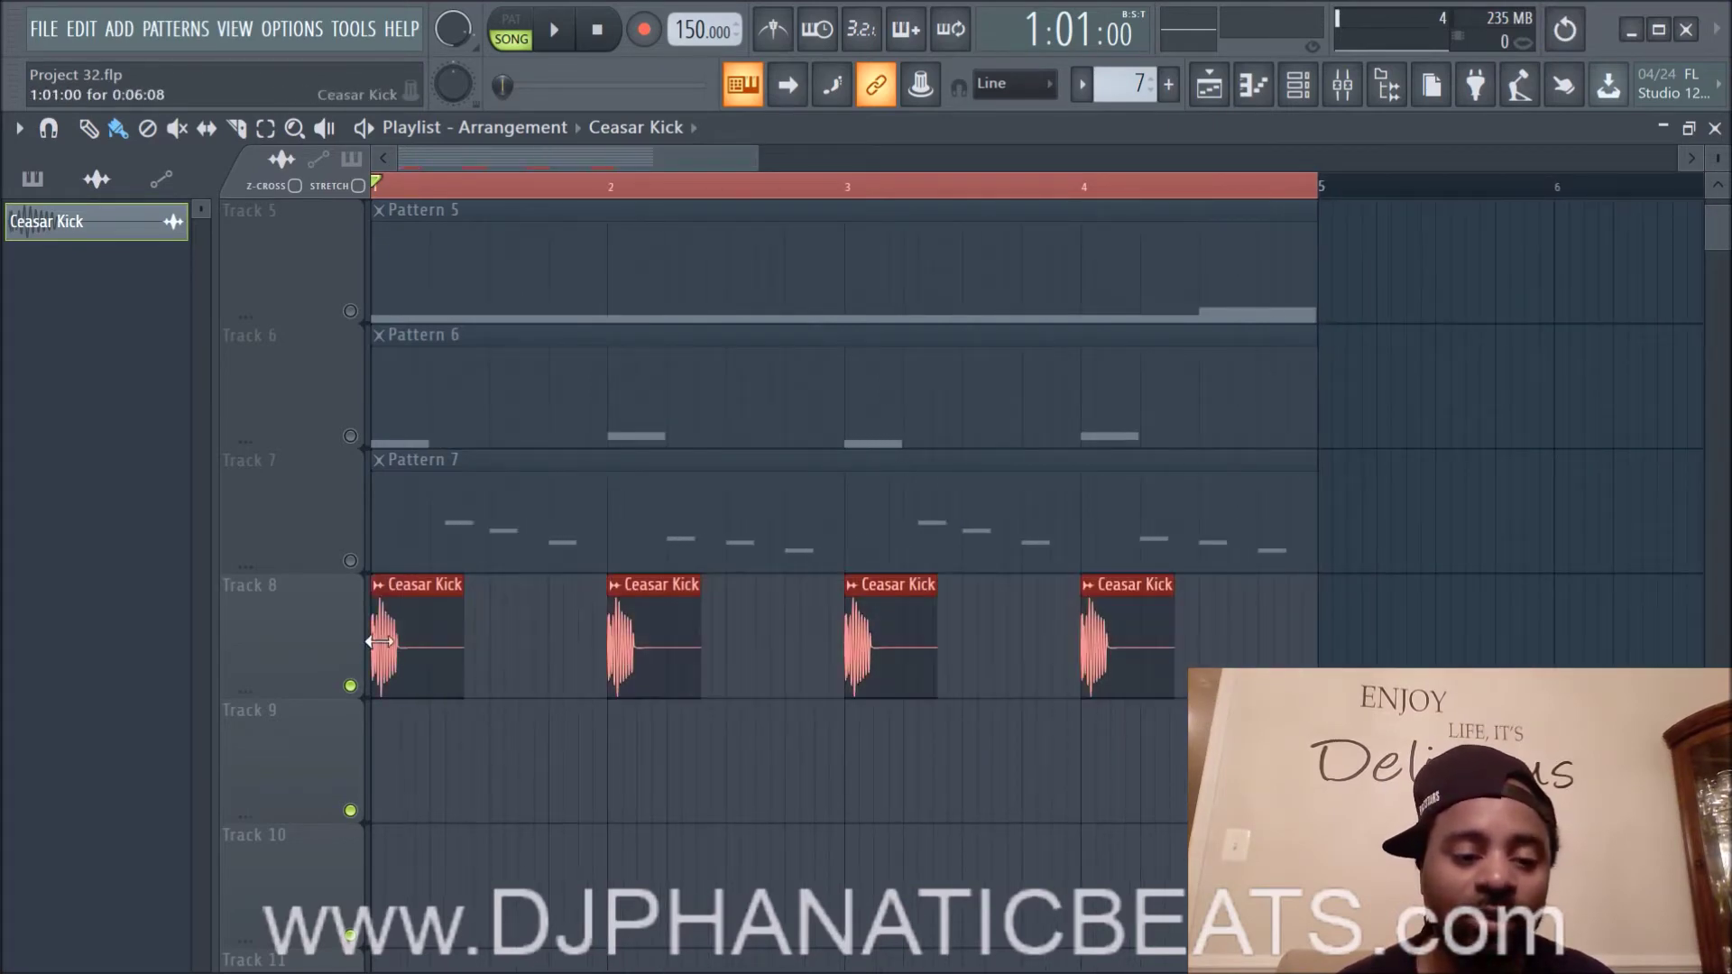
{"action": "left_click", "coordinate": [378, 584]}
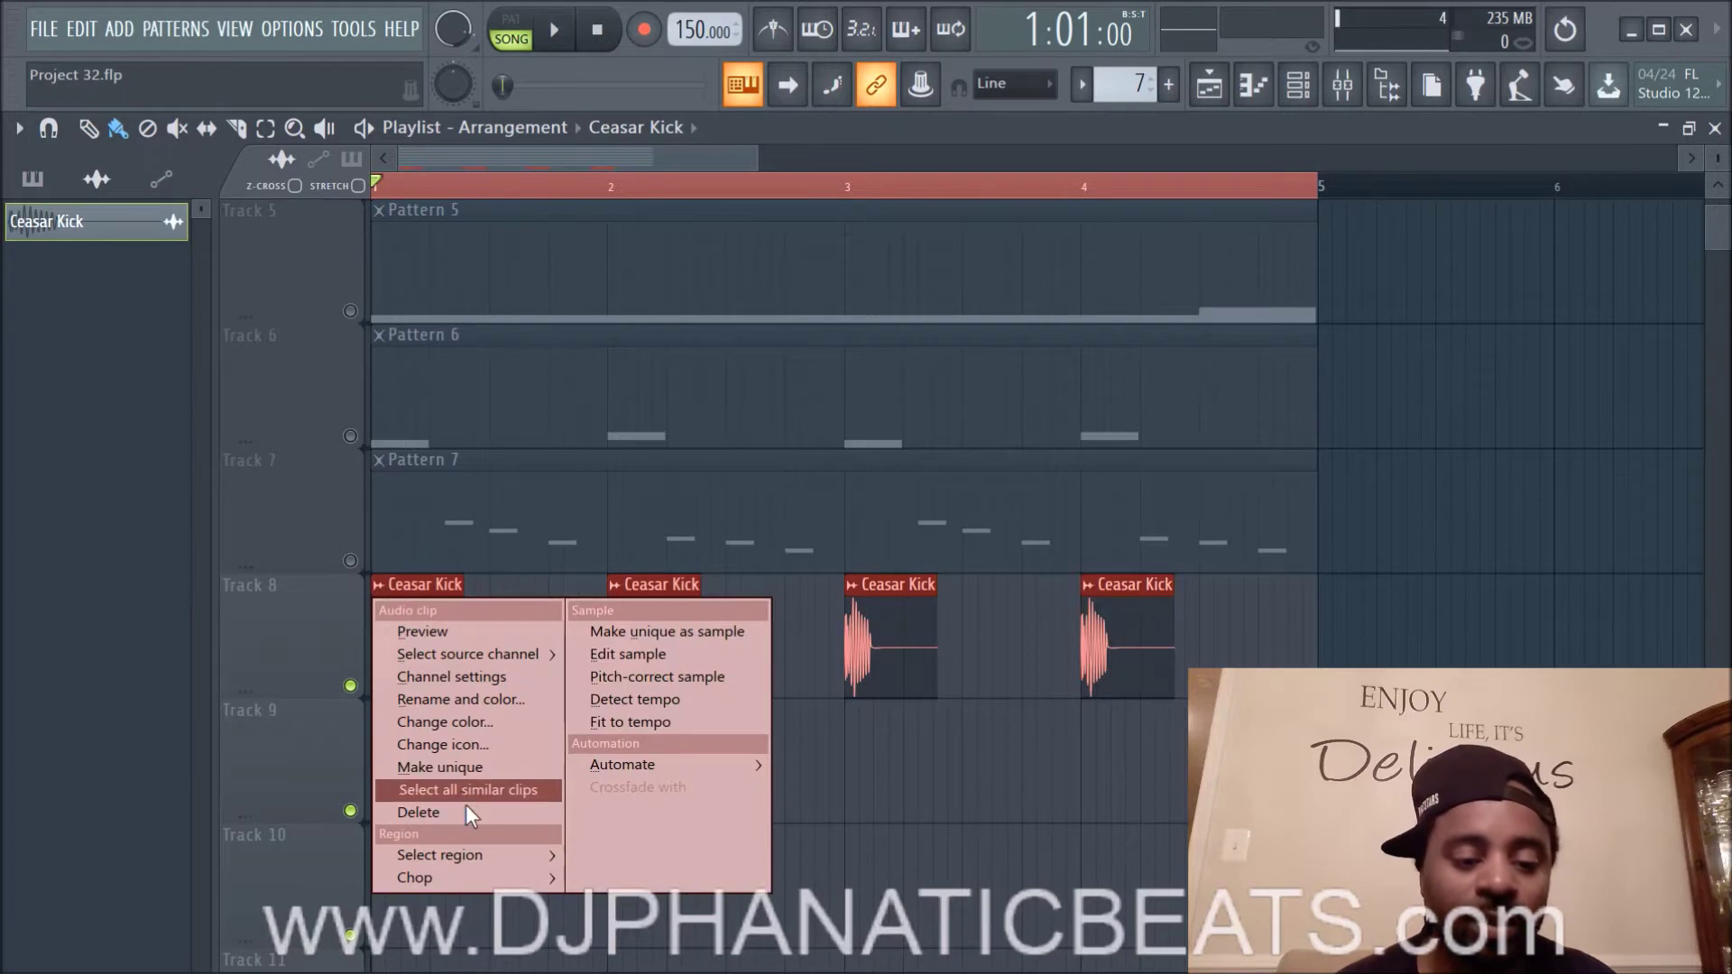
{"action": "mouse_move", "coordinate": [479, 874]}
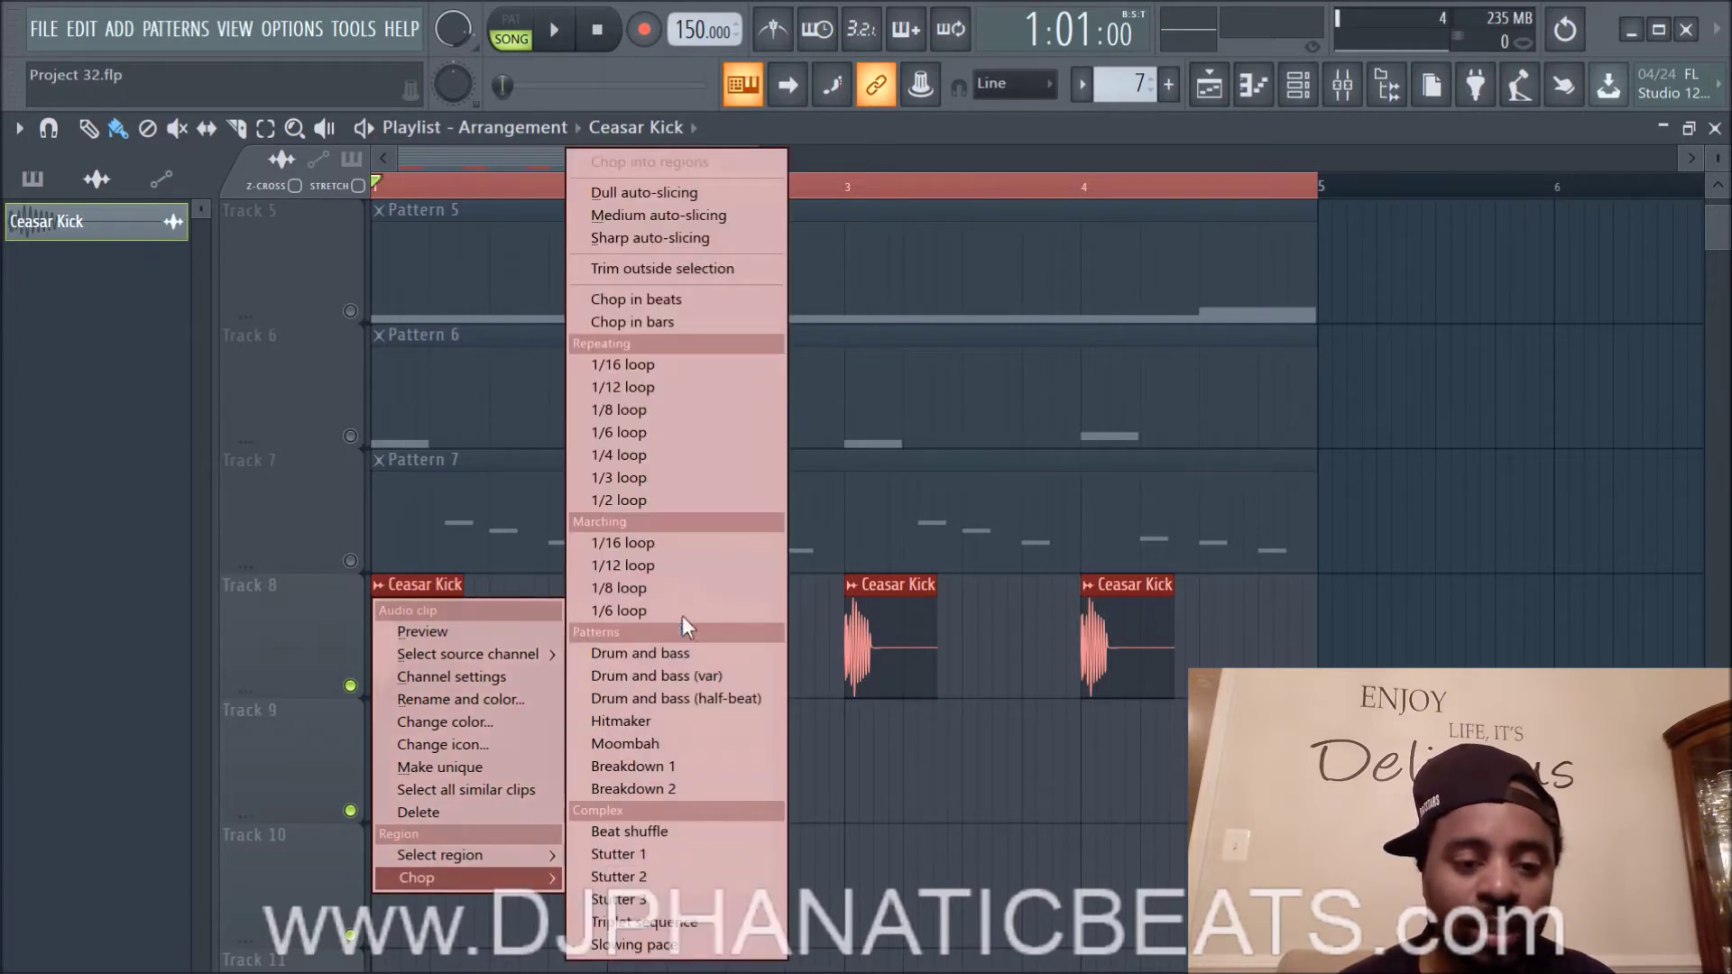
{"action": "left_click", "coordinate": [669, 456]}
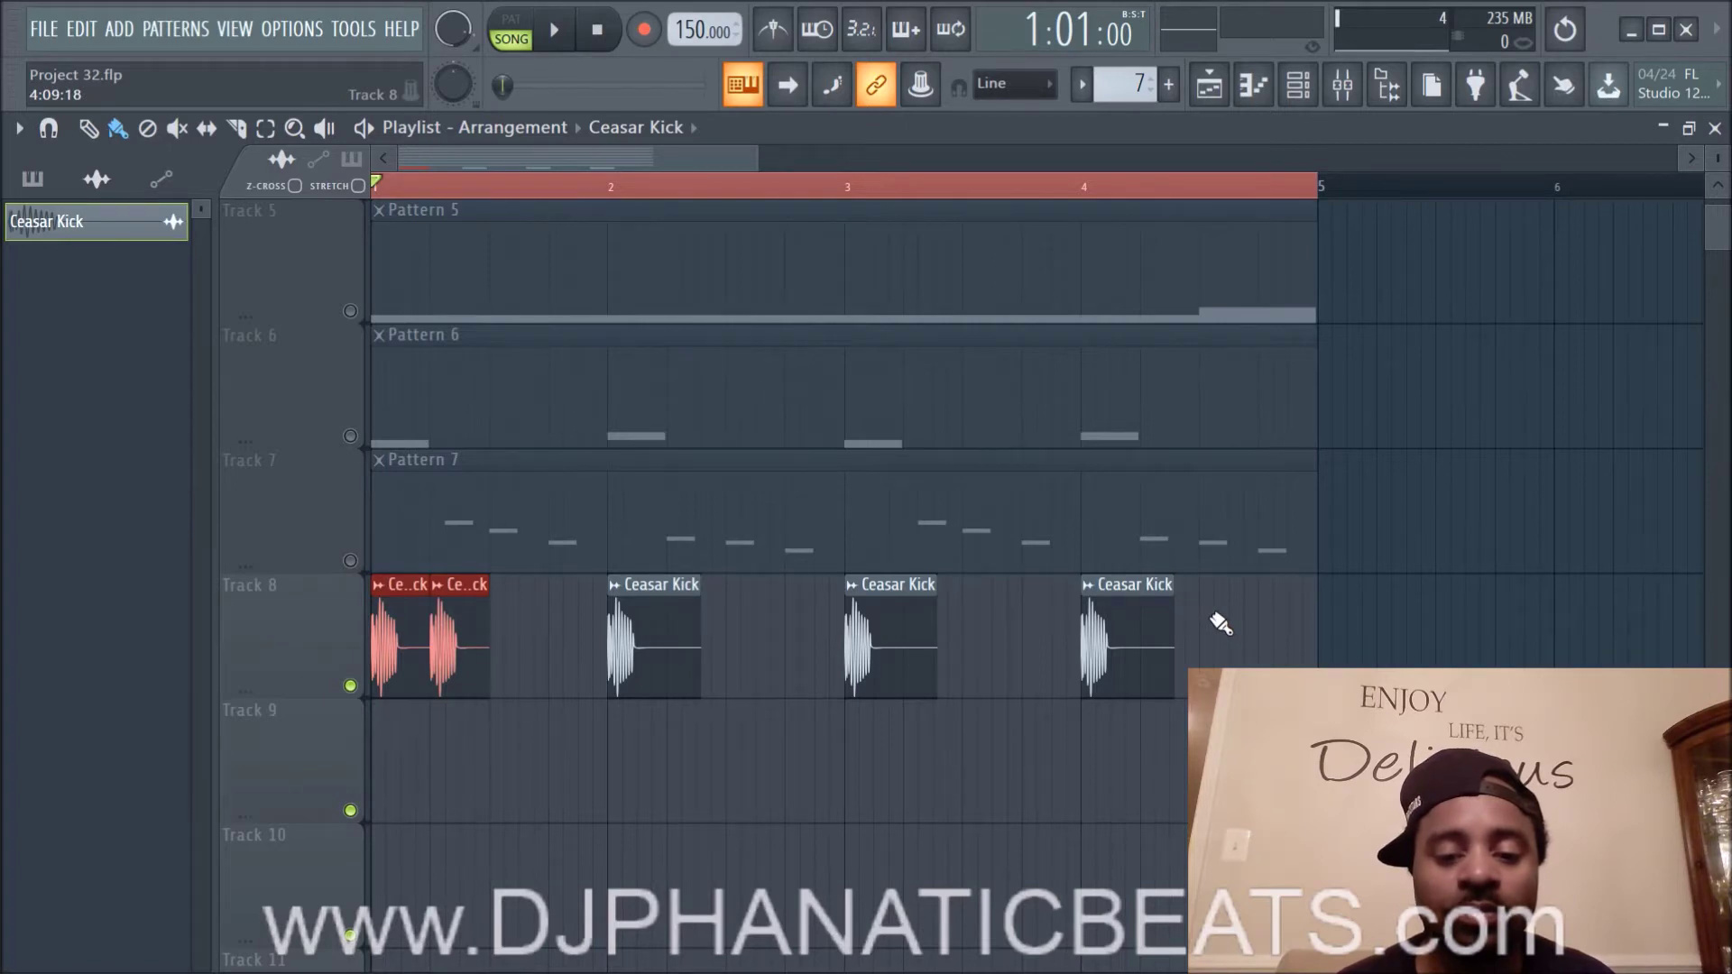
Step: Delete the Ceasar Kick clips at bars 2, 3 and 4 on track 8
{"action": "right_click", "coordinate": [1127, 641]}
{"action": "right_click", "coordinate": [891, 642]}
{"action": "right_click", "coordinate": [654, 645]}
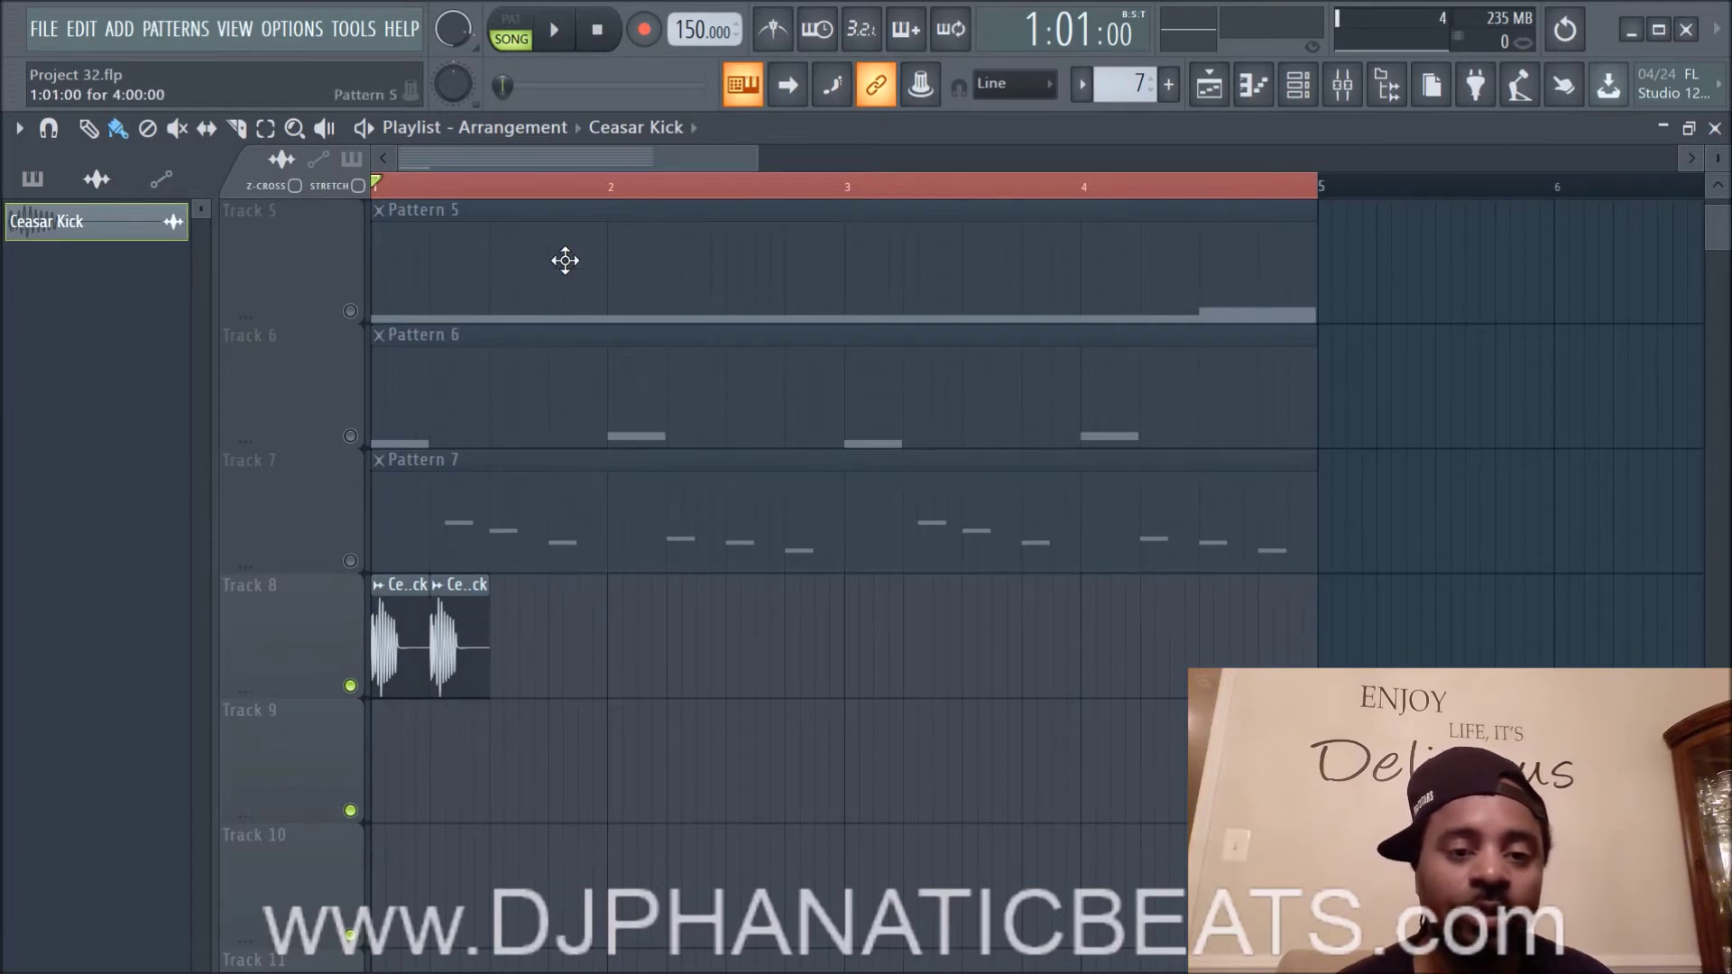
Step: Duplicate the two chopped kick clips and place the copies directly after them to fill bar 1
{"action": "left_click_drag", "start_coordinate": [505, 637], "coordinate": [390, 637]}
{"action": "key", "text": "ctrl+b"}
{"action": "left_click_drag", "start_coordinate": [1324, 627], "coordinate": [494, 629]}
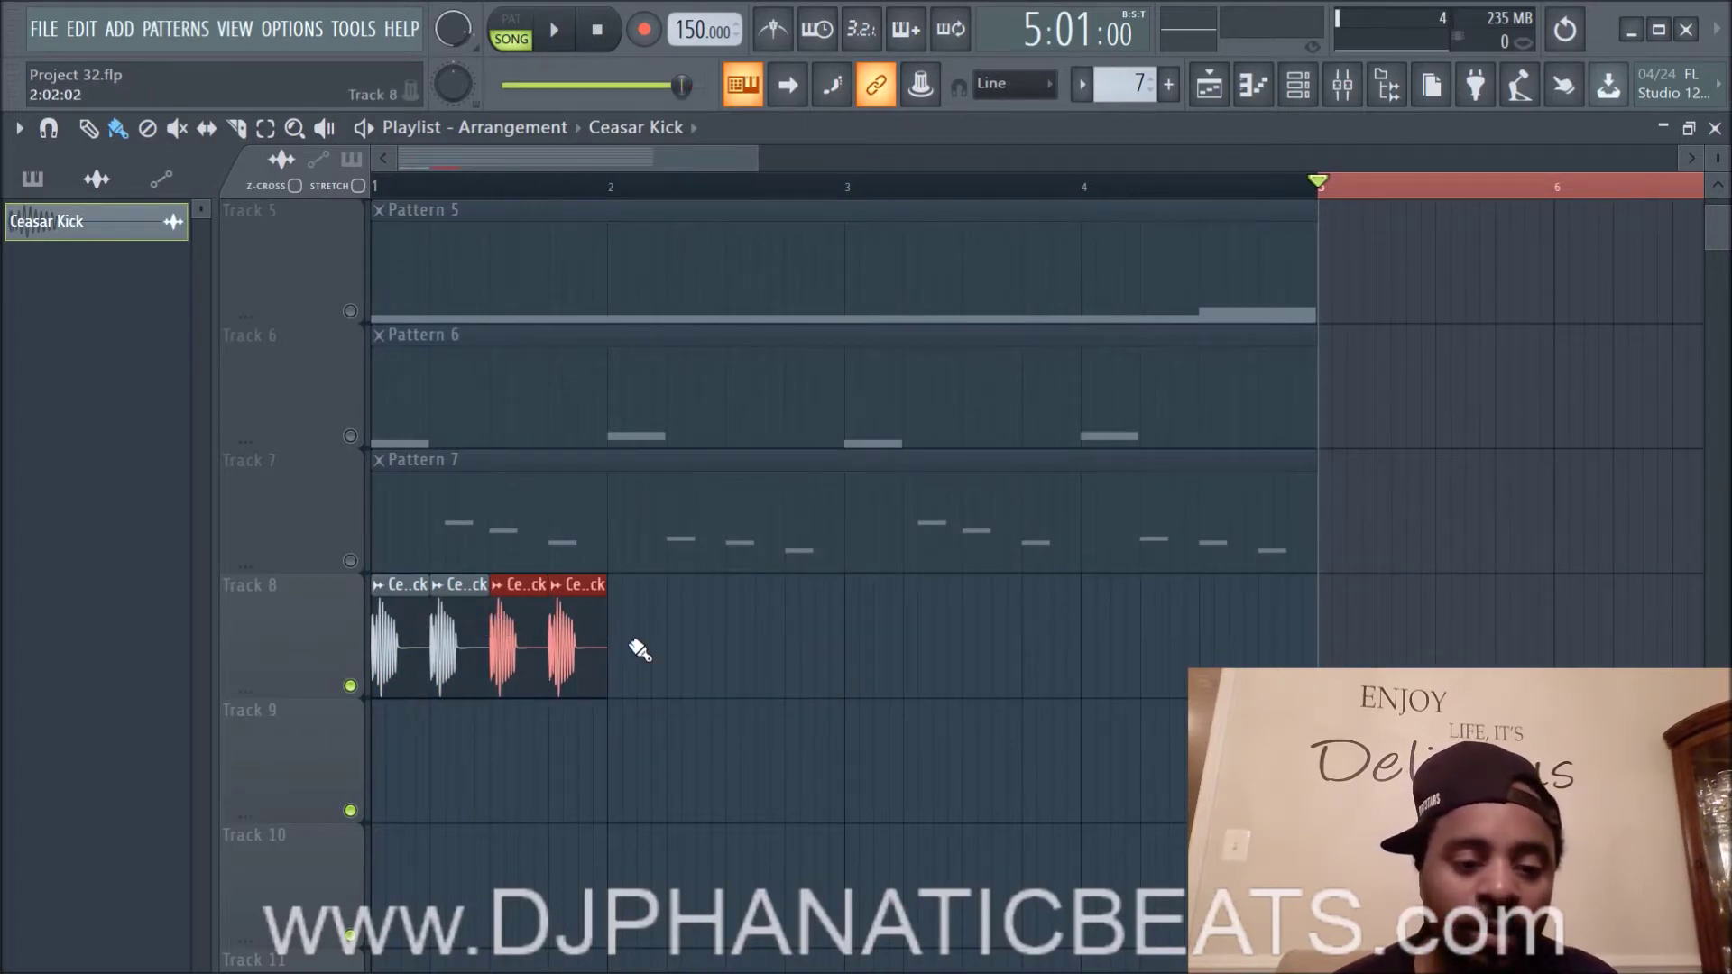
Step: Select the four kick clips in bar 1 and try to chop them with the repeating 1/2 loop
{"action": "left_click_drag", "start_coordinate": [688, 646], "coordinate": [372, 632]}
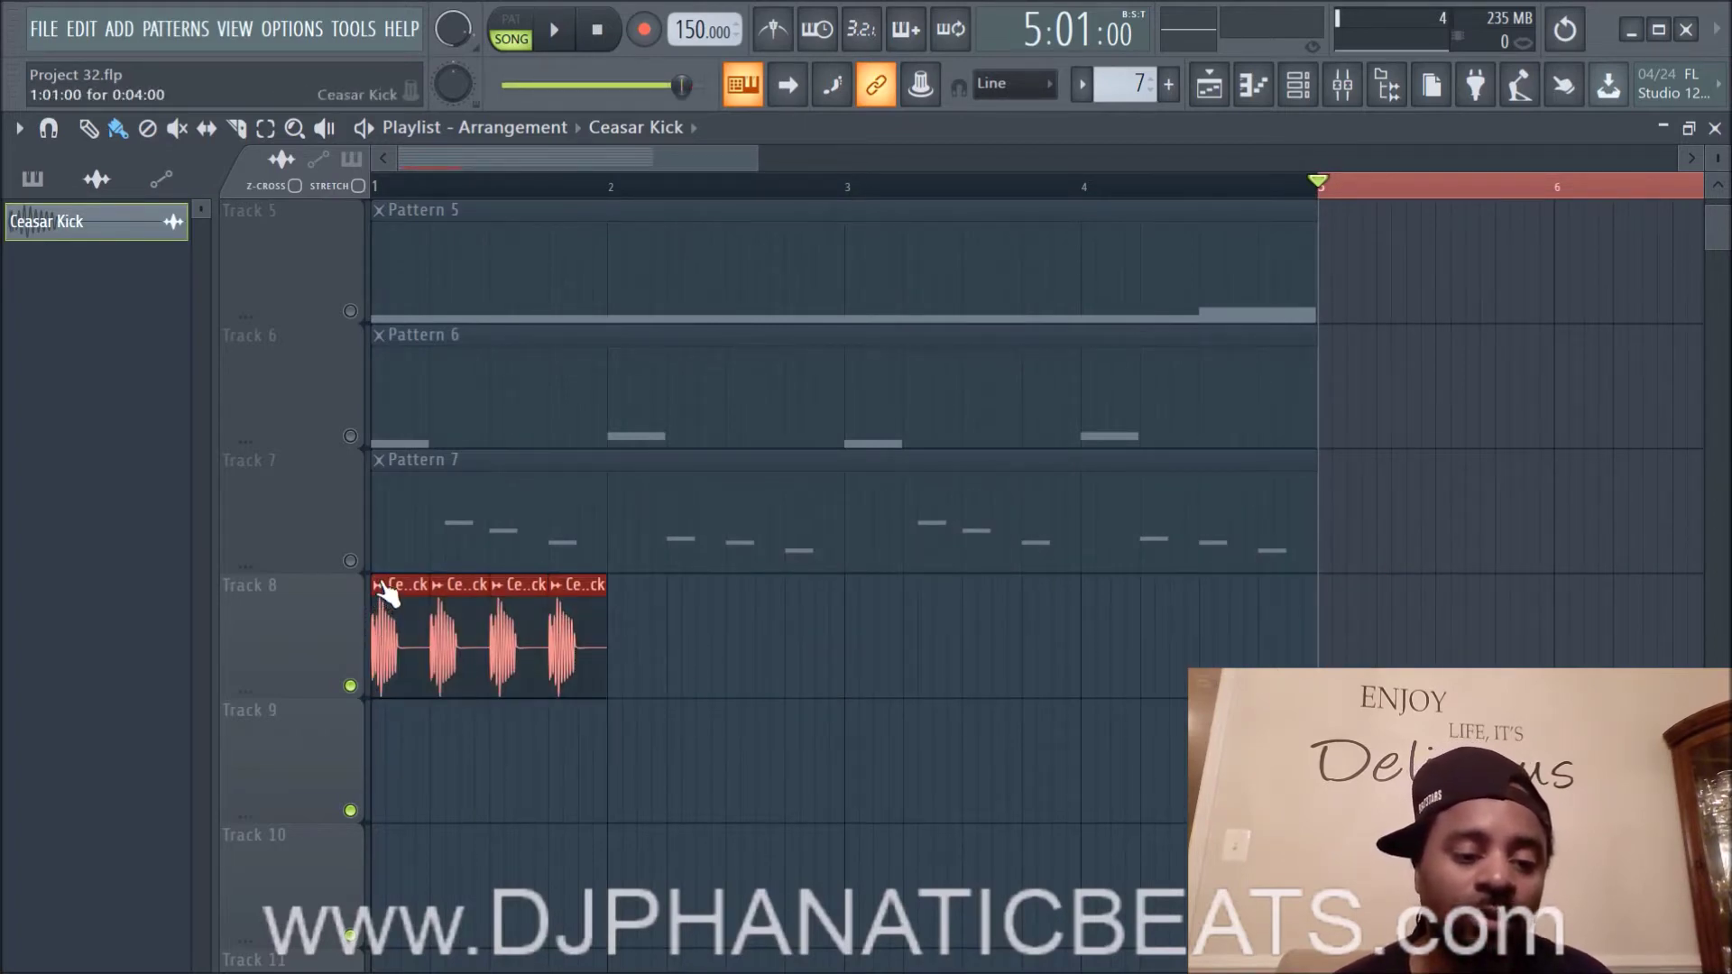
{"action": "right_click", "coordinate": [383, 586]}
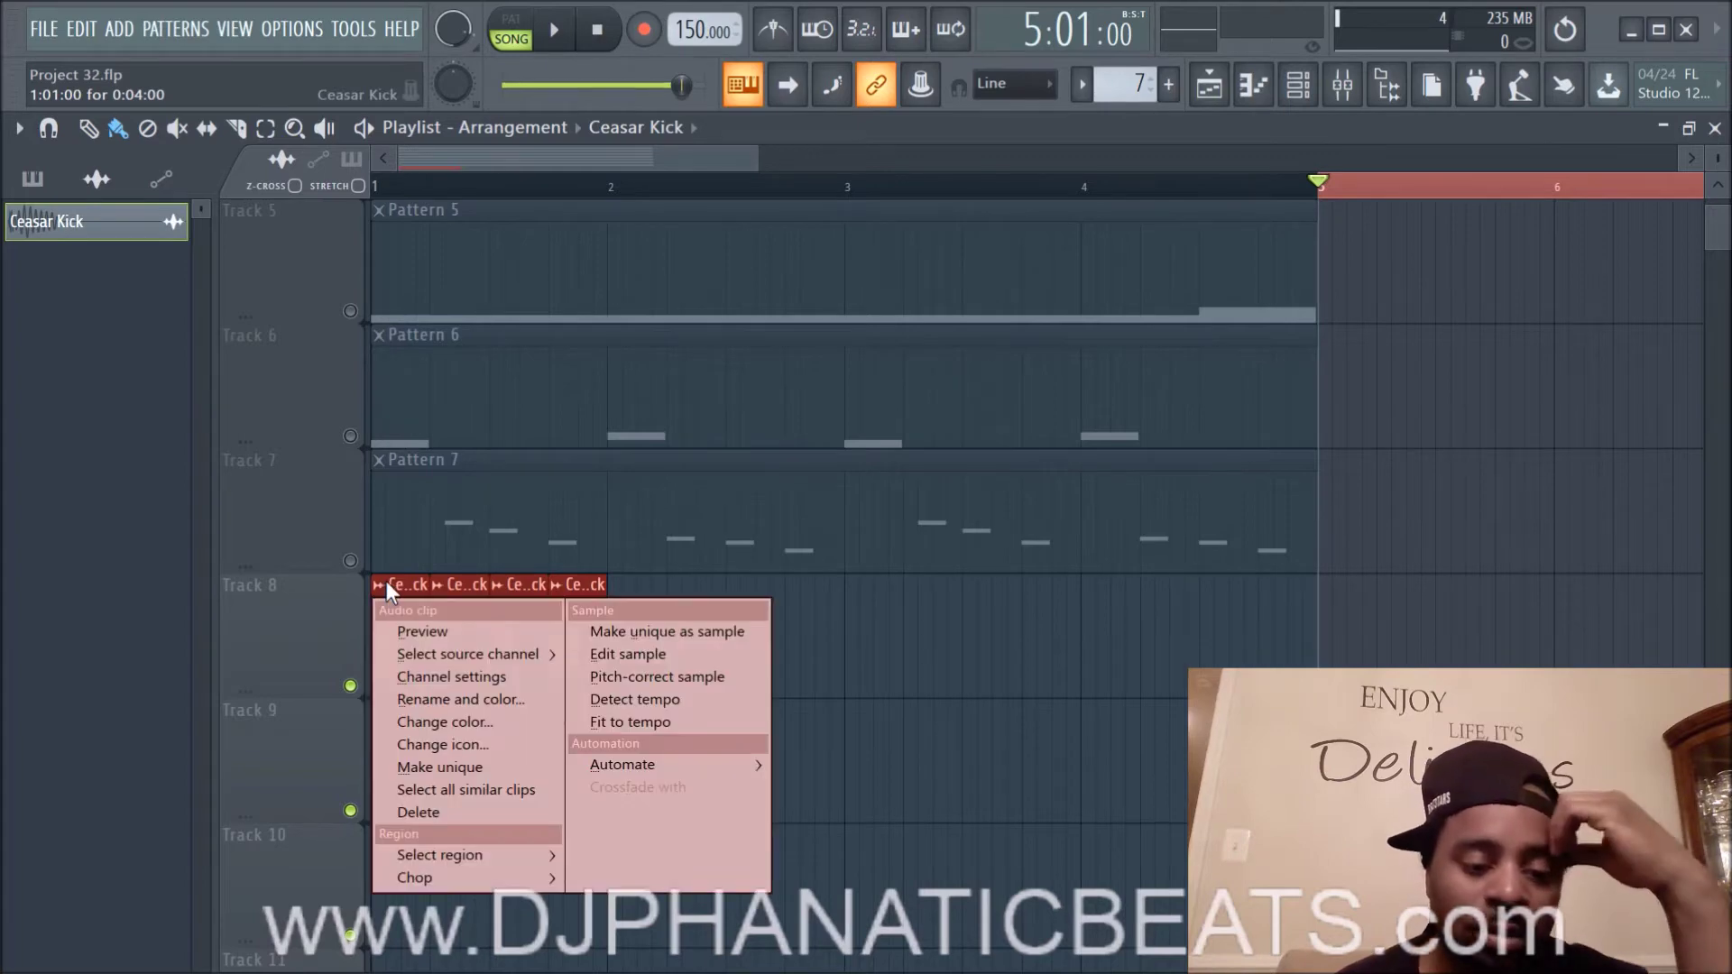
{"action": "mouse_move", "coordinate": [453, 877]}
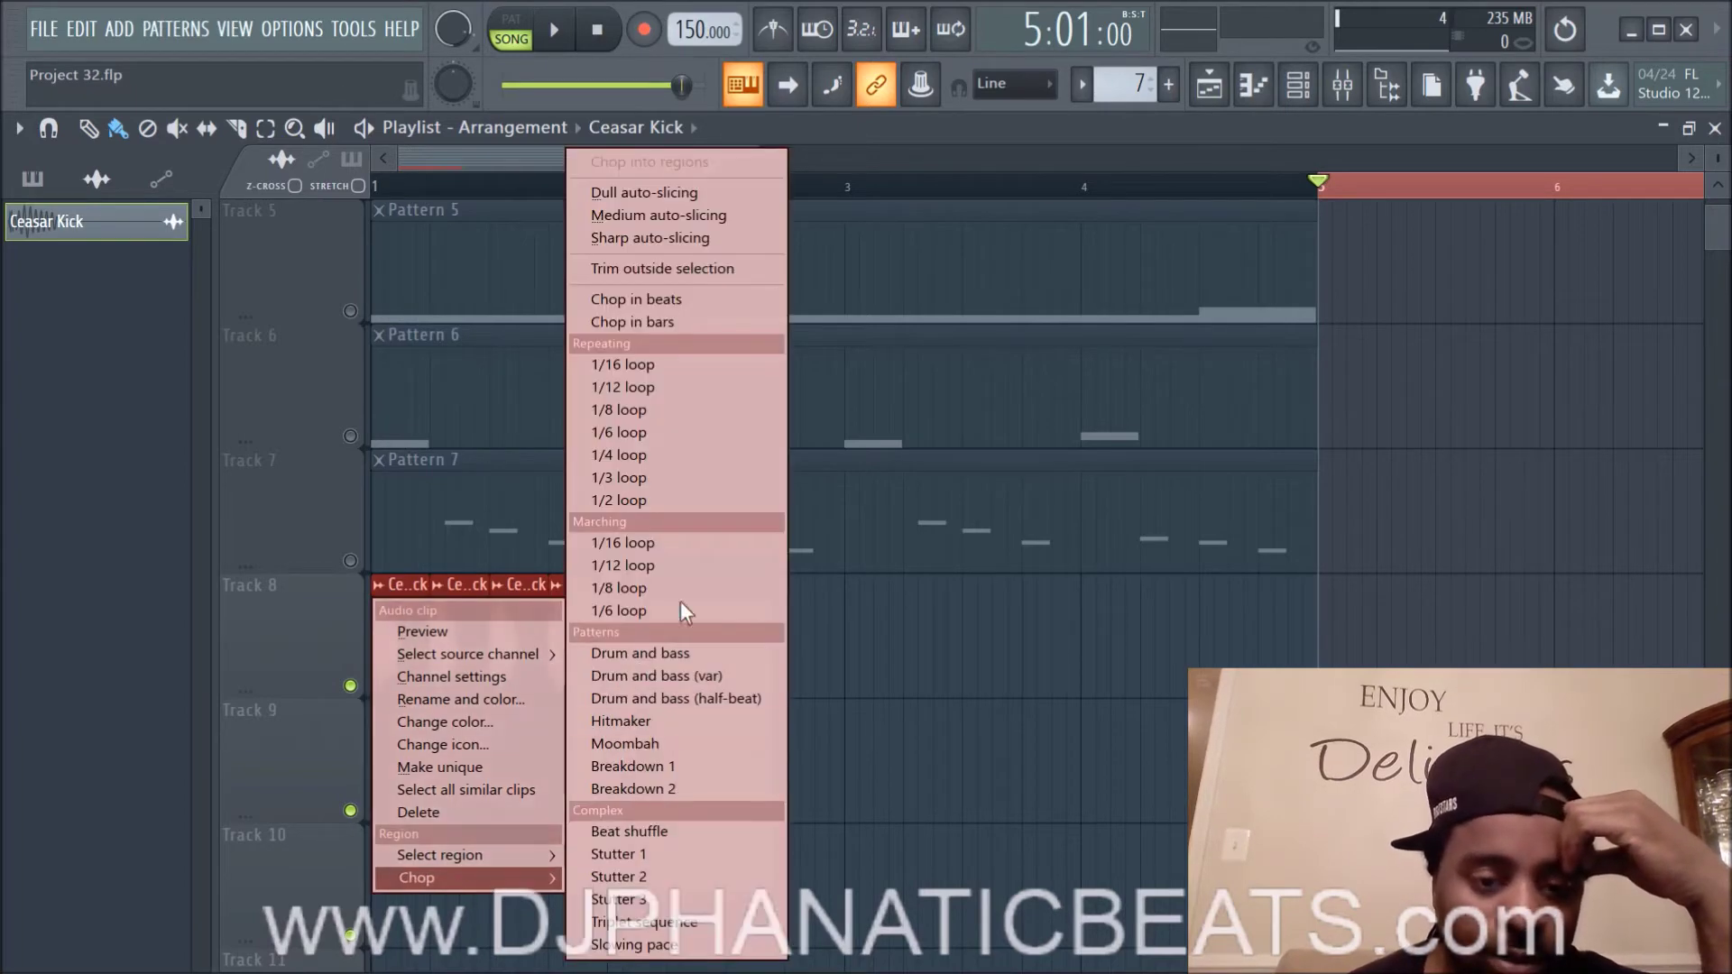
{"action": "left_click", "coordinate": [666, 495]}
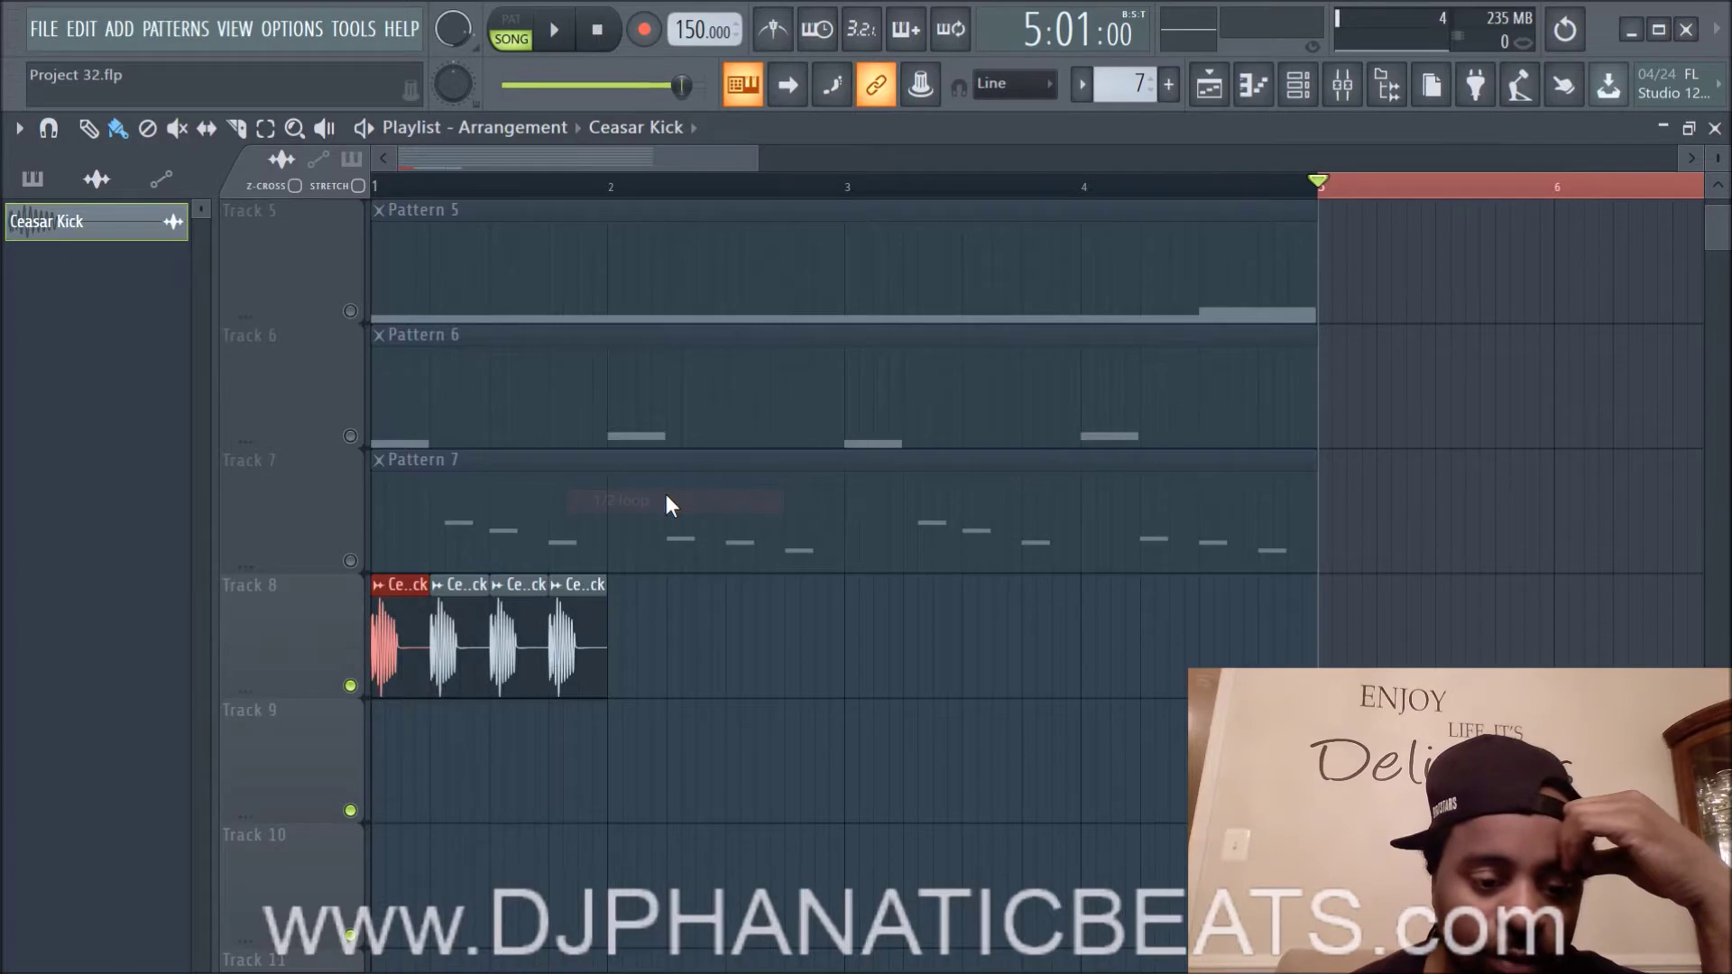
Step: Start and stop playback at bar 5, and clear the timeline selection that begins there
{"action": "left_click", "coordinate": [554, 30]}
{"action": "left_click", "coordinate": [599, 40]}
{"action": "left_click", "coordinate": [556, 31]}
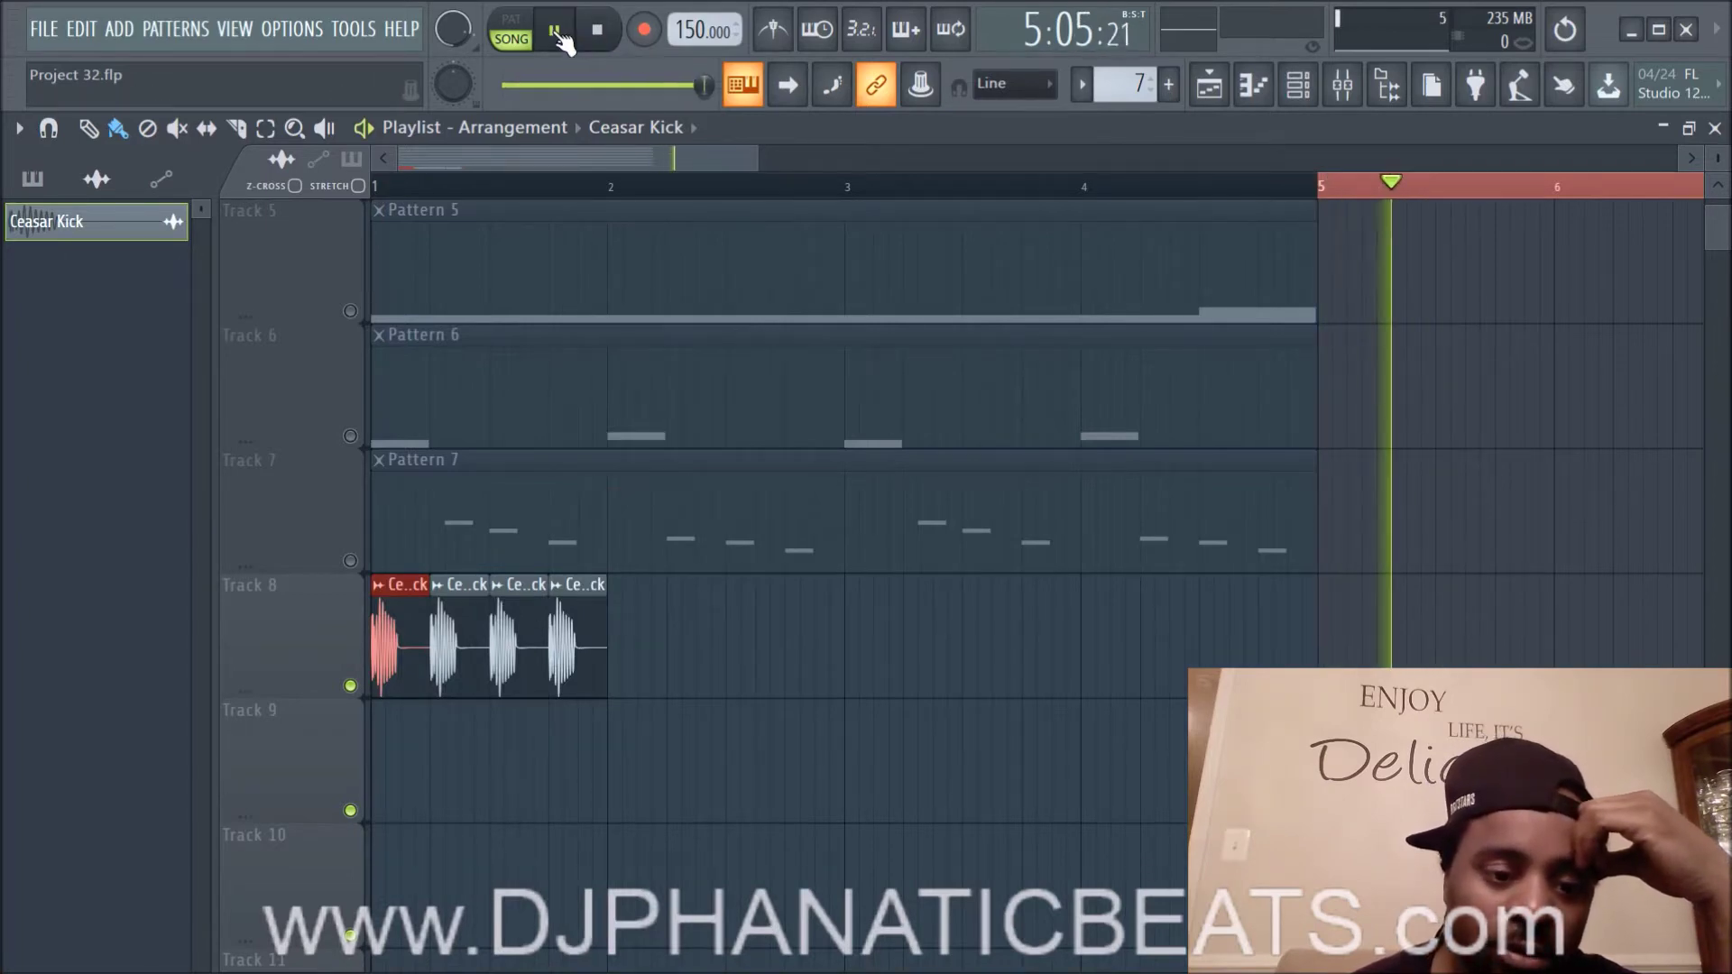
{"action": "left_click", "coordinate": [606, 34]}
{"action": "double_click", "coordinate": [1413, 192]}
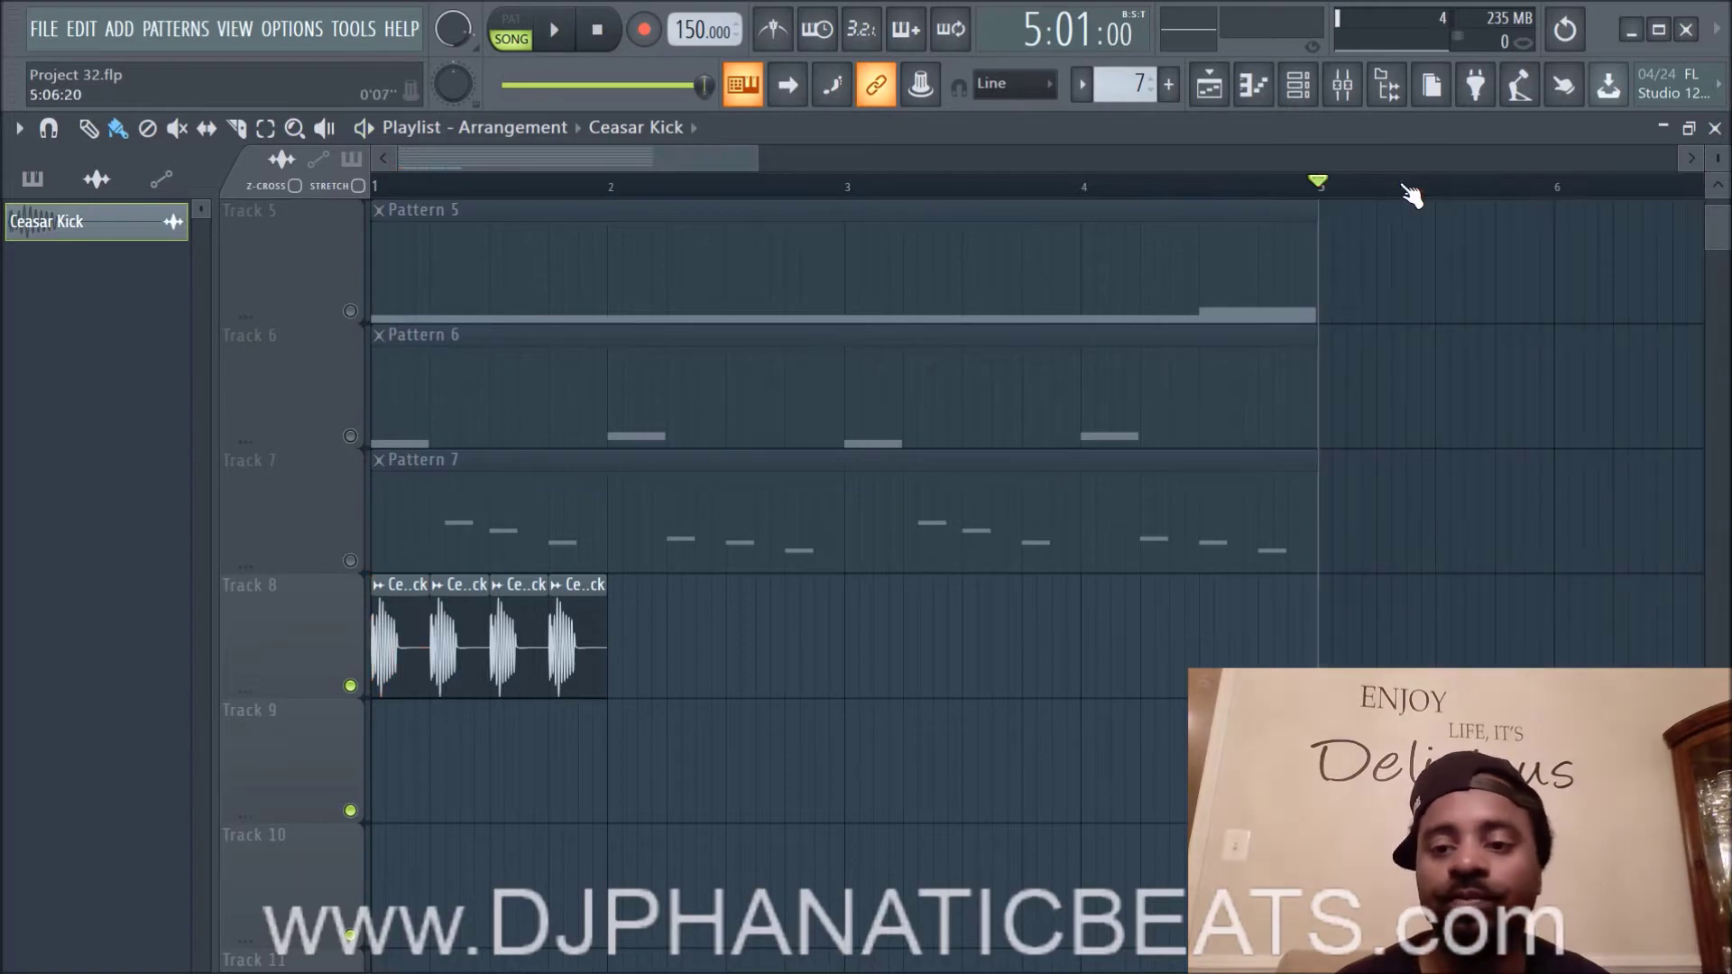
Step: Play the four kick clips from the start of bar 1 and stop playback
{"action": "left_click", "coordinate": [600, 38]}
{"action": "key", "text": "space"}
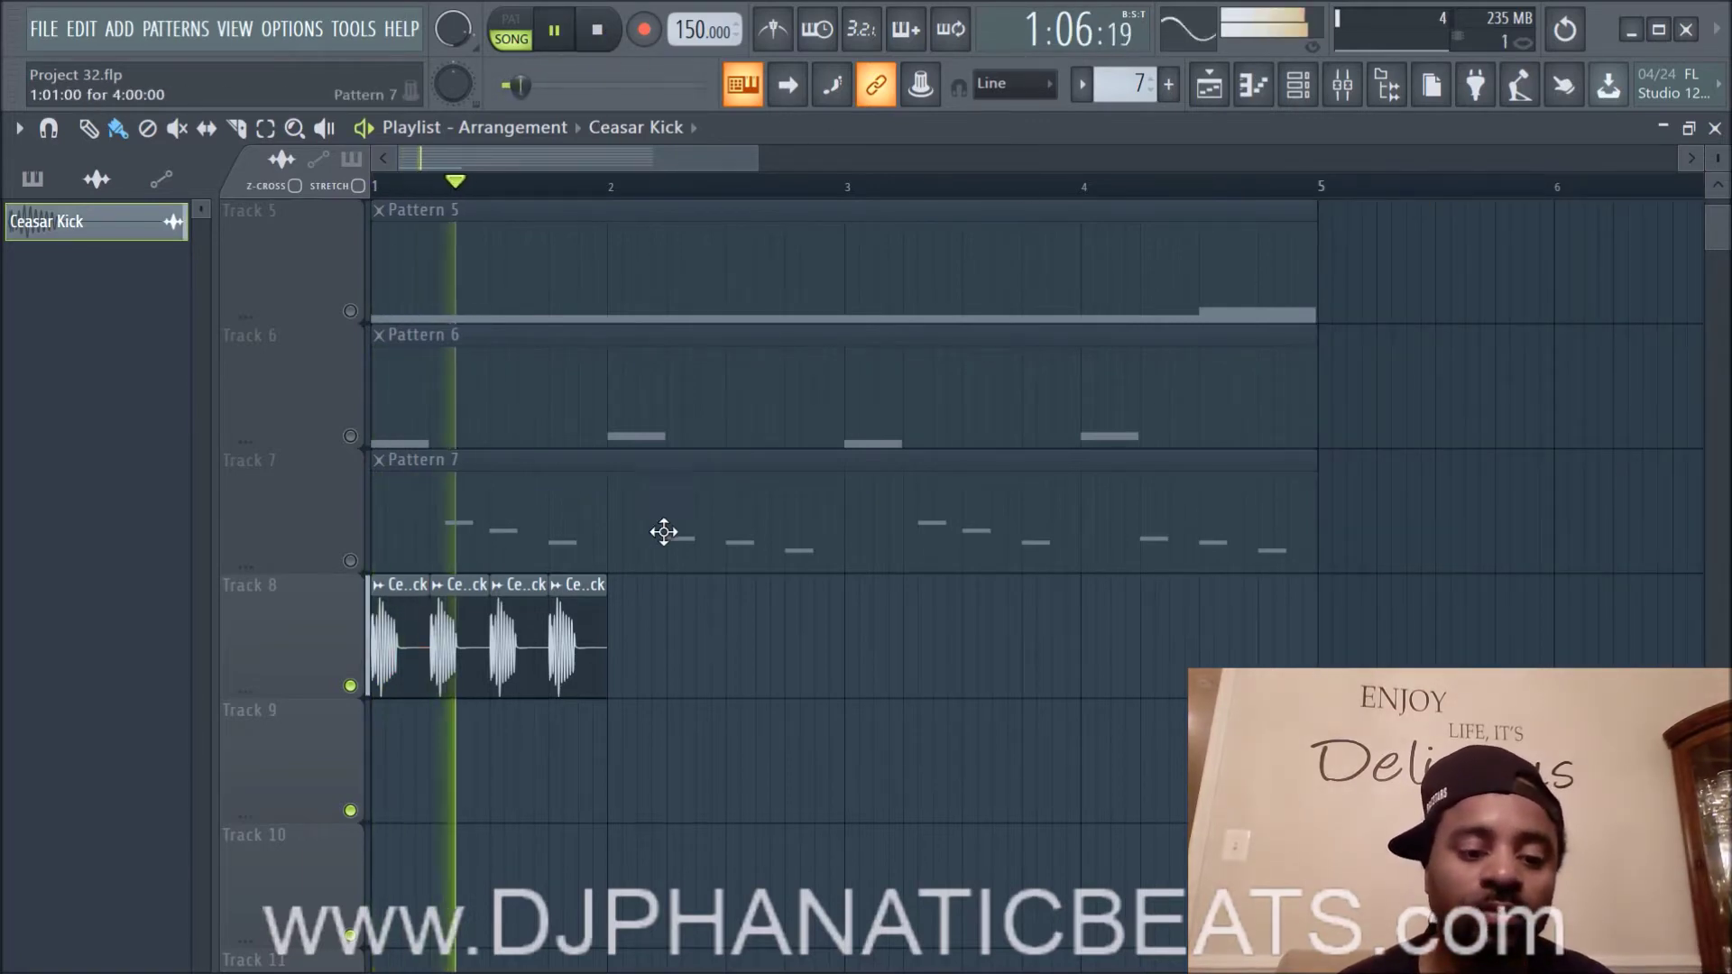
{"action": "key", "text": "space"}
Step: Chop the first Ceasar Kick clip in bar 1 with the repeating 1/12 loop
{"action": "left_click", "coordinate": [383, 587]}
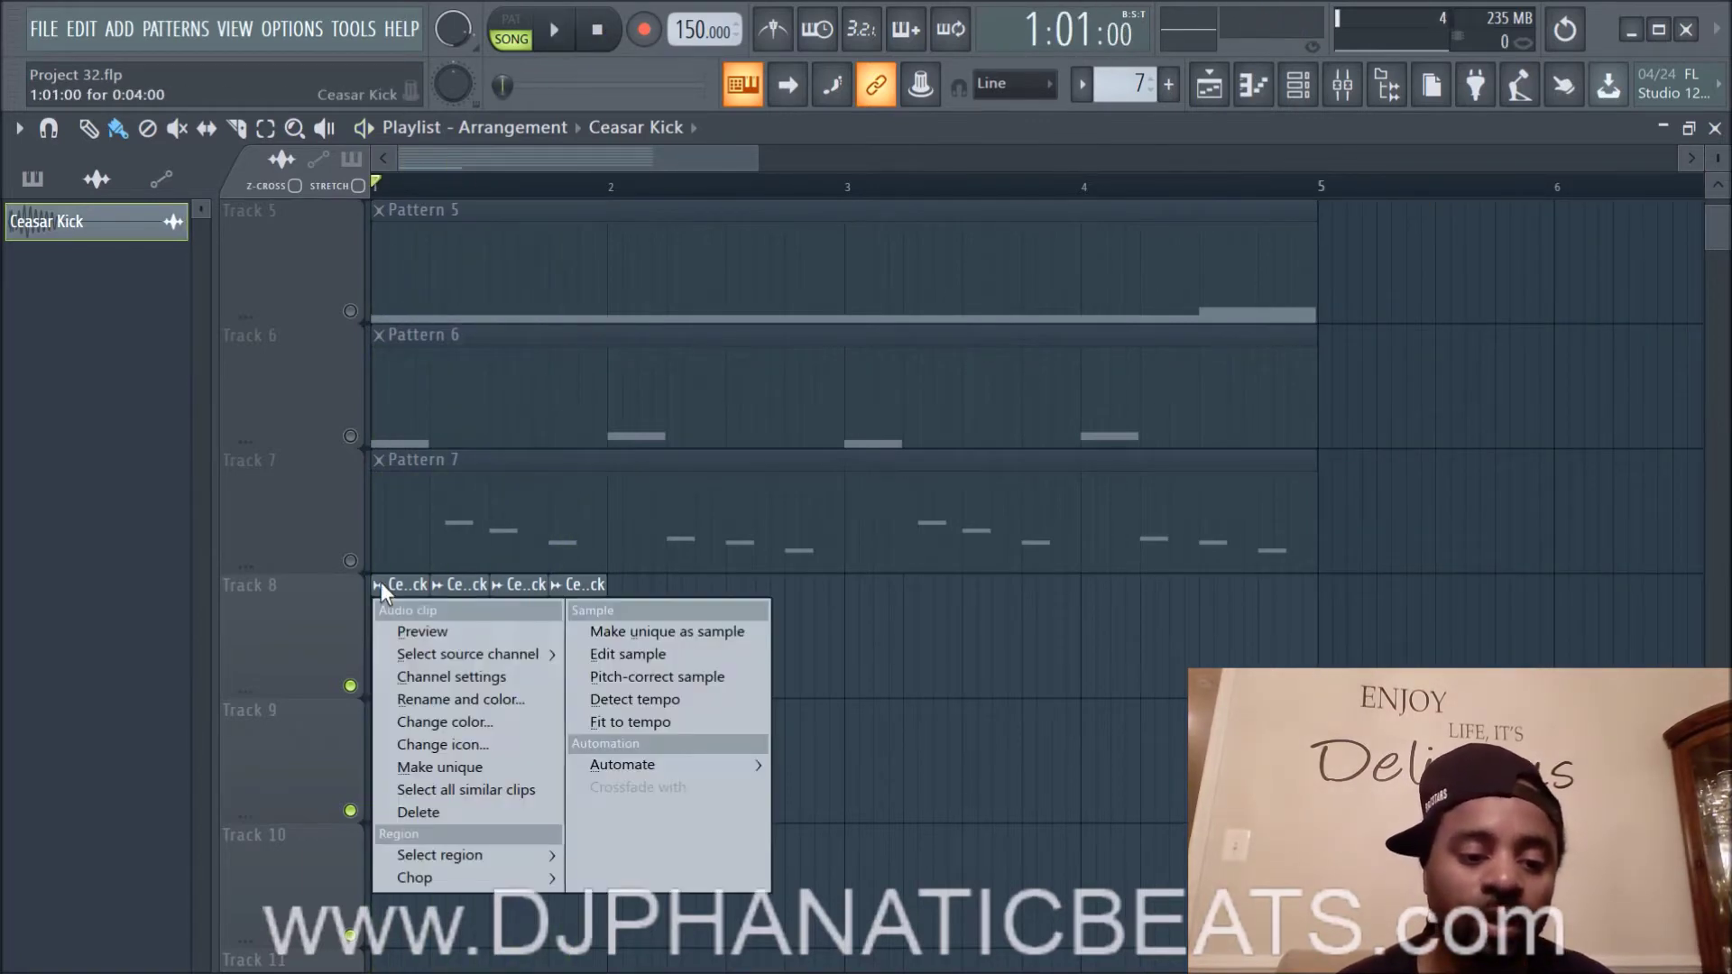
{"action": "mouse_move", "coordinate": [448, 880]}
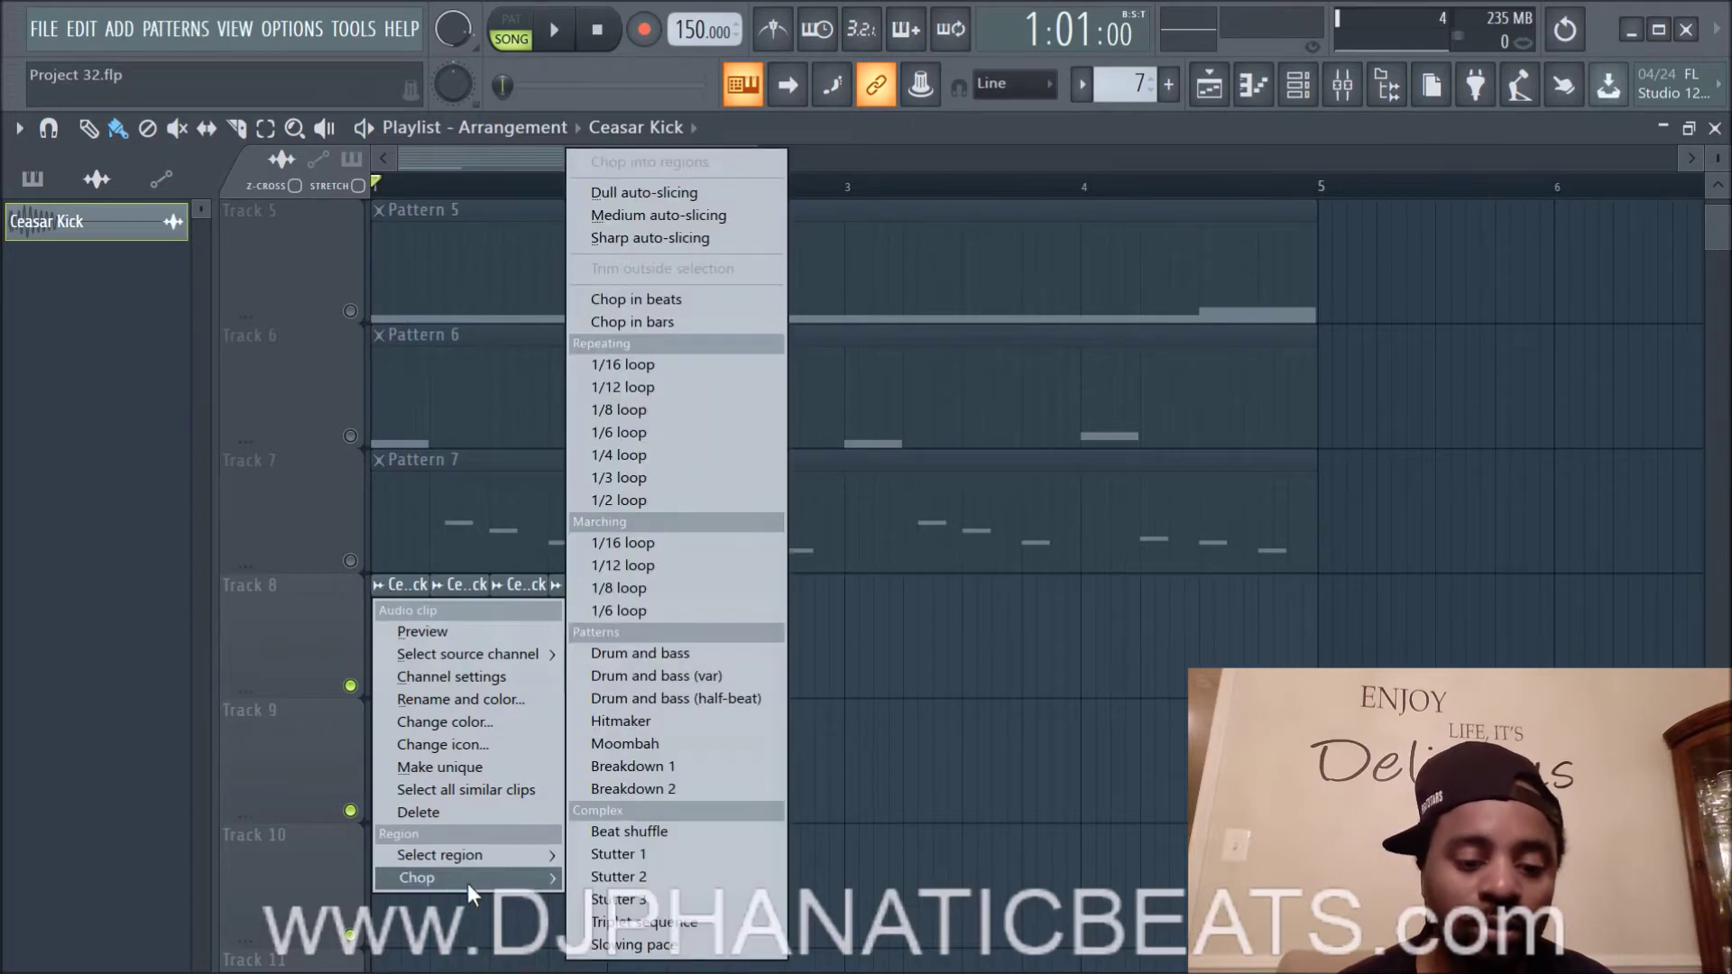
{"action": "left_click", "coordinate": [684, 387]}
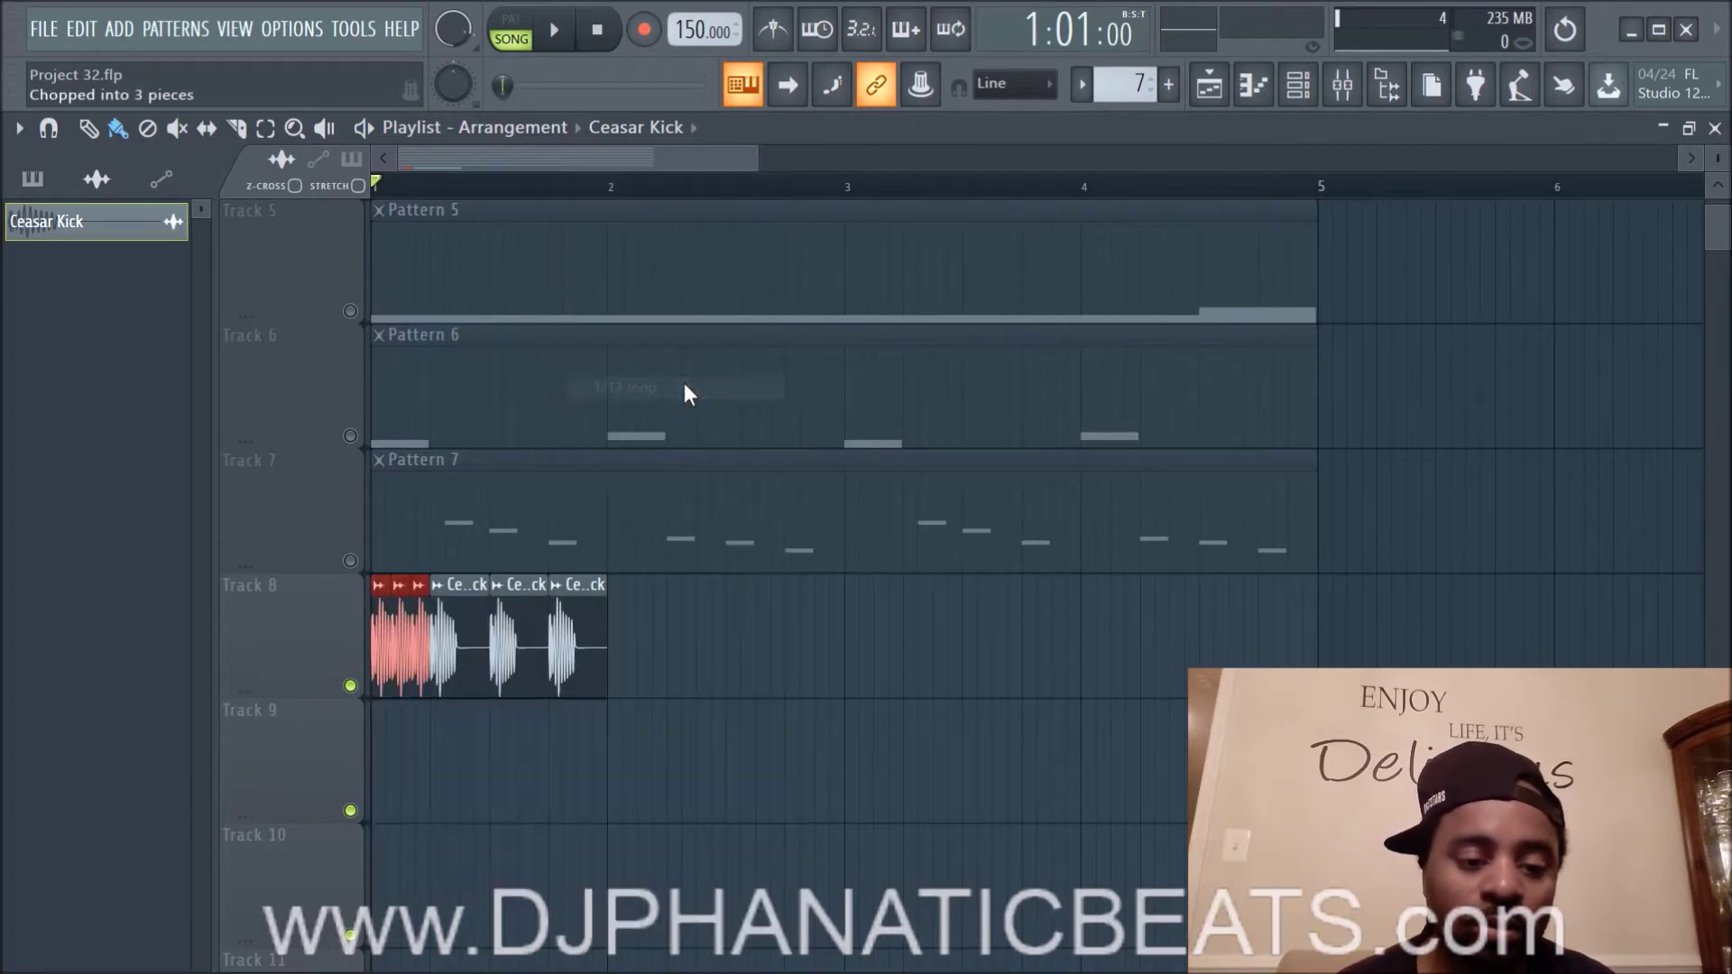
Step: Play the newly chopped kick sequence from the start twice, stopping after each listen
{"action": "key", "text": "space"}
{"action": "key", "text": "space"}
{"action": "key", "text": "space"}
{"action": "key", "text": "space"}
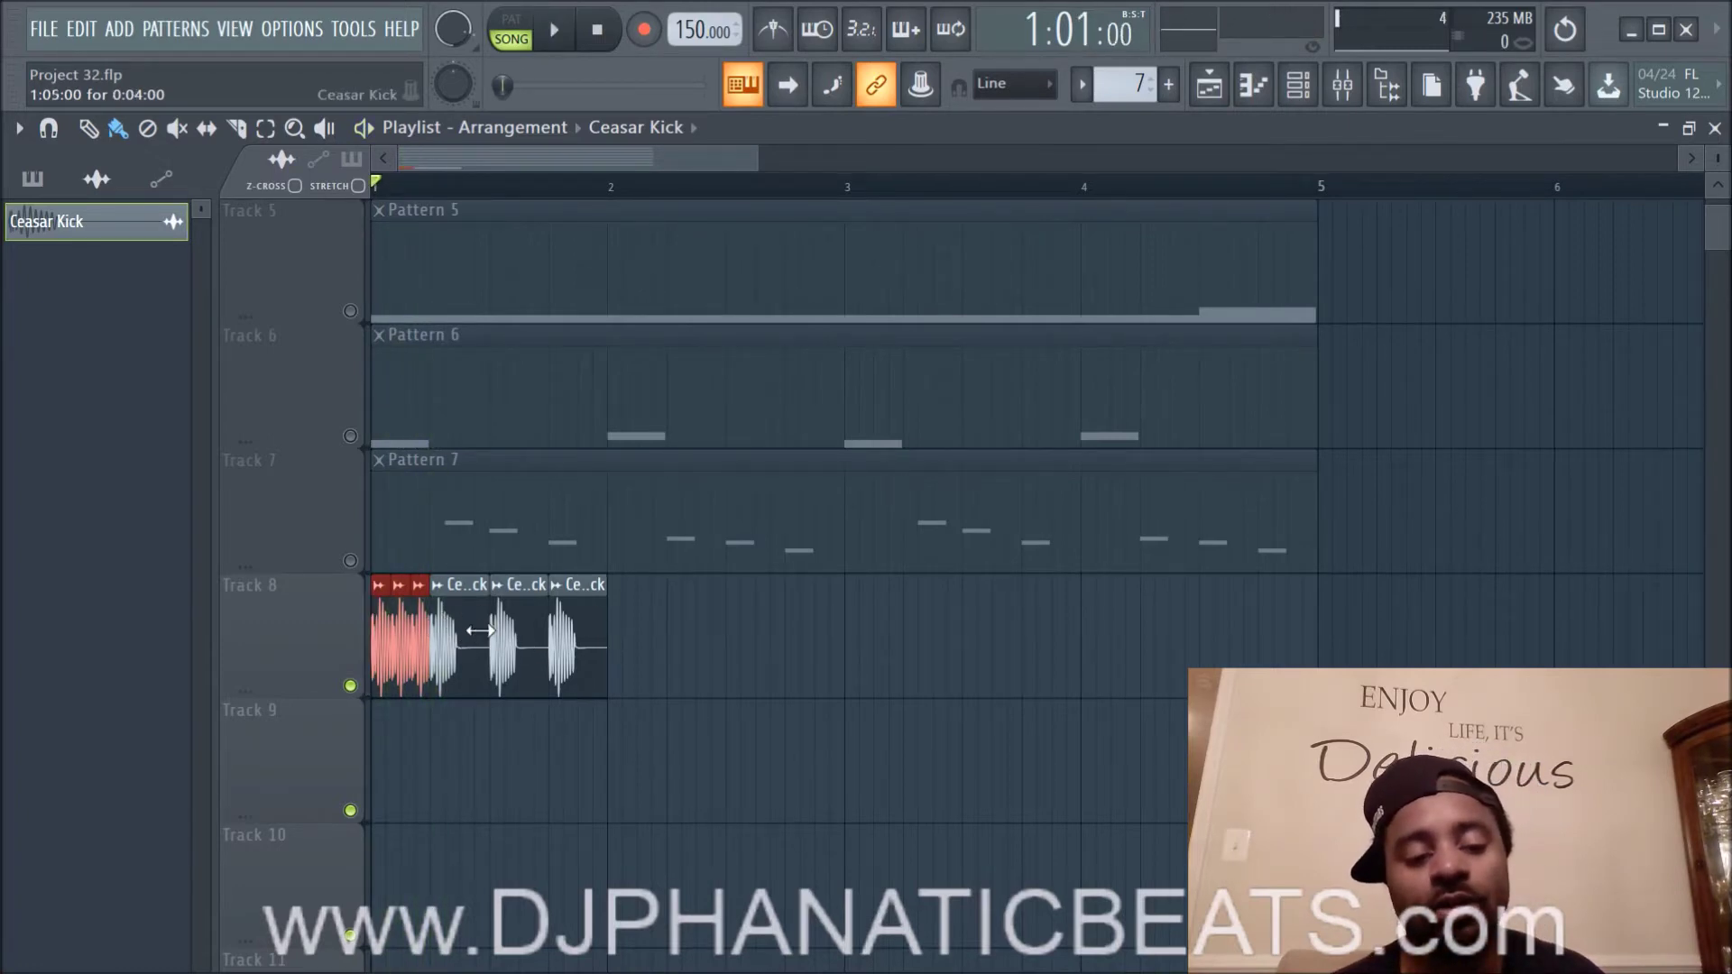
Step: Delete the three unchopped Ceasar Kick clips that follow the chopped pieces in bar 1 of Track 8
{"action": "right_click", "coordinate": [578, 662]}
{"action": "right_click", "coordinate": [505, 666]}
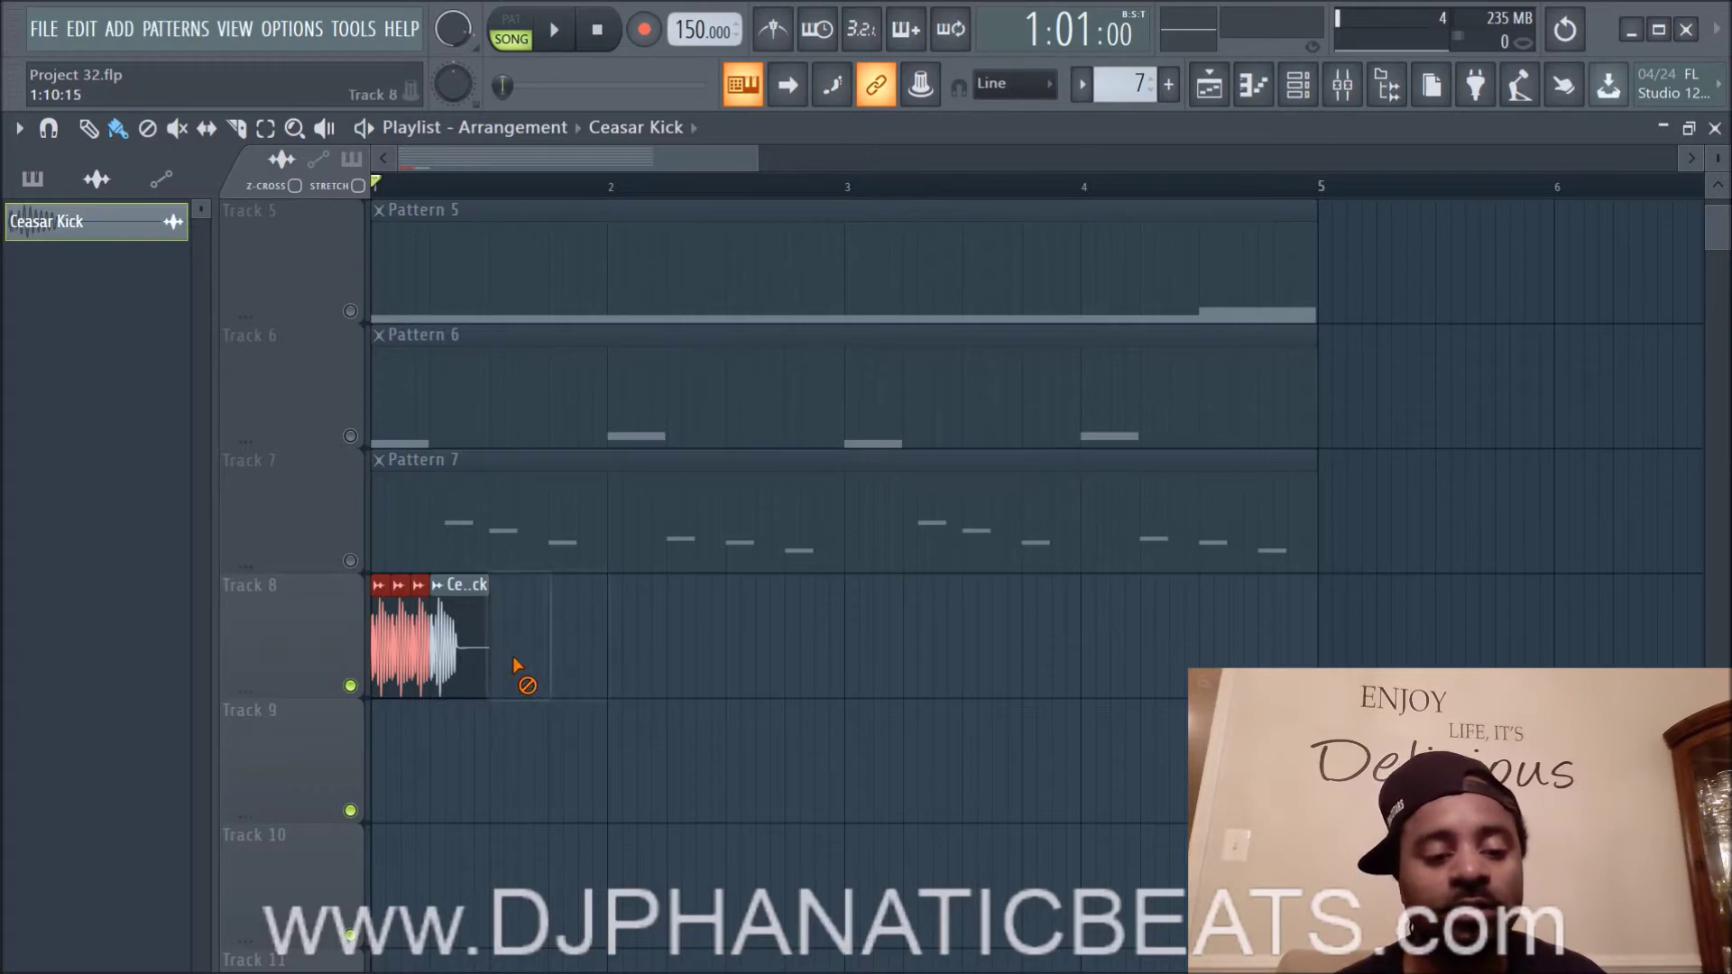
{"action": "right_click", "coordinate": [447, 659]}
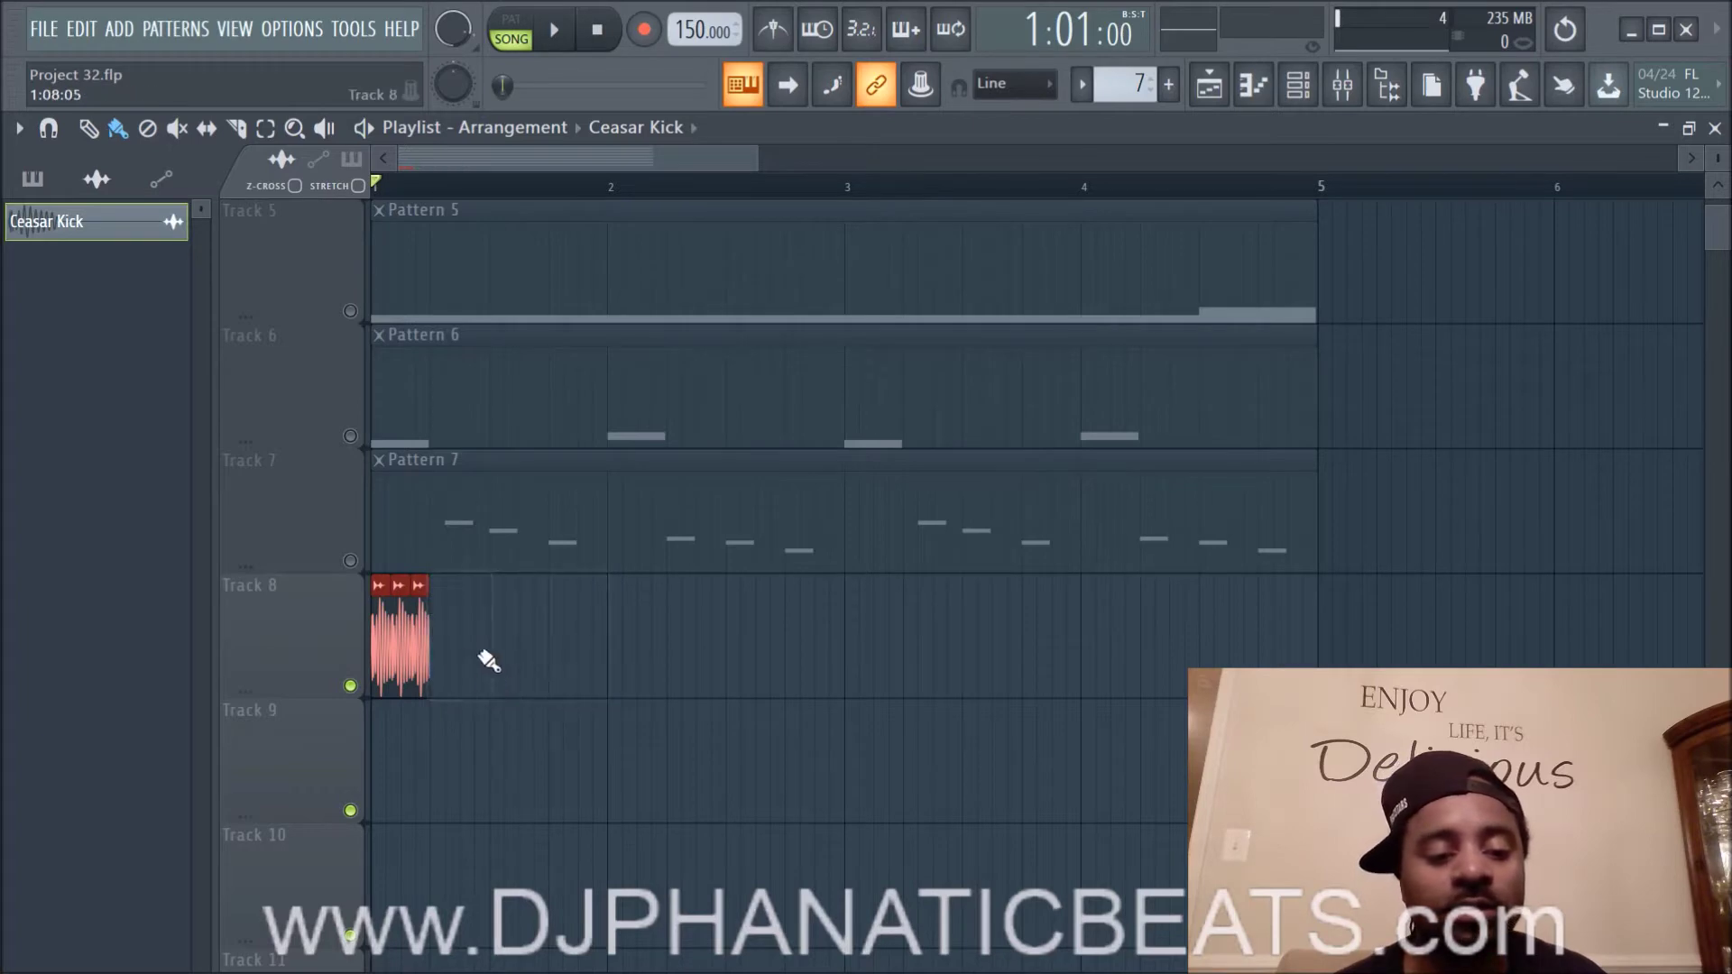
Step: Chop the first kick piece in bar 1 with the repeating 1/16 loop, and play the result briefly
{"action": "left_click", "coordinate": [382, 592]}
{"action": "mouse_move", "coordinate": [448, 879]}
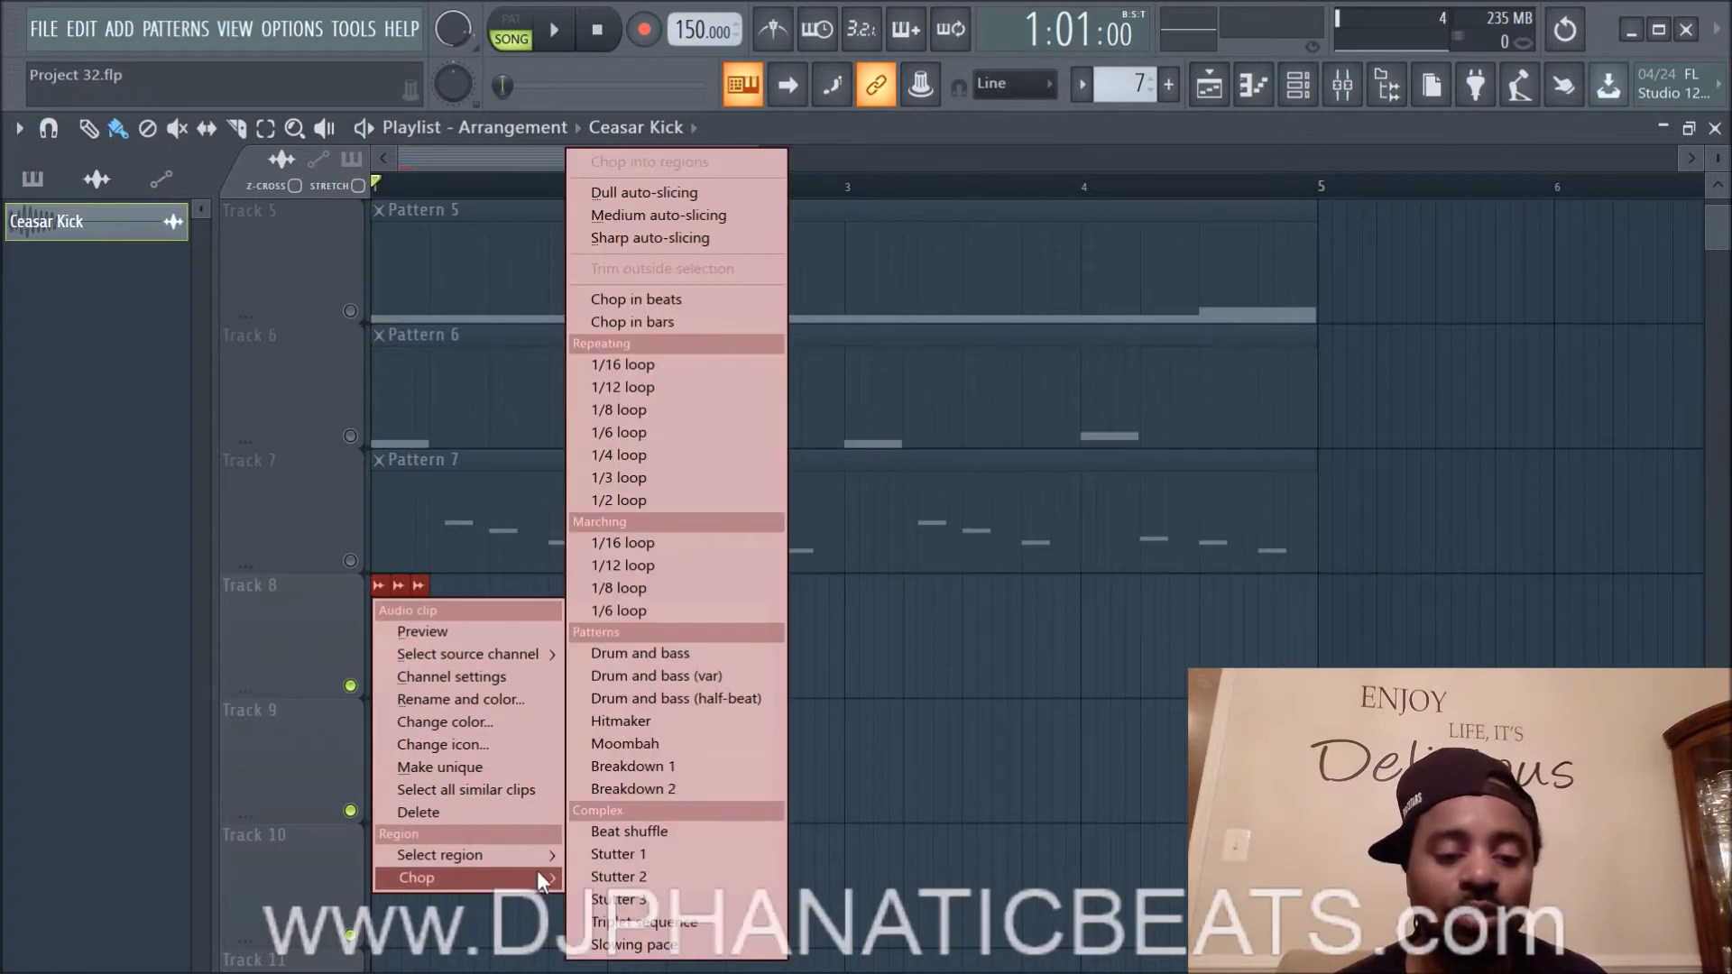
{"action": "left_click", "coordinate": [642, 366]}
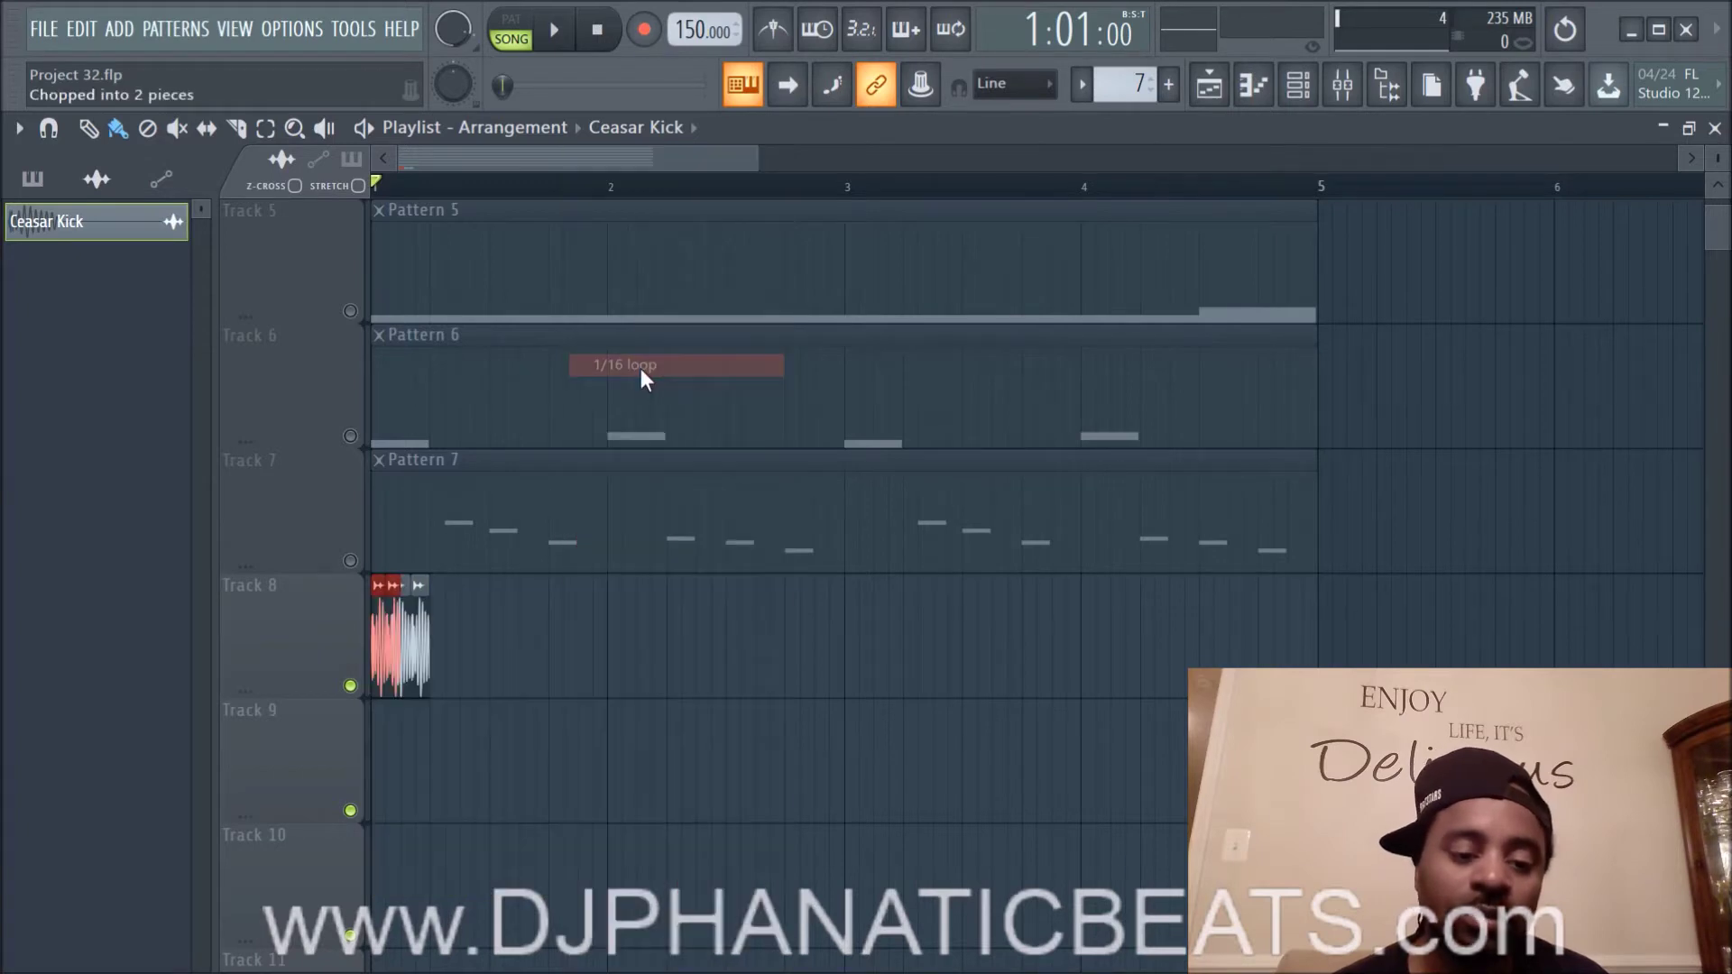
{"action": "key", "text": "space"}
{"action": "key", "text": "space"}
Step: Chop the first kick piece again with the marching 1/16 loop, and play the result briefly
{"action": "left_click", "coordinate": [380, 588]}
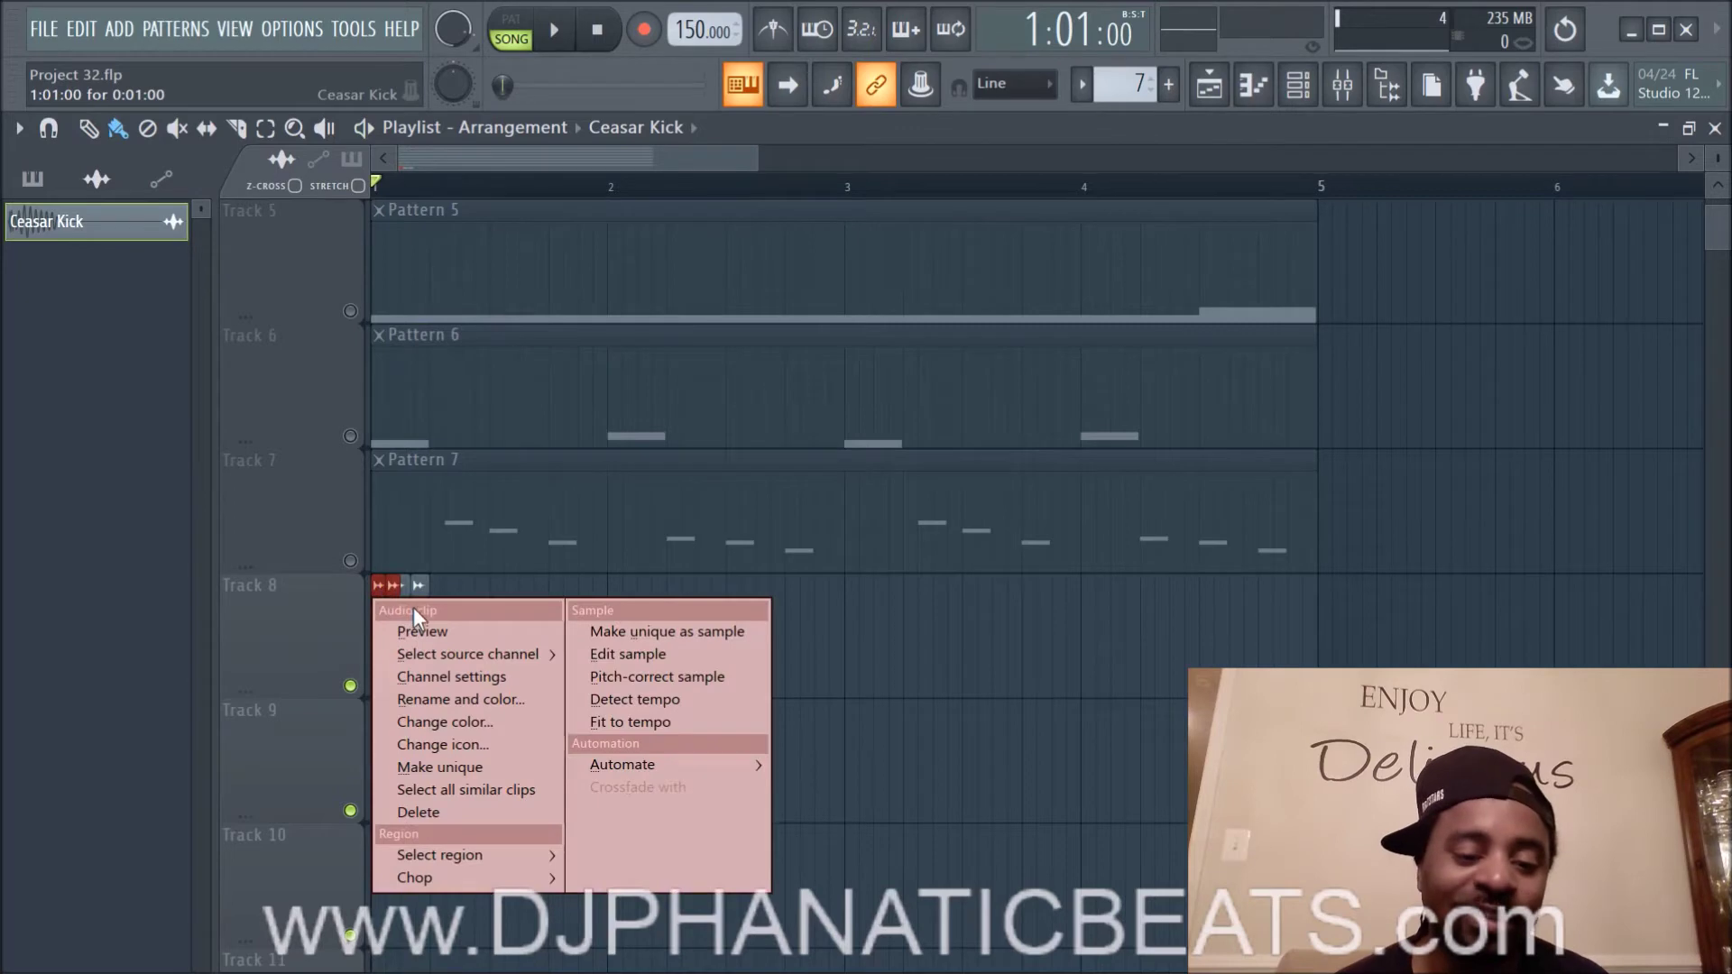
{"action": "mouse_move", "coordinate": [415, 887]}
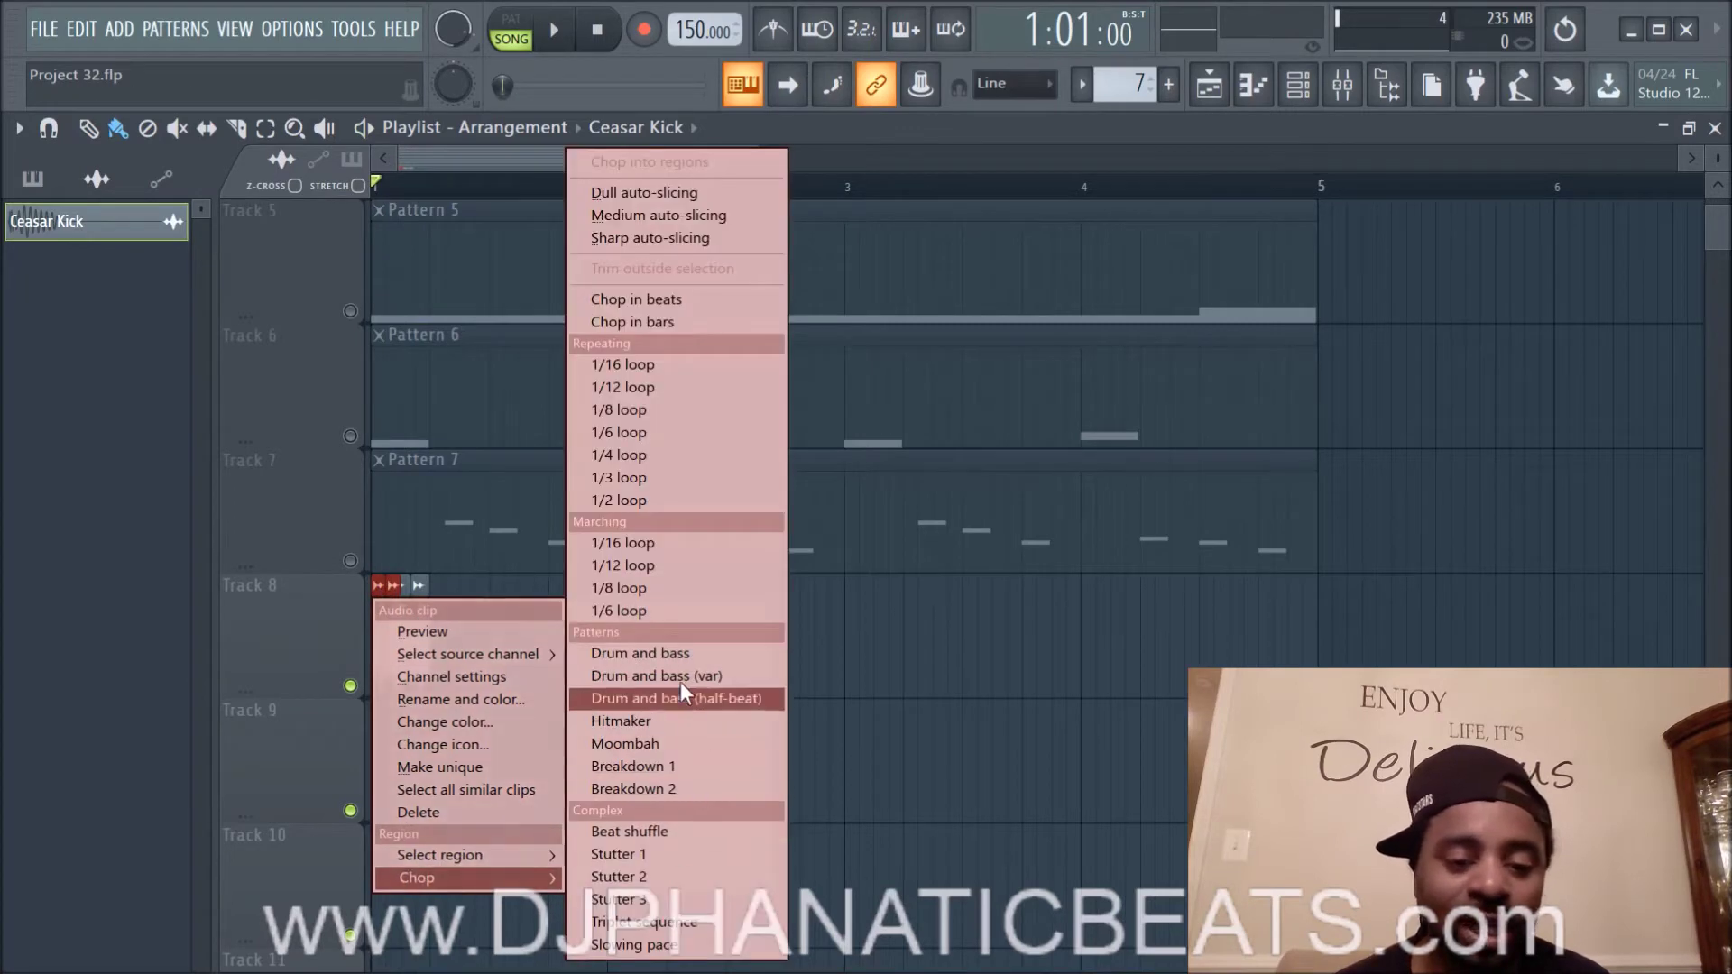
{"action": "left_click", "coordinate": [647, 549]}
{"action": "key", "text": "space"}
{"action": "key", "text": "space"}
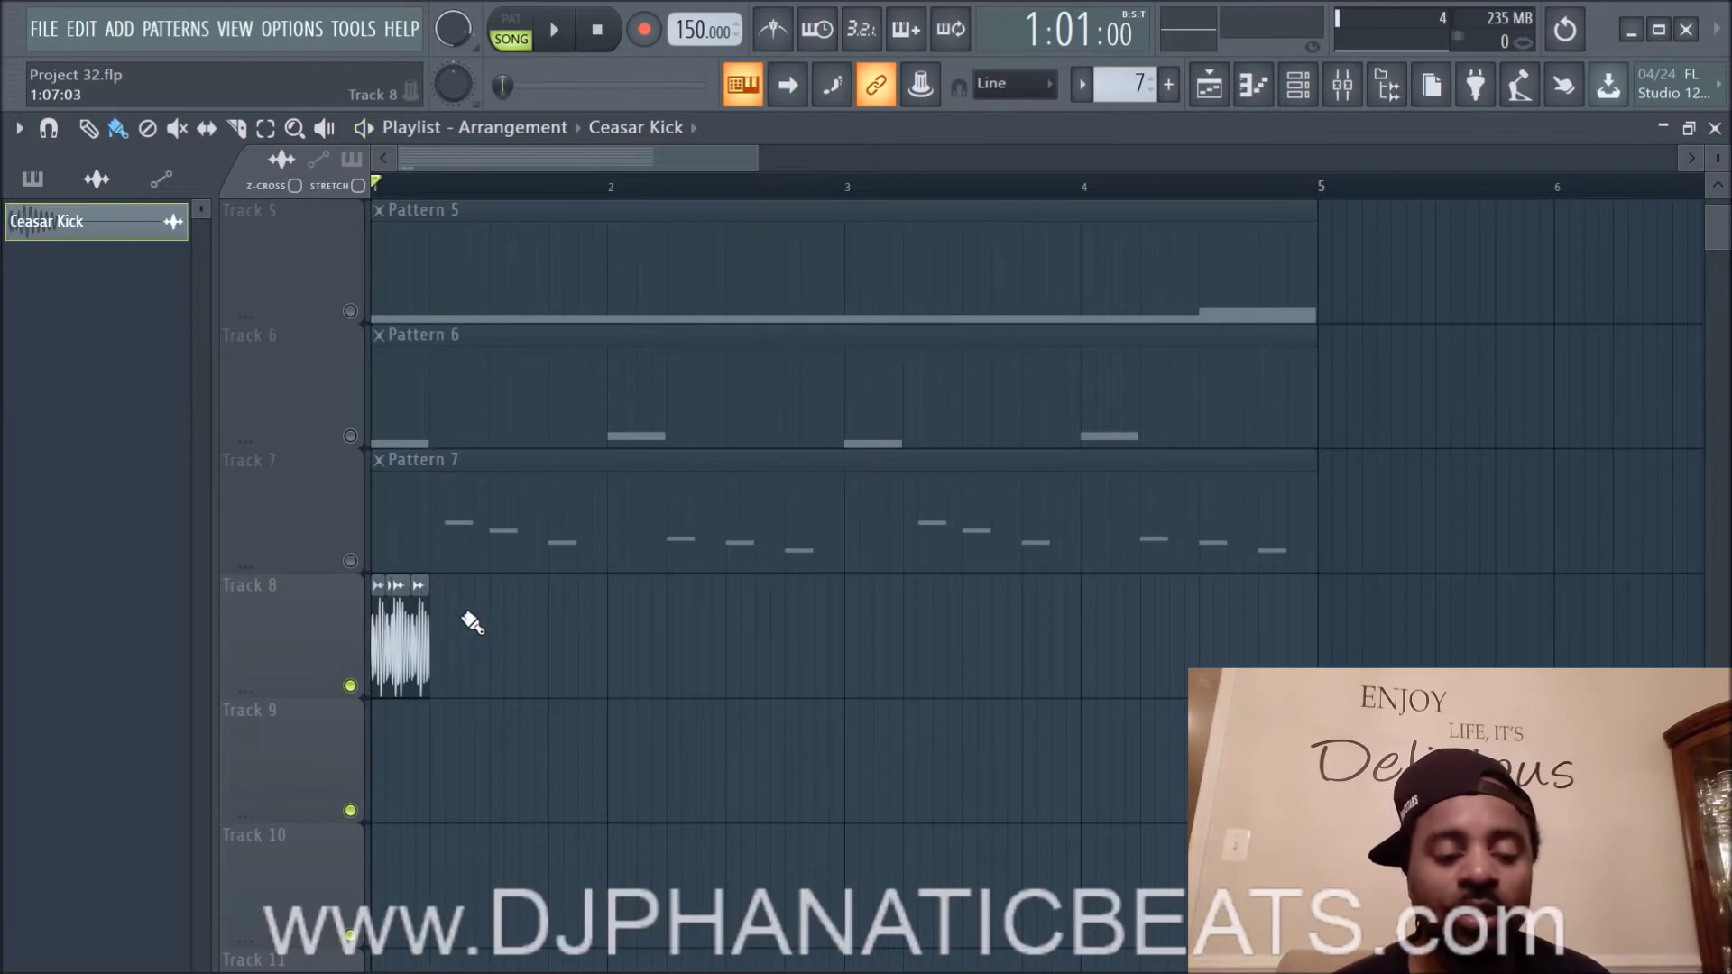
Step: Lengthen the kick on Track 8 into a clip 6 steps long and chop it with the Drum and bass pattern
{"action": "scroll", "coordinate": [479, 191], "scroll_direction": "up", "scroll_amount": 4}
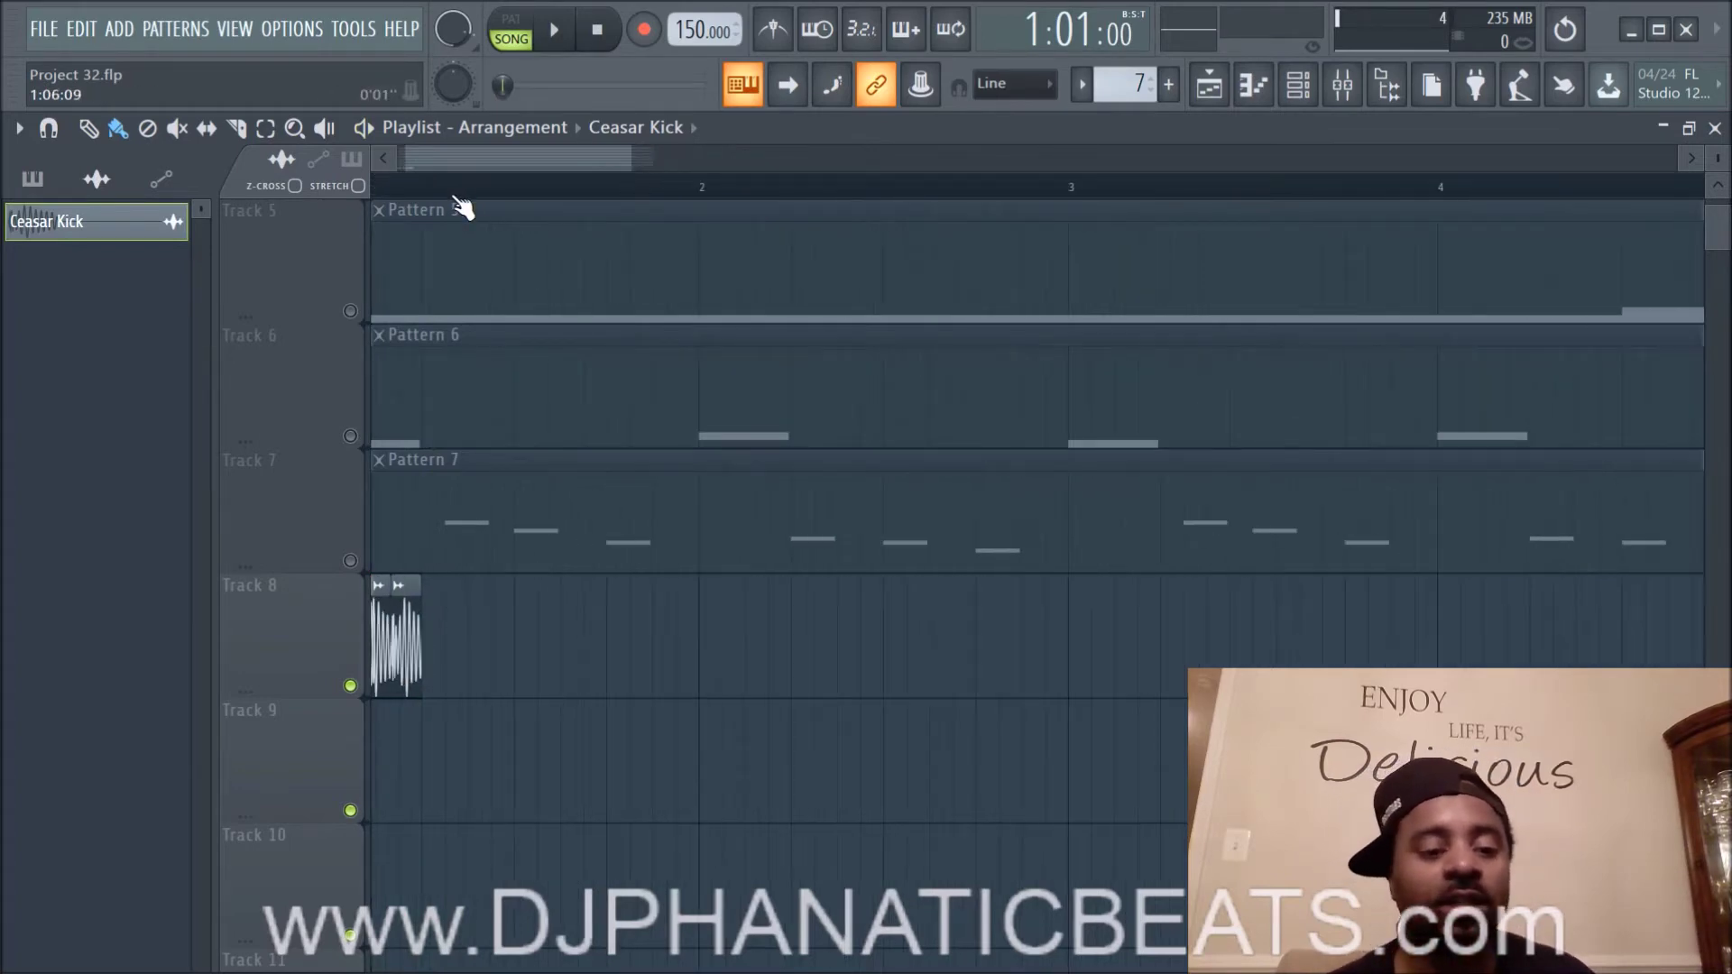
{"action": "left_click_drag", "start_coordinate": [467, 165], "coordinate": [409, 165]}
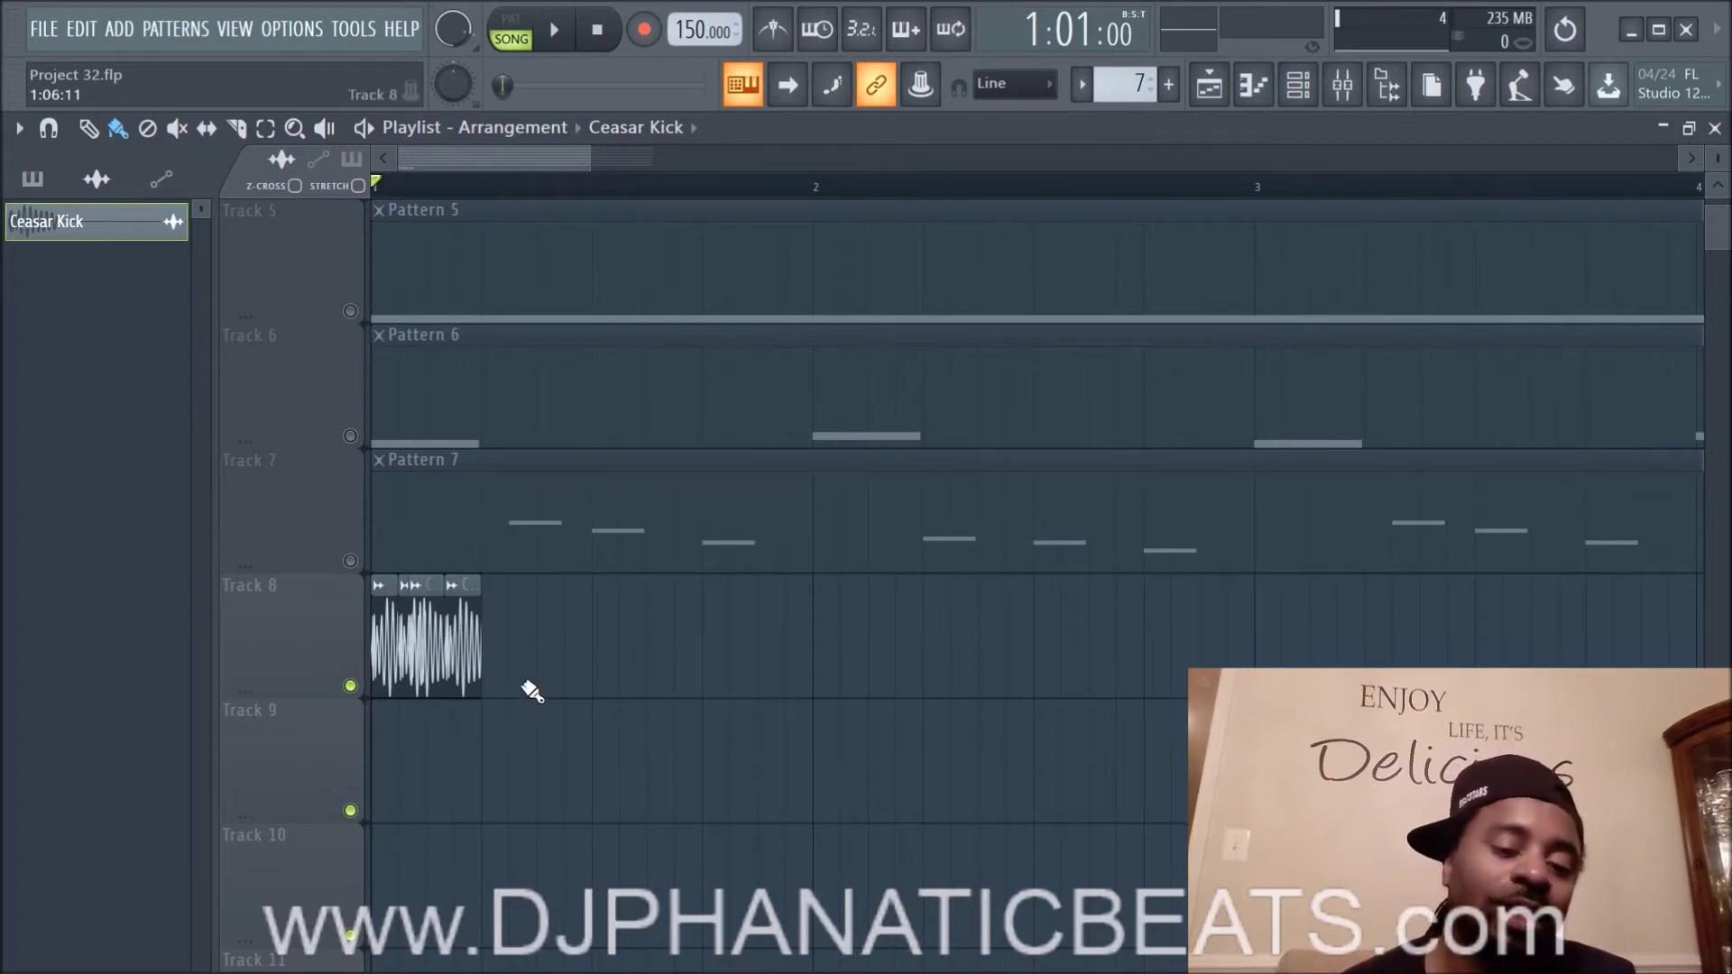
{"action": "left_click_drag", "start_coordinate": [481, 642], "coordinate": [553, 611]}
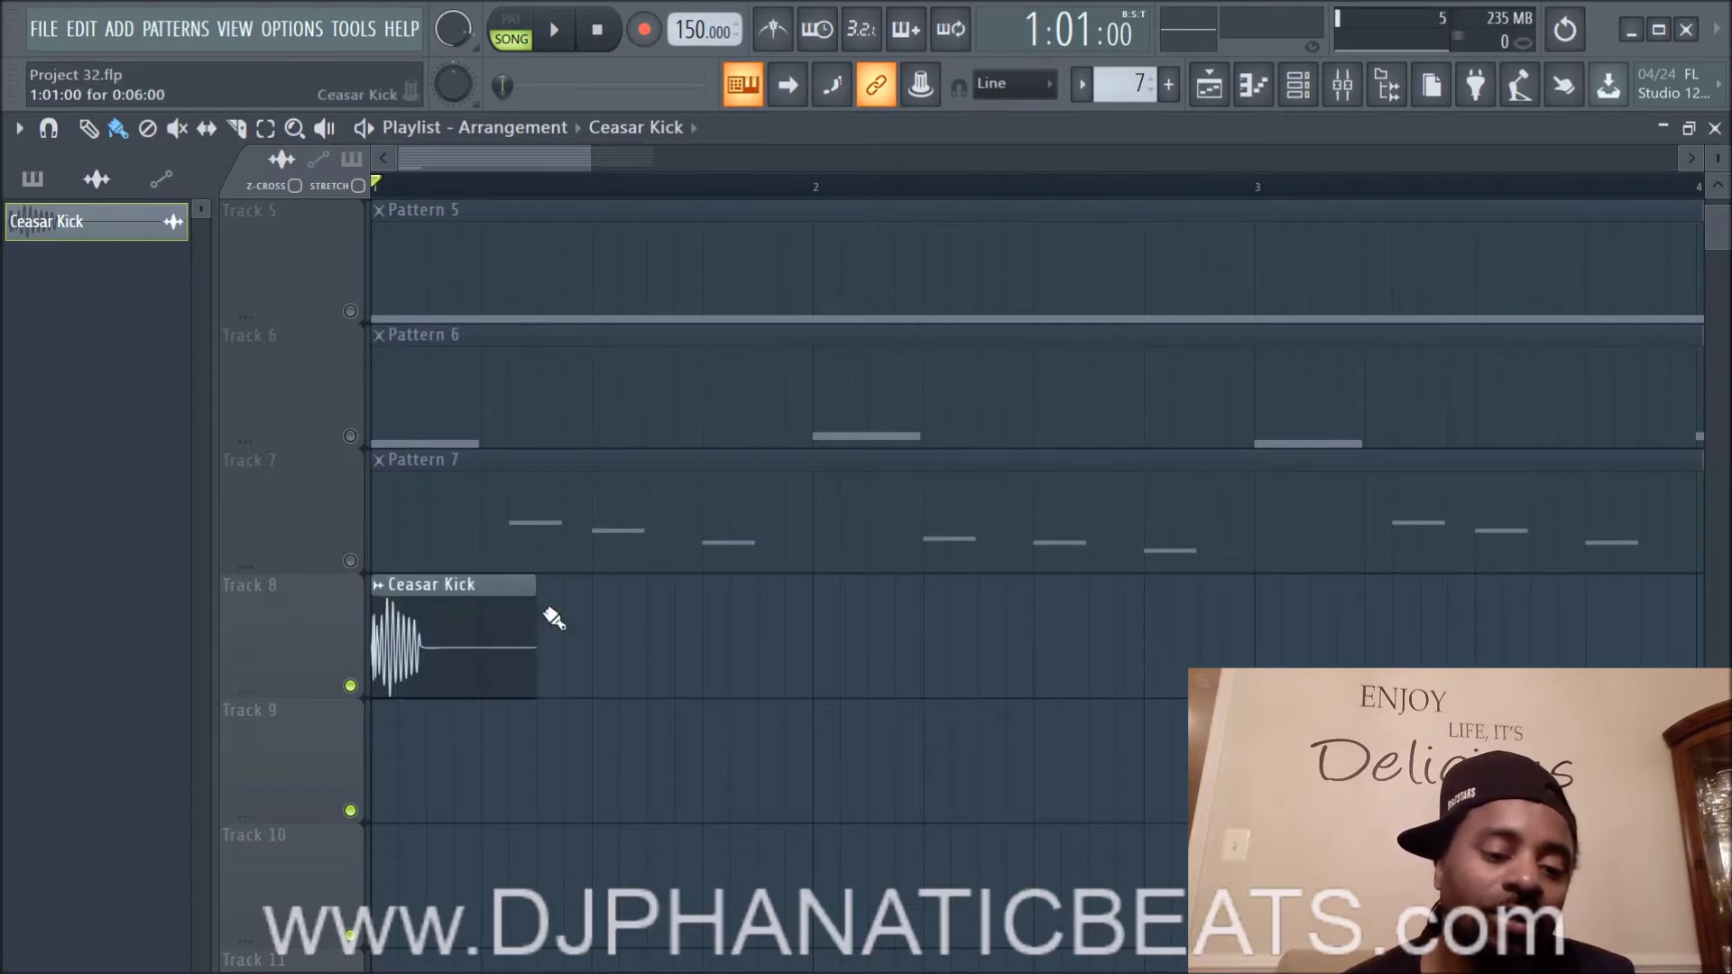
{"action": "left_click", "coordinate": [378, 586]}
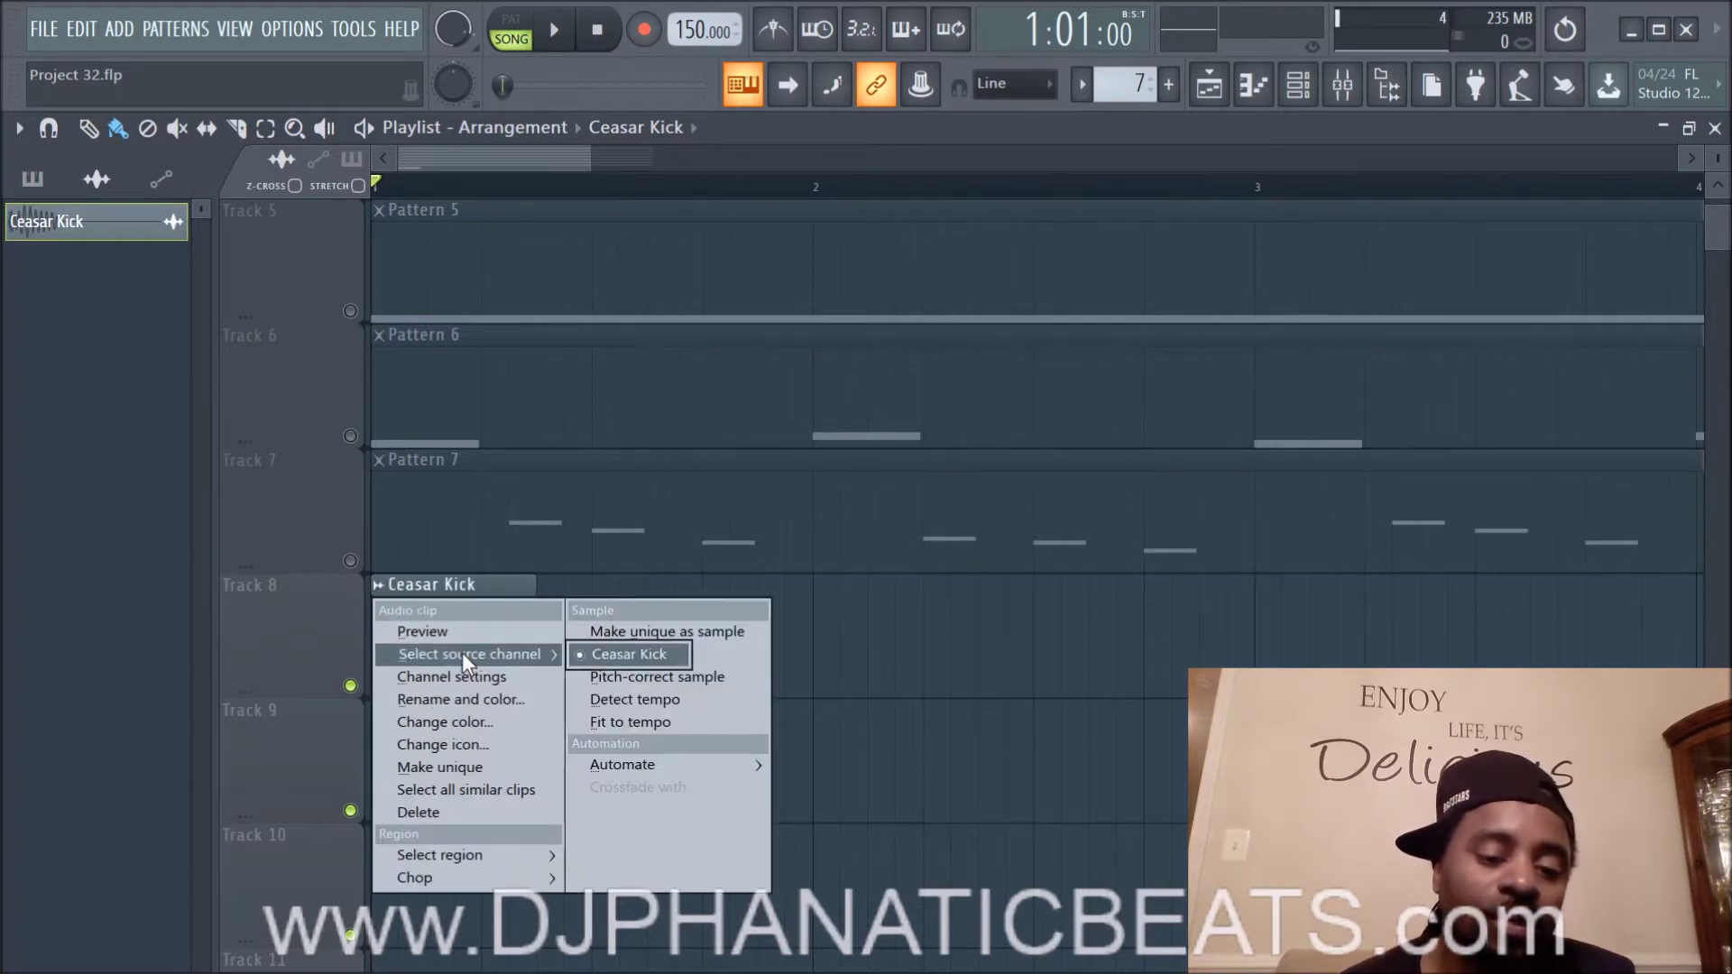
{"action": "mouse_move", "coordinate": [462, 875]}
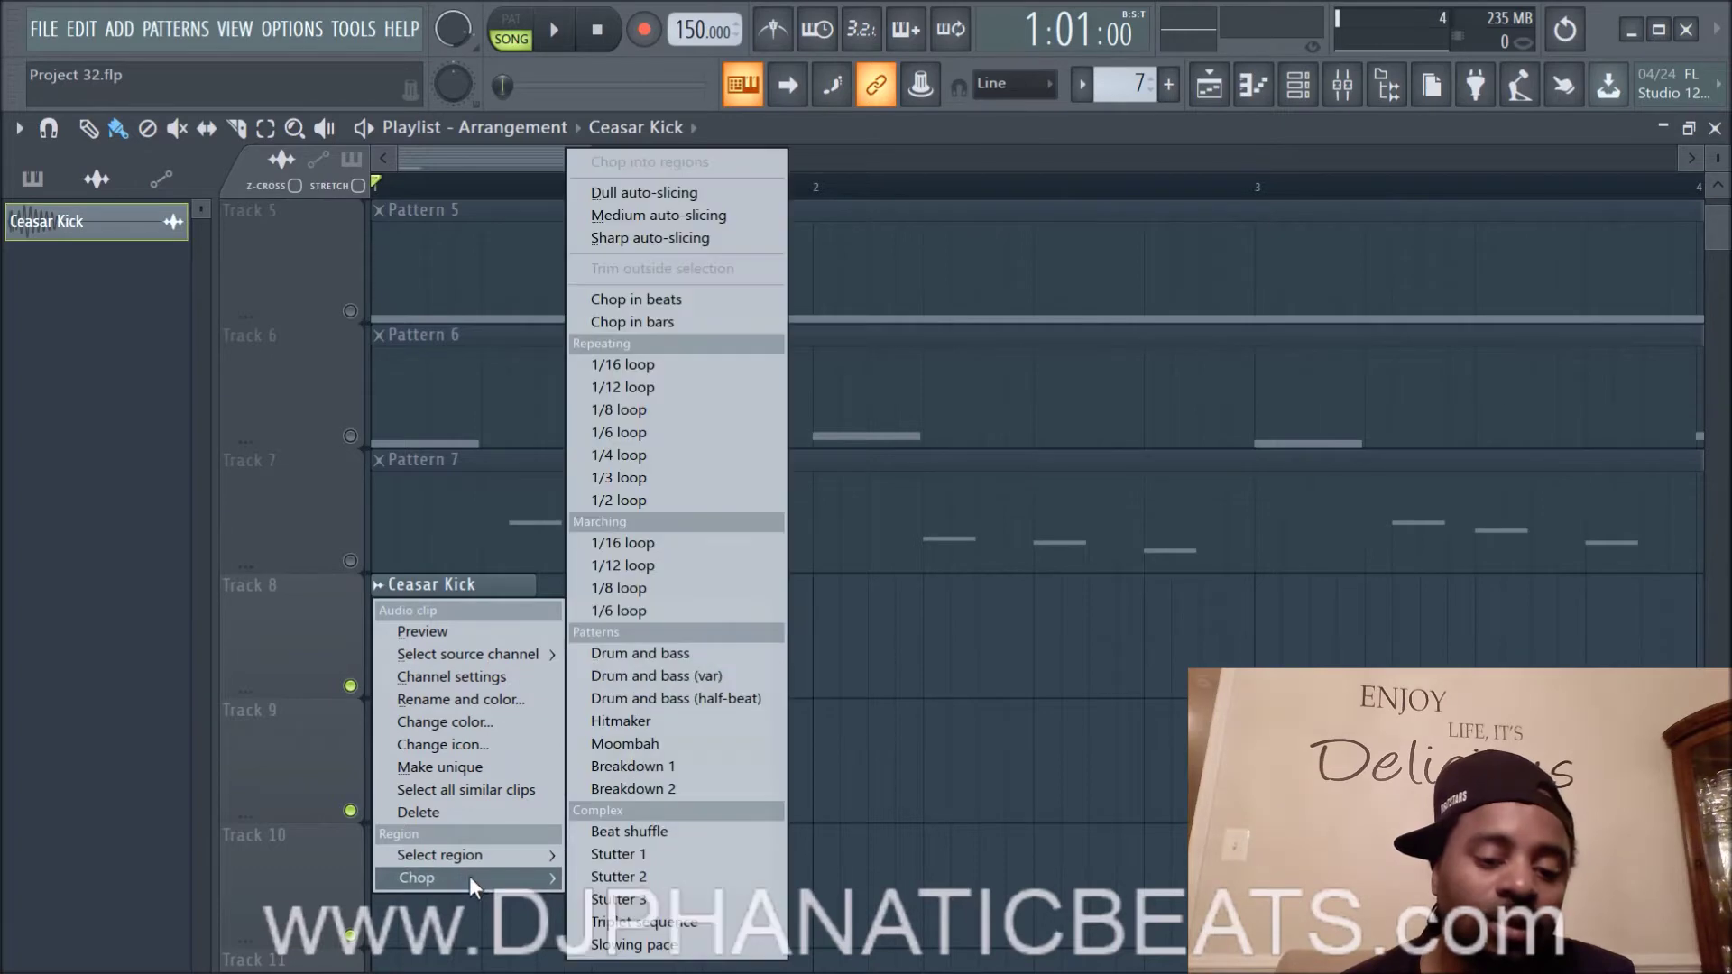
{"action": "left_click", "coordinate": [697, 659]}
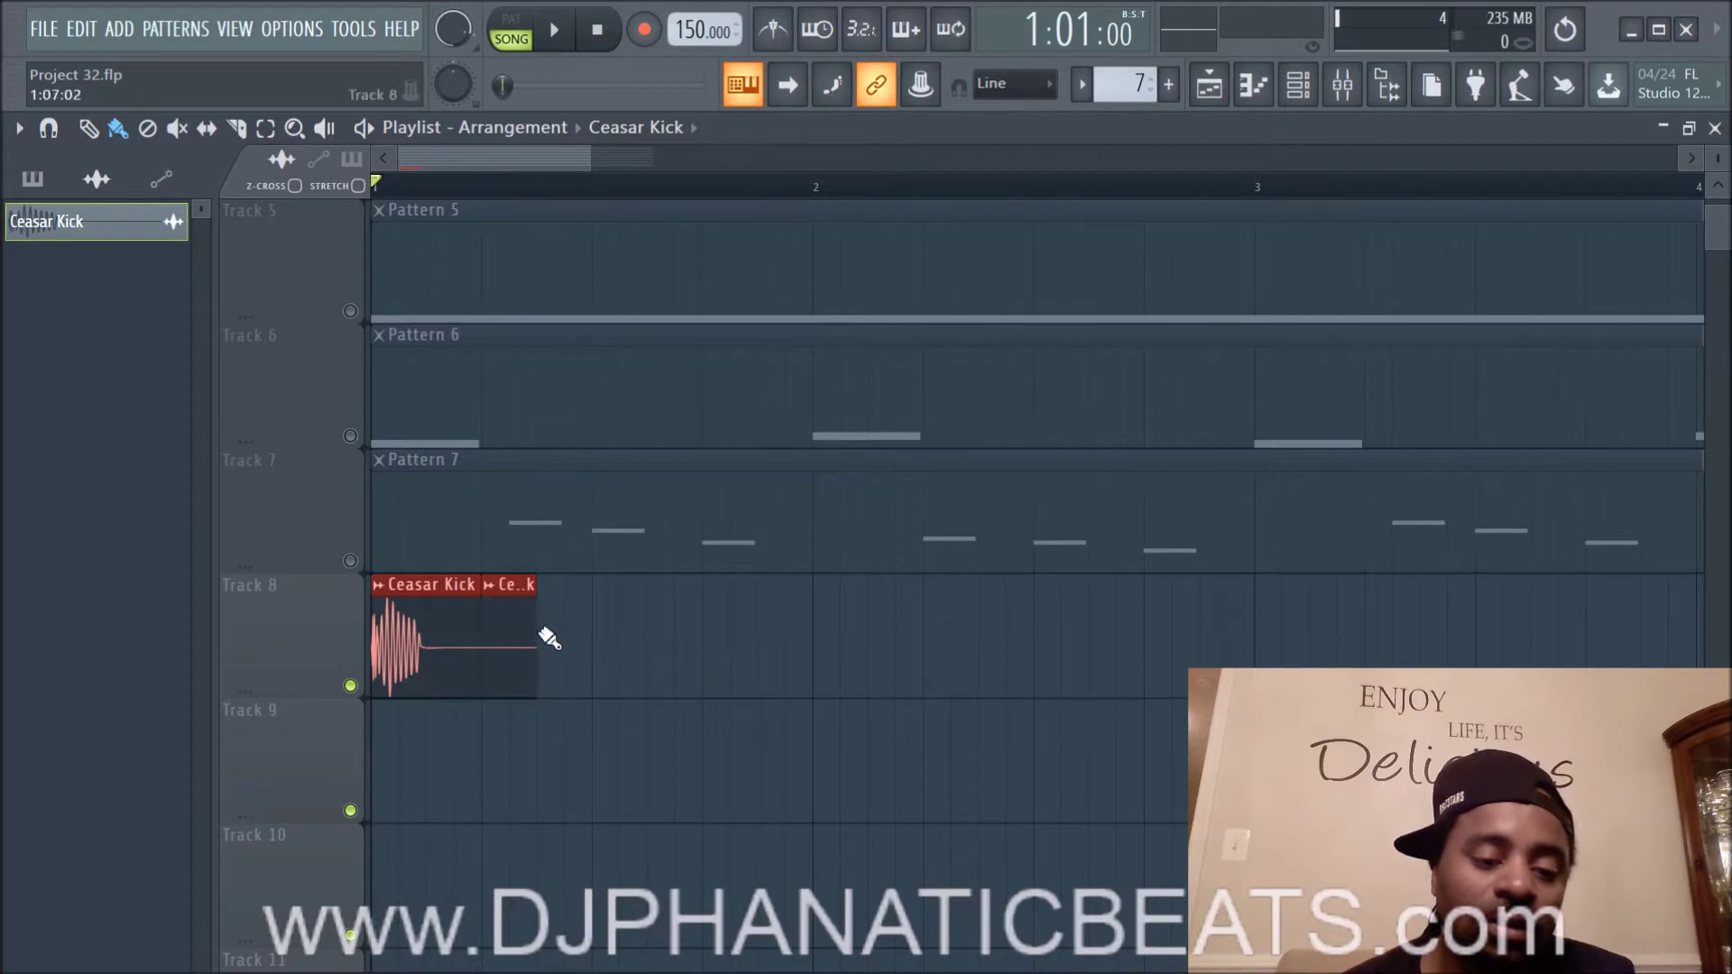
Step: Extend the Ceasar Kick clip to 11 steps and delete the extra chopped piece behind it
{"action": "left_click_drag", "start_coordinate": [533, 627], "coordinate": [720, 642]}
{"action": "right_click", "coordinate": [505, 643]}
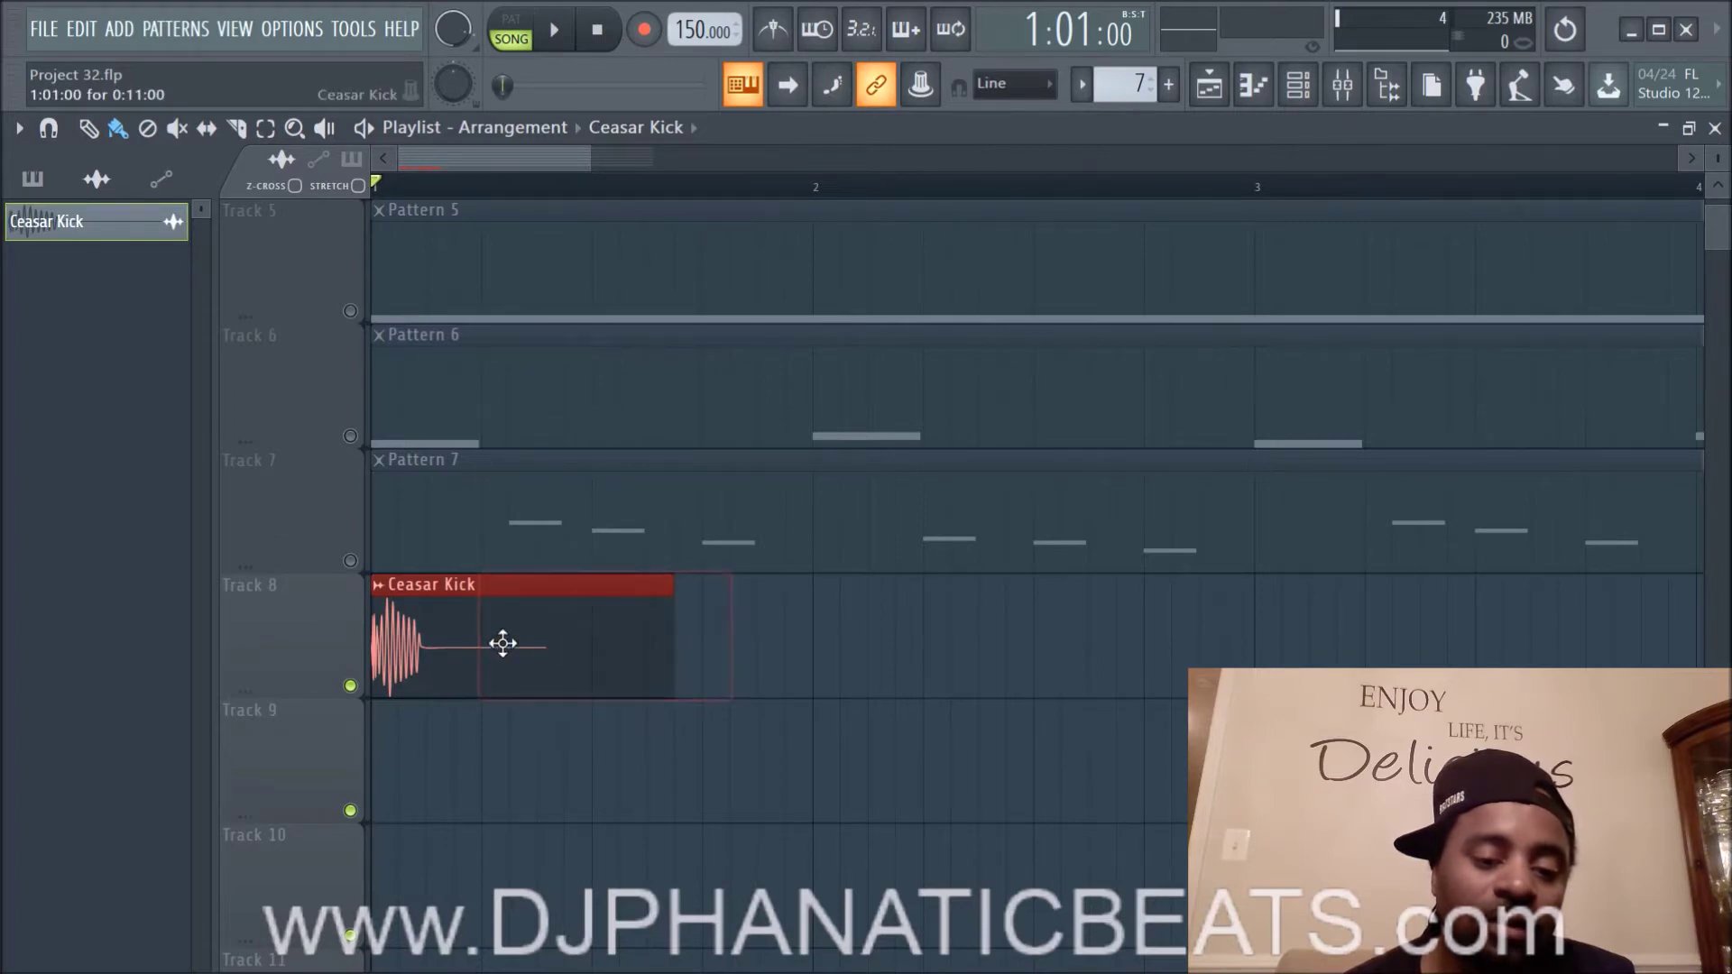
Step: Try chopping the lengthened Ceasar Kick clip with the Triplet sequence preset, and undo the chop
{"action": "left_click", "coordinate": [380, 587]}
{"action": "mouse_move", "coordinate": [469, 875]}
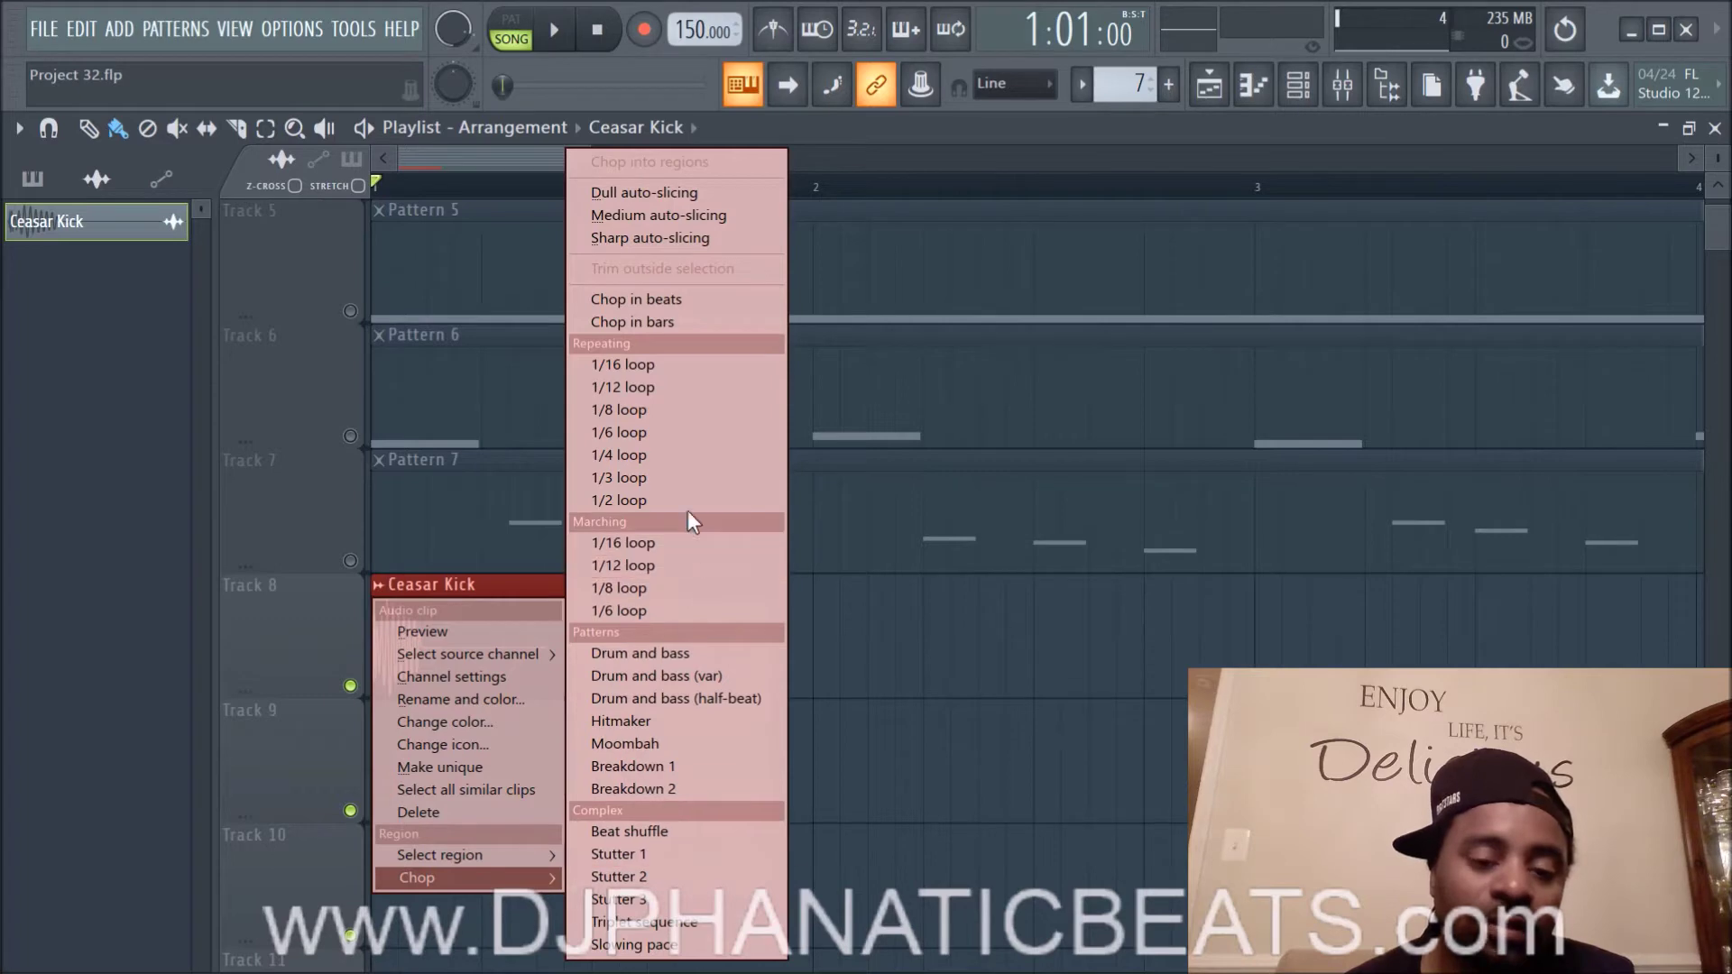
{"action": "left_click", "coordinate": [682, 924]}
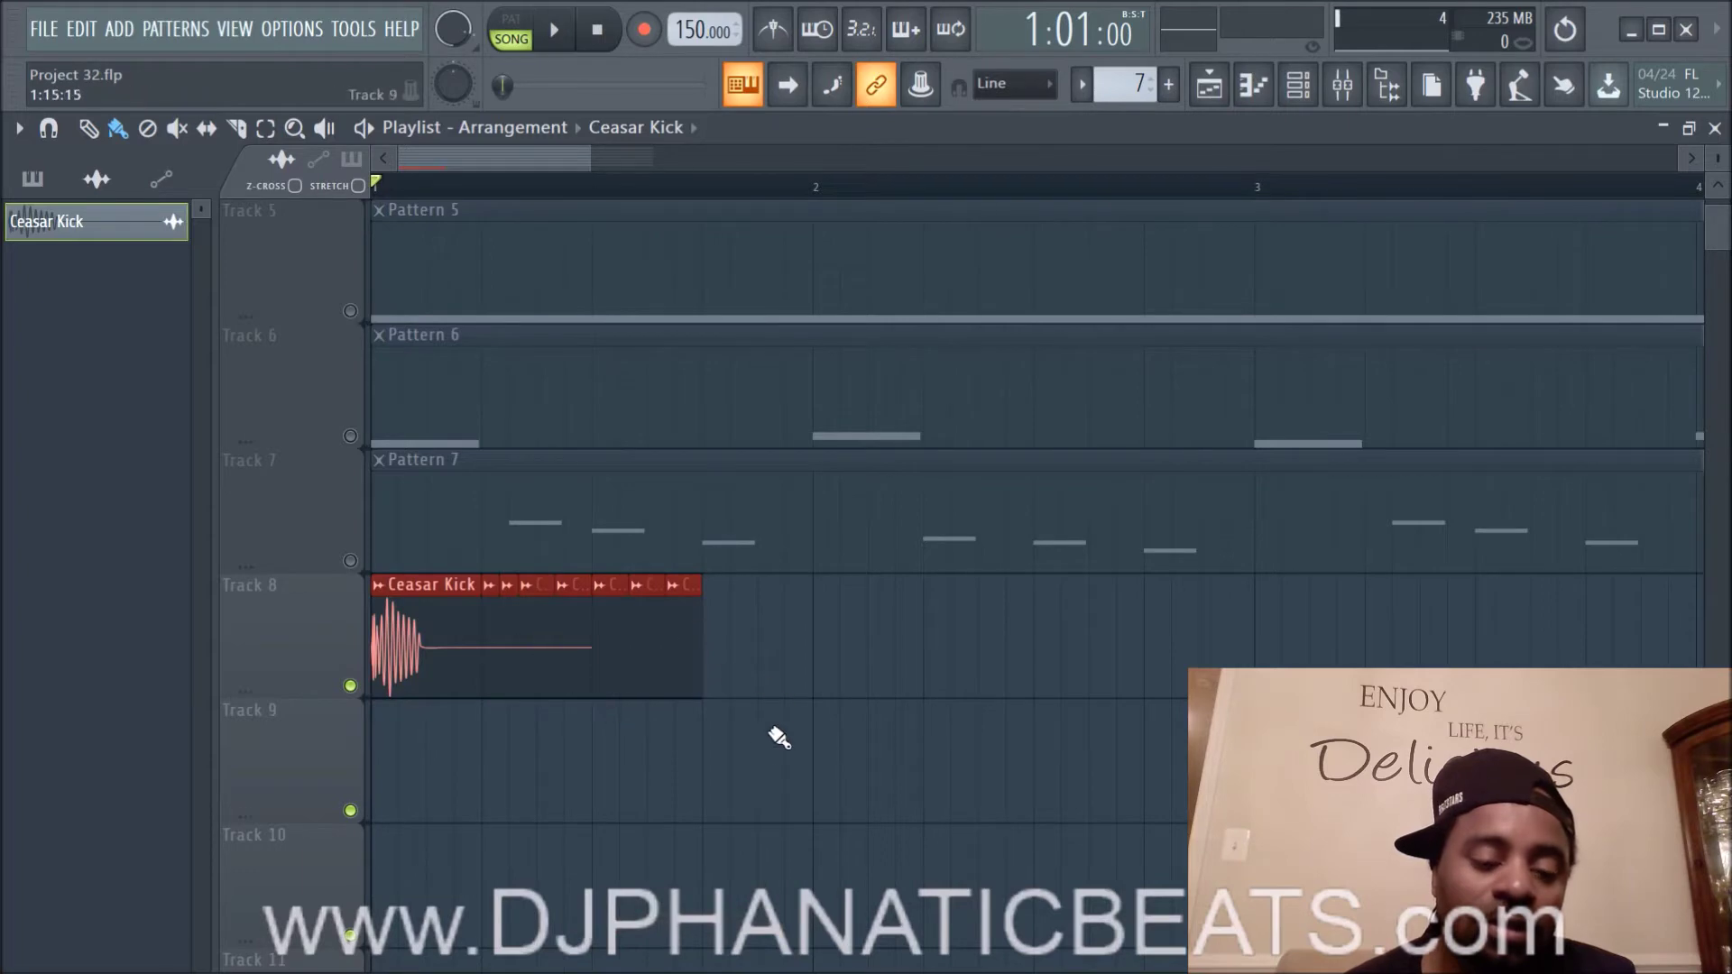
{"action": "key", "text": "ctrl+z"}
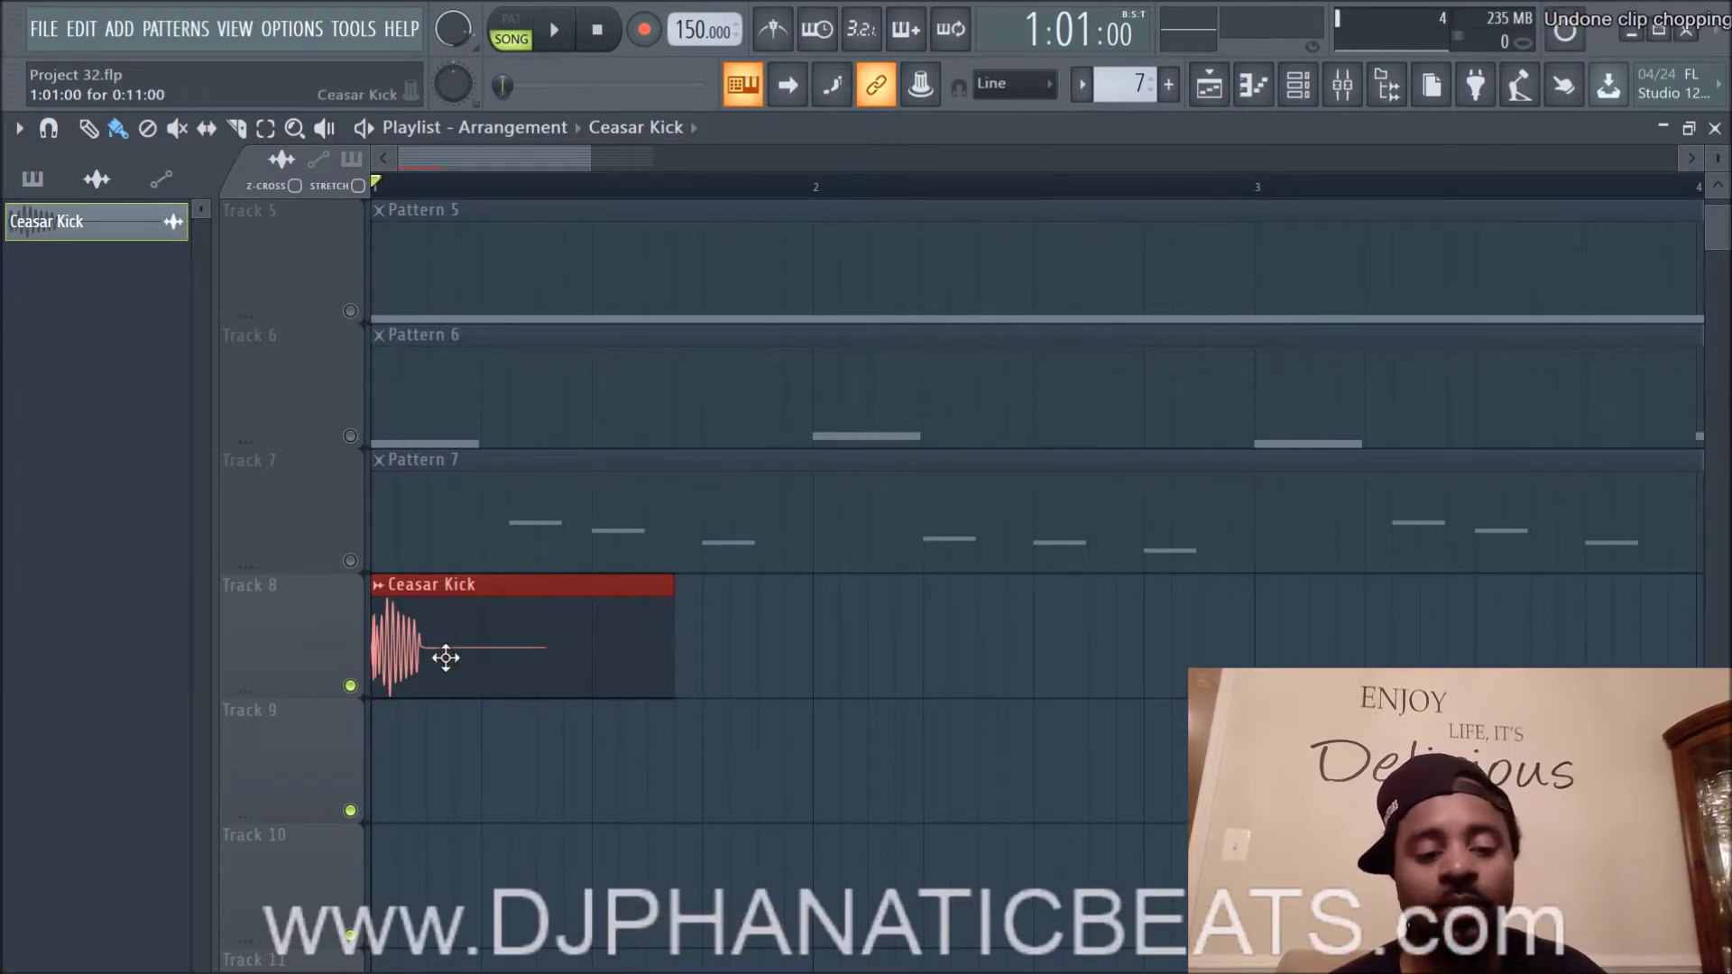
Step: Chop the 11-step Ceasar Kick clip with the repeating 1/4 loop and play the resulting kicks
{"action": "left_click", "coordinate": [377, 584]}
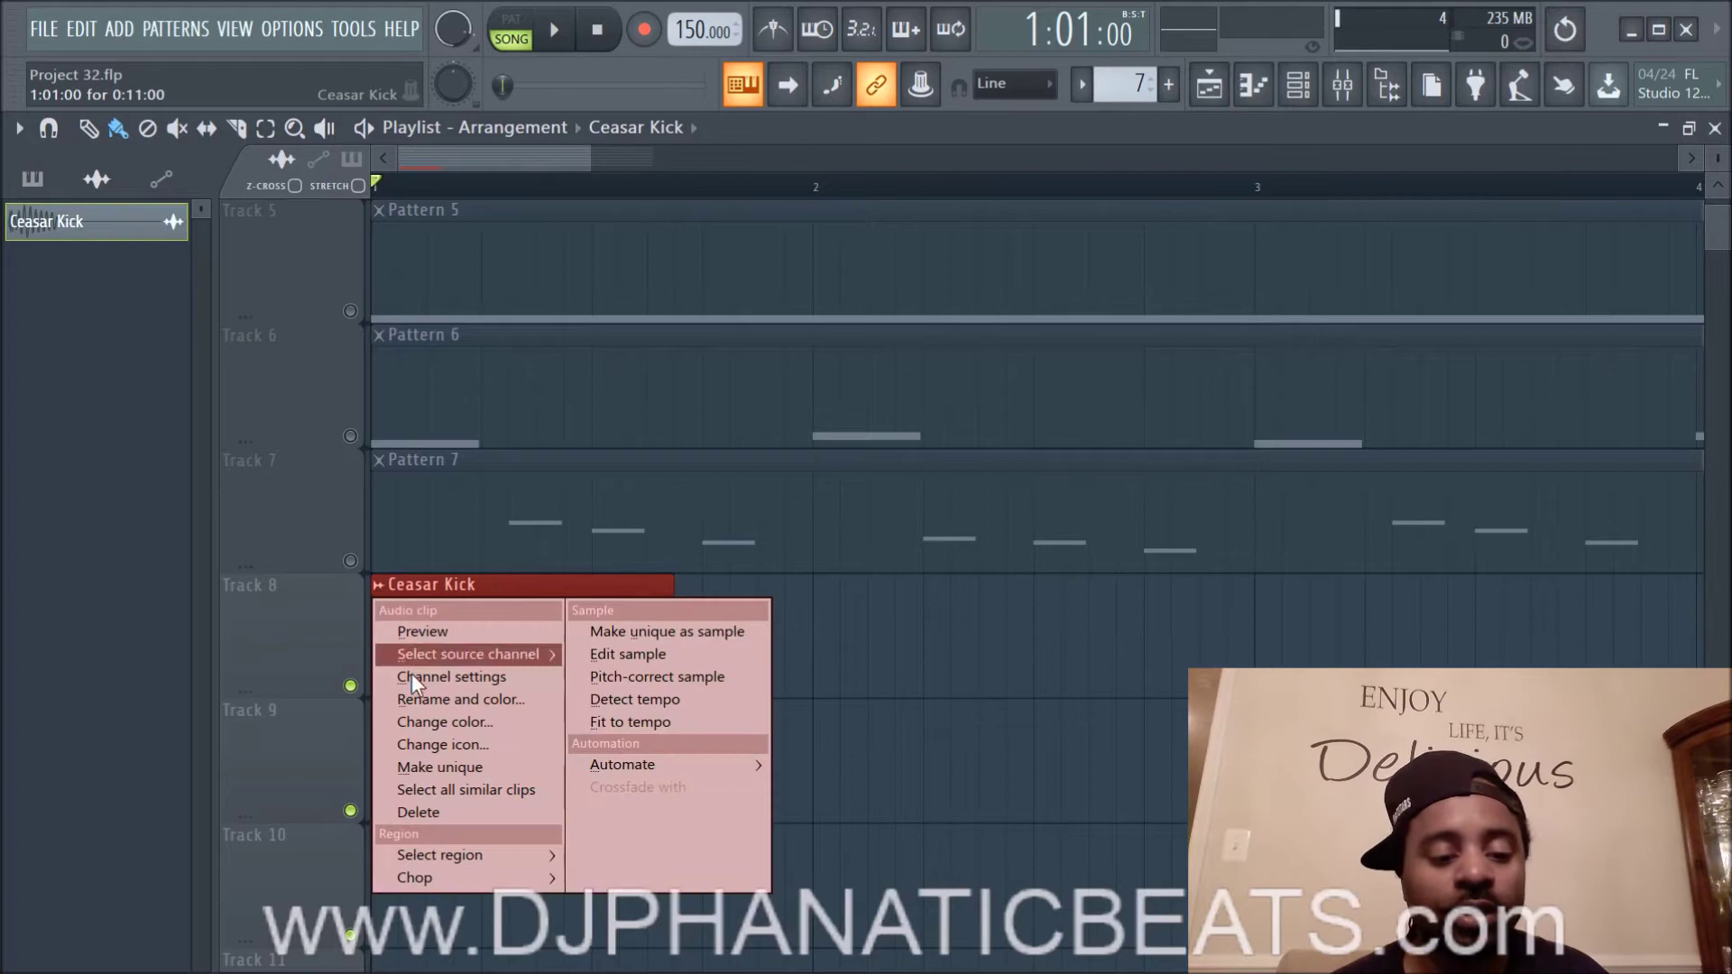
{"action": "mouse_move", "coordinate": [550, 877]}
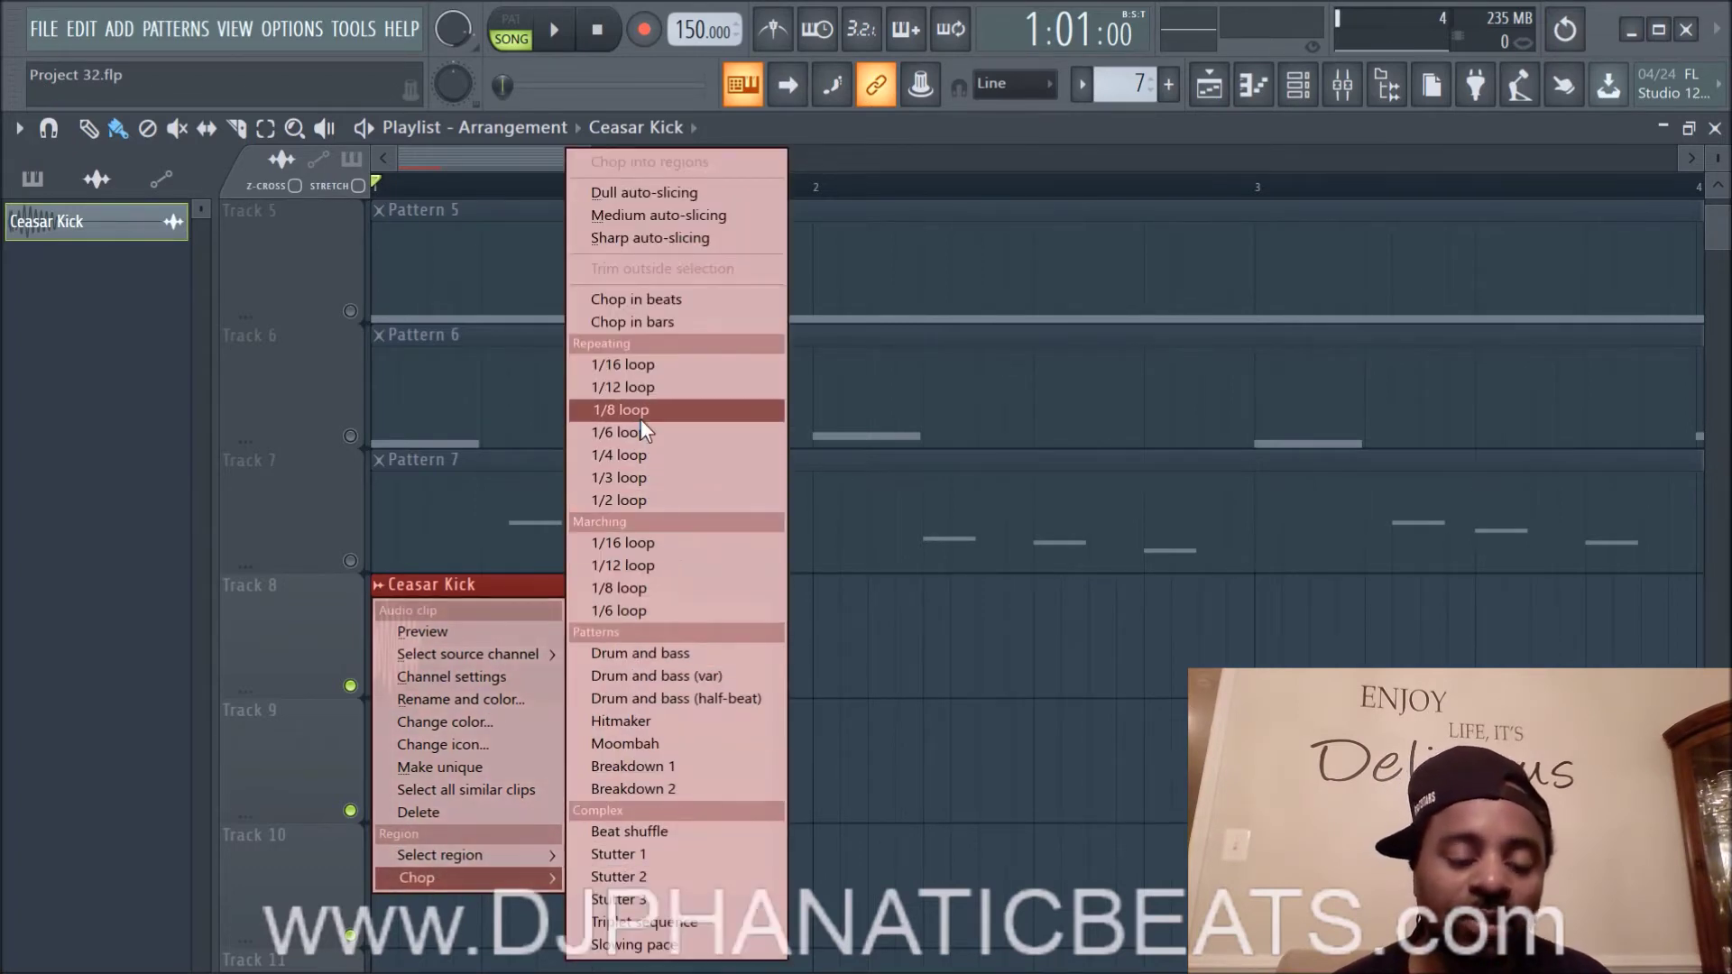
{"action": "left_click", "coordinate": [640, 455]}
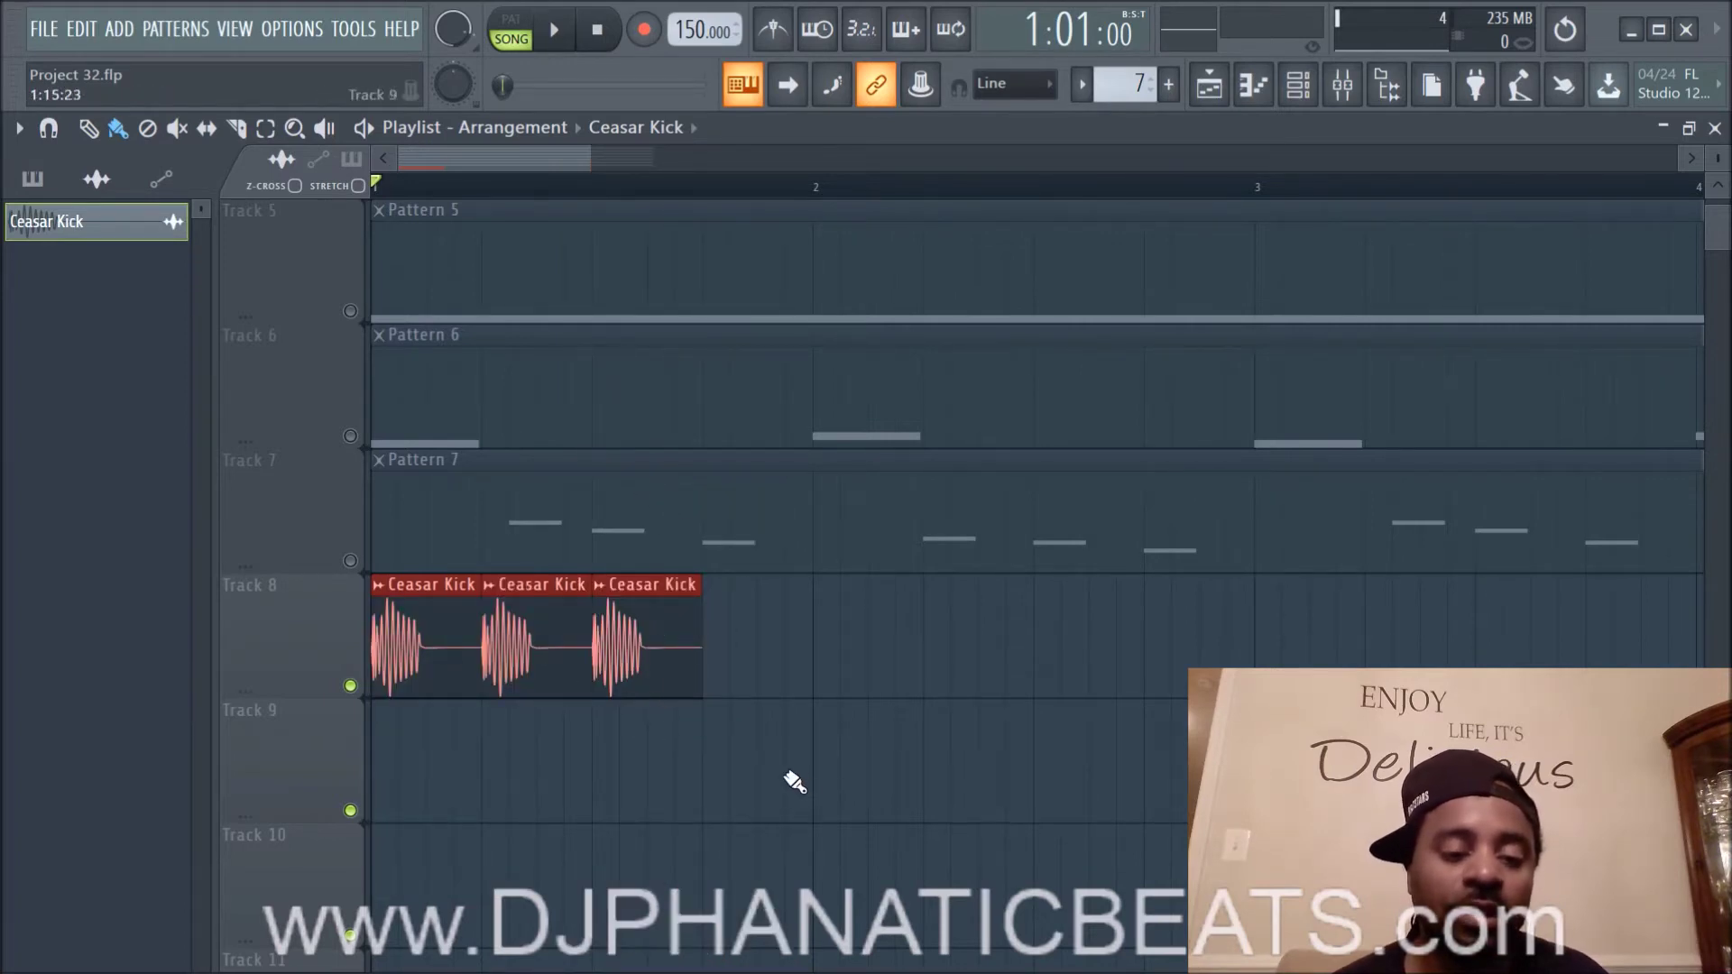
{"action": "key", "text": "space"}
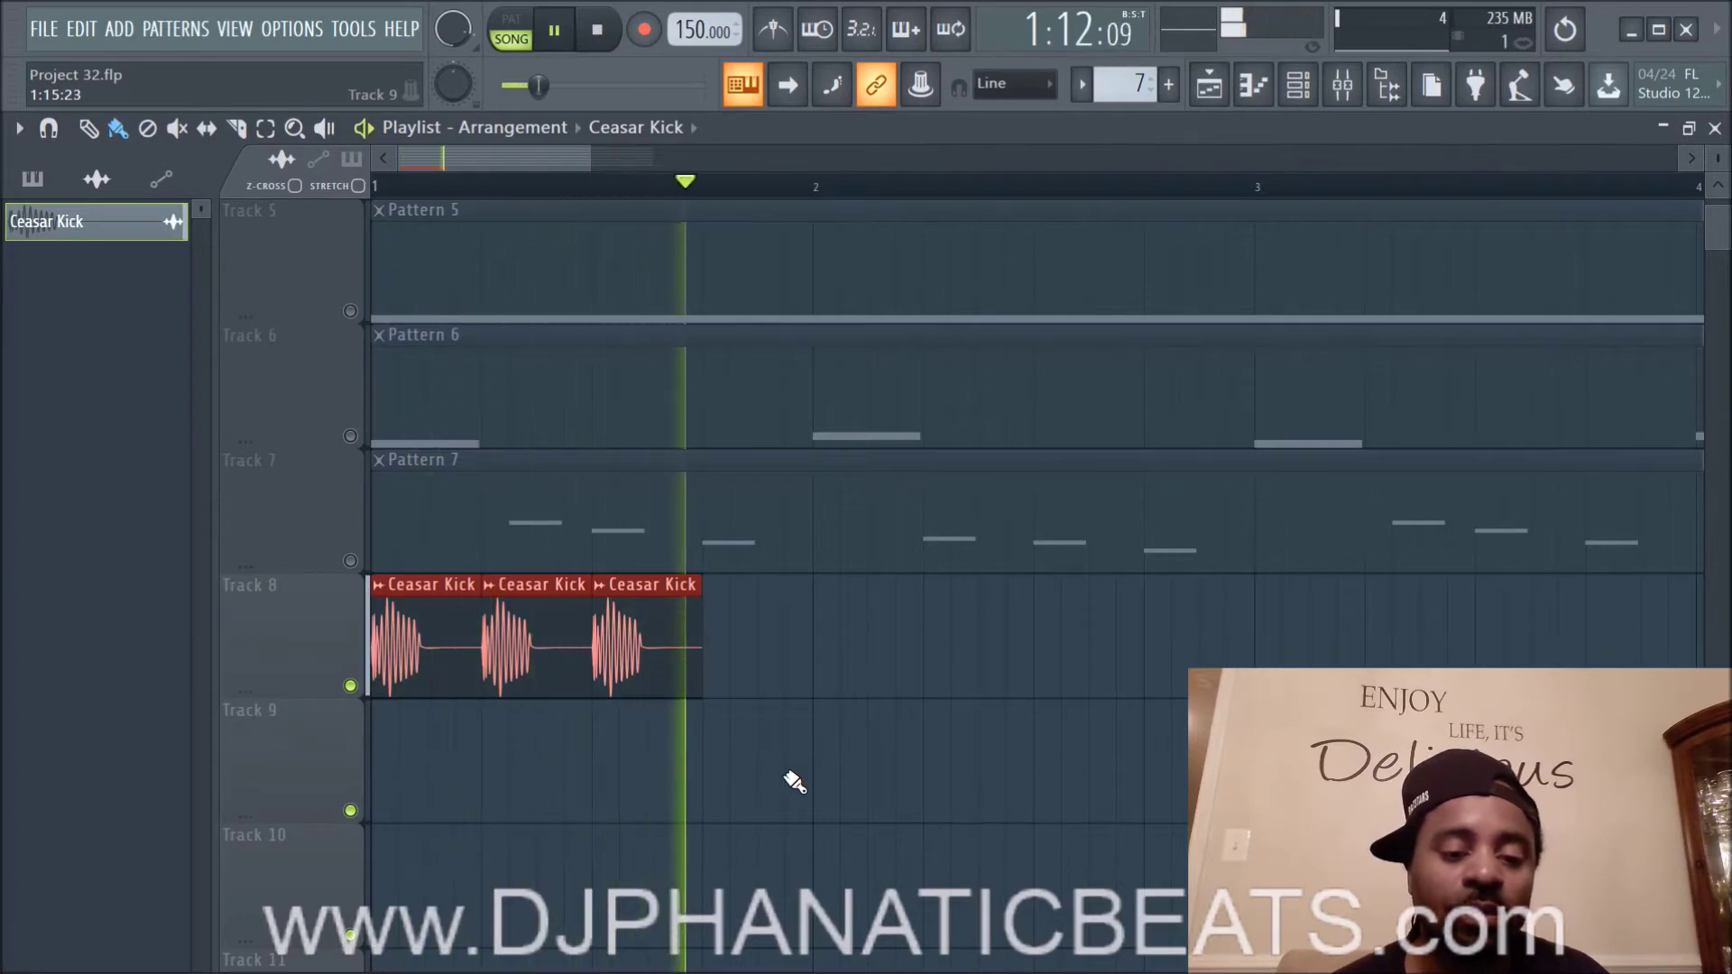
{"action": "key", "text": "space"}
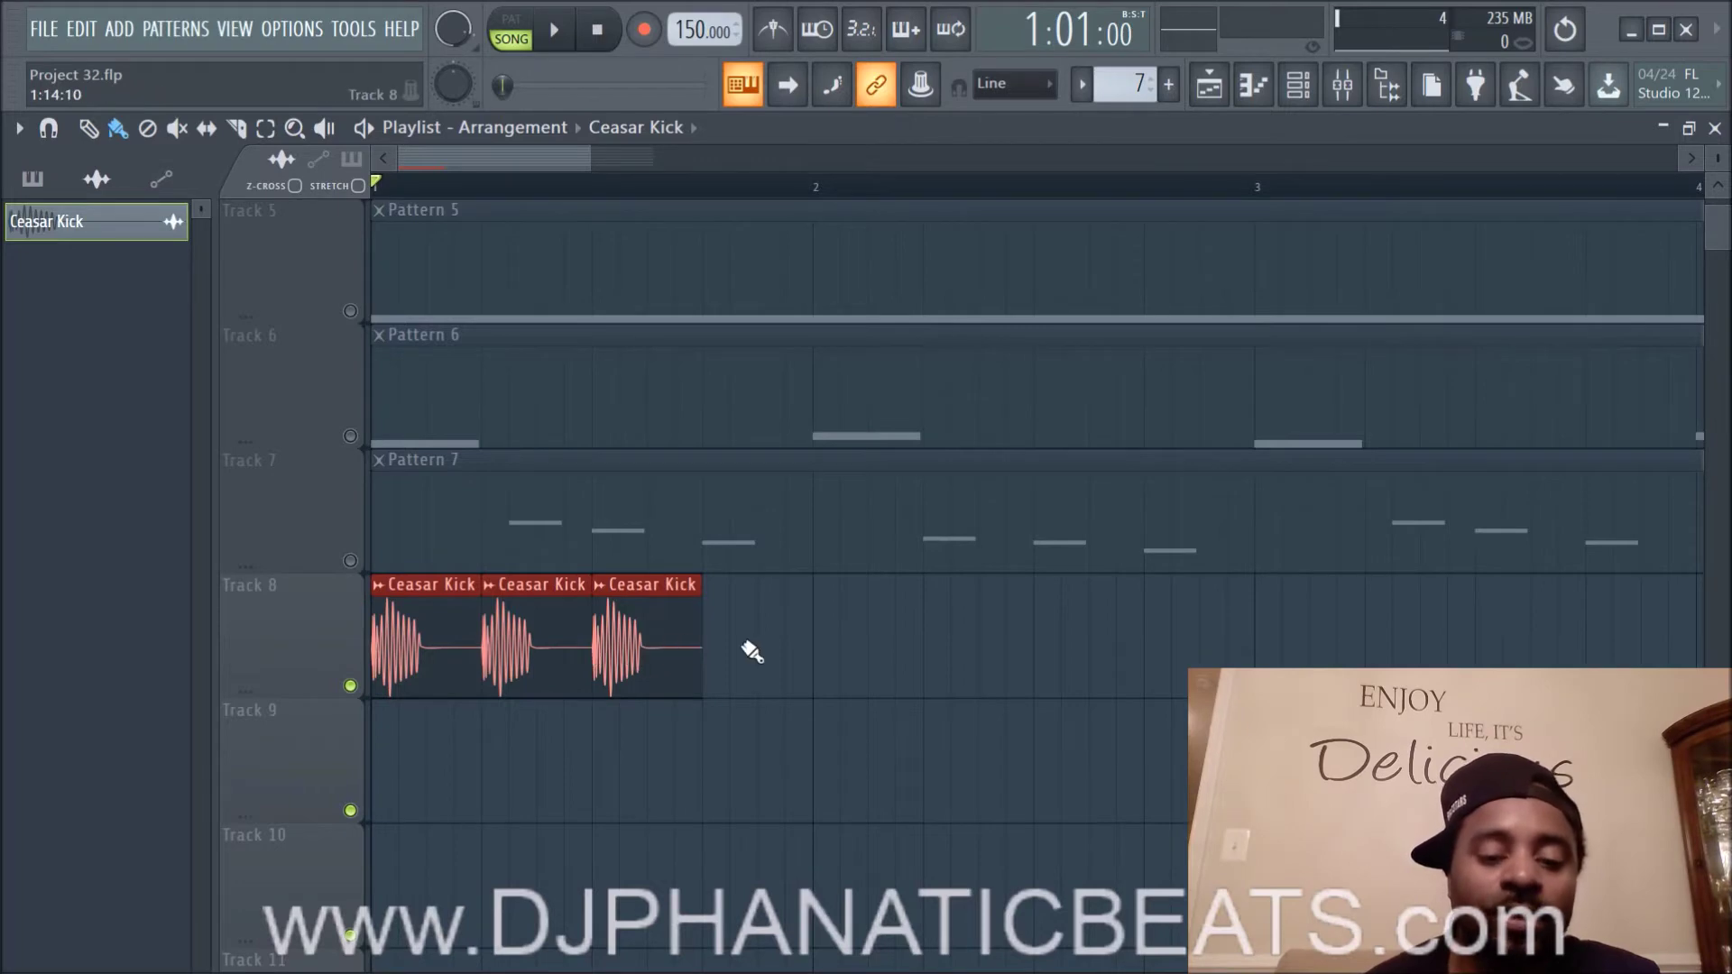
Step: Delete all three chopped Ceasar Kick pieces from Track 8
{"action": "right_click", "coordinate": [640, 655]}
{"action": "right_click", "coordinate": [528, 662]}
{"action": "right_click", "coordinate": [433, 676]}
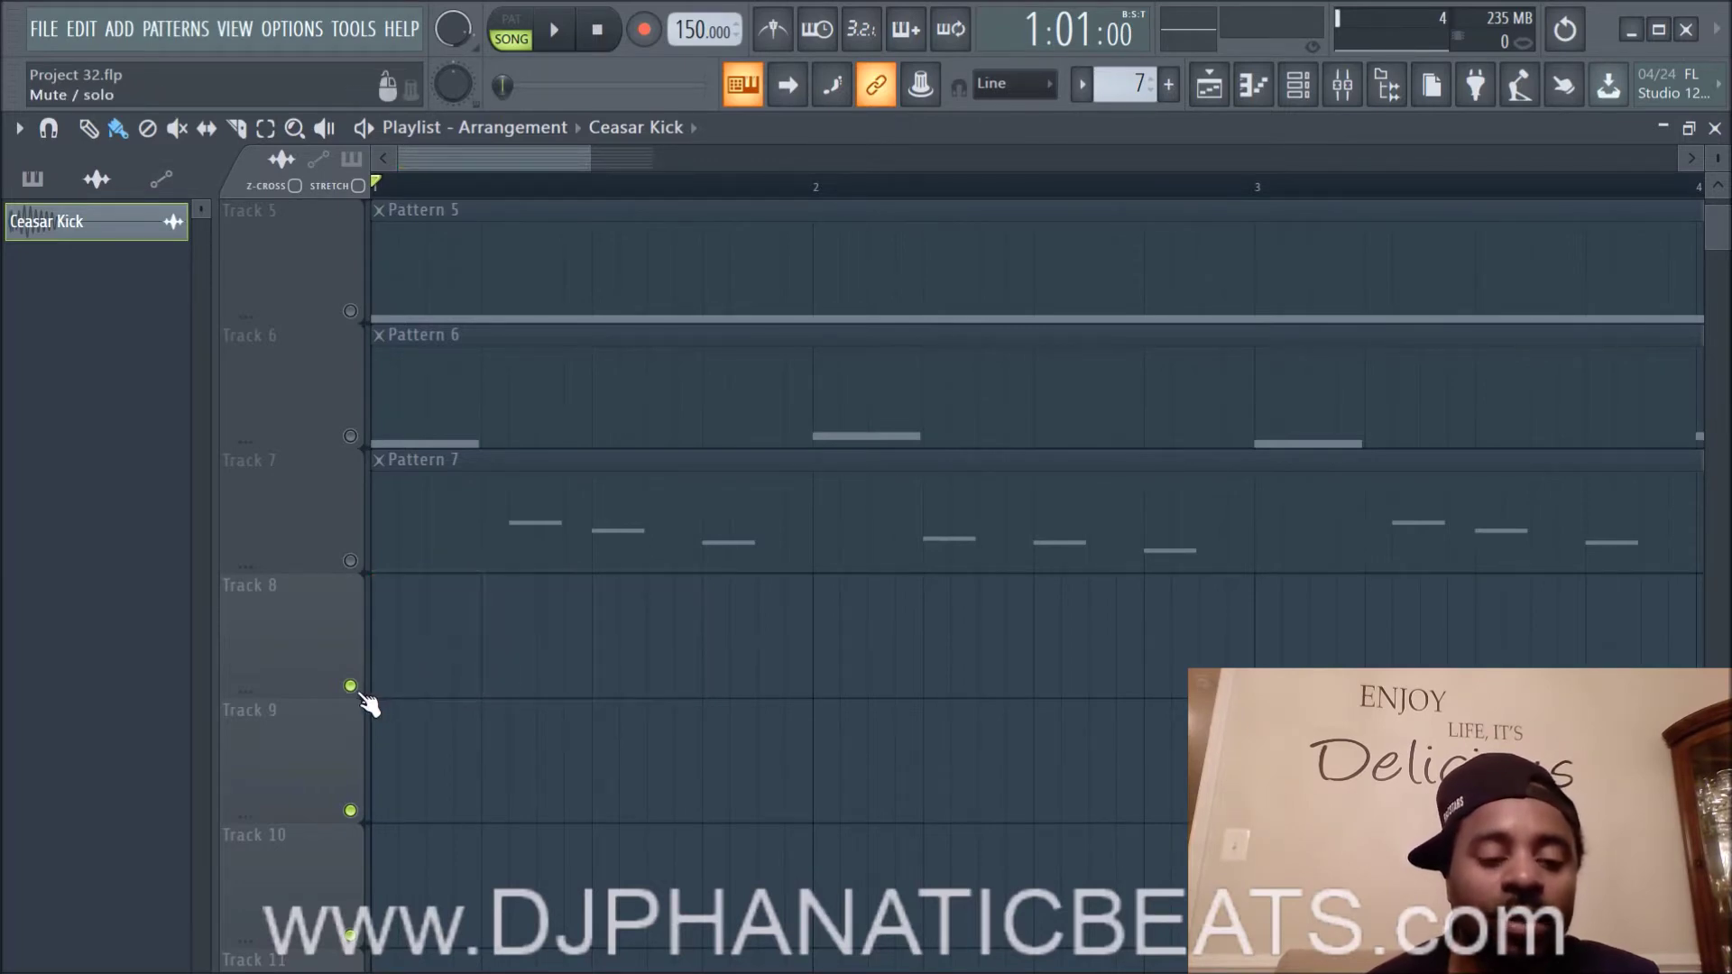
Step: Unmute Tracks 1 through 7 so that Patterns 1 to 7 are active
{"action": "scroll", "coordinate": [370, 695], "scroll_direction": "up", "scroll_amount": 4}
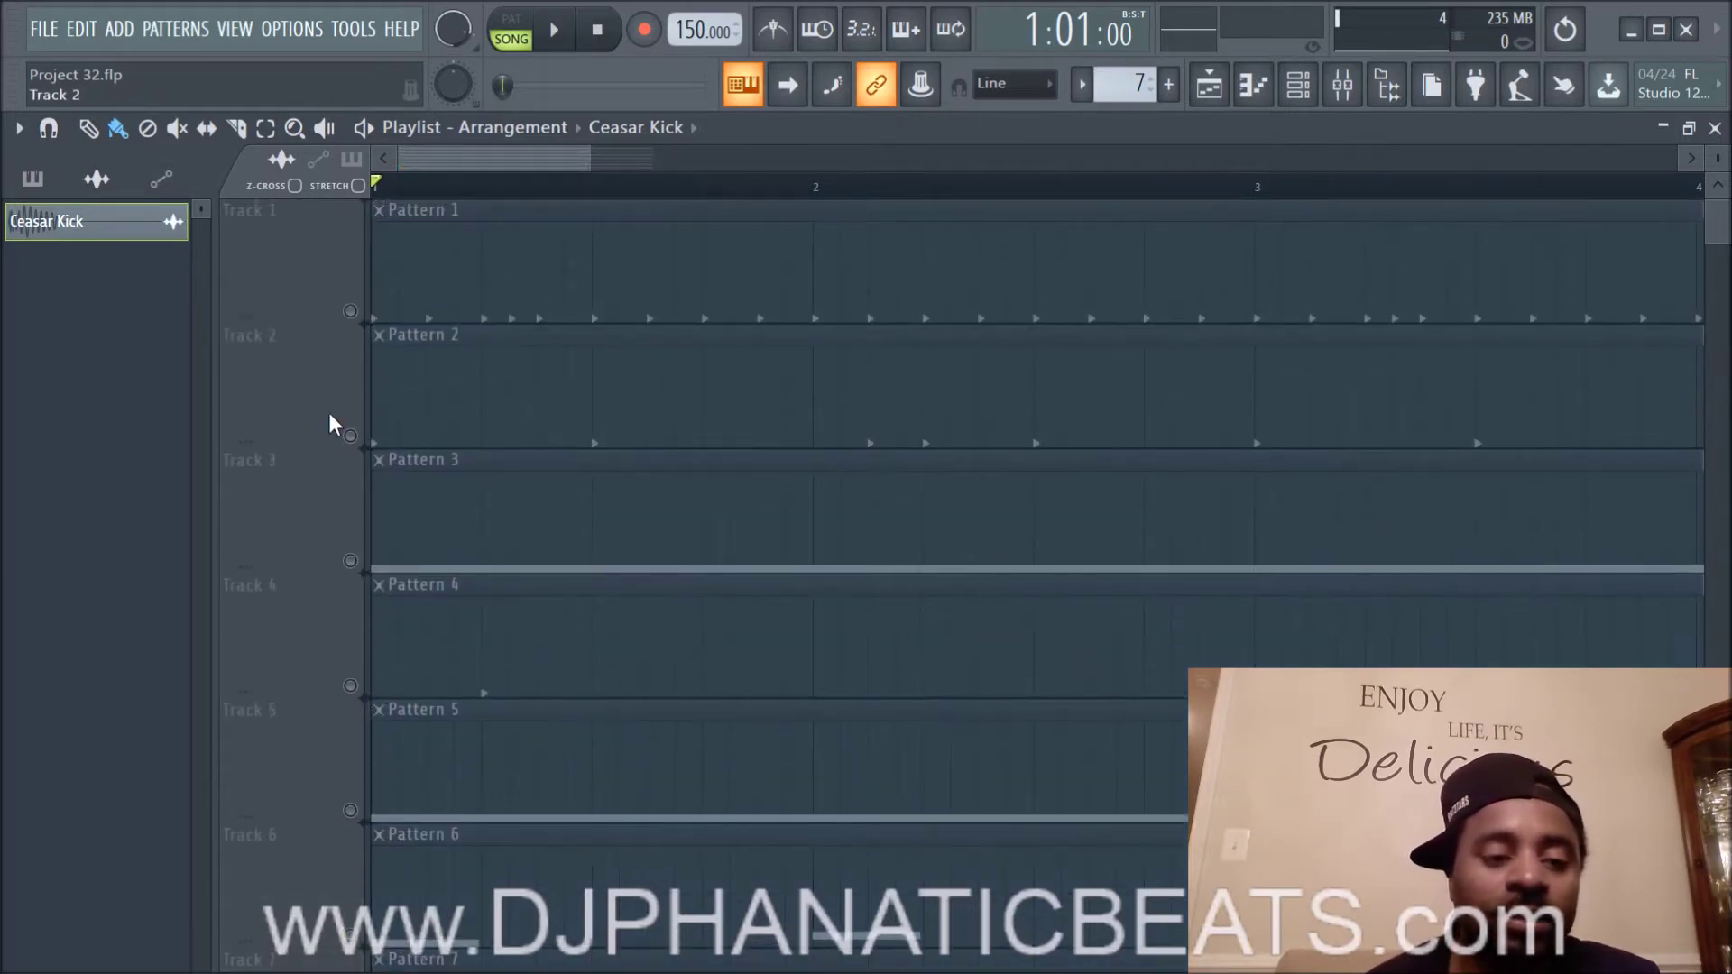
{"action": "left_click", "coordinate": [350, 311]}
{"action": "left_click", "coordinate": [351, 436]}
{"action": "left_click", "coordinate": [350, 560]}
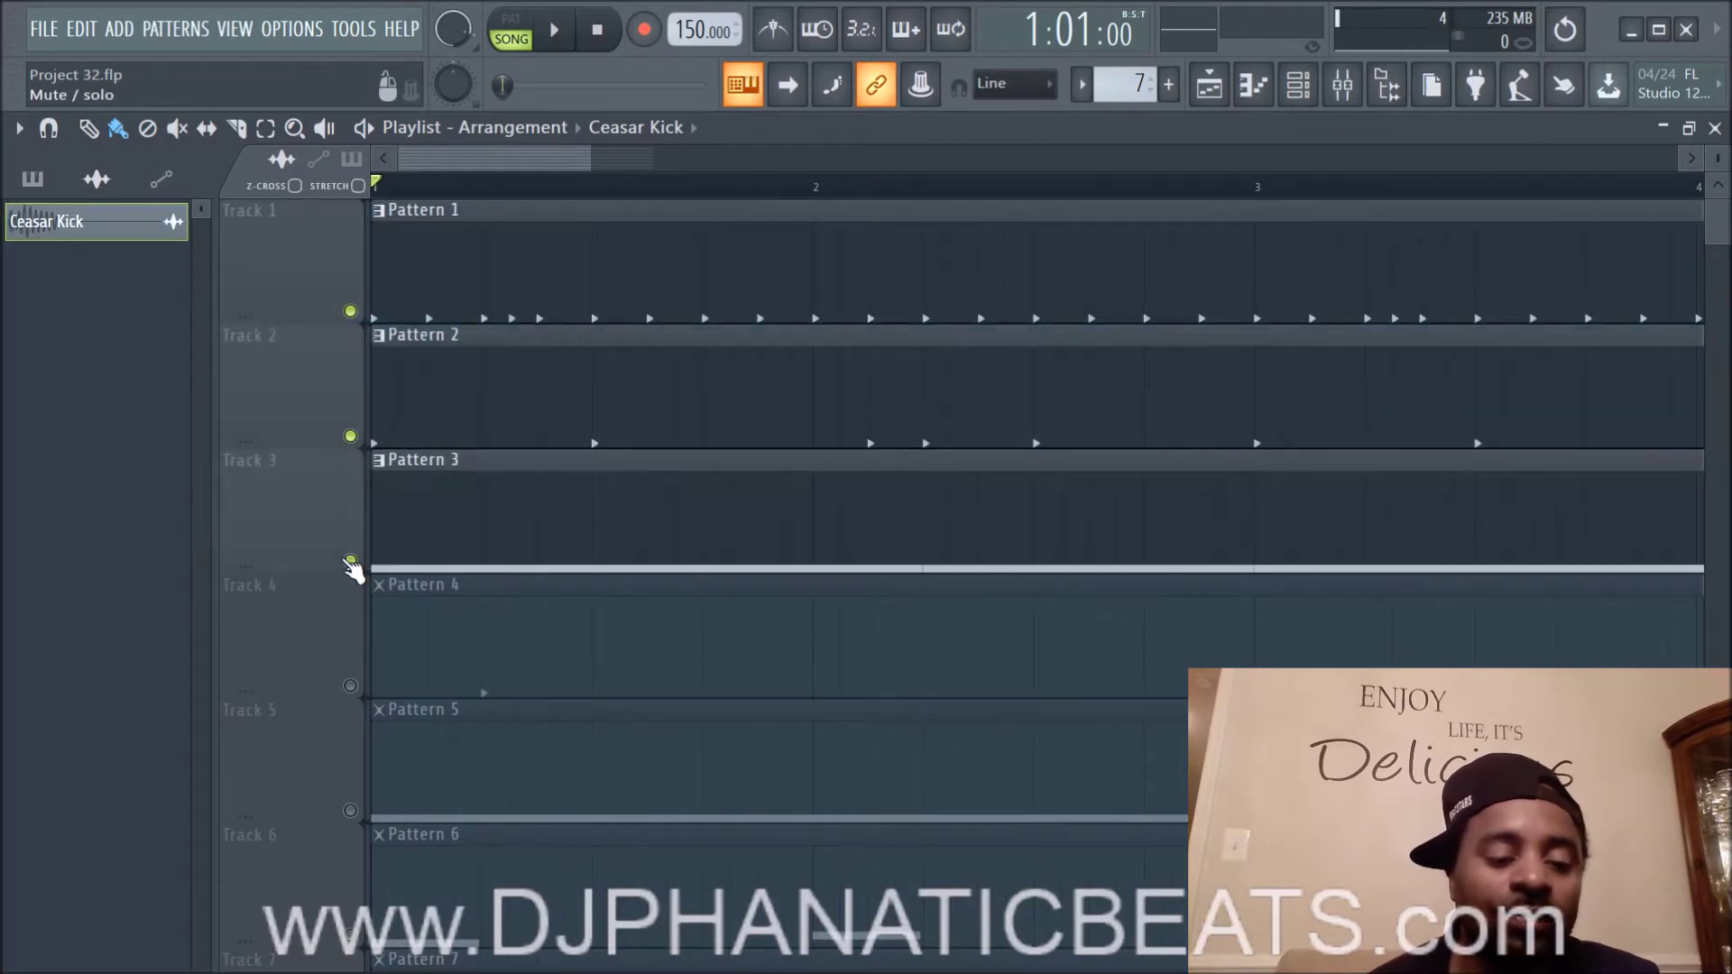
{"action": "left_click", "coordinate": [350, 686]}
{"action": "left_click", "coordinate": [350, 811]}
{"action": "scroll", "coordinate": [347, 722], "scroll_direction": "down", "scroll_amount": 2}
{"action": "left_click", "coordinate": [350, 685]}
{"action": "left_click", "coordinate": [350, 811]}
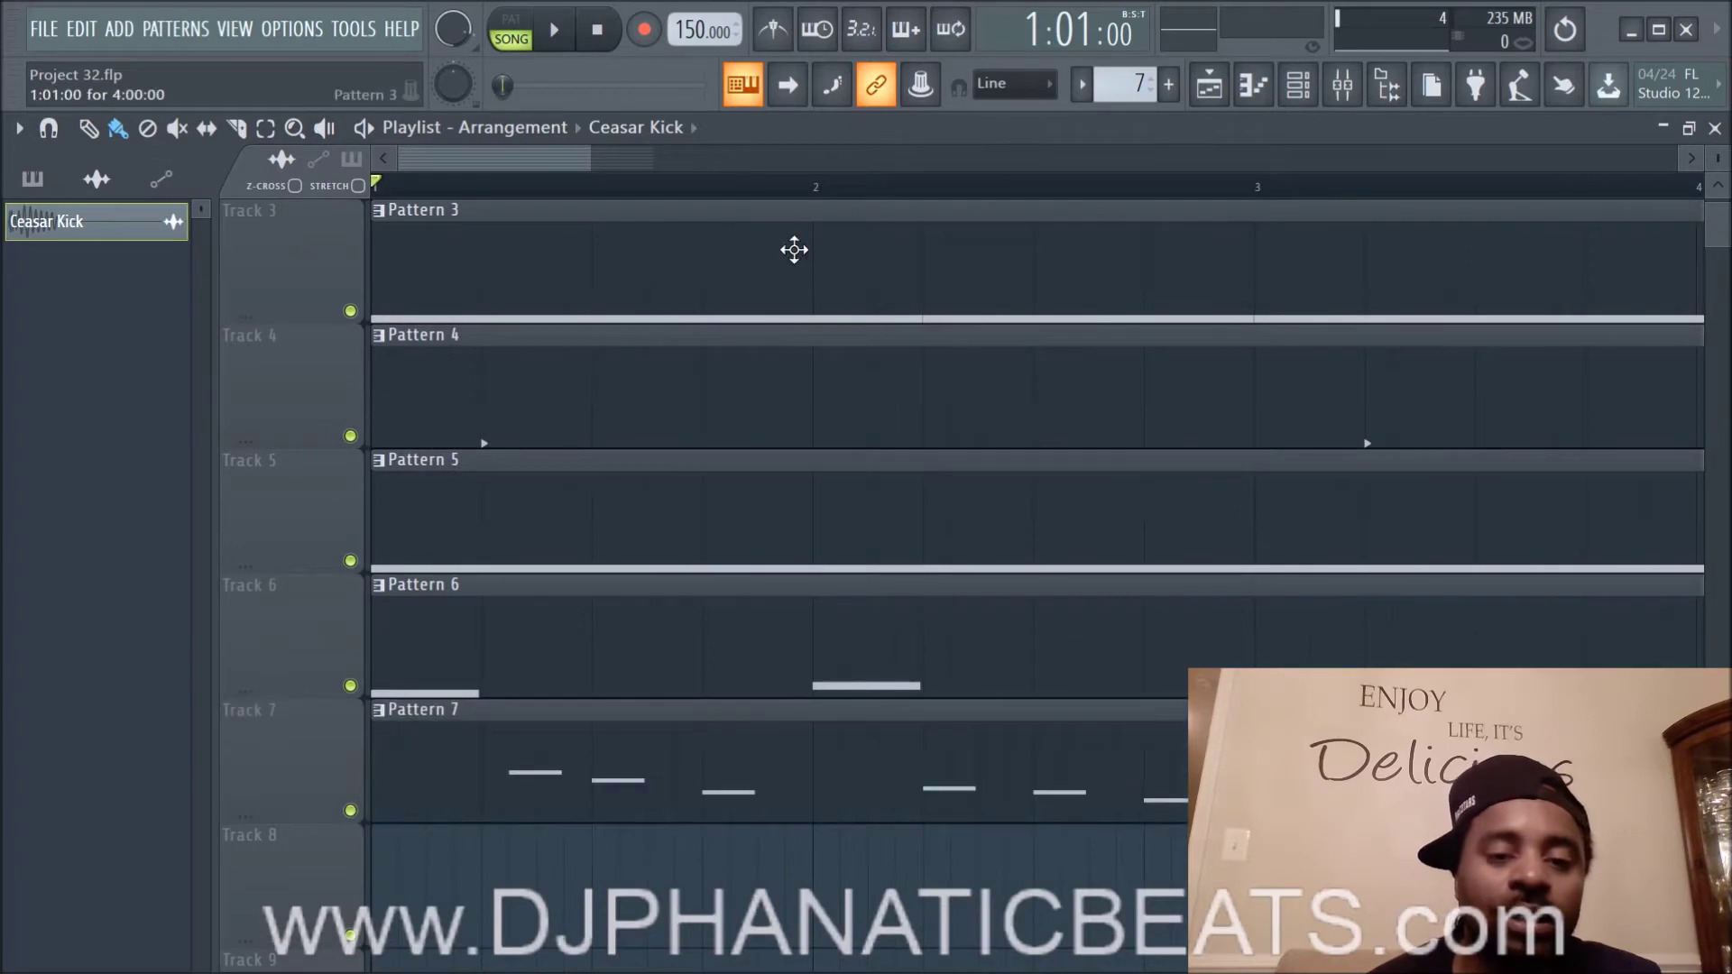
Step: Play the full arrangement with all seven patterns from the start of bar 1, and stop playback
{"action": "scroll", "coordinate": [785, 185], "scroll_direction": "down", "scroll_amount": 2}
{"action": "scroll", "coordinate": [792, 194], "scroll_direction": "right", "scroll_amount": 2}
{"action": "scroll", "coordinate": [1349, 522], "scroll_direction": "up", "scroll_amount": 2}
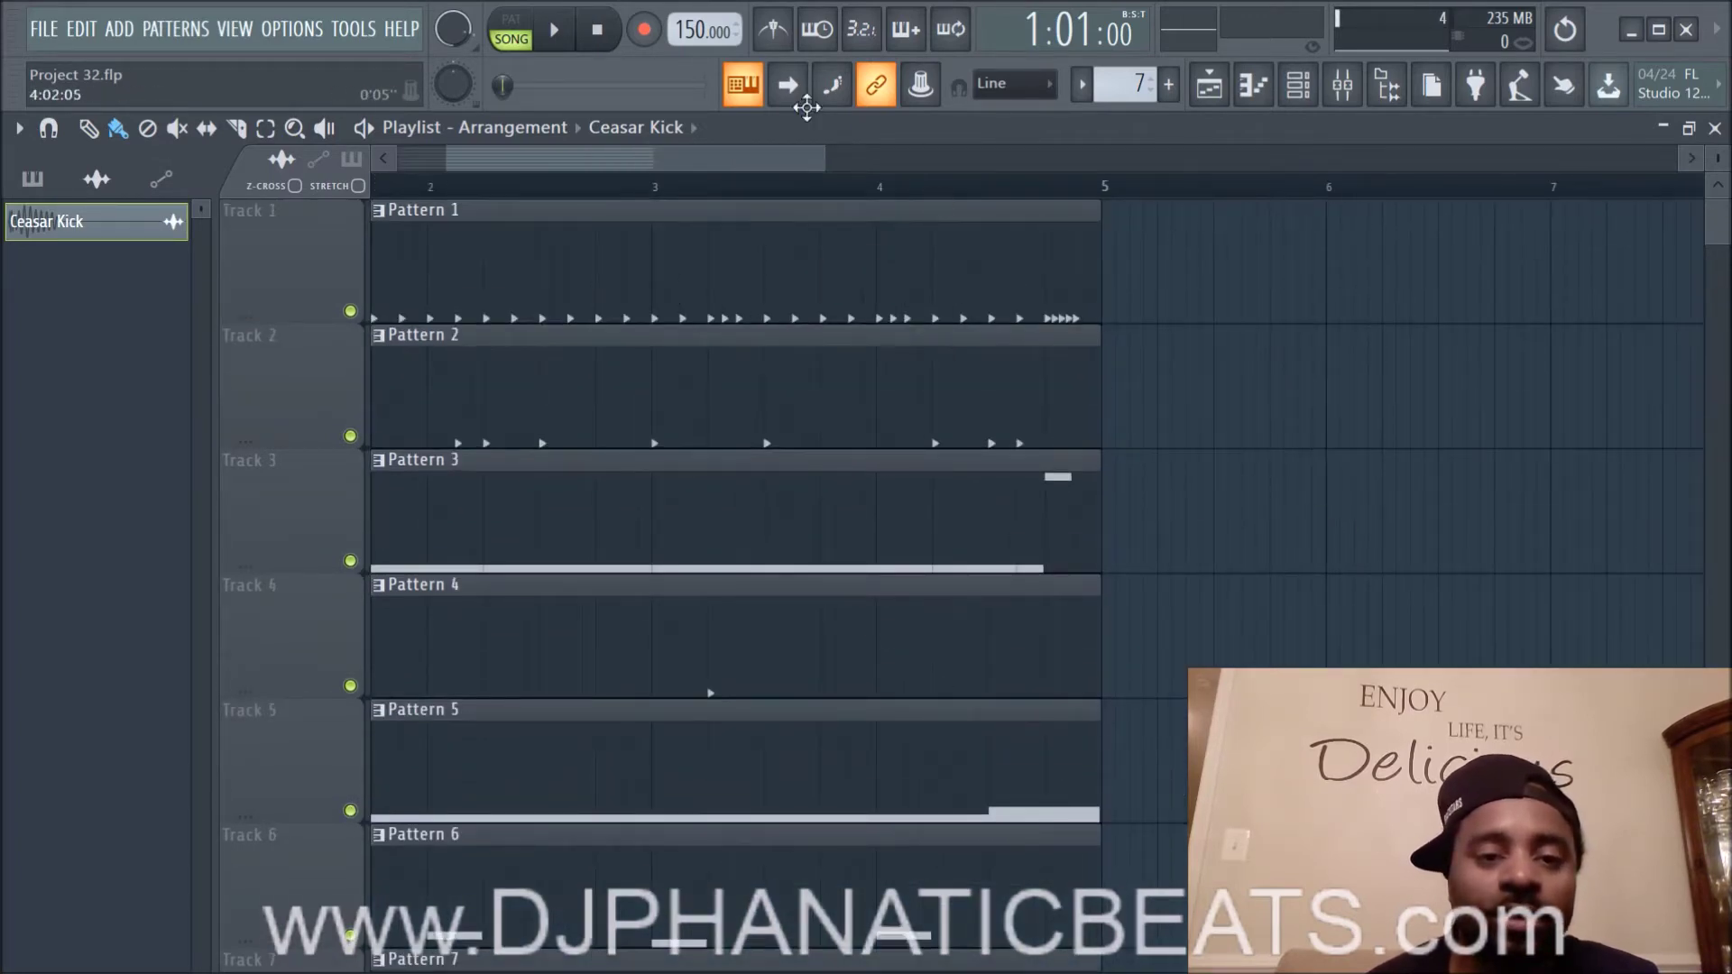
{"action": "left_click", "coordinate": [554, 30]}
{"action": "scroll", "coordinate": [774, 541], "scroll_direction": "down", "scroll_amount": 4}
{"action": "scroll", "coordinate": [774, 550], "scroll_direction": "up", "scroll_amount": 4}
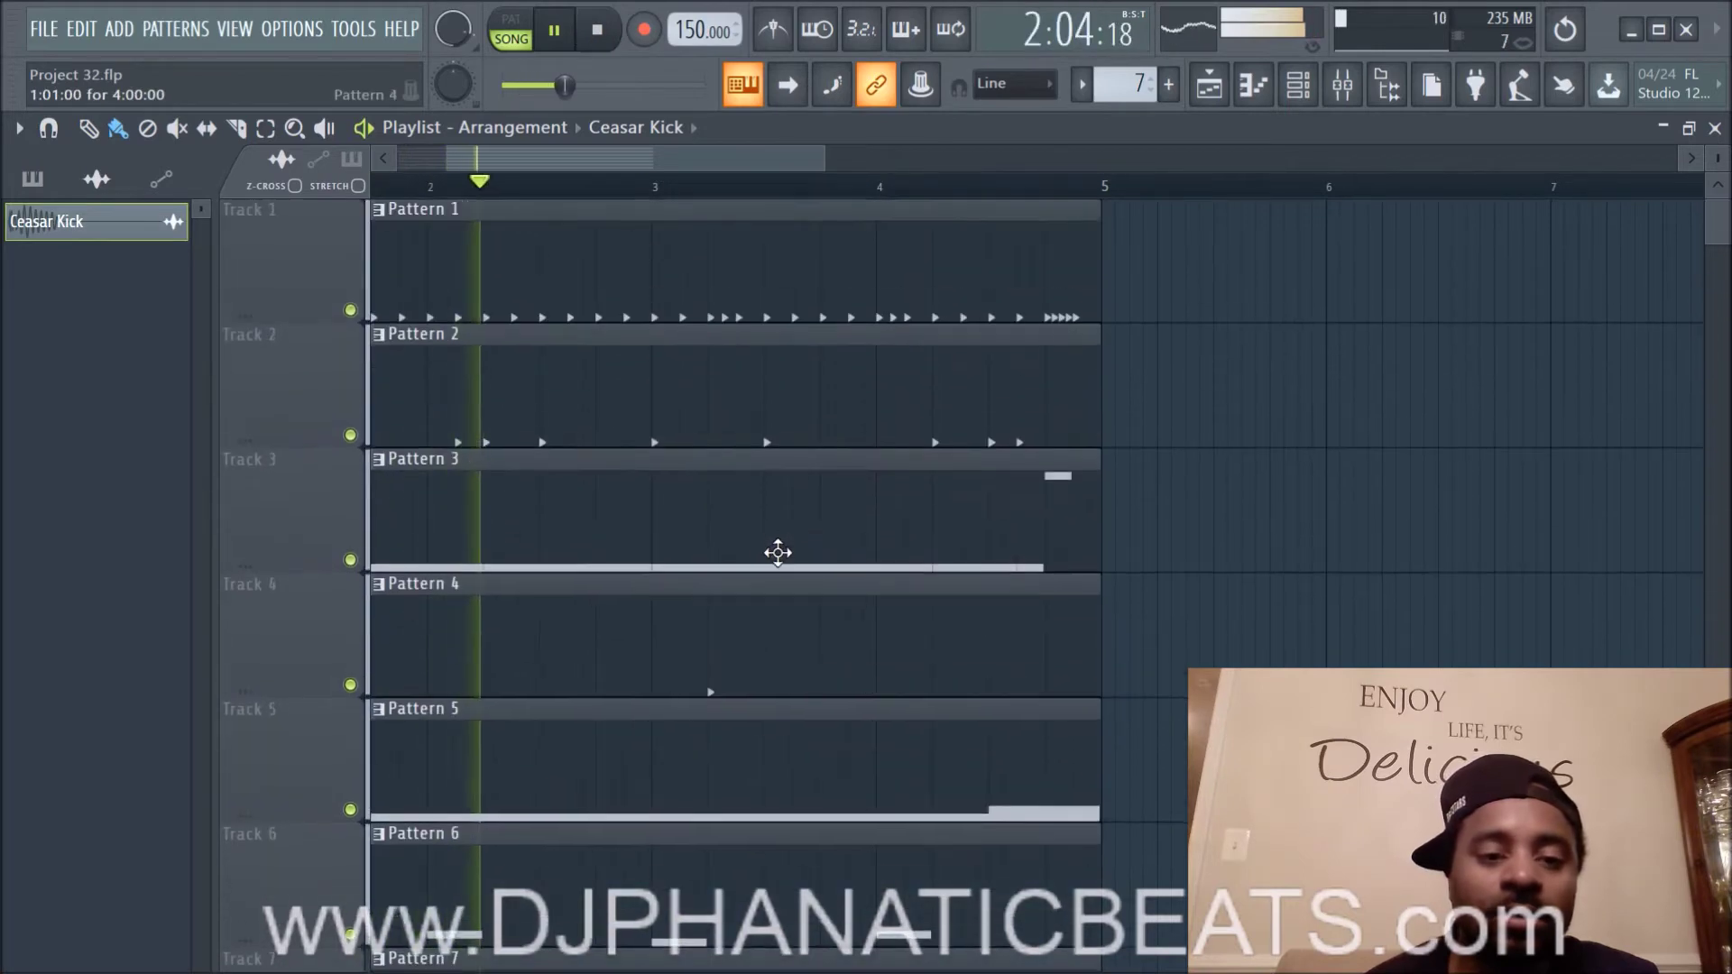
{"action": "left_click", "coordinate": [603, 32]}
Step: Clone the current playlist arrangement under the name Arrangement_2
{"action": "scroll", "coordinate": [869, 530], "scroll_direction": "down", "scroll_amount": 2}
{"action": "scroll", "coordinate": [869, 530], "scroll_direction": "down", "scroll_amount": 1}
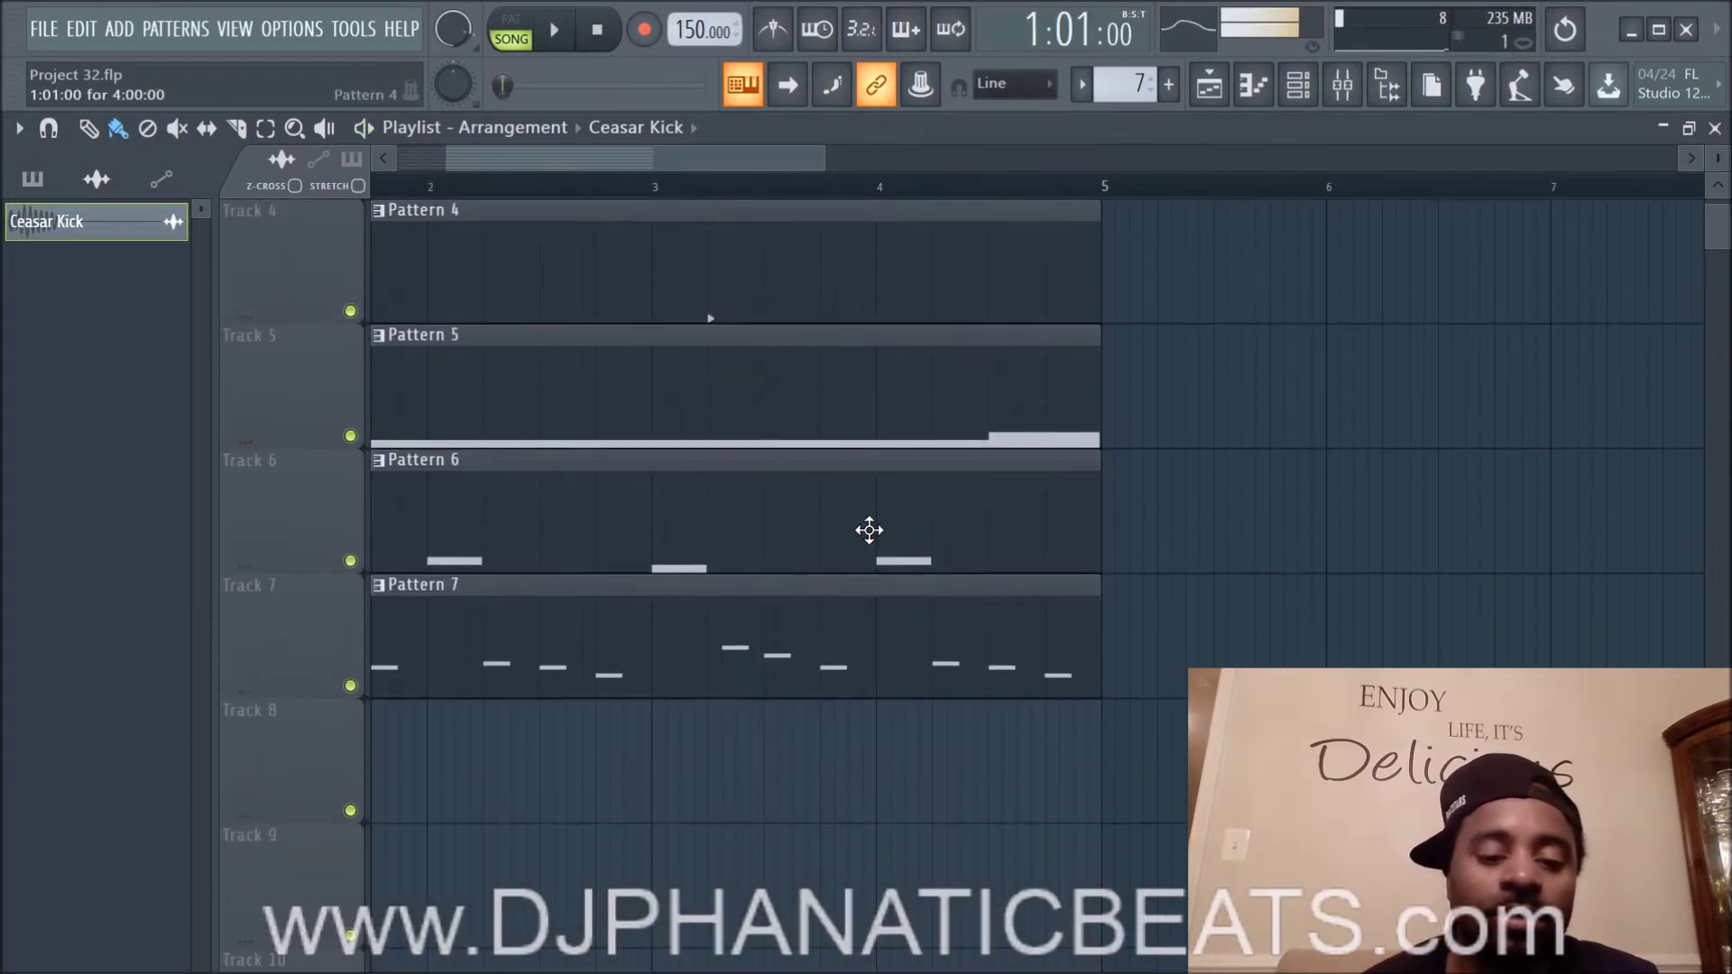
{"action": "scroll", "coordinate": [887, 550], "scroll_direction": "up", "scroll_amount": 2}
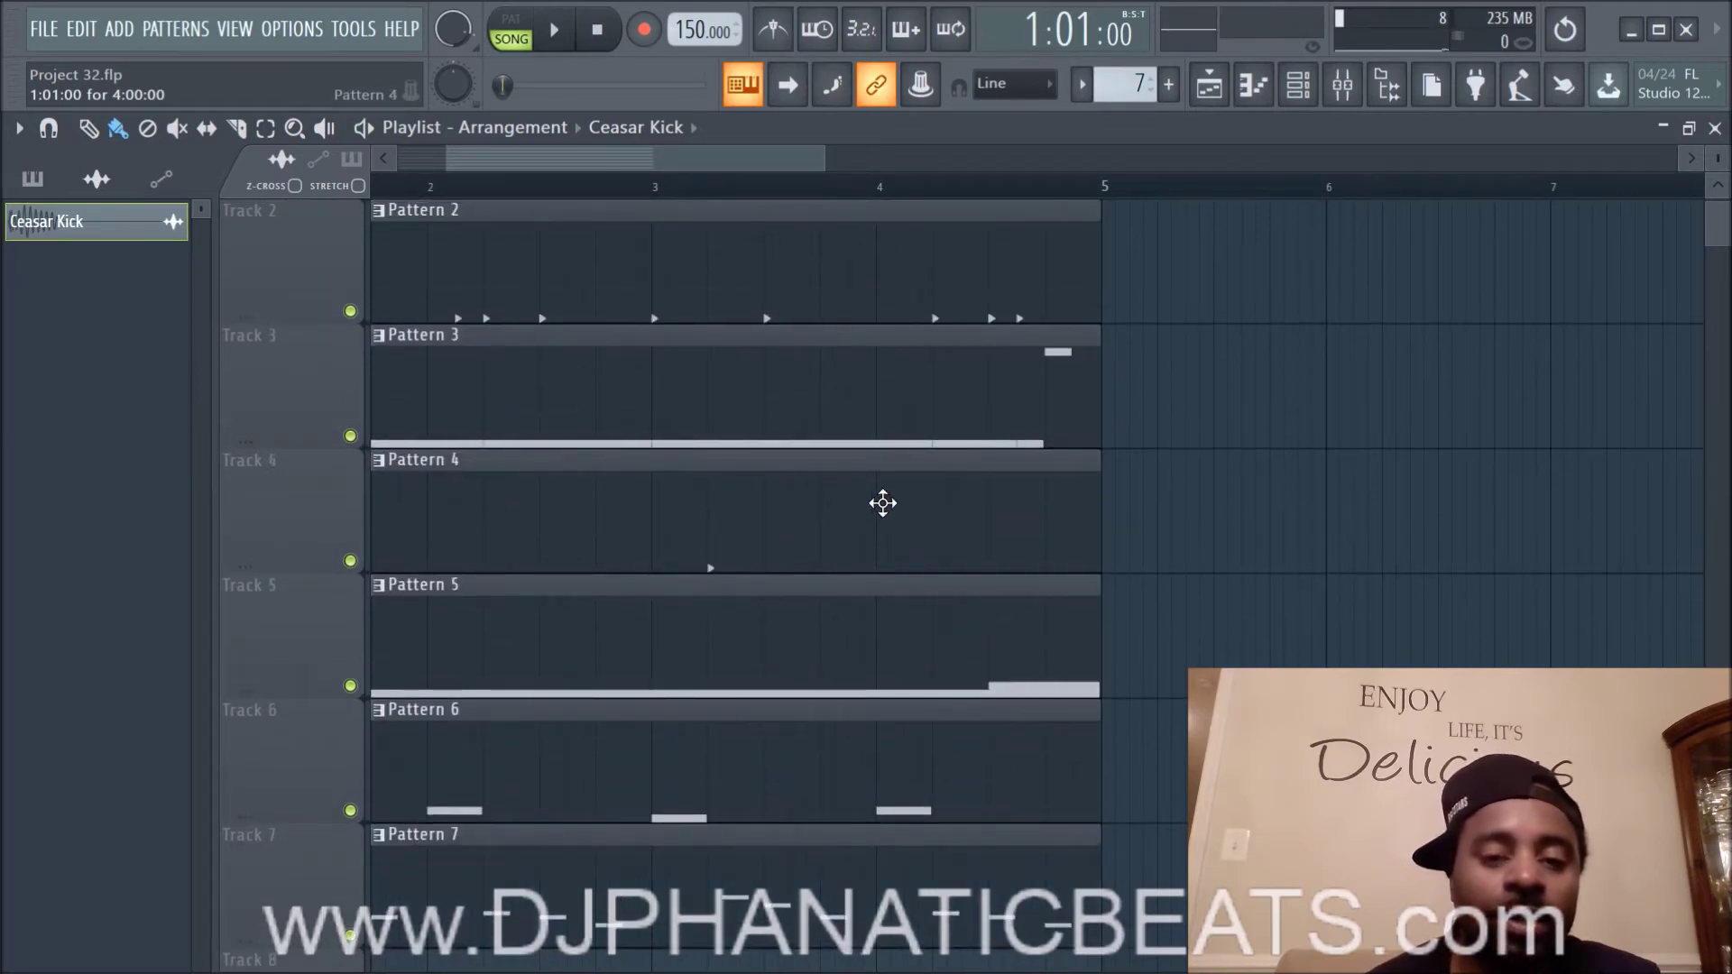
{"action": "scroll", "coordinate": [843, 194], "scroll_direction": "down", "scroll_amount": 3}
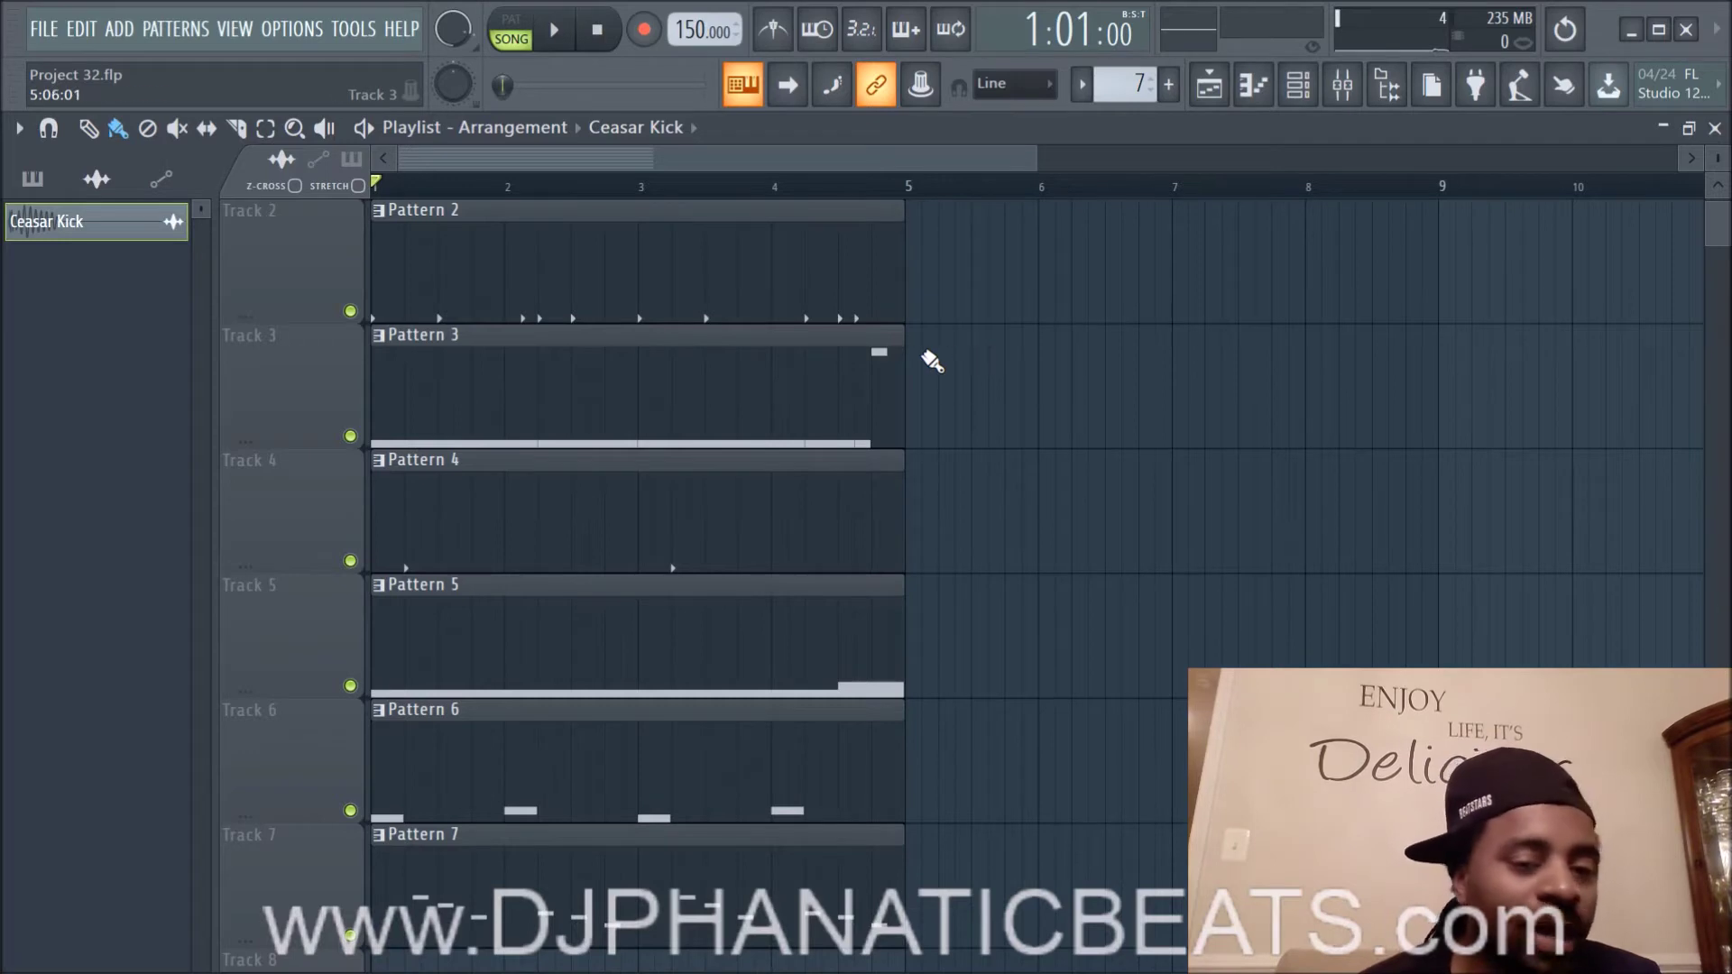
{"action": "left_click", "coordinate": [578, 132]}
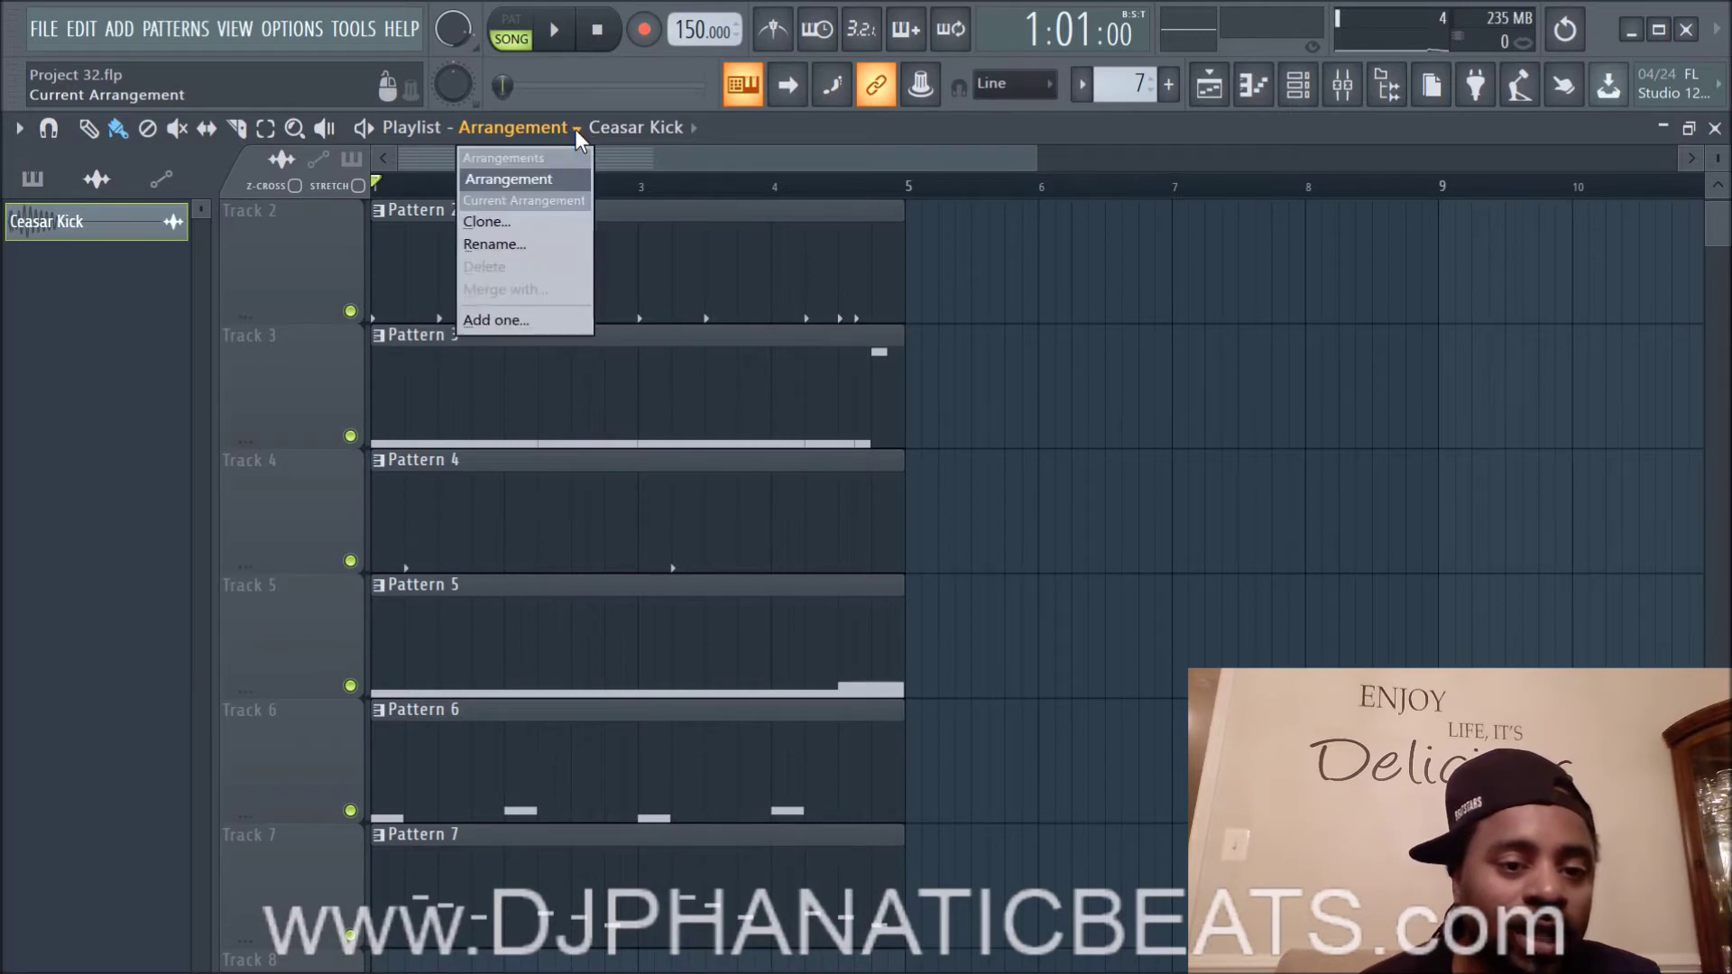
{"action": "left_click", "coordinate": [525, 222]}
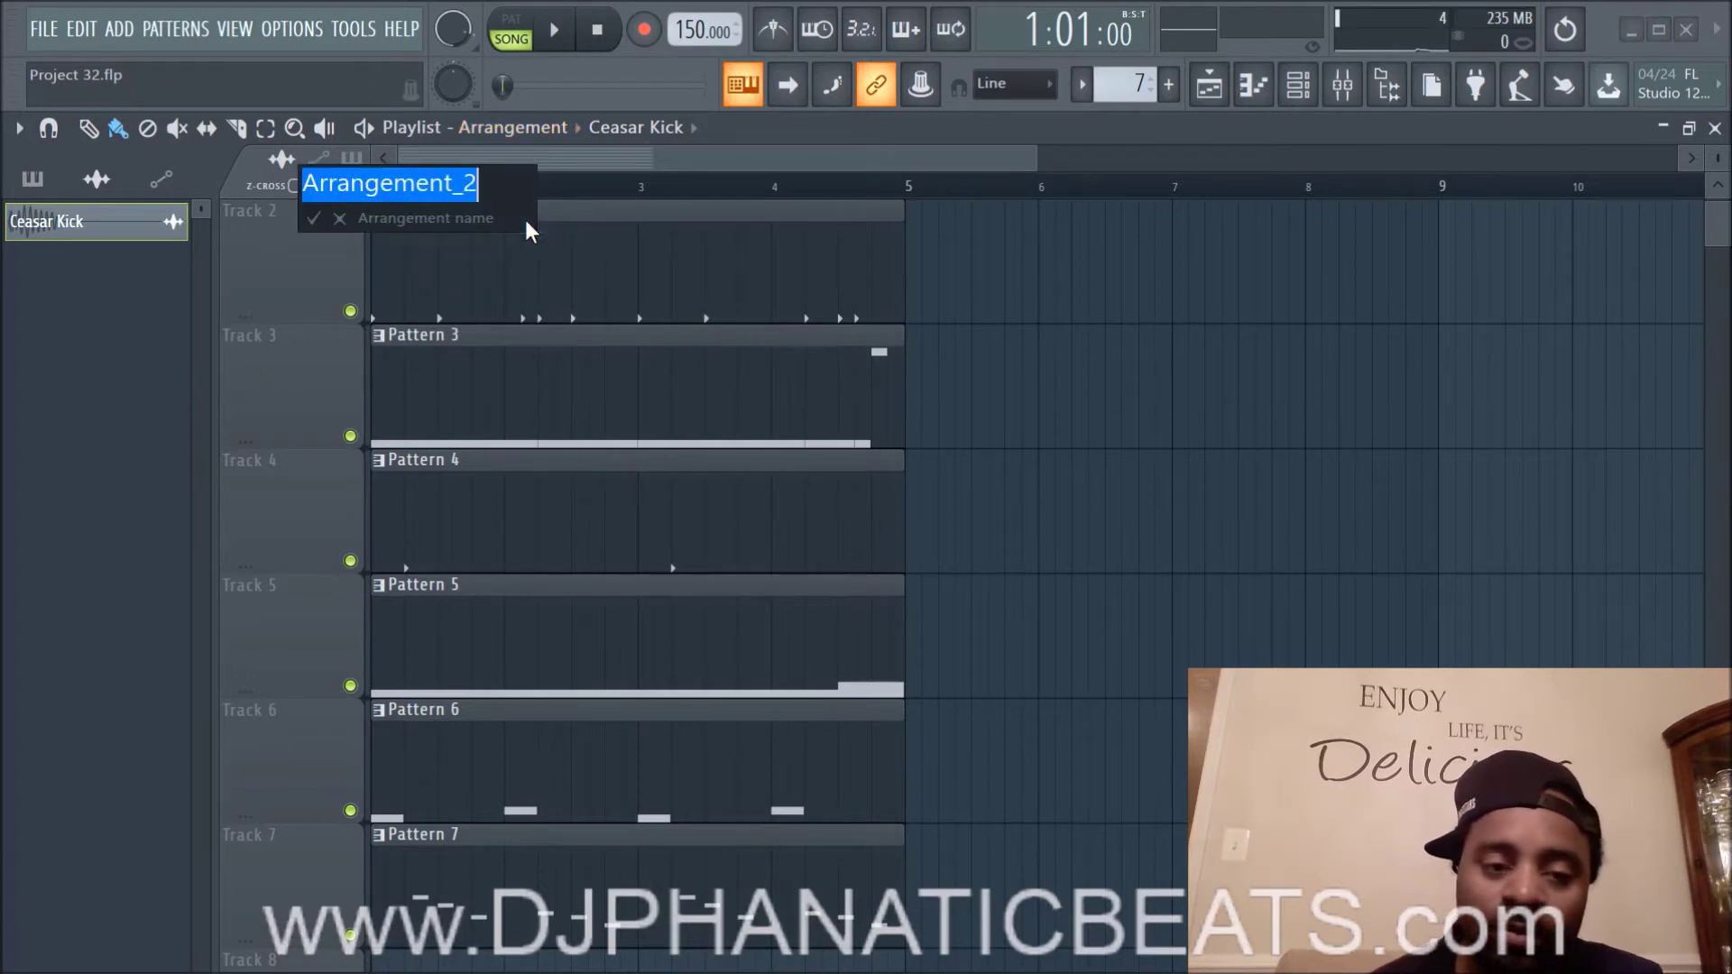
{"action": "key", "text": "Return"}
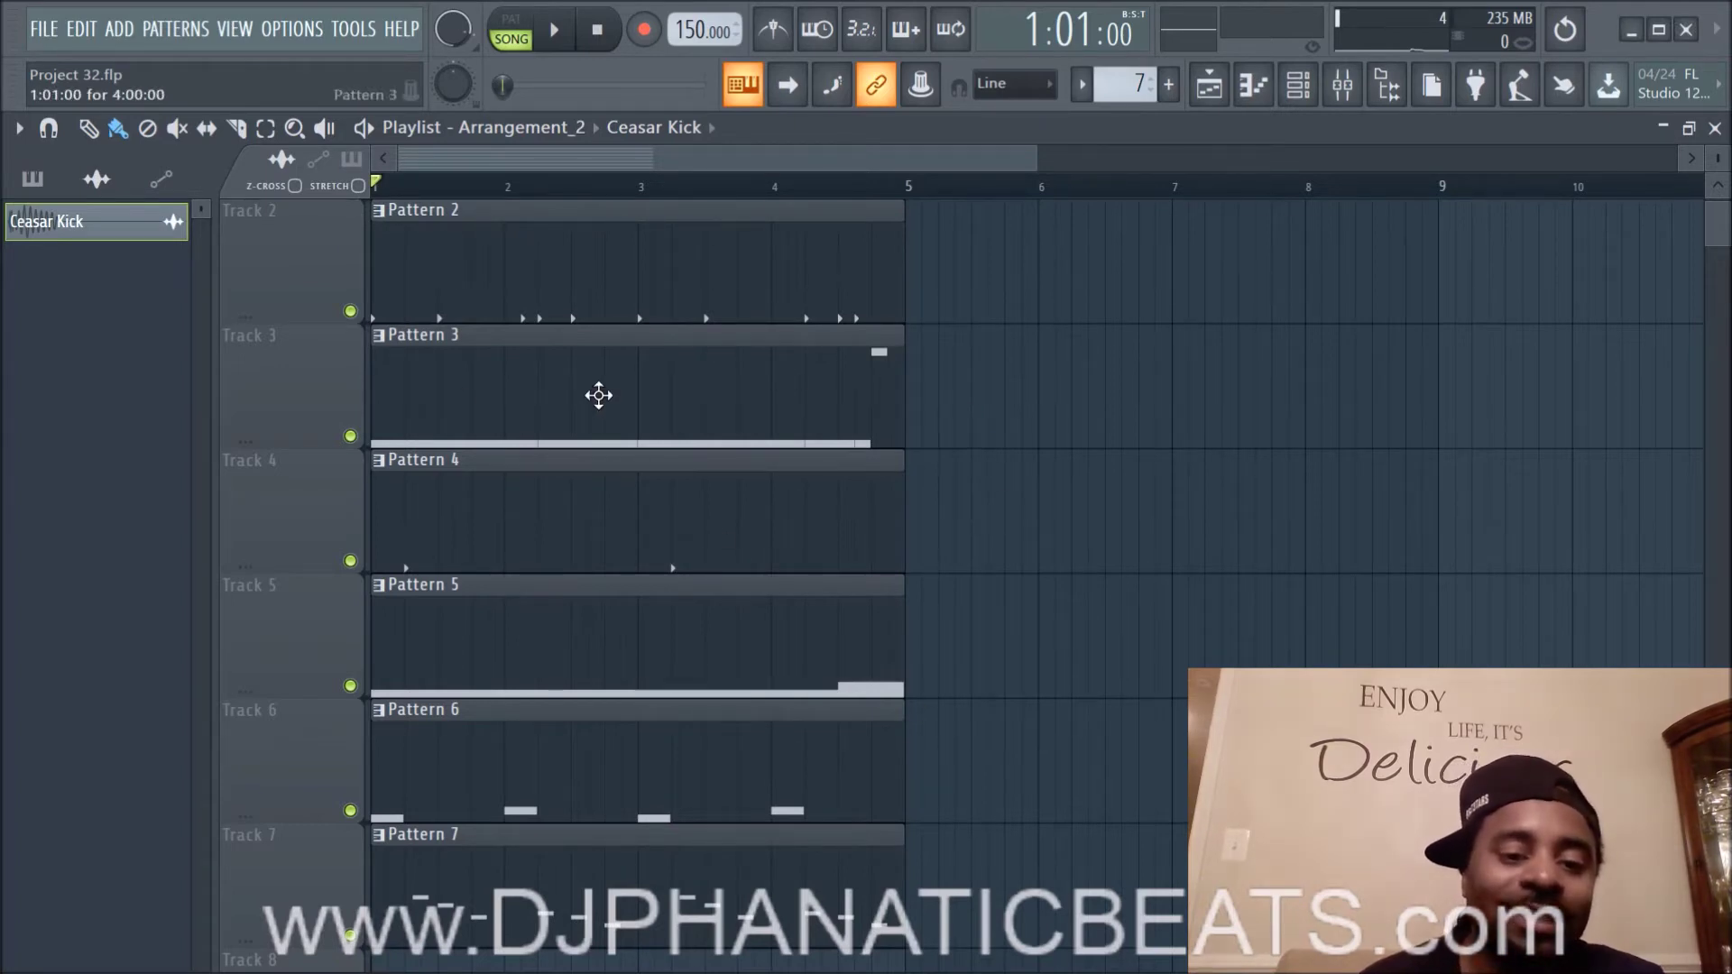
Step: Solo Track 3 in Arrangement_2
{"action": "right_click", "coordinate": [350, 436]}
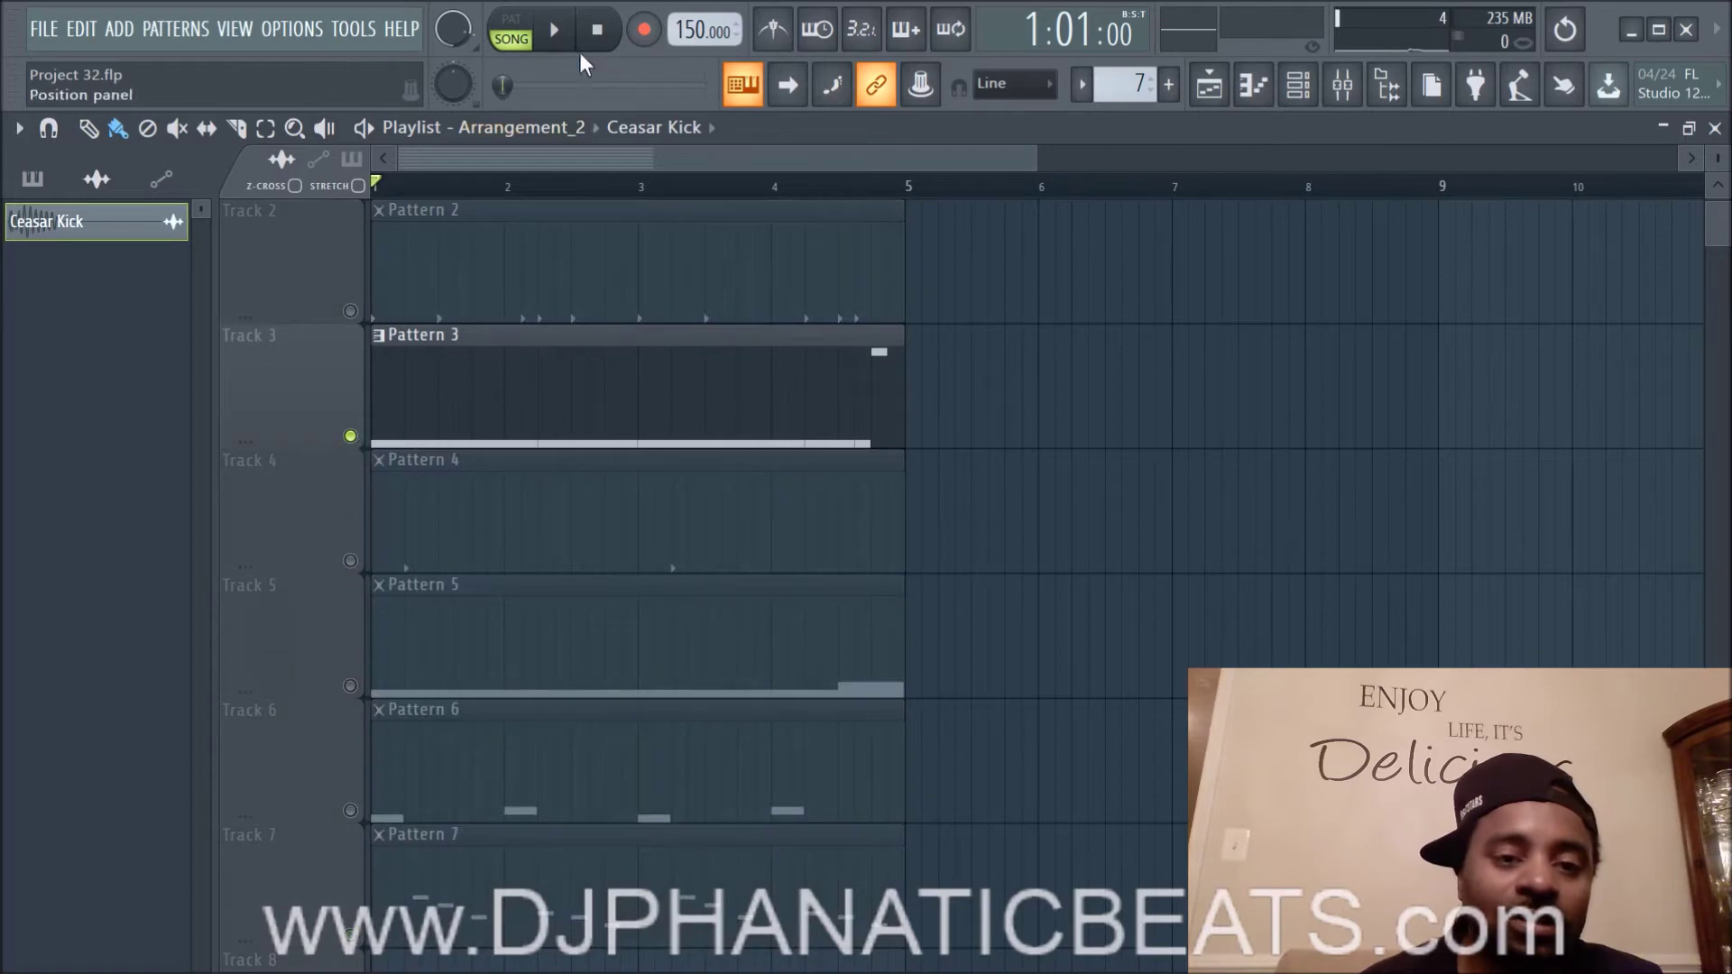
Step: Play the soloed Pattern 3 in Arrangement_2 from the start of bar 1, and stop playback
{"action": "left_click", "coordinate": [562, 34]}
{"action": "key", "text": "space"}
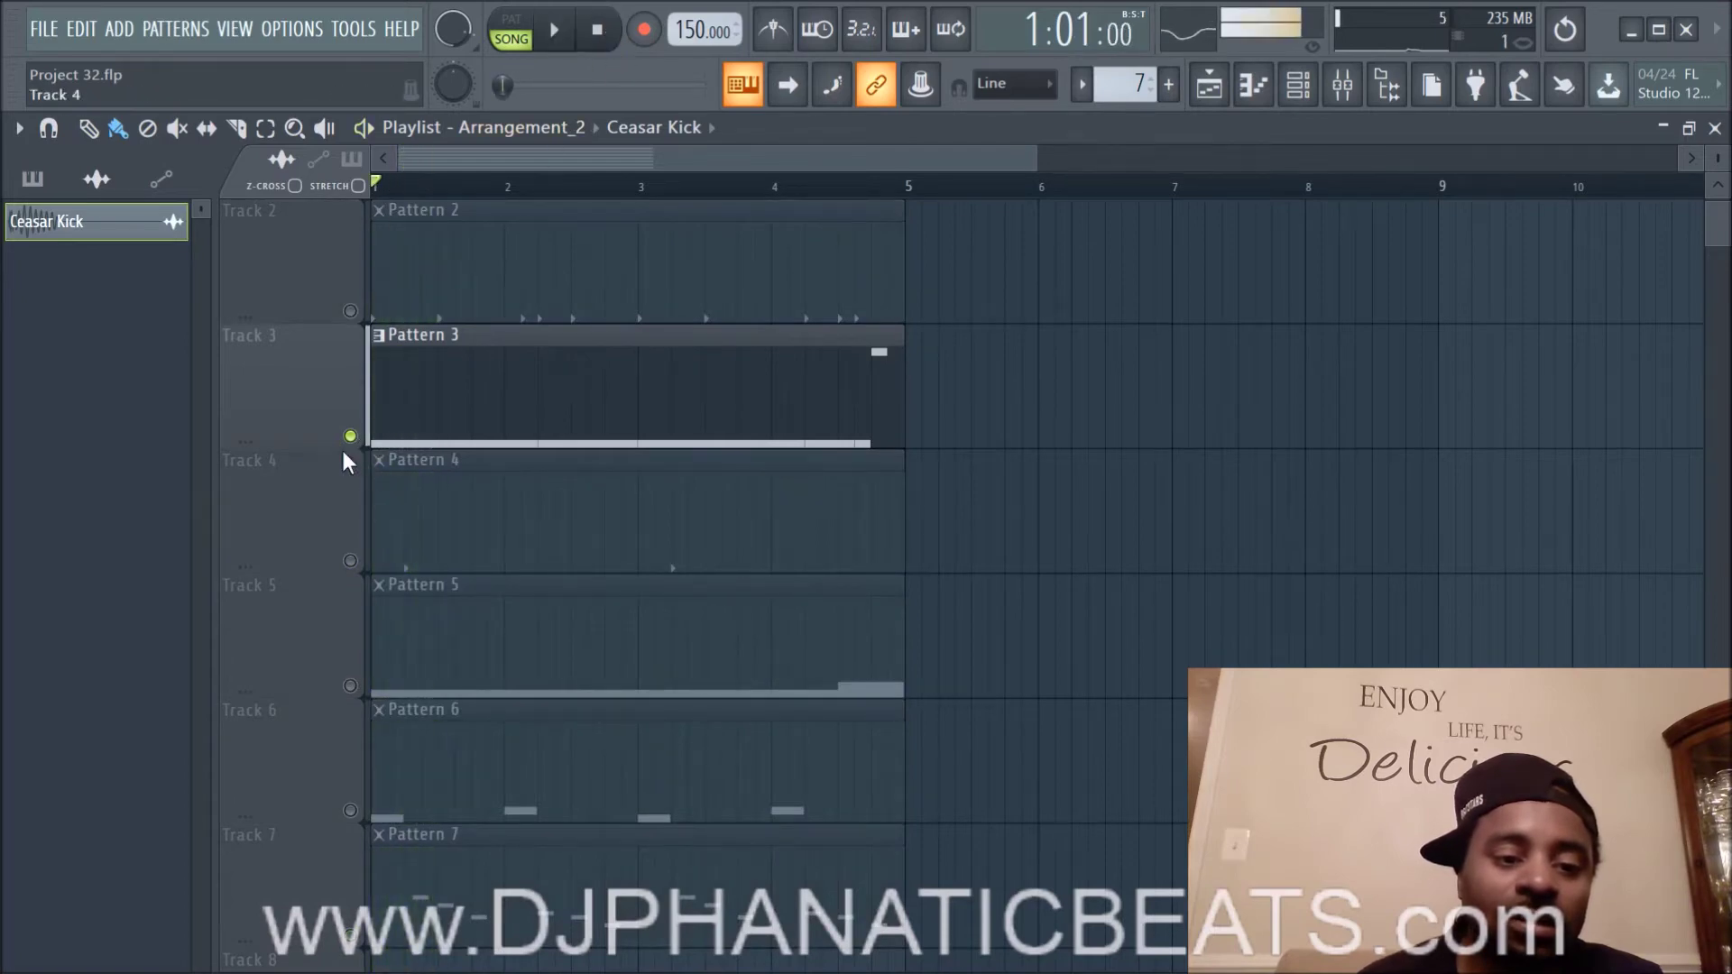
{"action": "scroll", "coordinate": [387, 406], "scroll_direction": "down", "scroll_amount": 2}
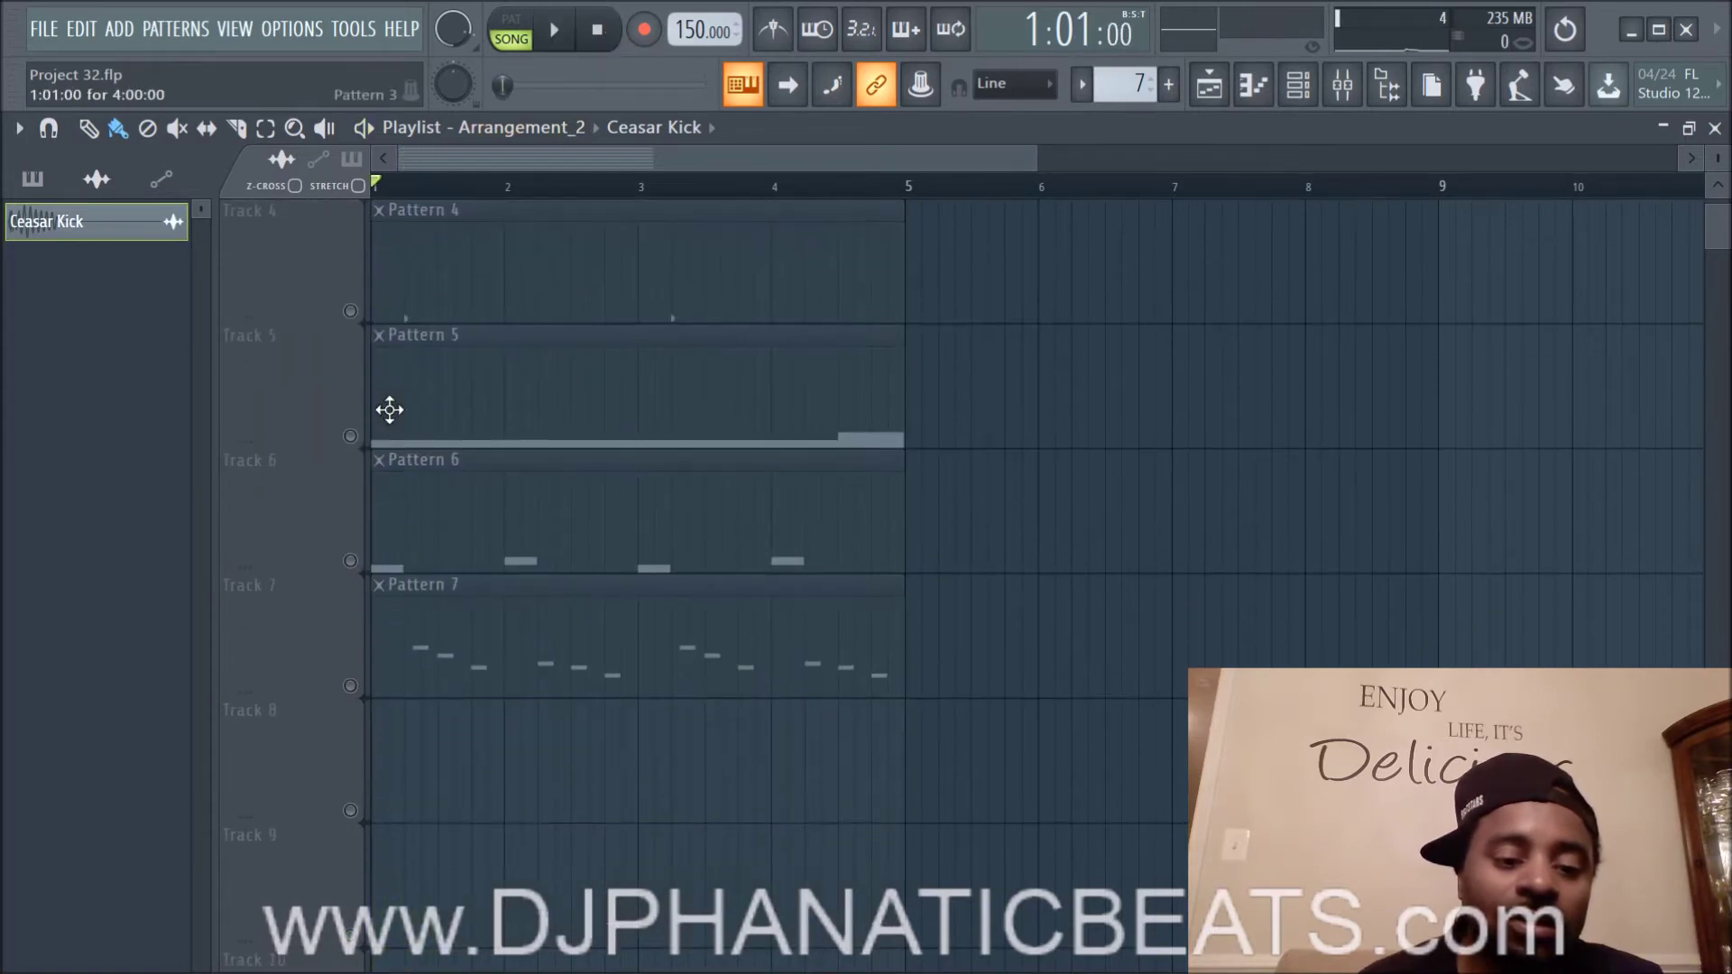
{"action": "scroll", "coordinate": [389, 407], "scroll_direction": "up", "scroll_amount": 3}
{"action": "scroll", "coordinate": [484, 201], "scroll_direction": "up", "scroll_amount": 1}
{"action": "scroll", "coordinate": [479, 286], "scroll_direction": "down", "scroll_amount": 4}
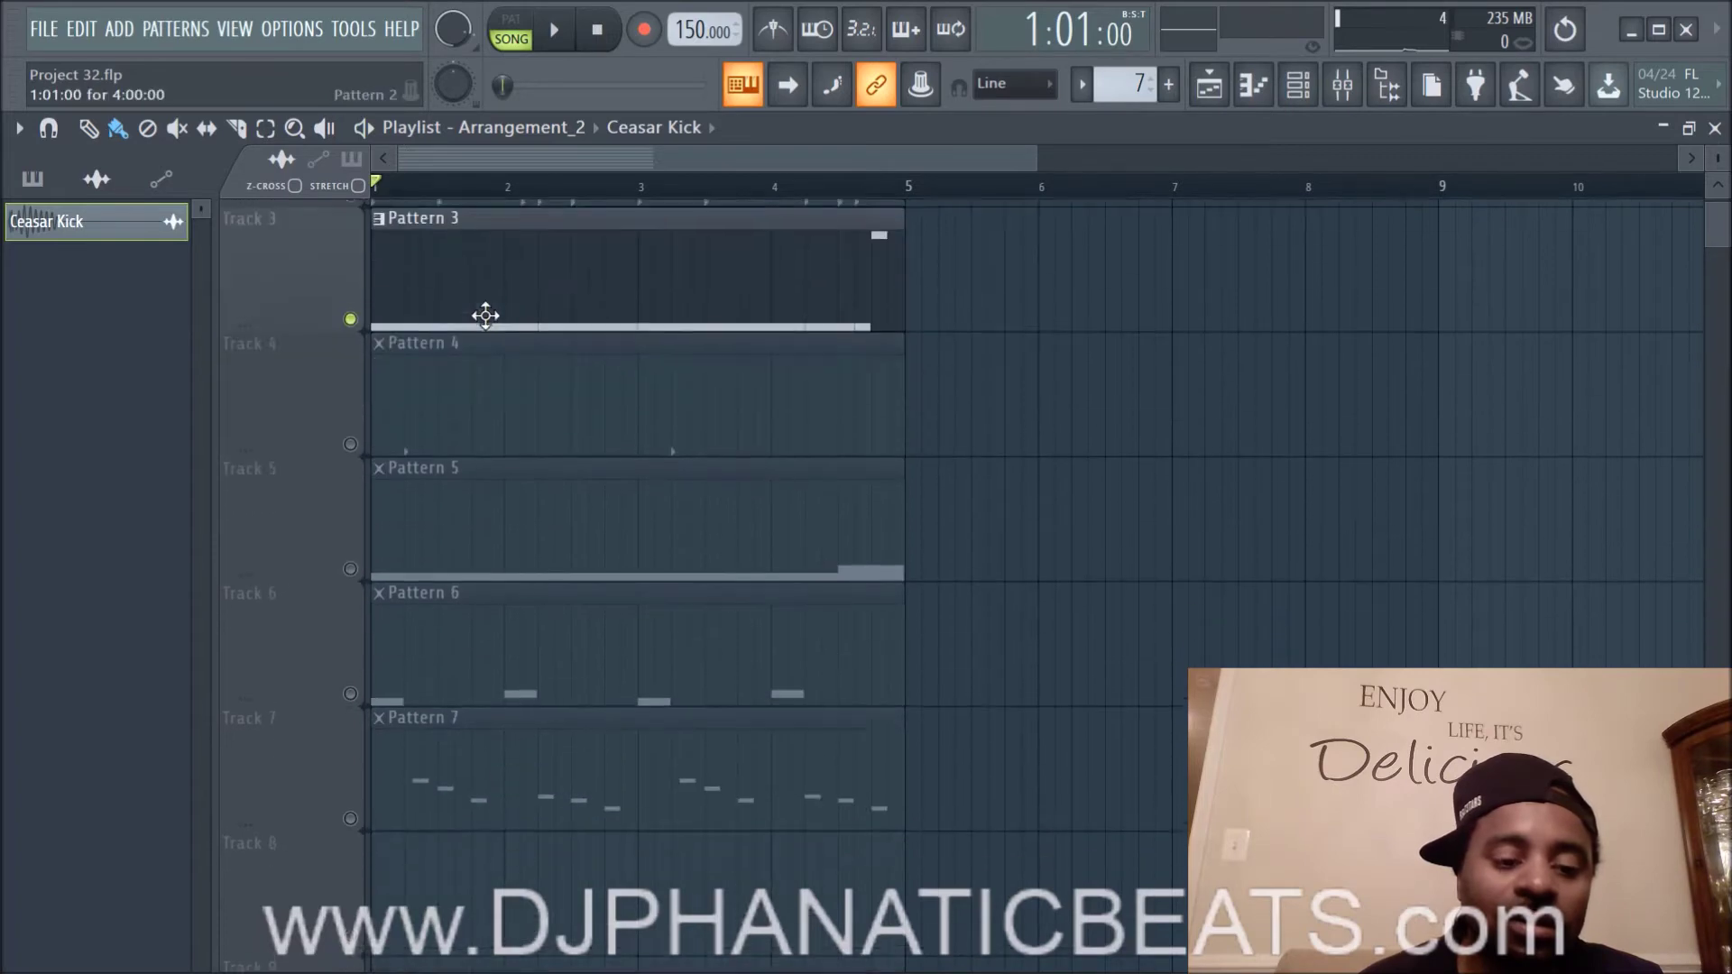
{"action": "left_click", "coordinate": [554, 32]}
{"action": "scroll", "coordinate": [573, 406], "scroll_direction": "down", "scroll_amount": 4}
{"action": "scroll", "coordinate": [571, 531], "scroll_direction": "up", "scroll_amount": 5}
{"action": "scroll", "coordinate": [571, 532], "scroll_direction": "up", "scroll_amount": 1}
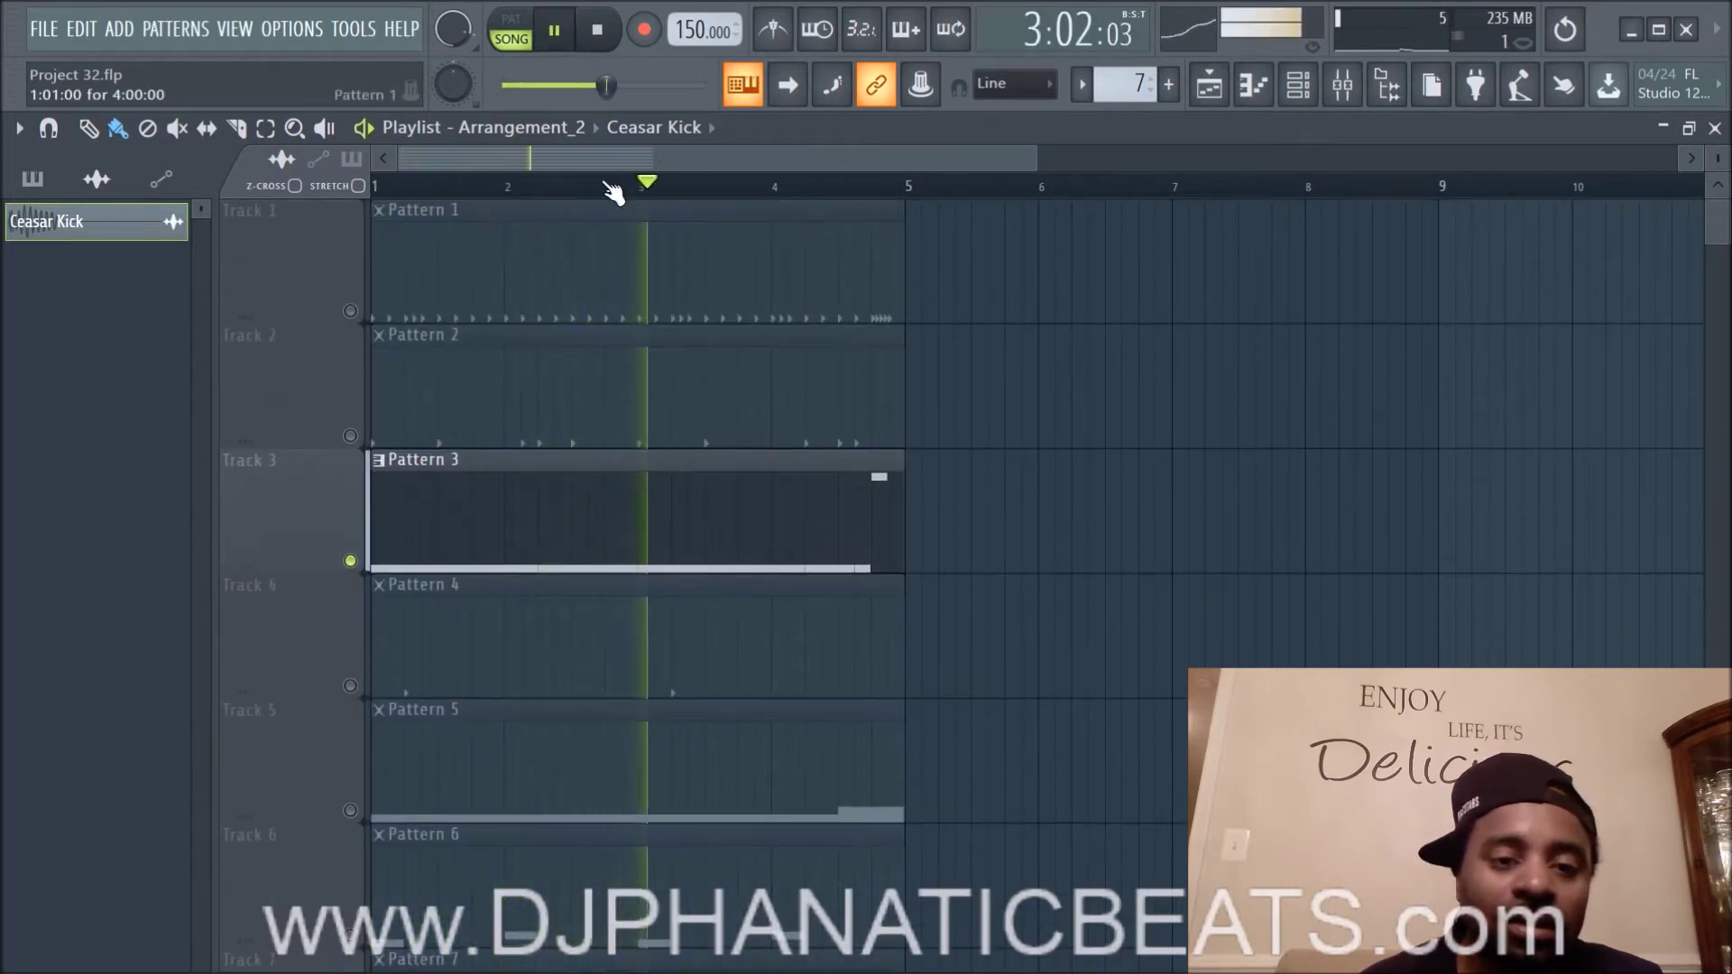
{"action": "left_click", "coordinate": [599, 34]}
{"action": "scroll", "coordinate": [439, 539], "scroll_direction": "down", "scroll_amount": 2}
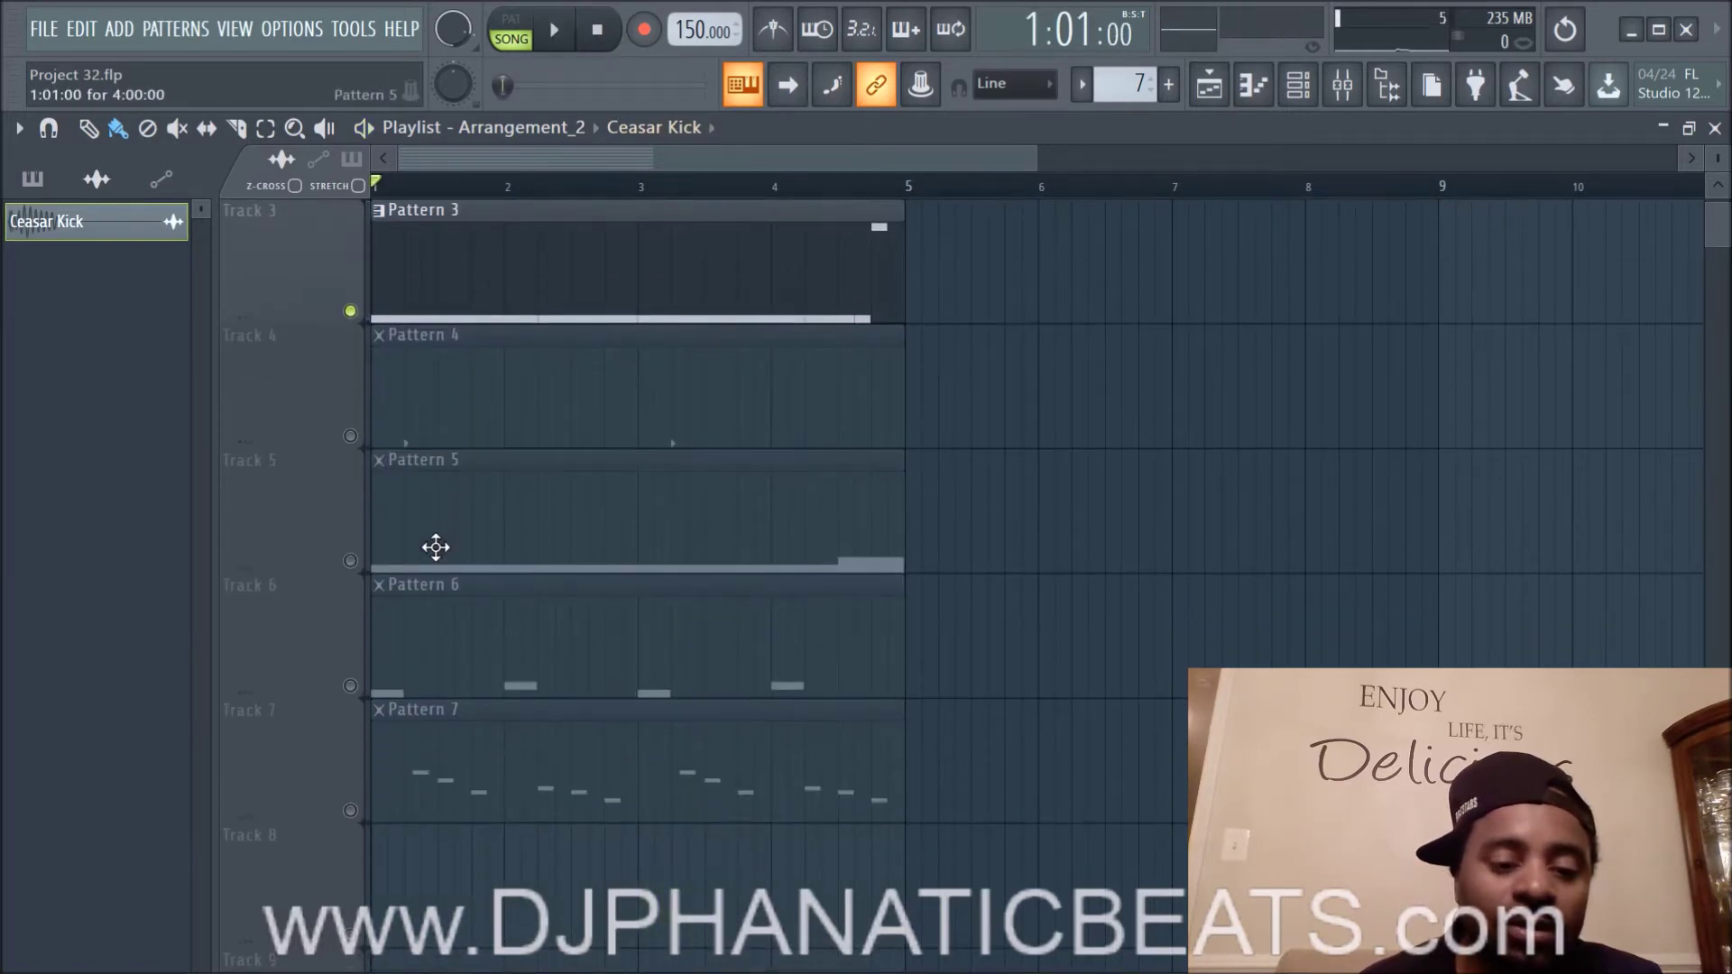
{"action": "scroll", "coordinate": [436, 547], "scroll_direction": "up", "scroll_amount": 2}
{"action": "left_click", "coordinate": [421, 507]}
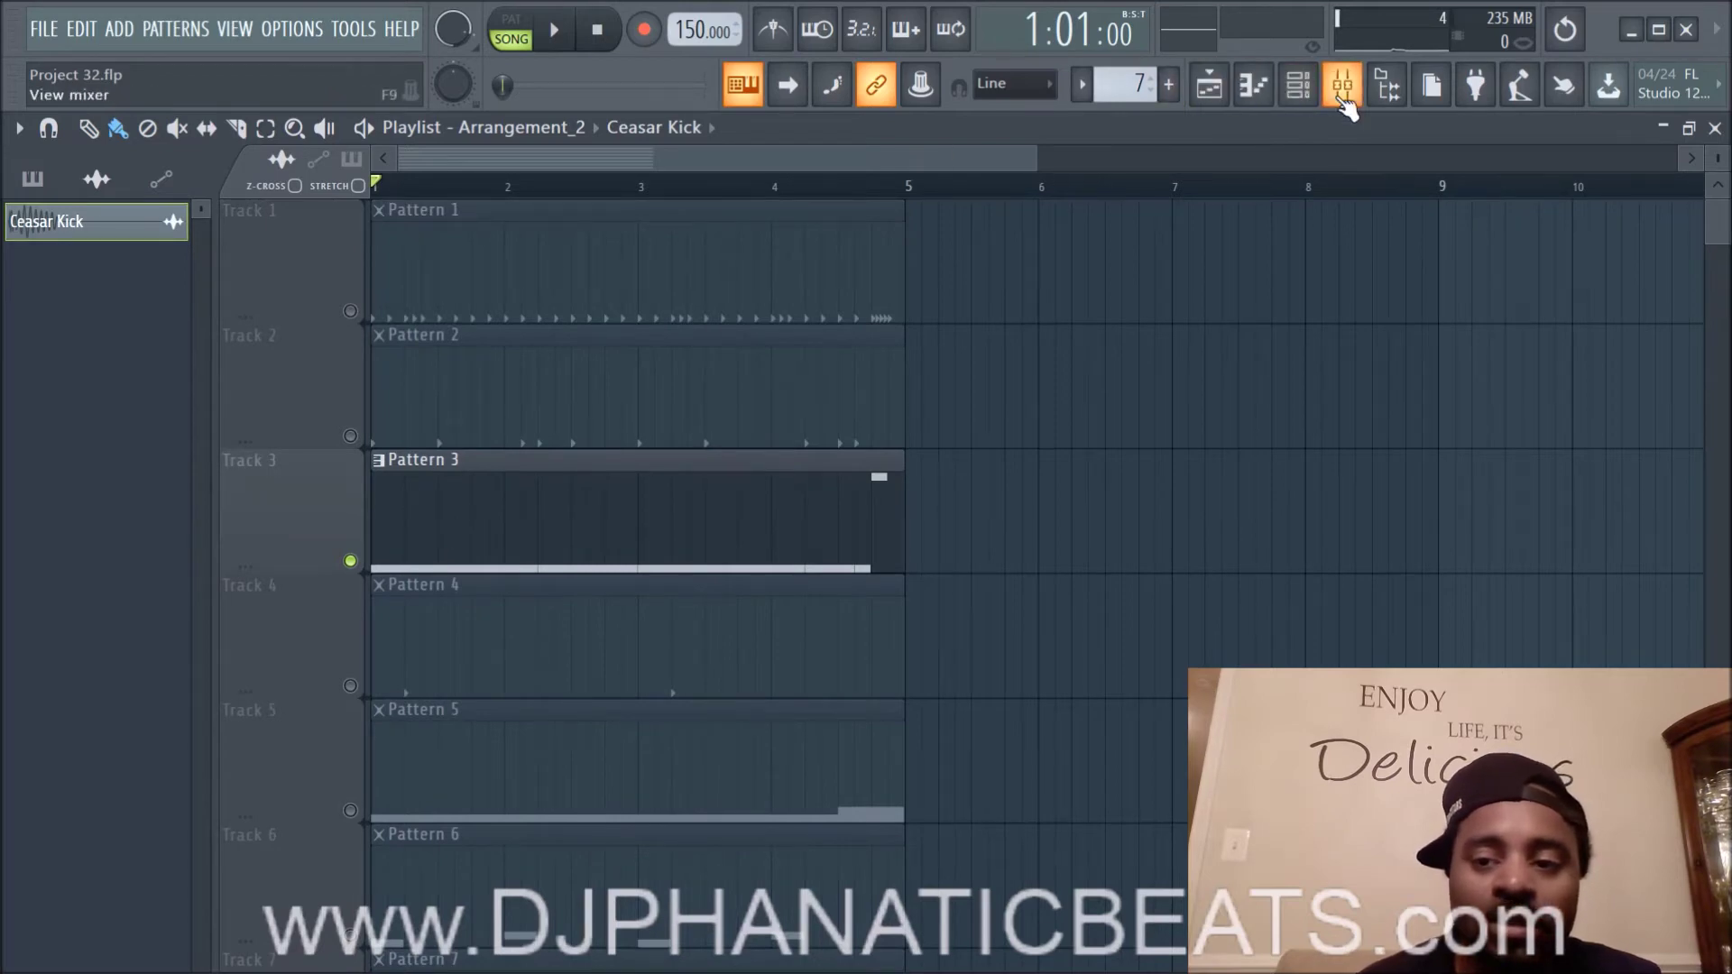
Step: Set the Channel rack filter to All channels, and return to the playlist
{"action": "left_click", "coordinate": [1299, 87]}
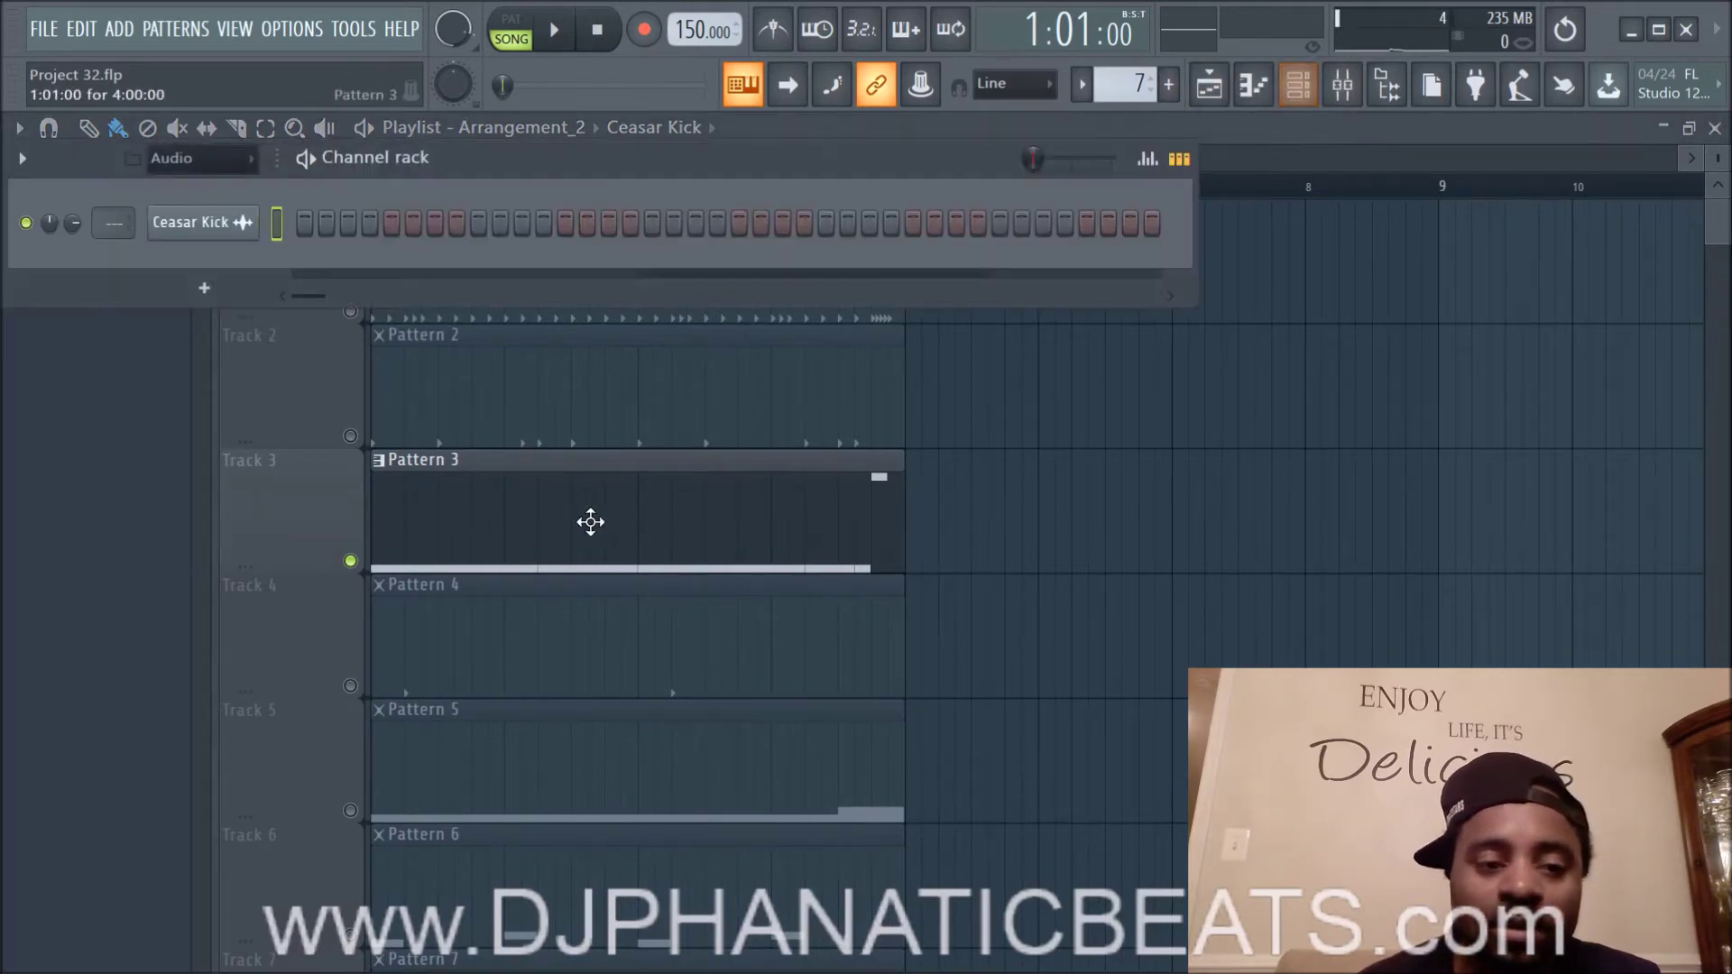
{"action": "left_click", "coordinate": [240, 161]}
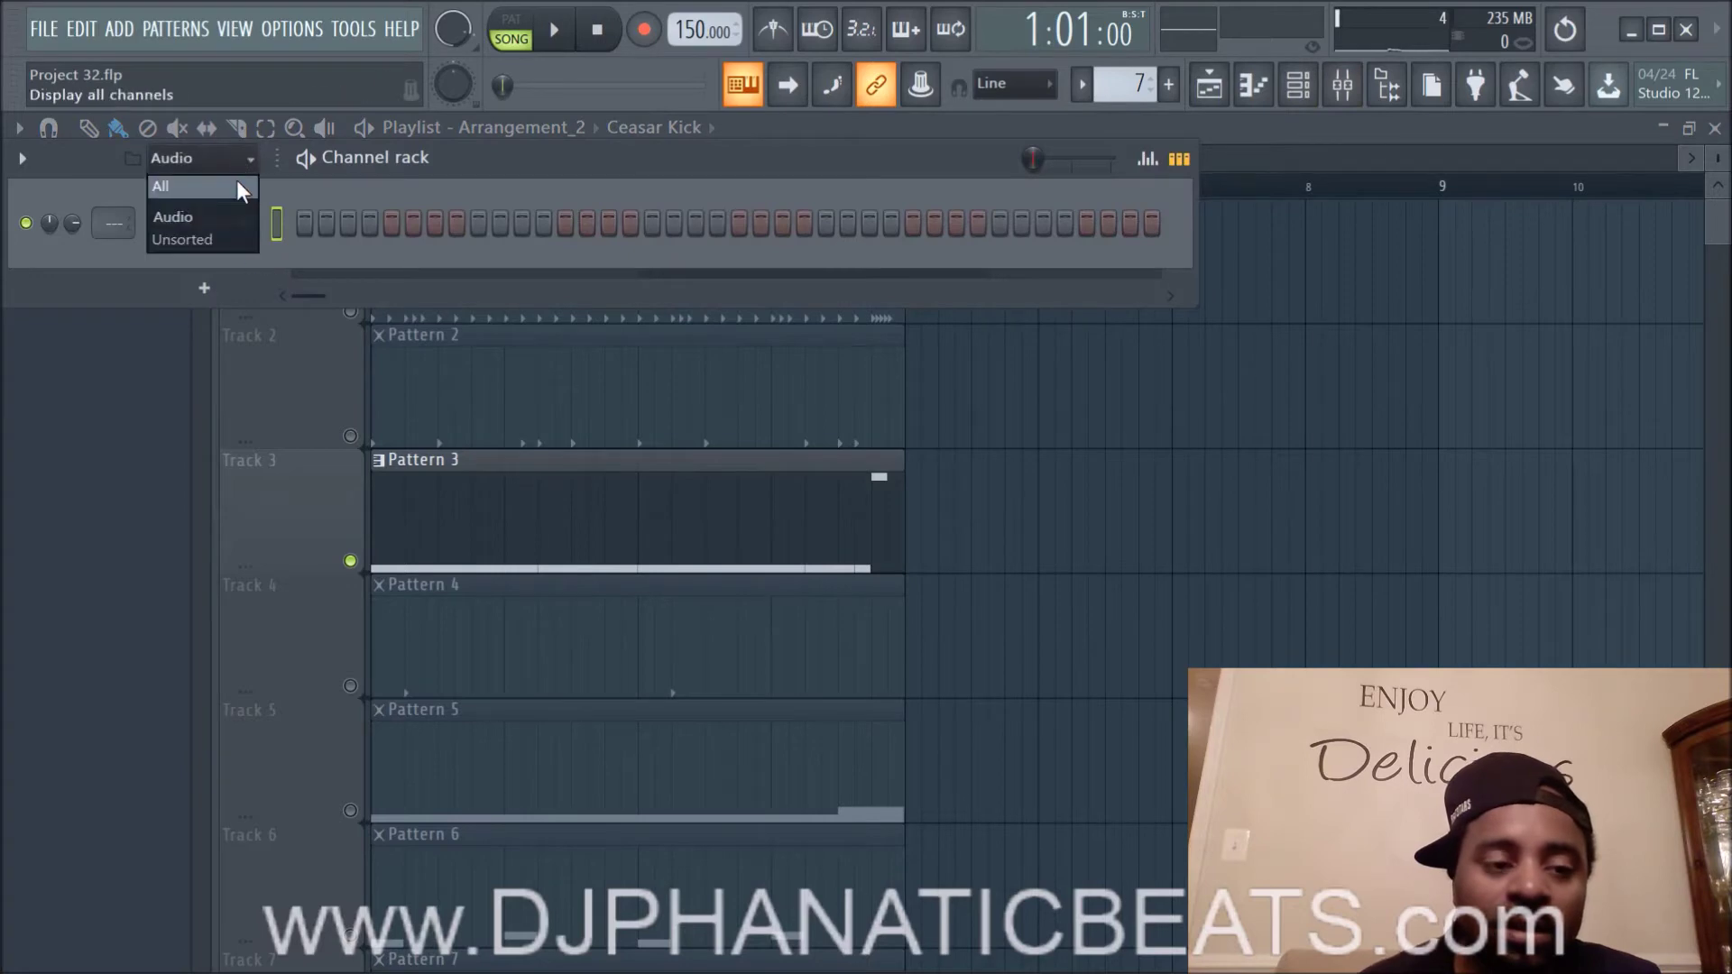
{"action": "left_click", "coordinate": [236, 179]}
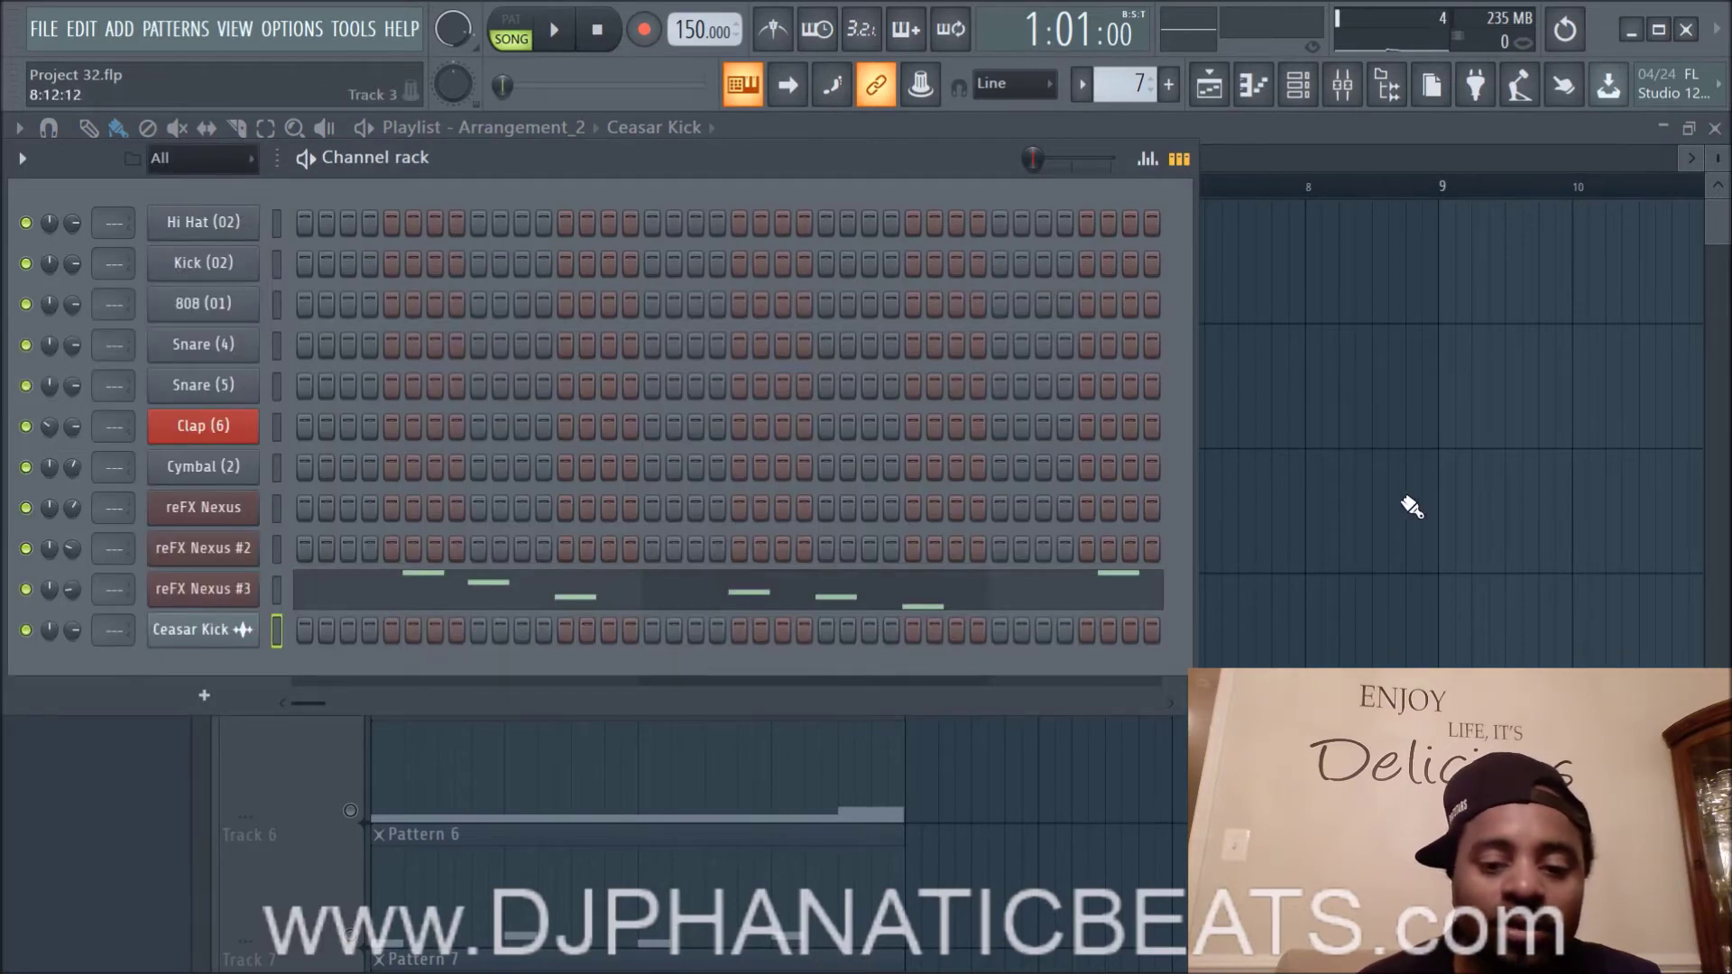
{"action": "left_click", "coordinate": [1408, 503]}
Step: Solo Track 1 in Arrangement_2, play Pattern 1 on its own, and stop playback
{"action": "right_click", "coordinate": [350, 311]}
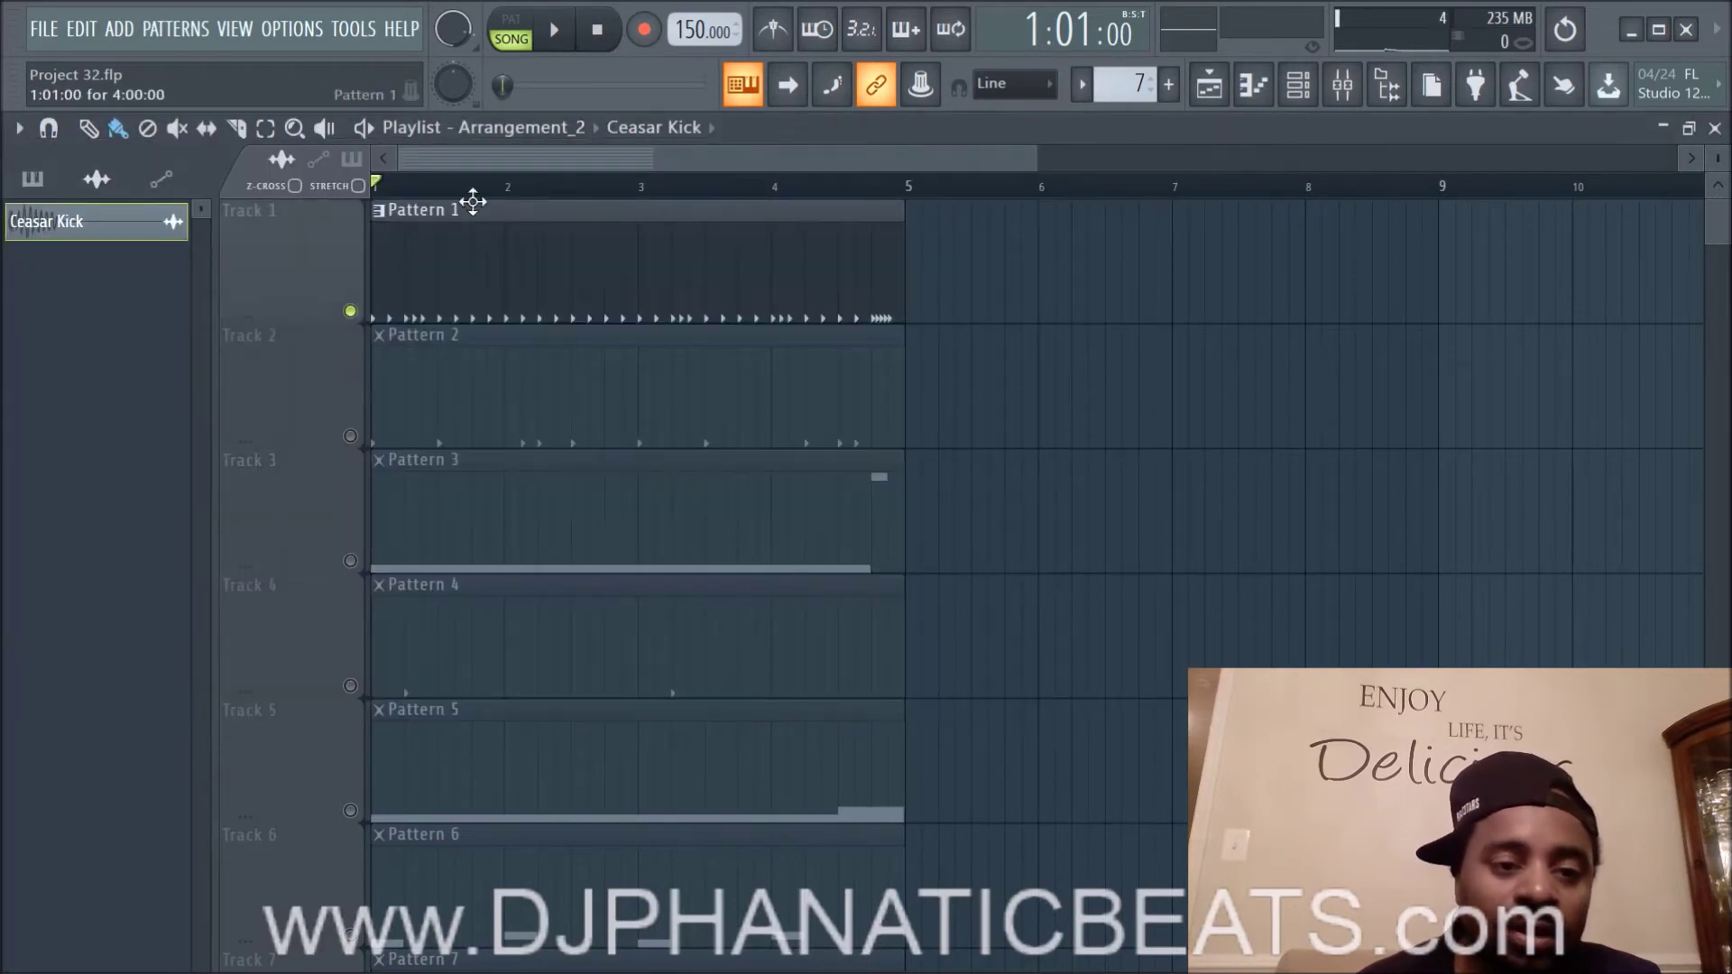
{"action": "left_click", "coordinate": [554, 34]}
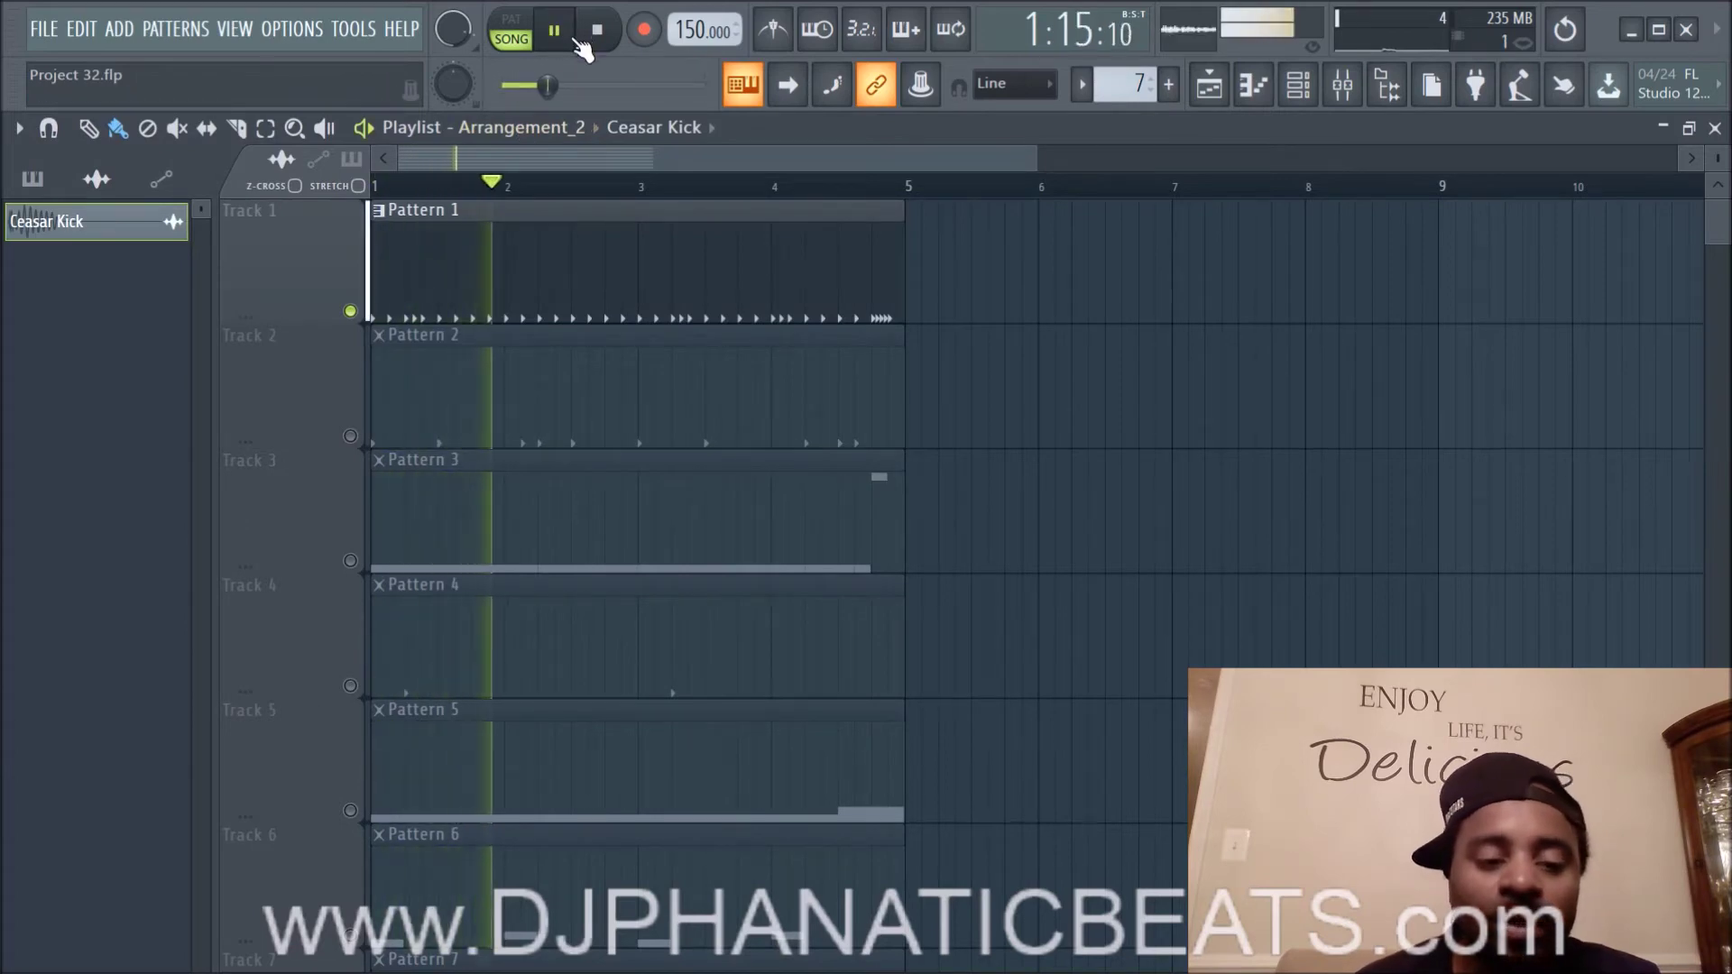
{"action": "left_click", "coordinate": [599, 27]}
Step: Delete the Pattern 1 clip from Track 1 in Arrangement_2
{"action": "right_click", "coordinate": [600, 278]}
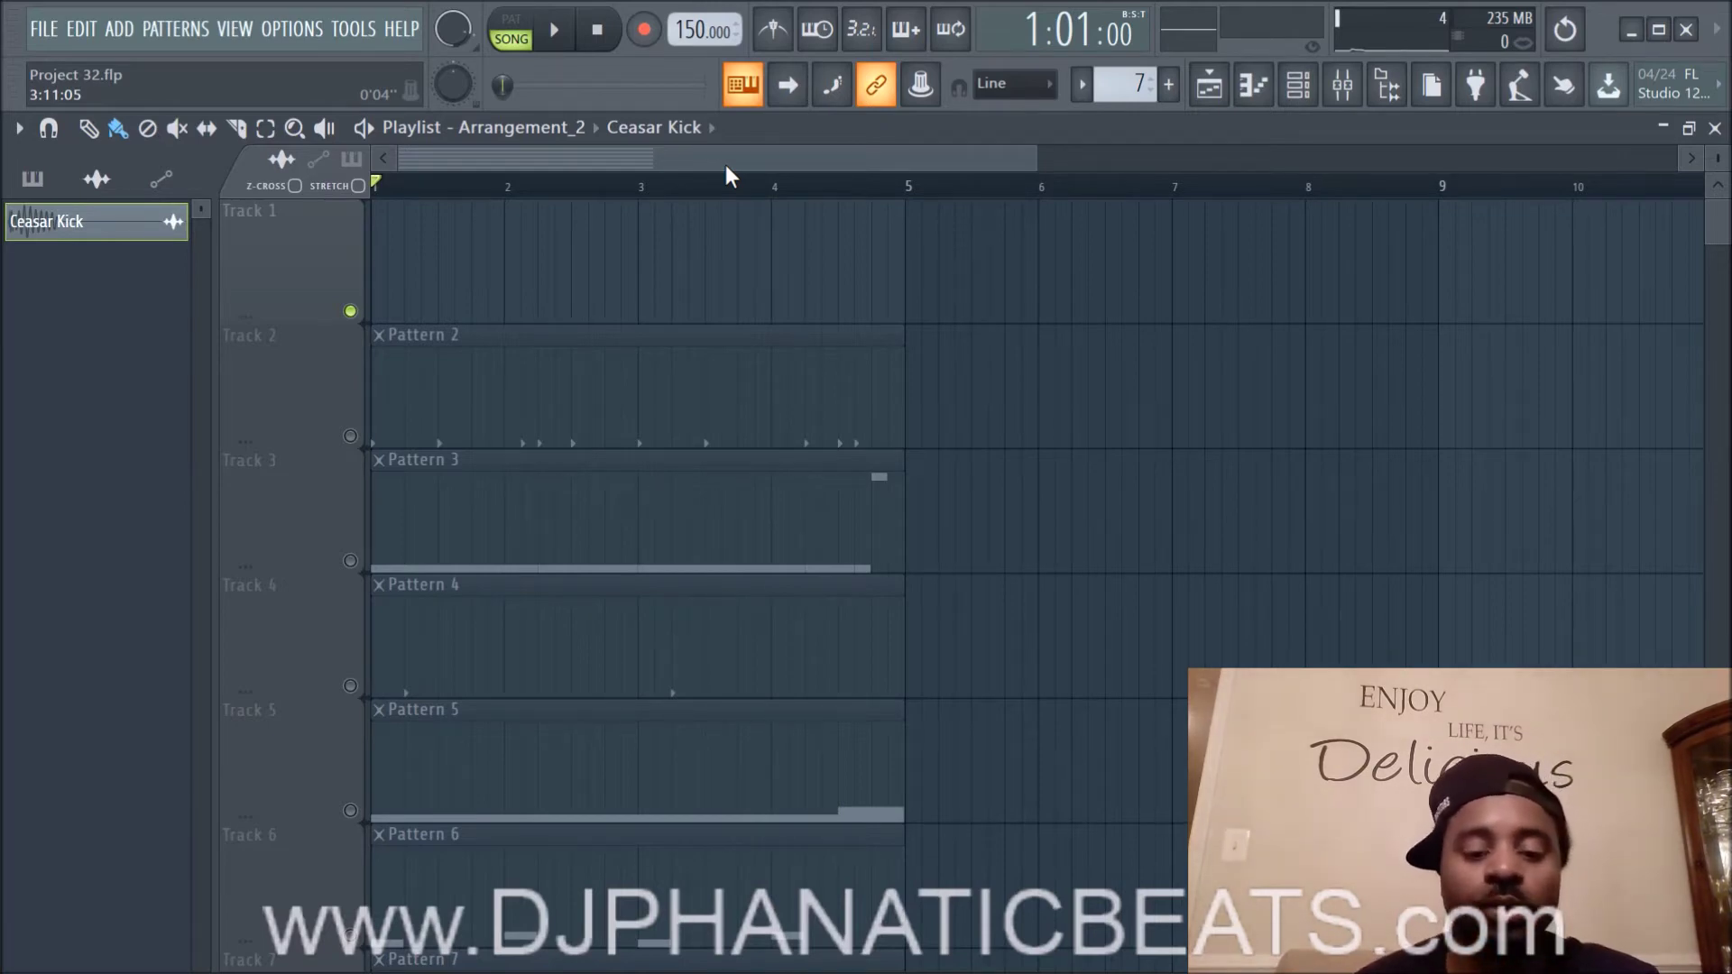
{"action": "scroll", "coordinate": [692, 325], "scroll_direction": "down", "scroll_amount": 2}
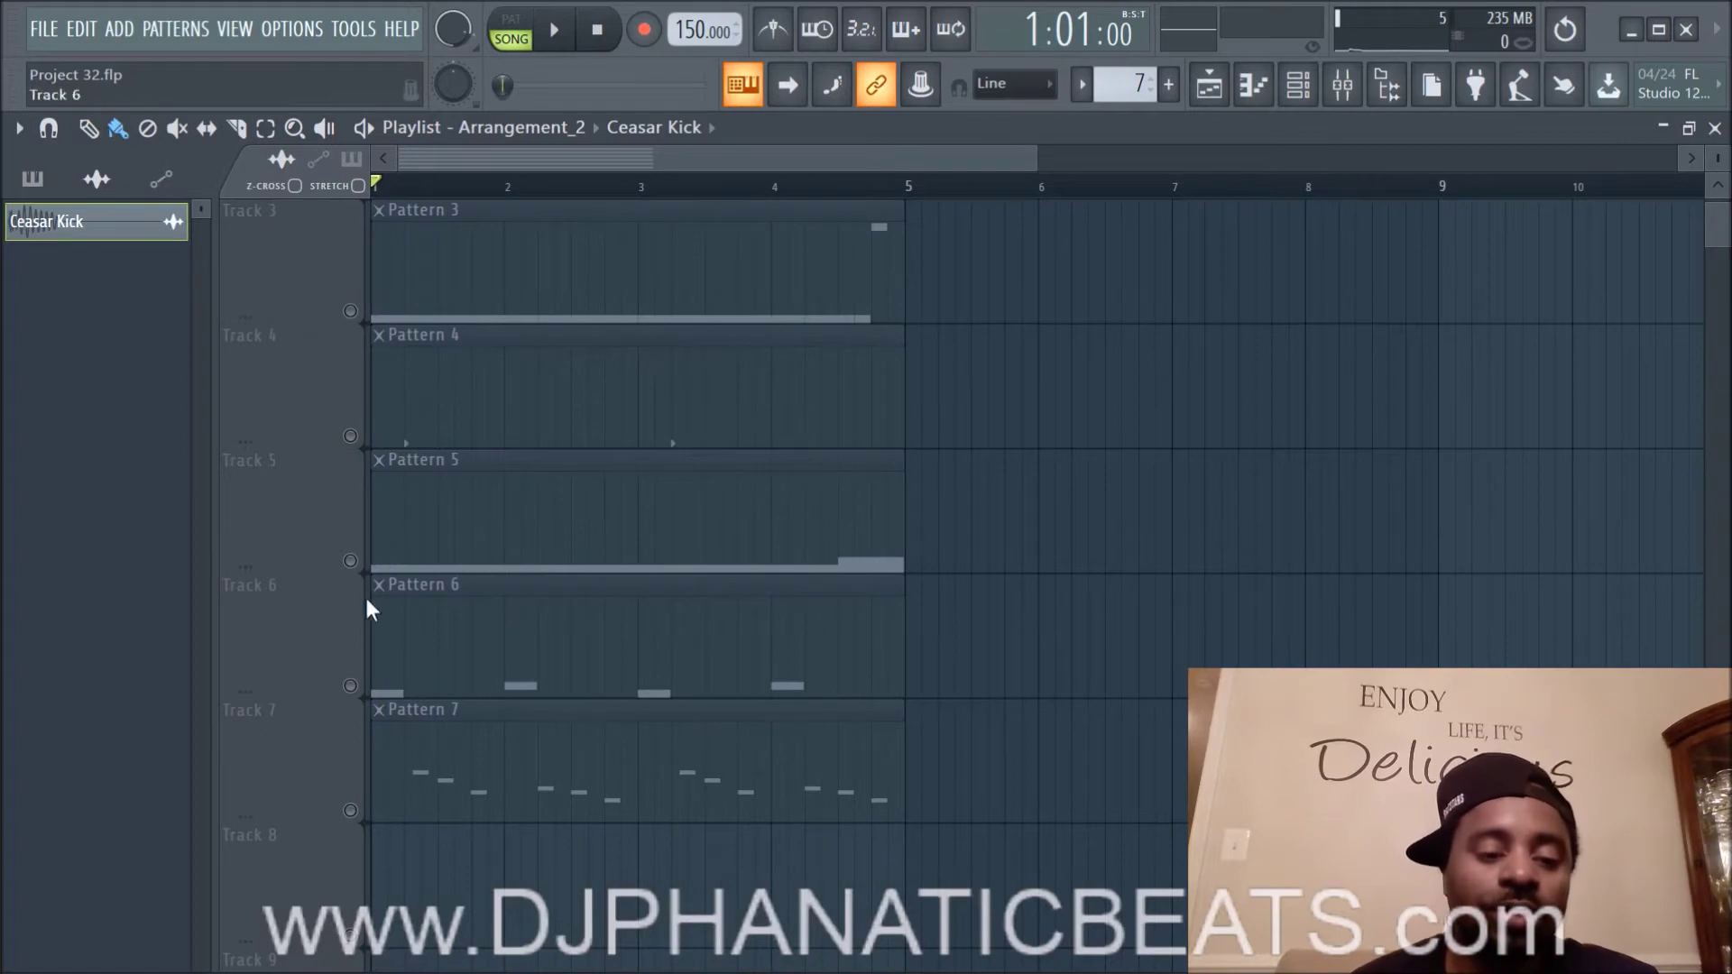
{"action": "scroll", "coordinate": [336, 411], "scroll_direction": "up", "scroll_amount": 2}
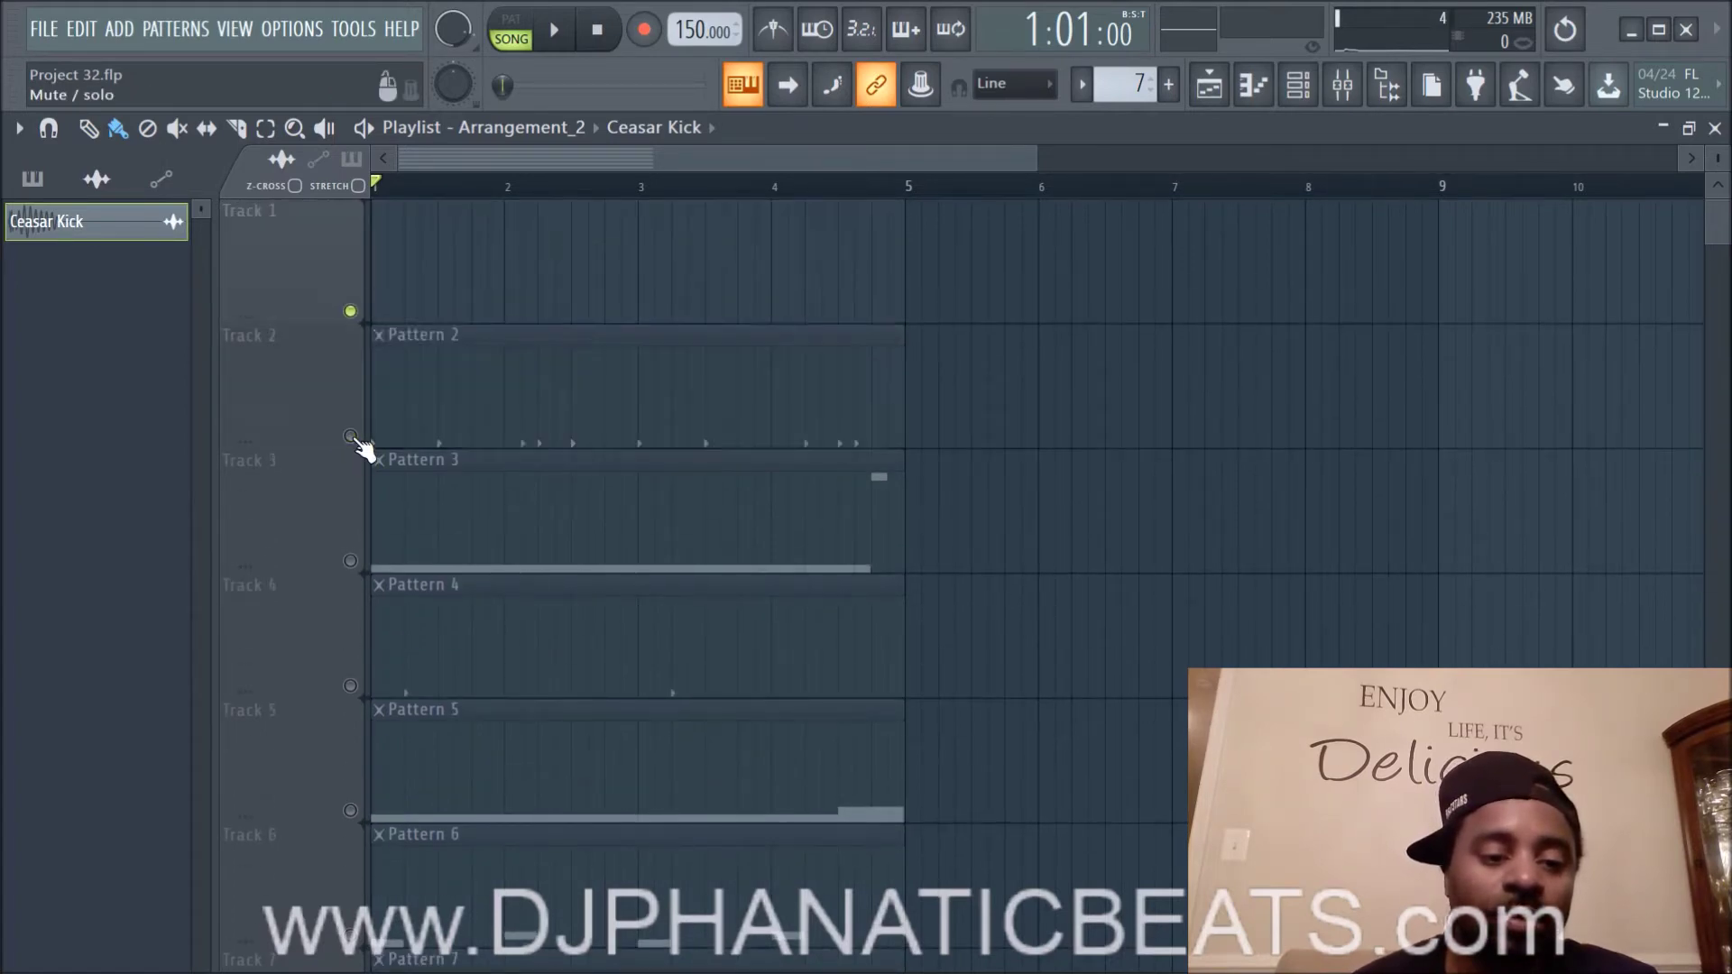
Step: Unmute Tracks 2 through 7 in Arrangement_2 so that Patterns 2 to 7 are active
{"action": "left_click", "coordinate": [350, 436]}
{"action": "left_click", "coordinate": [350, 562]}
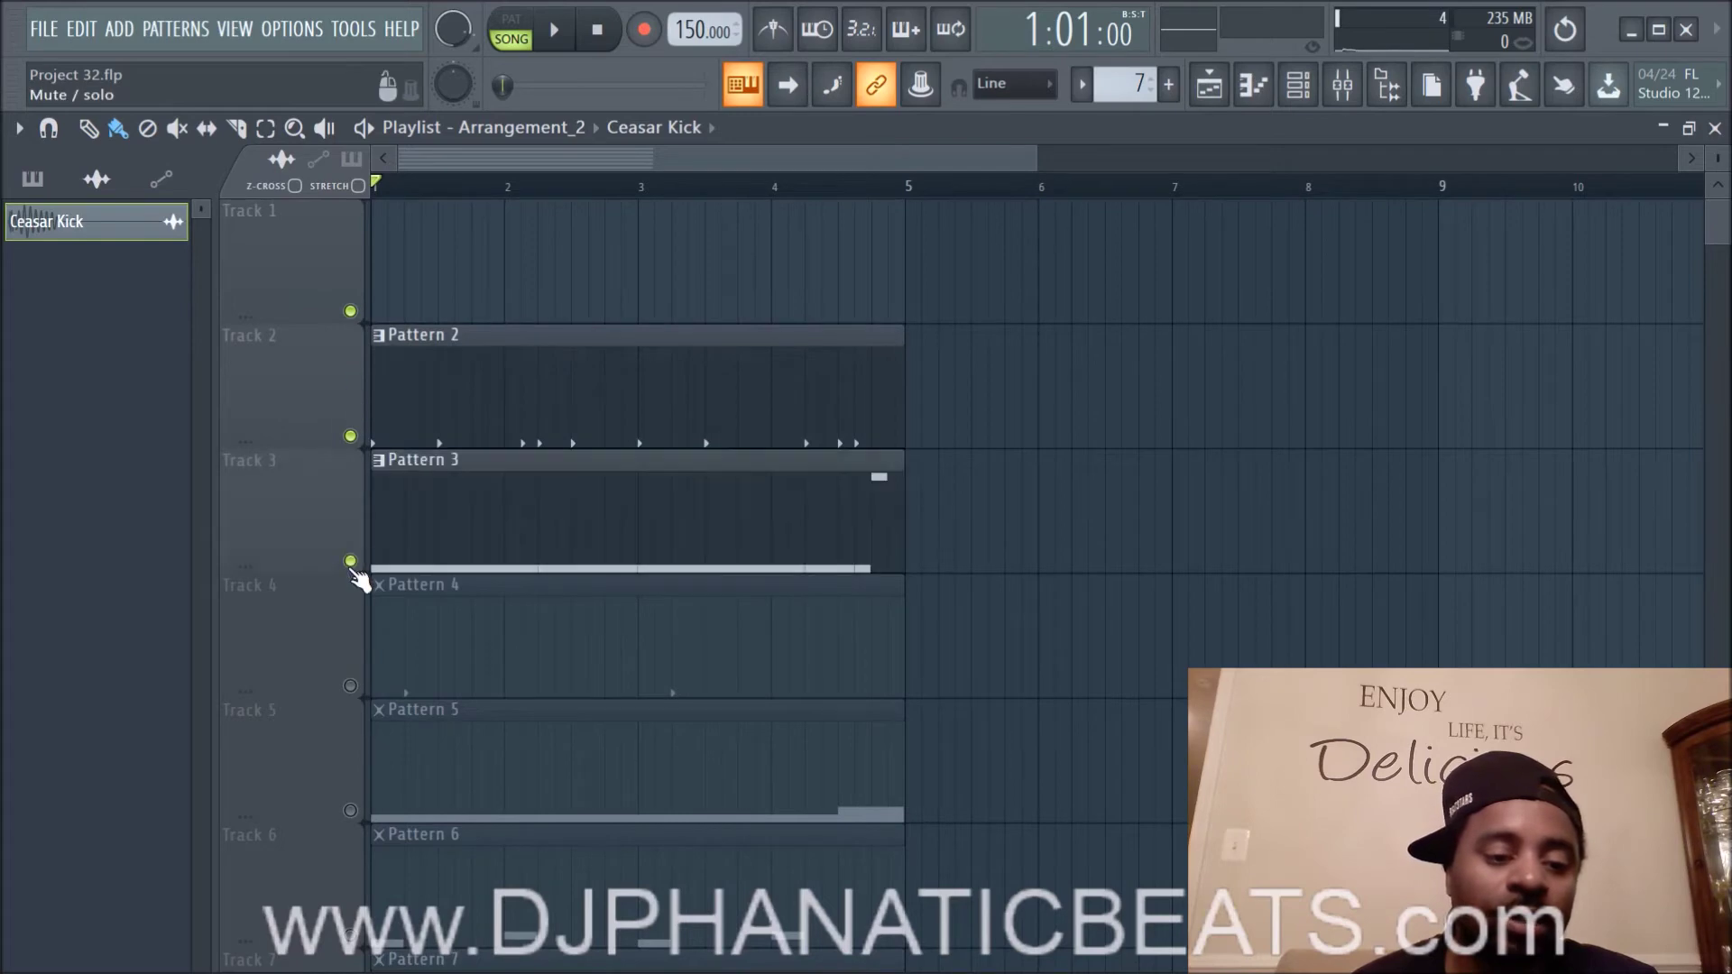
{"action": "left_click", "coordinate": [350, 686]}
{"action": "left_click", "coordinate": [350, 810]}
{"action": "scroll", "coordinate": [352, 816], "scroll_direction": "down", "scroll_amount": 1}
{"action": "left_click", "coordinate": [351, 810]}
{"action": "scroll", "coordinate": [352, 816], "scroll_direction": "down", "scroll_amount": 1}
{"action": "left_click", "coordinate": [350, 810]}
{"action": "scroll", "coordinate": [747, 781], "scroll_direction": "up", "scroll_amount": 2}
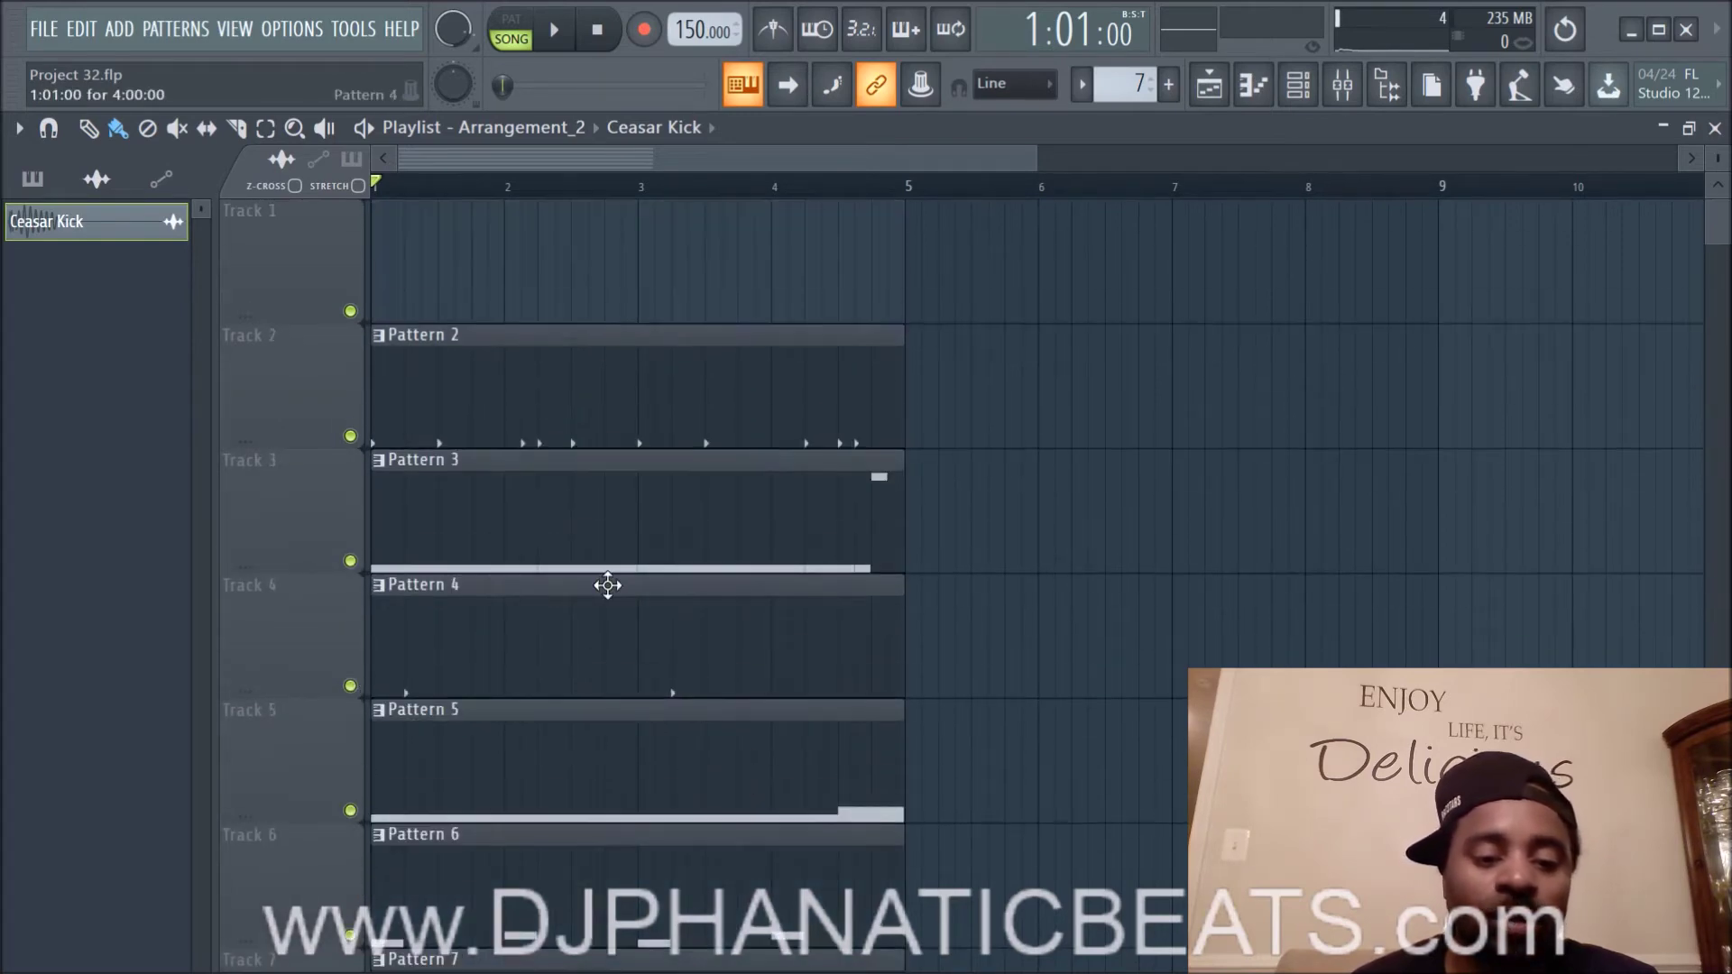
{"action": "scroll", "coordinate": [669, 824], "scroll_direction": "down", "scroll_amount": 2}
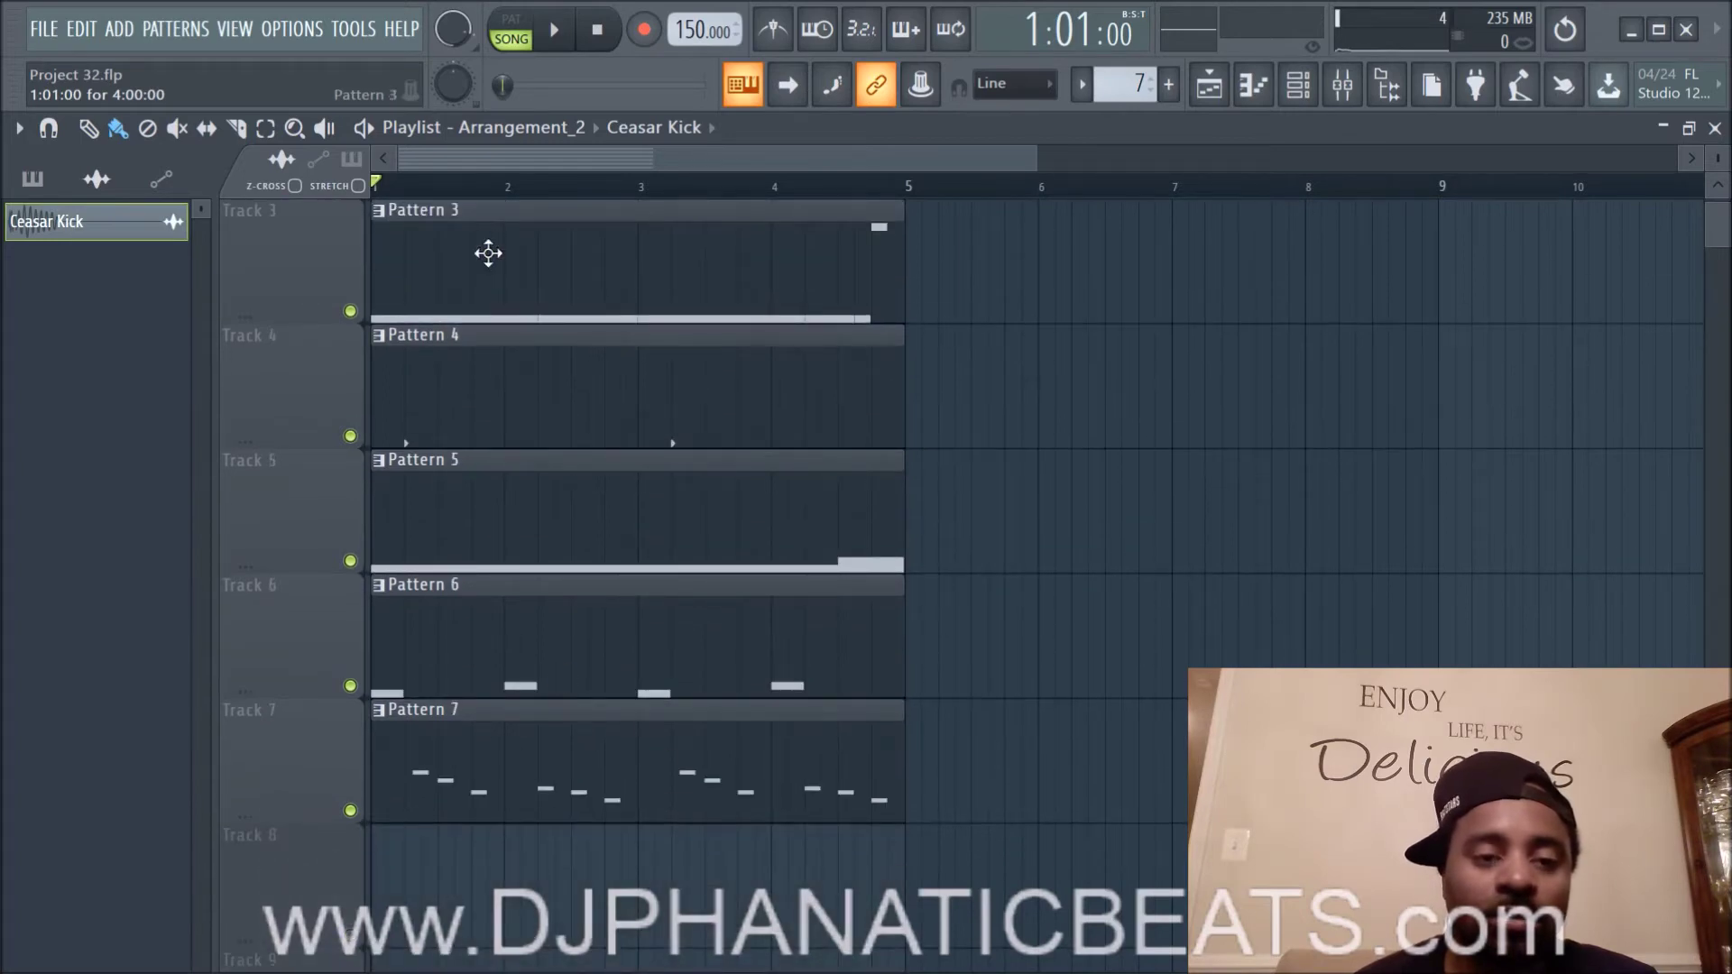
Step: Play Arrangement_2, delete the Pattern 7 clip from Track 7 during playback, and stop playback
{"action": "left_click", "coordinate": [791, 84]}
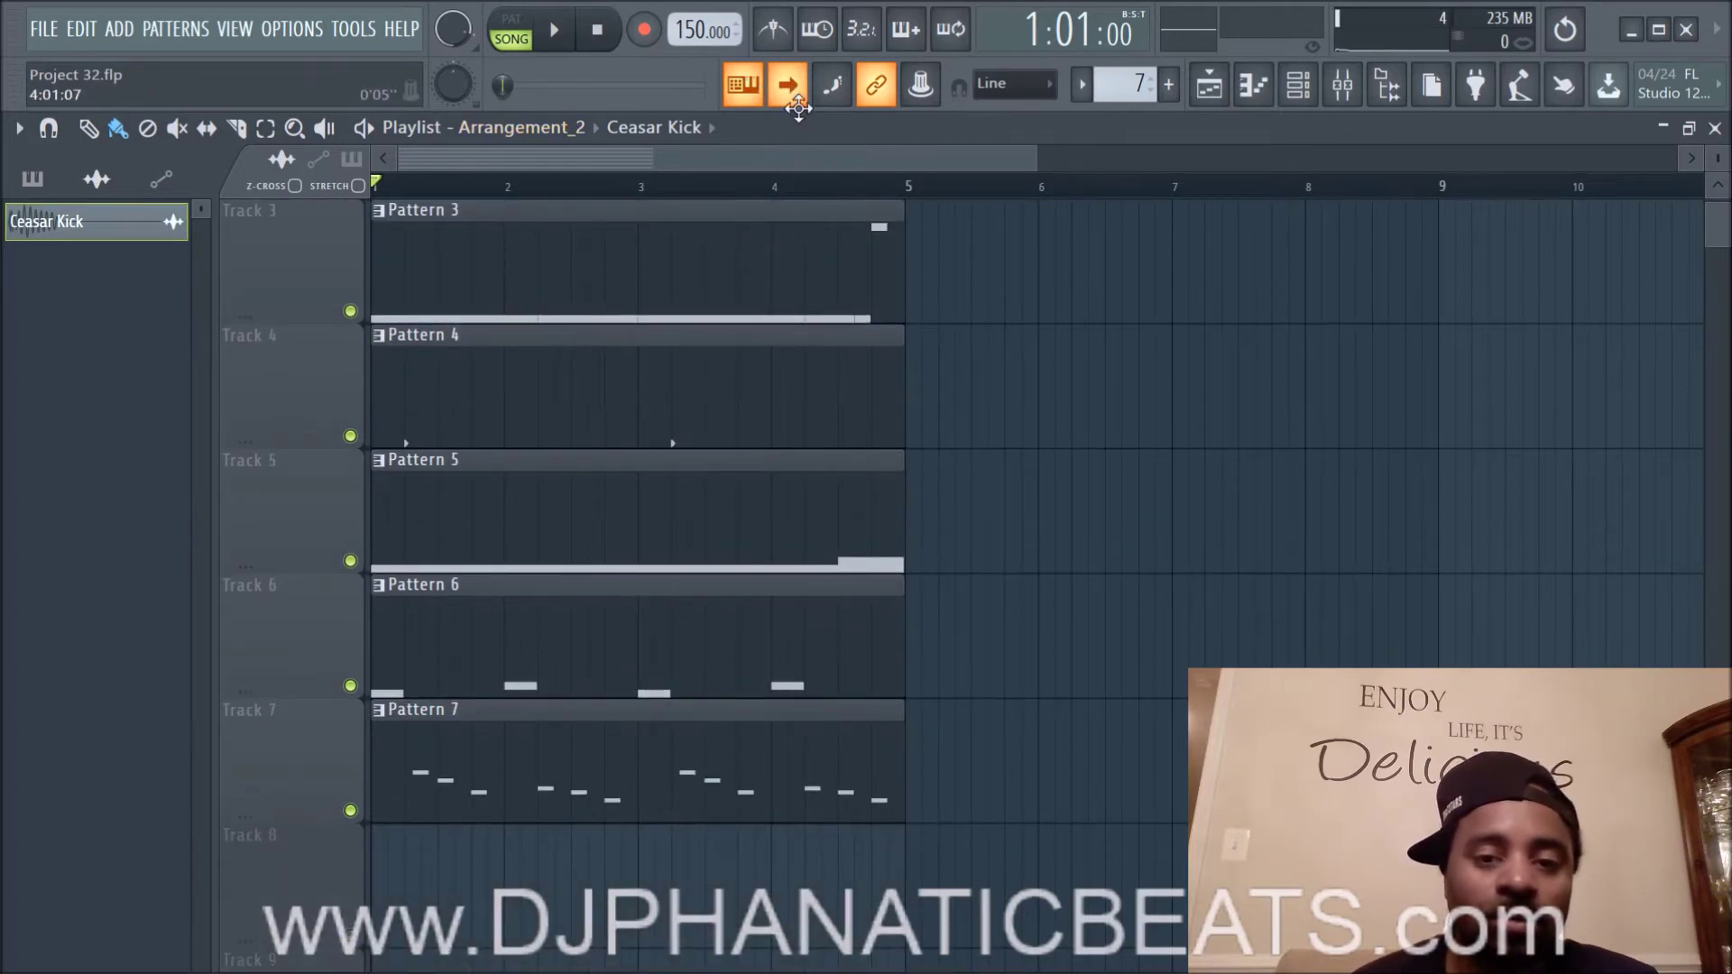
{"action": "left_click", "coordinate": [788, 84]}
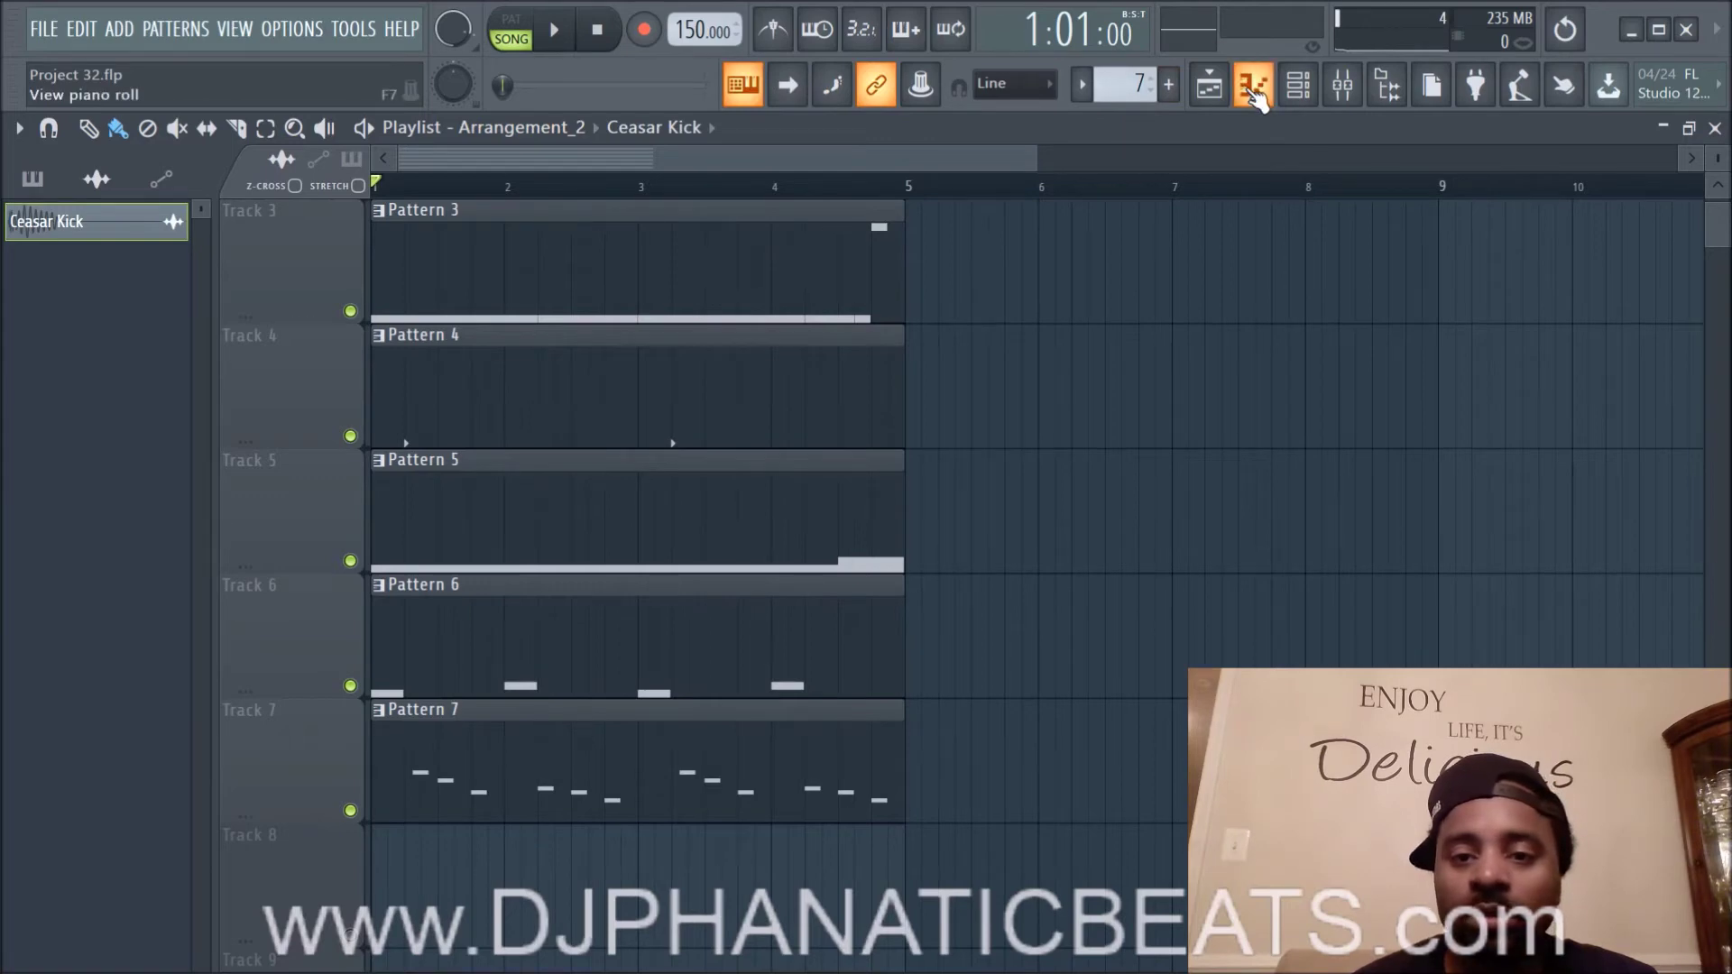
{"action": "left_click", "coordinate": [553, 30]}
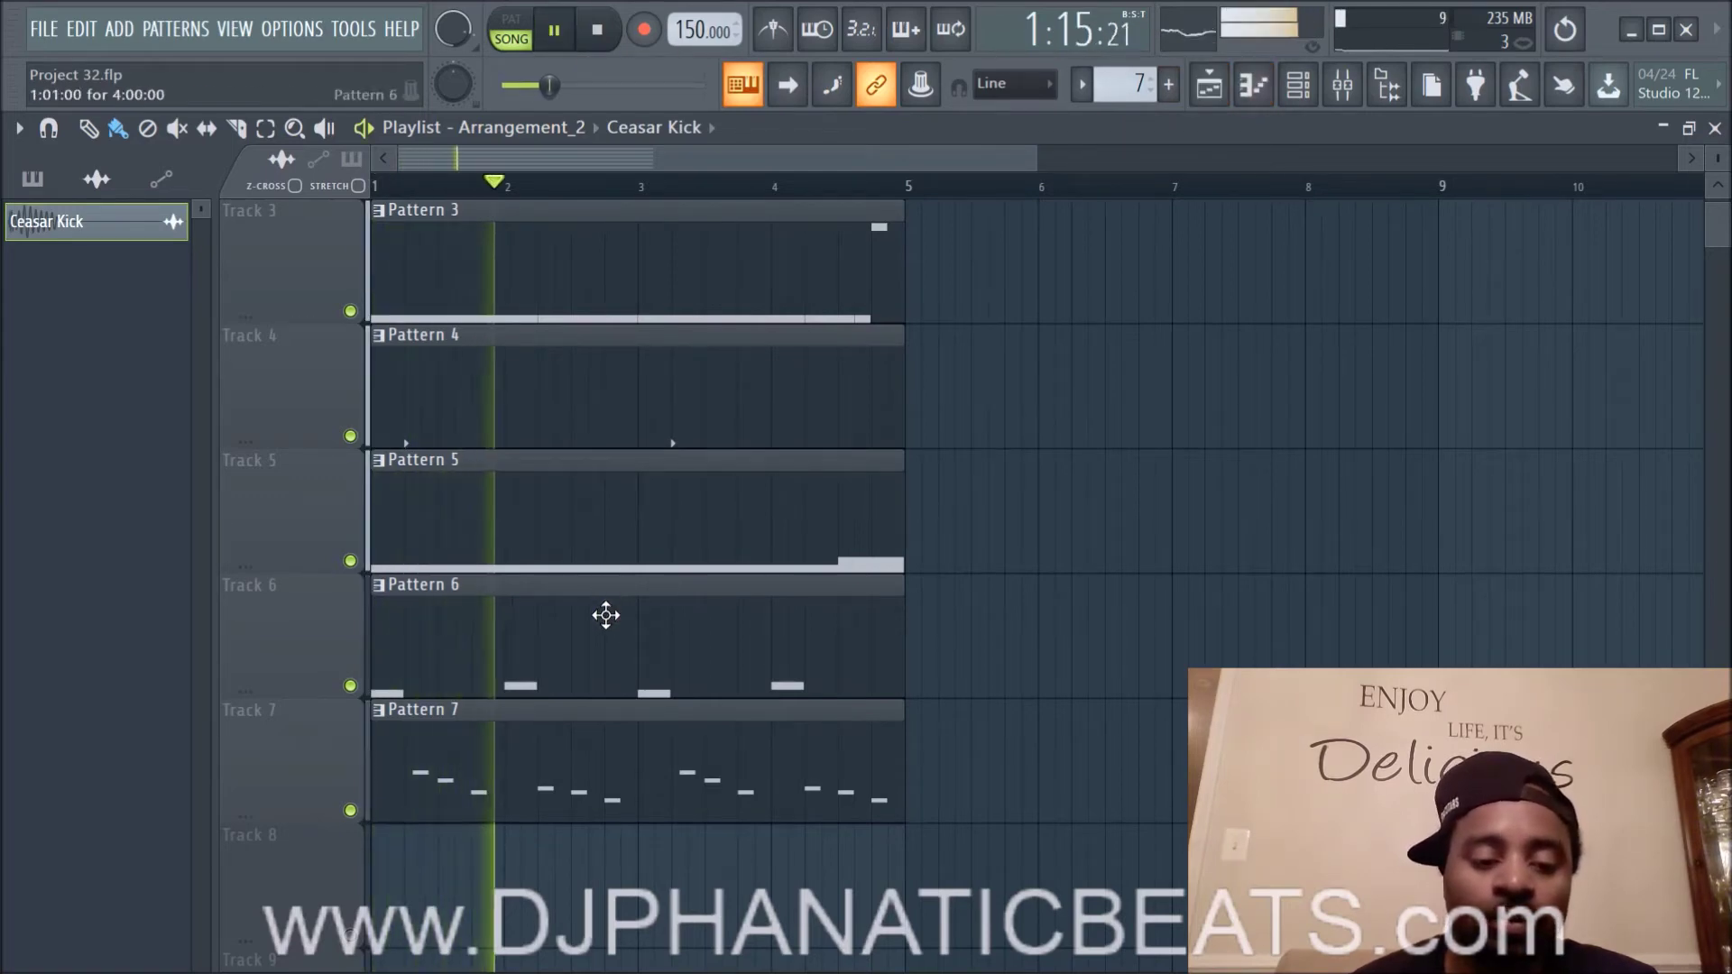
{"action": "right_click", "coordinate": [598, 736]}
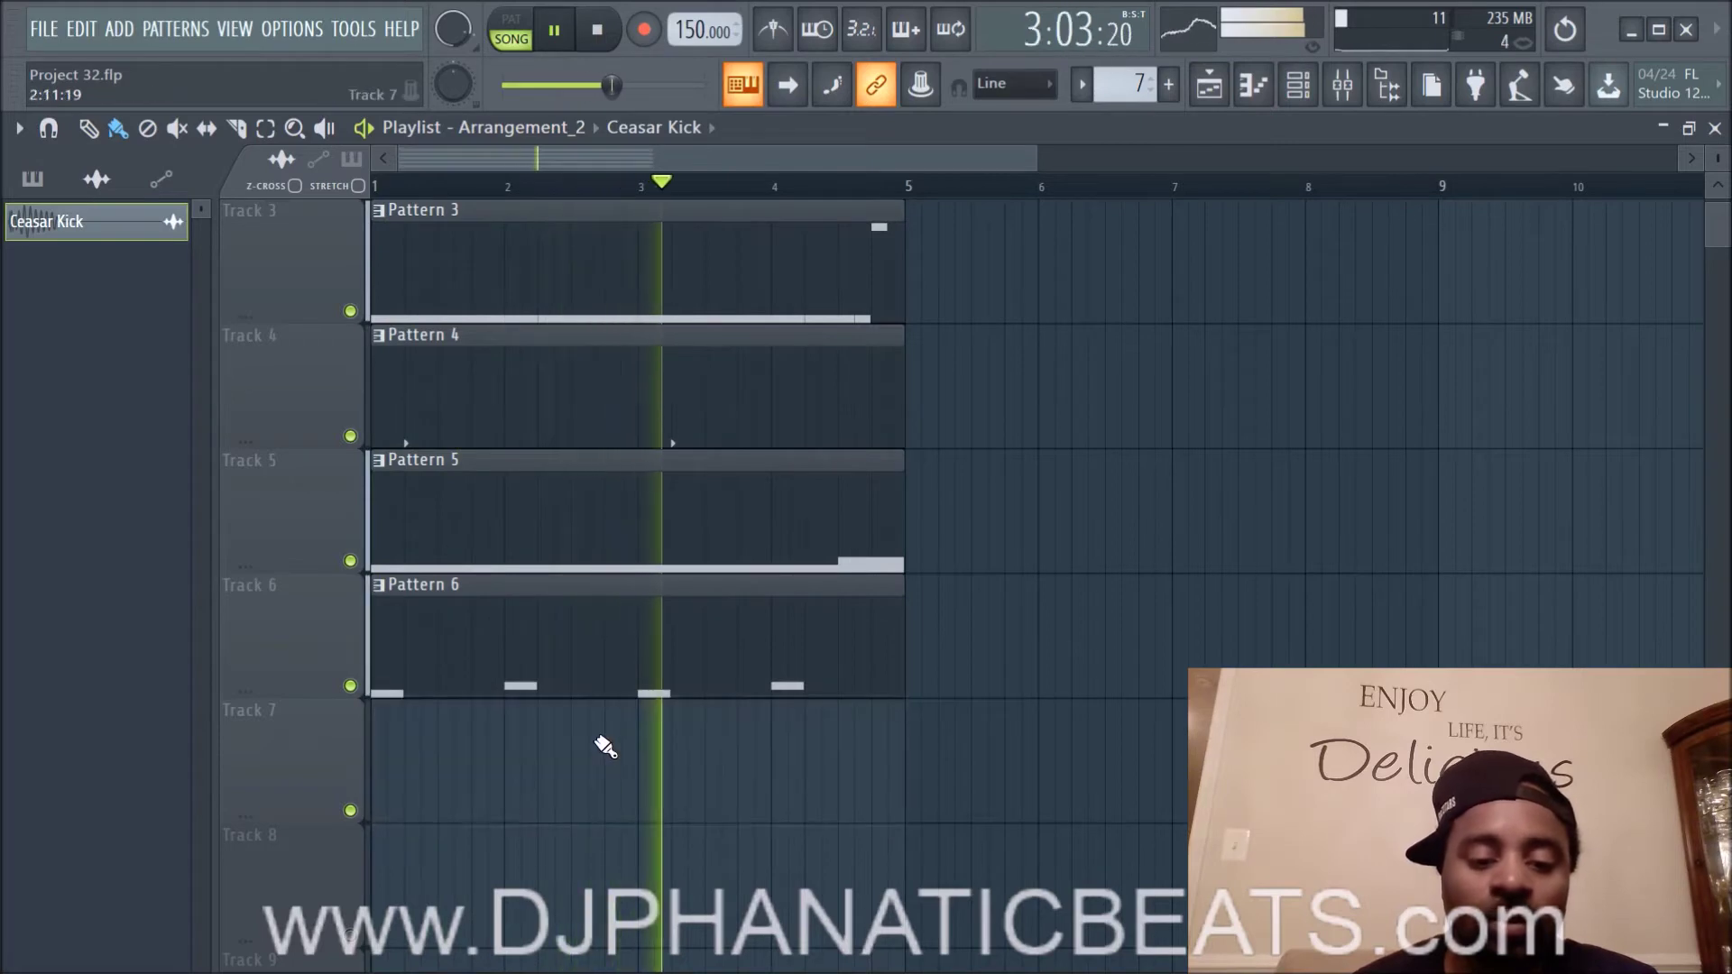
{"action": "left_click", "coordinate": [599, 34]}
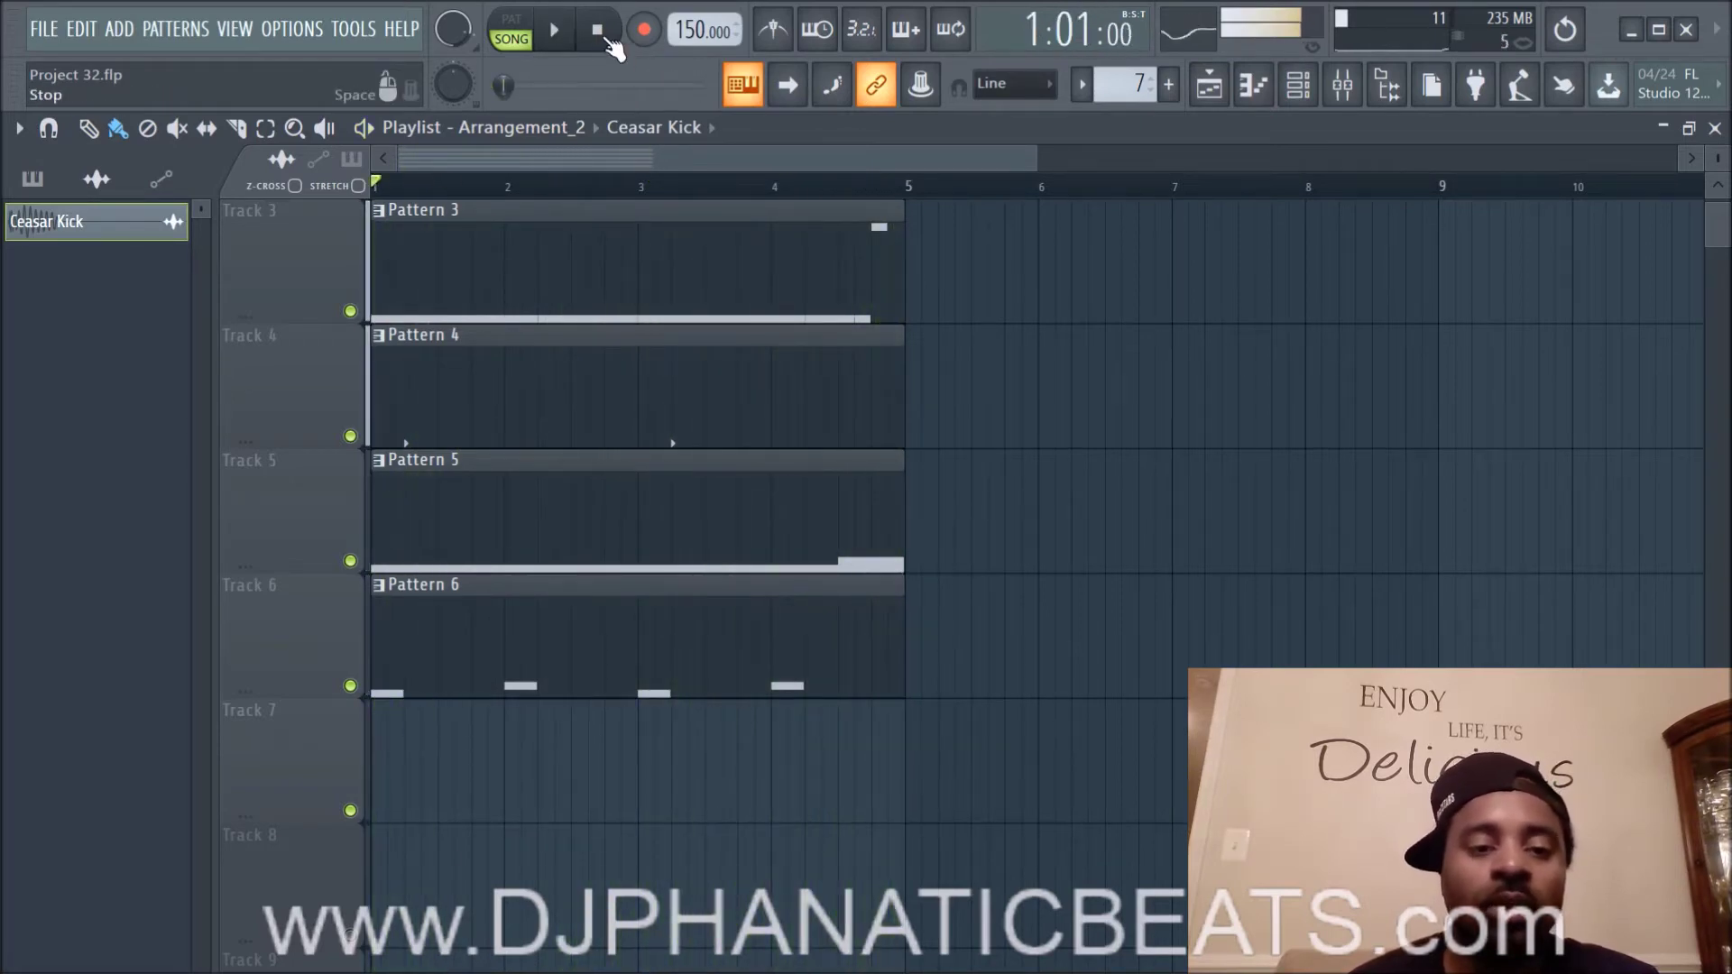
{"action": "scroll", "coordinate": [815, 510], "scroll_direction": "up", "scroll_amount": 2}
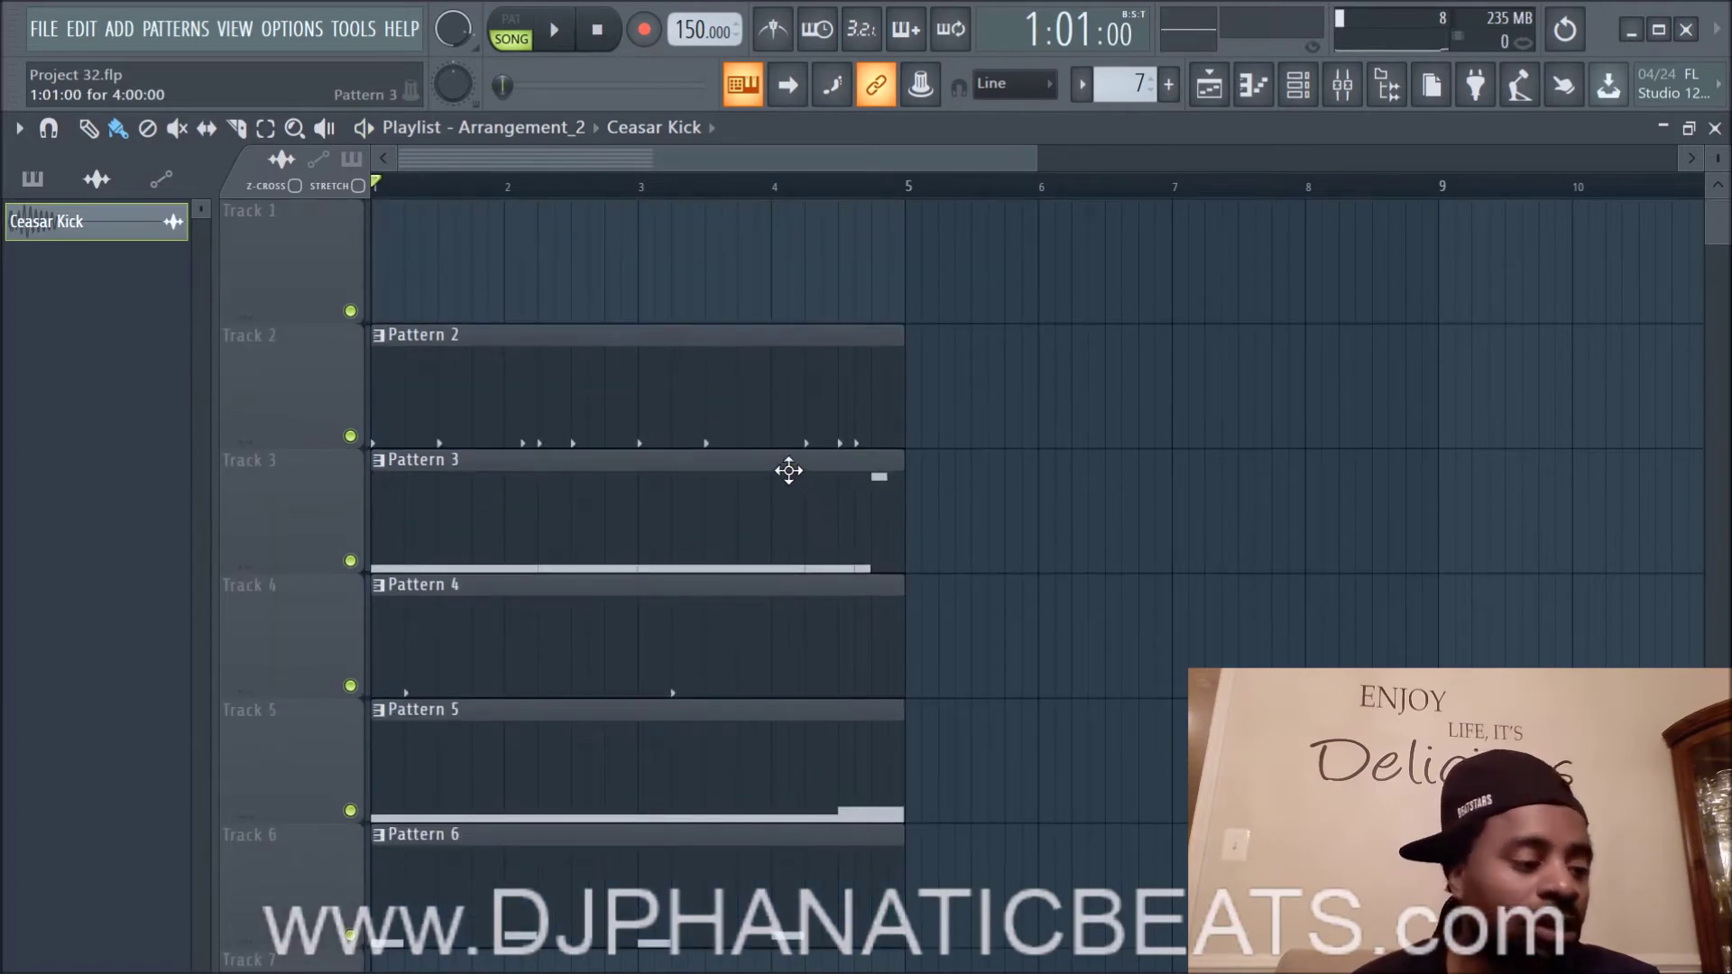
Step: Switch the playlist to the original Arrangement and look through its pattern clips
{"action": "left_click", "coordinate": [597, 134]}
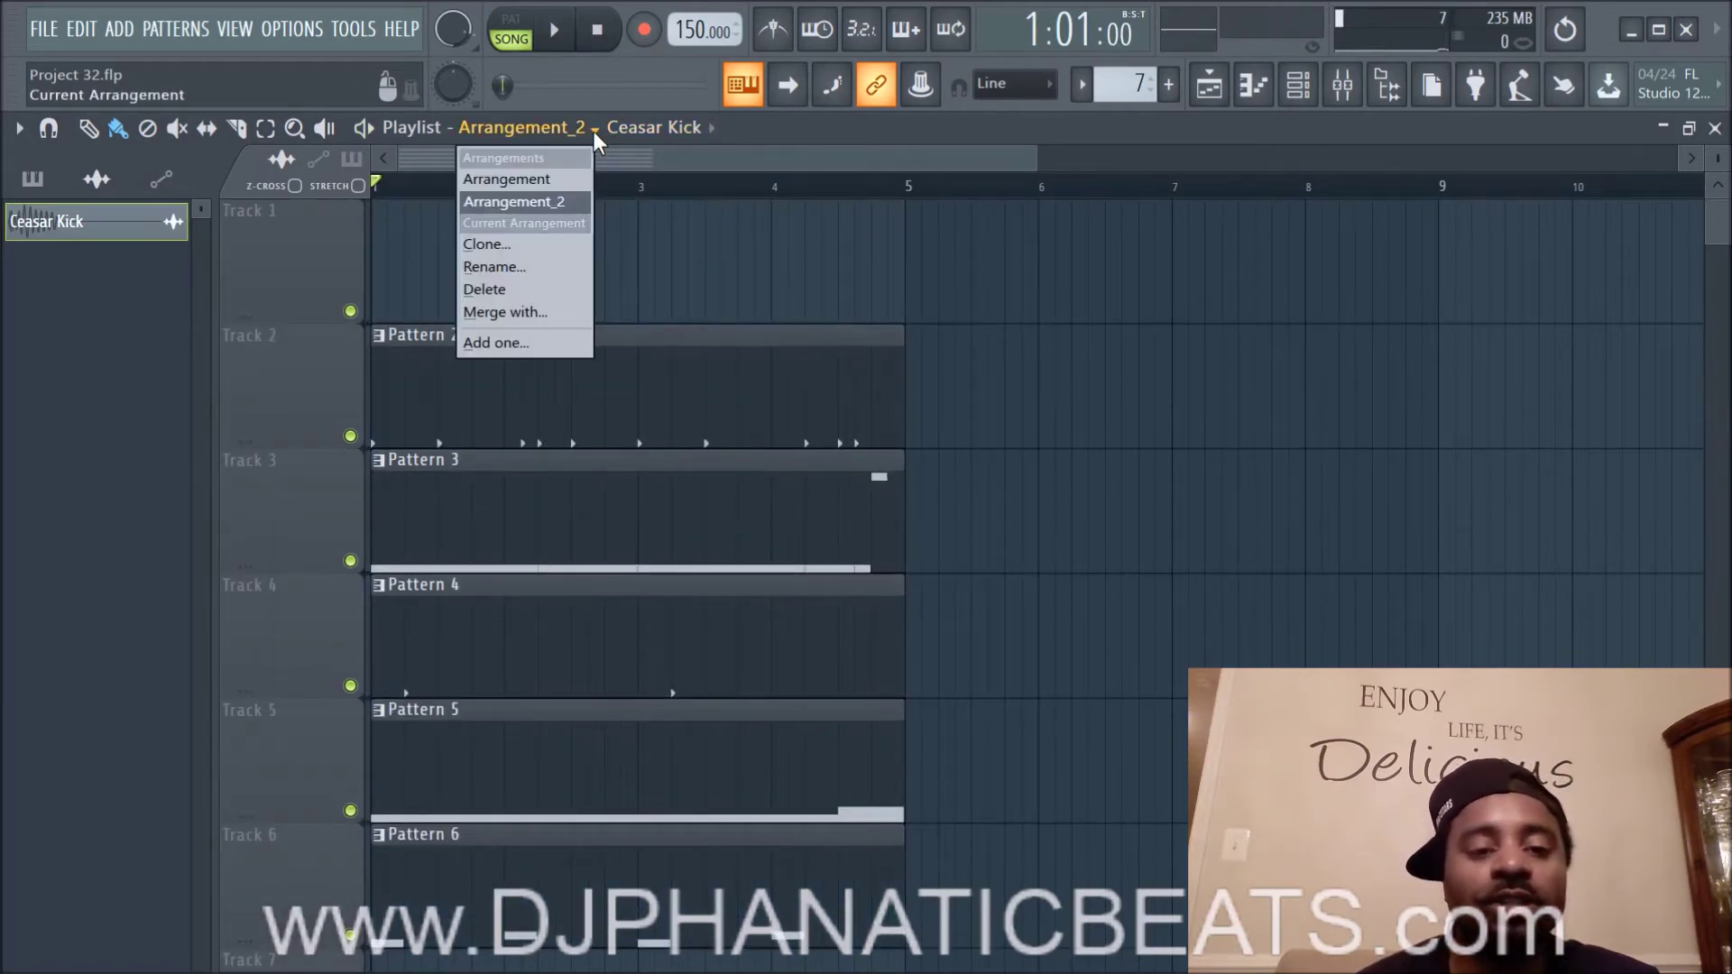
{"action": "left_click", "coordinate": [561, 179]}
{"action": "scroll", "coordinate": [789, 270], "scroll_direction": "down", "scroll_amount": 4}
{"action": "scroll", "coordinate": [767, 307], "scroll_direction": "up", "scroll_amount": 4}
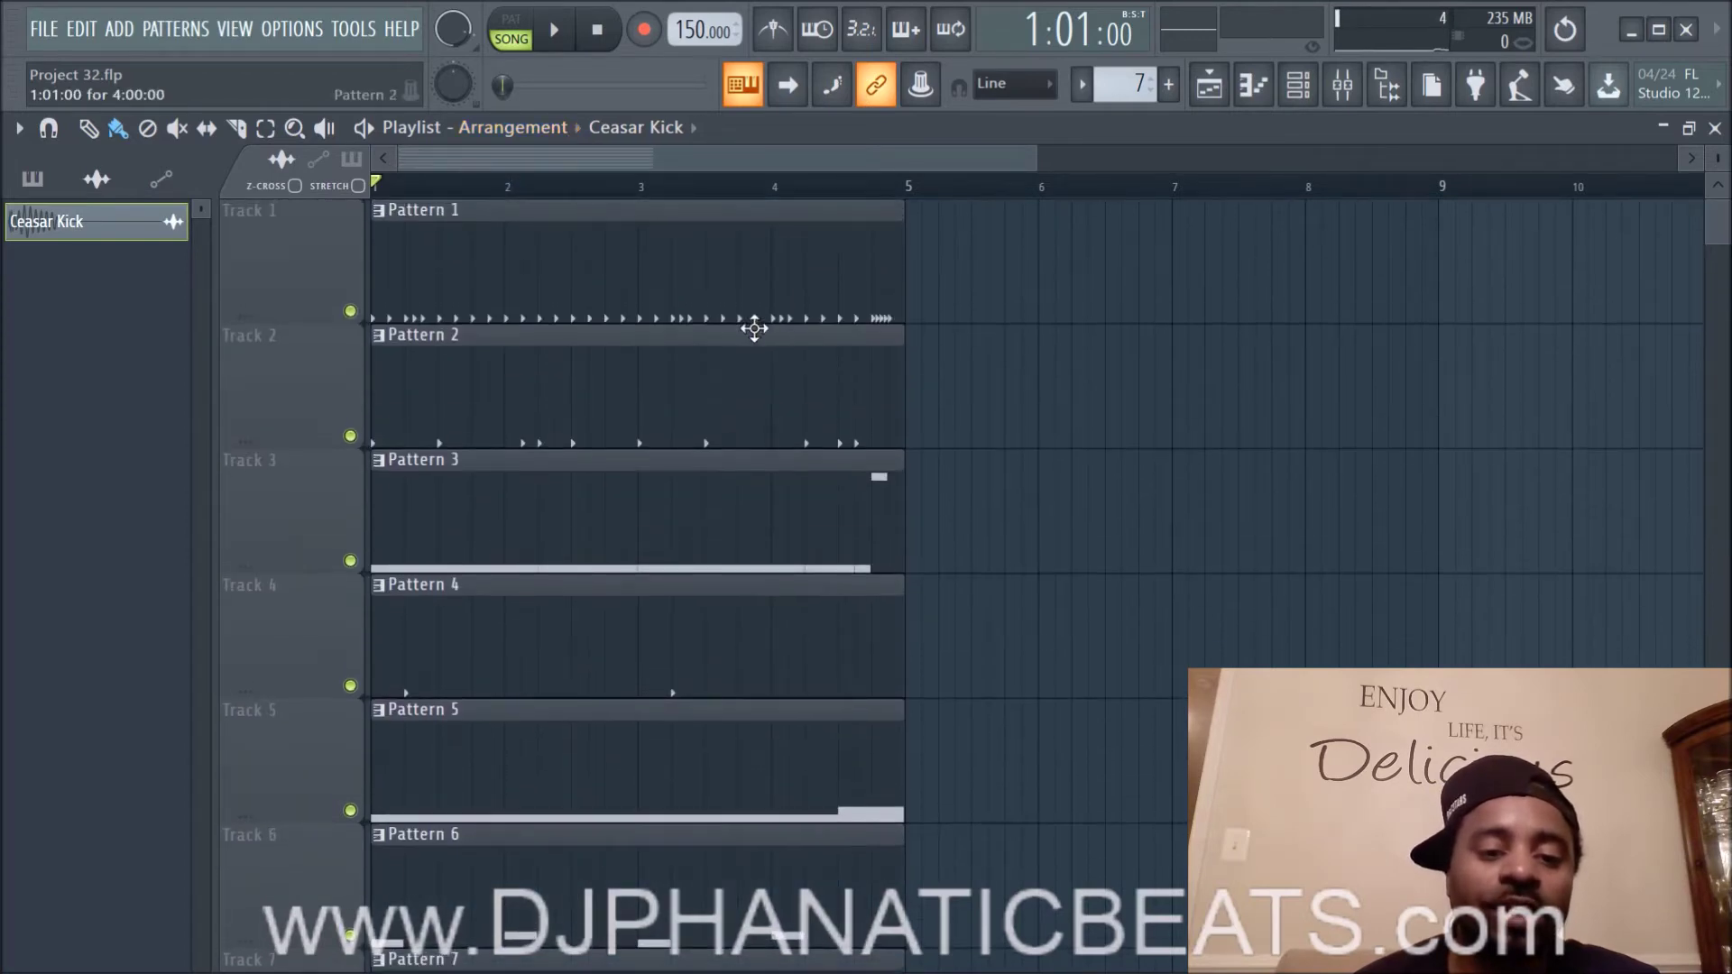
Step: Switch the playlist back to Arrangement_2 and view the options available for the current arrangement
{"action": "left_click", "coordinate": [578, 129]}
{"action": "left_click", "coordinate": [565, 204]}
{"action": "scroll", "coordinate": [634, 340], "scroll_direction": "up", "scroll_amount": 3}
{"action": "left_click", "coordinate": [592, 130]}
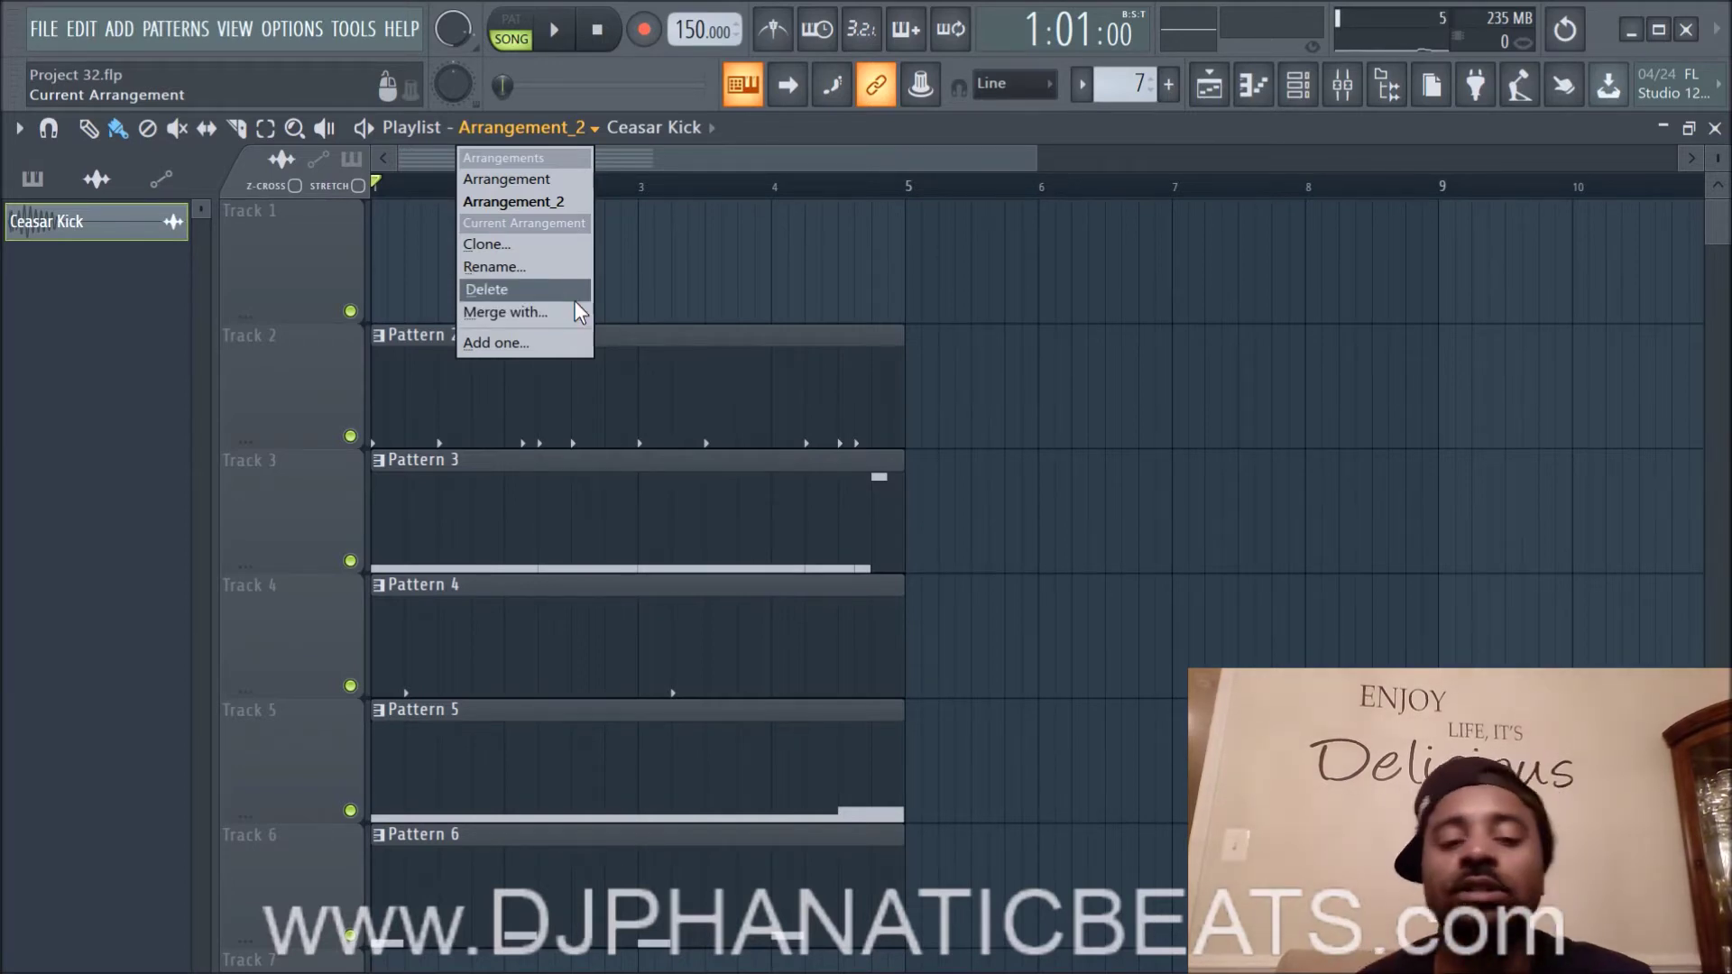
{"action": "left_click", "coordinate": [1064, 451]}
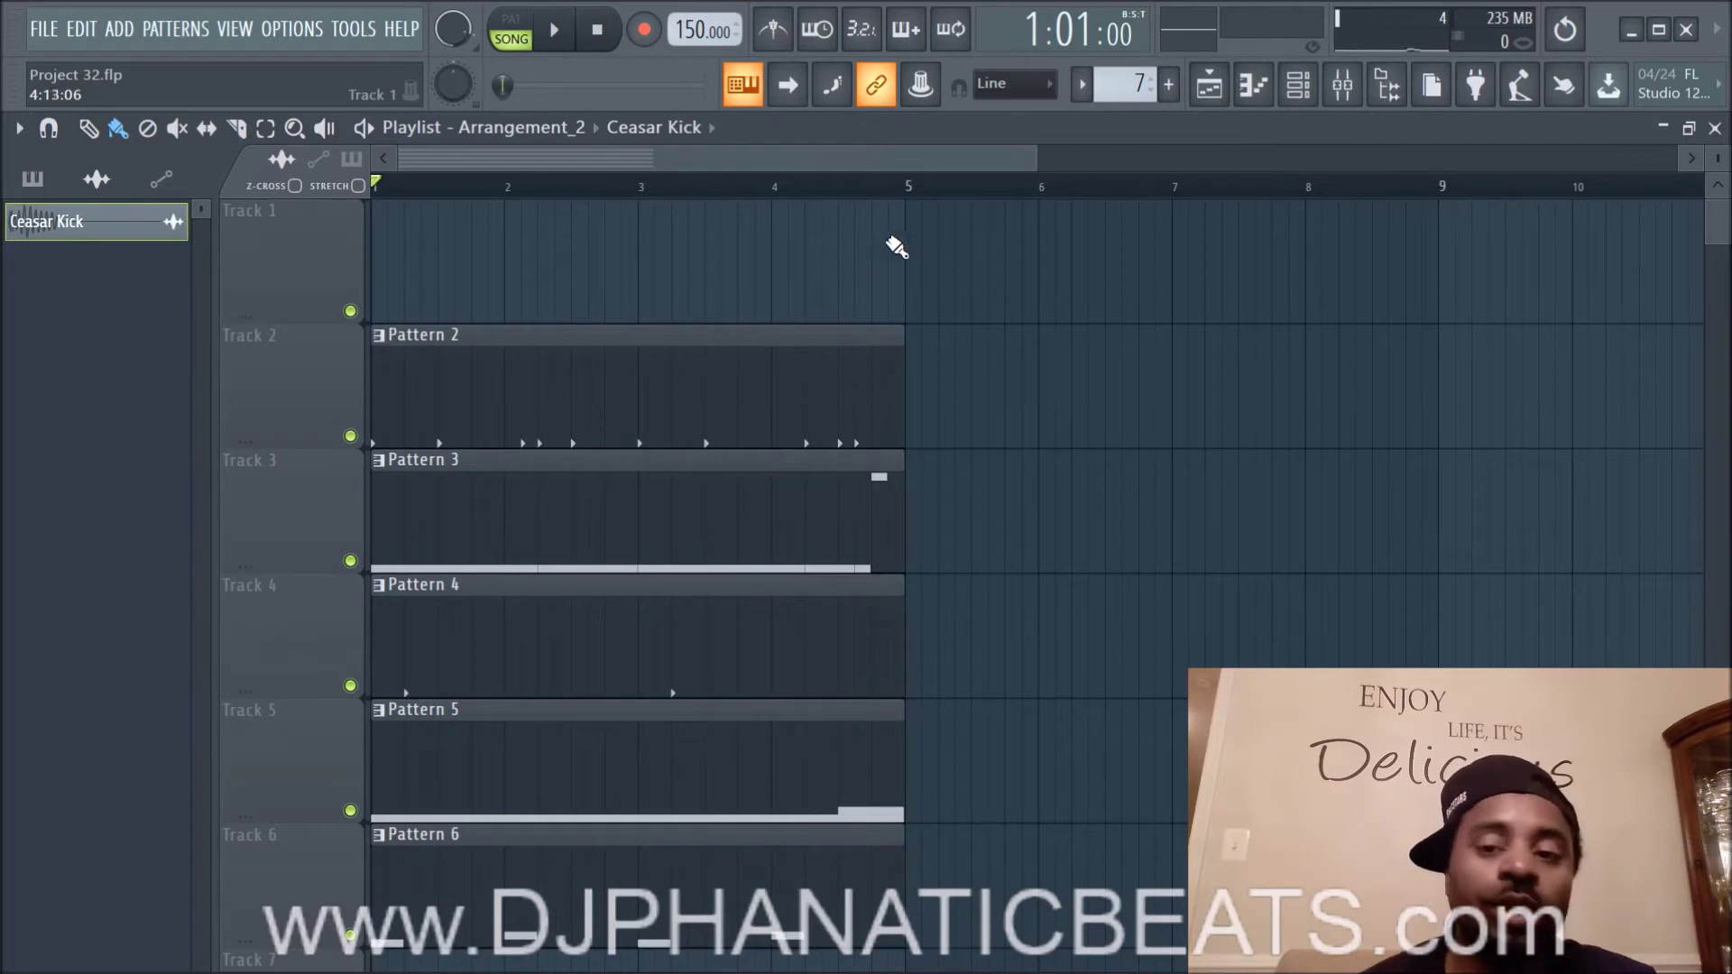
Step: View the Mixer over the playlist, shift its window sideways, and close it
{"action": "left_click", "coordinate": [1344, 86]}
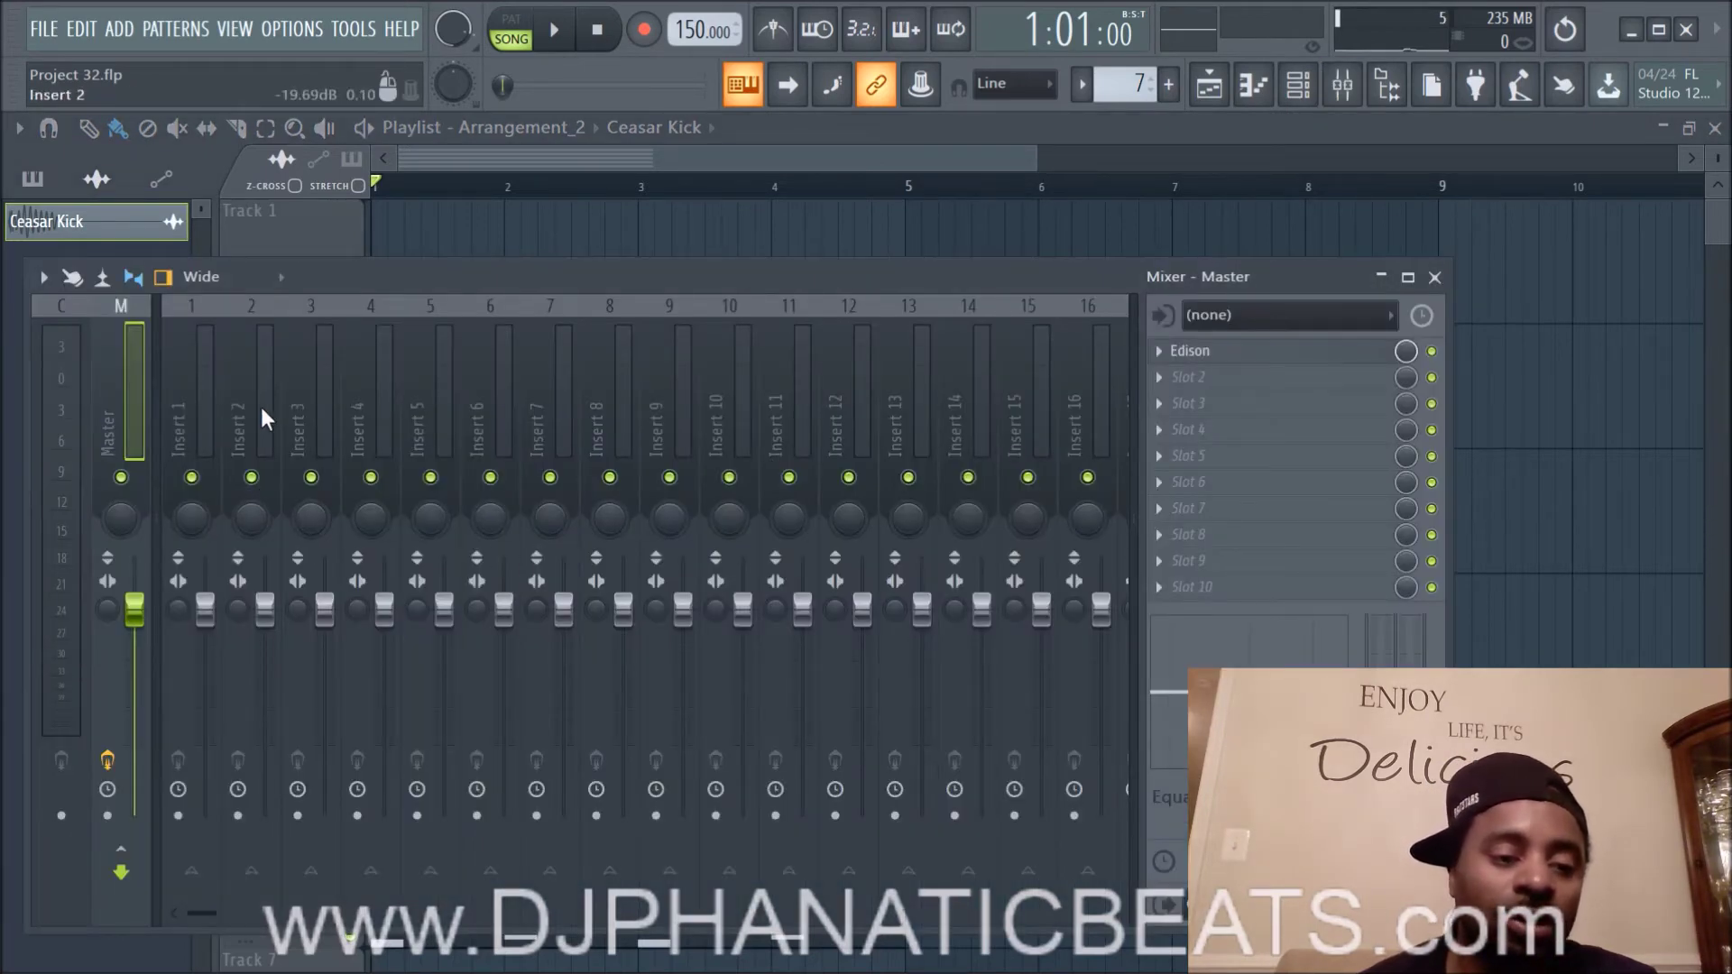
{"action": "left_click_drag", "start_coordinate": [437, 277], "coordinate": [694, 284]}
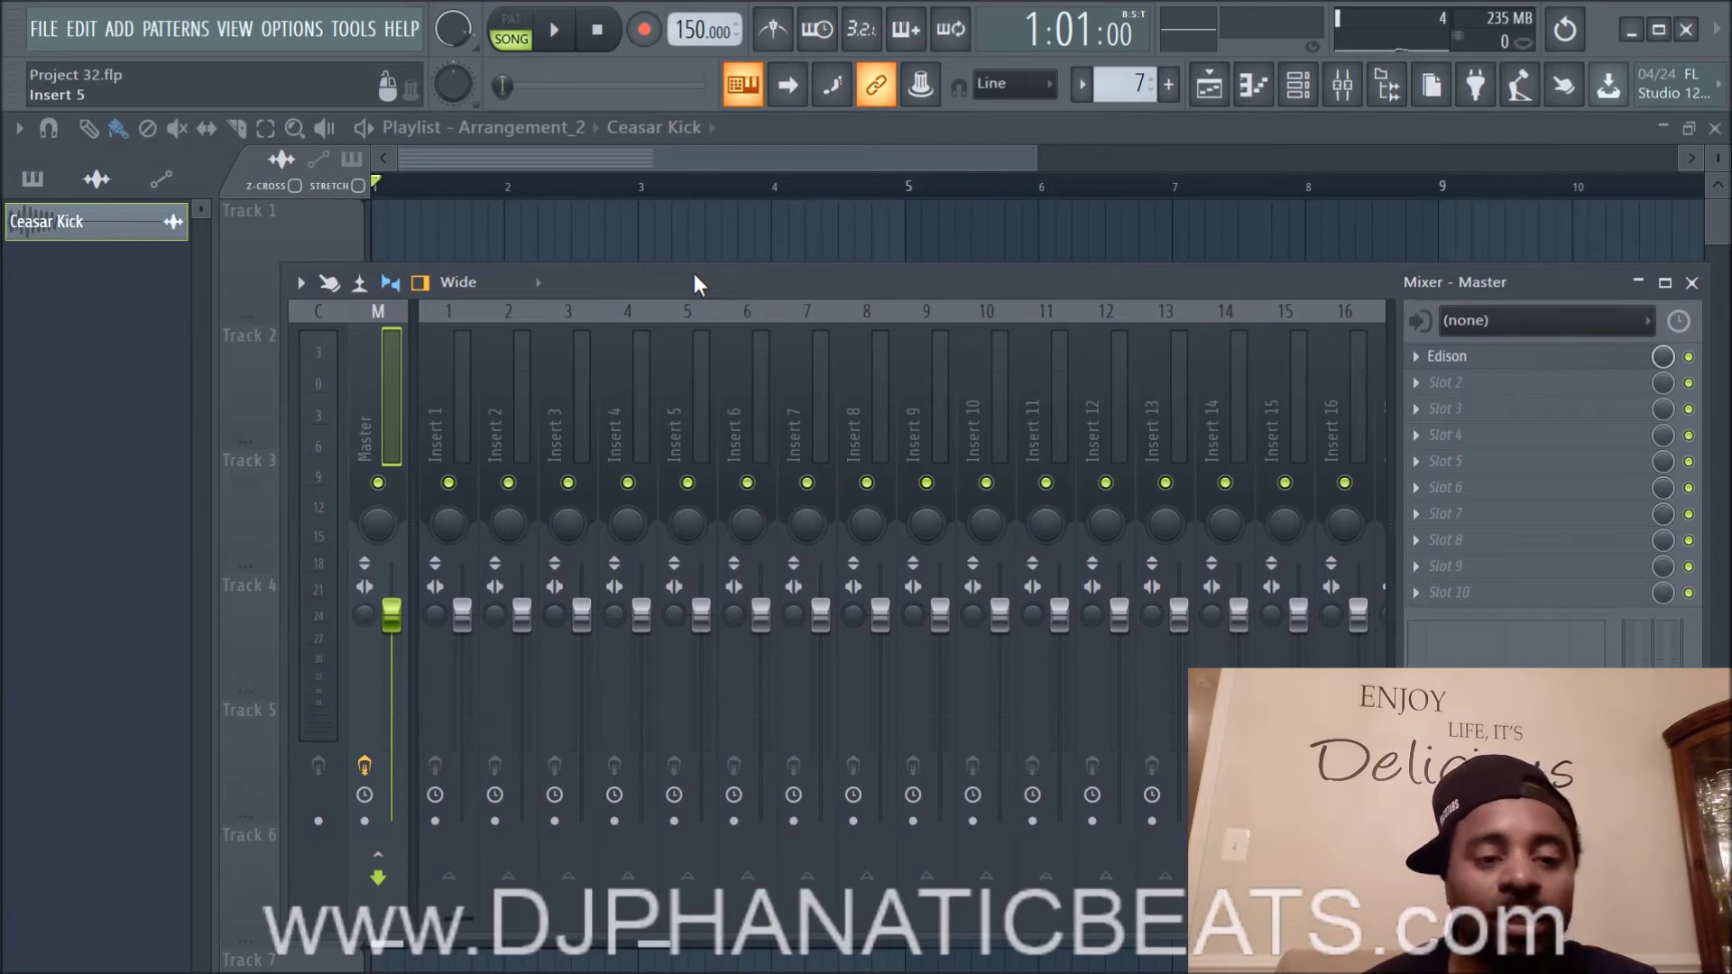
{"action": "key", "text": "F9"}
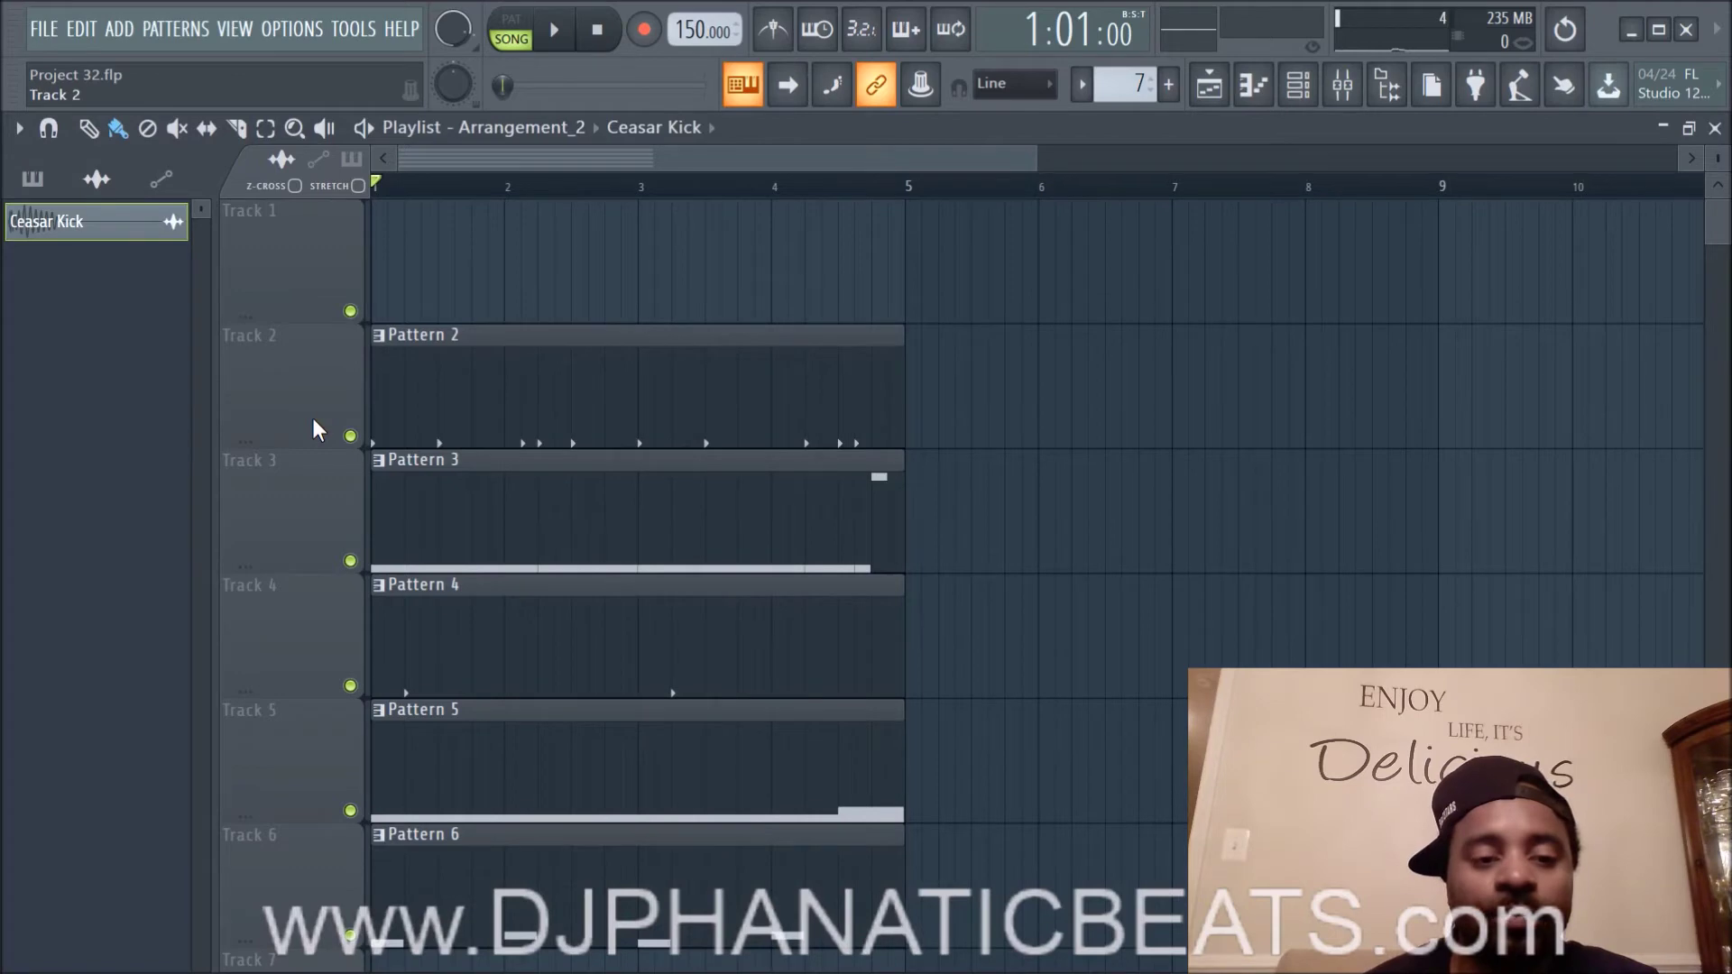
Step: Switch the playlist from Arrangement_2 to the original Arrangement
{"action": "left_click", "coordinate": [591, 127]}
{"action": "left_click", "coordinate": [533, 180]}
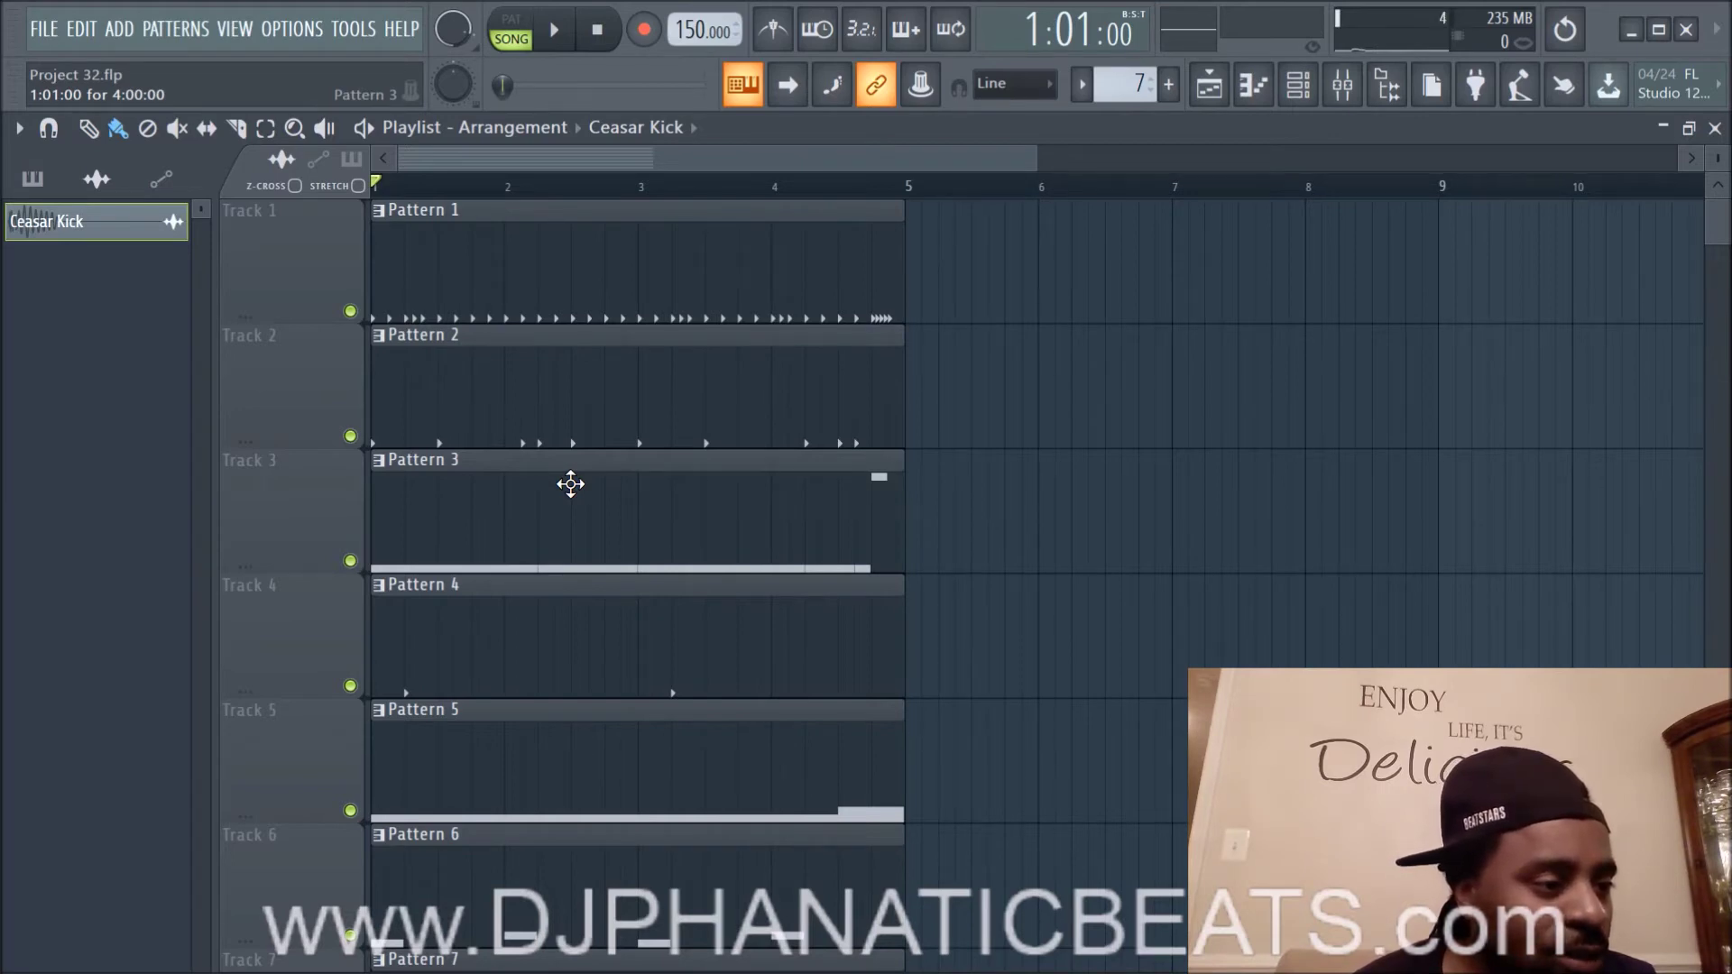
{"action": "left_click", "coordinate": [396, 211]}
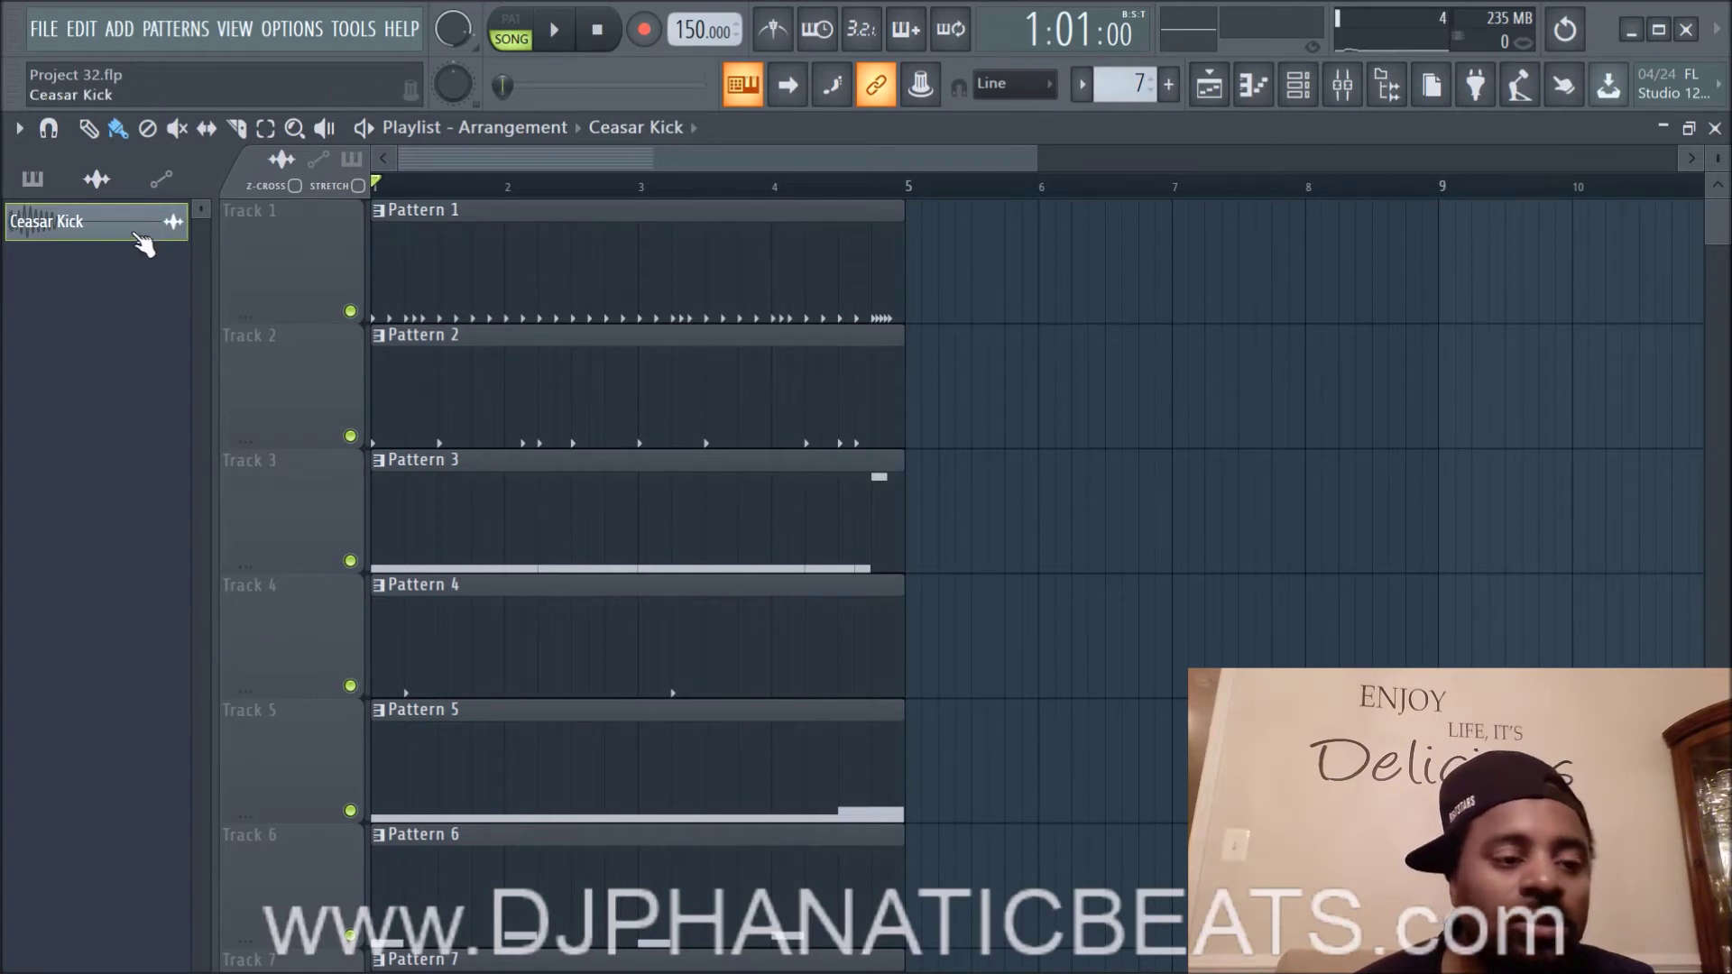
Step: List the project's patterns in the playlist and set Pattern 1's time signature to 3/4
{"action": "left_click", "coordinate": [33, 181]}
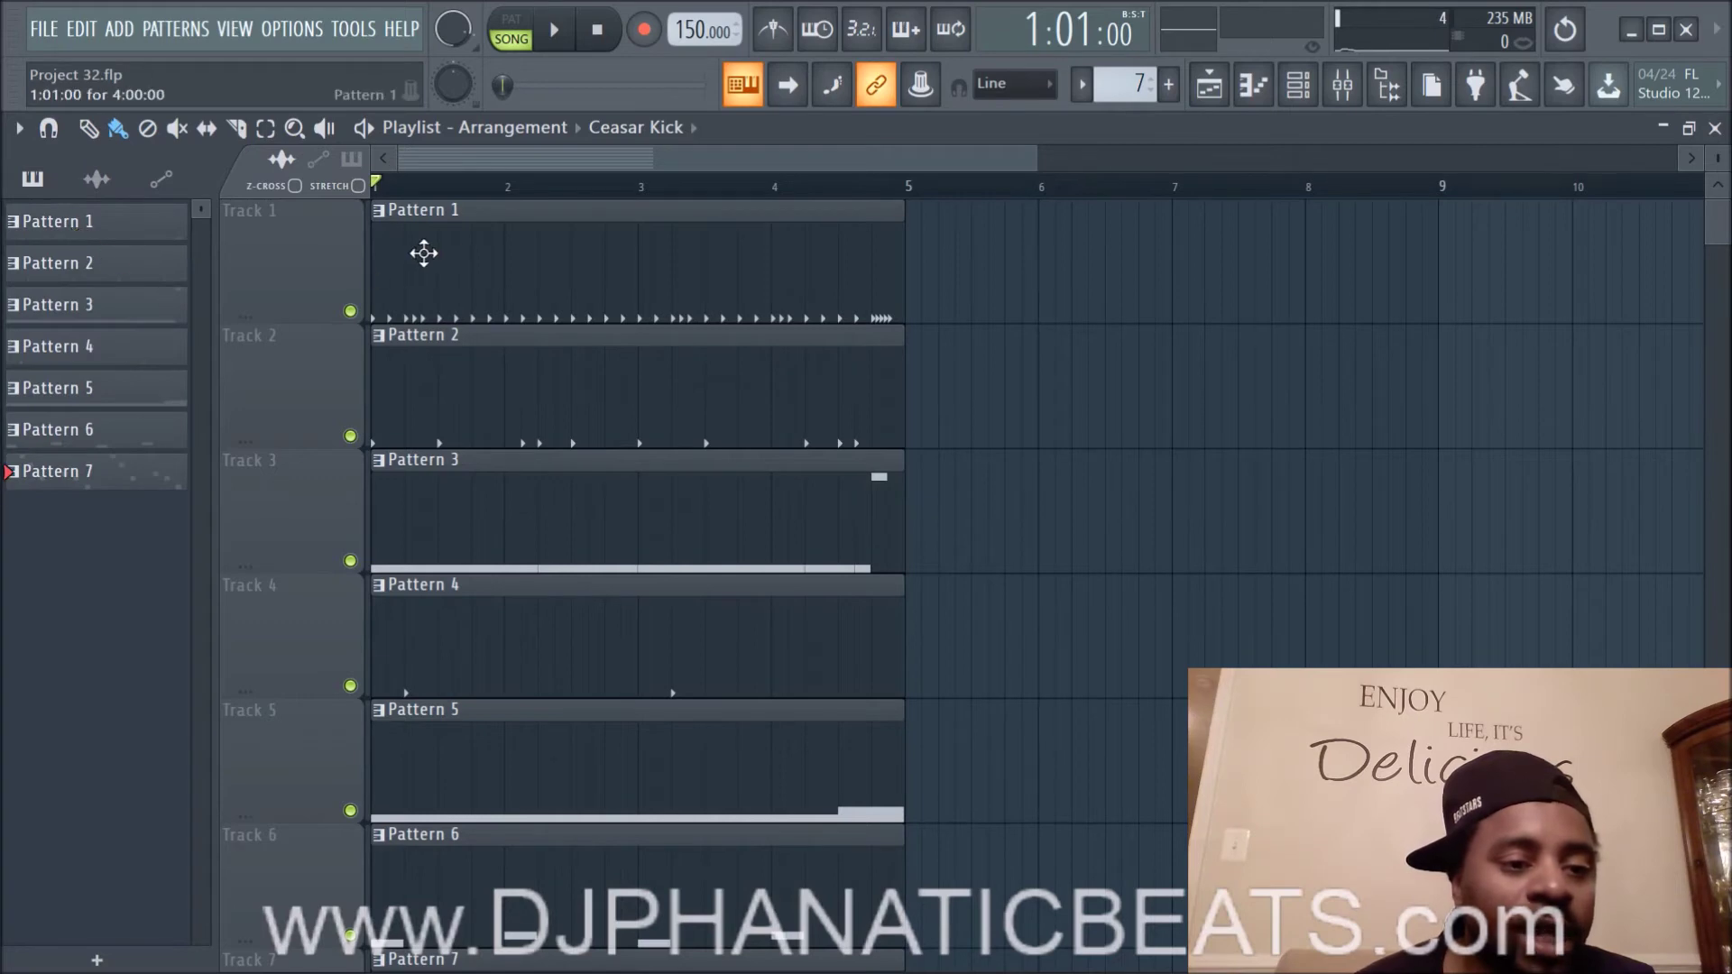
{"action": "right_click", "coordinate": [111, 228]}
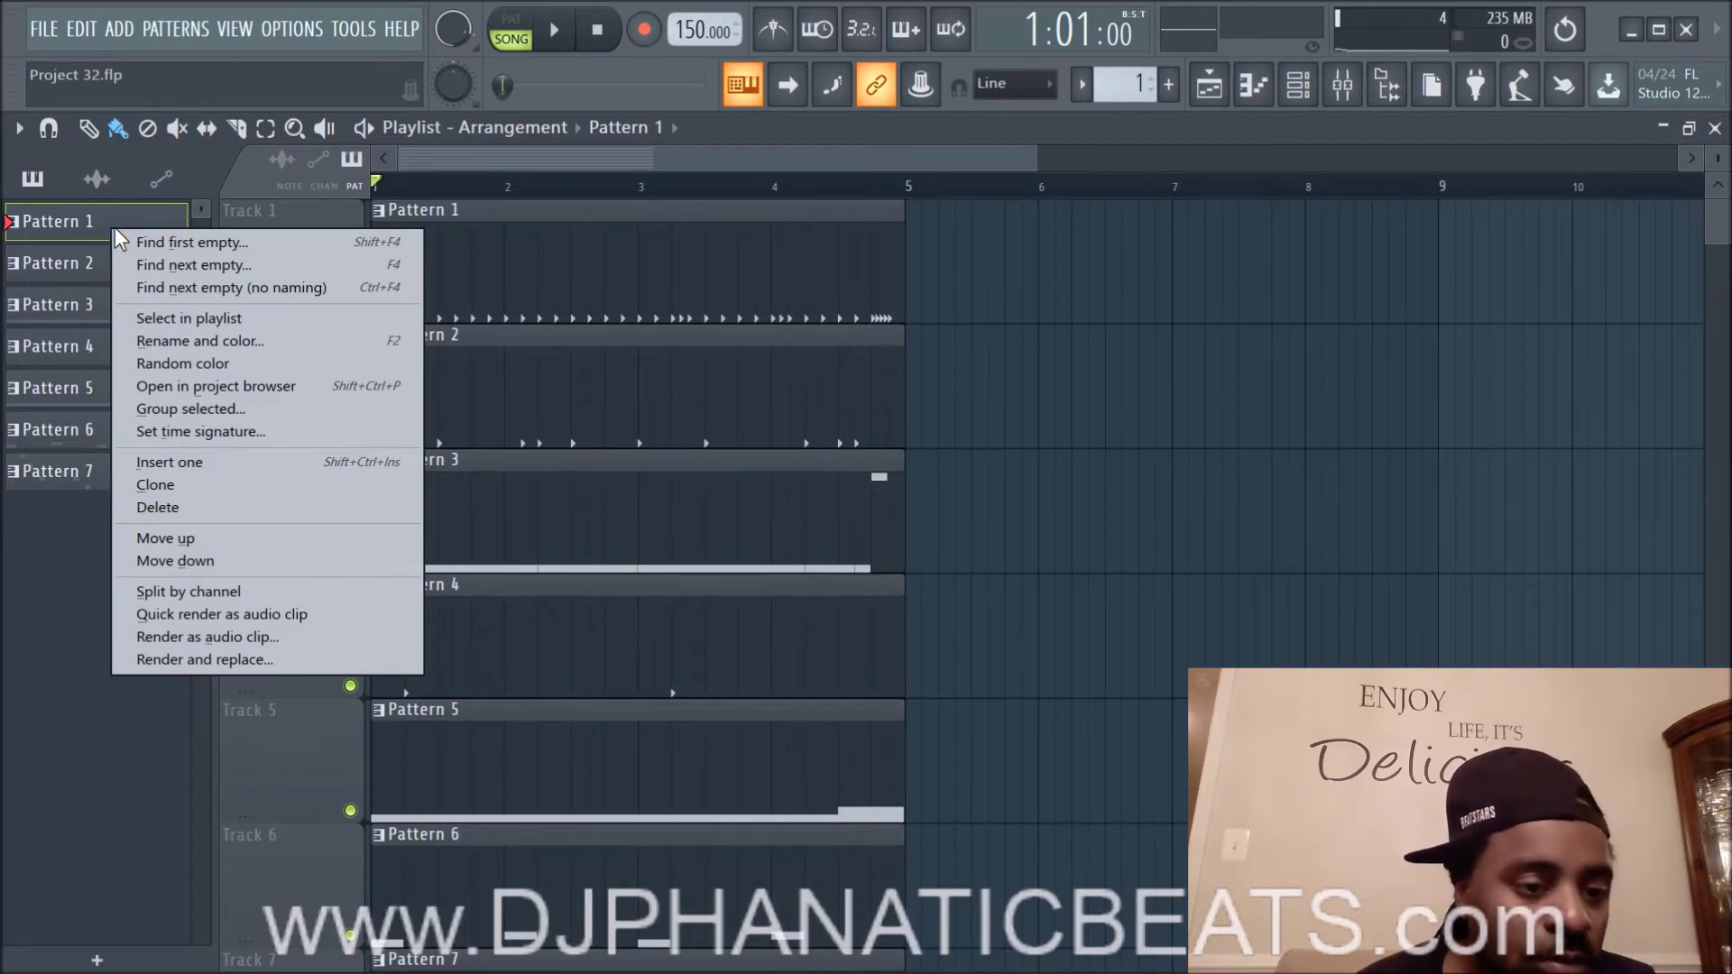
{"action": "left_click", "coordinate": [230, 430]}
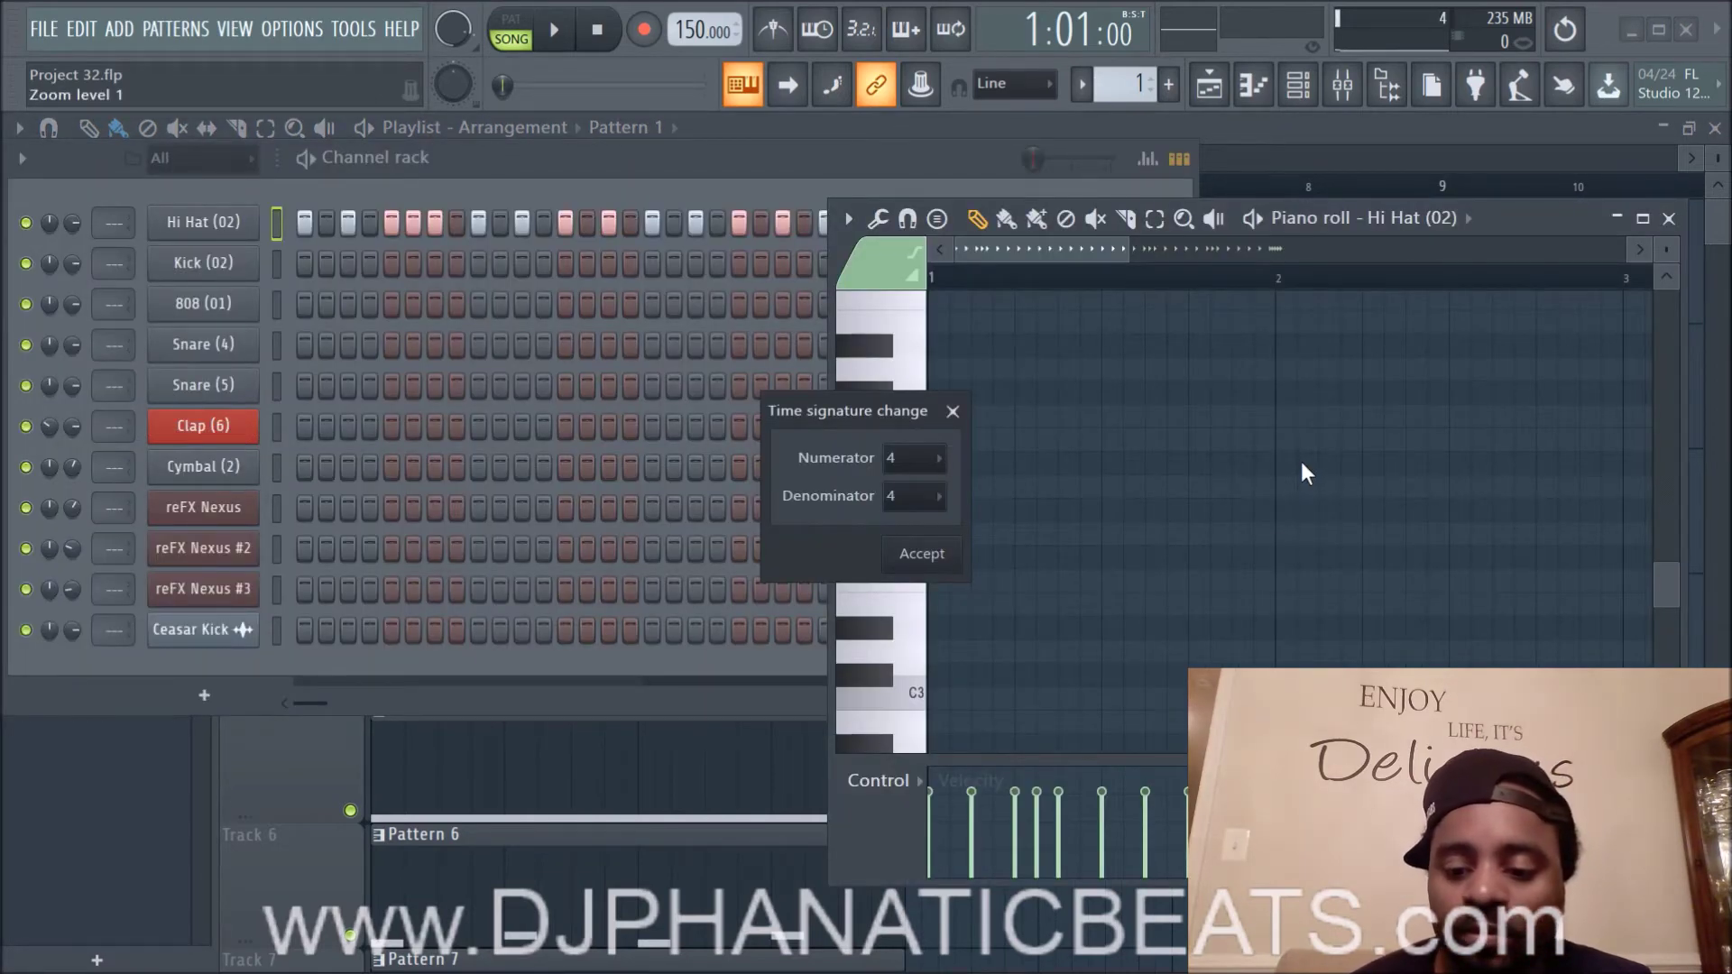
{"action": "left_click", "coordinate": [939, 460]}
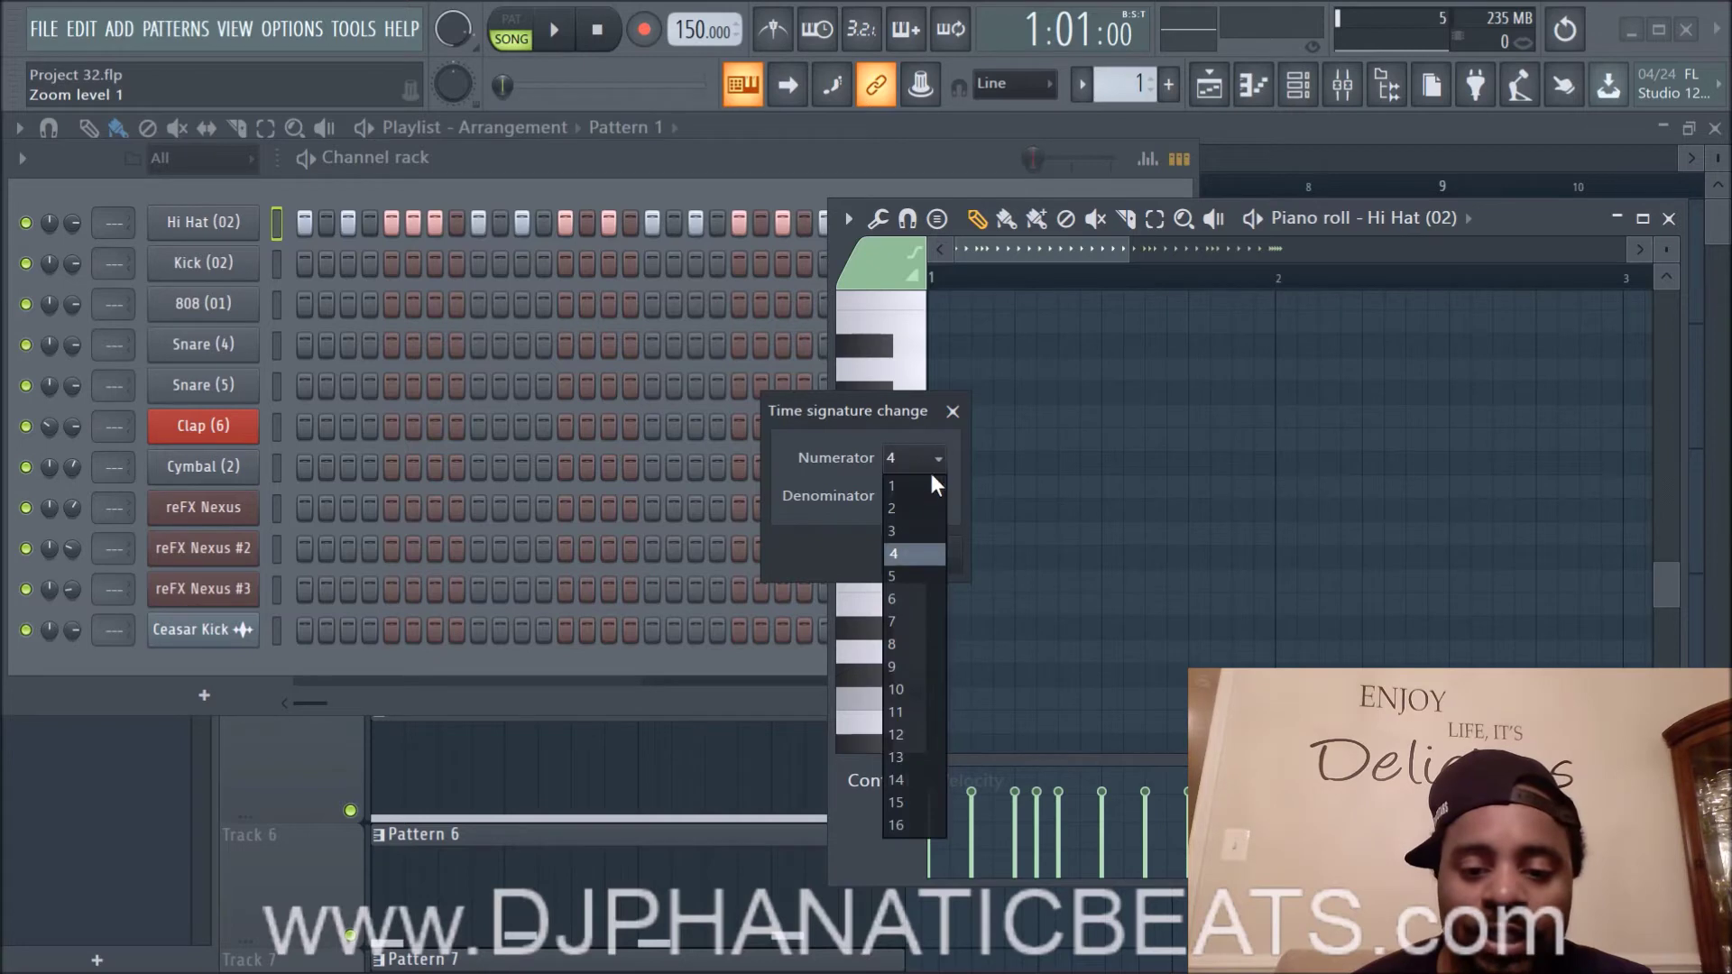
{"action": "left_click", "coordinate": [909, 530]}
{"action": "left_click", "coordinate": [920, 566]}
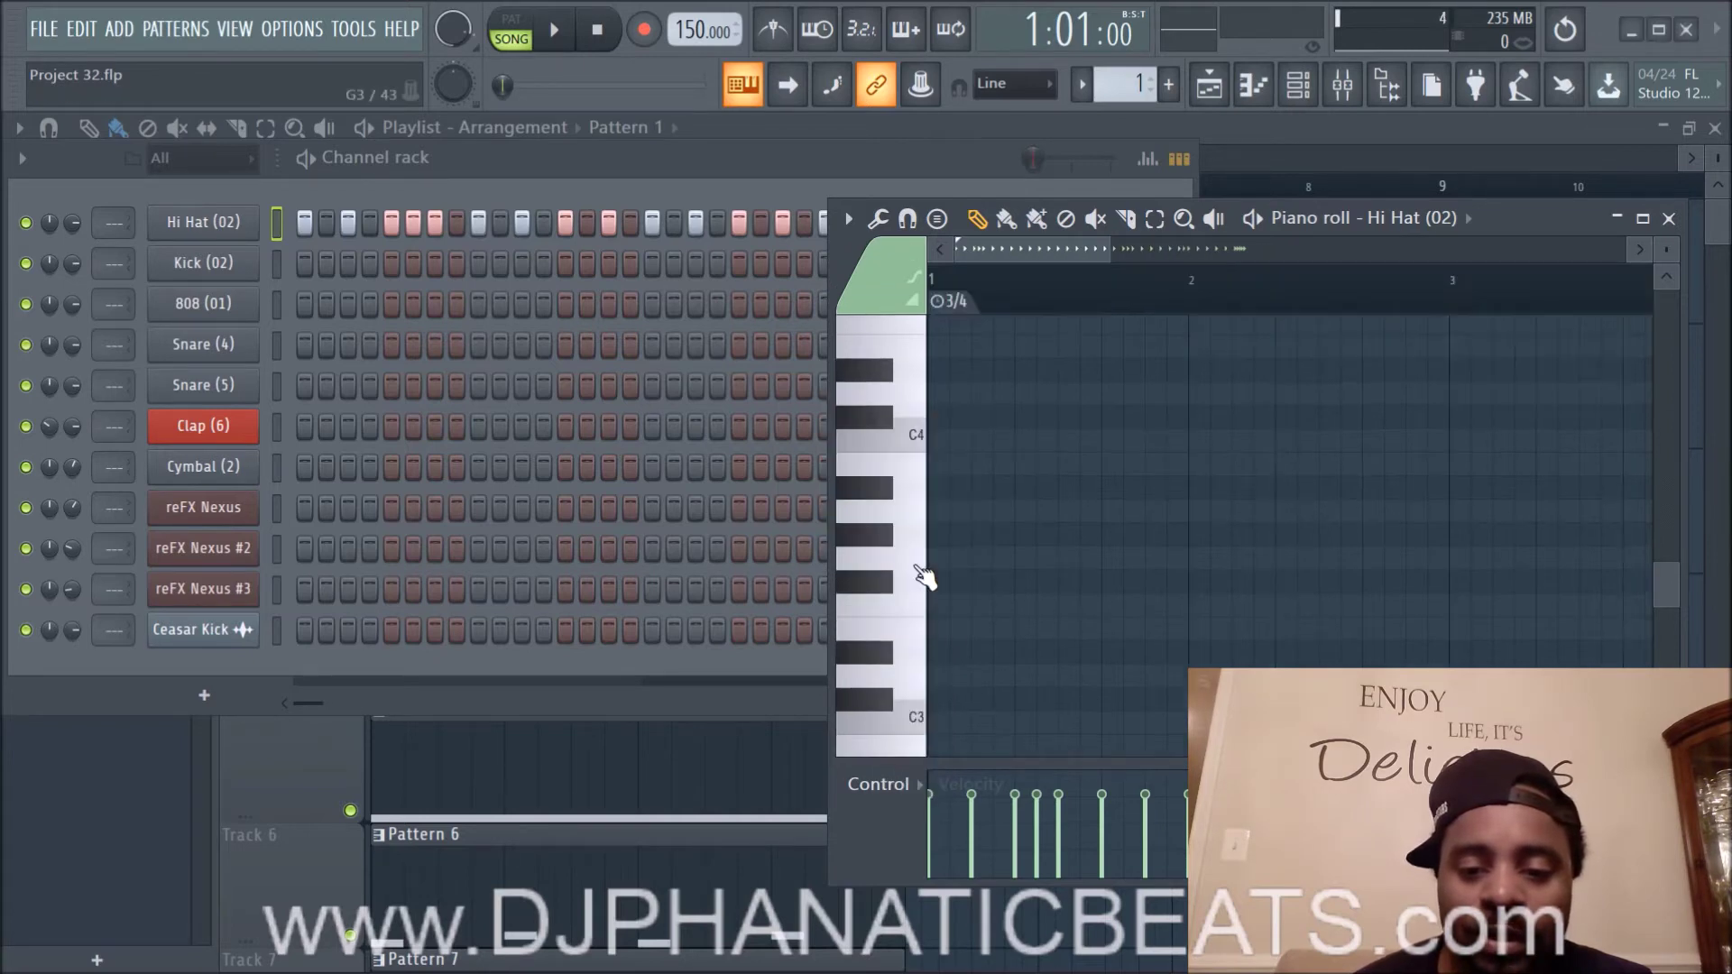
Step: Bring the hi-hat notes into view in the piano roll and audition Pattern 1 in pattern mode
{"action": "scroll", "coordinate": [1175, 558], "scroll_direction": "down", "scroll_amount": 13}
{"action": "scroll", "coordinate": [1175, 559], "scroll_direction": "up", "scroll_amount": 20}
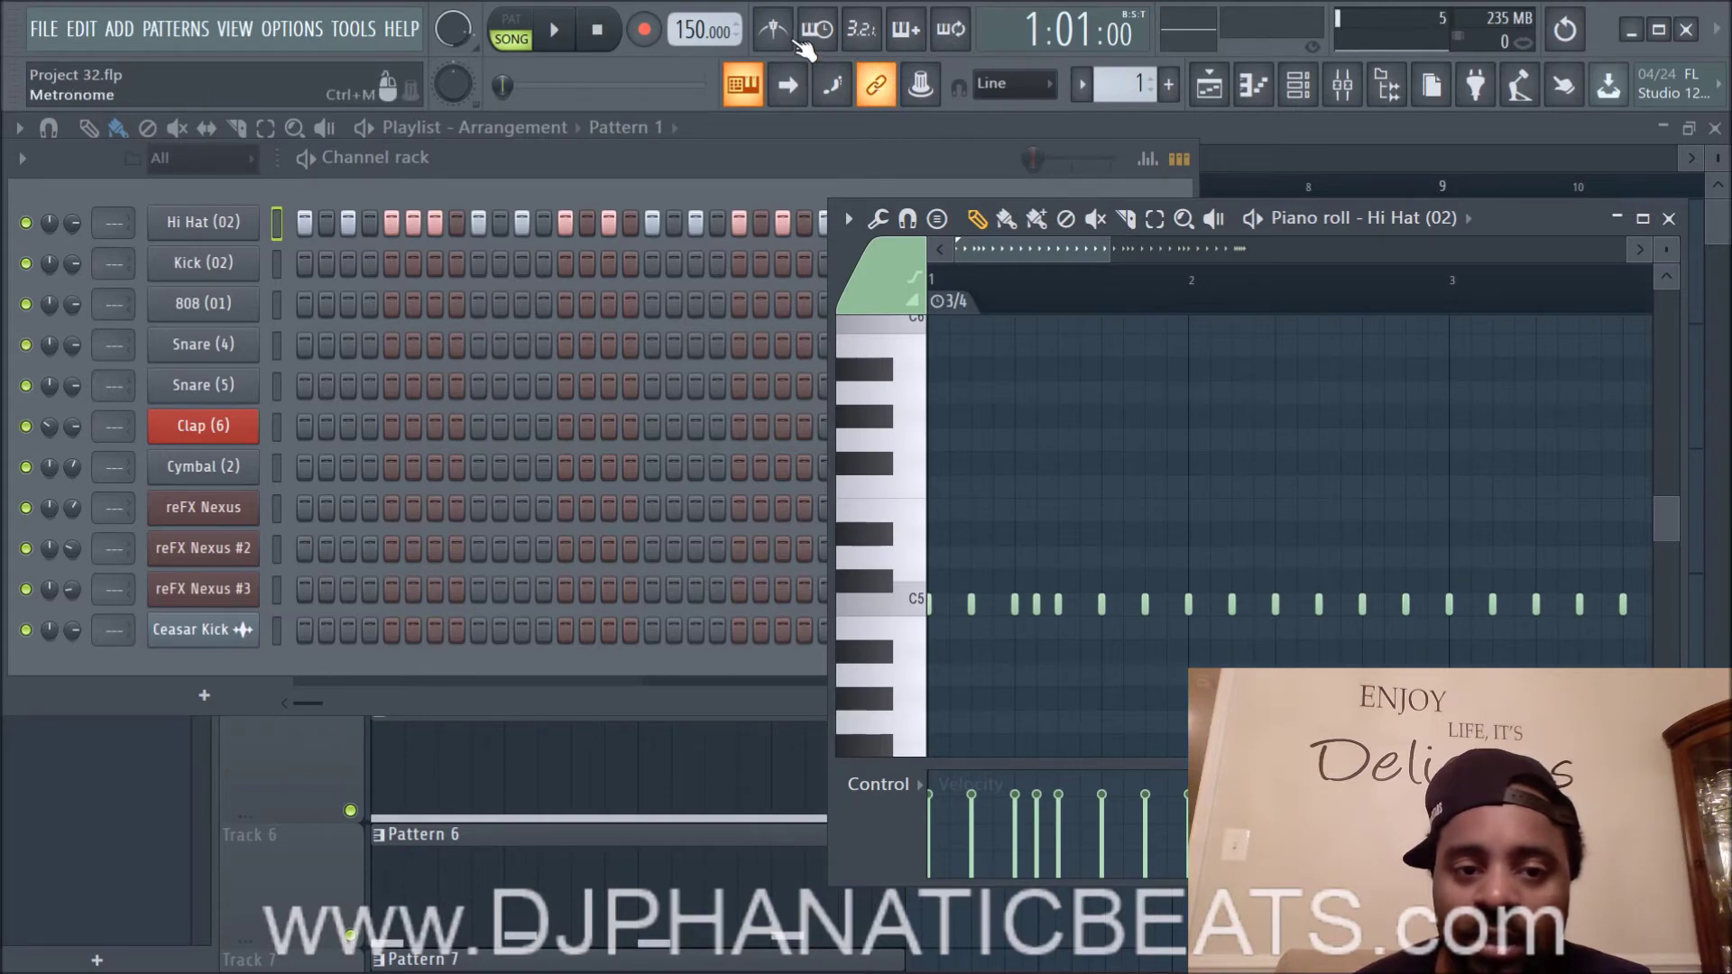
{"action": "left_click", "coordinate": [531, 37]}
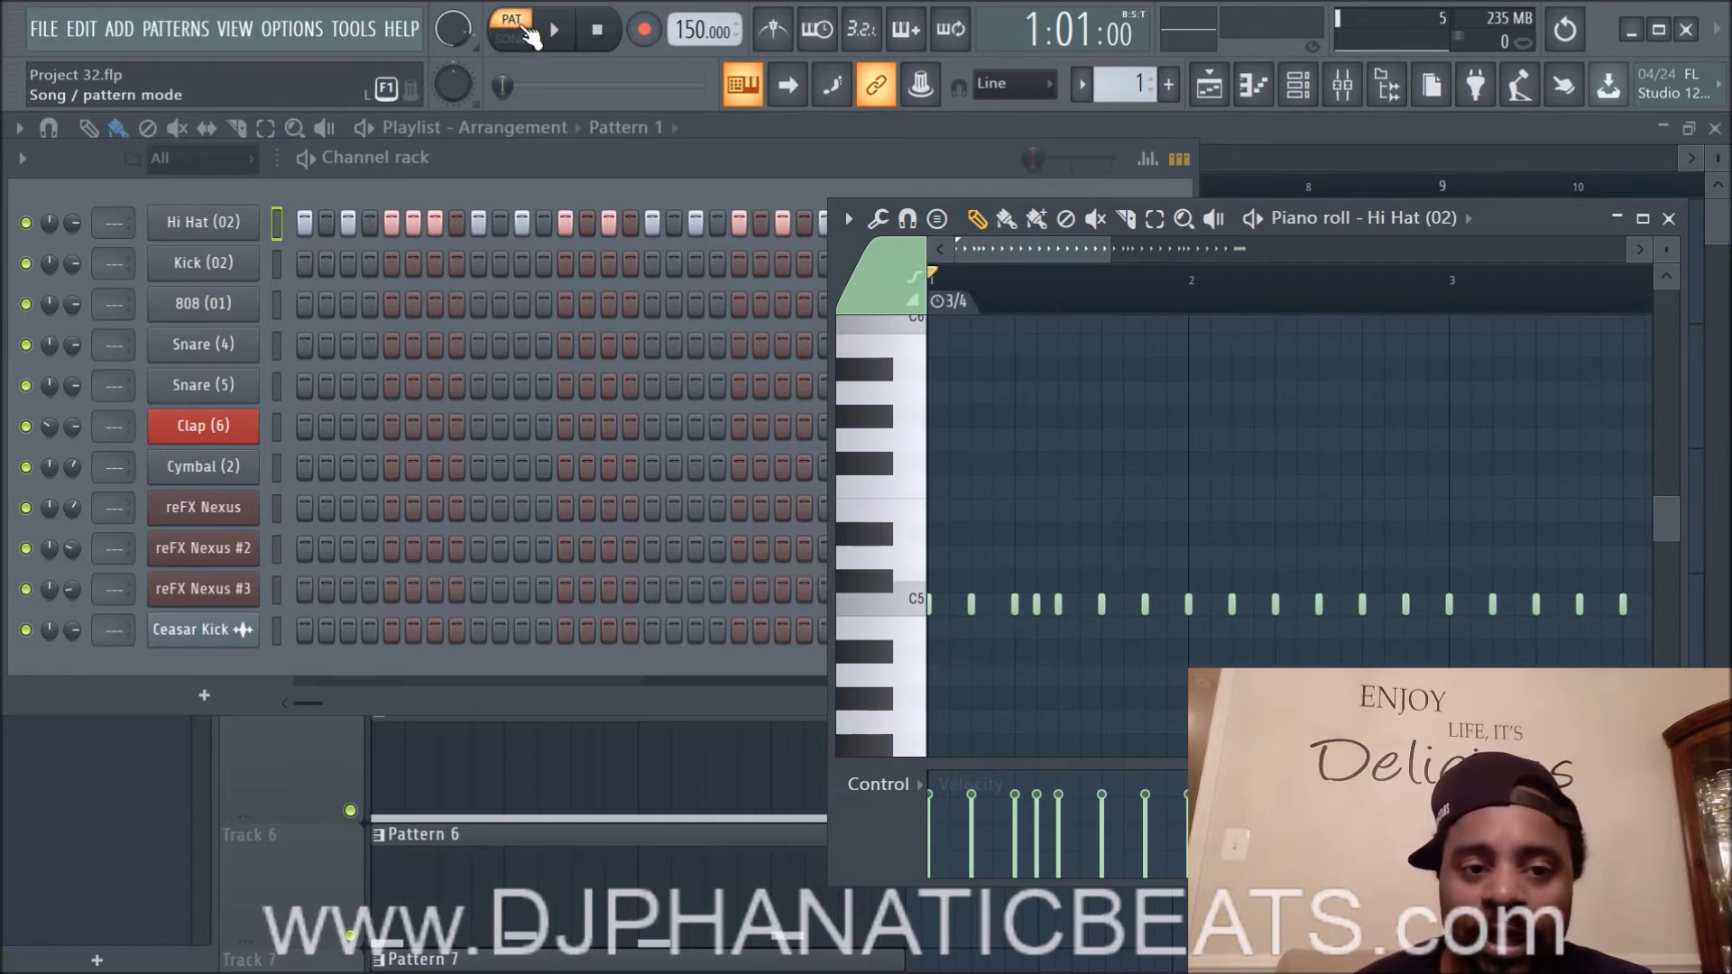
{"action": "left_click", "coordinate": [557, 34]}
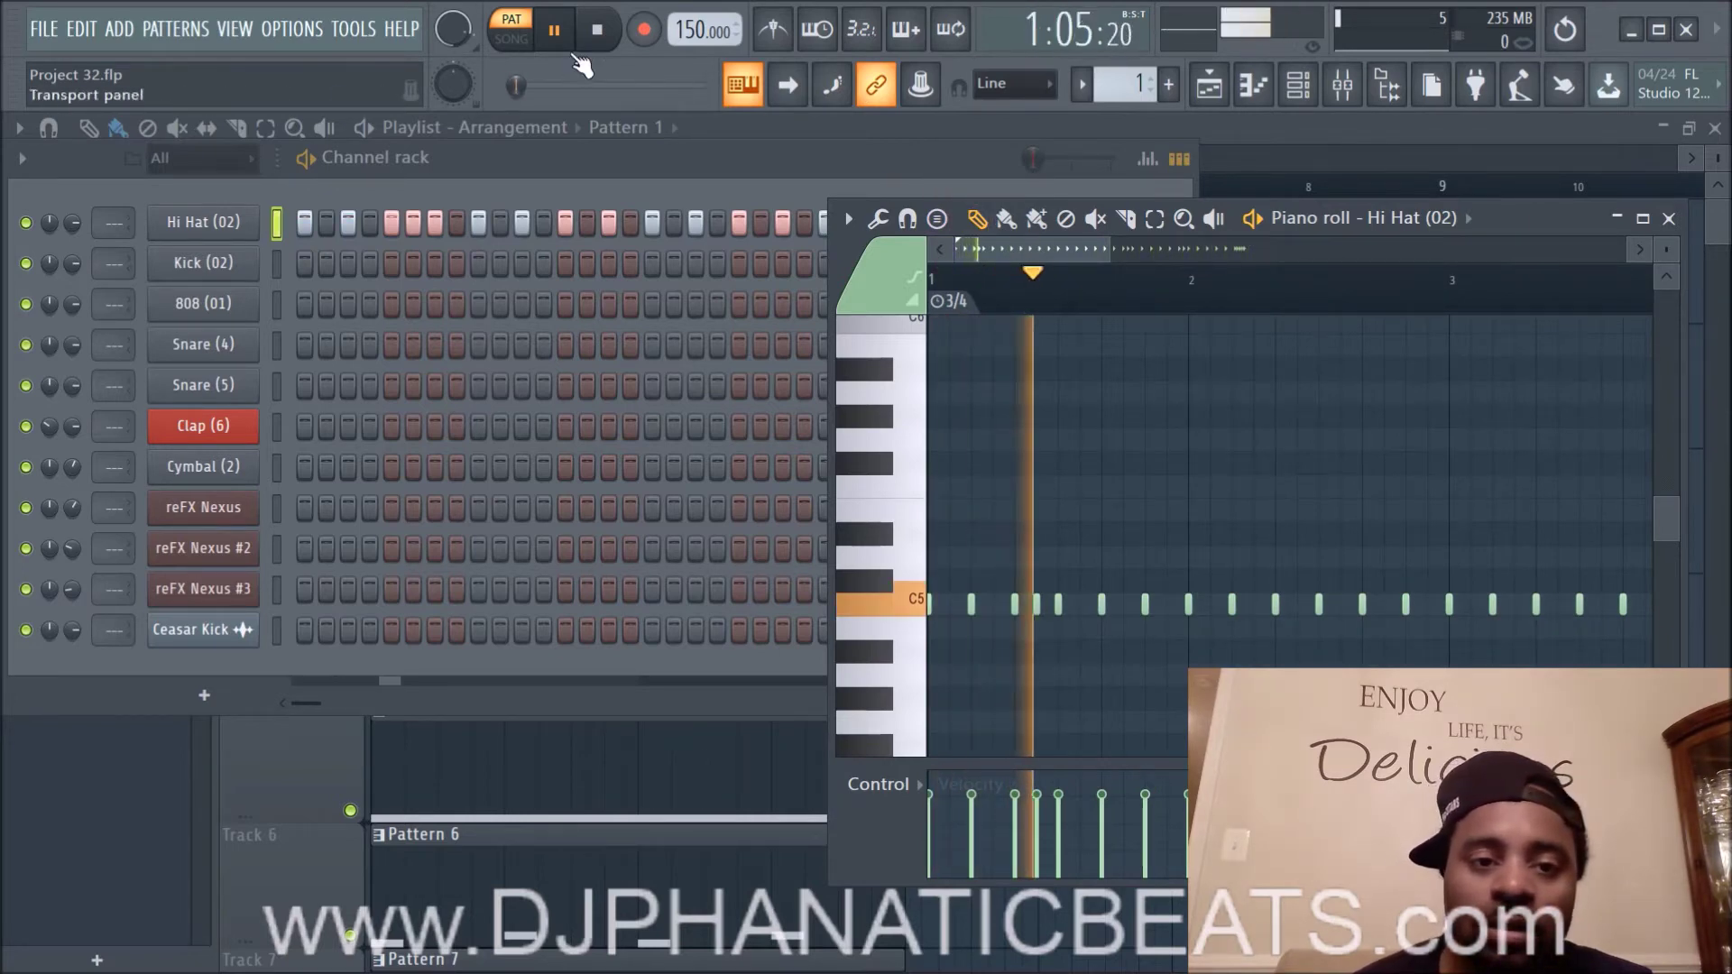
{"action": "left_click", "coordinate": [597, 30]}
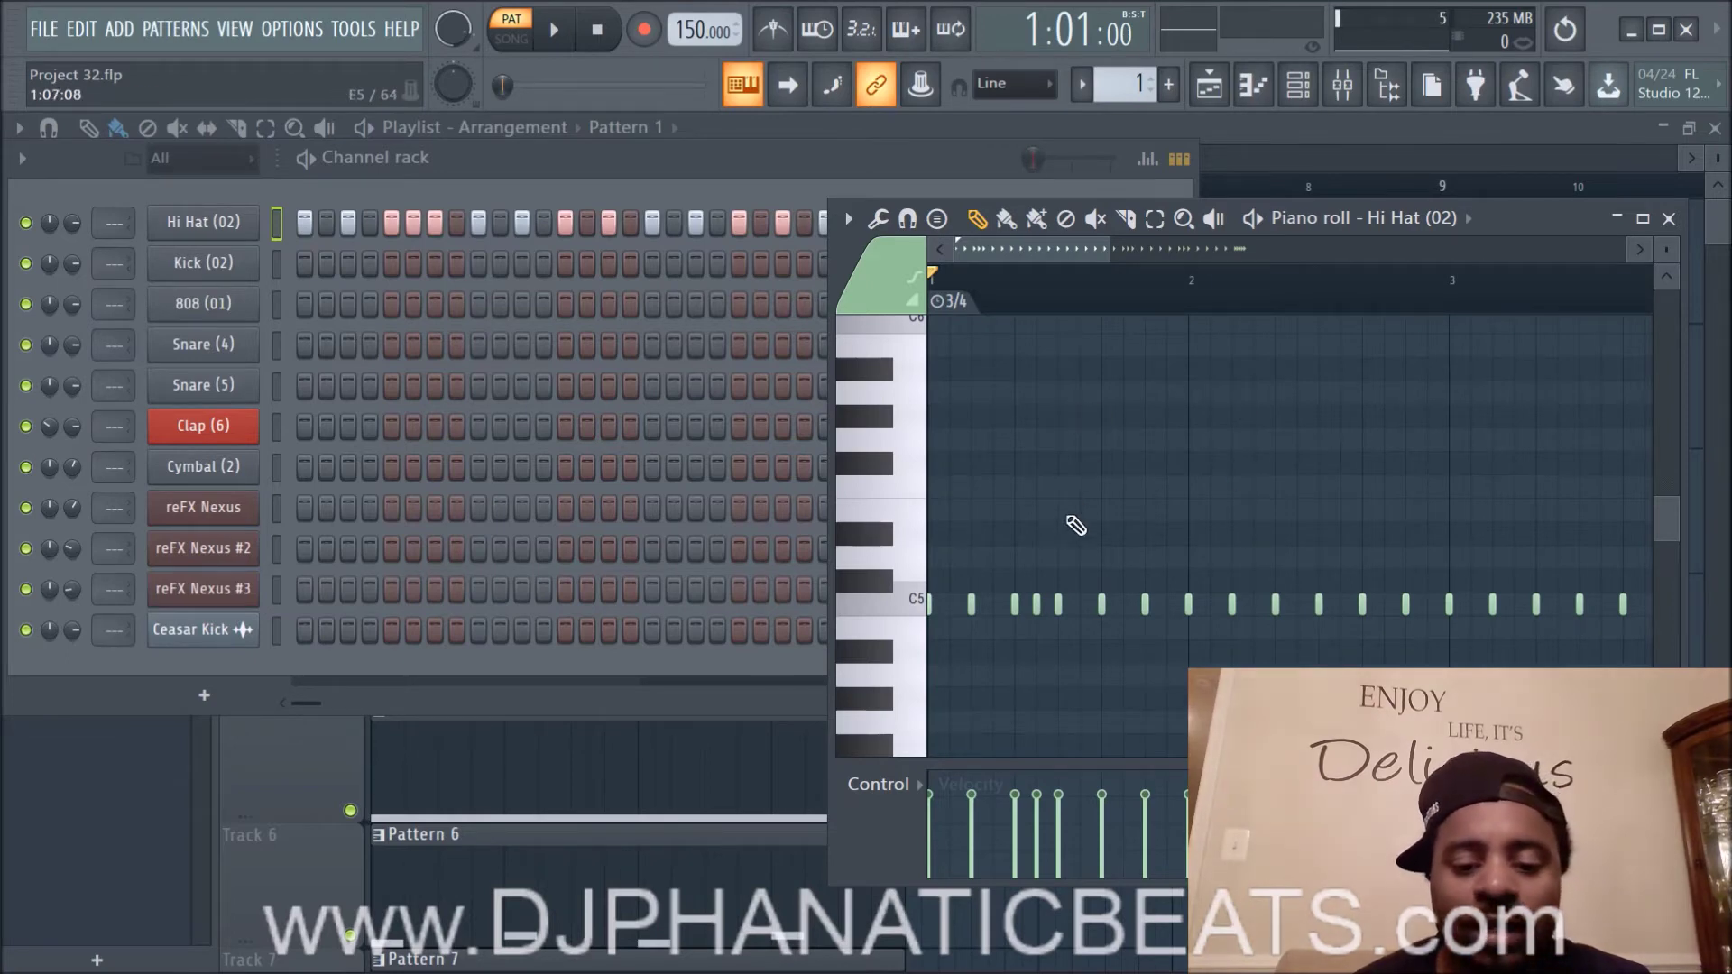
Step: Return to the playlist and play the arrangement briefly in song mode
{"action": "left_click", "coordinate": [1051, 932]}
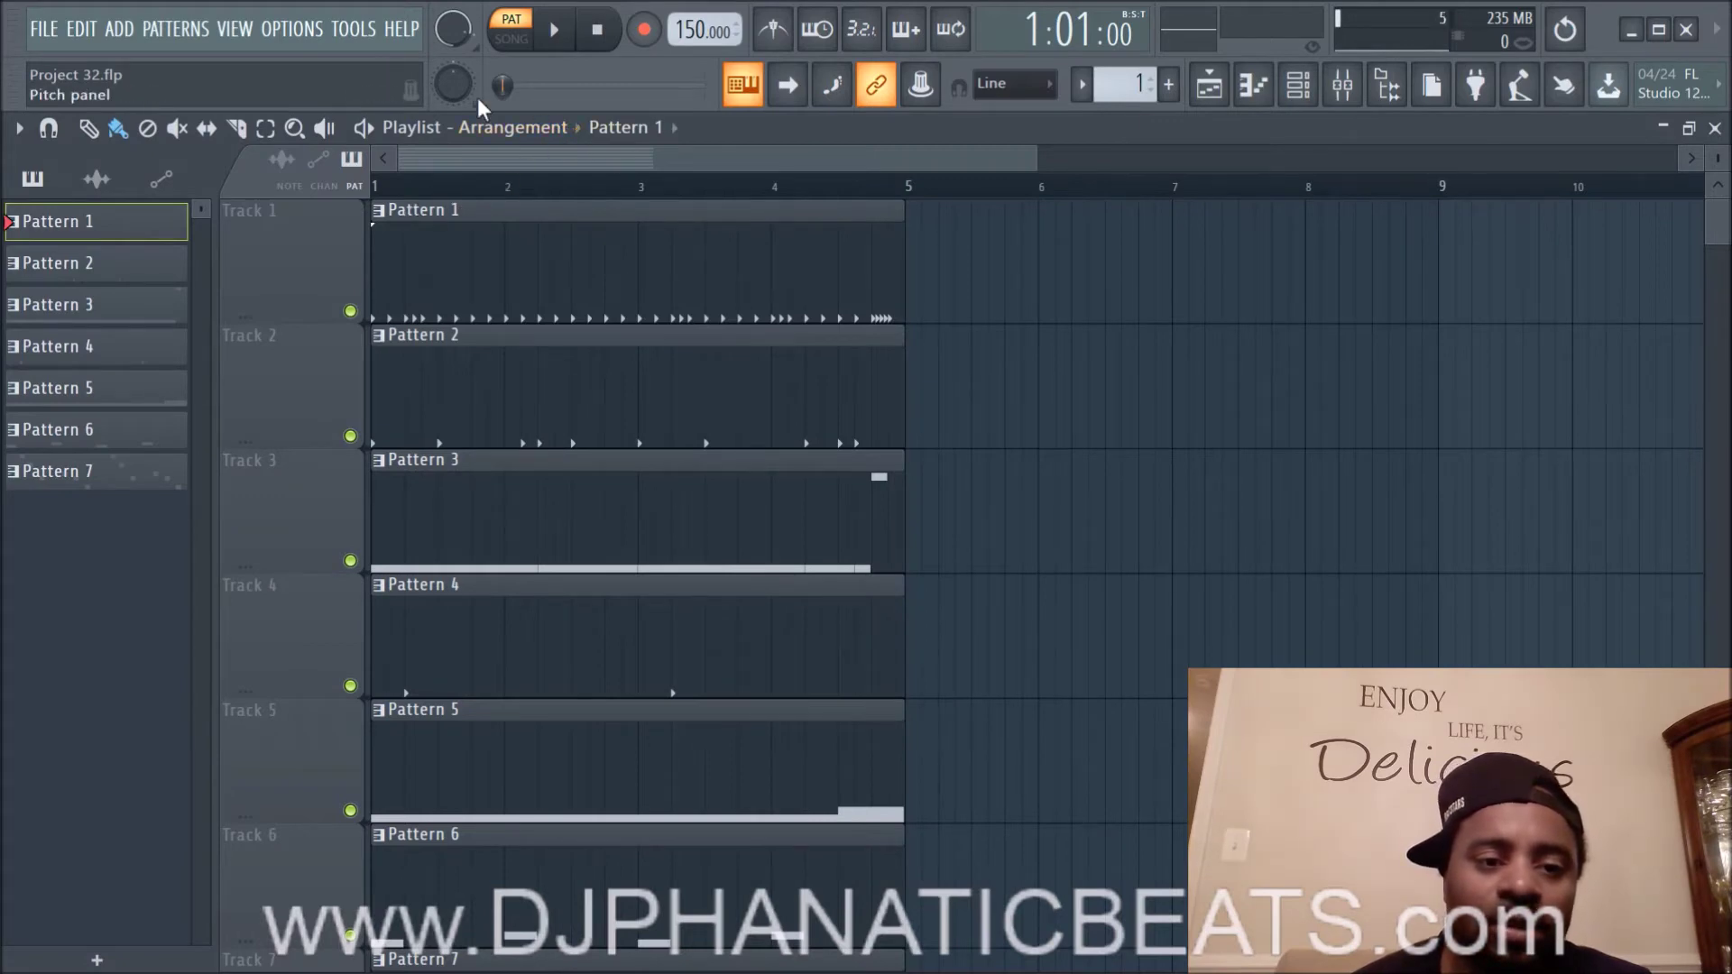
{"action": "left_click", "coordinate": [504, 42]}
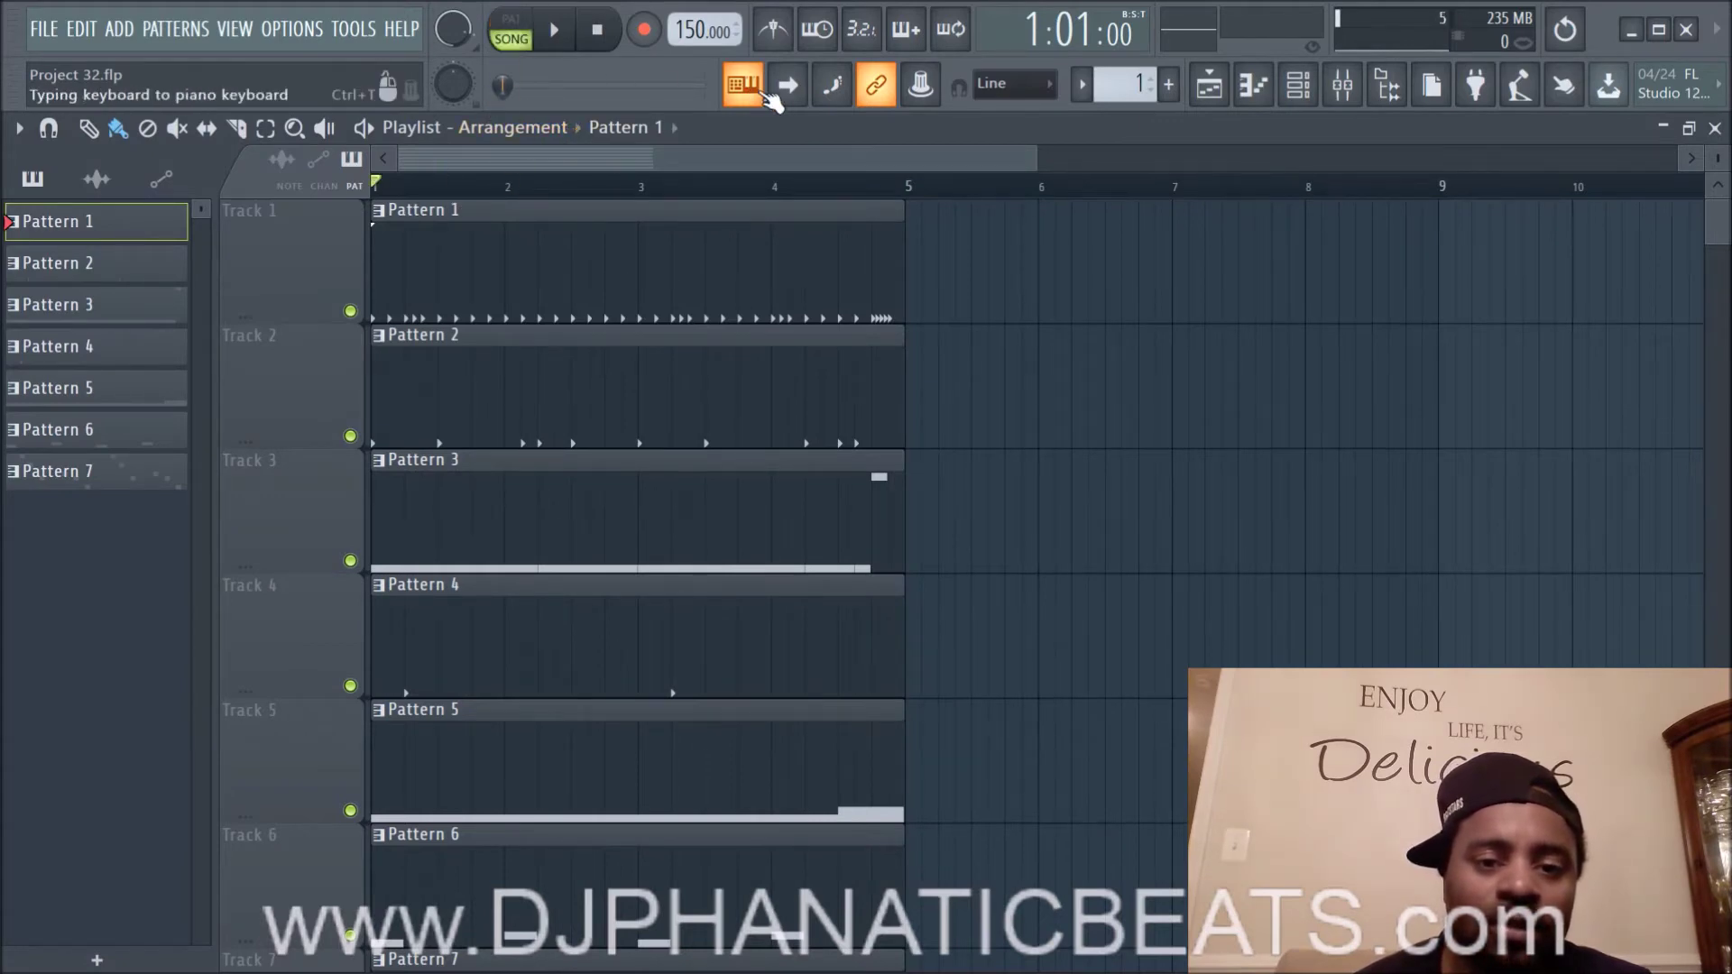
{"action": "left_click", "coordinate": [554, 30]}
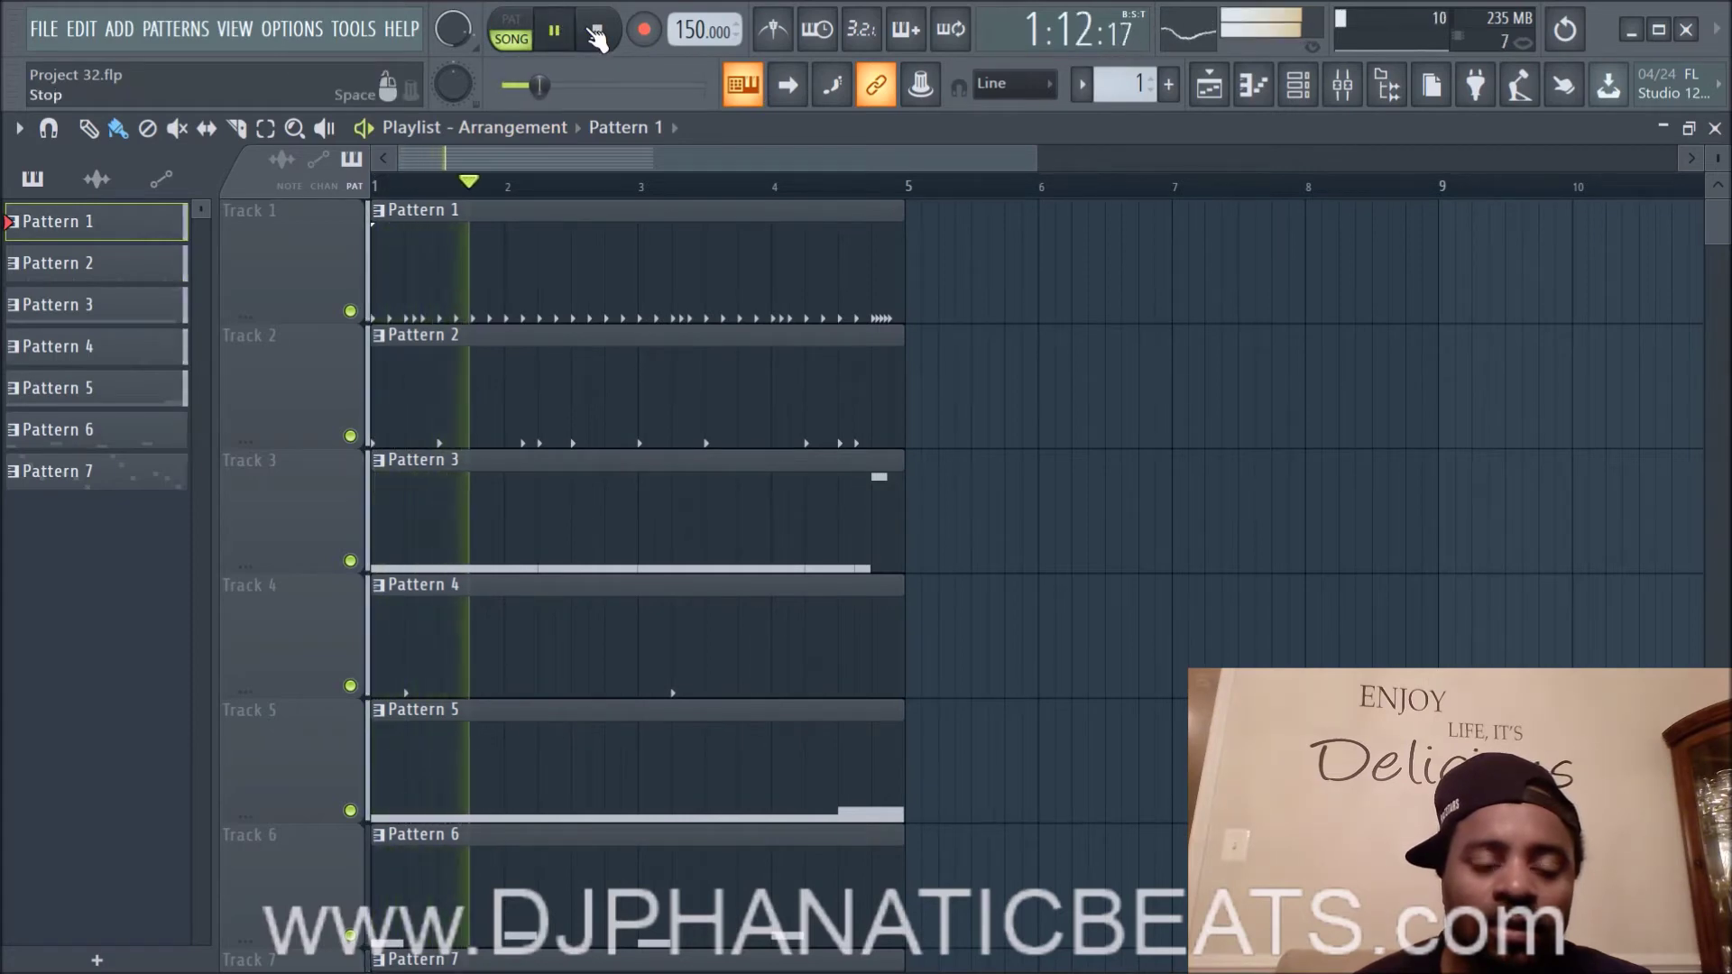
{"action": "left_click", "coordinate": [596, 32]}
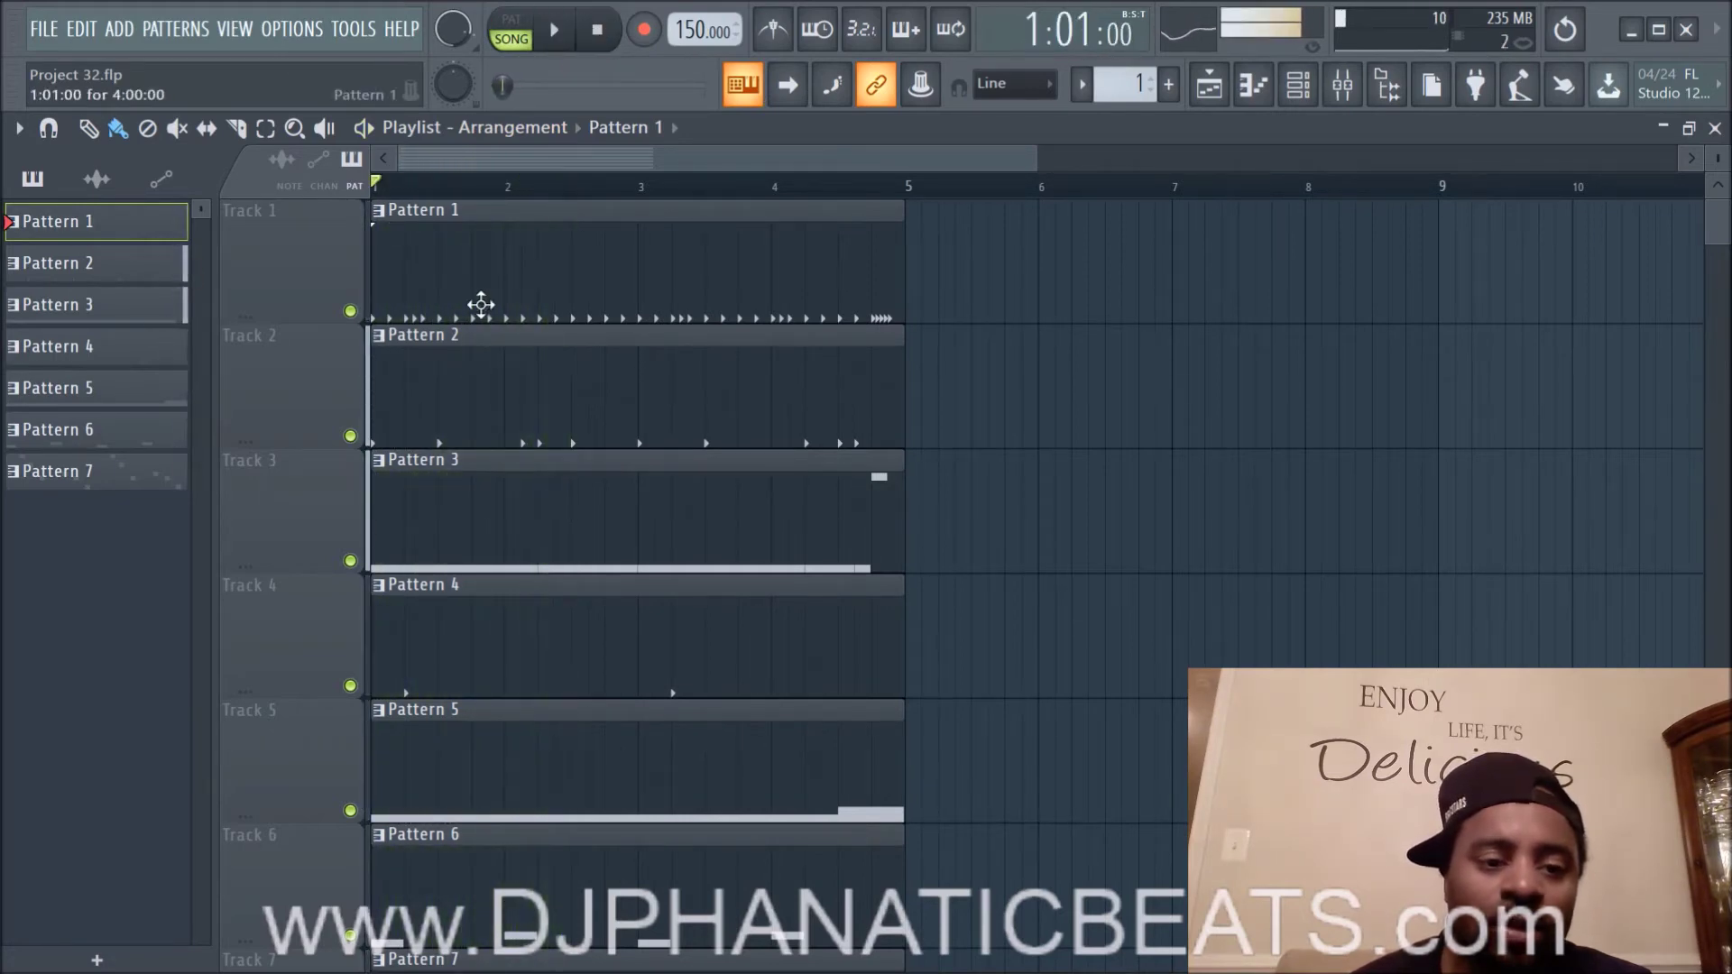
Step: Open the Hi Hat piano roll of Pattern 1 from its playlist clip and maximize the window
{"action": "double_click", "coordinate": [424, 278]}
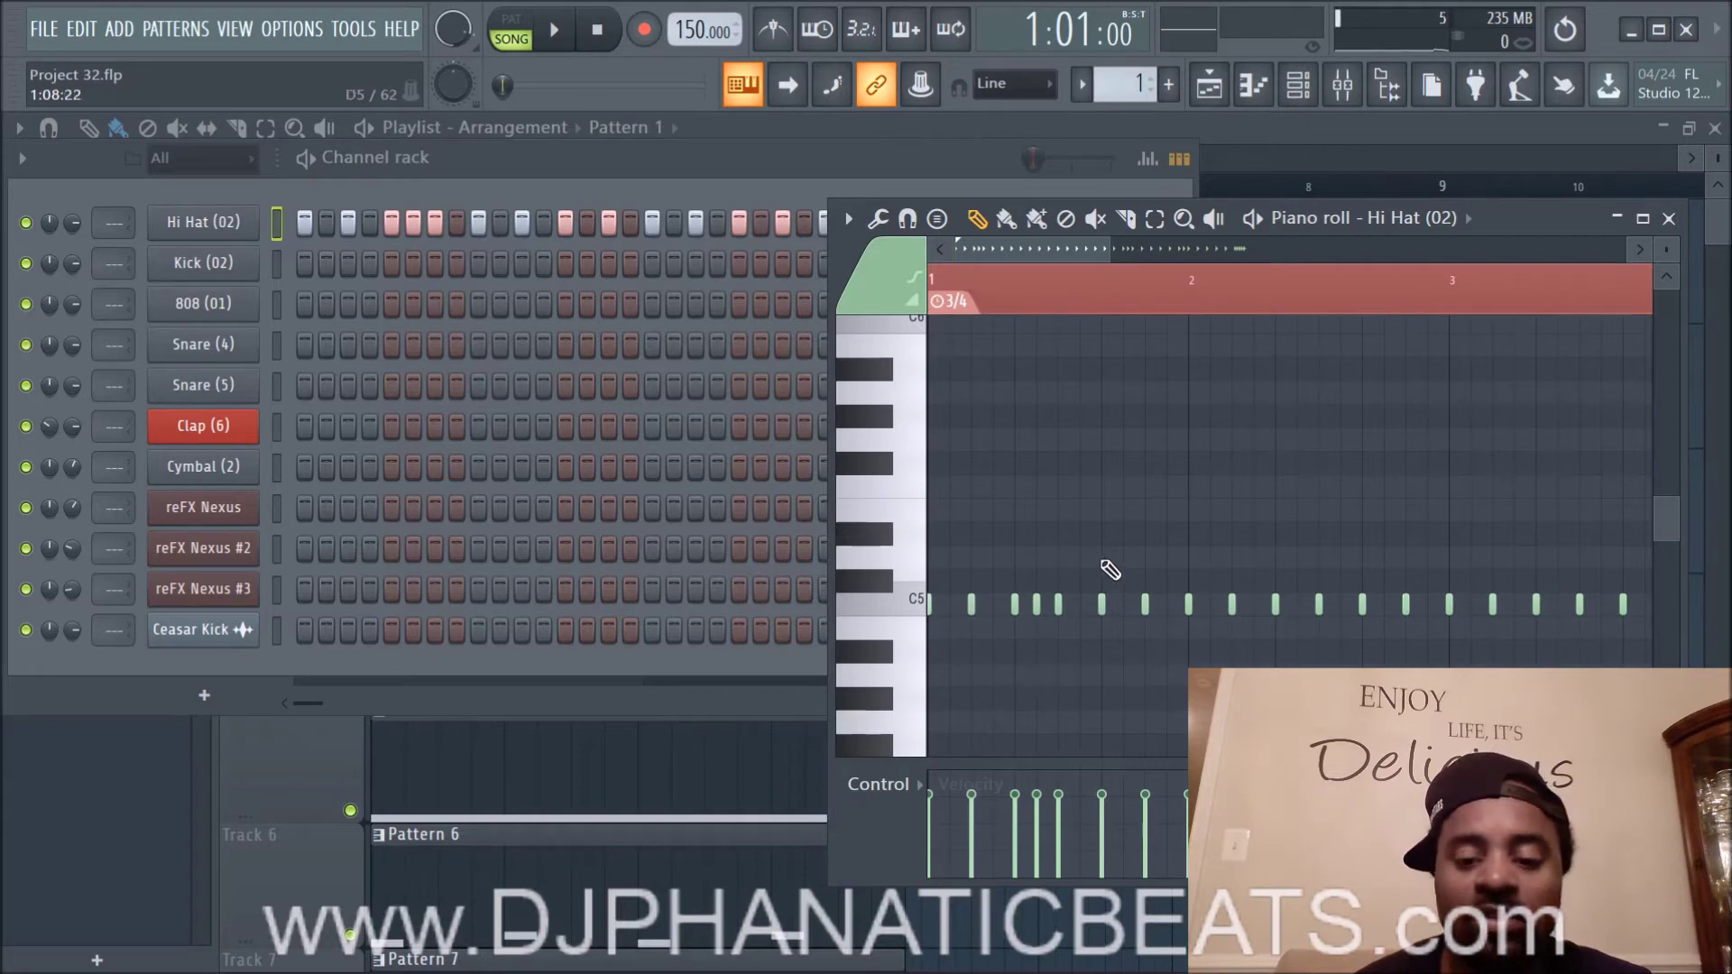
{"action": "scroll", "coordinate": [1073, 543], "scroll_direction": "down", "scroll_amount": 4}
{"action": "scroll", "coordinate": [1070, 545], "scroll_direction": "up", "scroll_amount": 9}
{"action": "scroll", "coordinate": [1068, 545], "scroll_direction": "down", "scroll_amount": 8}
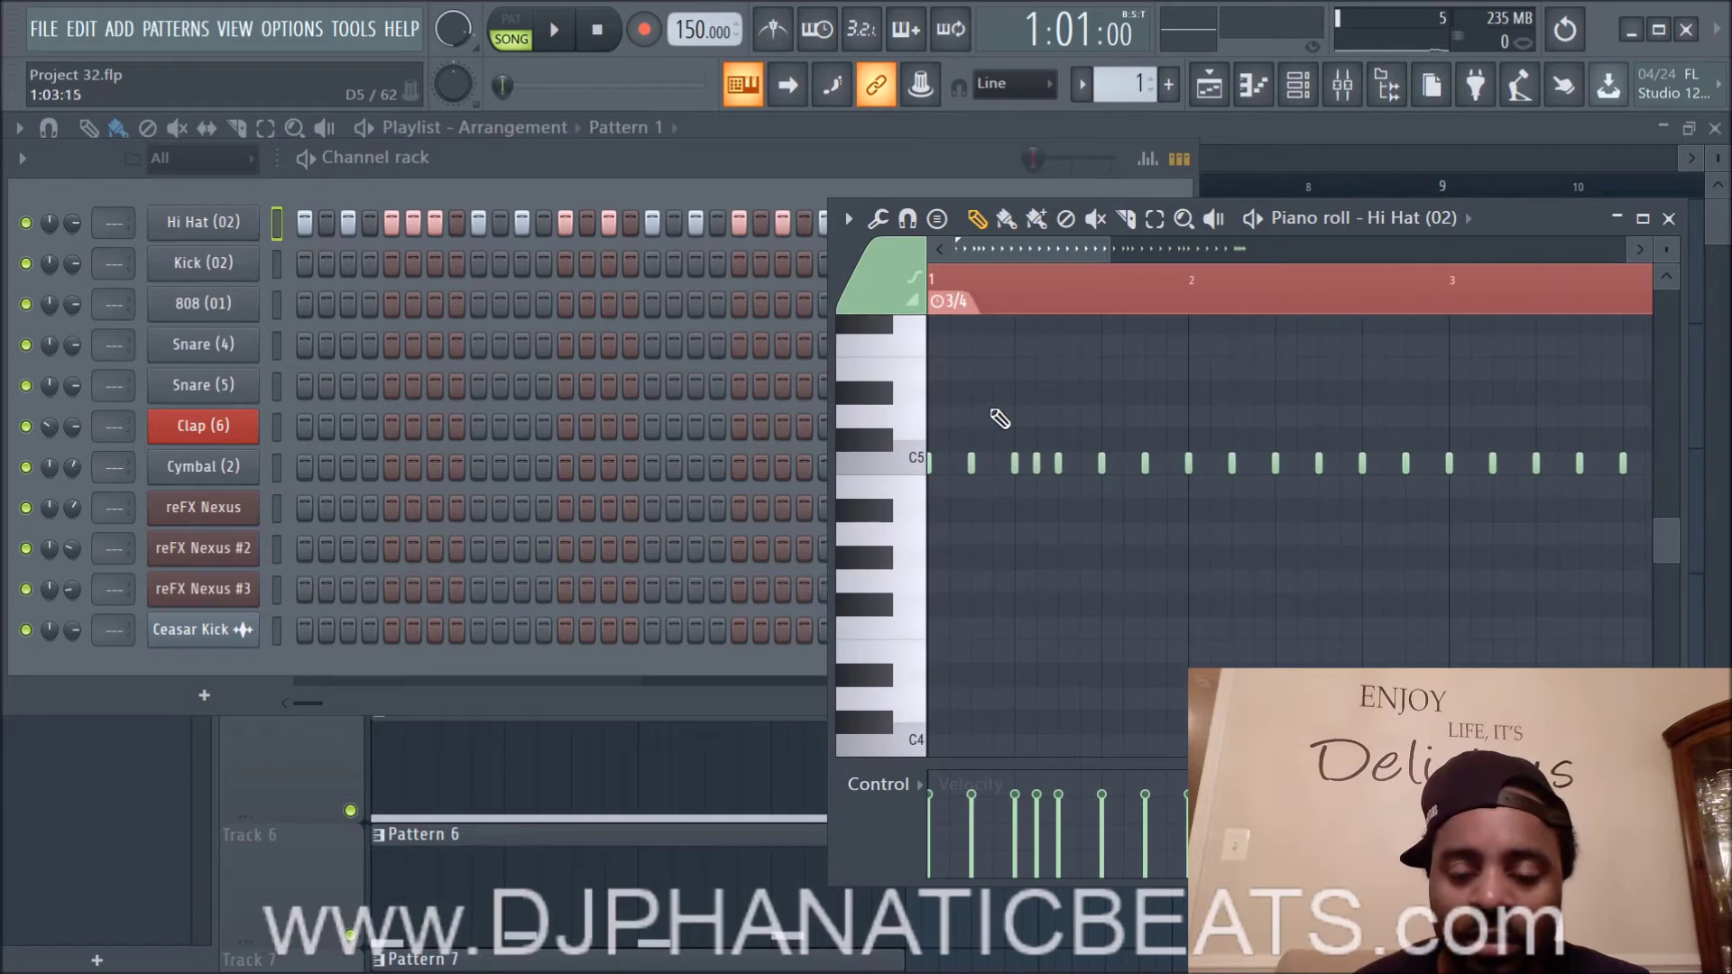
{"action": "scroll", "coordinate": [1056, 414], "scroll_direction": "up", "scroll_amount": 3}
{"action": "scroll", "coordinate": [1177, 311], "scroll_direction": "up", "scroll_amount": 5}
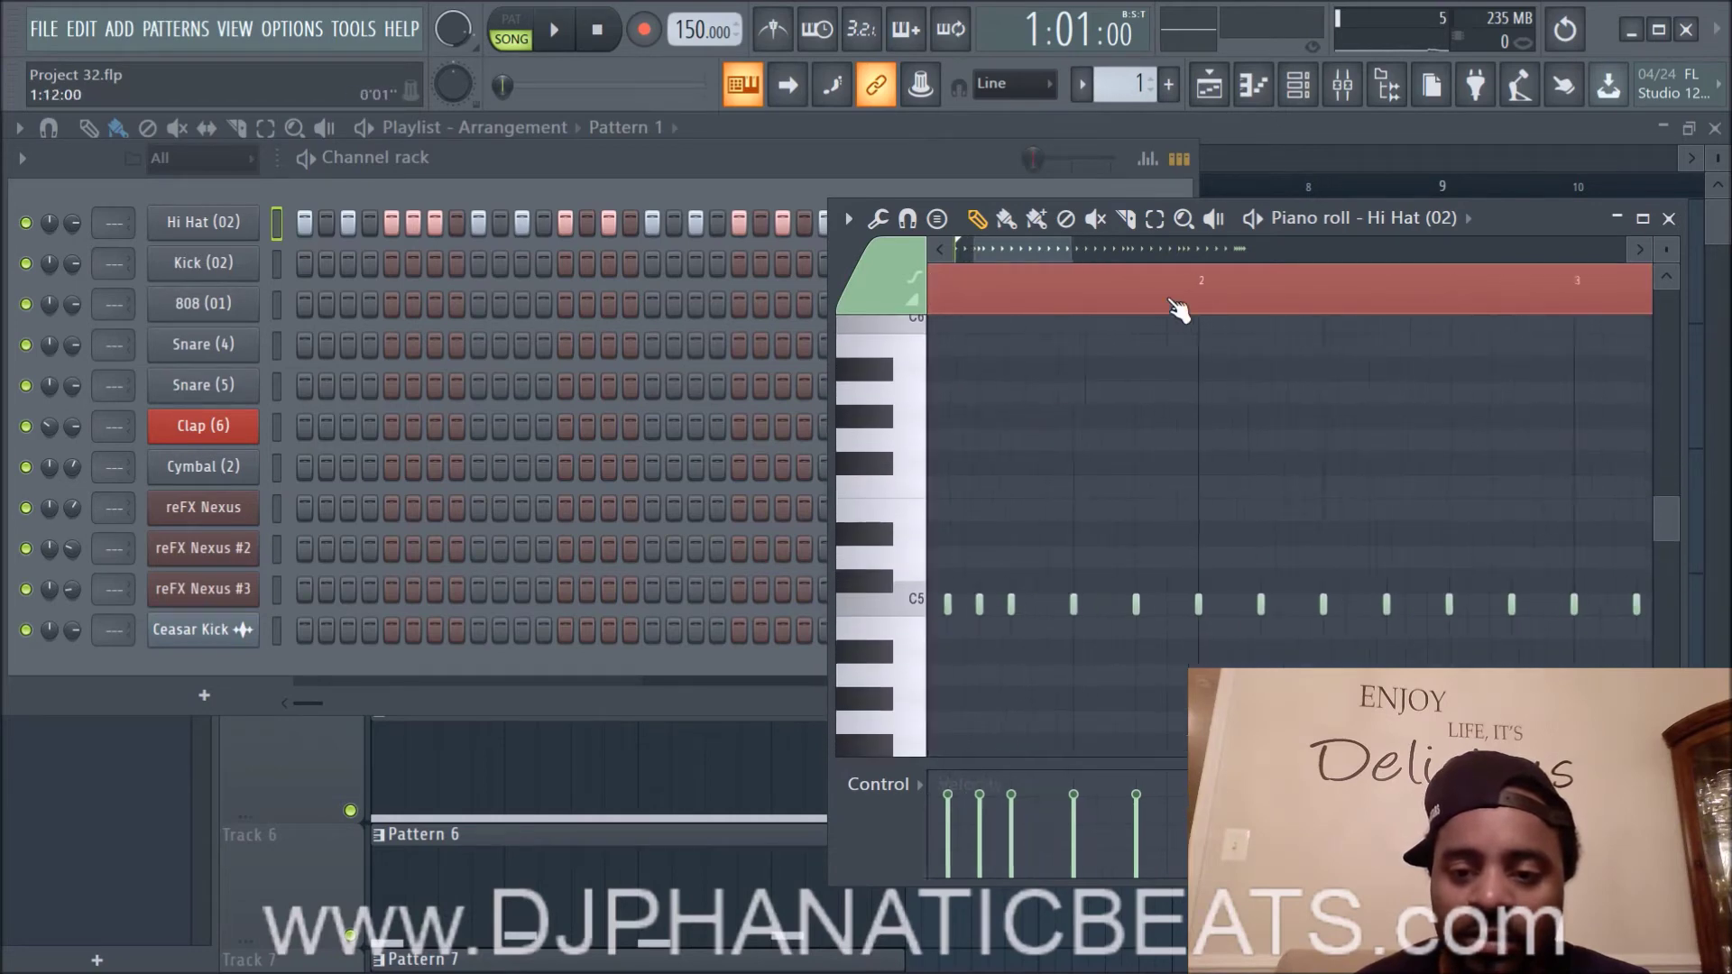
{"action": "left_click", "coordinate": [1643, 219]}
{"action": "scroll", "coordinate": [491, 445], "scroll_direction": "down", "scroll_amount": 2}
{"action": "scroll", "coordinate": [552, 194], "scroll_direction": "down", "scroll_amount": 4}
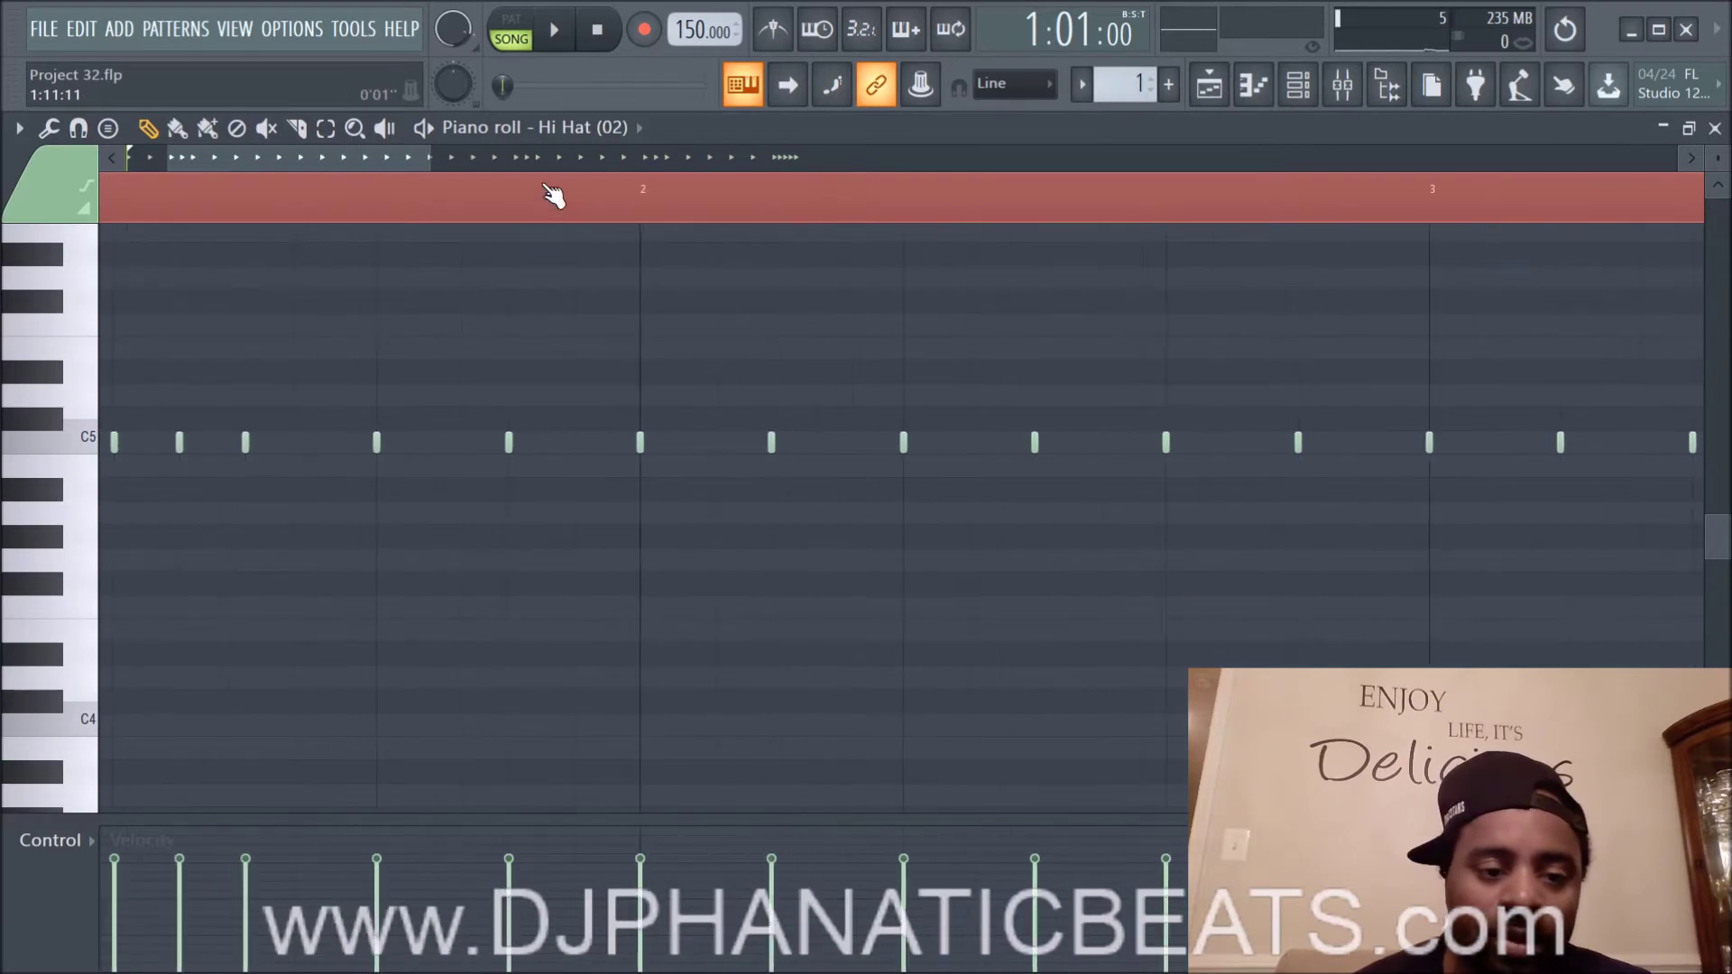
Step: Edit the opening hi-hat notes, adding an extra C5 note between the second and third hits of bar 1
{"action": "left_click", "coordinate": [189, 452]}
{"action": "right_click", "coordinate": [239, 454]}
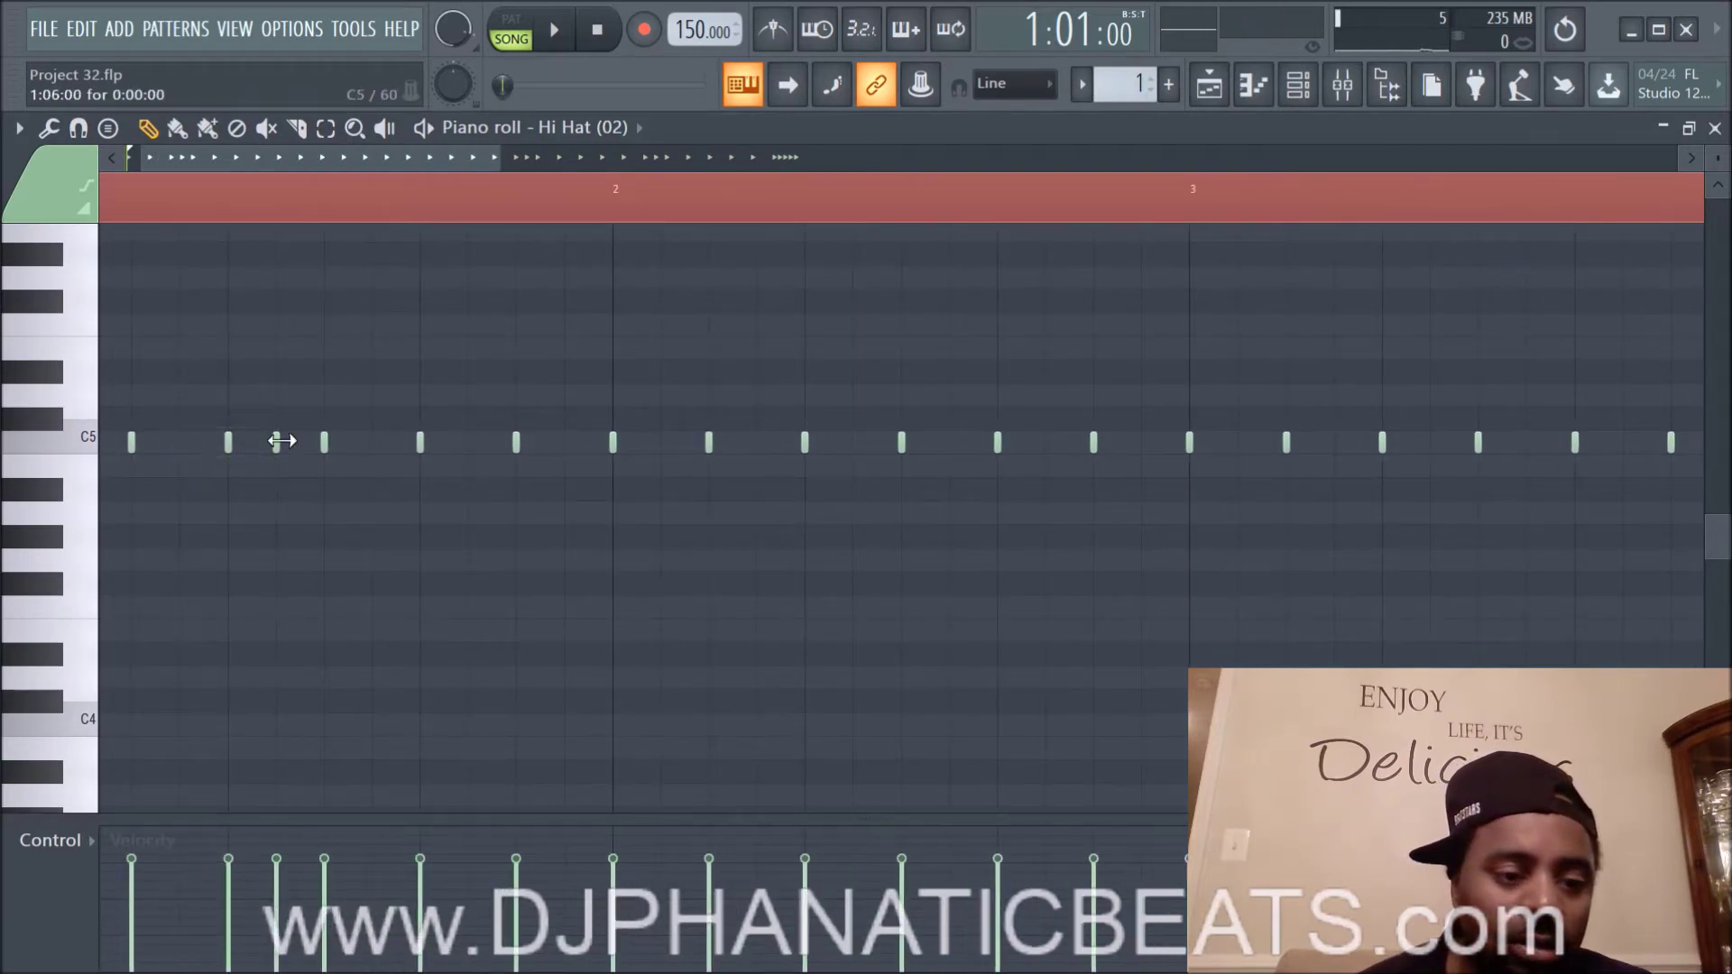
{"action": "left_click", "coordinate": [276, 442]}
{"action": "left_click", "coordinate": [177, 443]}
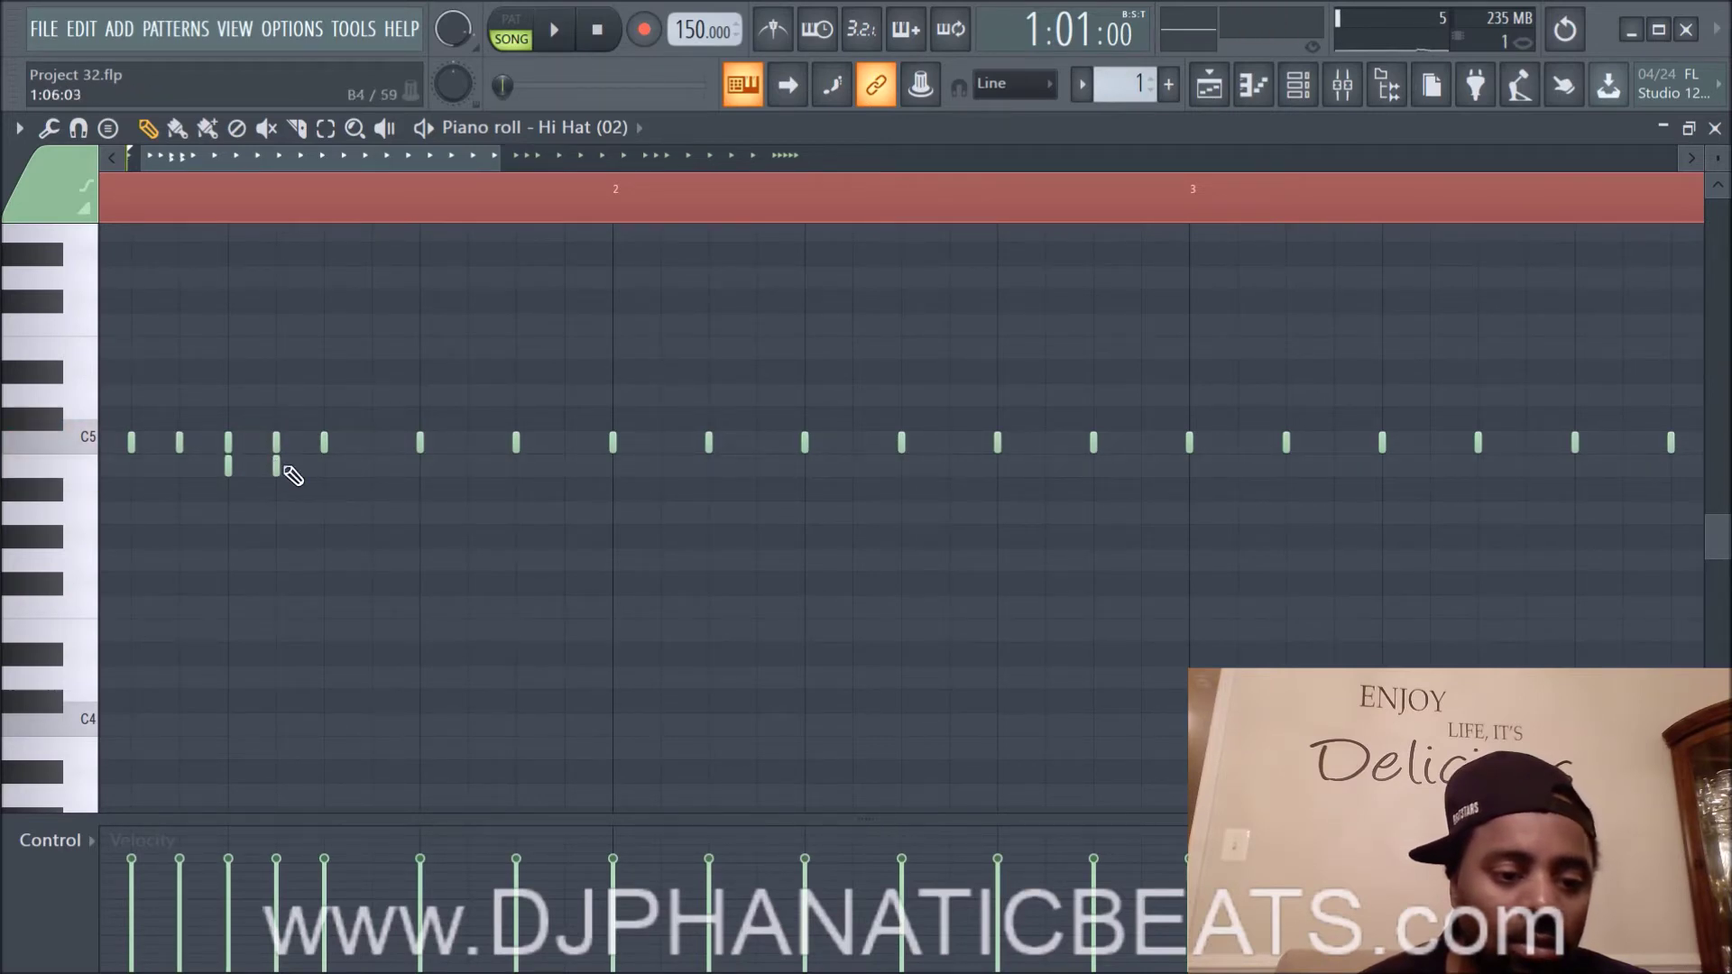
Step: Move the 3/4 time signature marker in the Hi Hat piano roll to bar 3 and return to the playlist
{"action": "scroll", "coordinate": [337, 213], "scroll_direction": "down", "scroll_amount": 4}
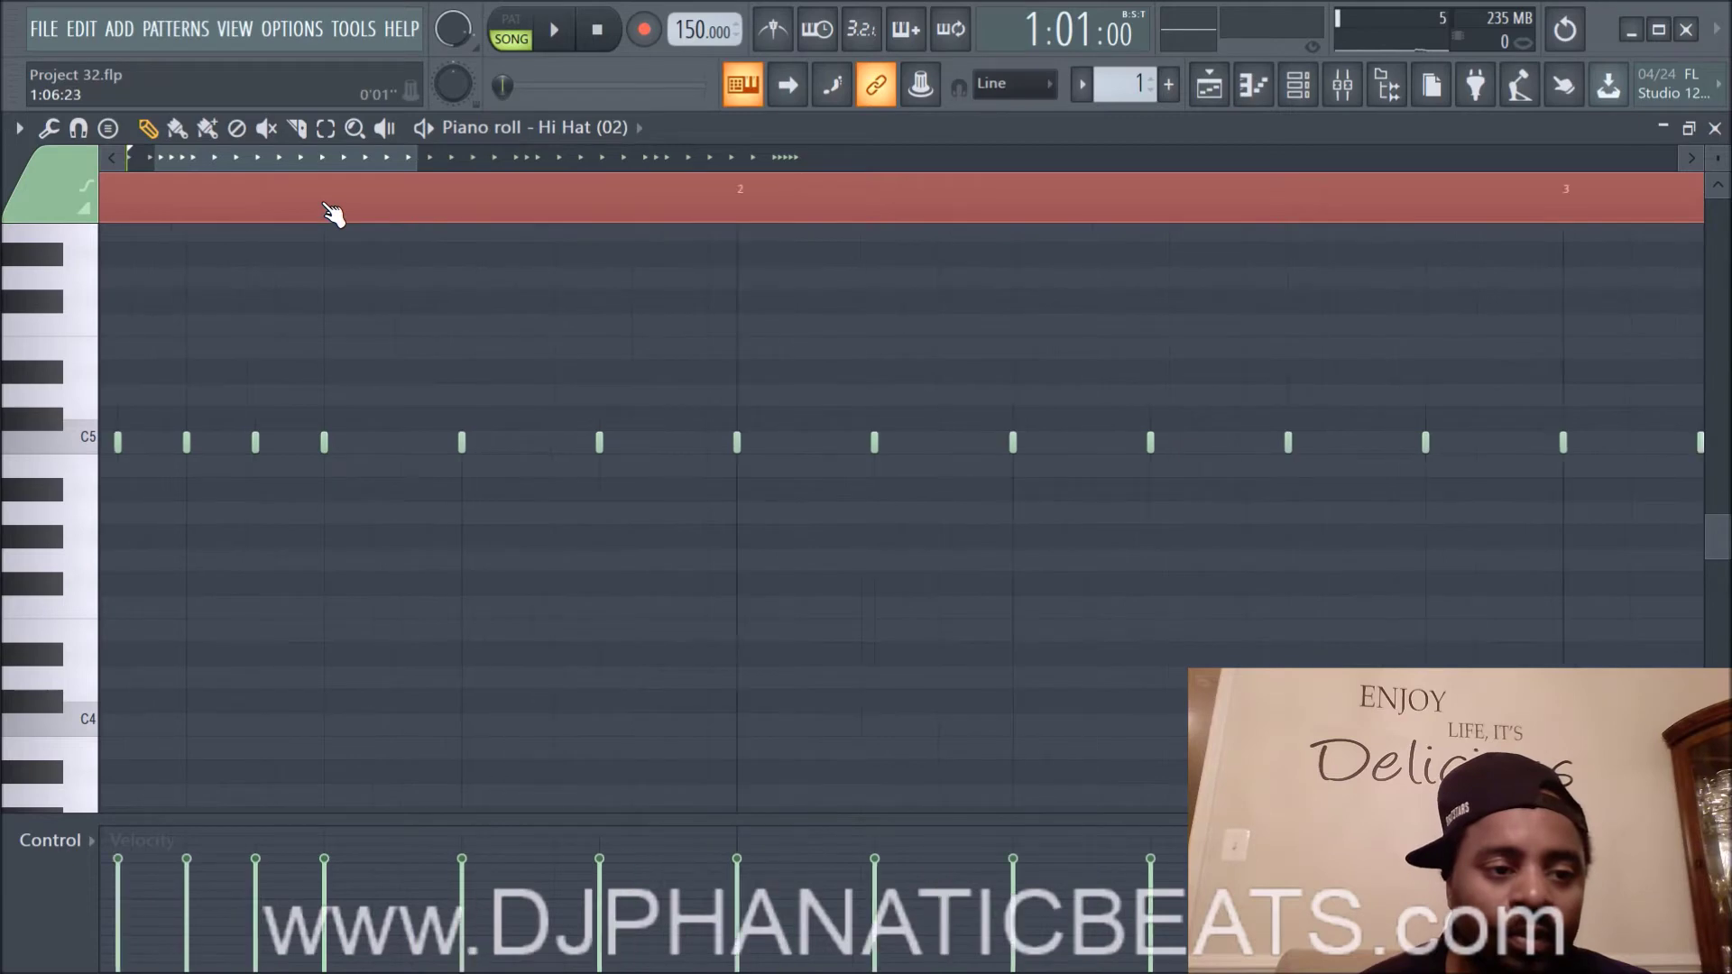
{"action": "scroll", "coordinate": [334, 213], "scroll_direction": "up", "scroll_amount": 1}
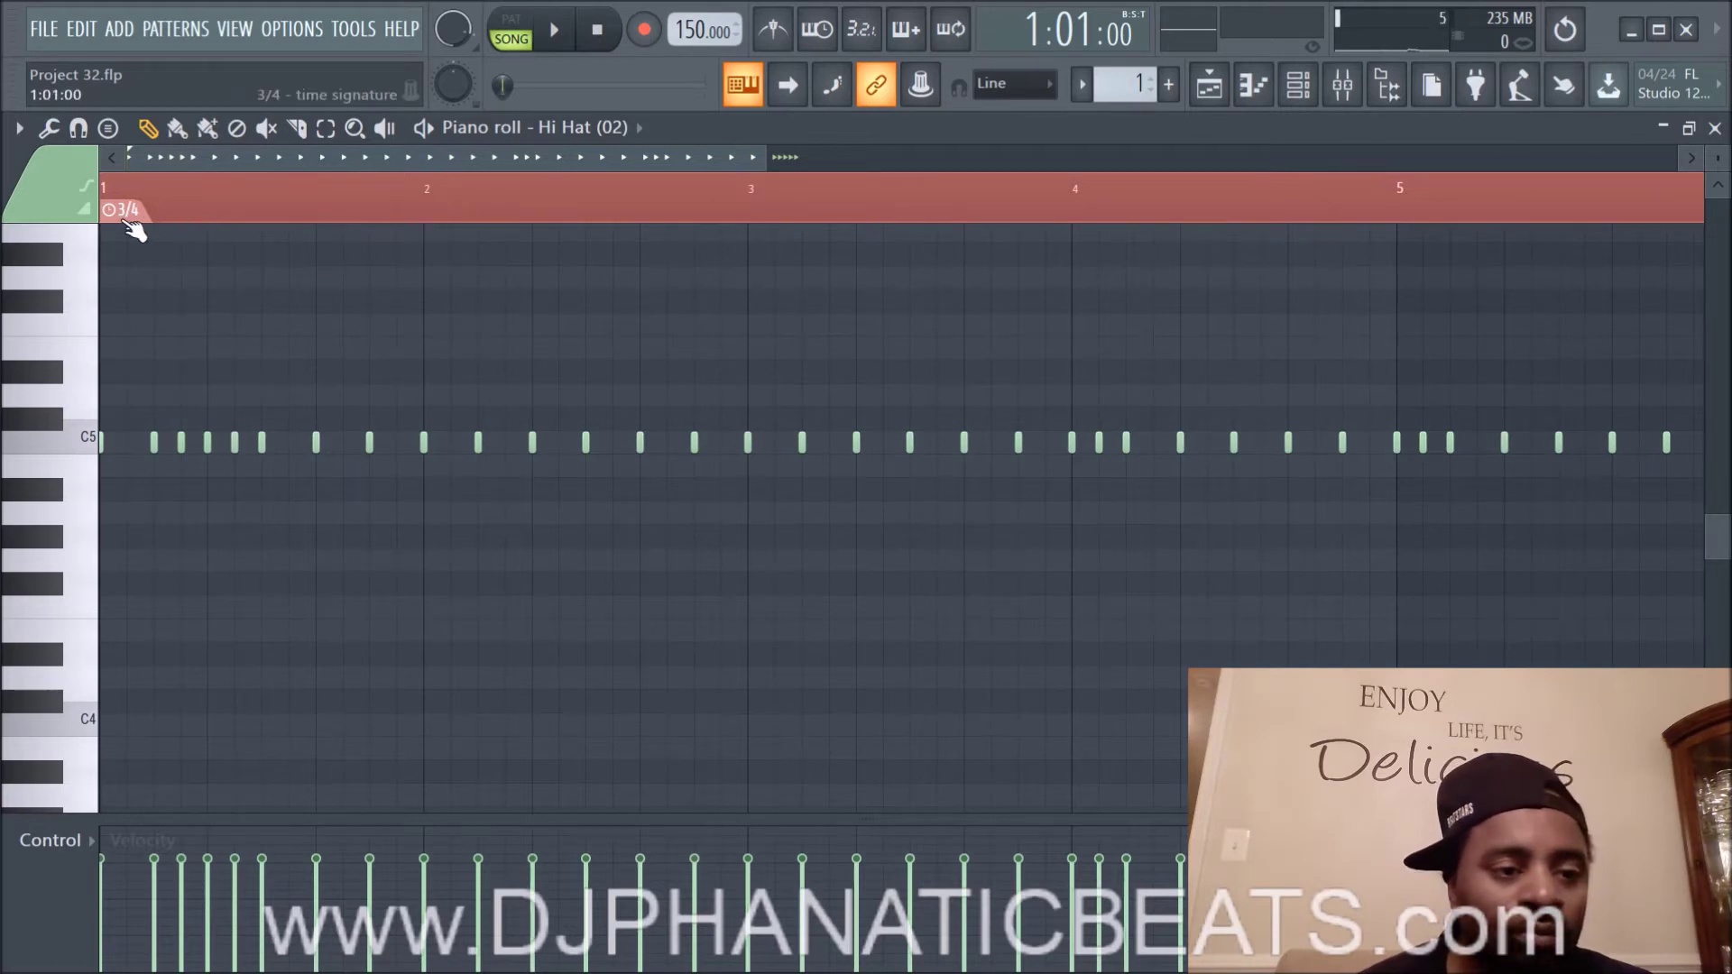
{"action": "mouse_move", "coordinate": [107, 209]}
{"action": "left_mouse_down"}
{"action": "mouse_move", "coordinate": [429, 209]}
{"action": "mouse_move", "coordinate": [732, 245]}
{"action": "left_mouse_up"}
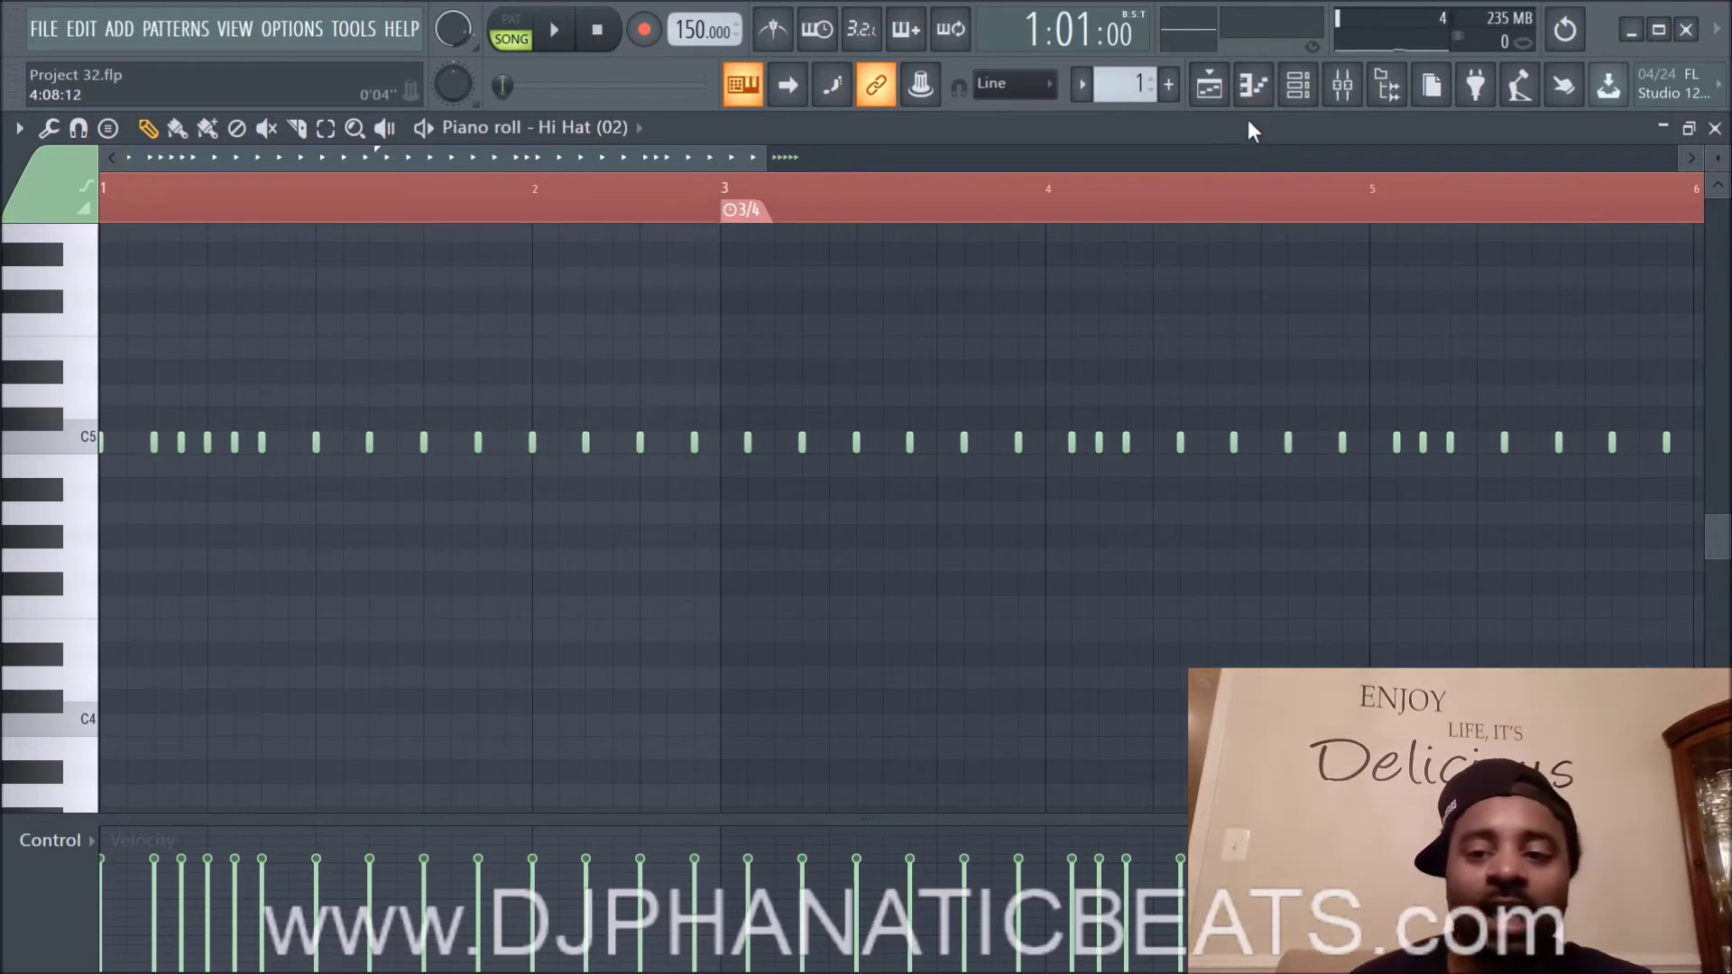
{"action": "left_click", "coordinate": [1235, 90]}
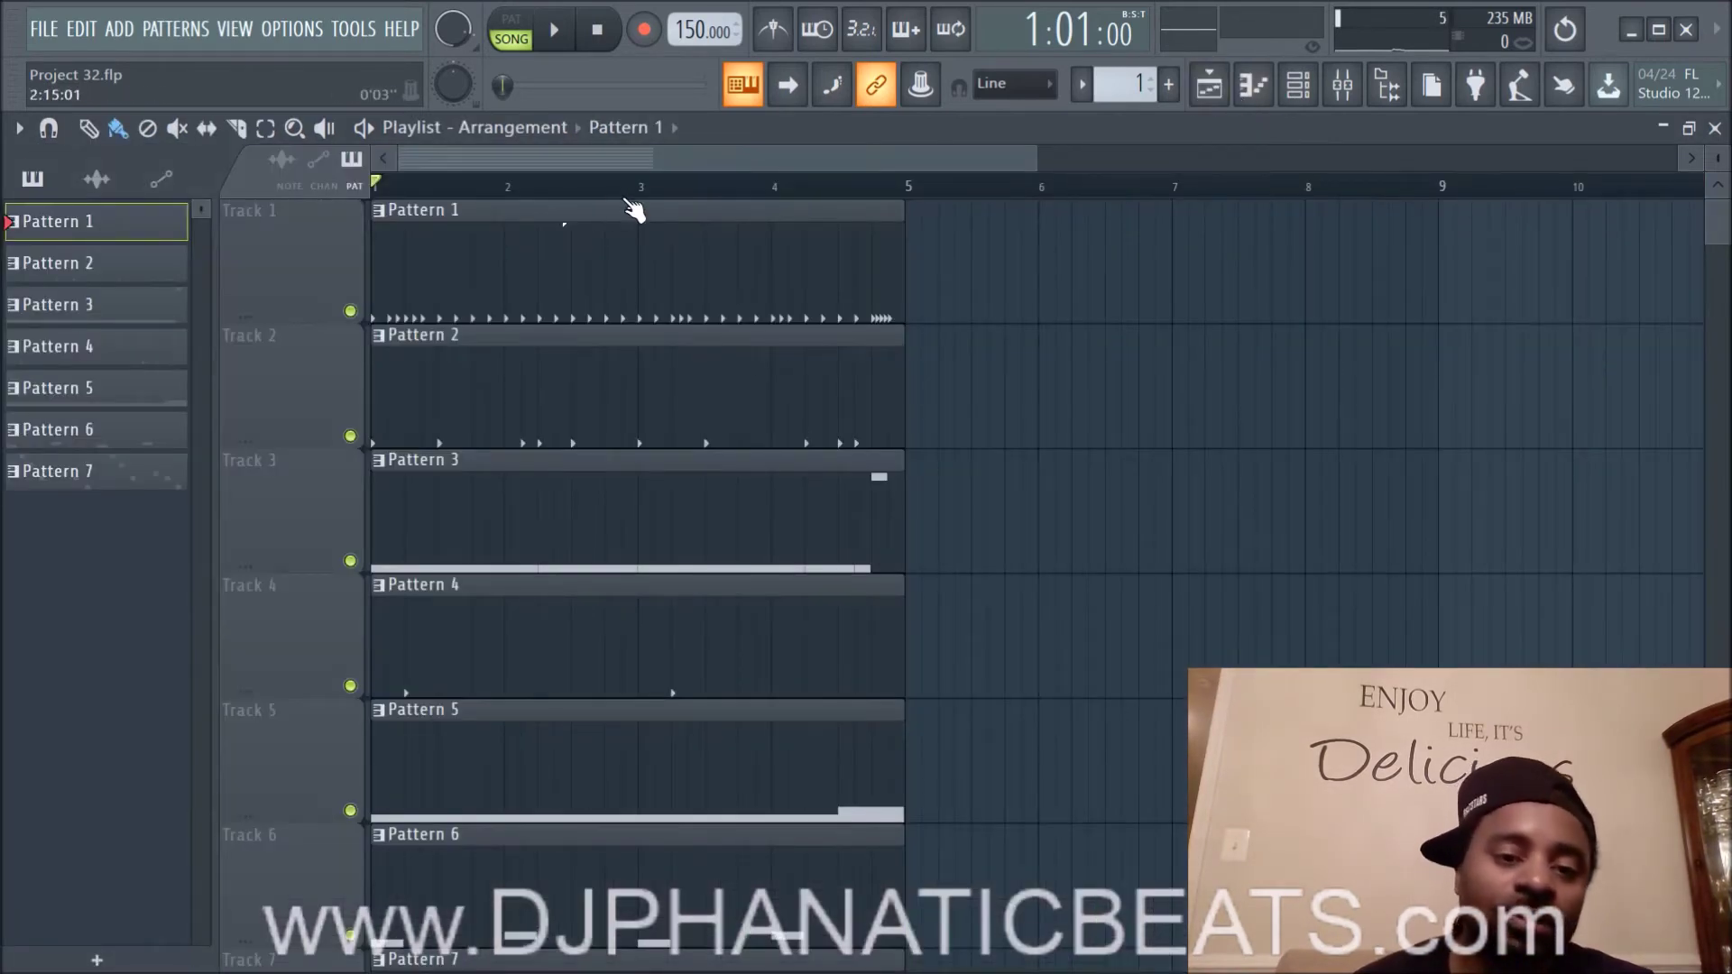
Step: Add a 2/4 time signature at the start of the playlist timeline
{"action": "scroll", "coordinate": [644, 192], "scroll_direction": "up", "scroll_amount": 2}
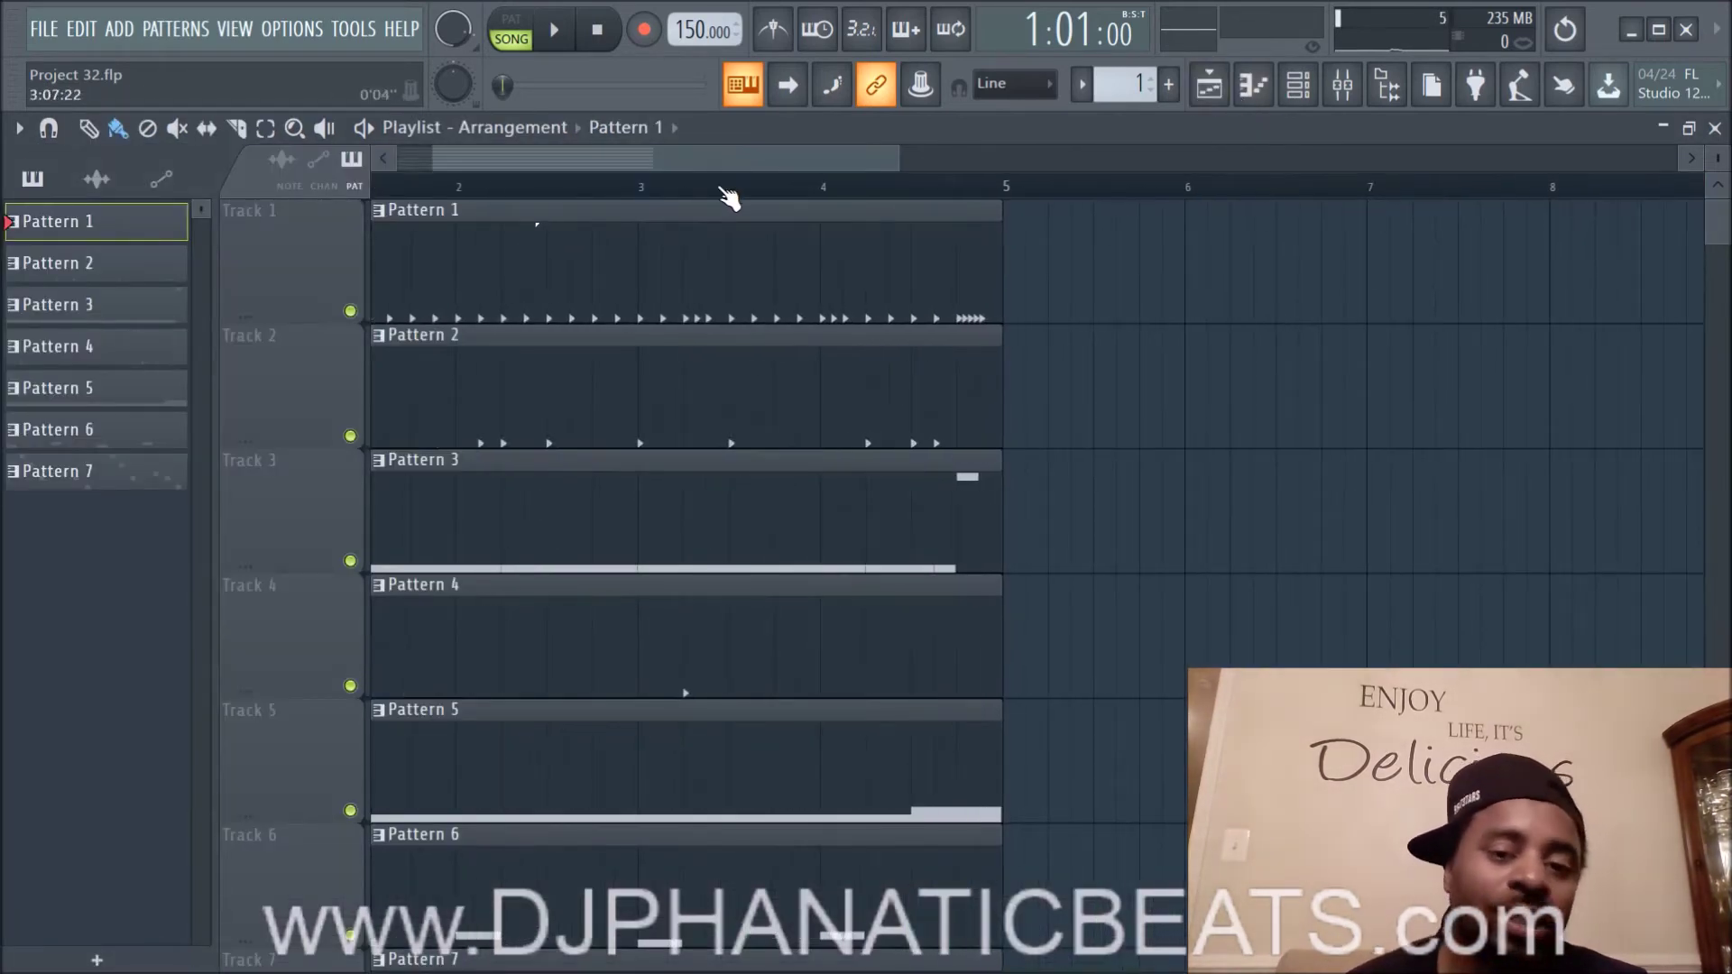
{"action": "scroll", "coordinate": [729, 196], "scroll_direction": "up", "scroll_amount": 1}
{"action": "scroll", "coordinate": [716, 186], "scroll_direction": "up", "scroll_amount": 2}
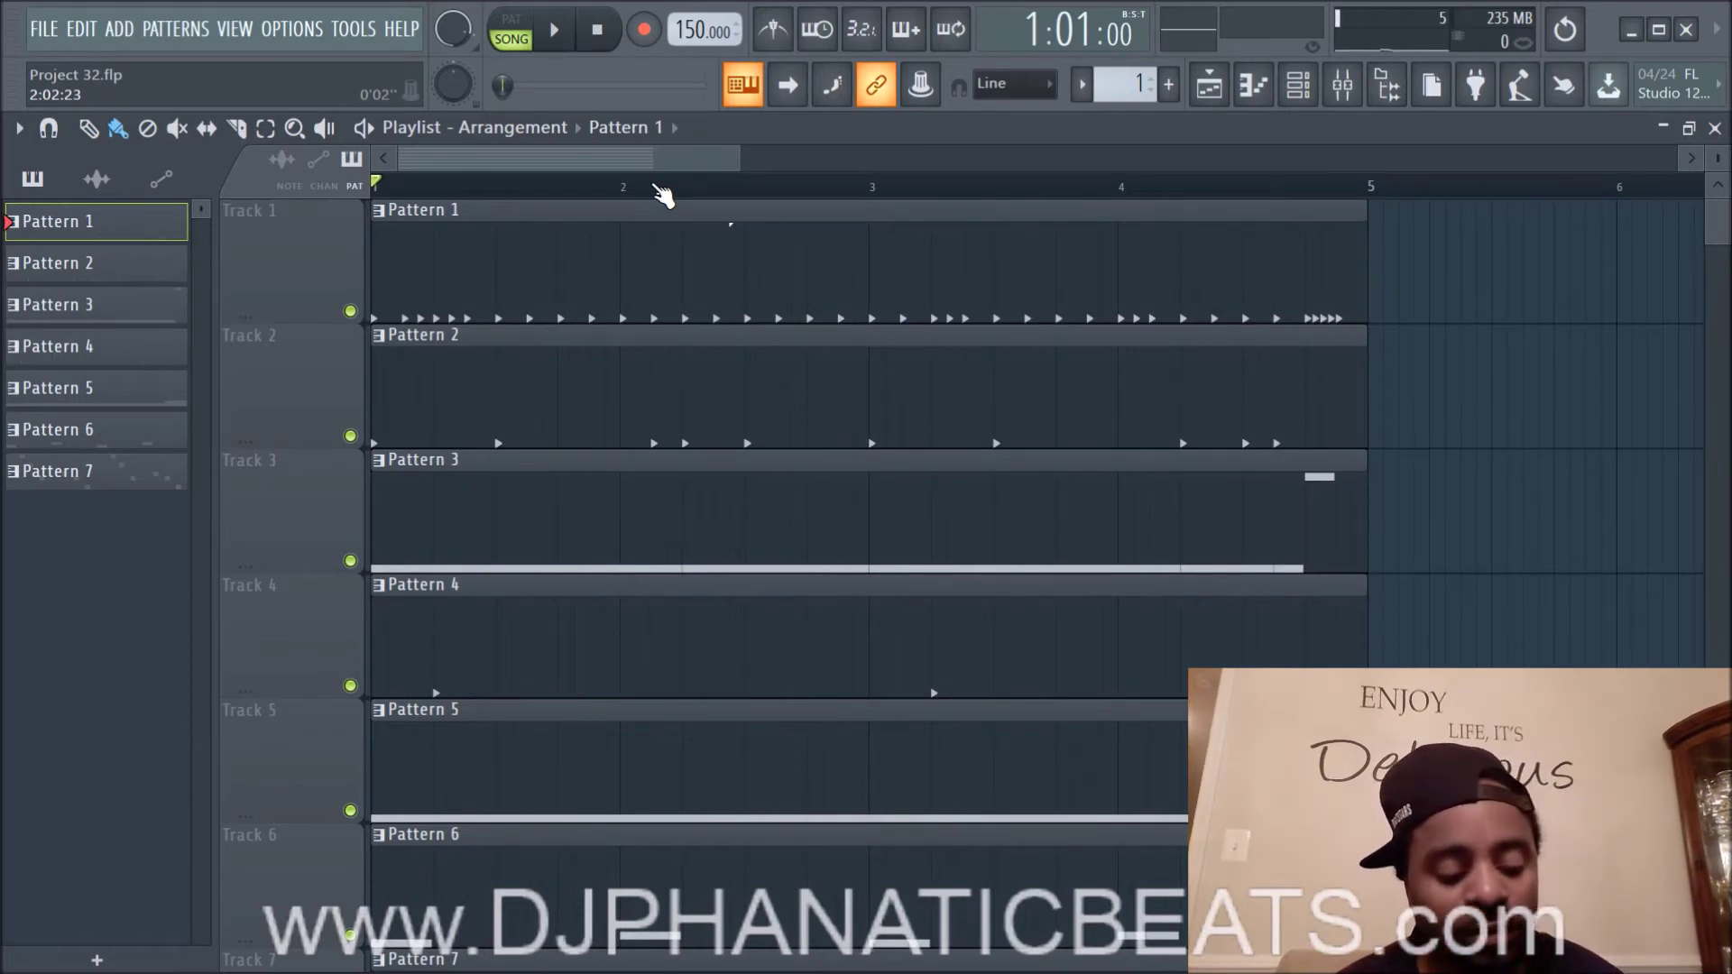
{"action": "key", "text": "alt+shift+t"}
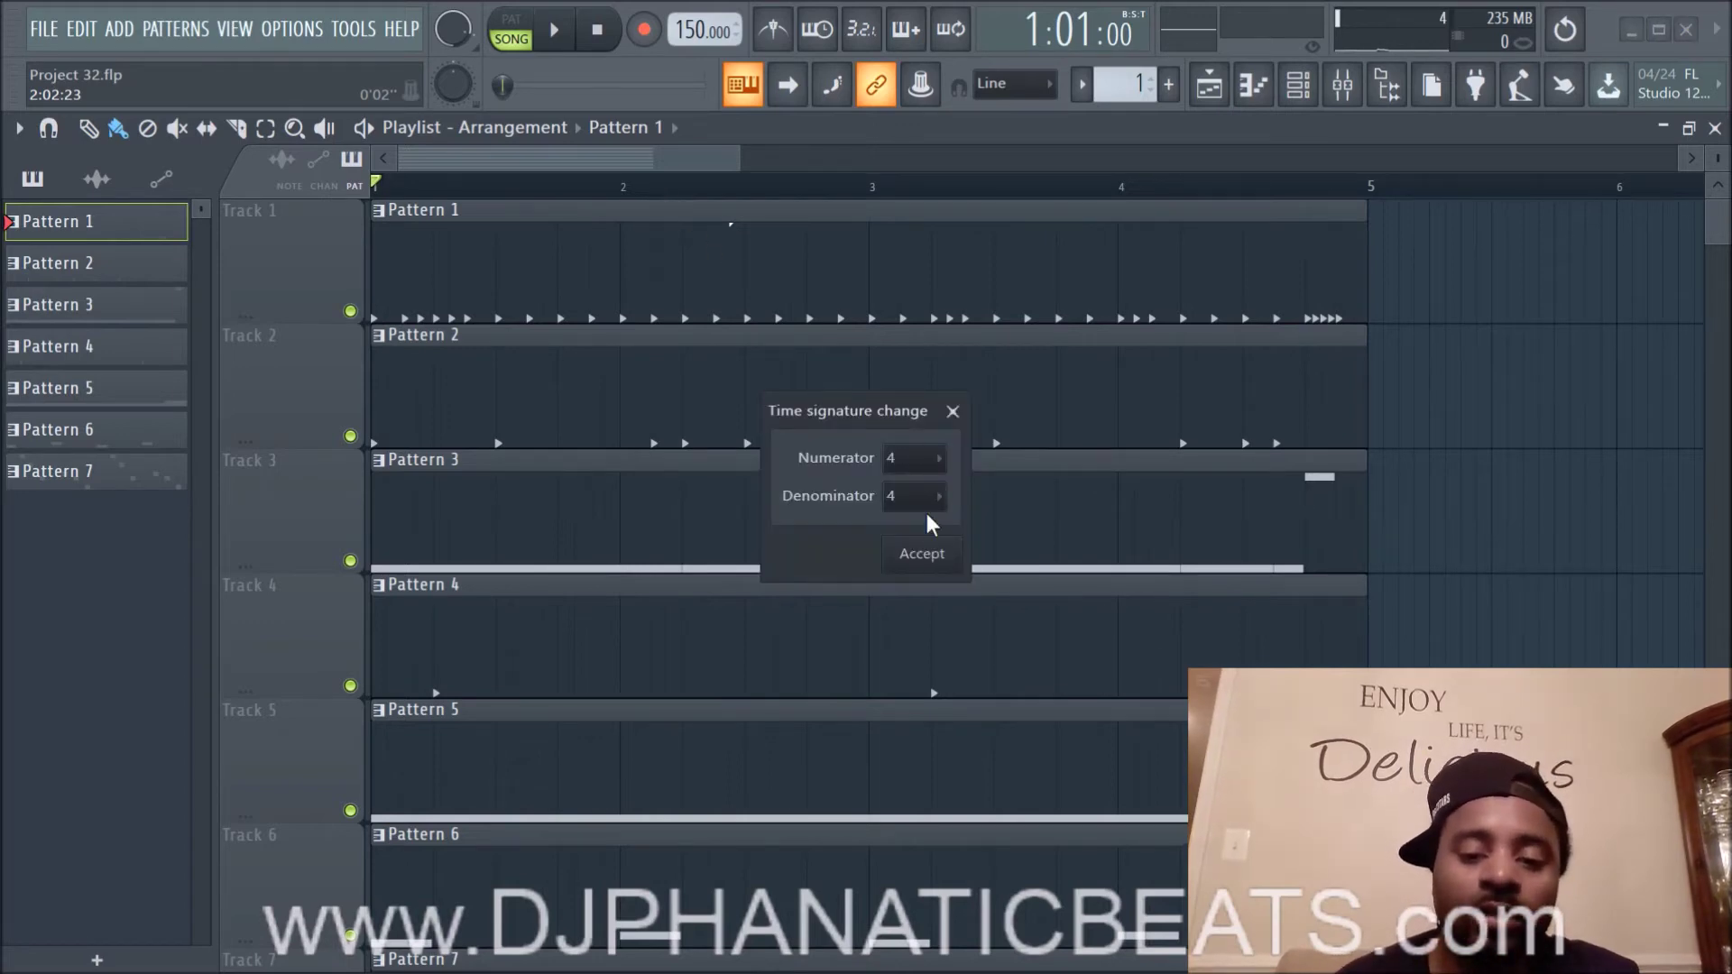
{"action": "left_click", "coordinate": [945, 462]}
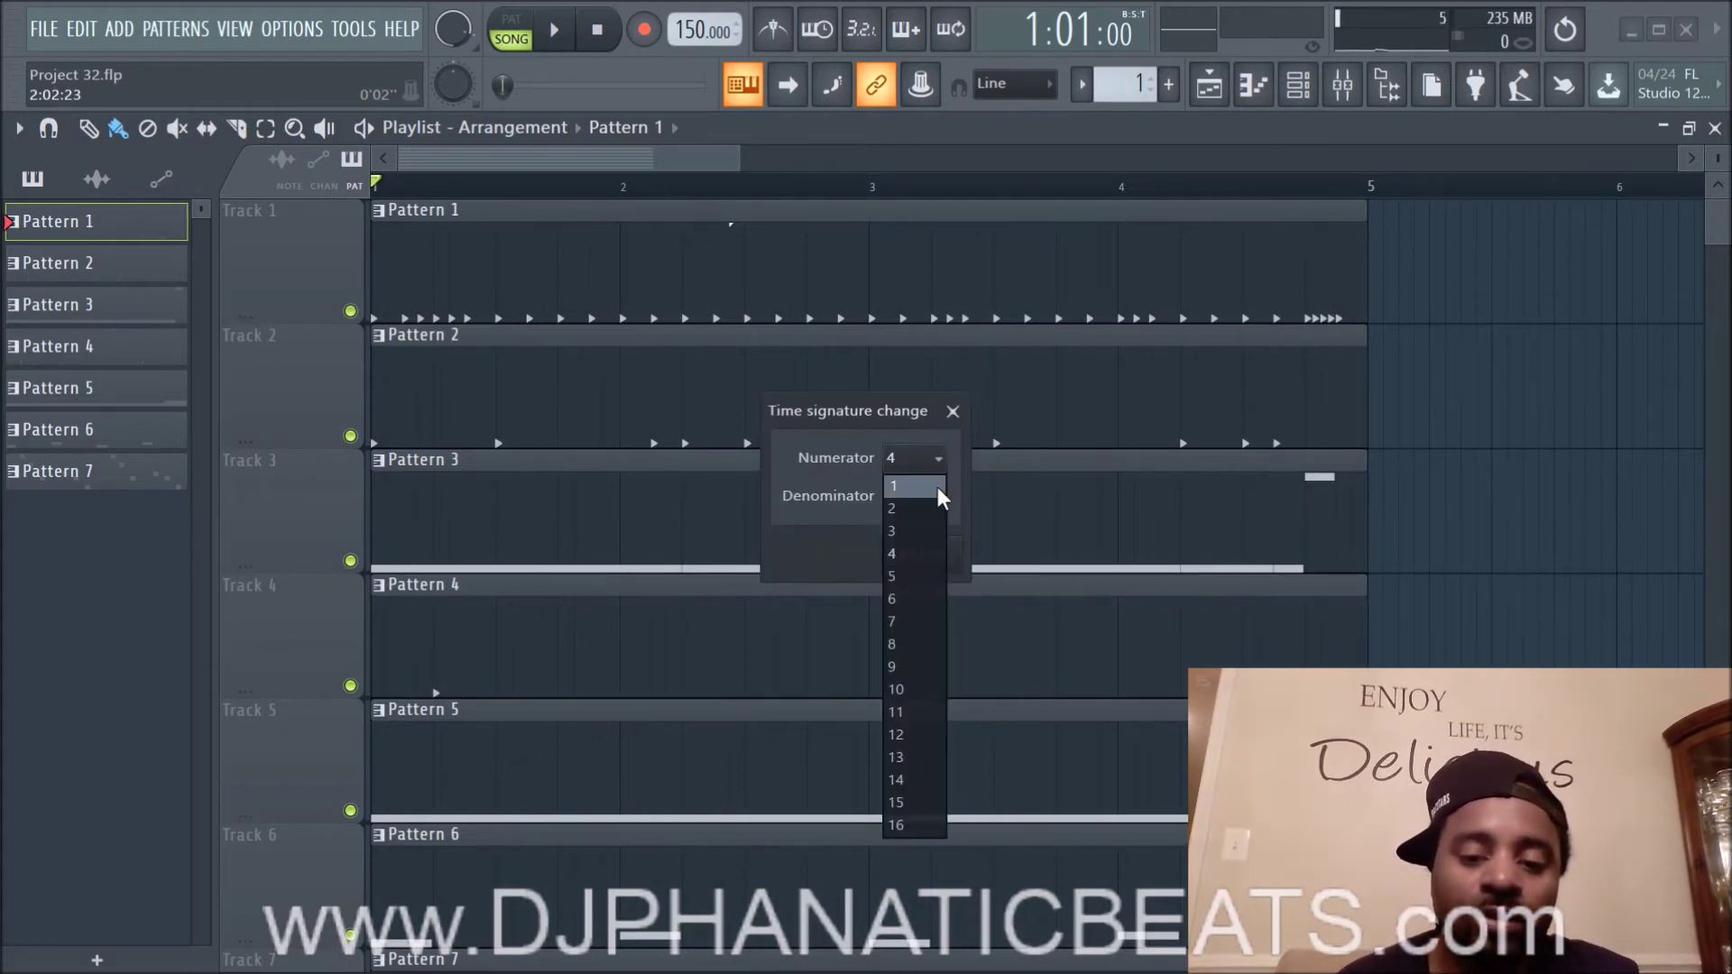
{"action": "left_click", "coordinate": [933, 506]}
{"action": "left_click", "coordinate": [941, 555]}
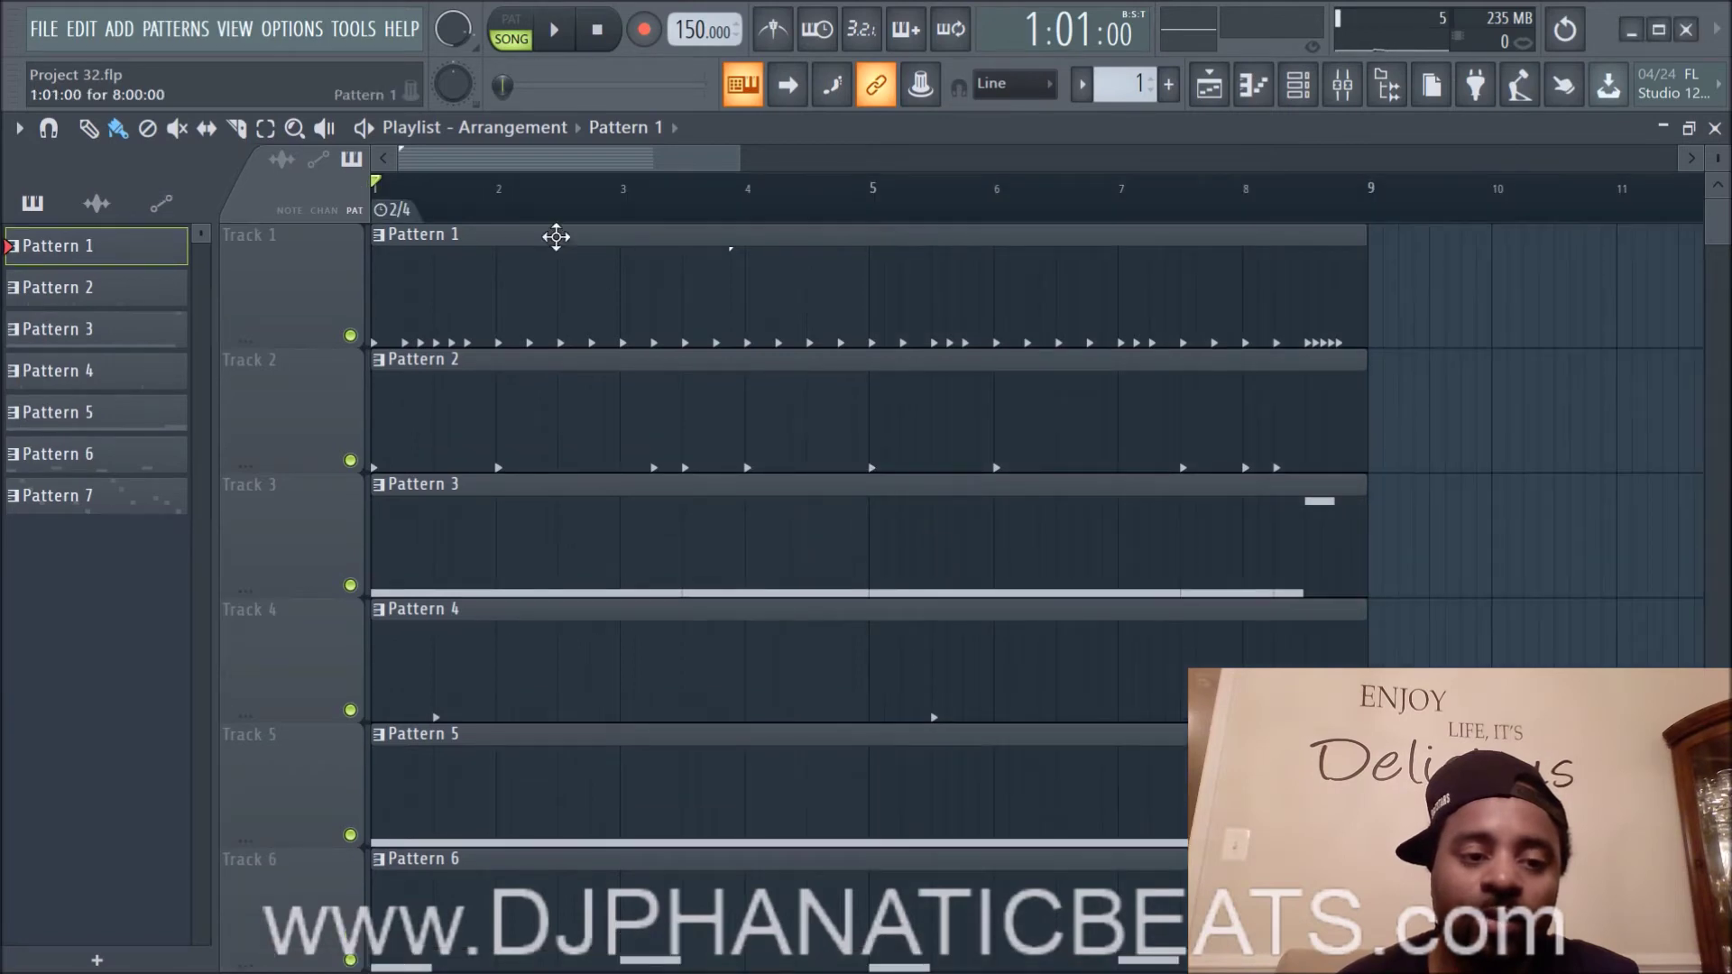
Step: Move the playlist's 2/4 time signature marker to bar 4 and play the arrangement through part of its length
{"action": "left_click_drag", "start_coordinate": [379, 210], "coordinate": [938, 210]}
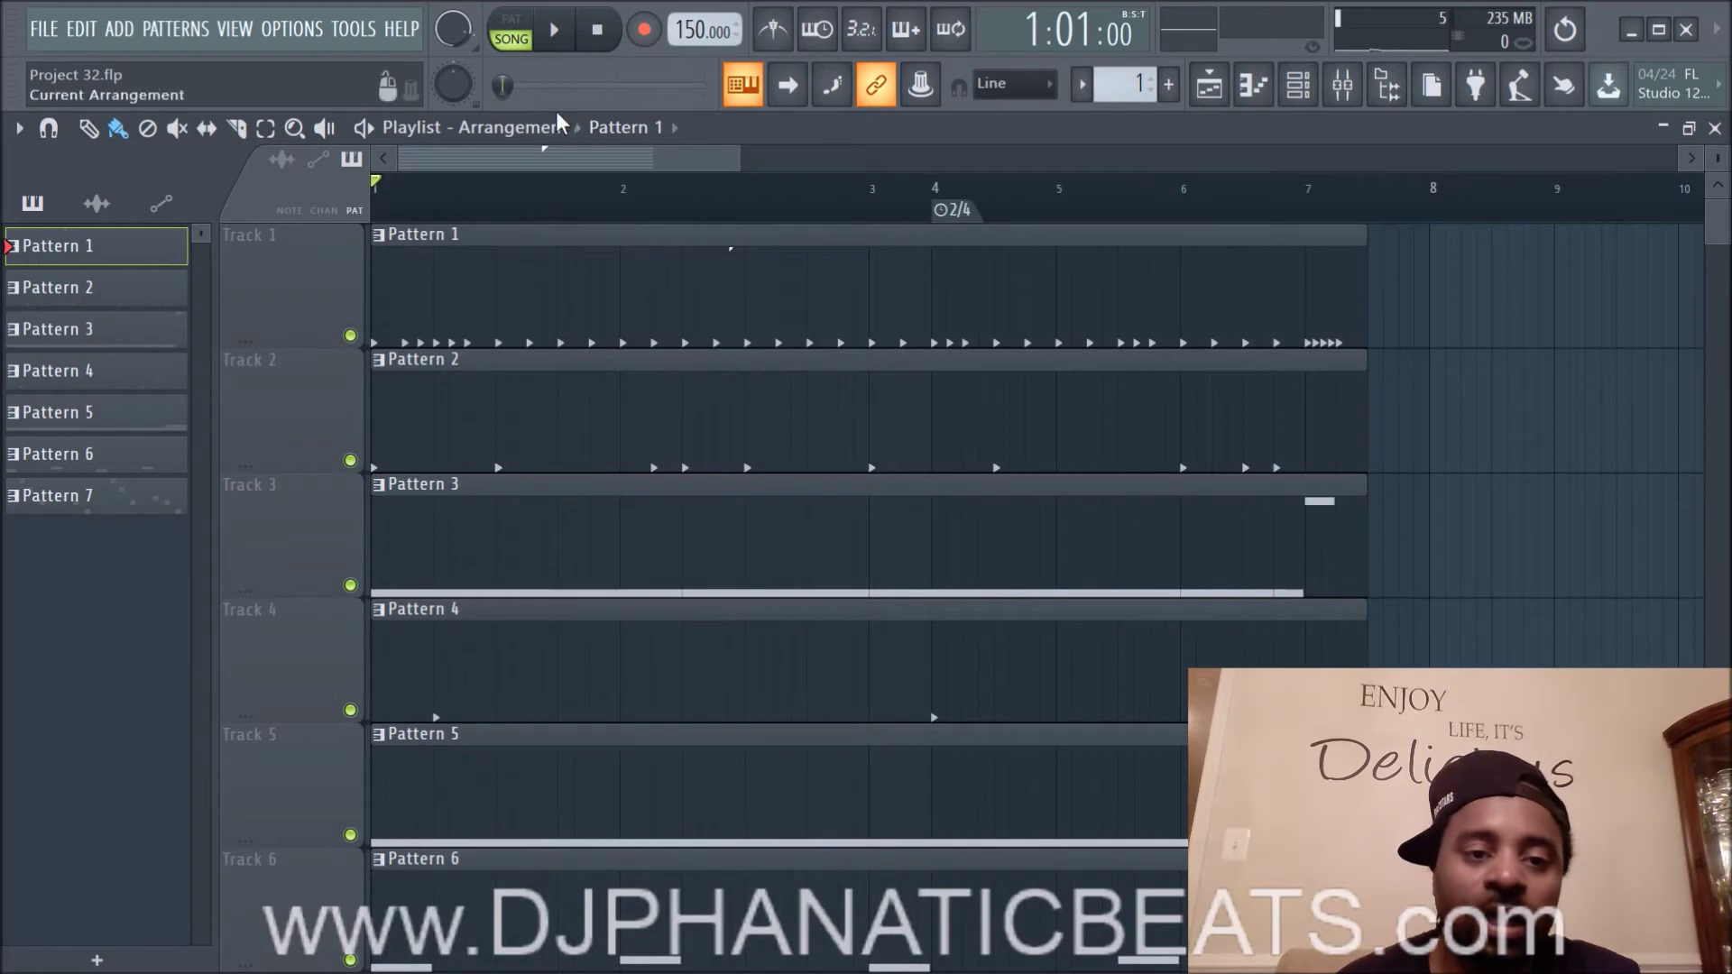
{"action": "left_click", "coordinate": [554, 31]}
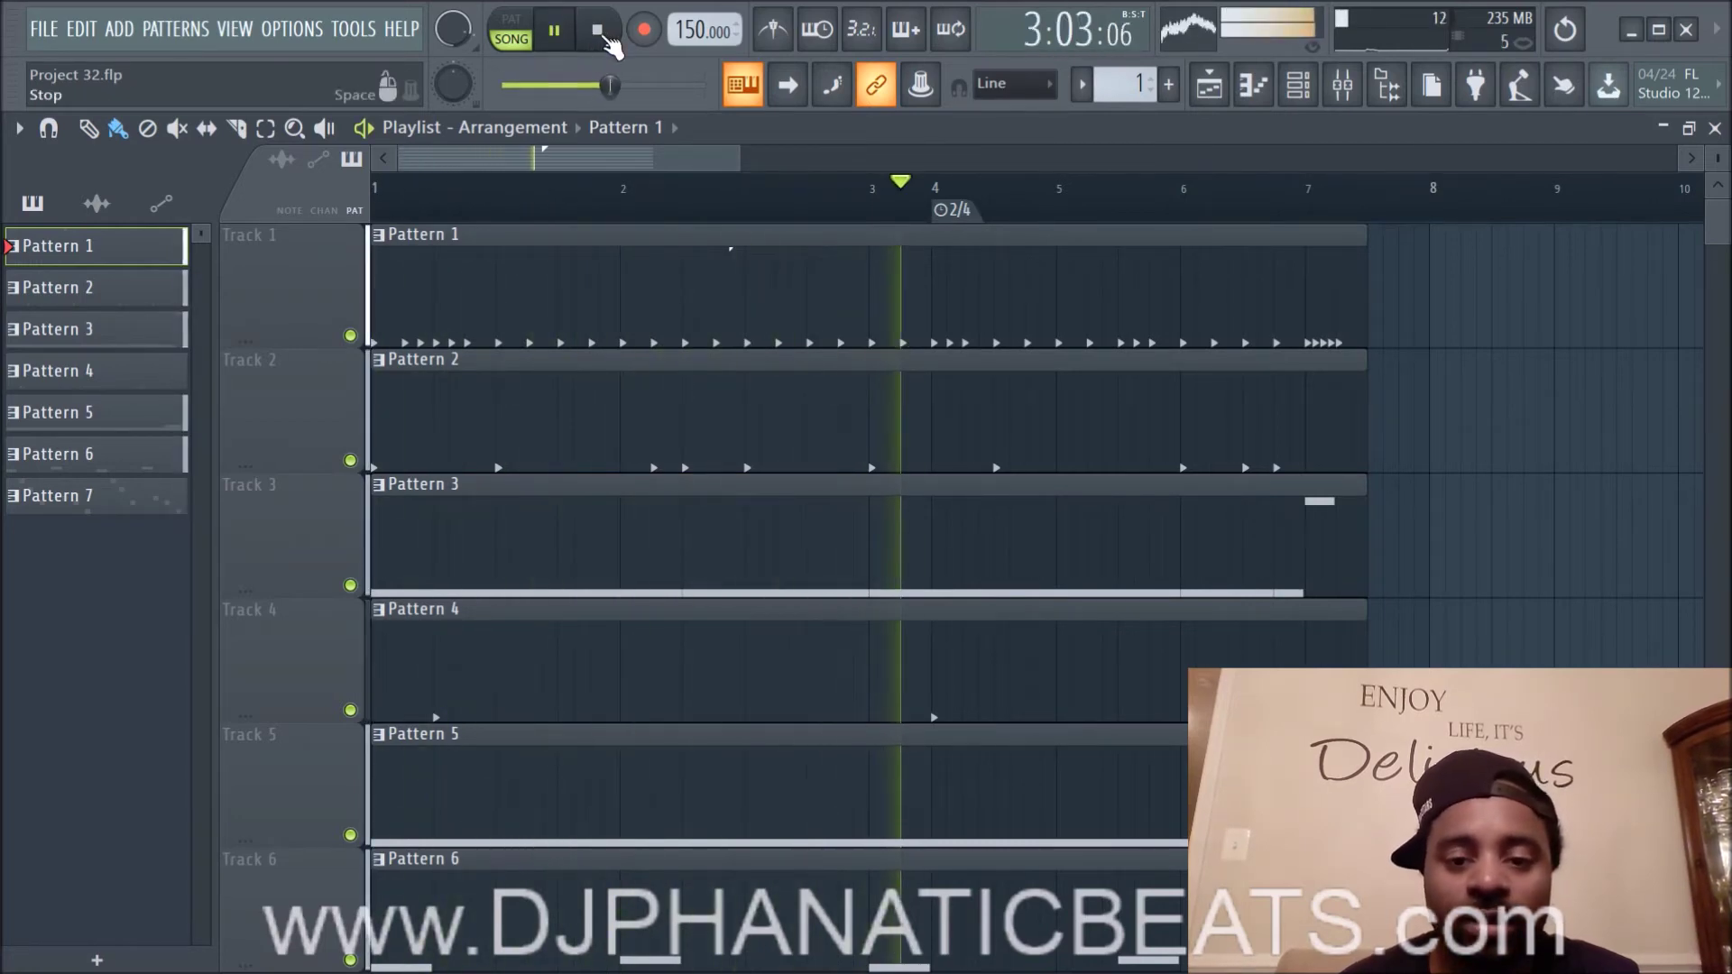
{"action": "left_click", "coordinate": [601, 33]}
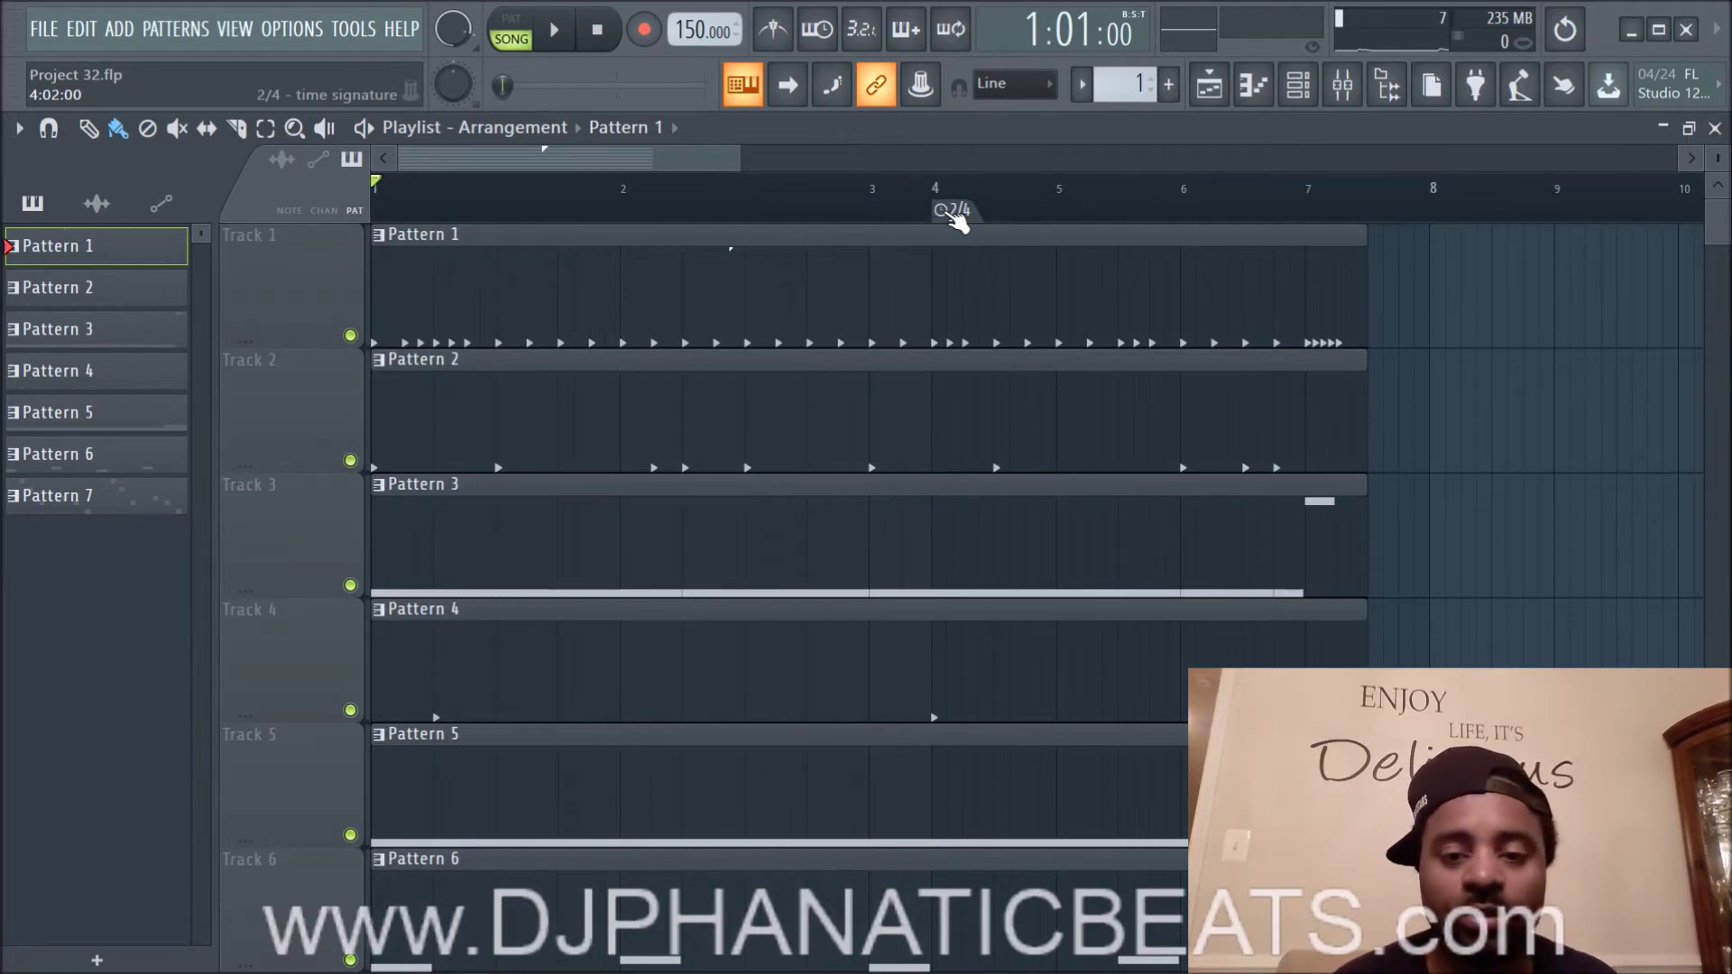
Step: Select the playlist section that starts at the 2/4 time signature marker in bar 4, with the clips left unselected
{"action": "left_click", "coordinate": [937, 209]}
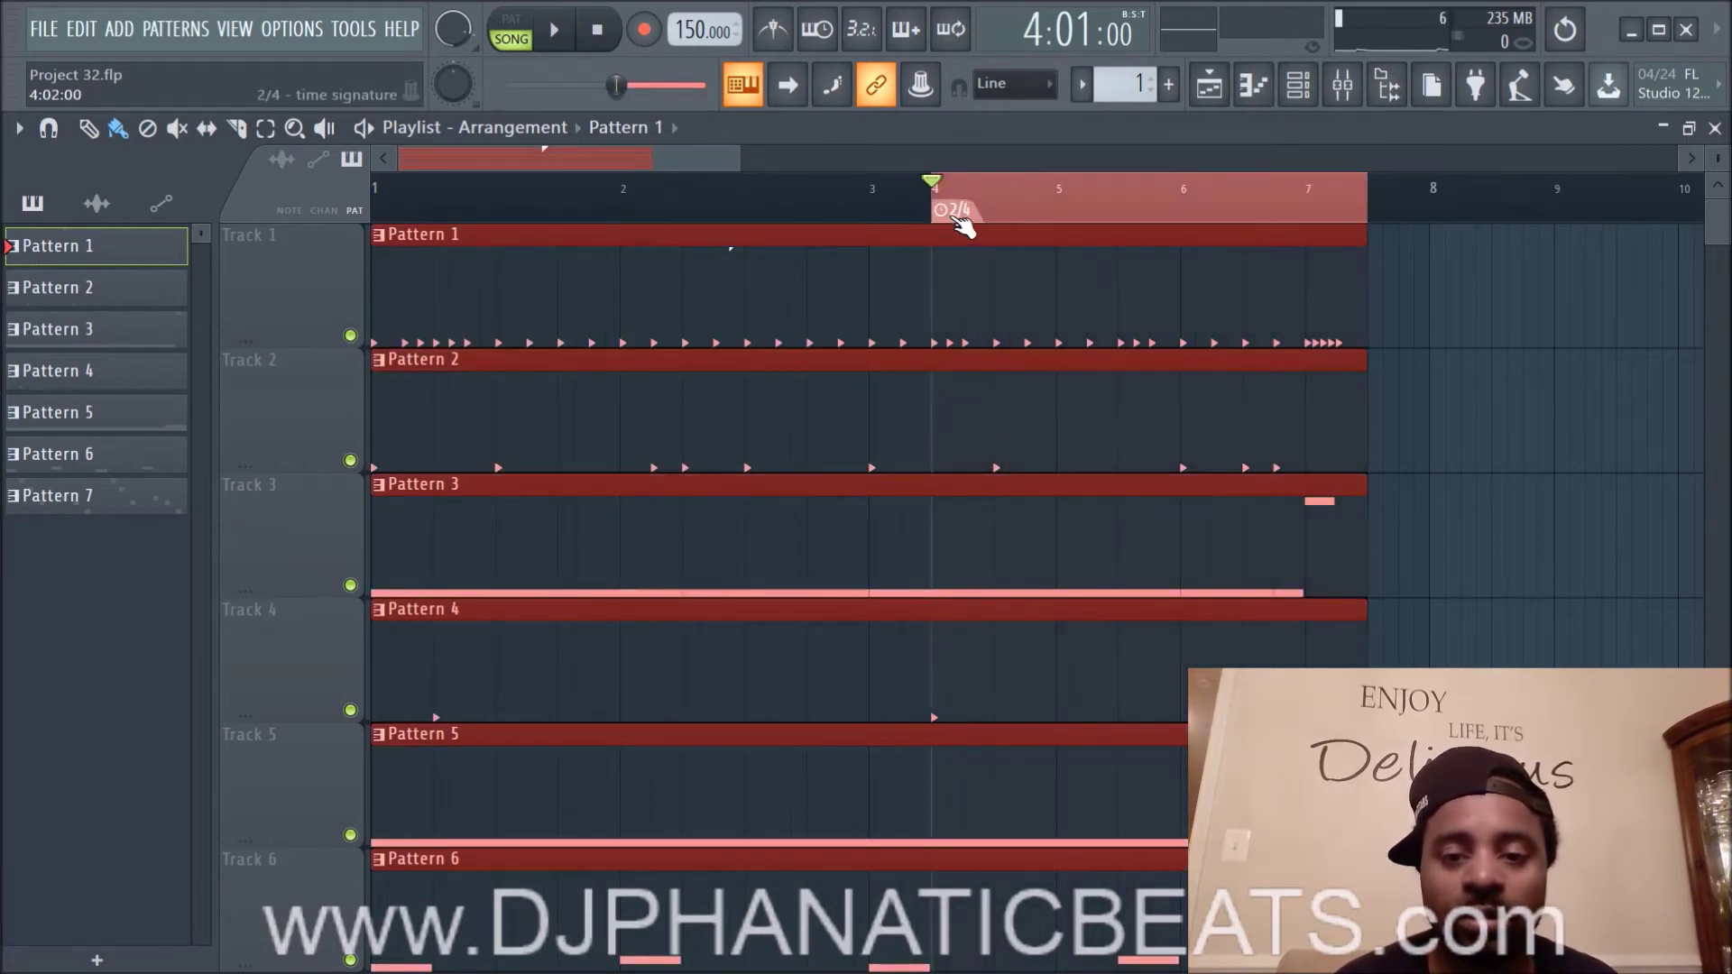
{"action": "left_click", "coordinate": [1416, 282]}
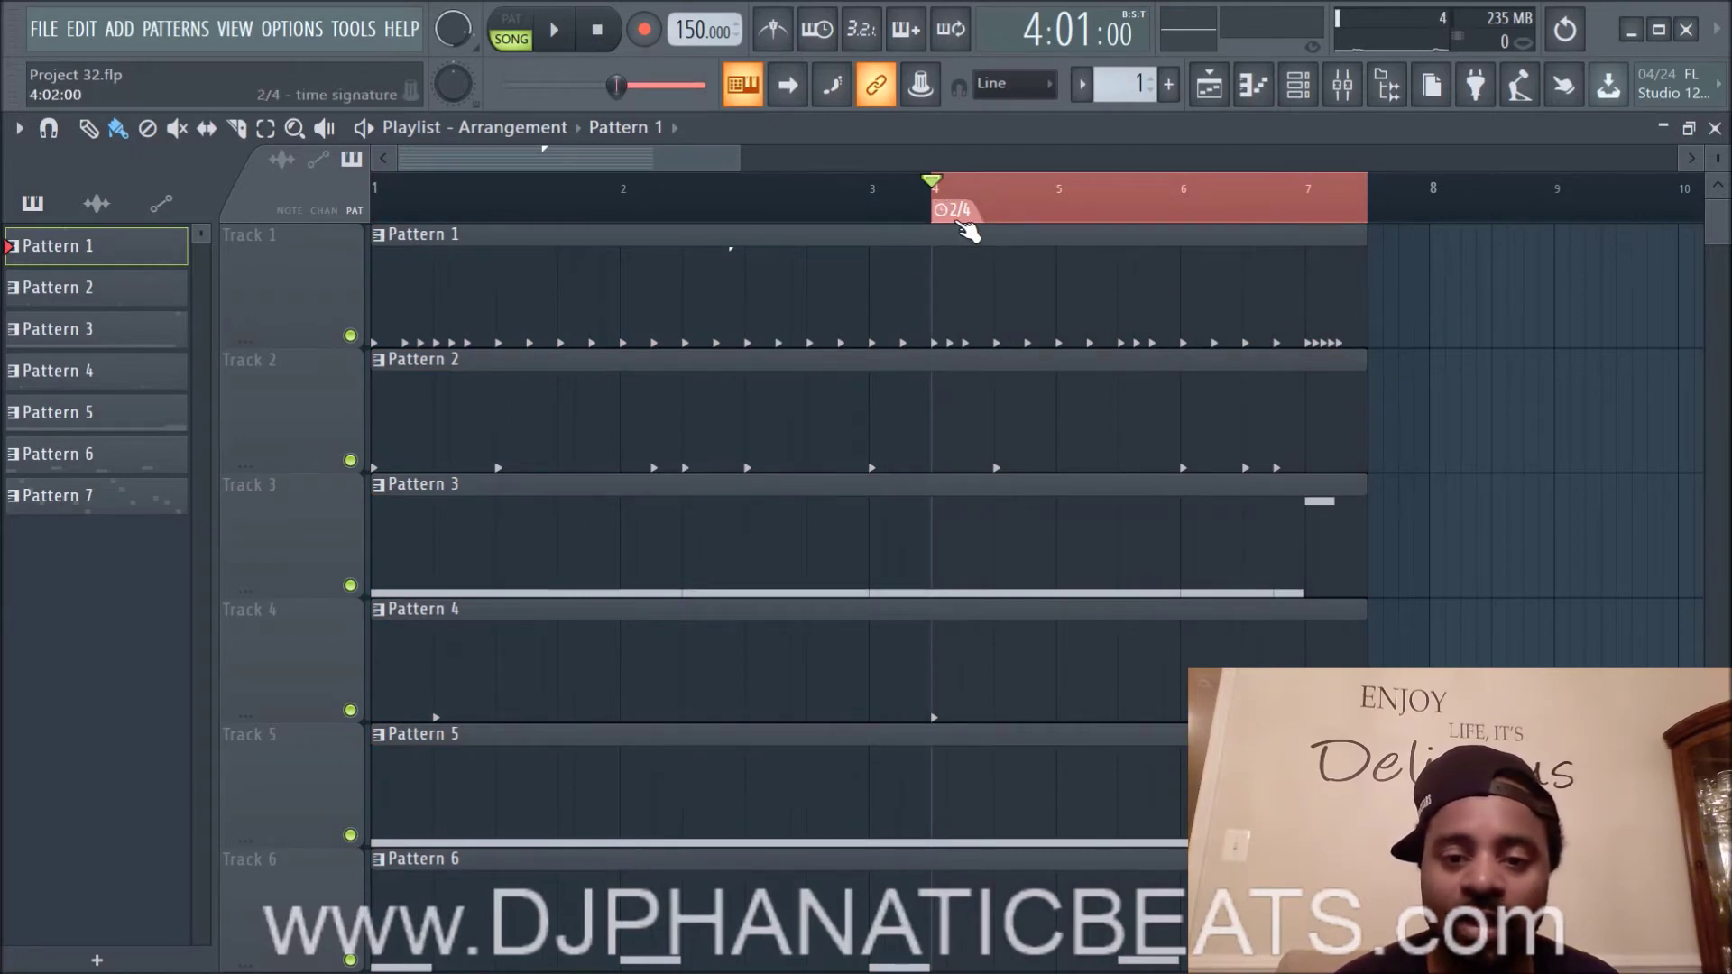
{"action": "double_click", "coordinate": [964, 219]}
{"action": "left_click", "coordinate": [939, 213]}
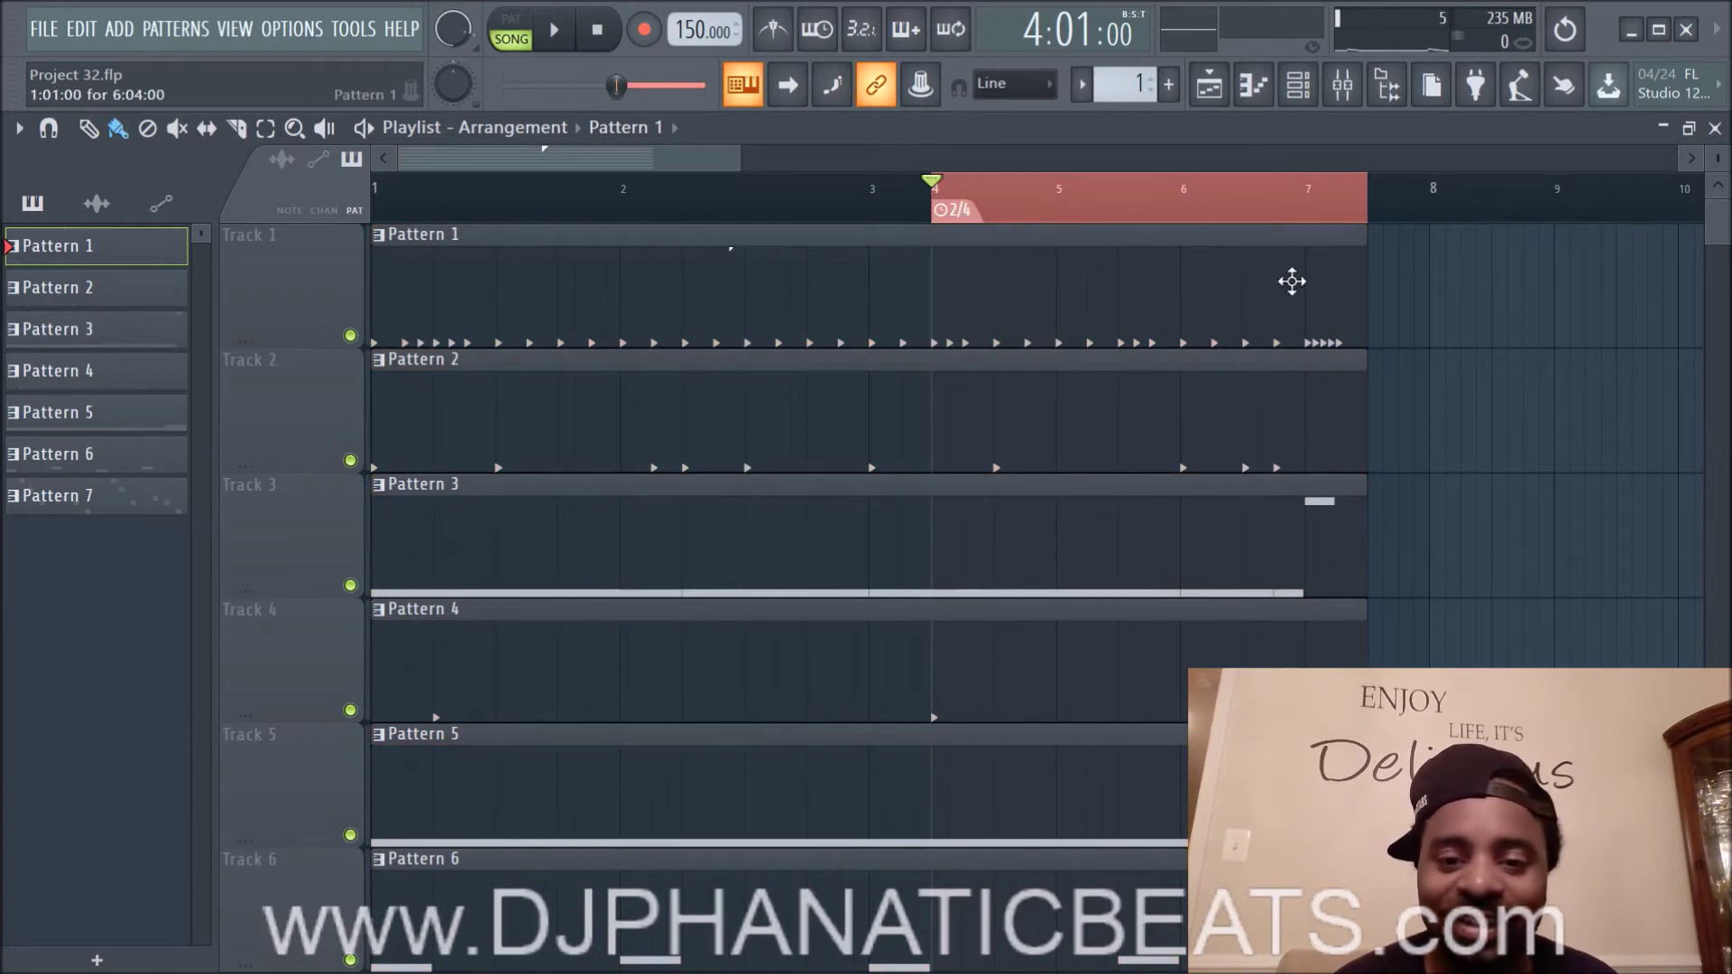
Step: Add a 3/4 time signature at bar 5 and a further 2/4 at bar 7 on the playlist timeline
{"action": "right_click", "coordinate": [830, 214]}
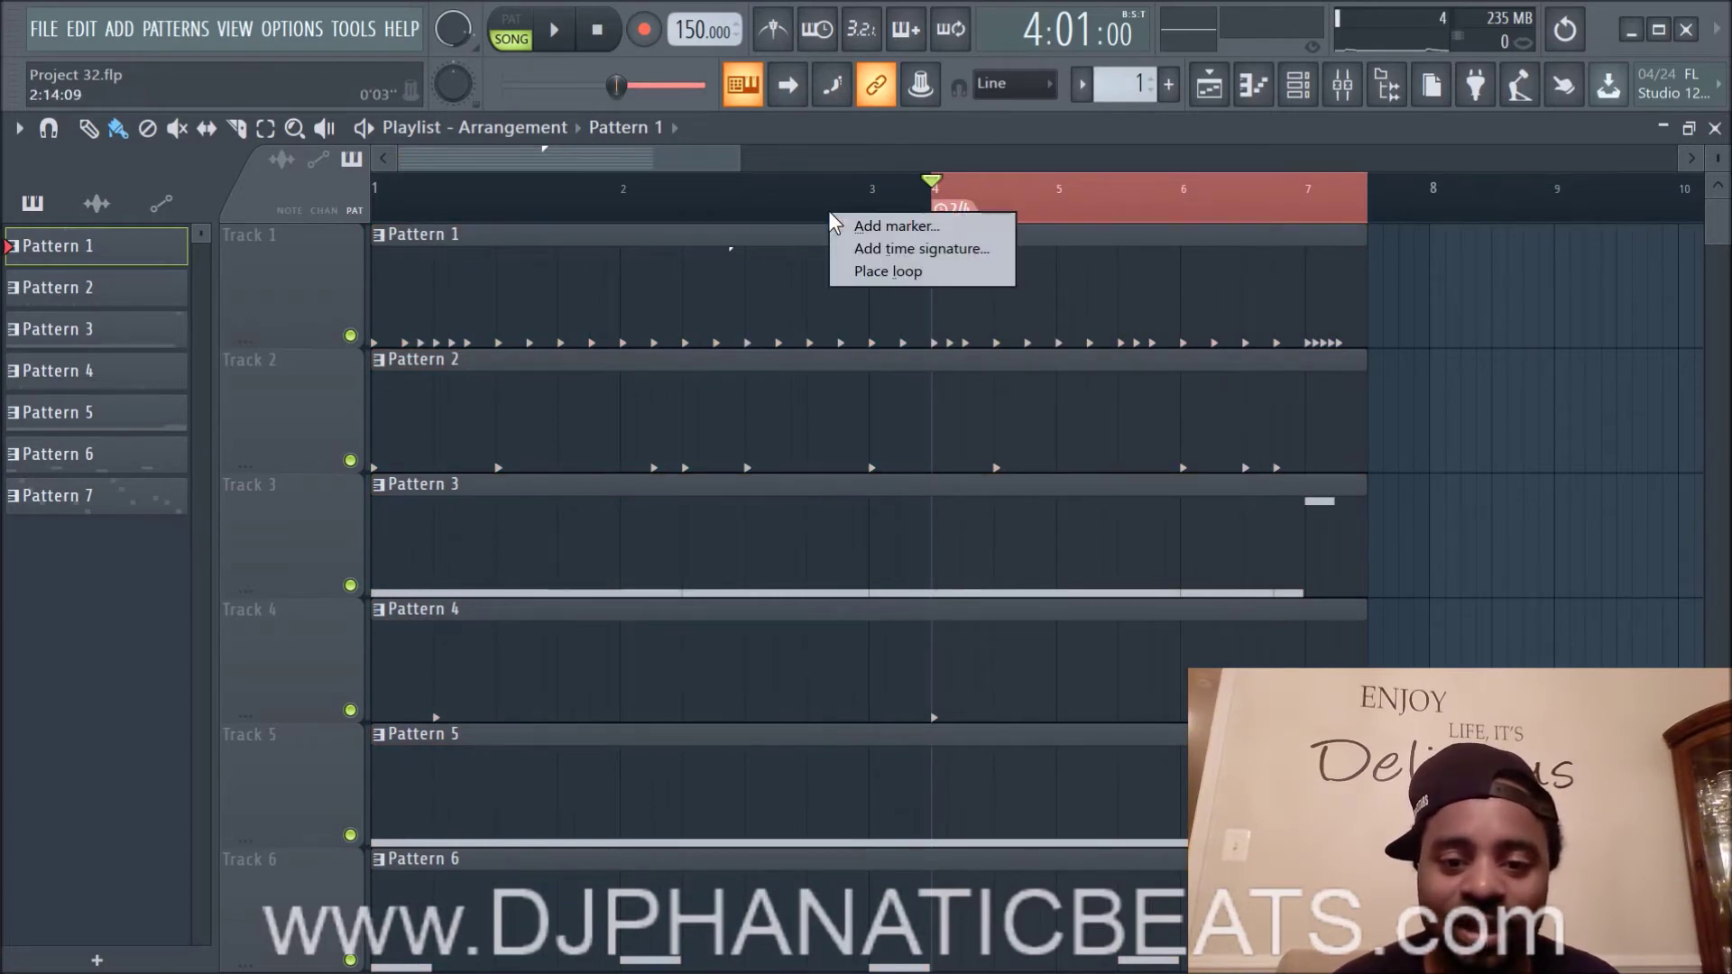
{"action": "left_click", "coordinate": [900, 244]}
{"action": "left_click", "coordinate": [915, 466]}
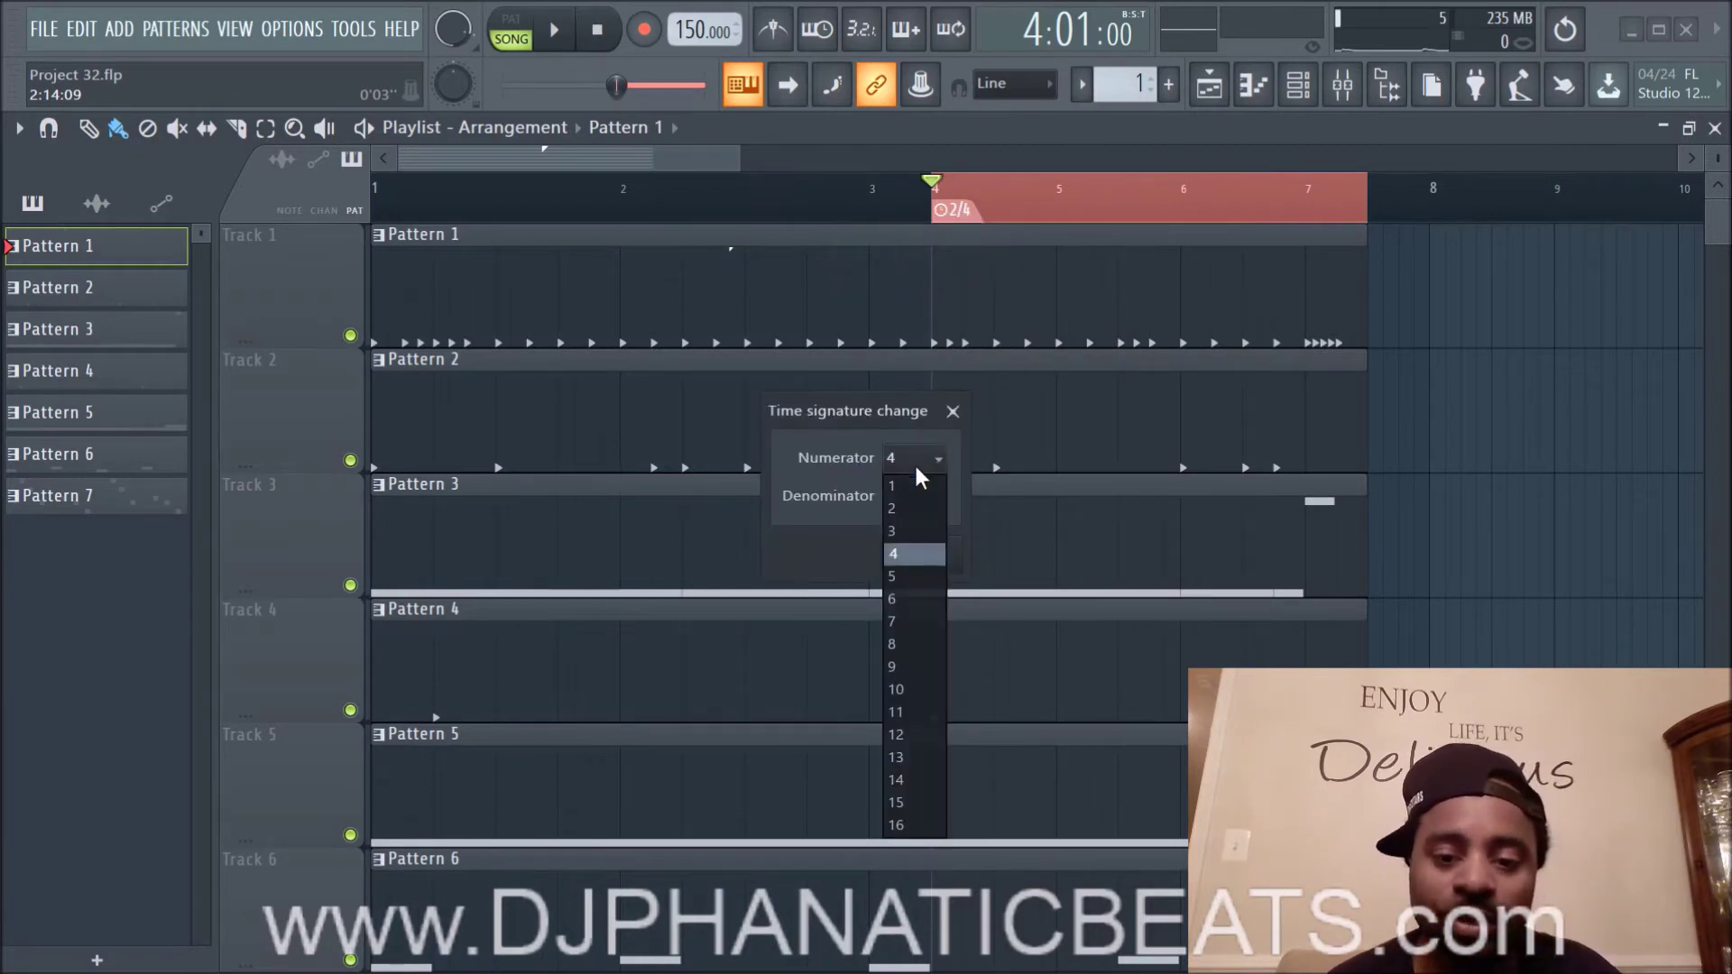
{"action": "left_click", "coordinate": [897, 531]}
{"action": "left_click", "coordinate": [922, 553]}
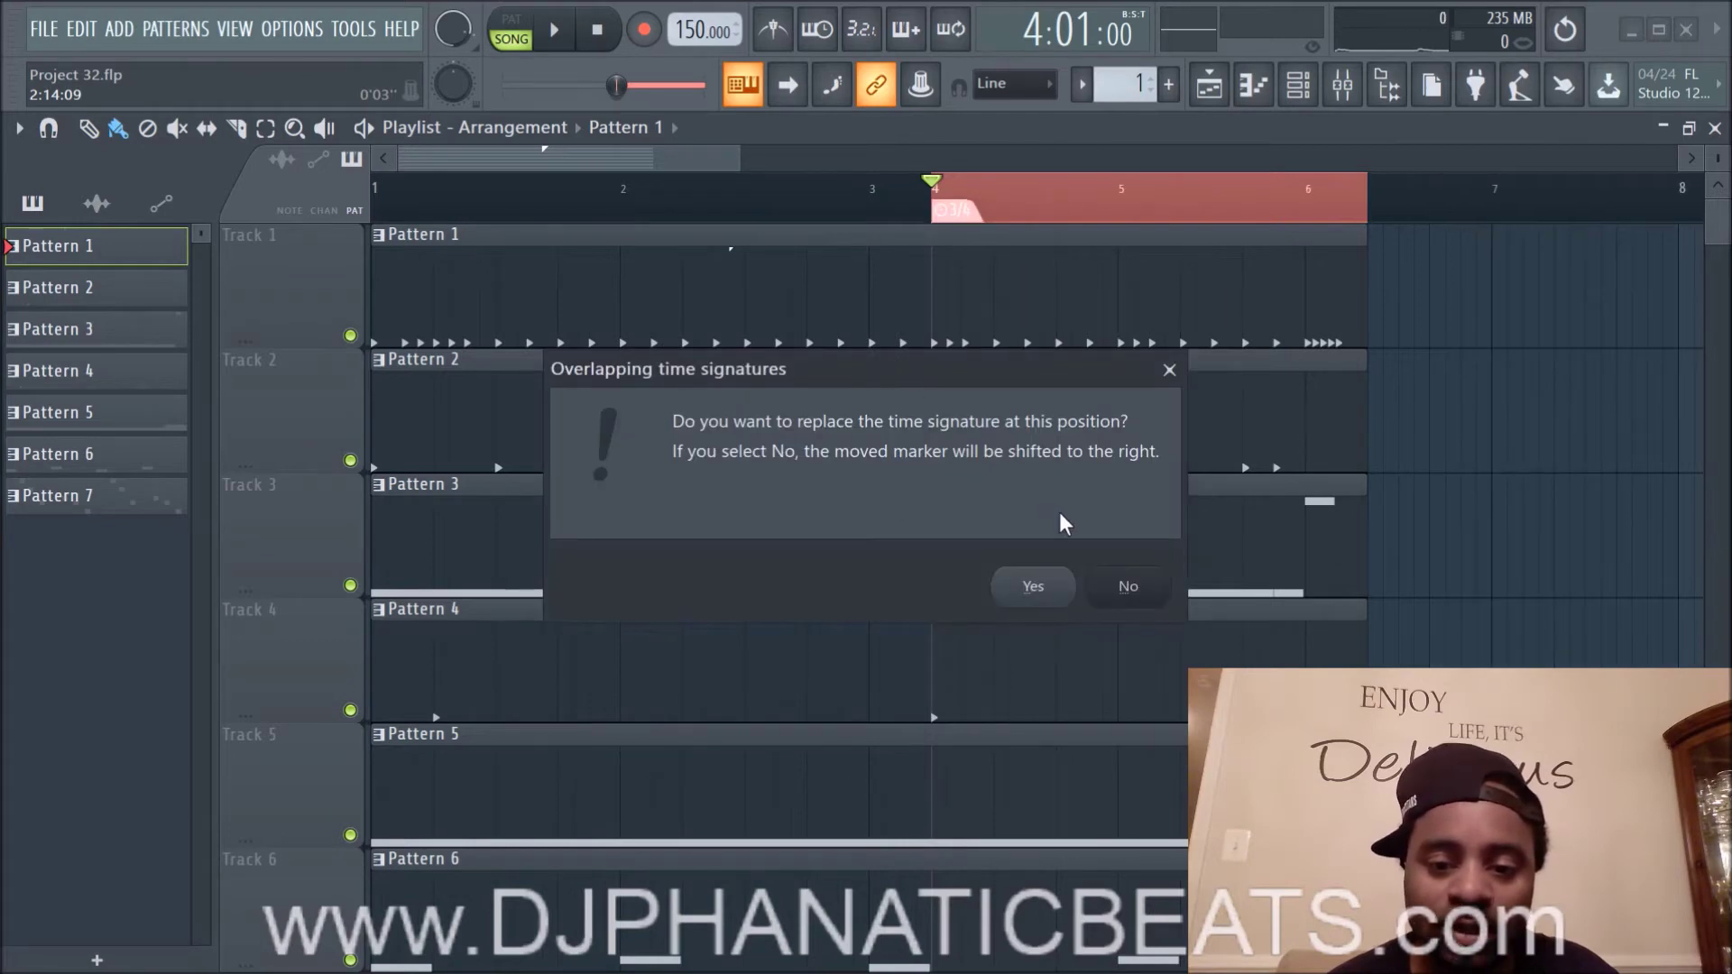
{"action": "left_click", "coordinate": [1070, 594]}
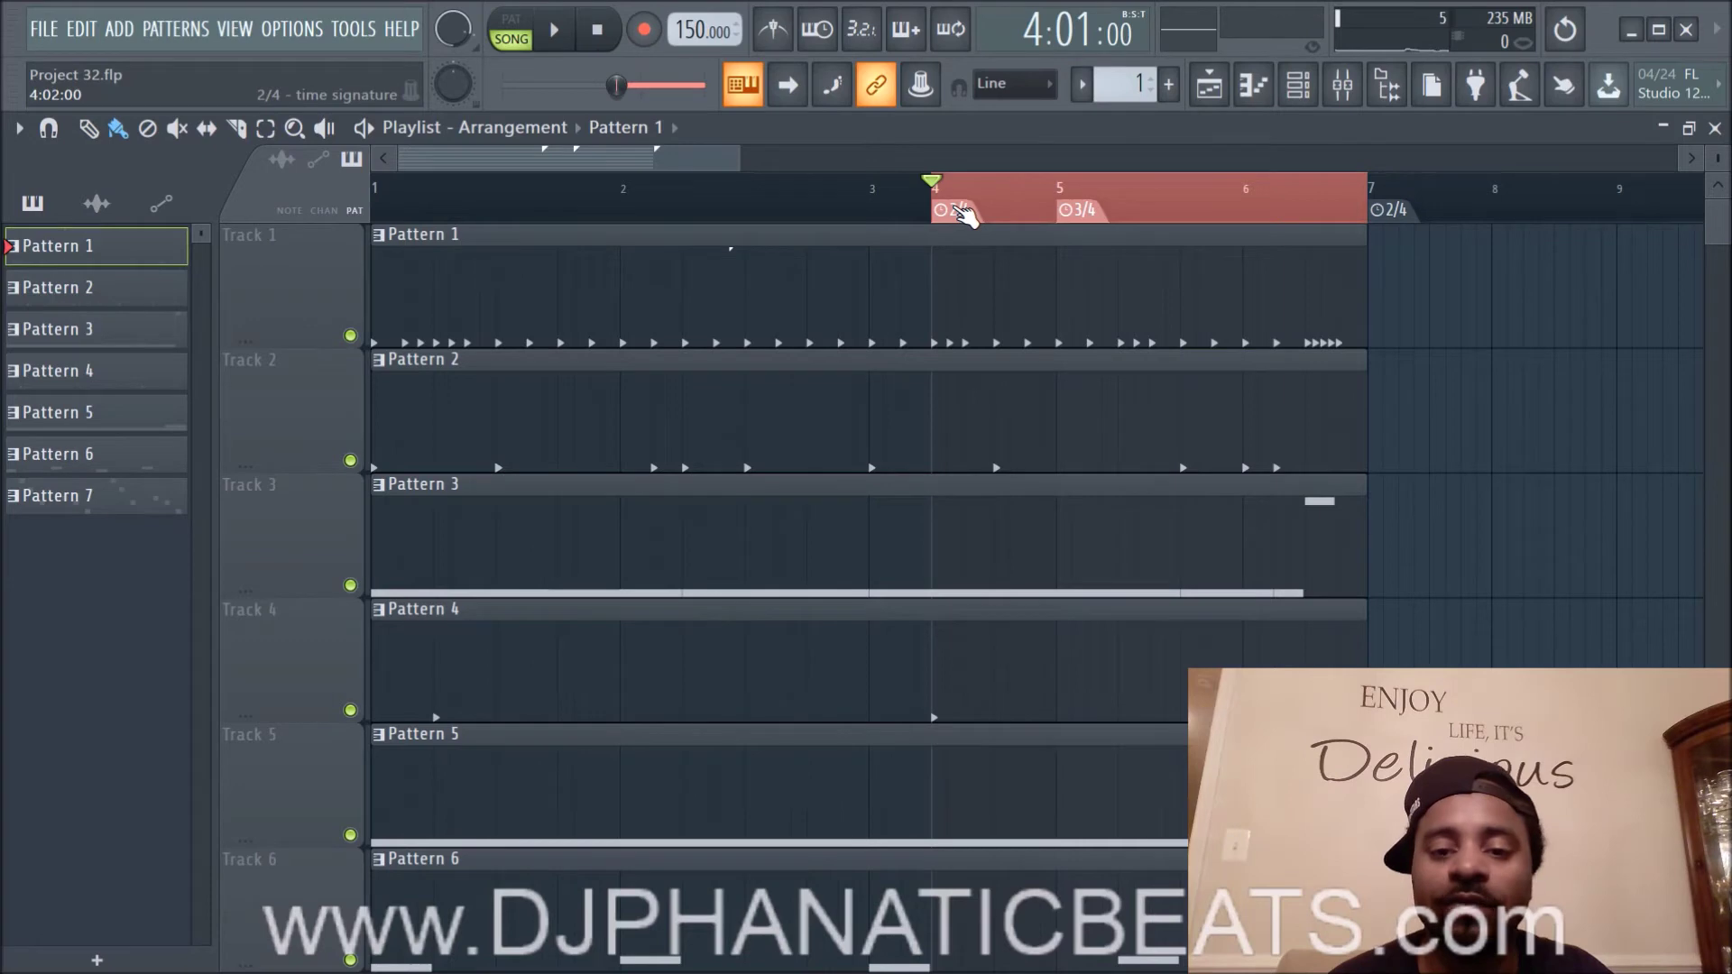
Step: Delete all three time signature markers, the two 2/4 and the 3/4, from the playlist timeline
{"action": "right_click", "coordinate": [961, 211]}
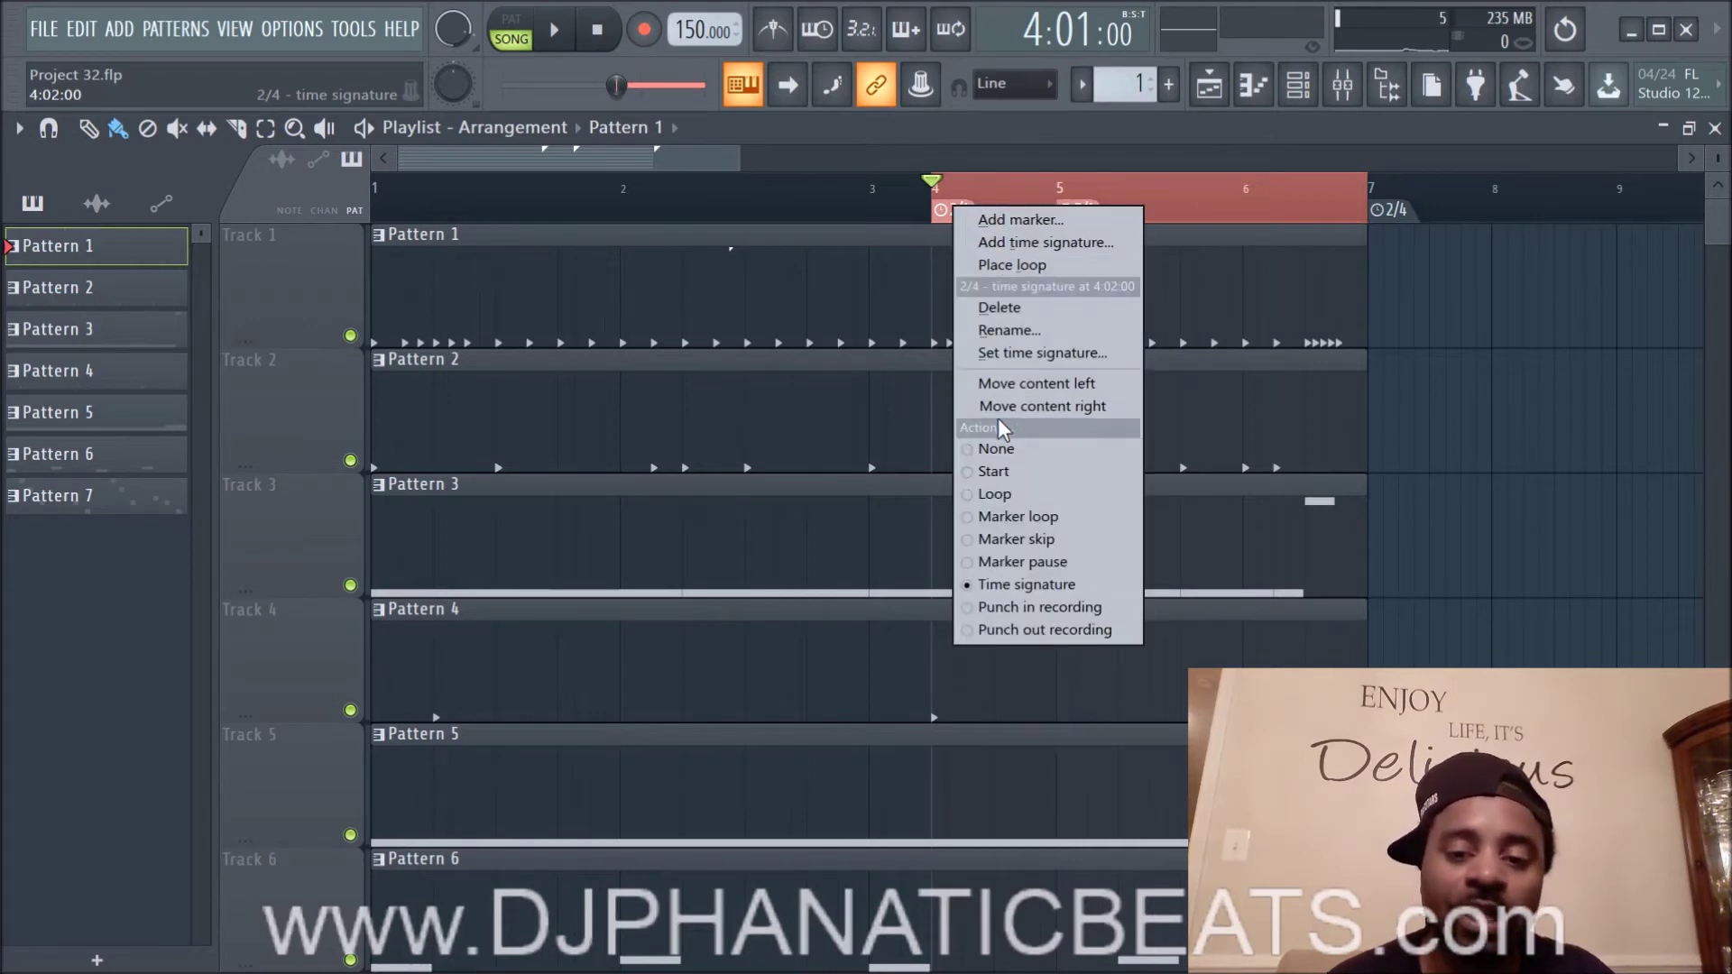
{"action": "left_click", "coordinate": [1050, 307]}
{"action": "right_click", "coordinate": [1089, 220]}
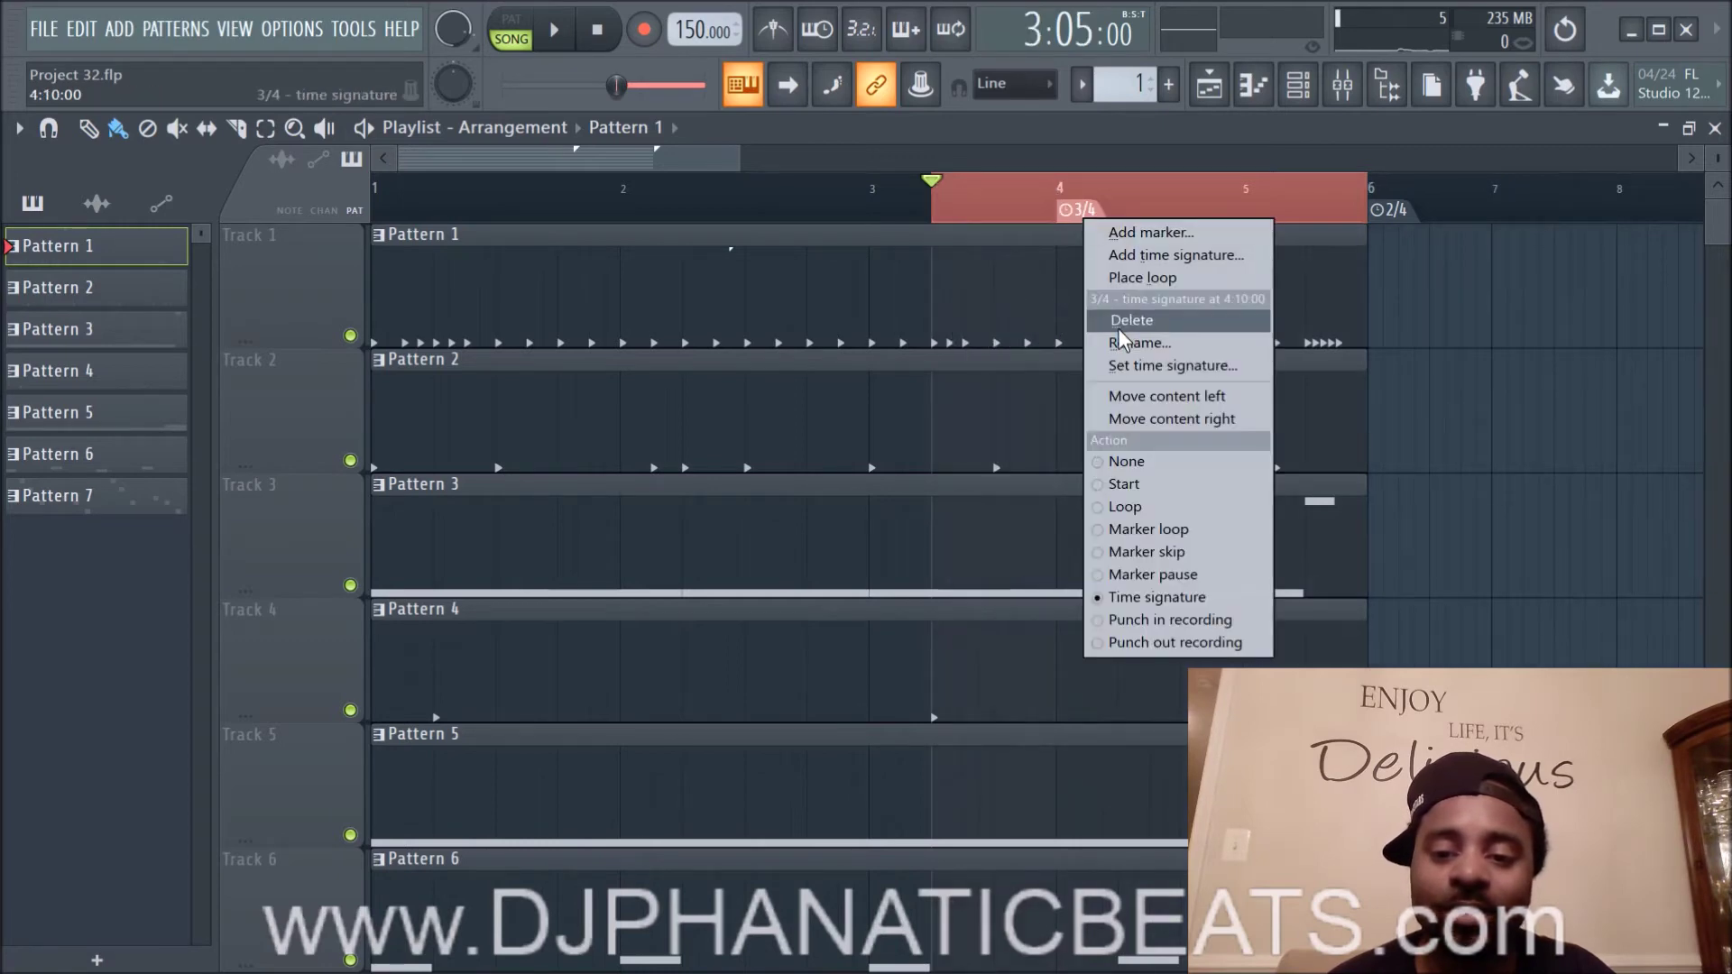
{"action": "left_click", "coordinate": [1120, 317]}
{"action": "right_click", "coordinate": [1390, 214]}
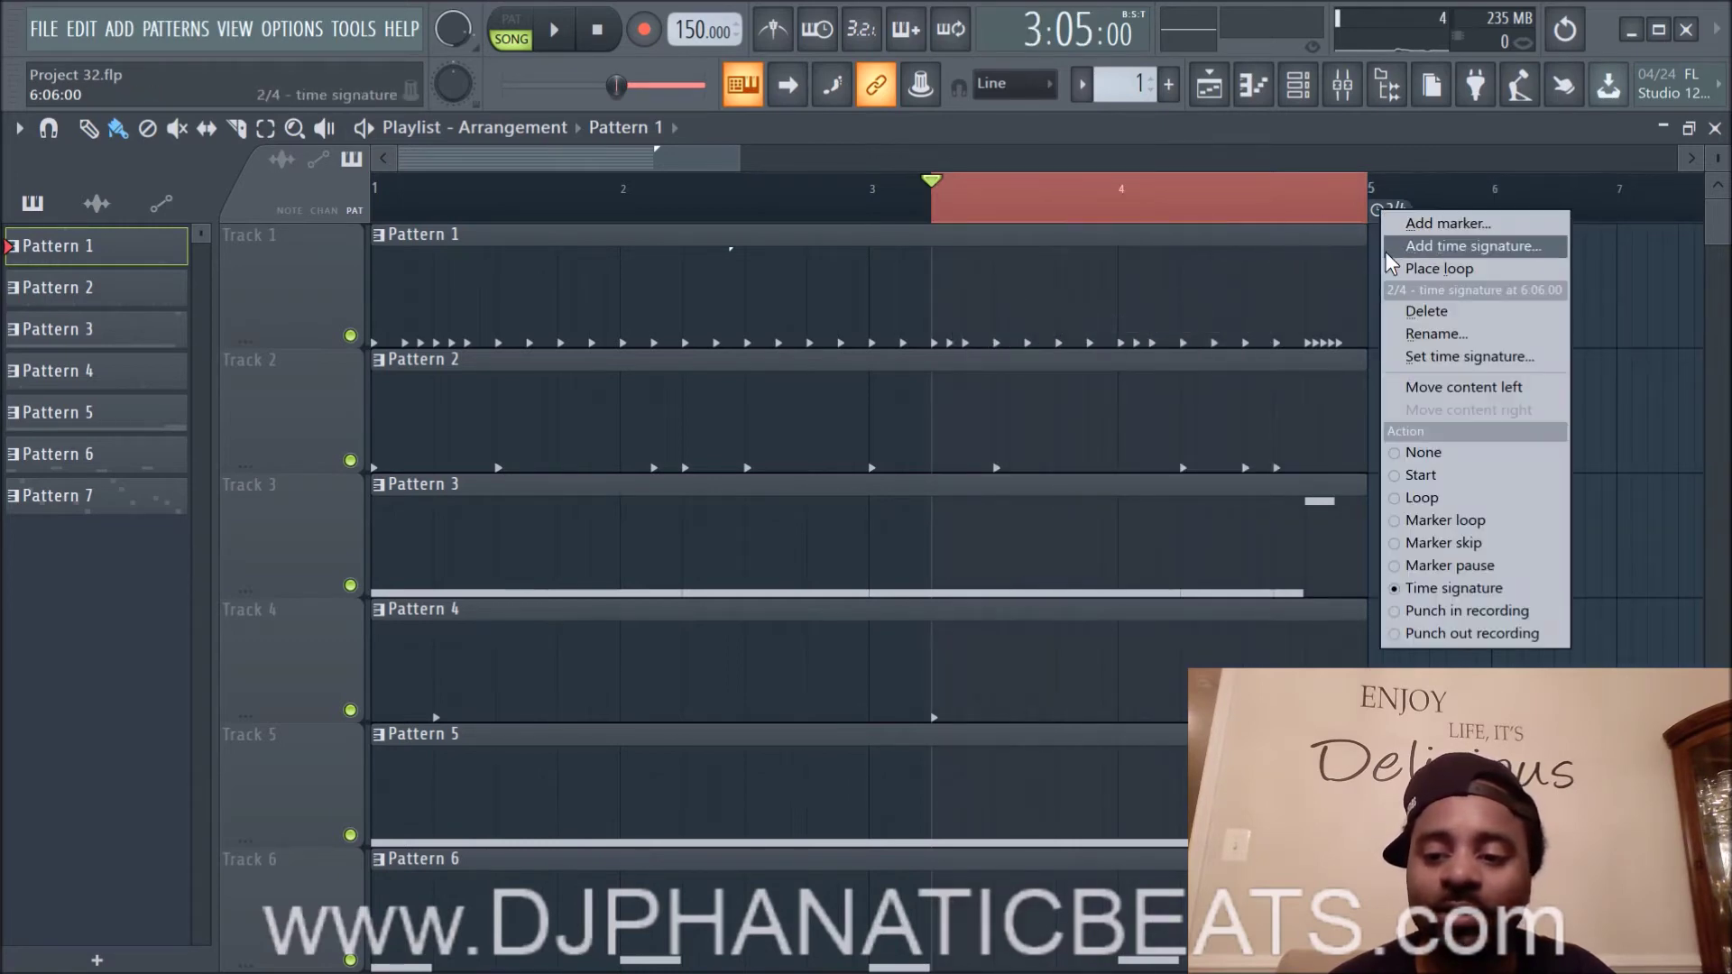
{"action": "left_click", "coordinate": [1442, 310]}
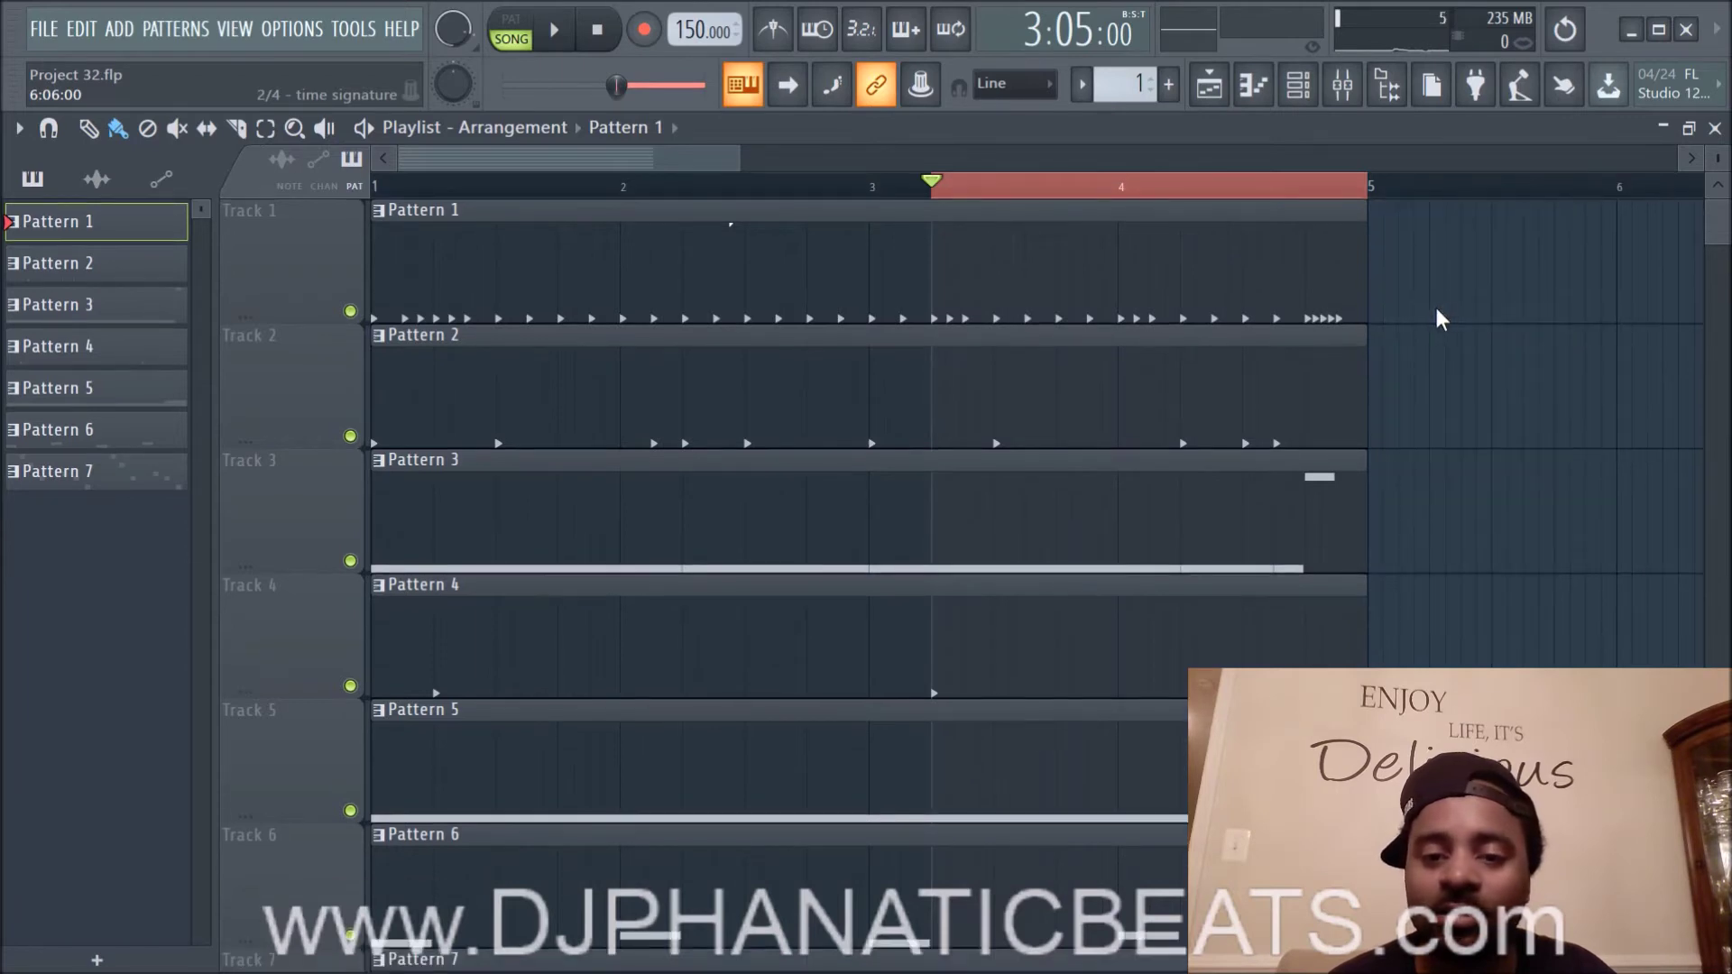
{"action": "scroll", "coordinate": [1059, 356], "scroll_direction": "down", "scroll_amount": 3}
{"action": "scroll", "coordinate": [1061, 358], "scroll_direction": "up", "scroll_amount": 3}
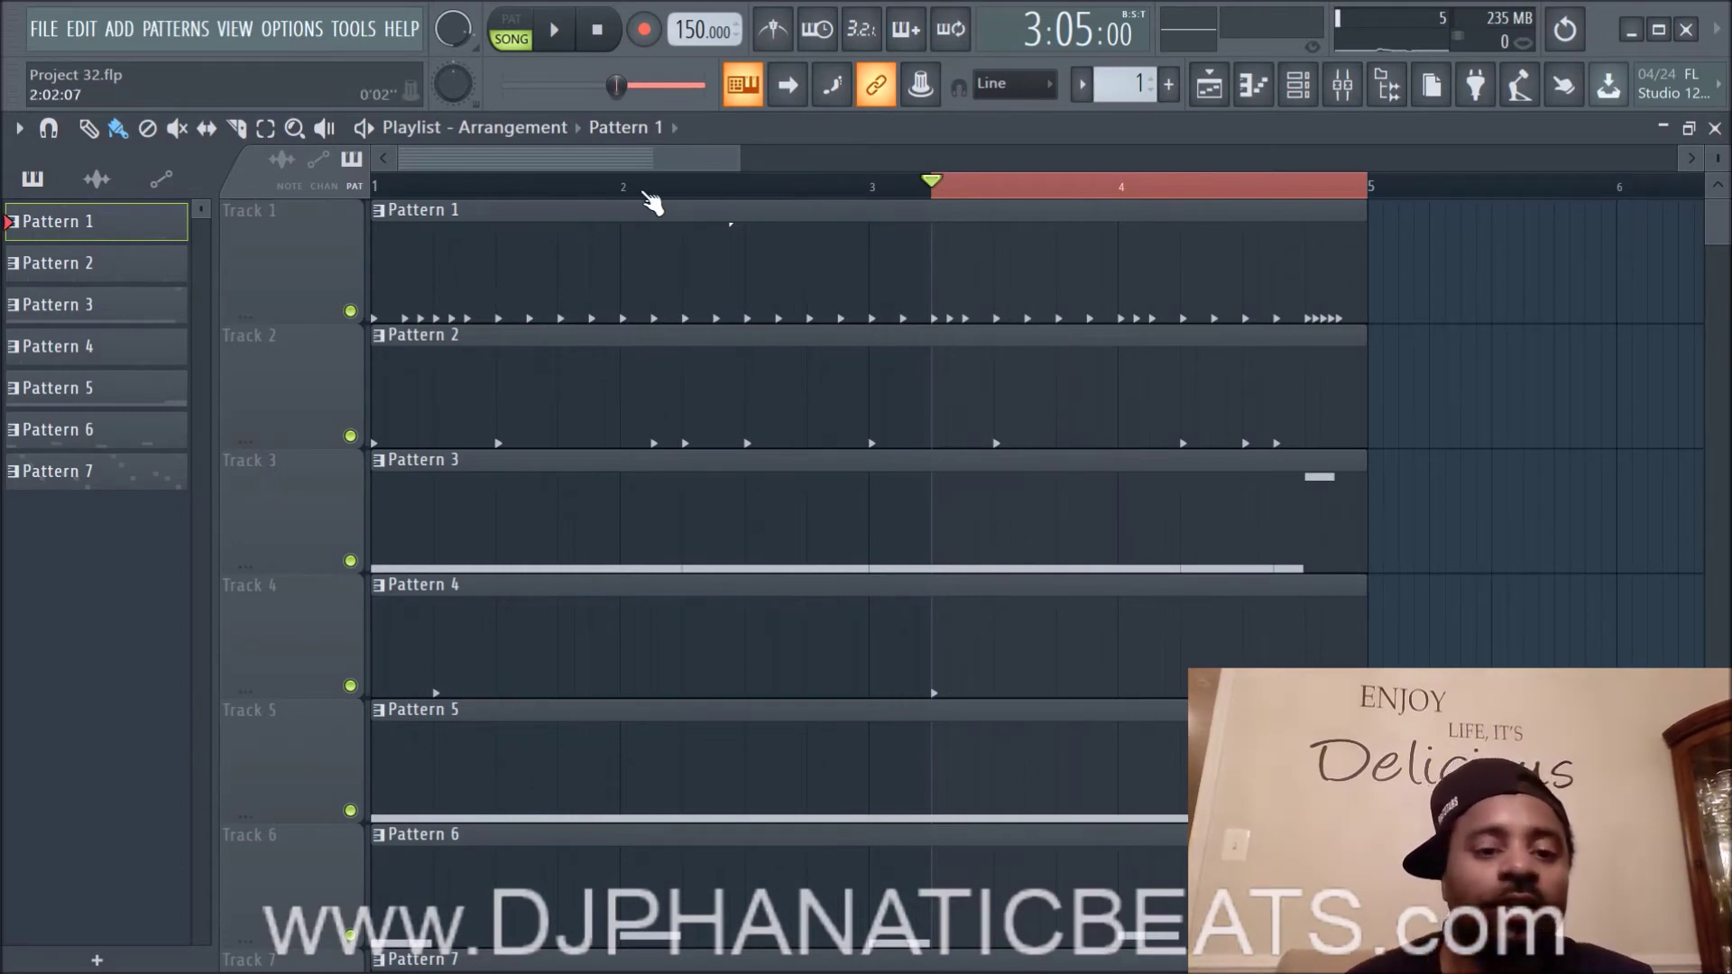
{"action": "scroll", "coordinate": [643, 193], "scroll_direction": "up", "scroll_amount": 2}
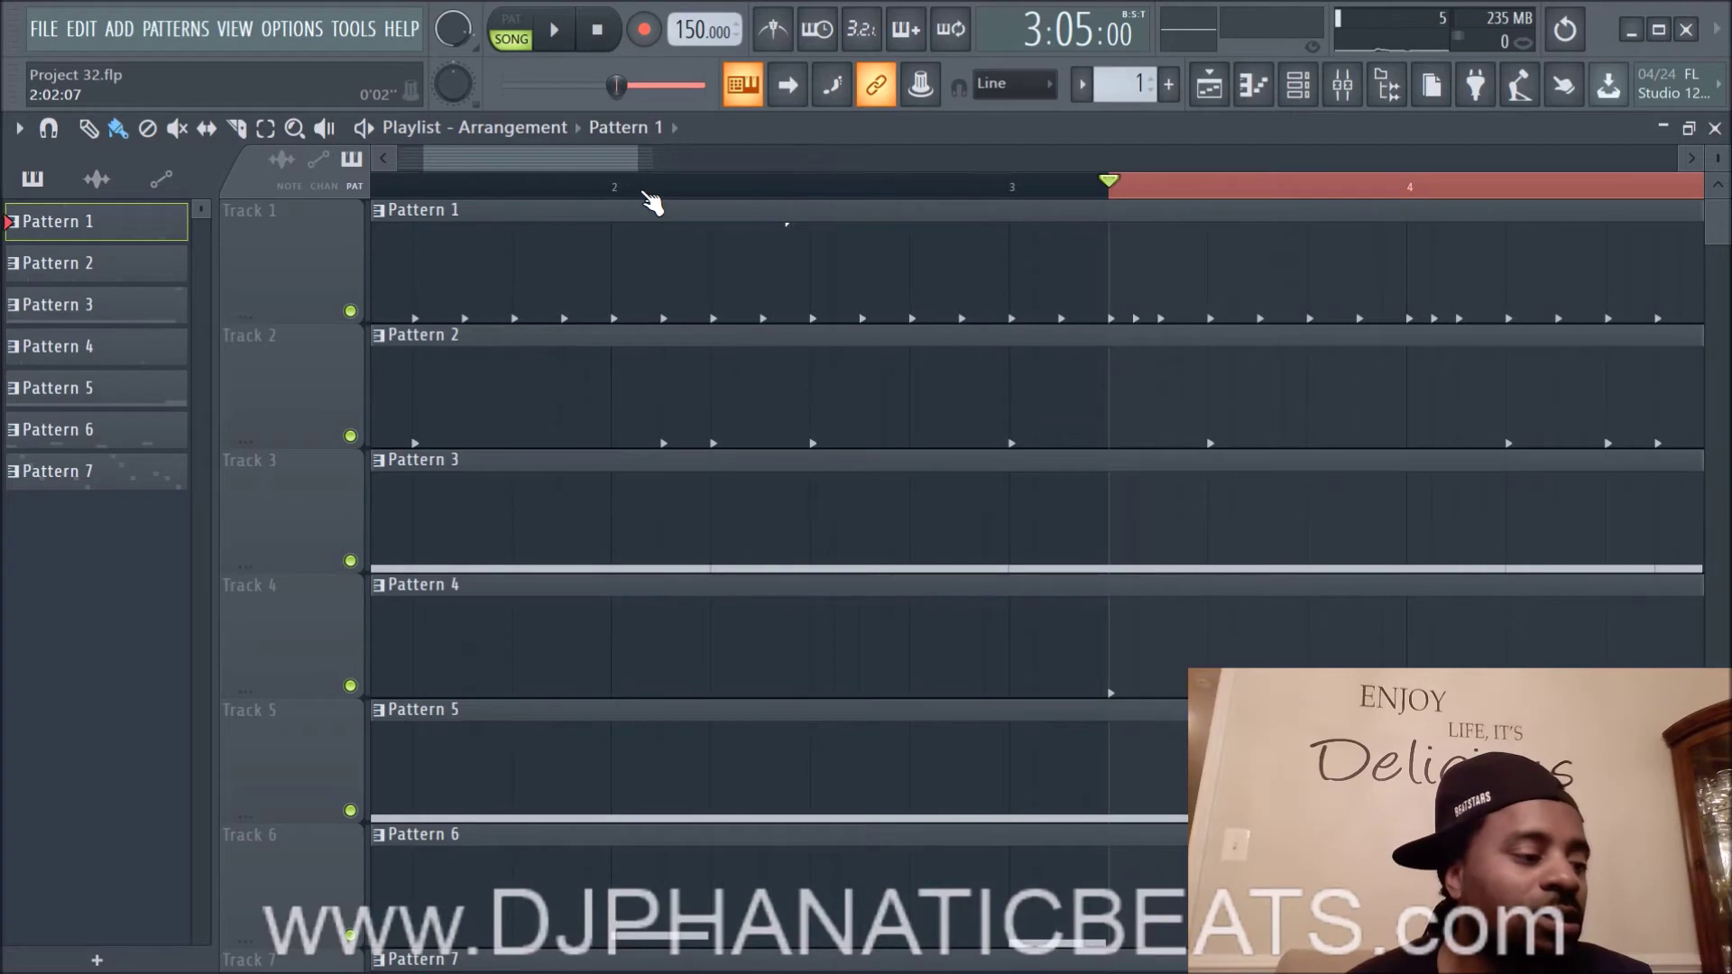
{"action": "scroll", "coordinate": [651, 202], "scroll_direction": "down", "scroll_amount": 1}
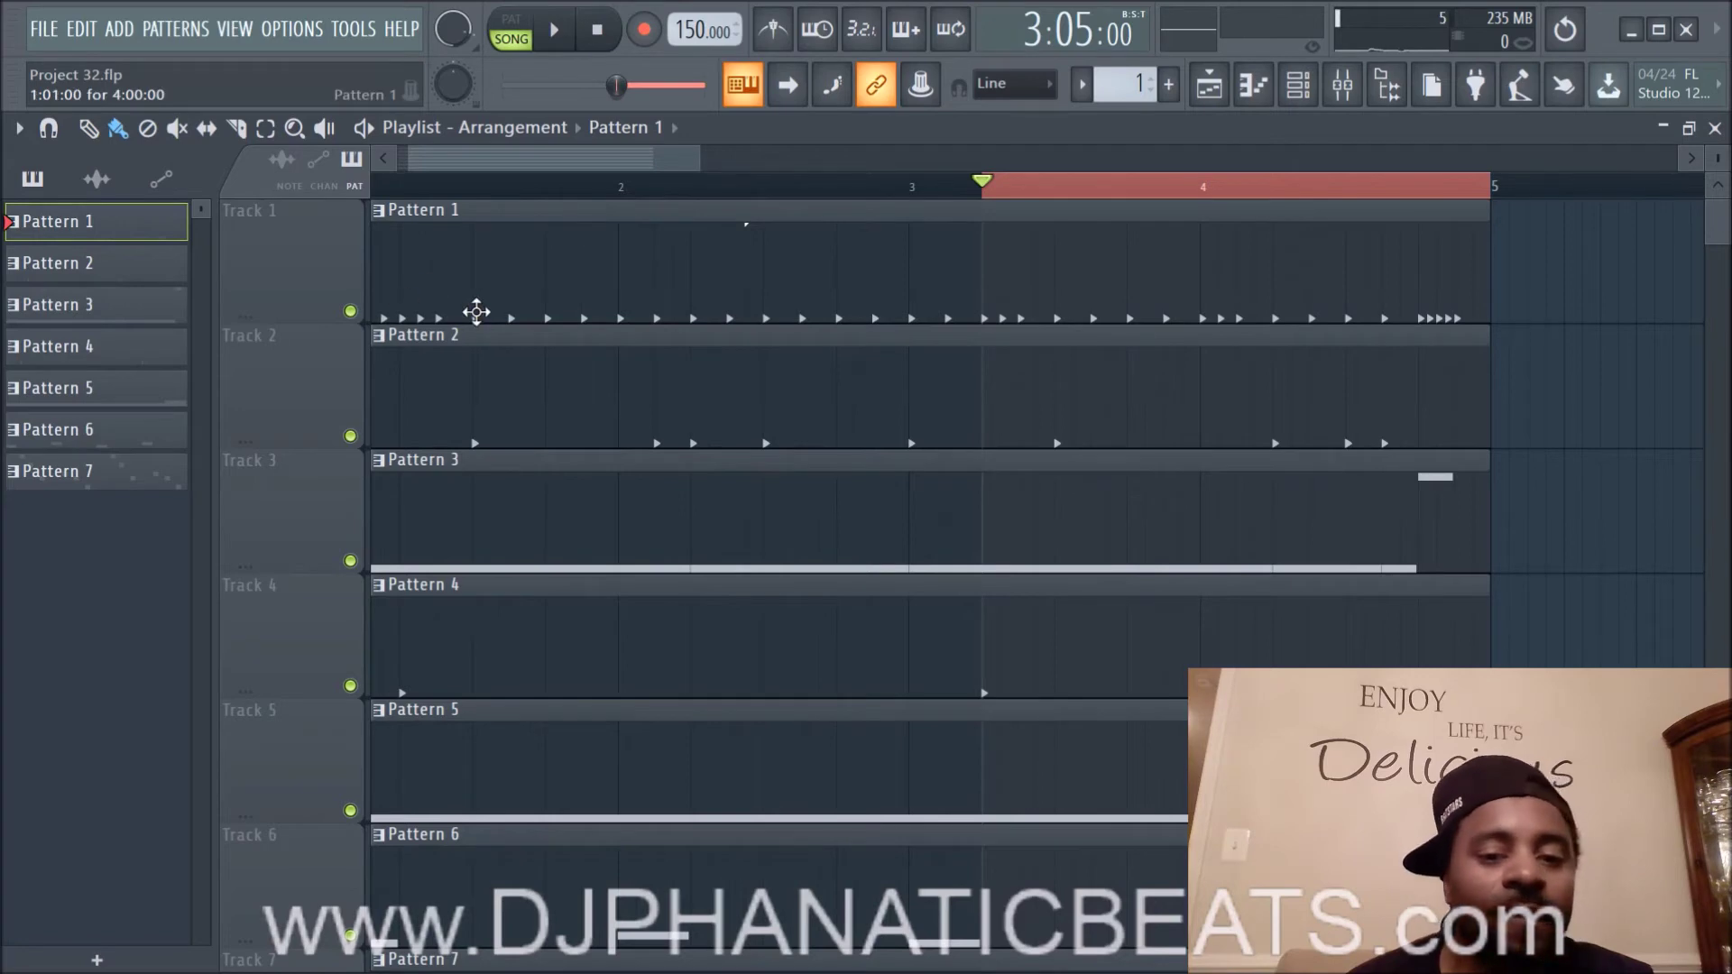
{"action": "scroll", "coordinate": [515, 388], "scroll_direction": "down", "scroll_amount": 4}
{"action": "scroll", "coordinate": [596, 506], "scroll_direction": "up", "scroll_amount": 4}
{"action": "scroll", "coordinate": [629, 541], "scroll_direction": "up", "scroll_amount": 1}
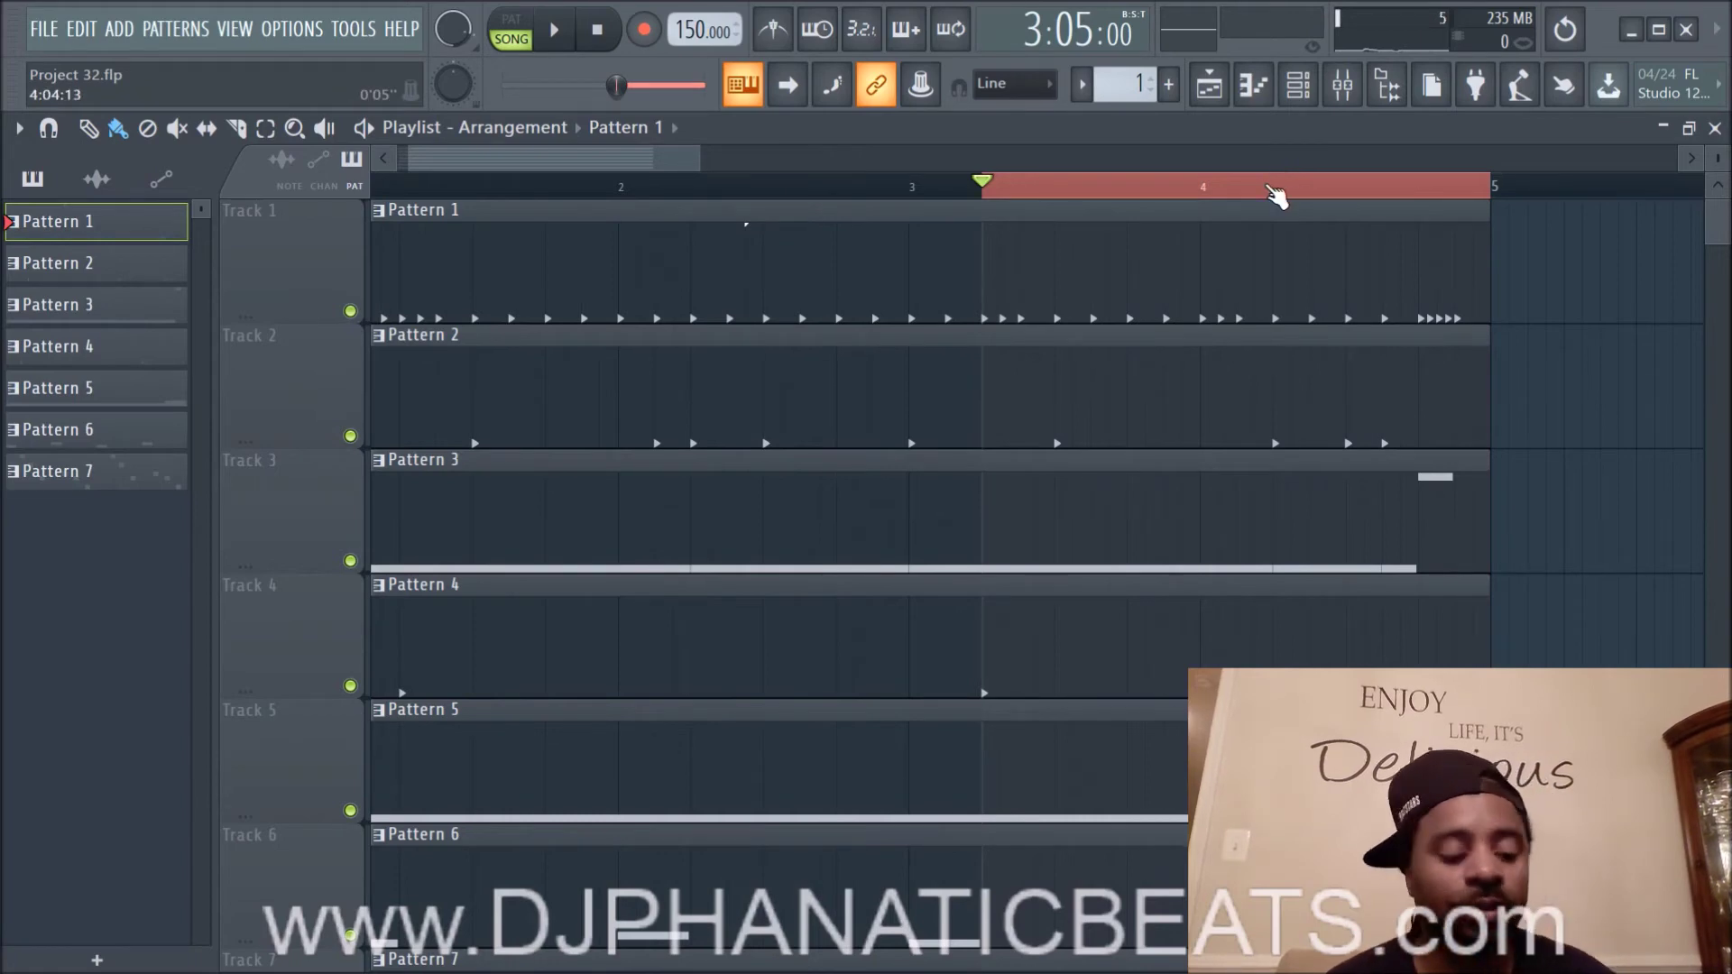
Step: Consolidate Track 1 from song start, rendering it as a WAV file with 16Bit int depth and the Leave remainder tail
{"action": "right_click", "coordinate": [303, 277]}
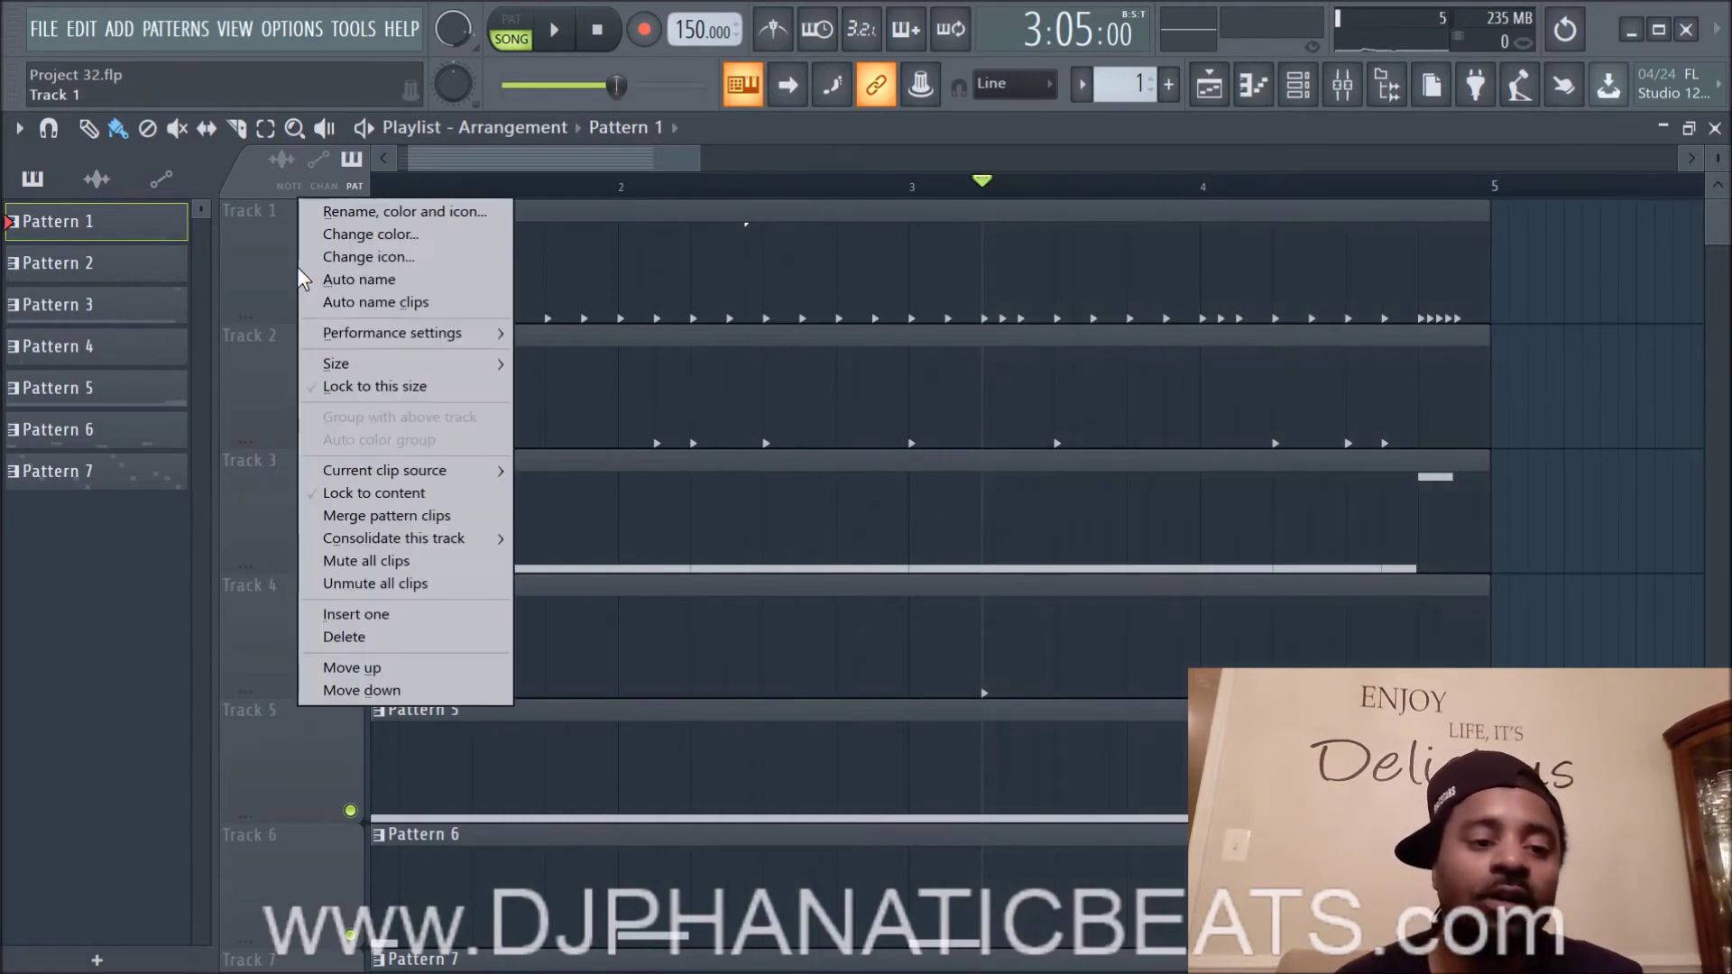
{"action": "left_click", "coordinate": [242, 266]}
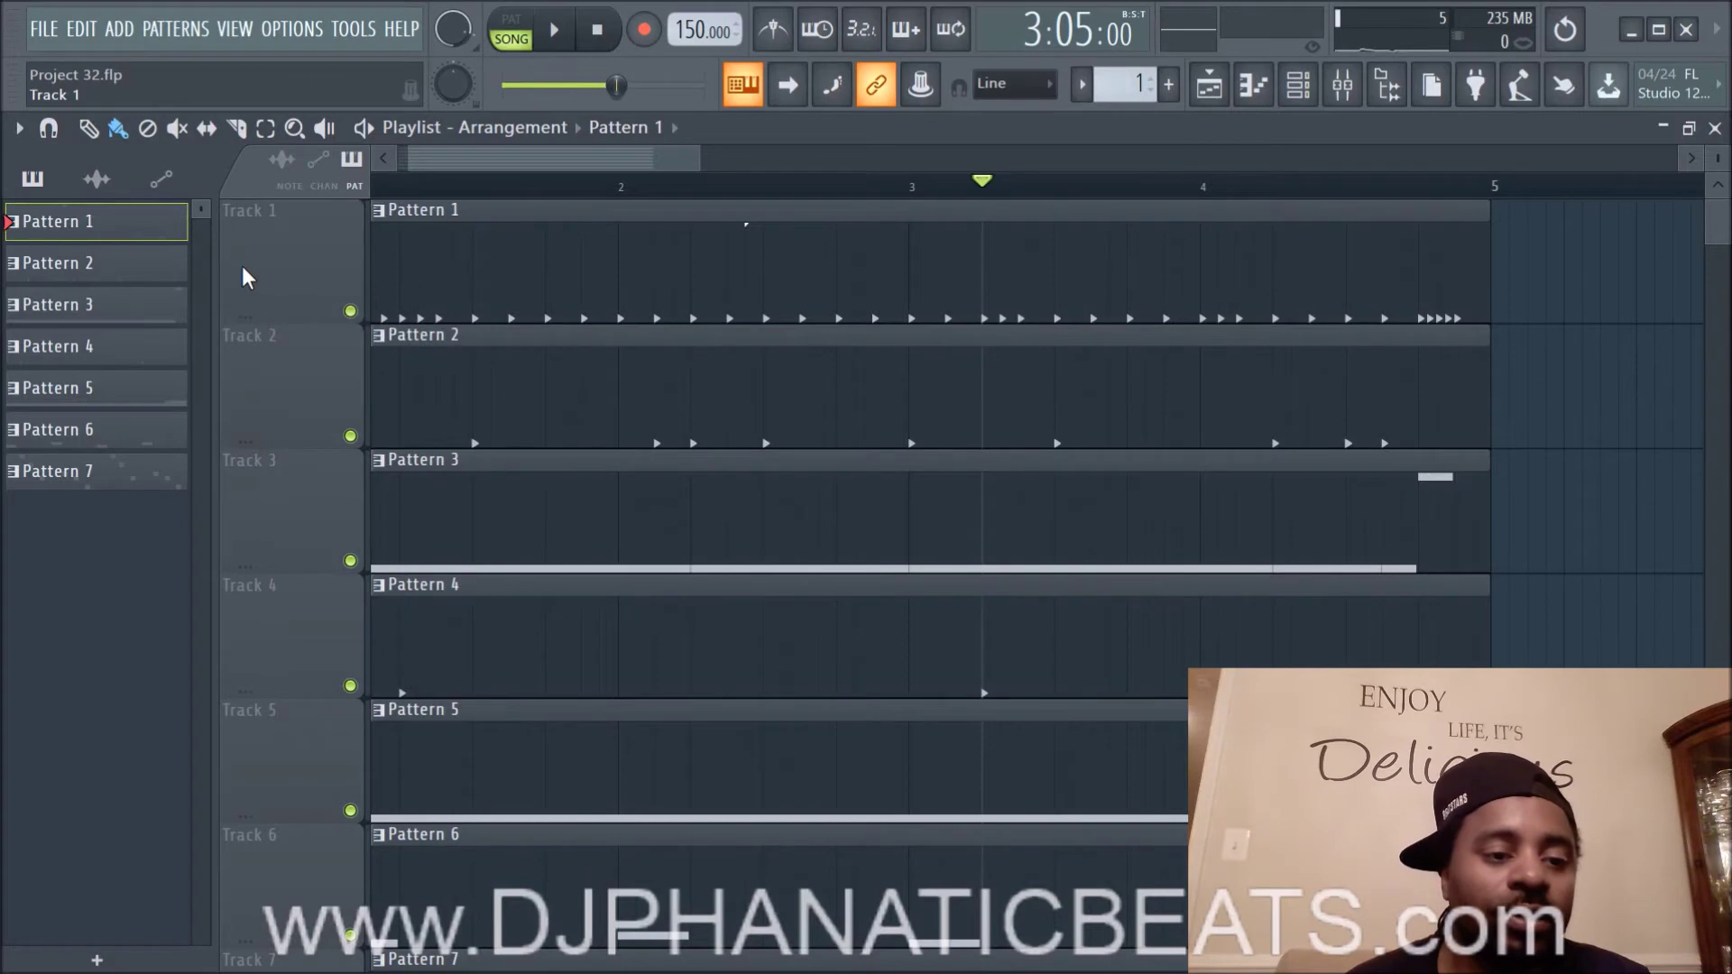
{"action": "right_click", "coordinate": [293, 264]}
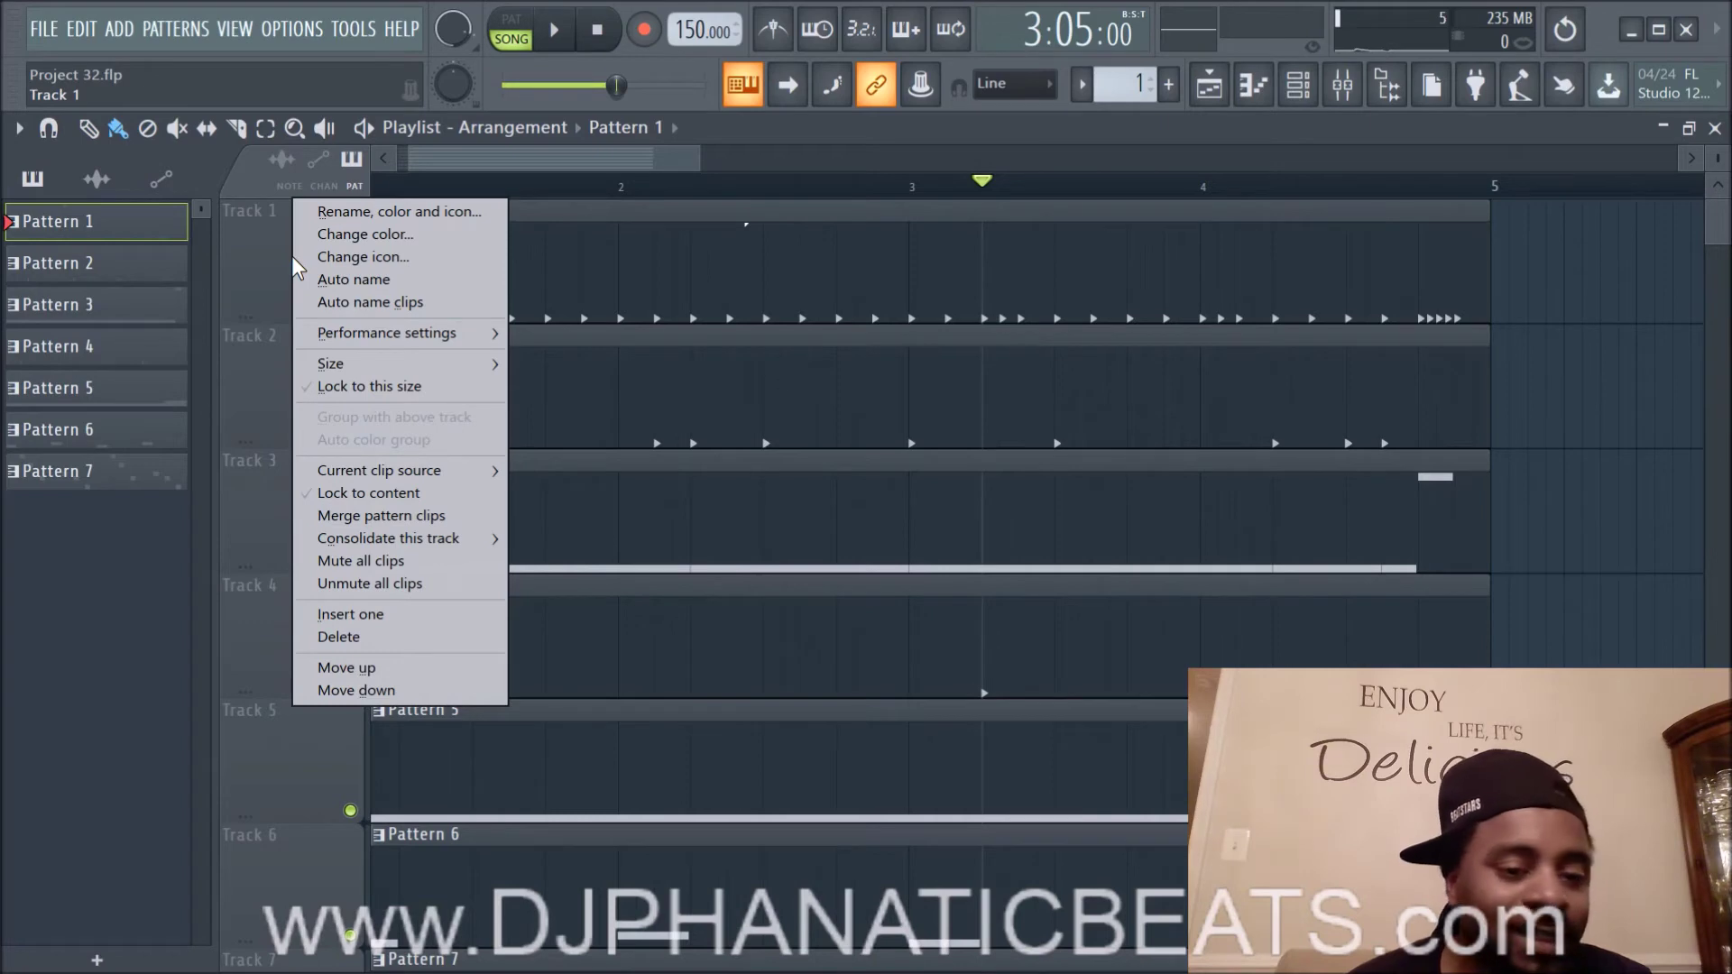
{"action": "mouse_move", "coordinate": [348, 535]}
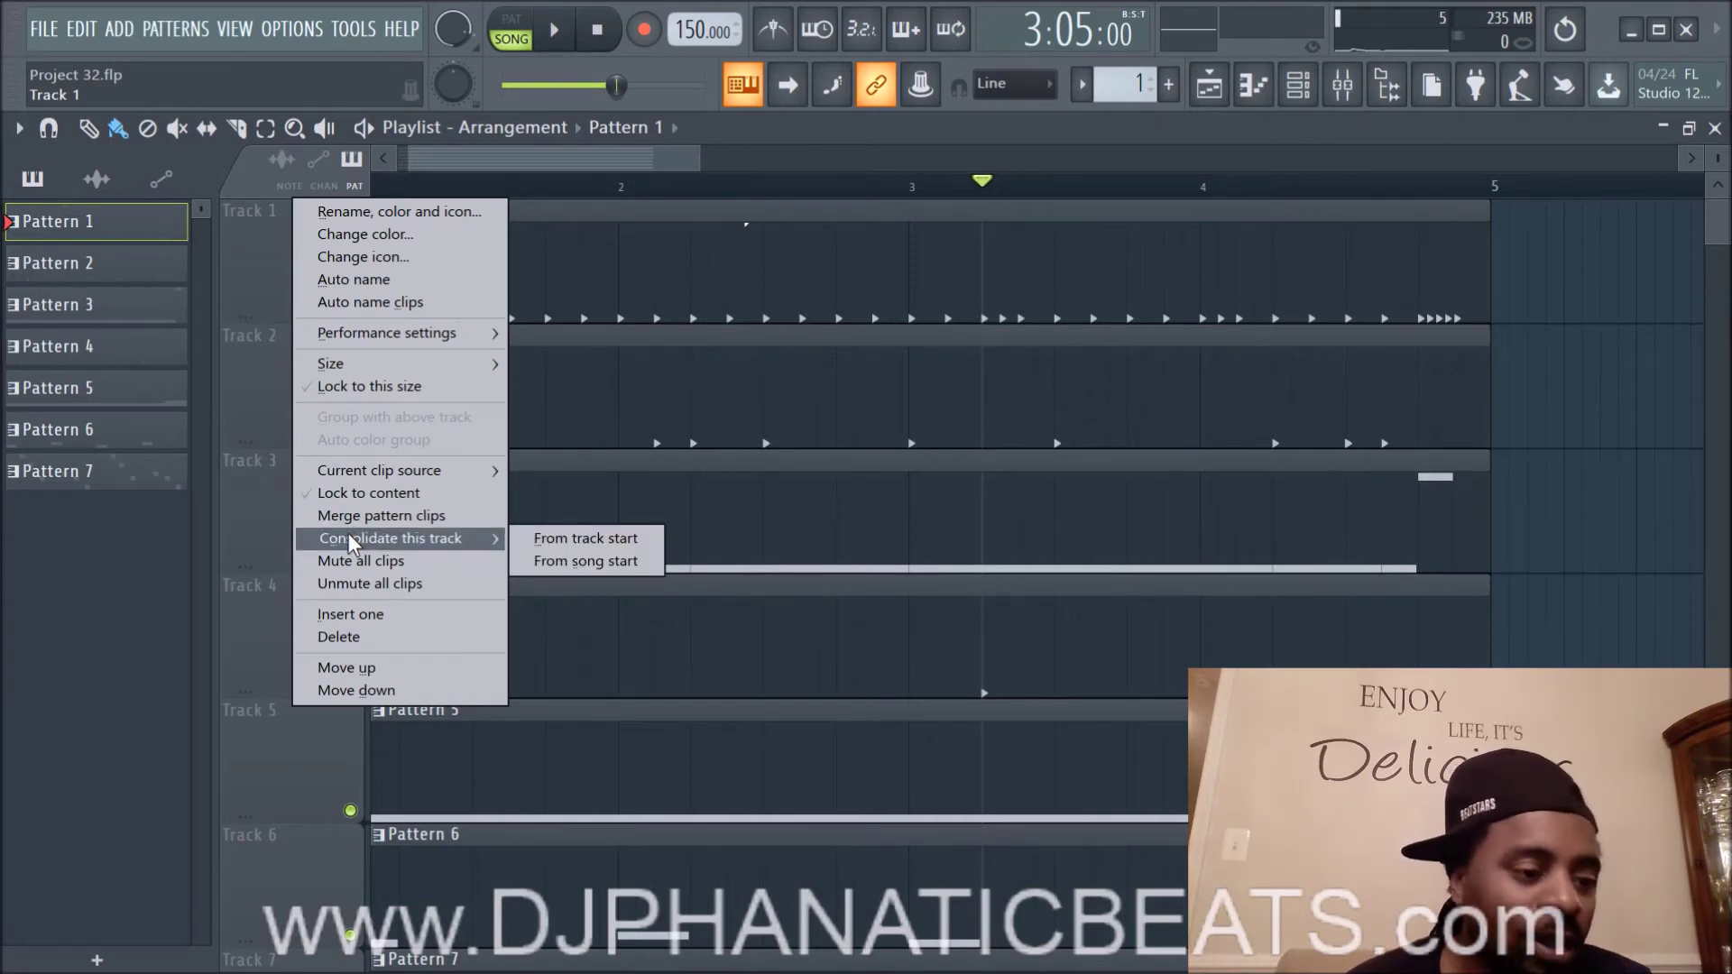
{"action": "left_click", "coordinate": [591, 563]}
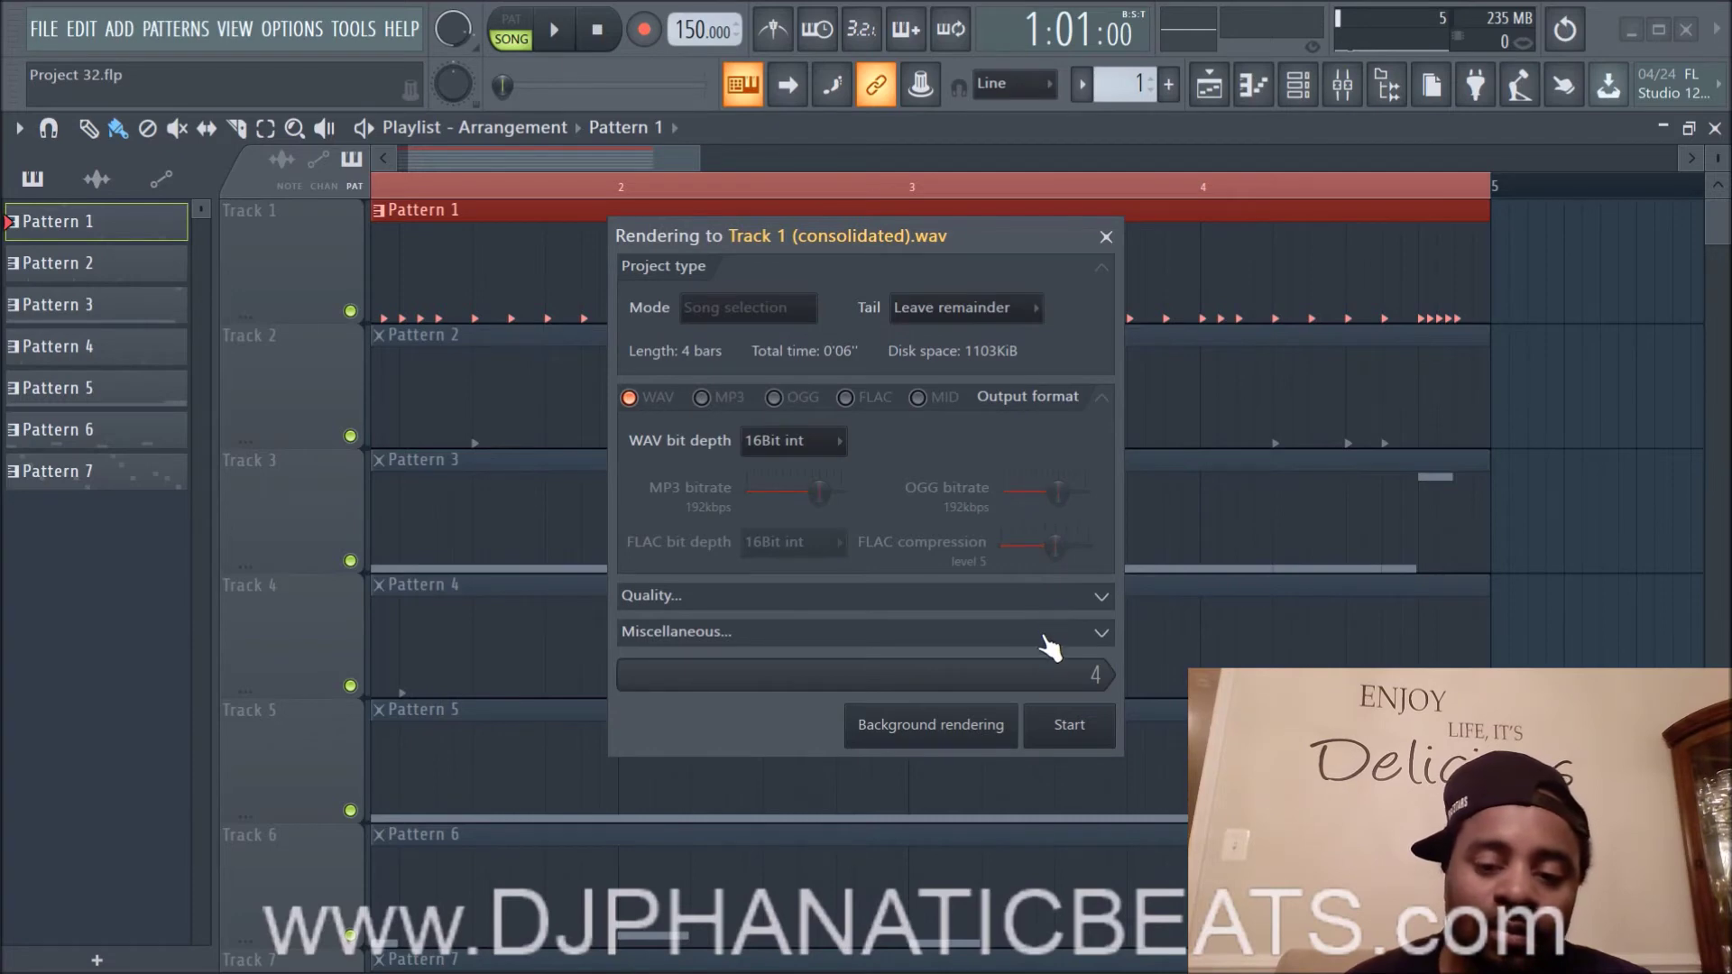
{"action": "left_click", "coordinate": [1069, 729]}
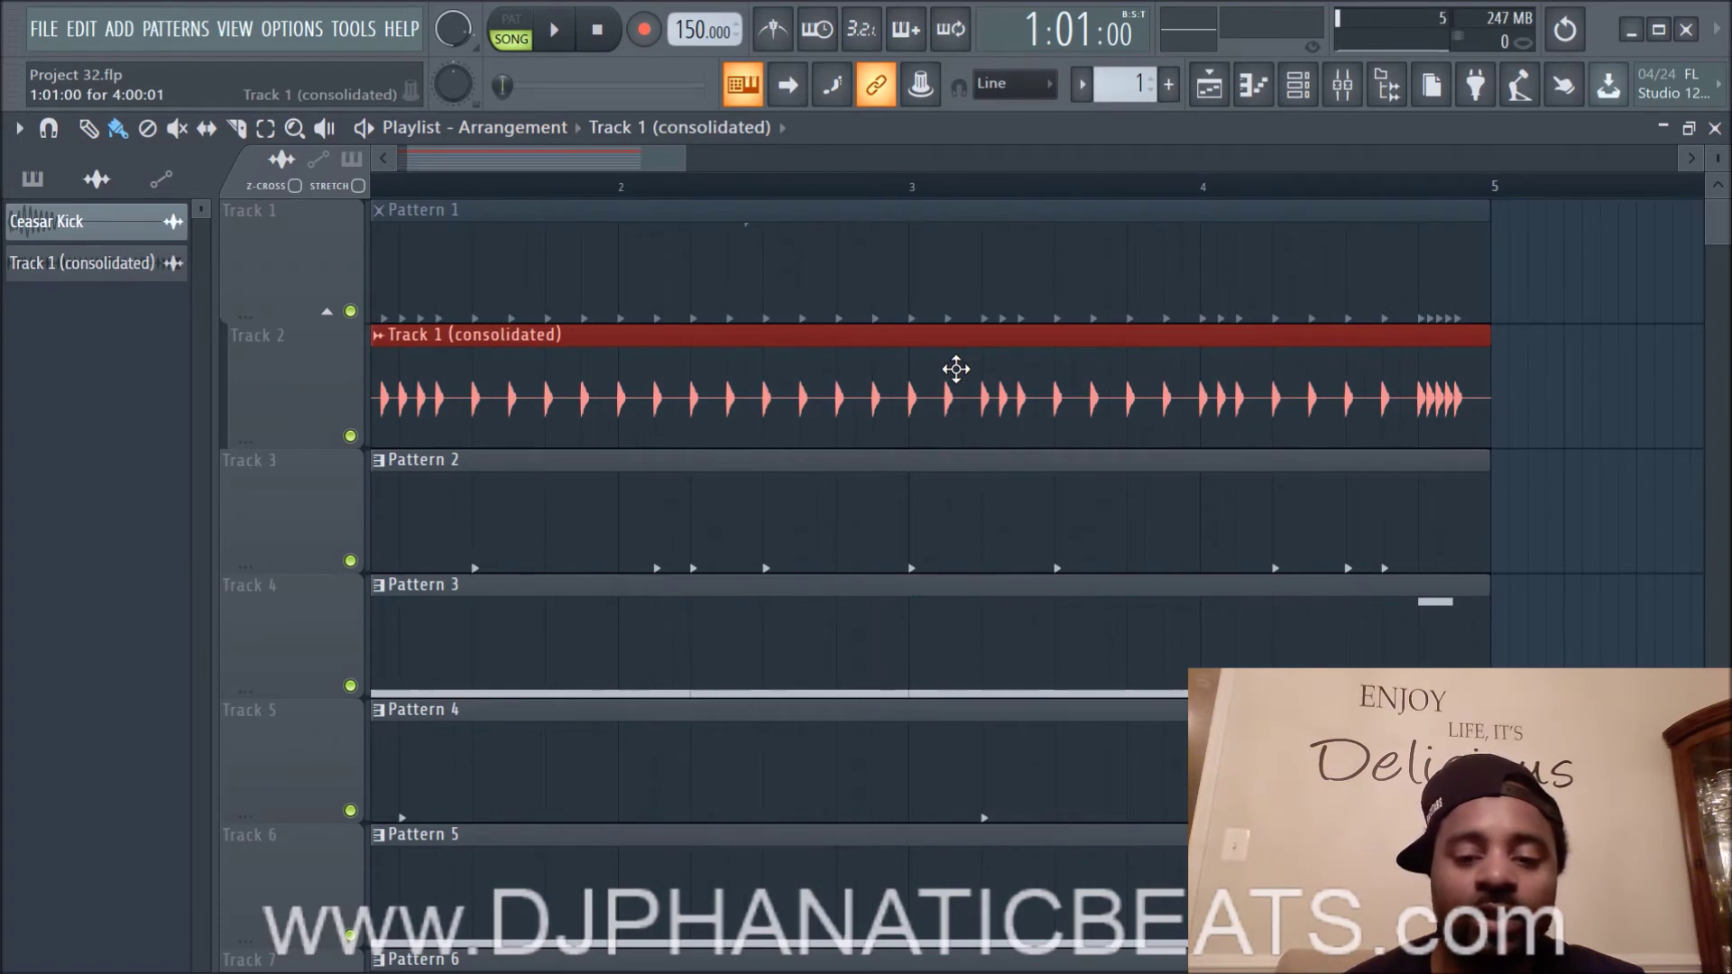
Step: Play the arrangement with the consolidated audio clip, mute and unmute Track 1 during playback, and stop it
{"action": "left_click", "coordinate": [554, 30]}
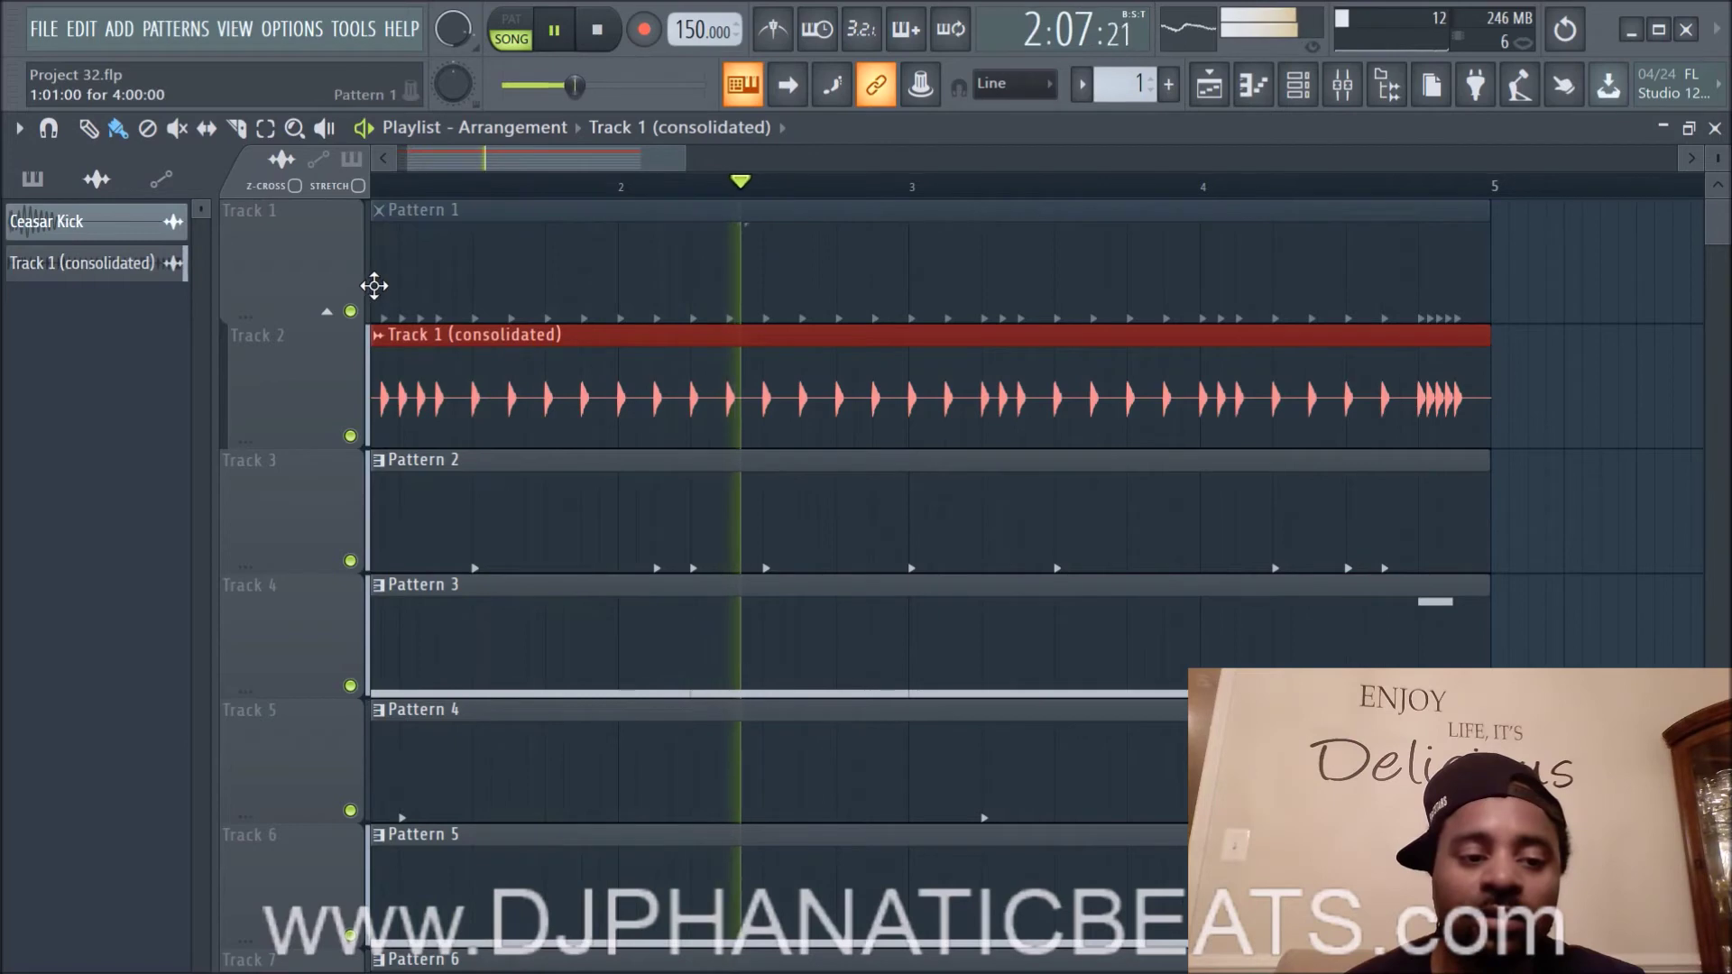
{"action": "left_click", "coordinate": [350, 311]}
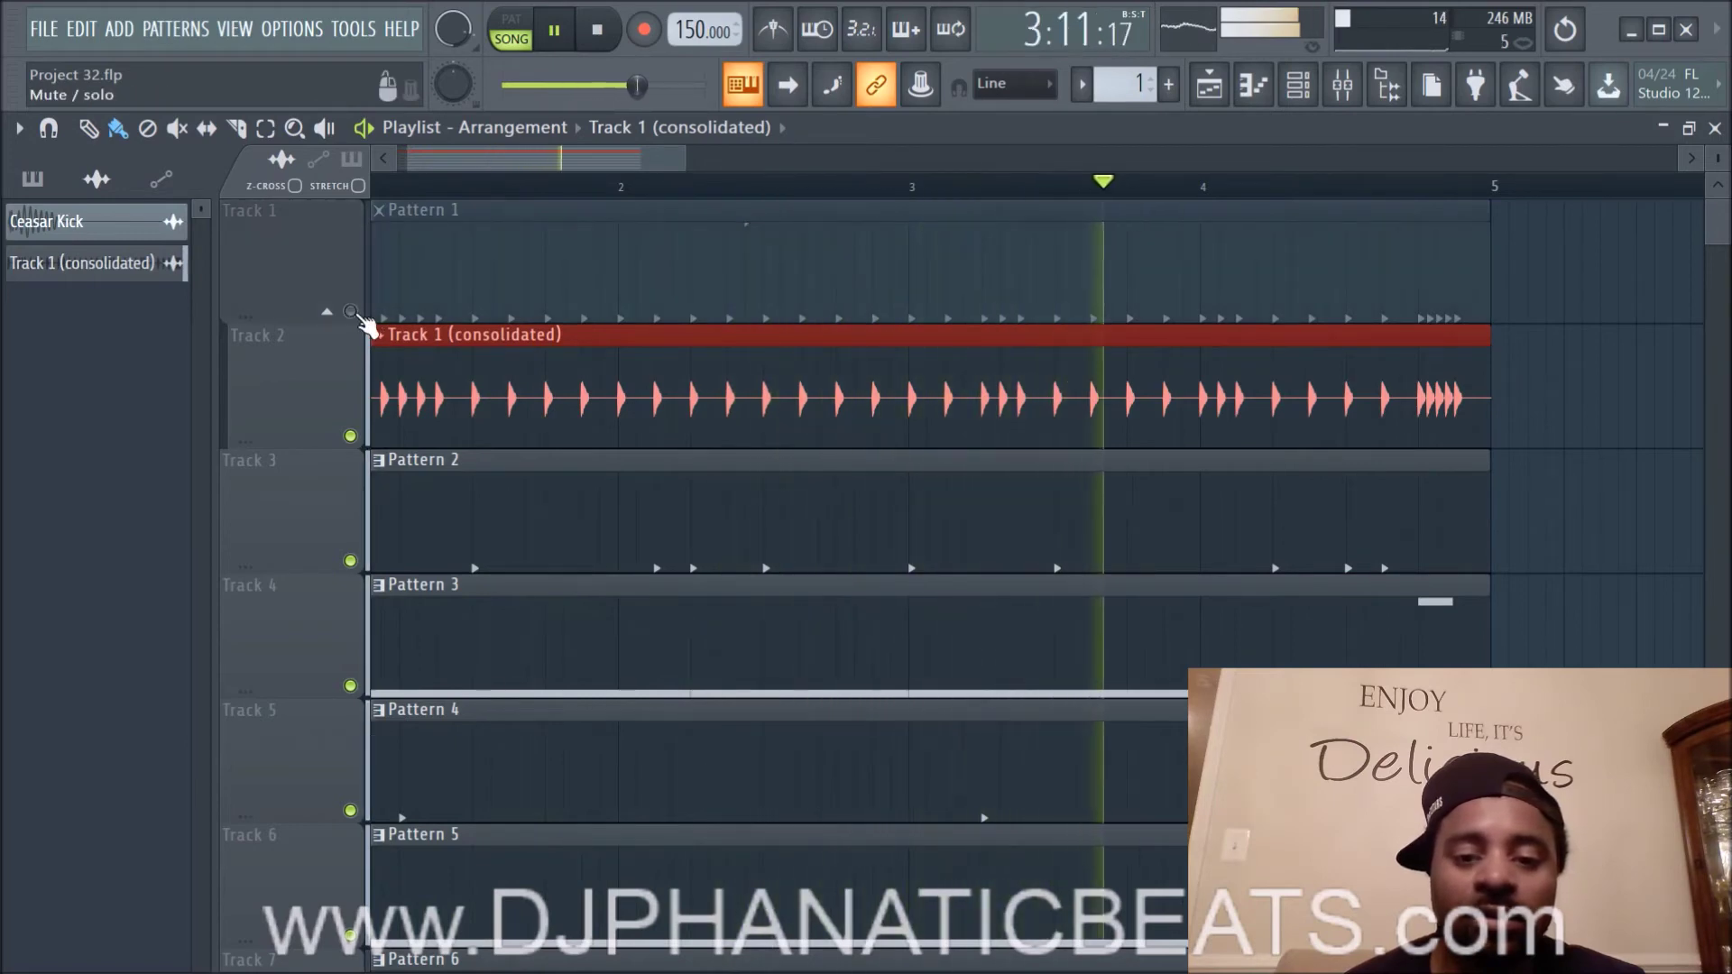
{"action": "left_click", "coordinate": [351, 312]}
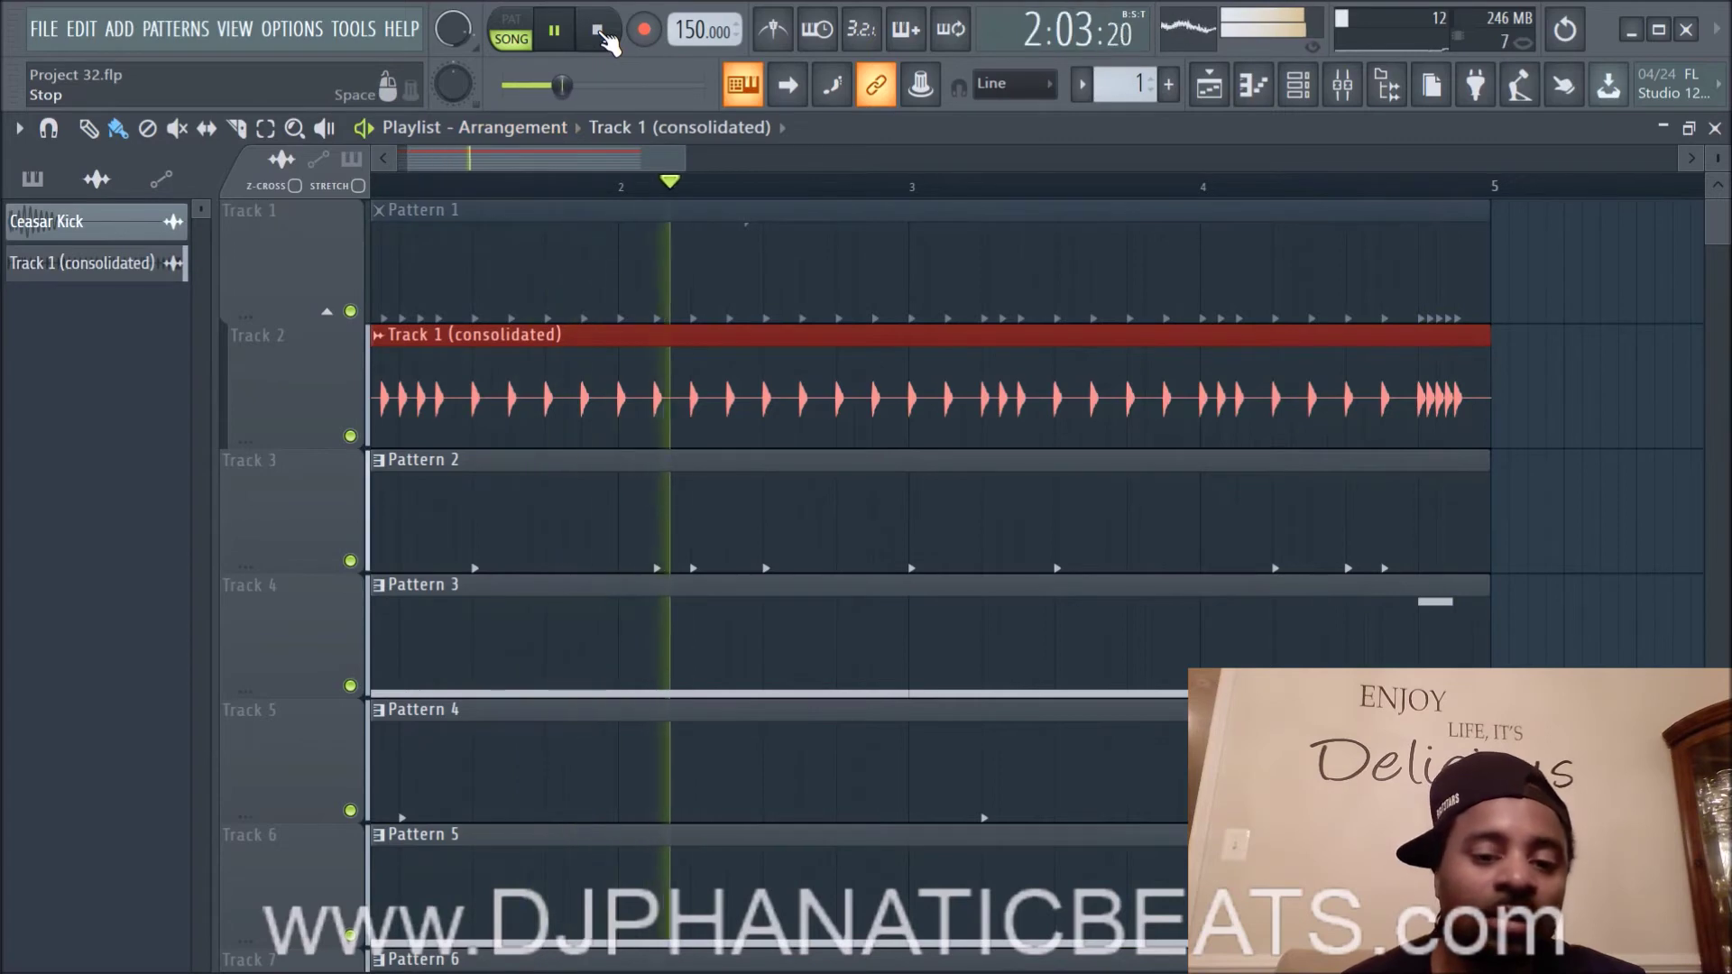
{"action": "left_click", "coordinate": [599, 32]}
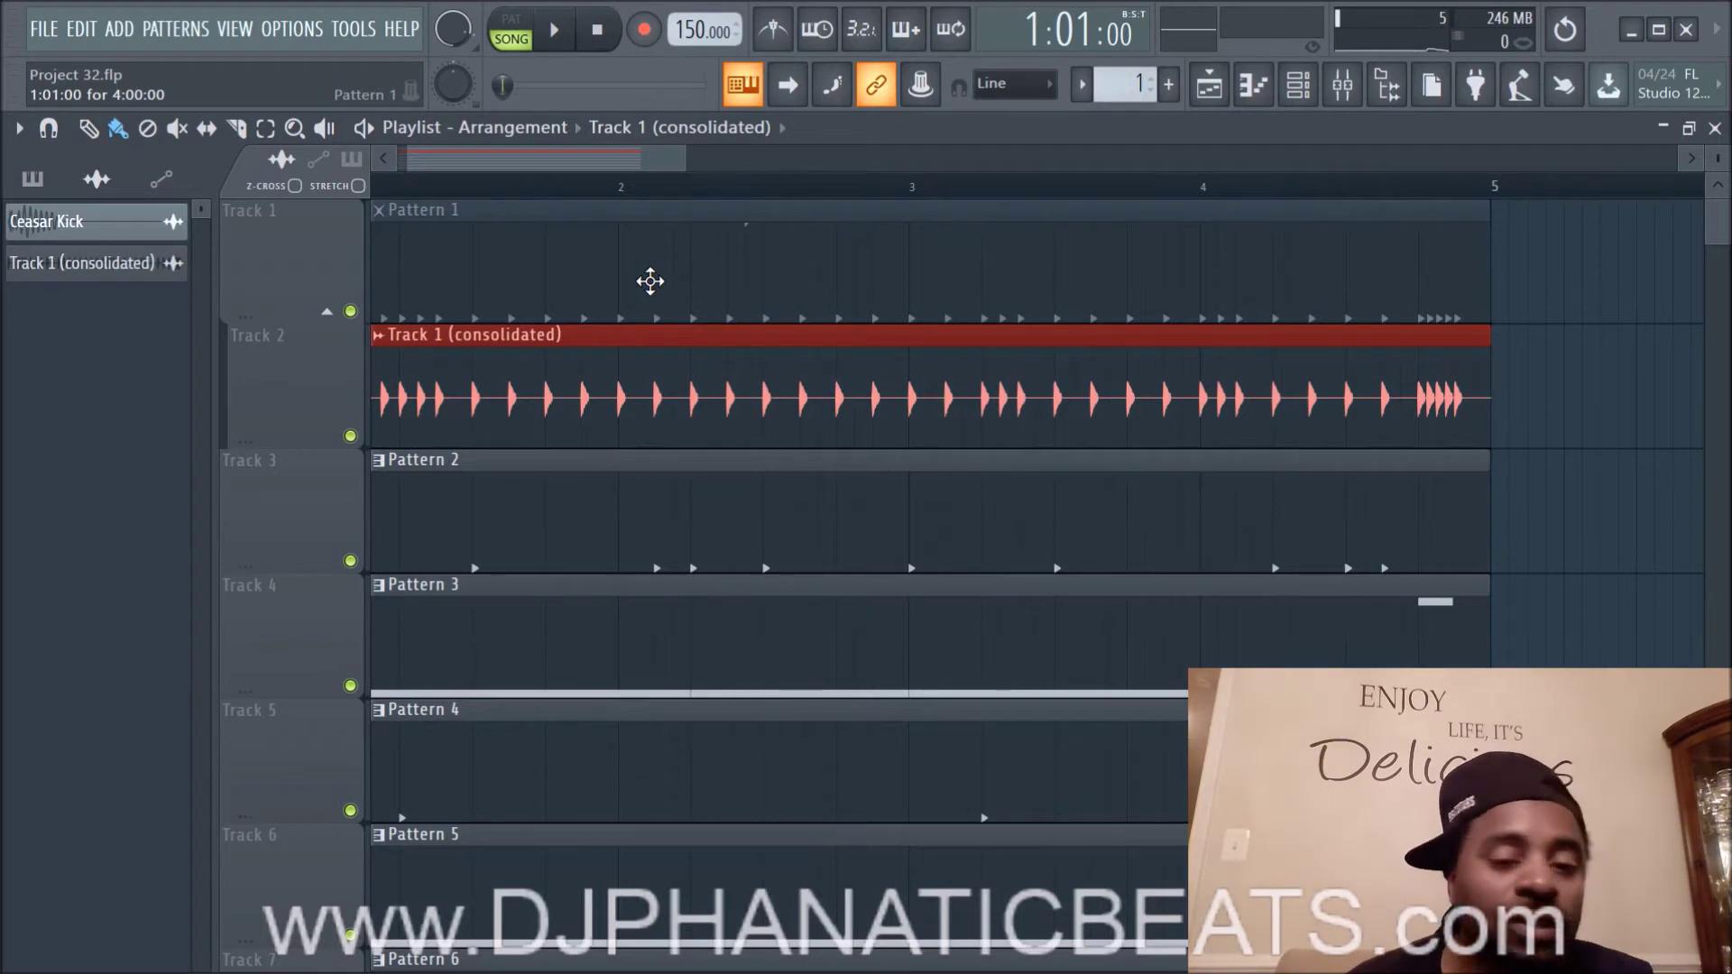
{"action": "scroll", "coordinate": [769, 310], "scroll_direction": "down", "scroll_amount": 6}
{"action": "scroll", "coordinate": [772, 313], "scroll_direction": "up", "scroll_amount": 6}
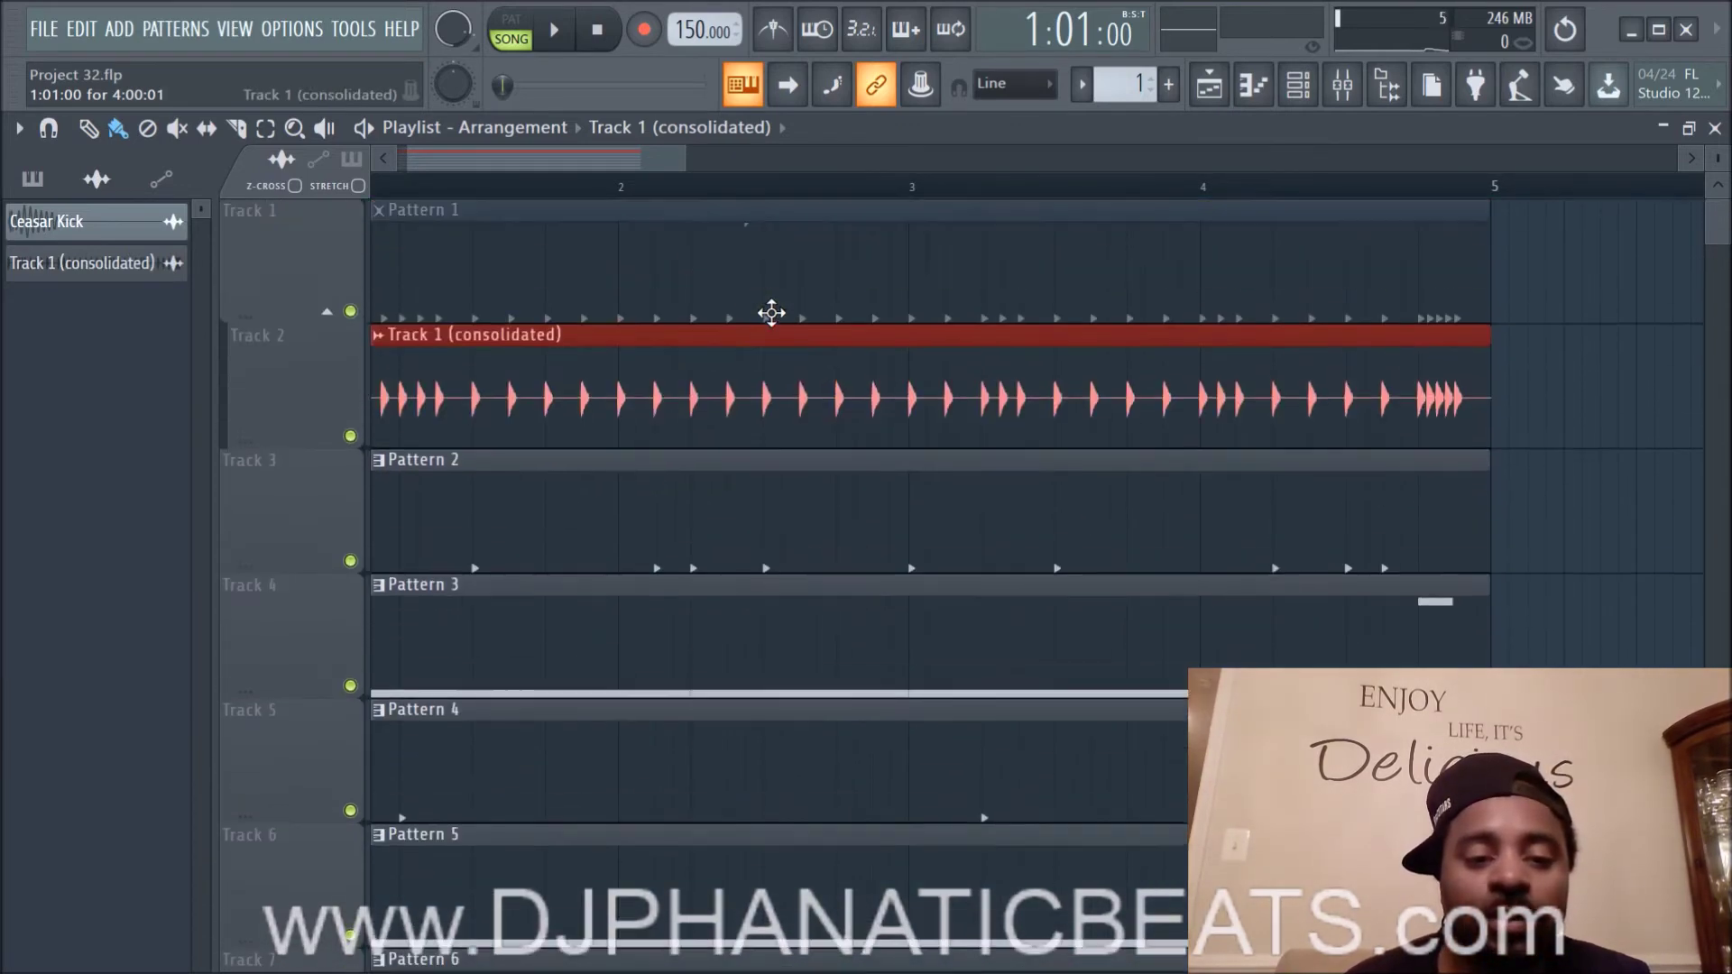
{"action": "scroll", "coordinate": [762, 352], "scroll_direction": "down", "scroll_amount": 1}
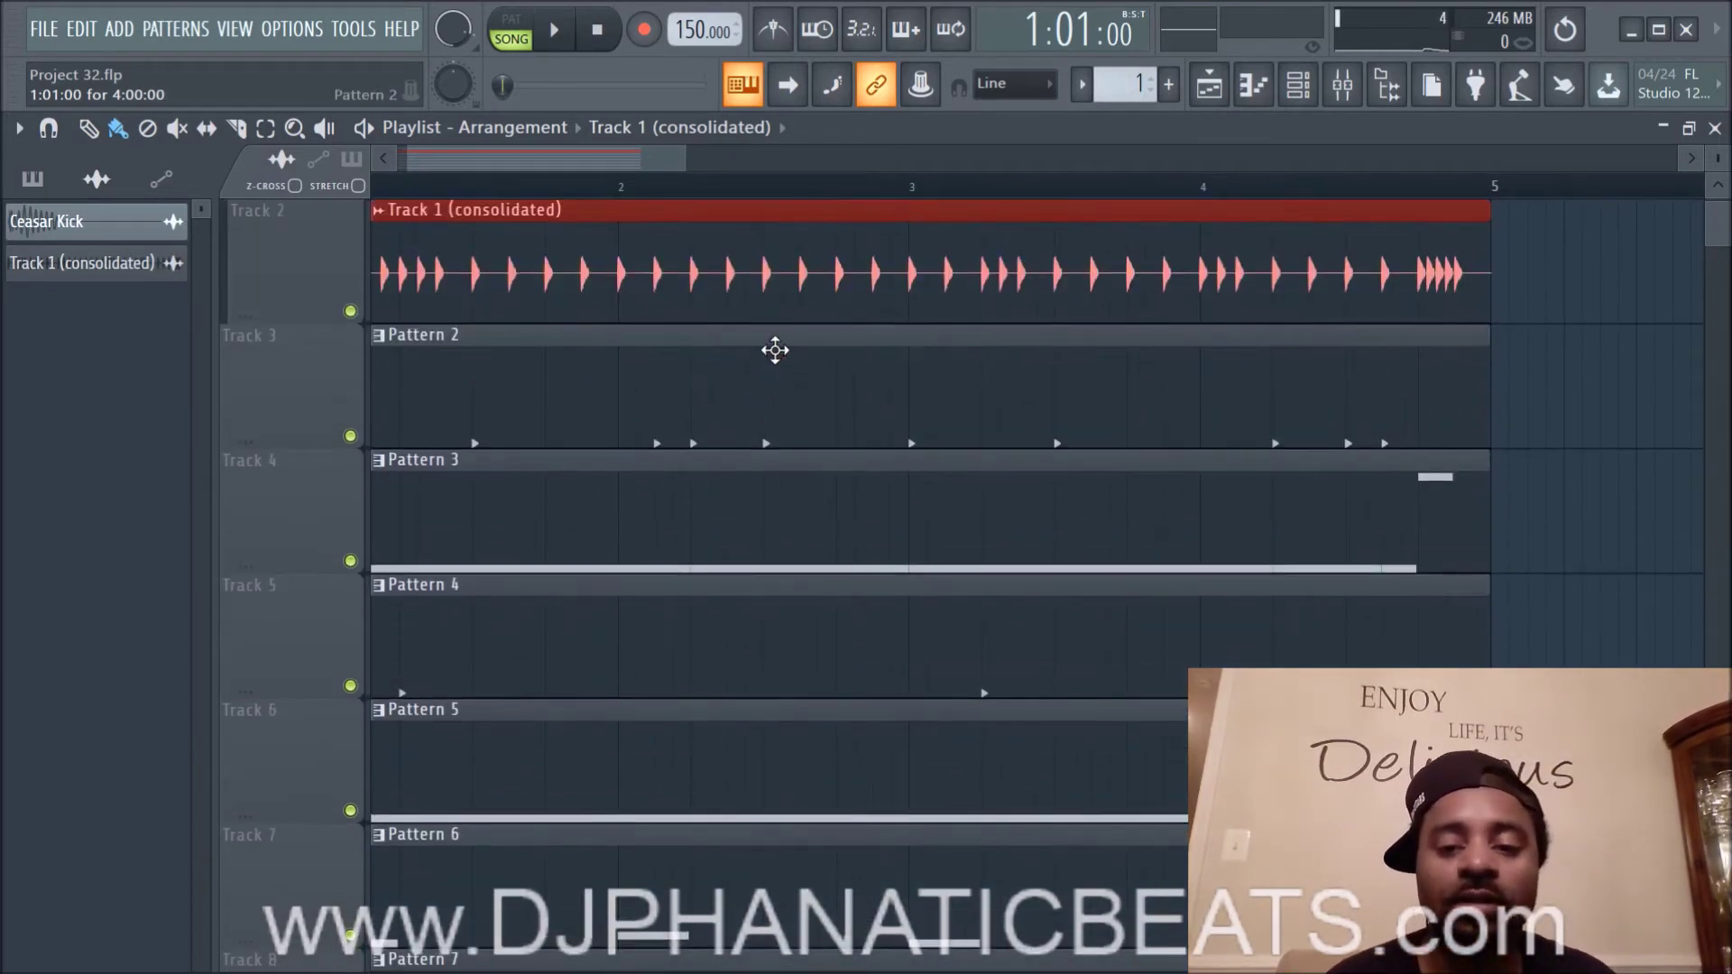
{"action": "scroll", "coordinate": [781, 334], "scroll_direction": "down", "scroll_amount": 2}
{"action": "scroll", "coordinate": [791, 311], "scroll_direction": "up", "scroll_amount": 3}
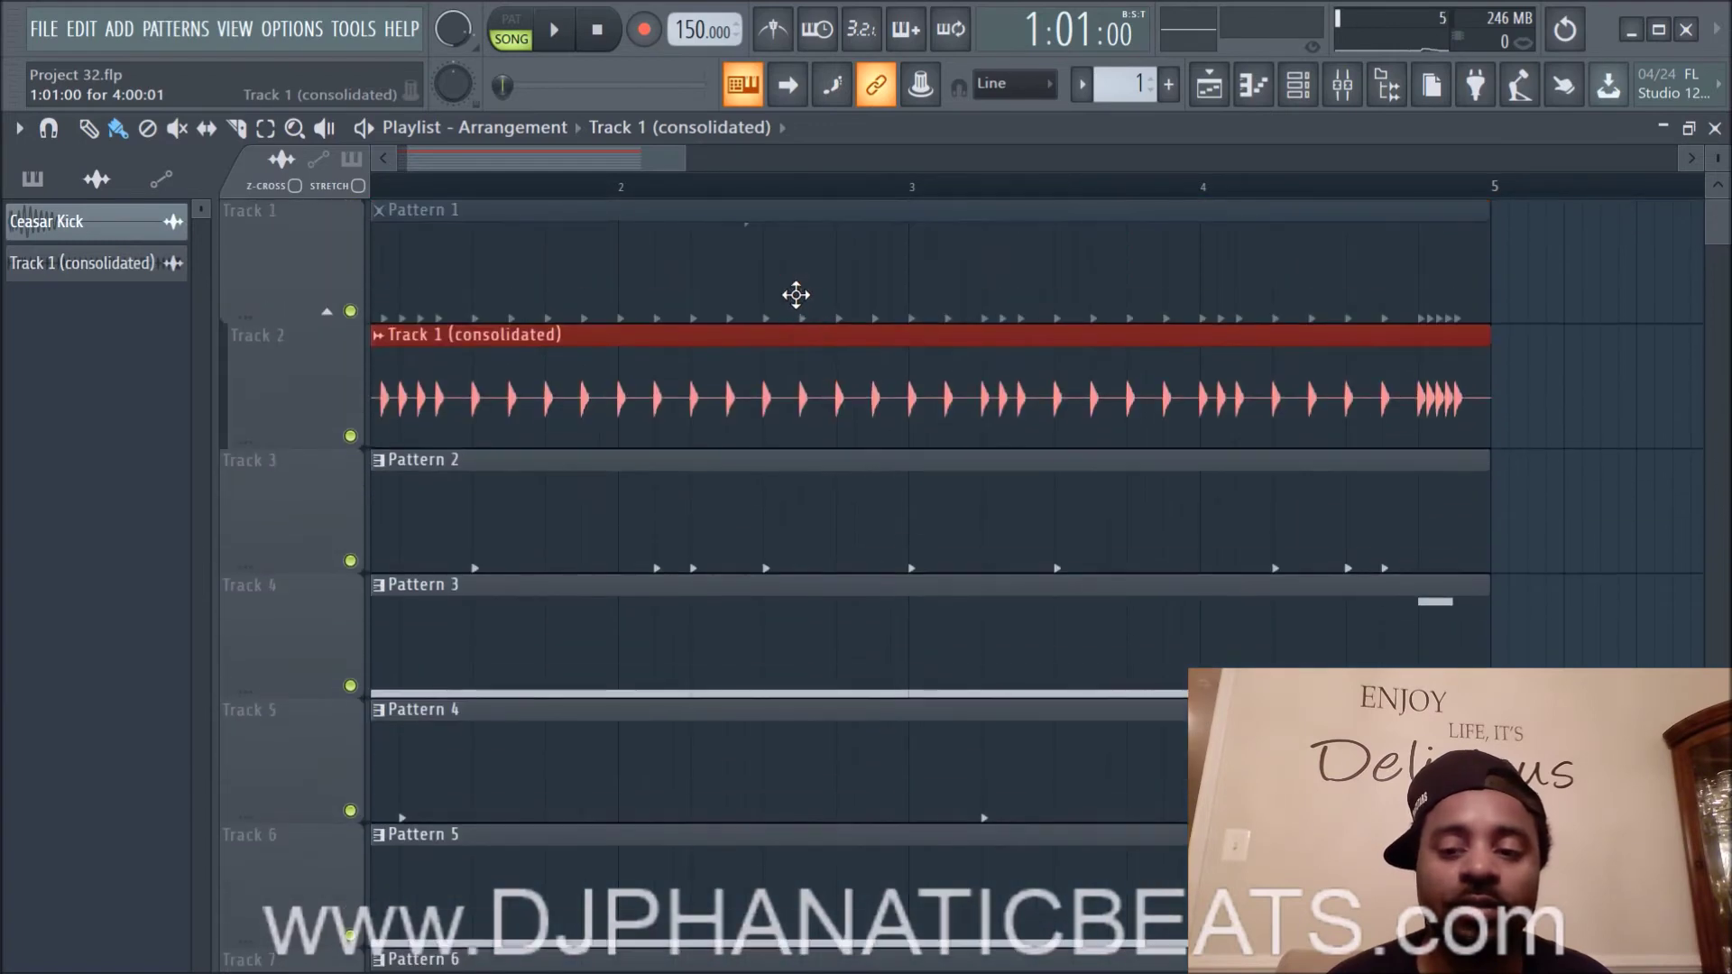
Step: Insert an empty track below the consolidated audio on Track 2 and copy the consolidated clip onto it
{"action": "right_click", "coordinate": [333, 494]}
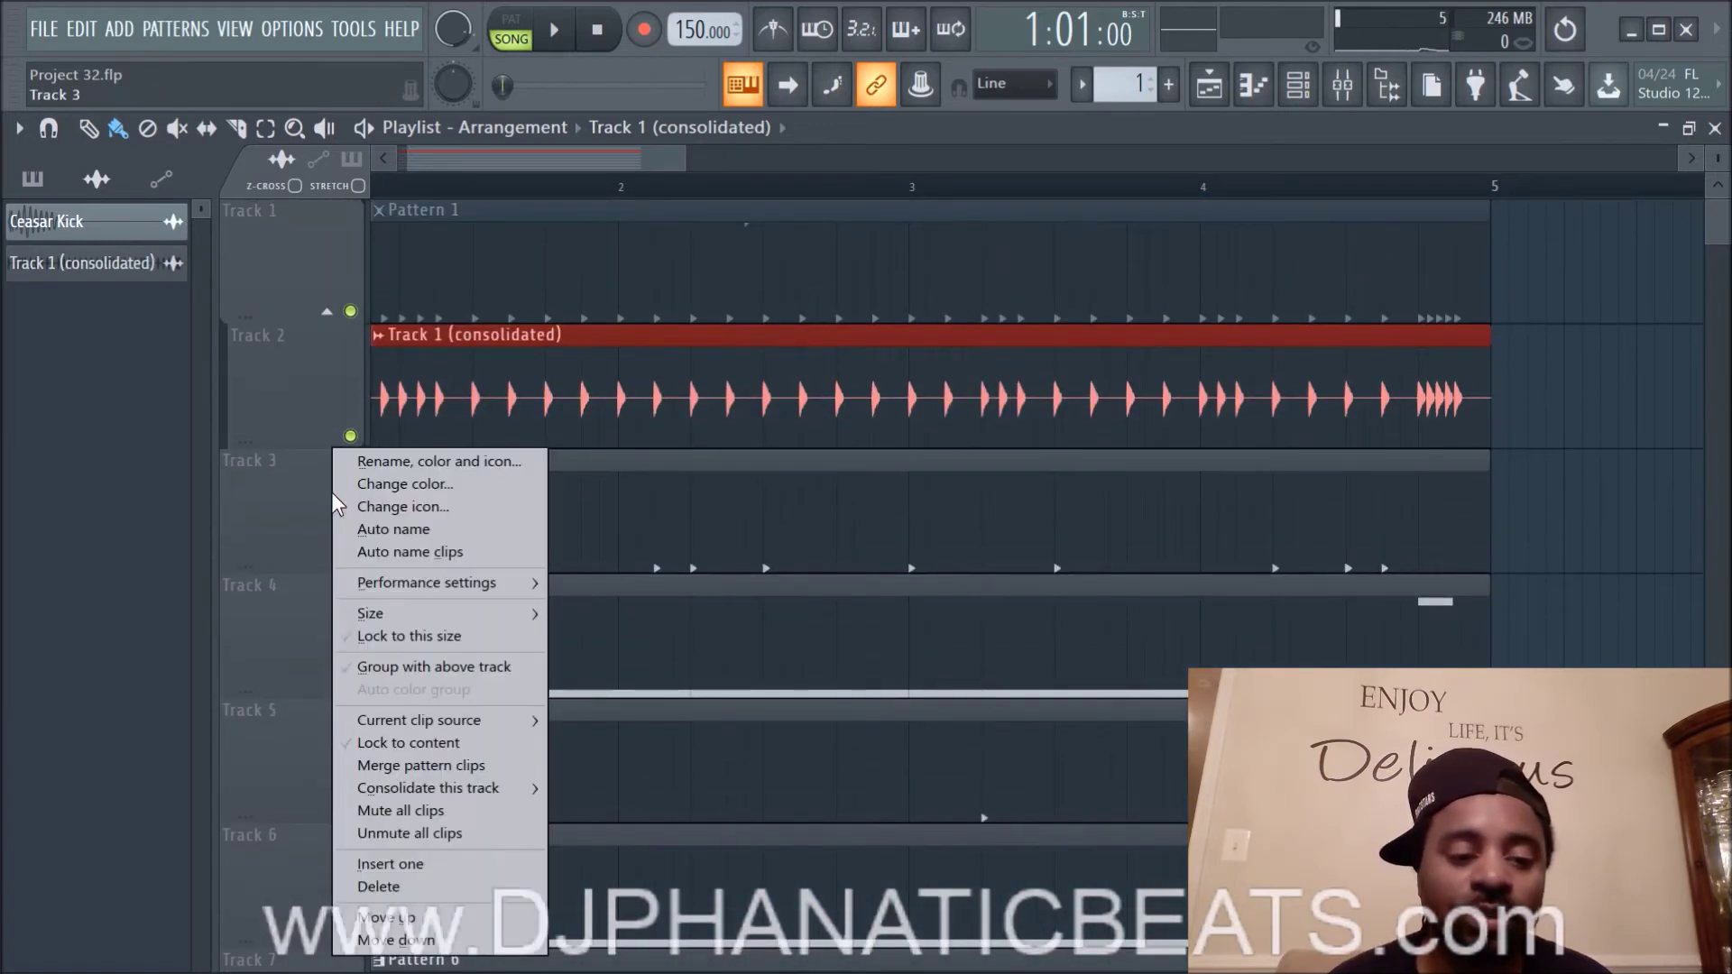
{"action": "left_click", "coordinate": [404, 869]}
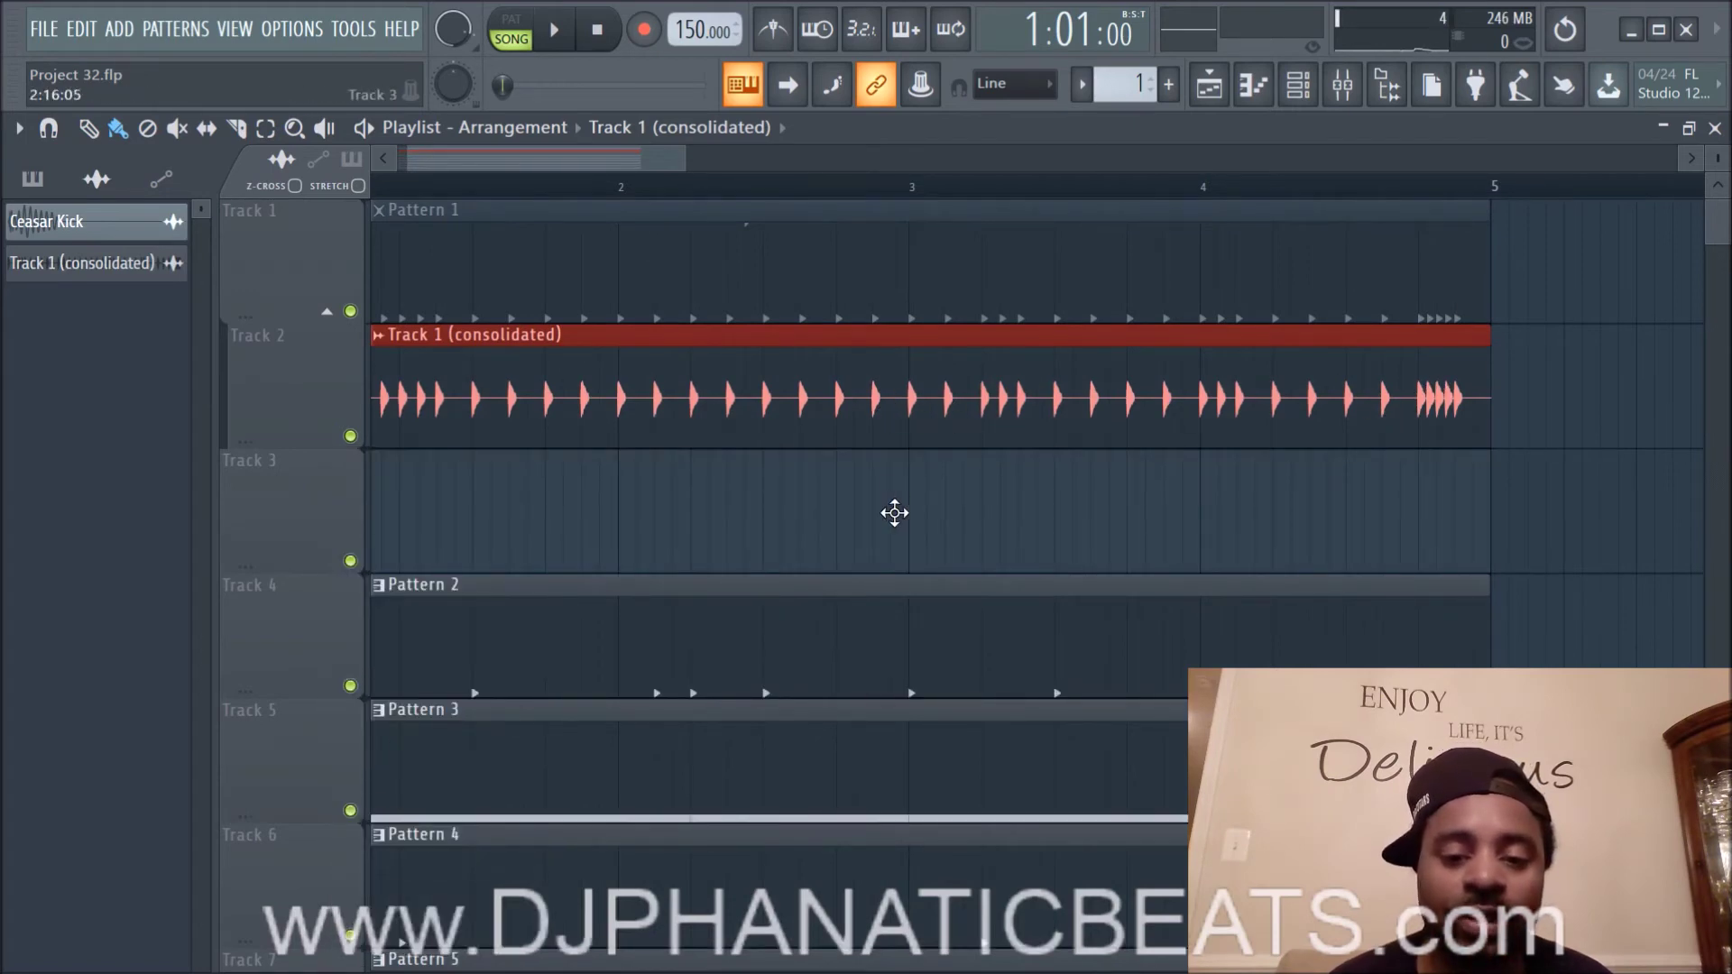
{"action": "left_click_drag", "start_coordinate": [675, 385], "coordinate": [1176, 355]}
{"action": "left_click_drag", "start_coordinate": [1180, 467], "coordinate": [766, 572]}
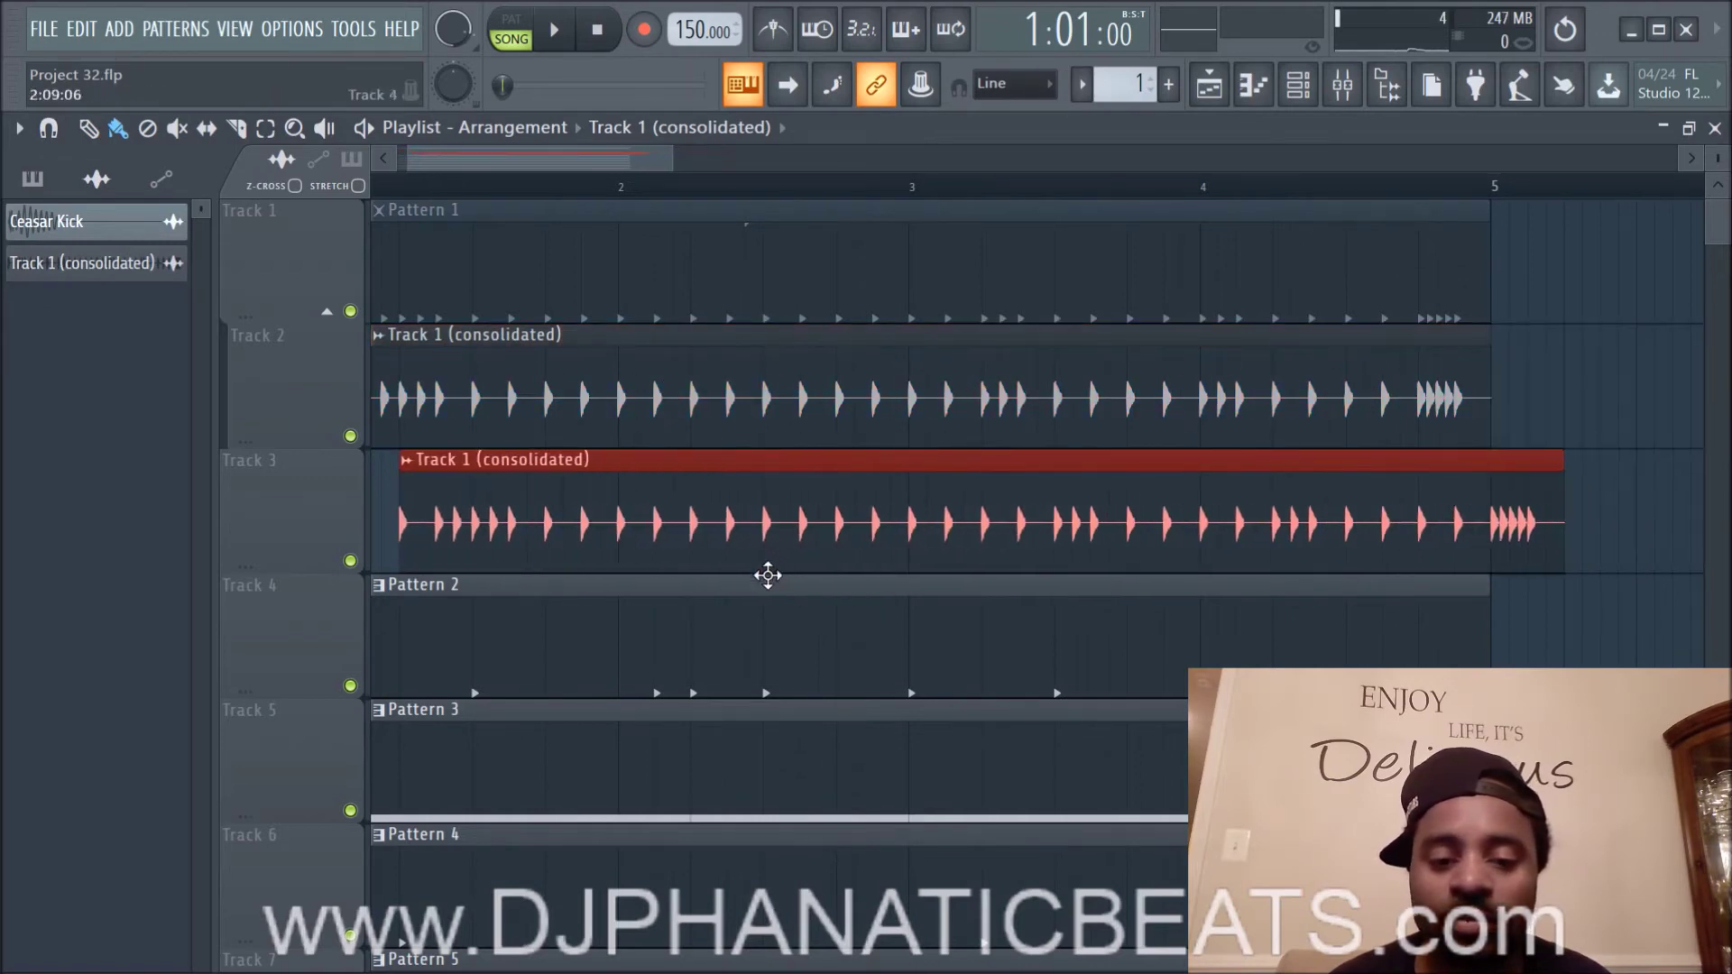
Step: Trim the copied clip on Track 3 to about six steps and place copies of it at 2:09 and 3:09
{"action": "left_click_drag", "start_coordinate": [1566, 522], "coordinate": [703, 491]}
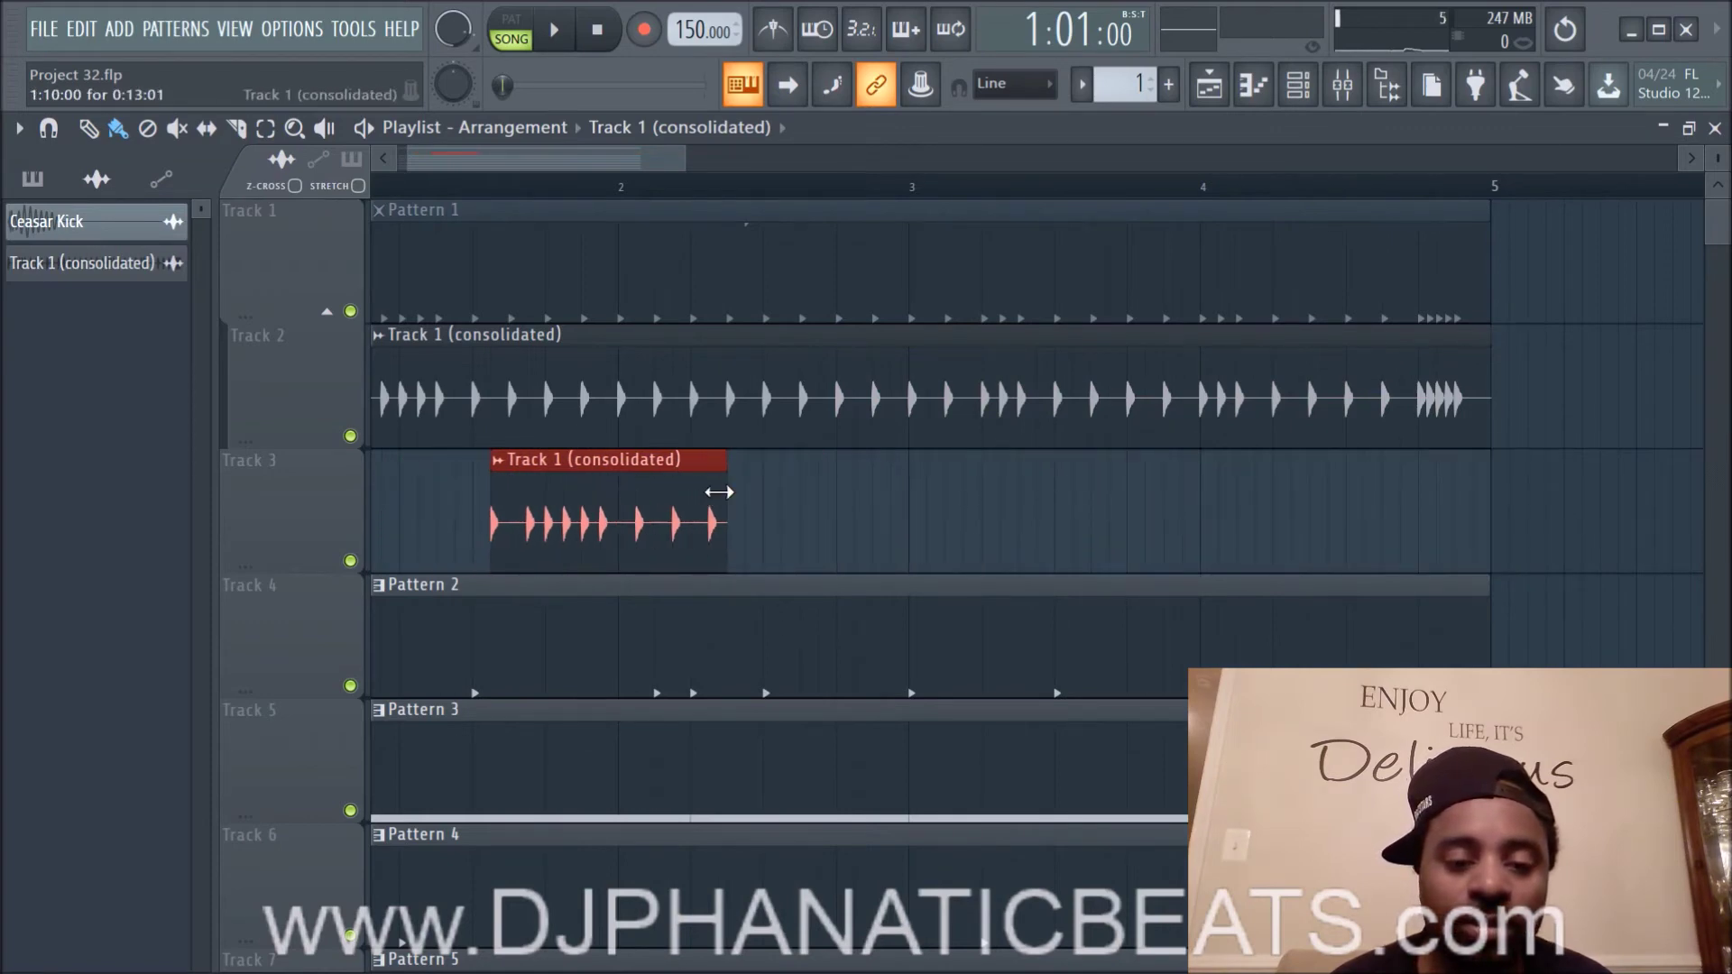
{"action": "mouse_move", "coordinate": [688, 483]}
{"action": "left_mouse_down"}
{"action": "mouse_move", "coordinate": [641, 502]}
{"action": "mouse_move", "coordinate": [704, 511]}
{"action": "mouse_move", "coordinate": [619, 491]}
{"action": "mouse_move", "coordinate": [1102, 502]}
{"action": "left_mouse_up"}
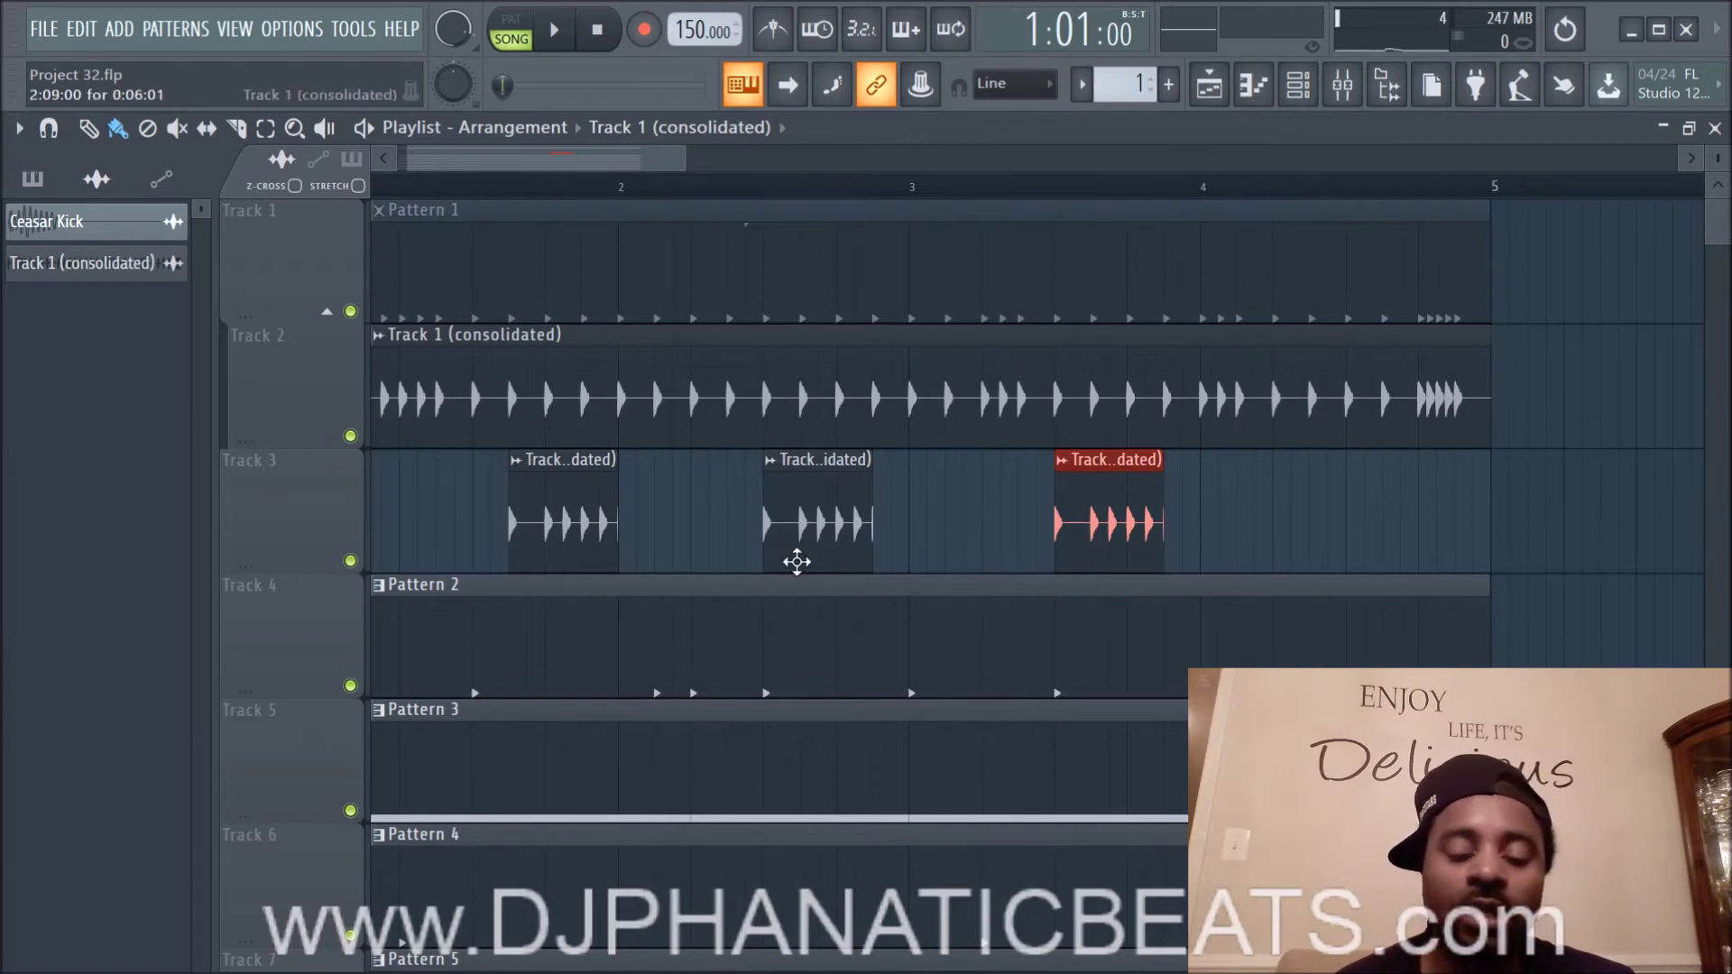
Step: Select the full consolidated clip on Track 2 together with the three short clips on Track 3
{"action": "left_click", "coordinate": [486, 402]}
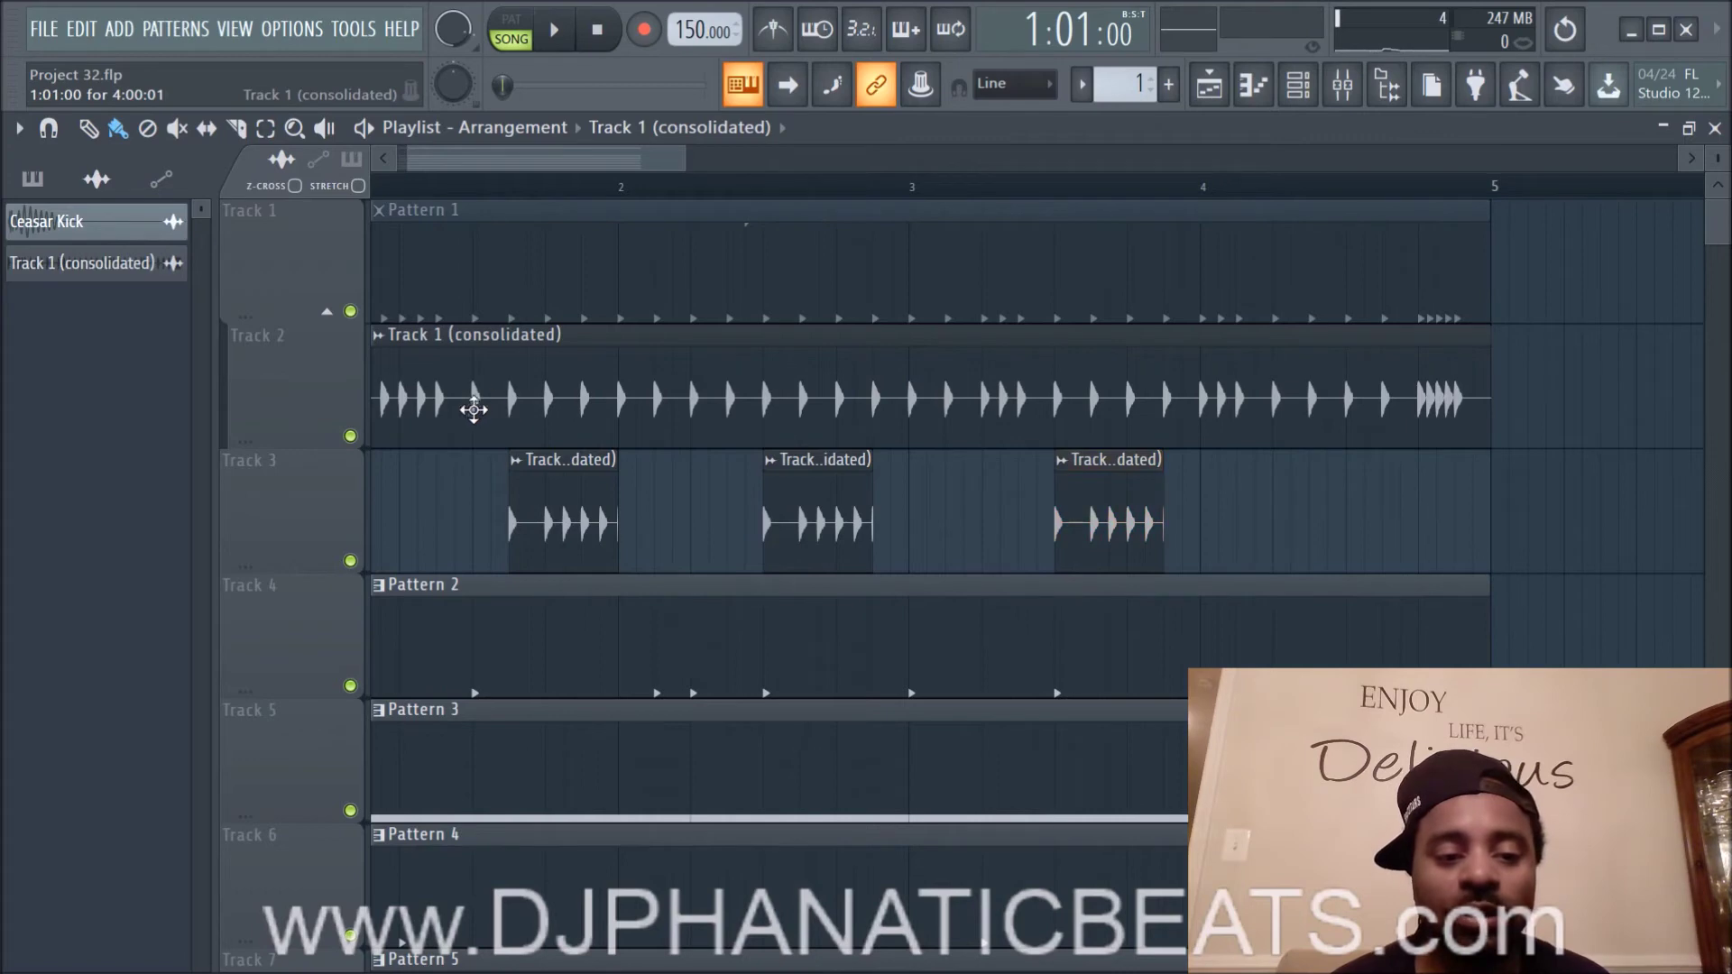
{"action": "left_click_drag", "start_coordinate": [455, 411], "coordinate": [1256, 541]}
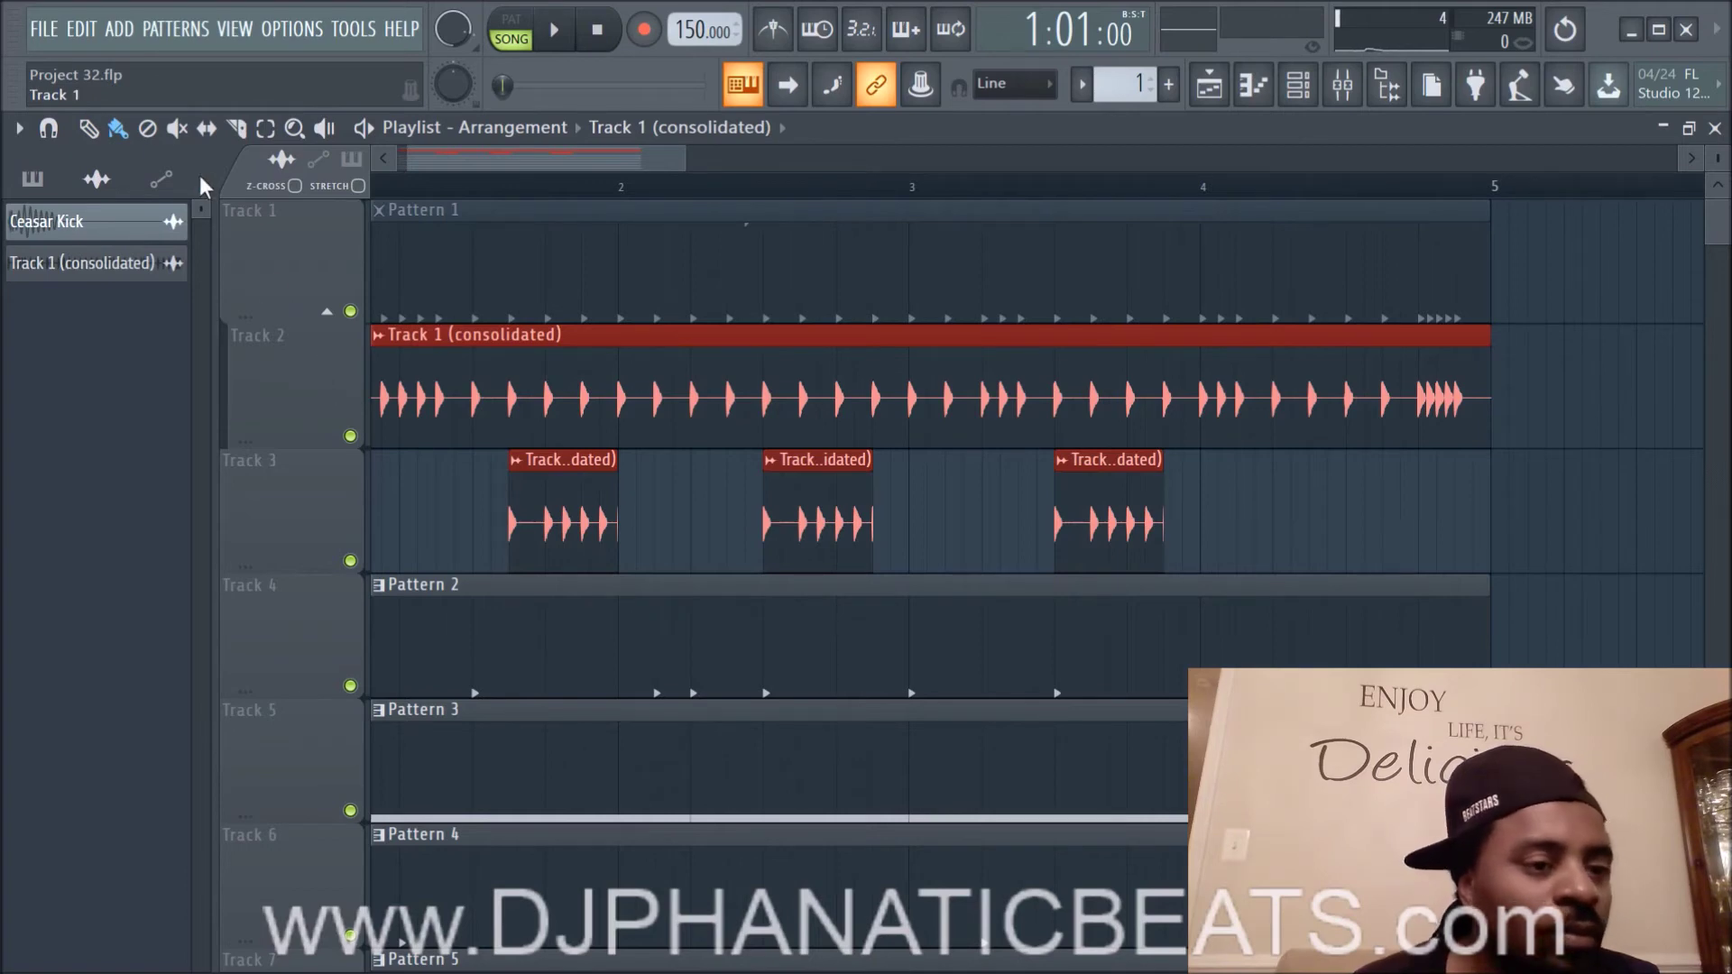
Step: Consolidate the selected Track 2 and Track 3 clips from the song start into one WAV audio clip
{"action": "left_click", "coordinate": [22, 130]}
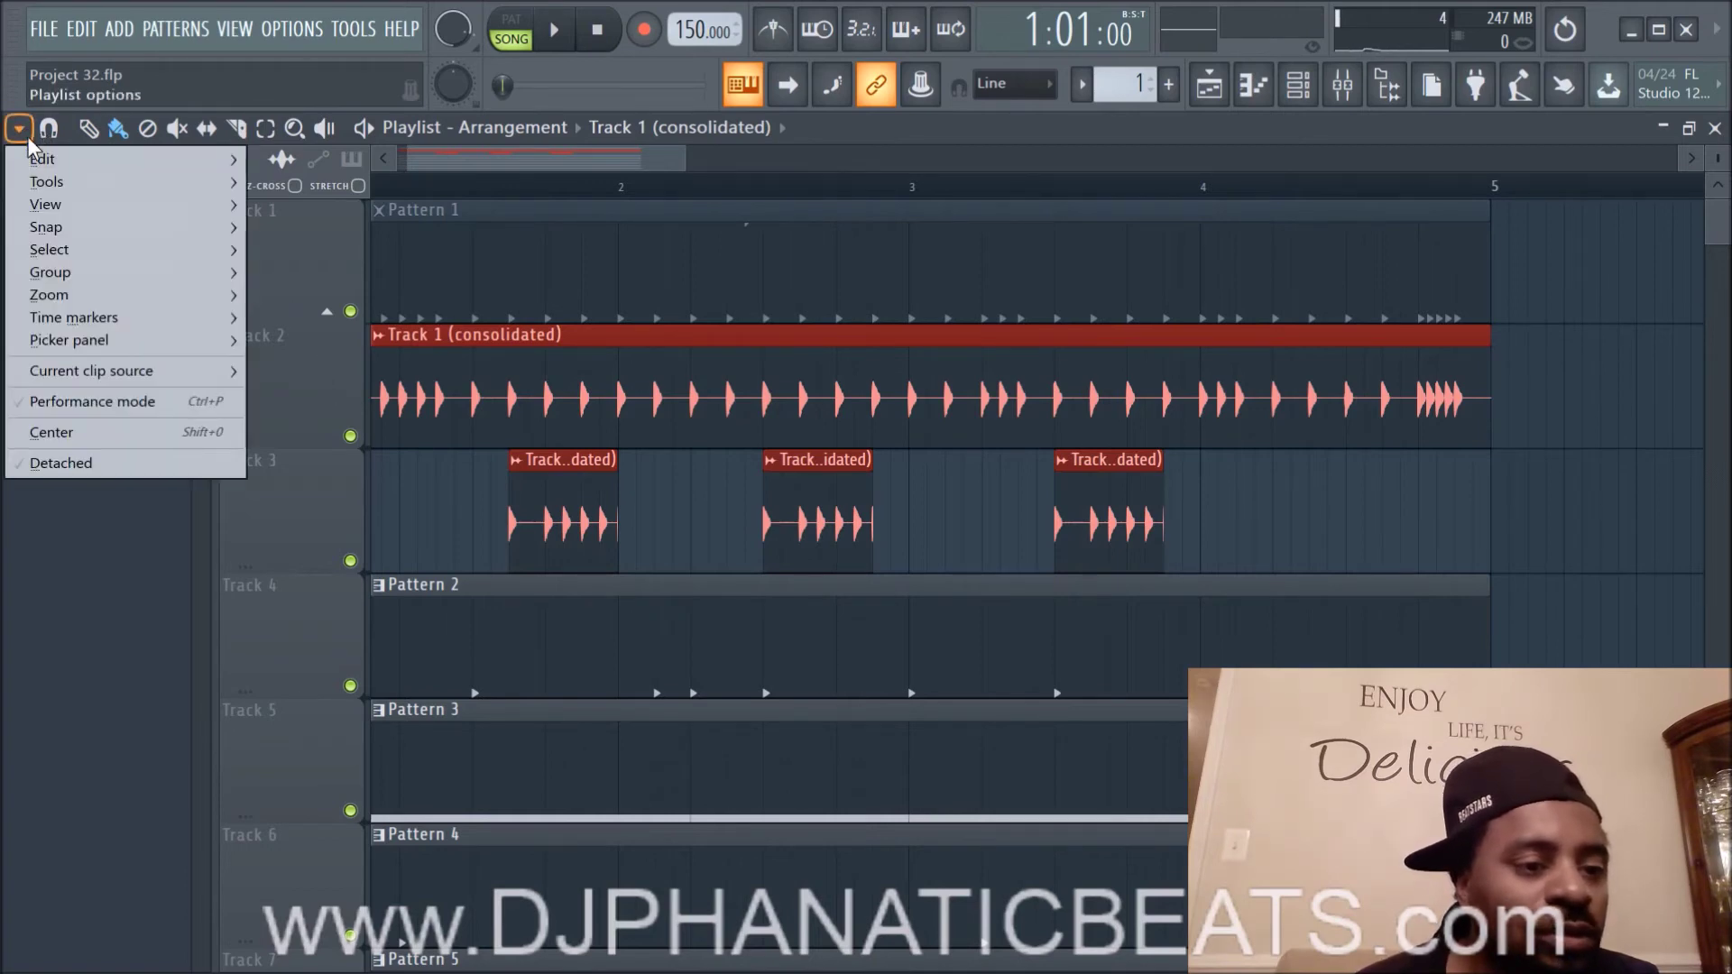
{"action": "mouse_move", "coordinate": [39, 177]}
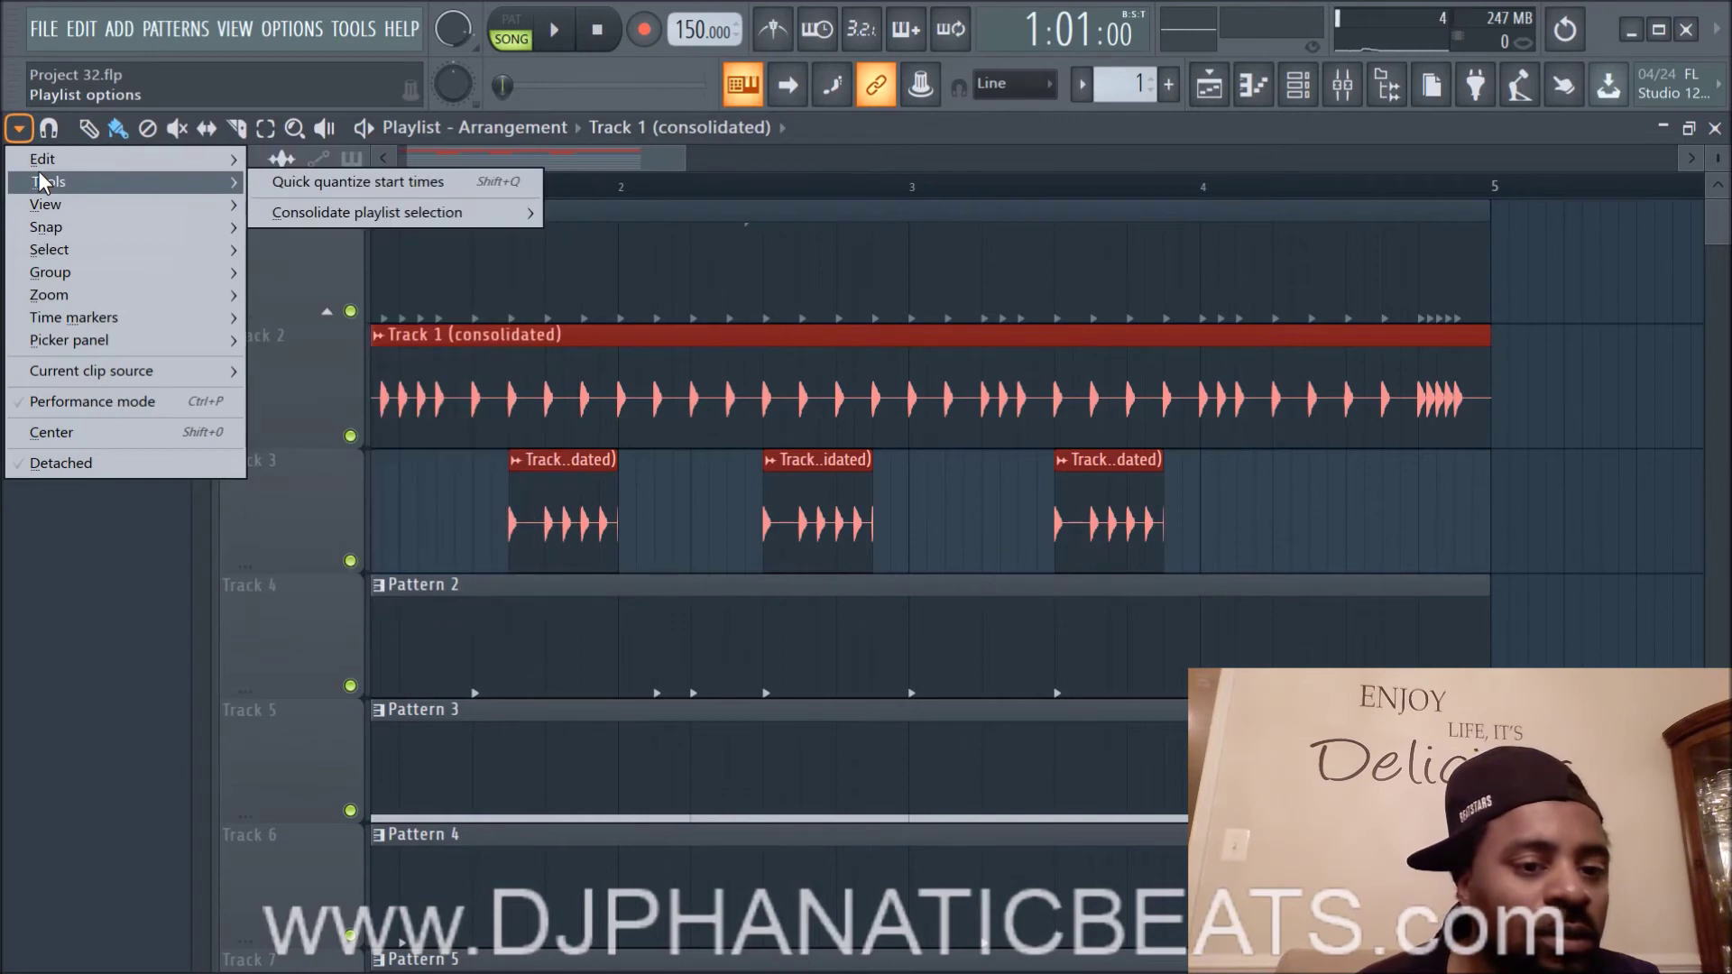
{"action": "mouse_move", "coordinate": [314, 213]}
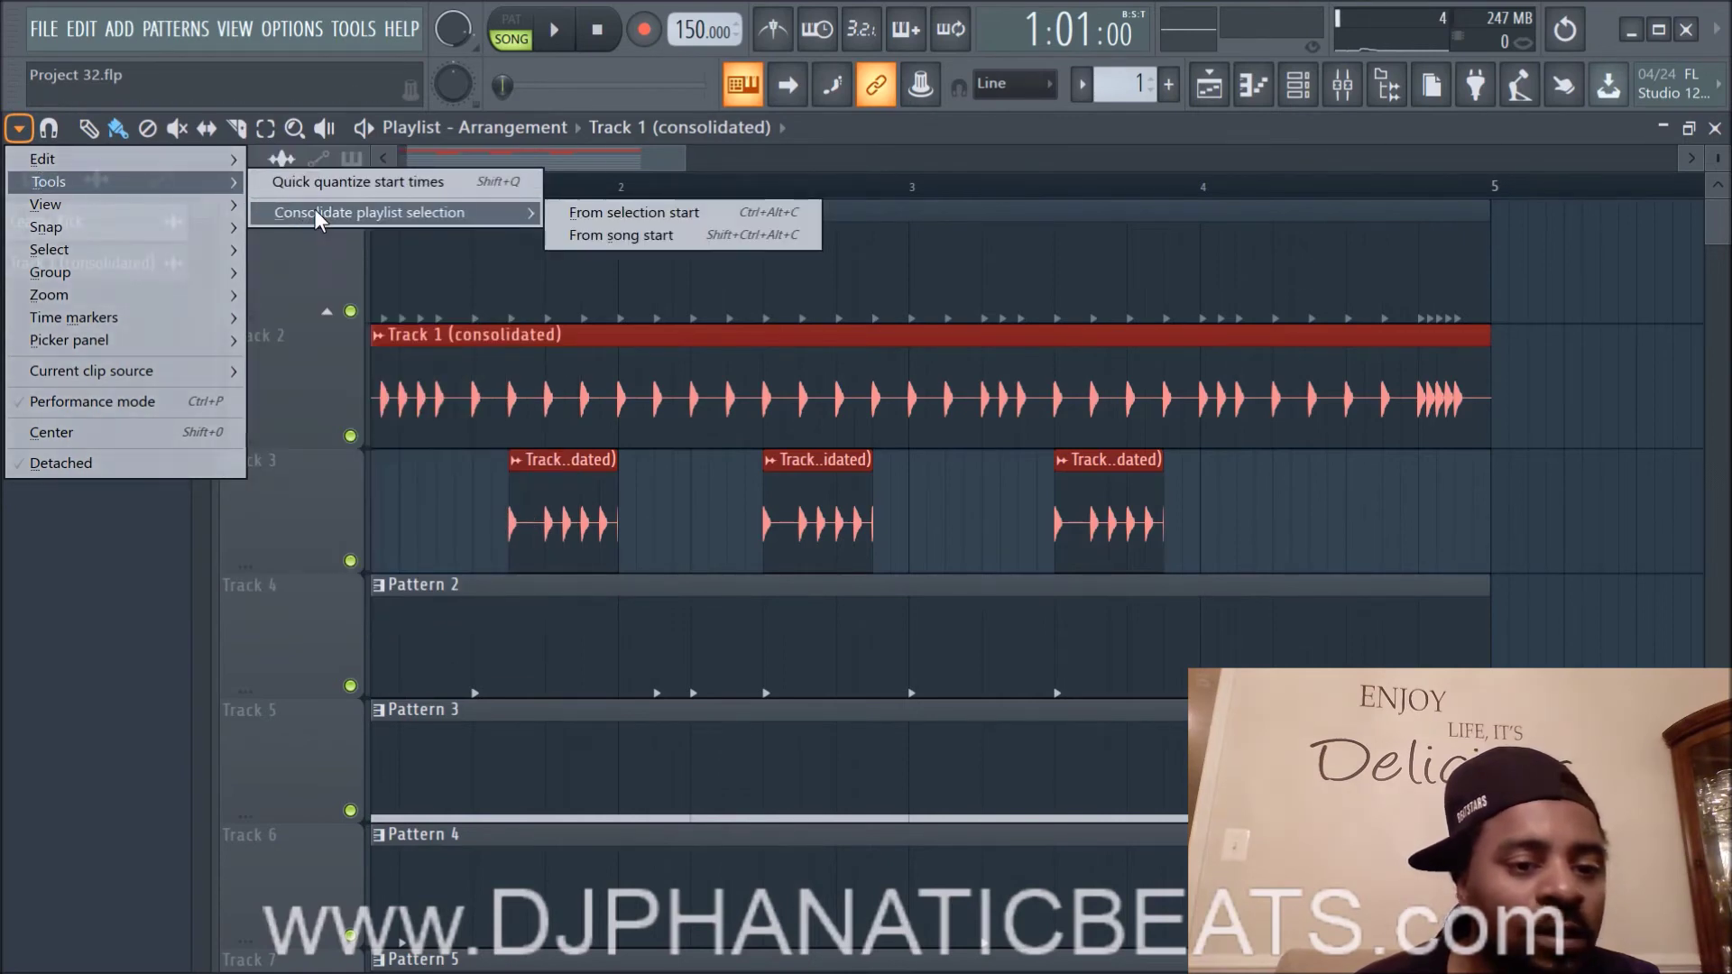
{"action": "left_click", "coordinate": [621, 234]}
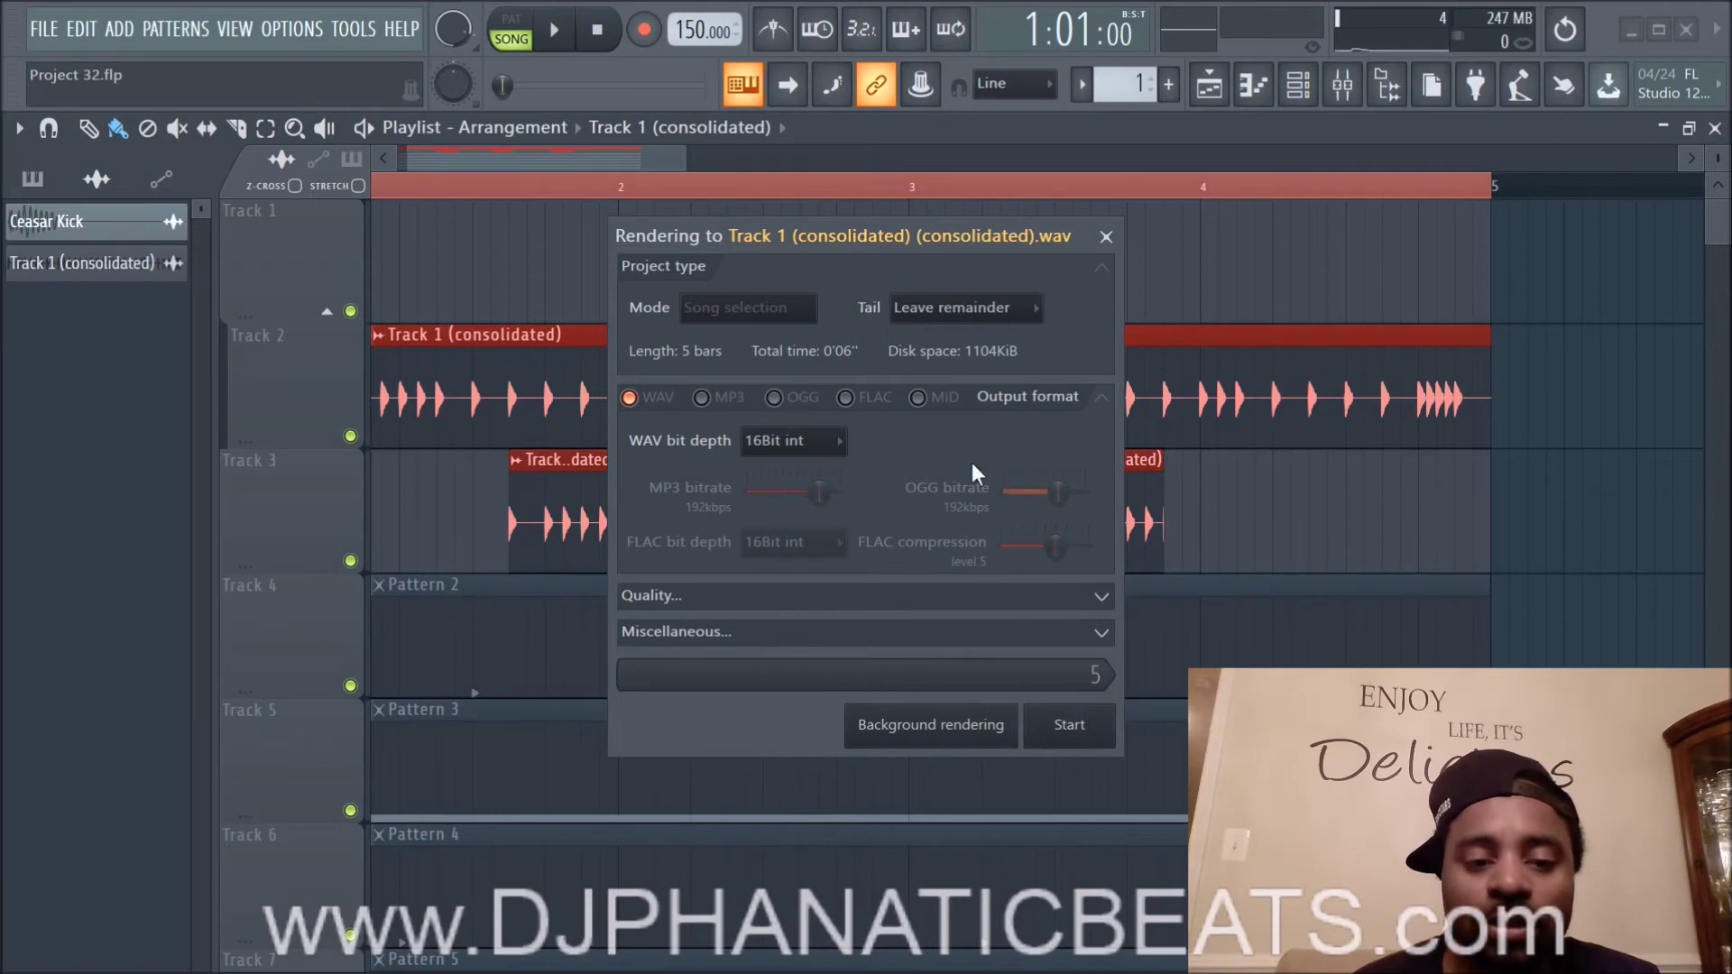
{"action": "left_click", "coordinate": [1075, 745]}
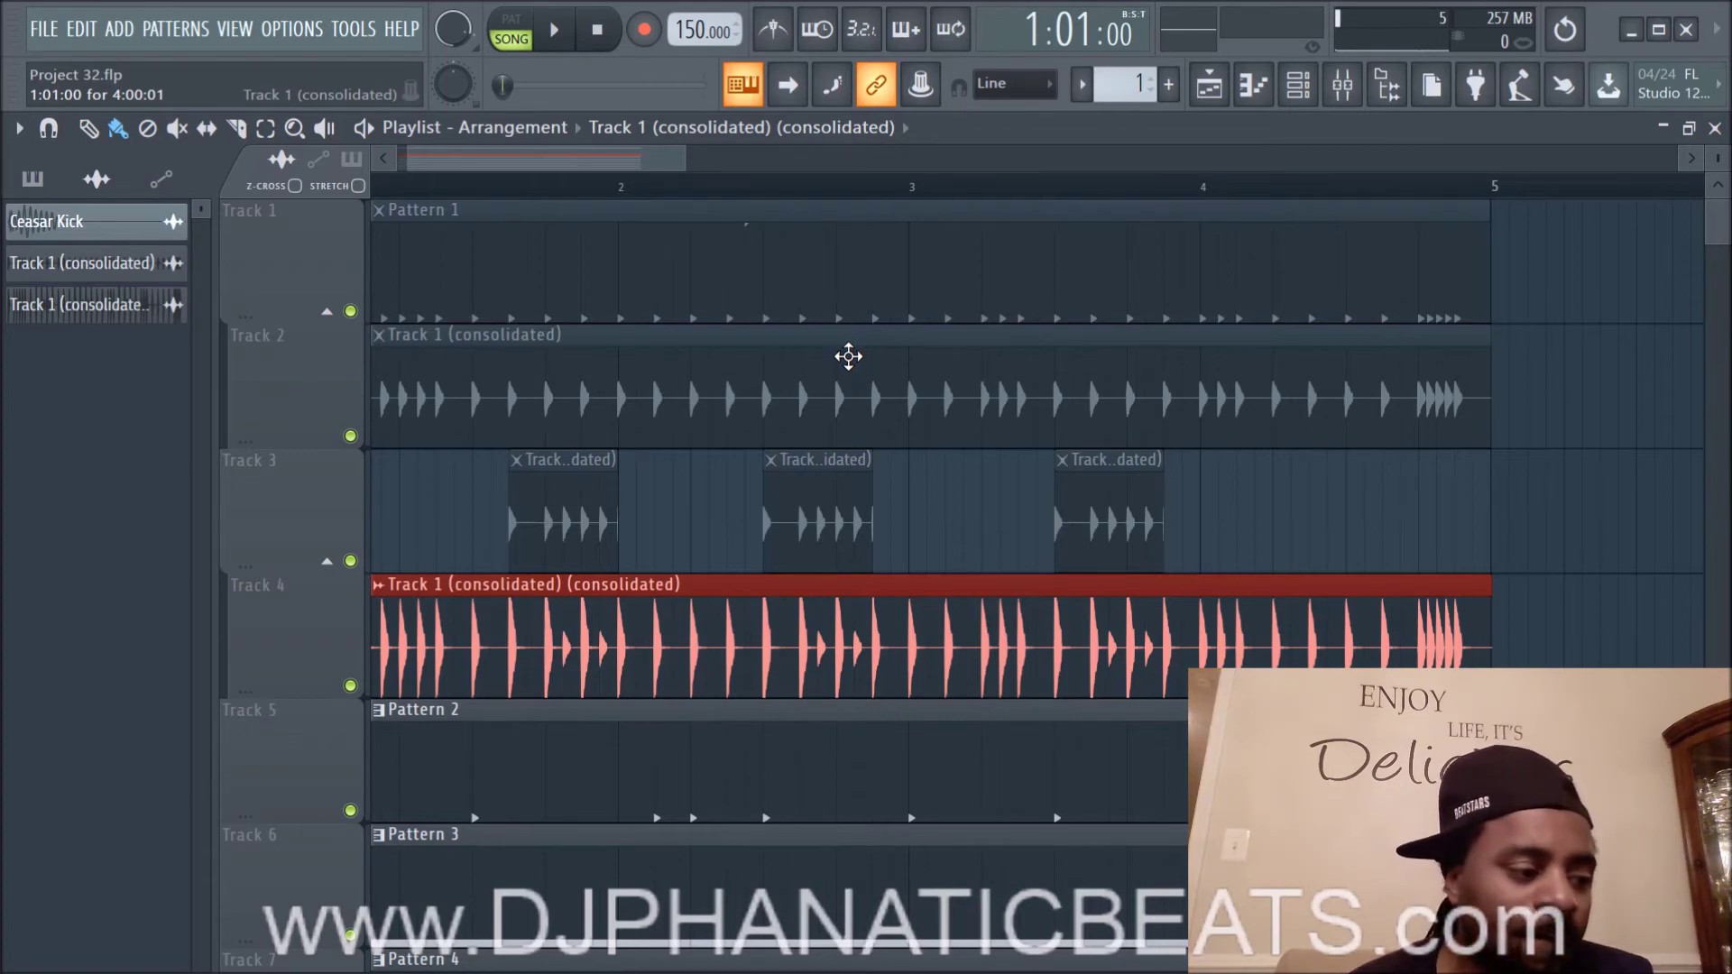
Step: Mute Track 2 and Track 3, which hold the source clips of the new consolidation
{"action": "scroll", "coordinate": [848, 361], "scroll_direction": "down", "scroll_amount": 6}
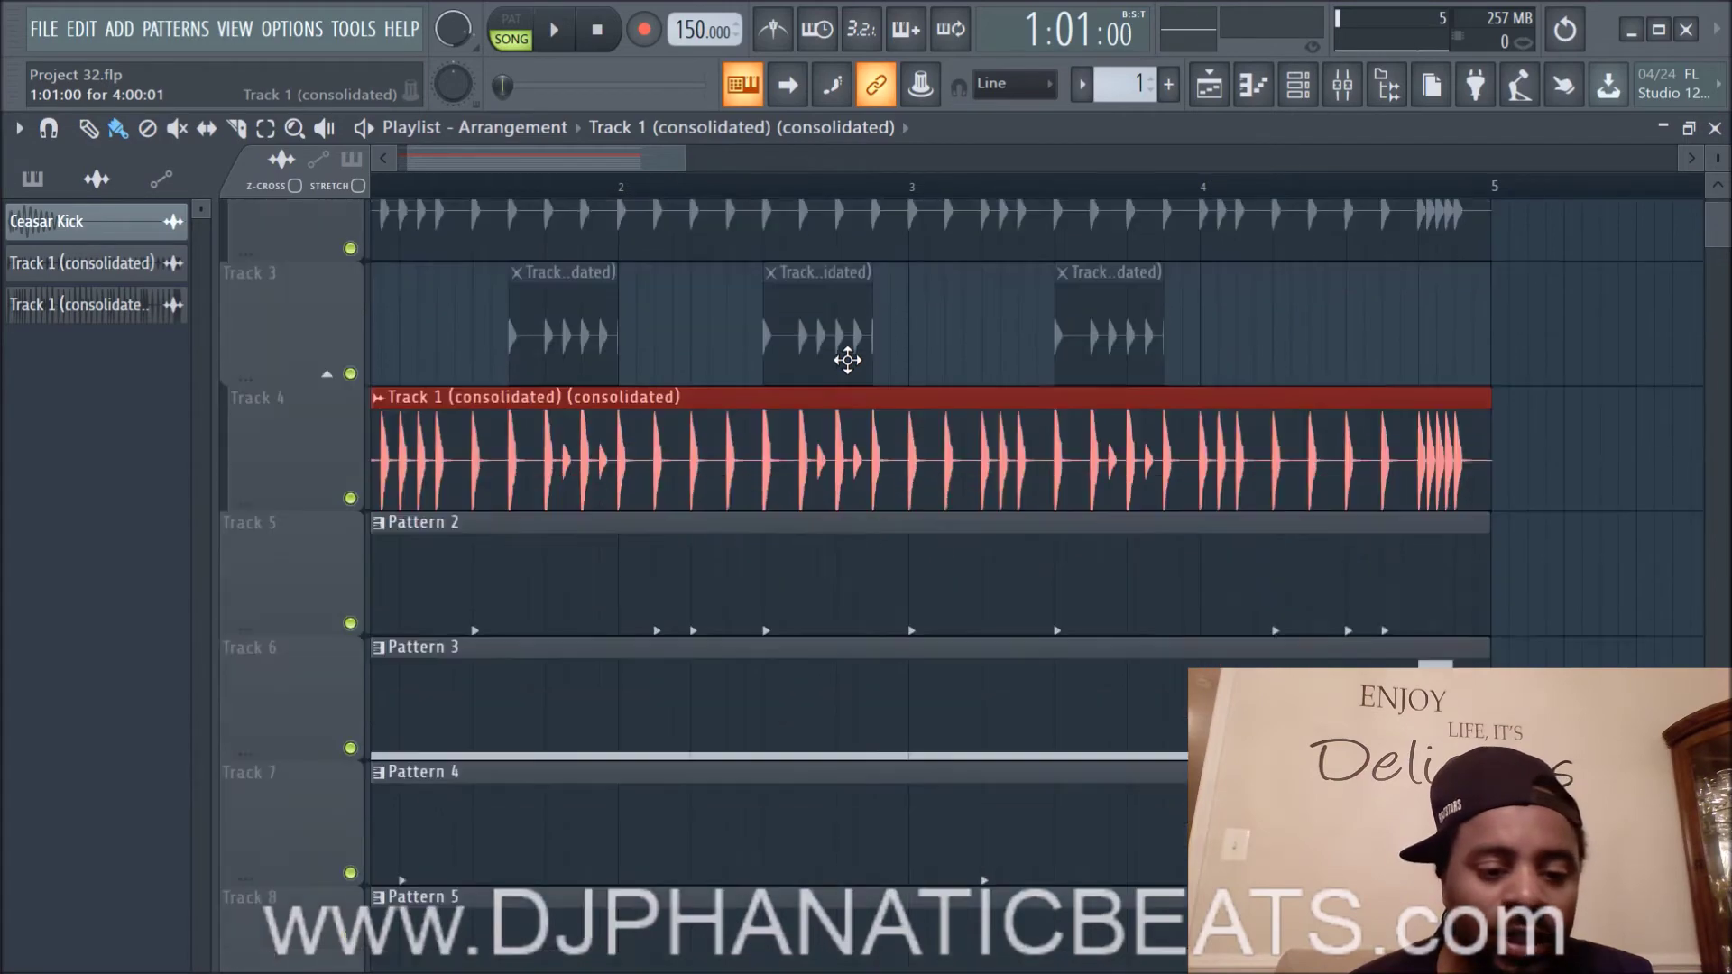
{"action": "scroll", "coordinate": [848, 365], "scroll_direction": "up", "scroll_amount": 5}
{"action": "scroll", "coordinate": [849, 370], "scroll_direction": "down", "scroll_amount": 5}
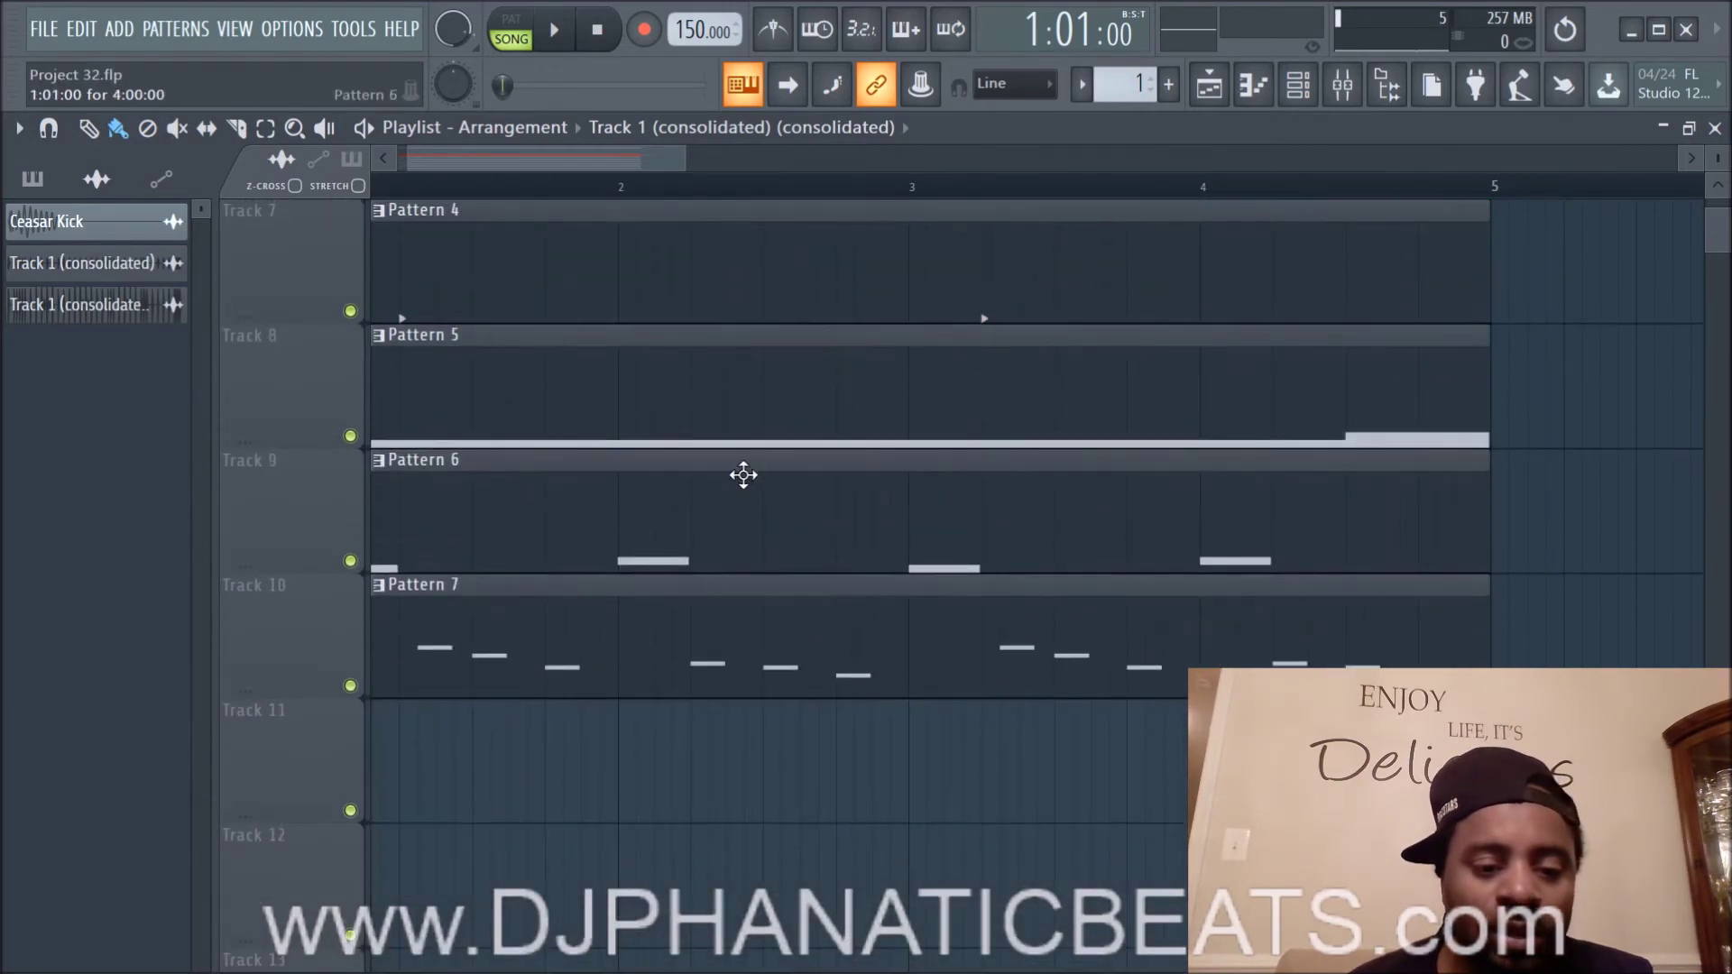
{"action": "scroll", "coordinate": [681, 604], "scroll_direction": "up", "scroll_amount": 6}
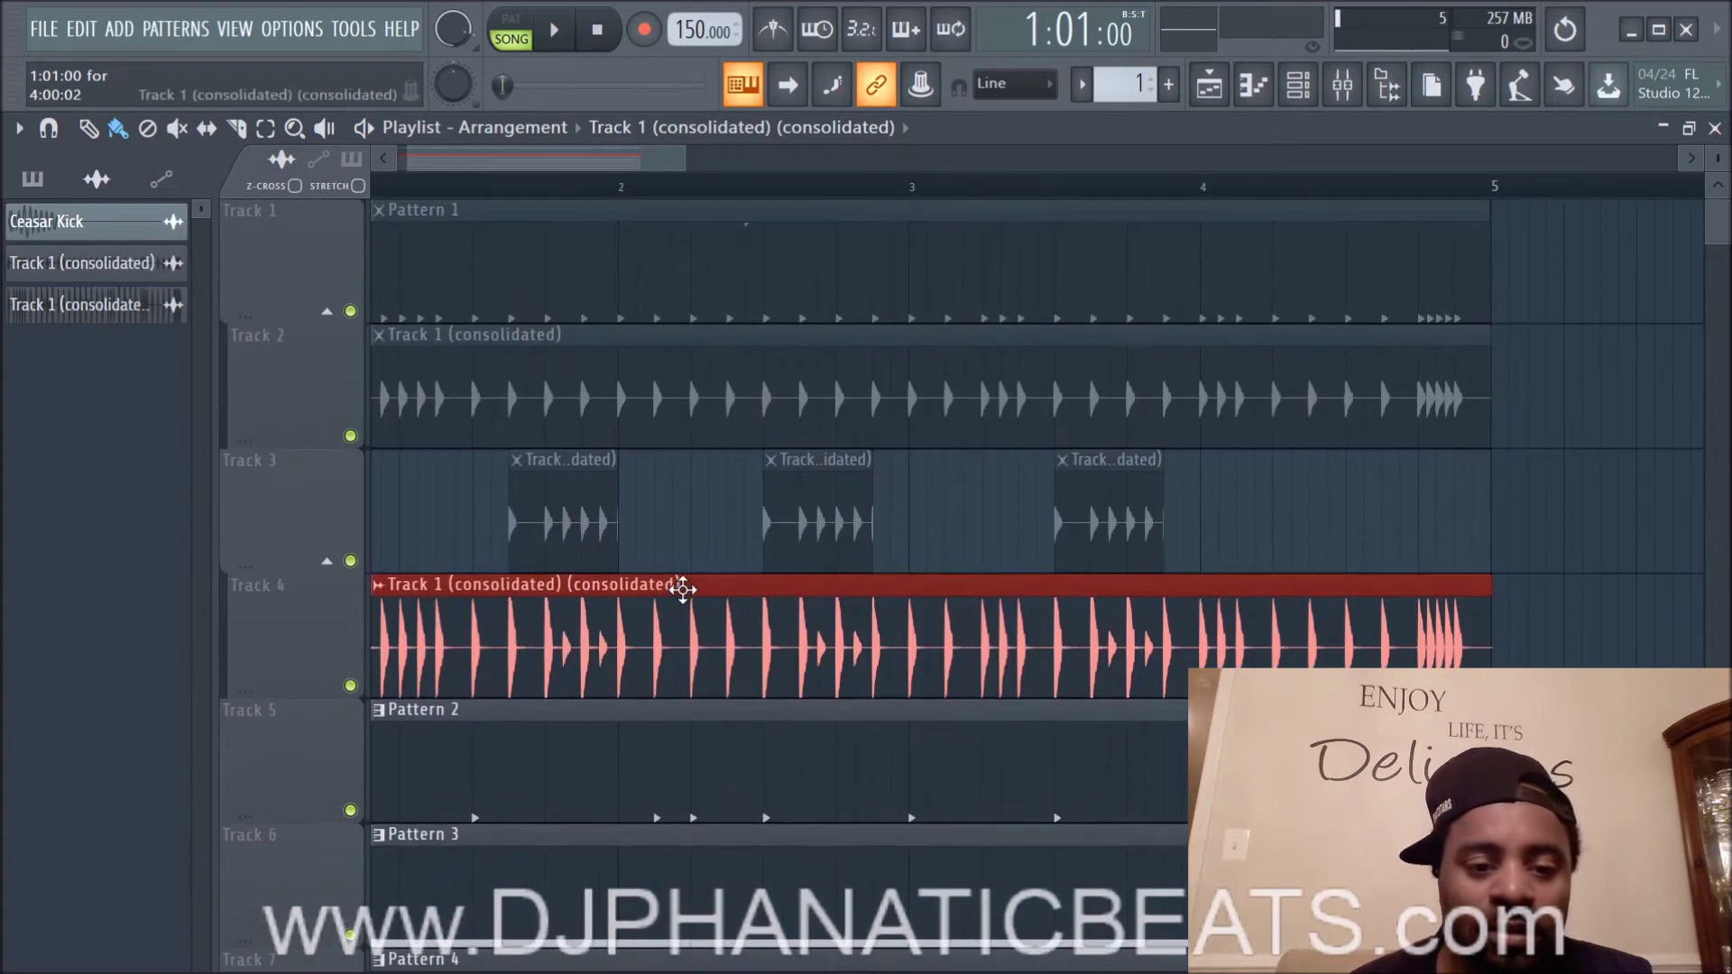
{"action": "left_click", "coordinate": [351, 436]}
{"action": "left_click", "coordinate": [351, 560]}
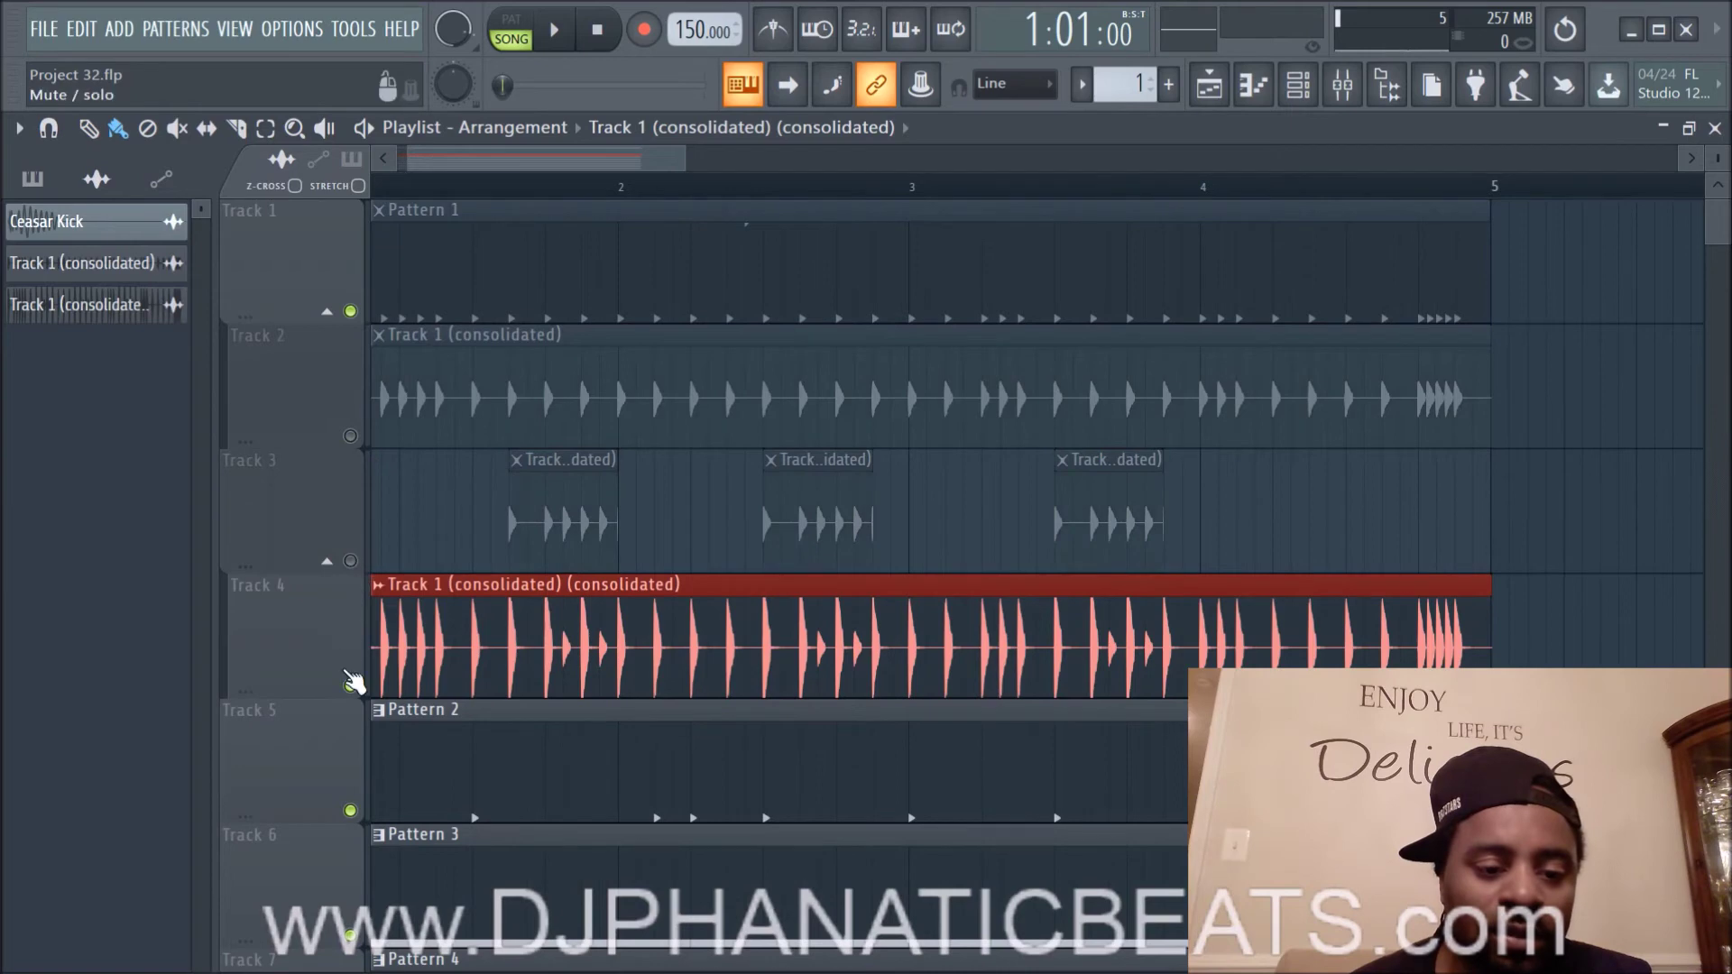
Step: Solo Track 10 and play its Pattern 7 clip
{"action": "scroll", "coordinate": [909, 515], "scroll_direction": "down", "scroll_amount": 7}
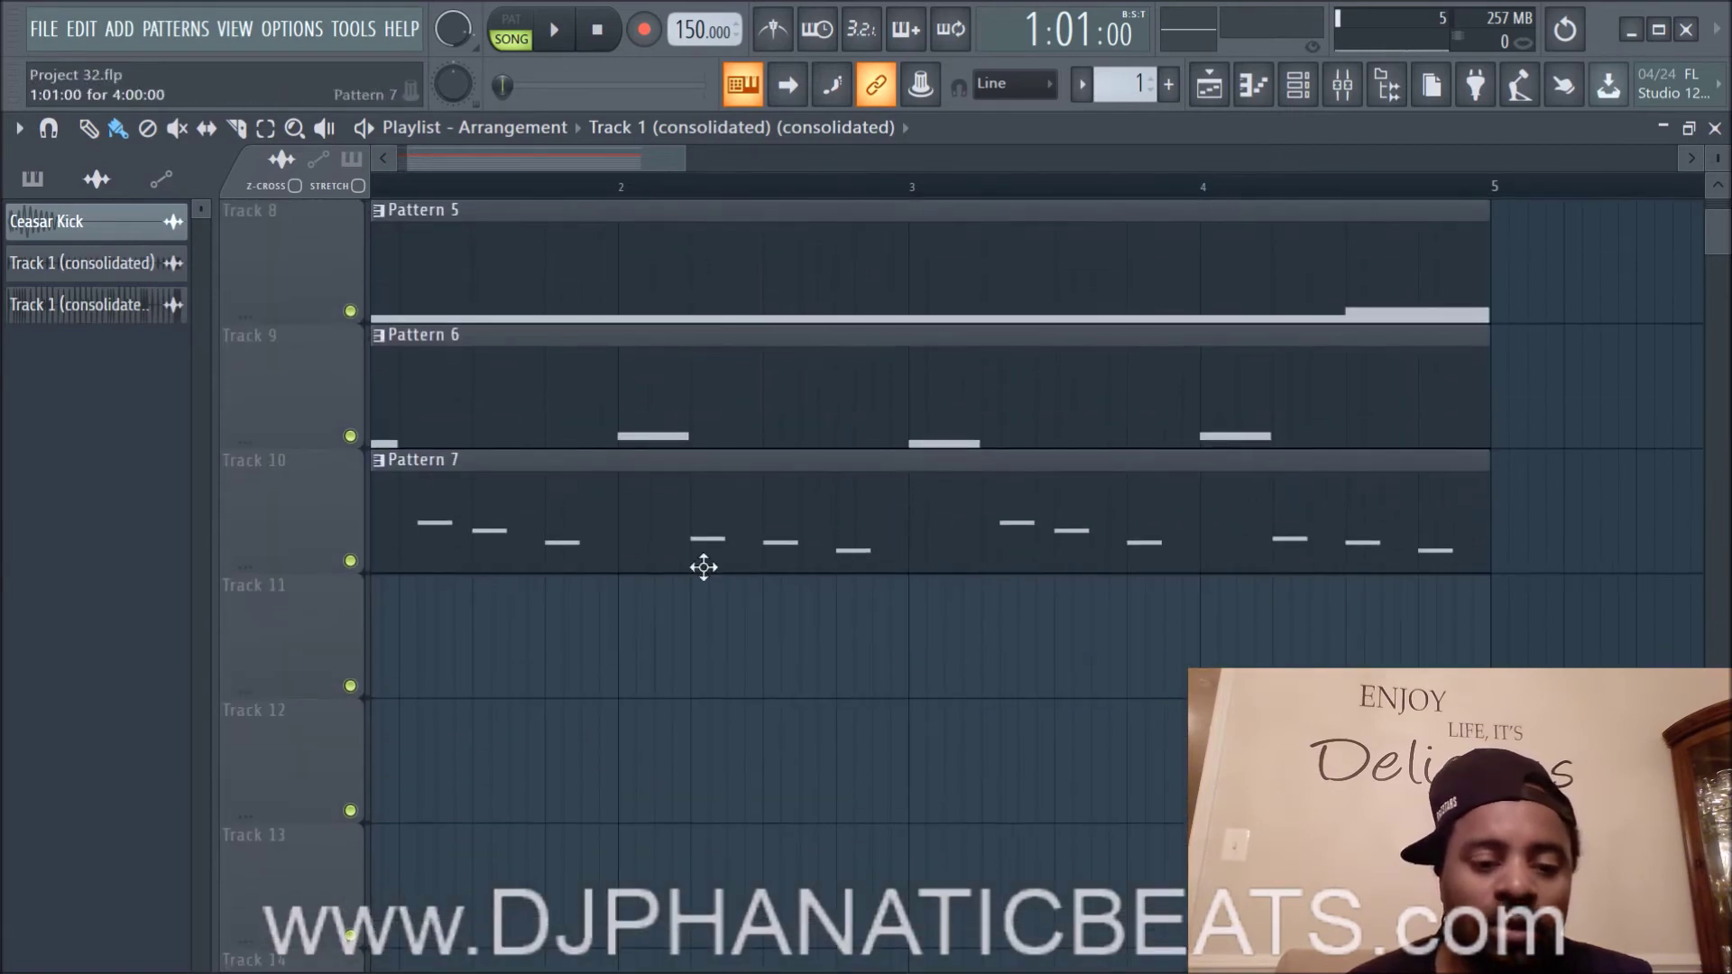
{"action": "right_click", "coordinate": [351, 561]}
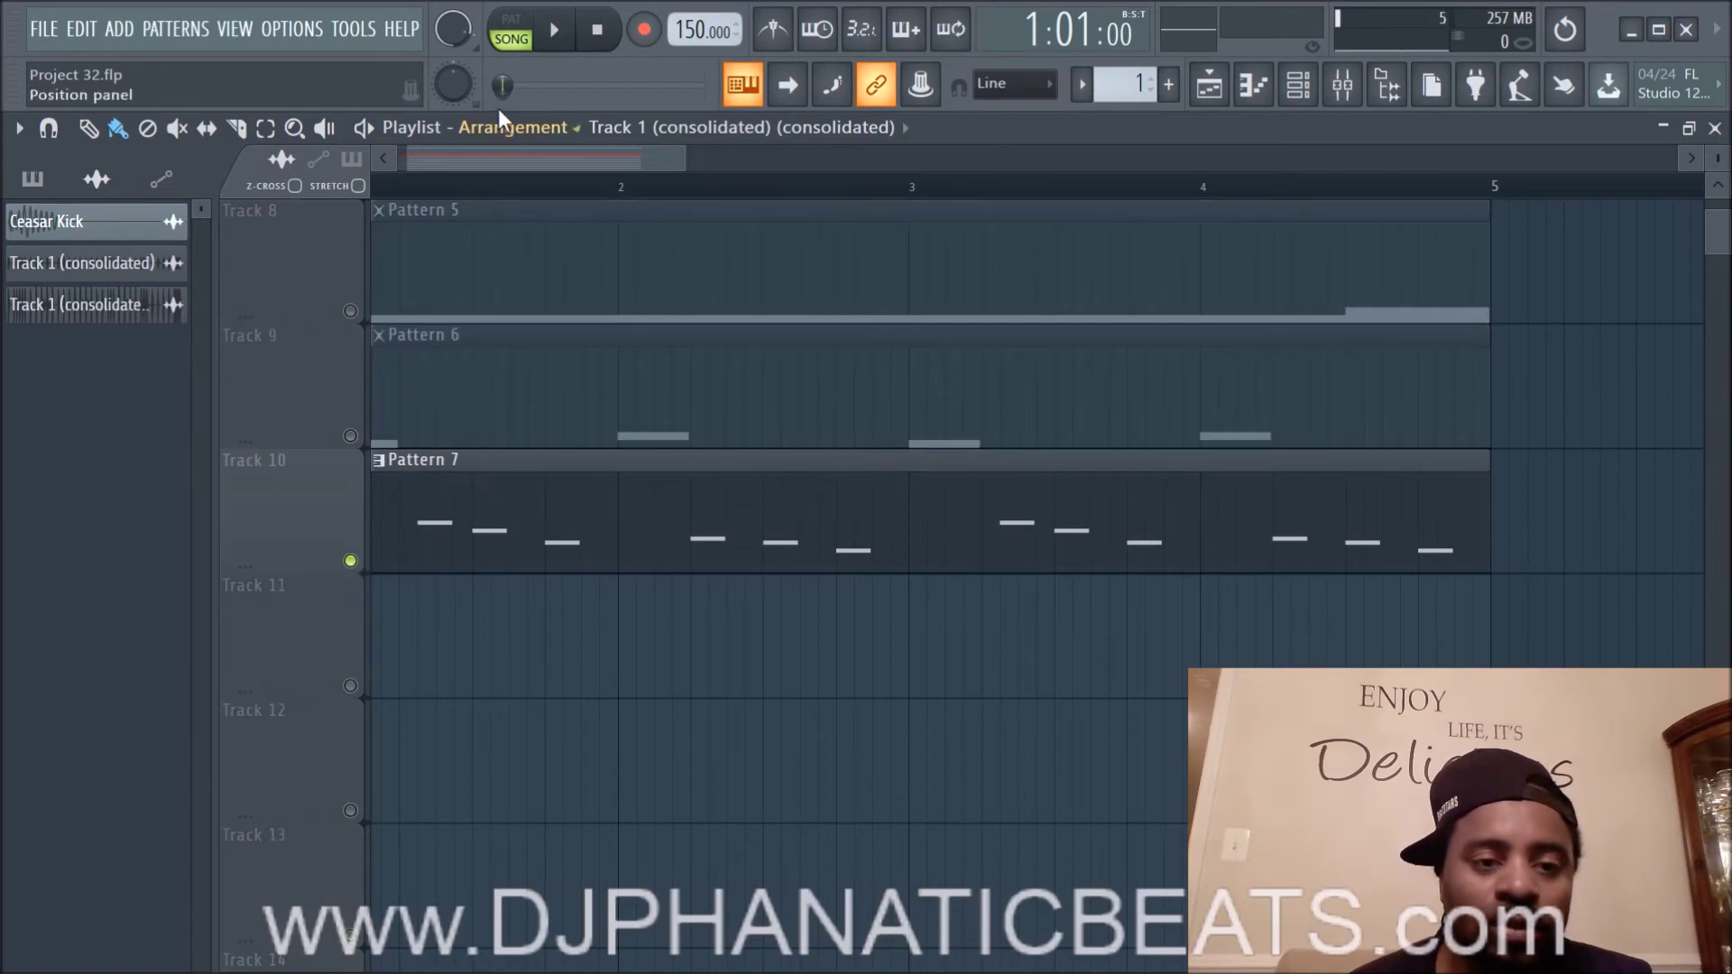
{"action": "left_click", "coordinate": [554, 30]}
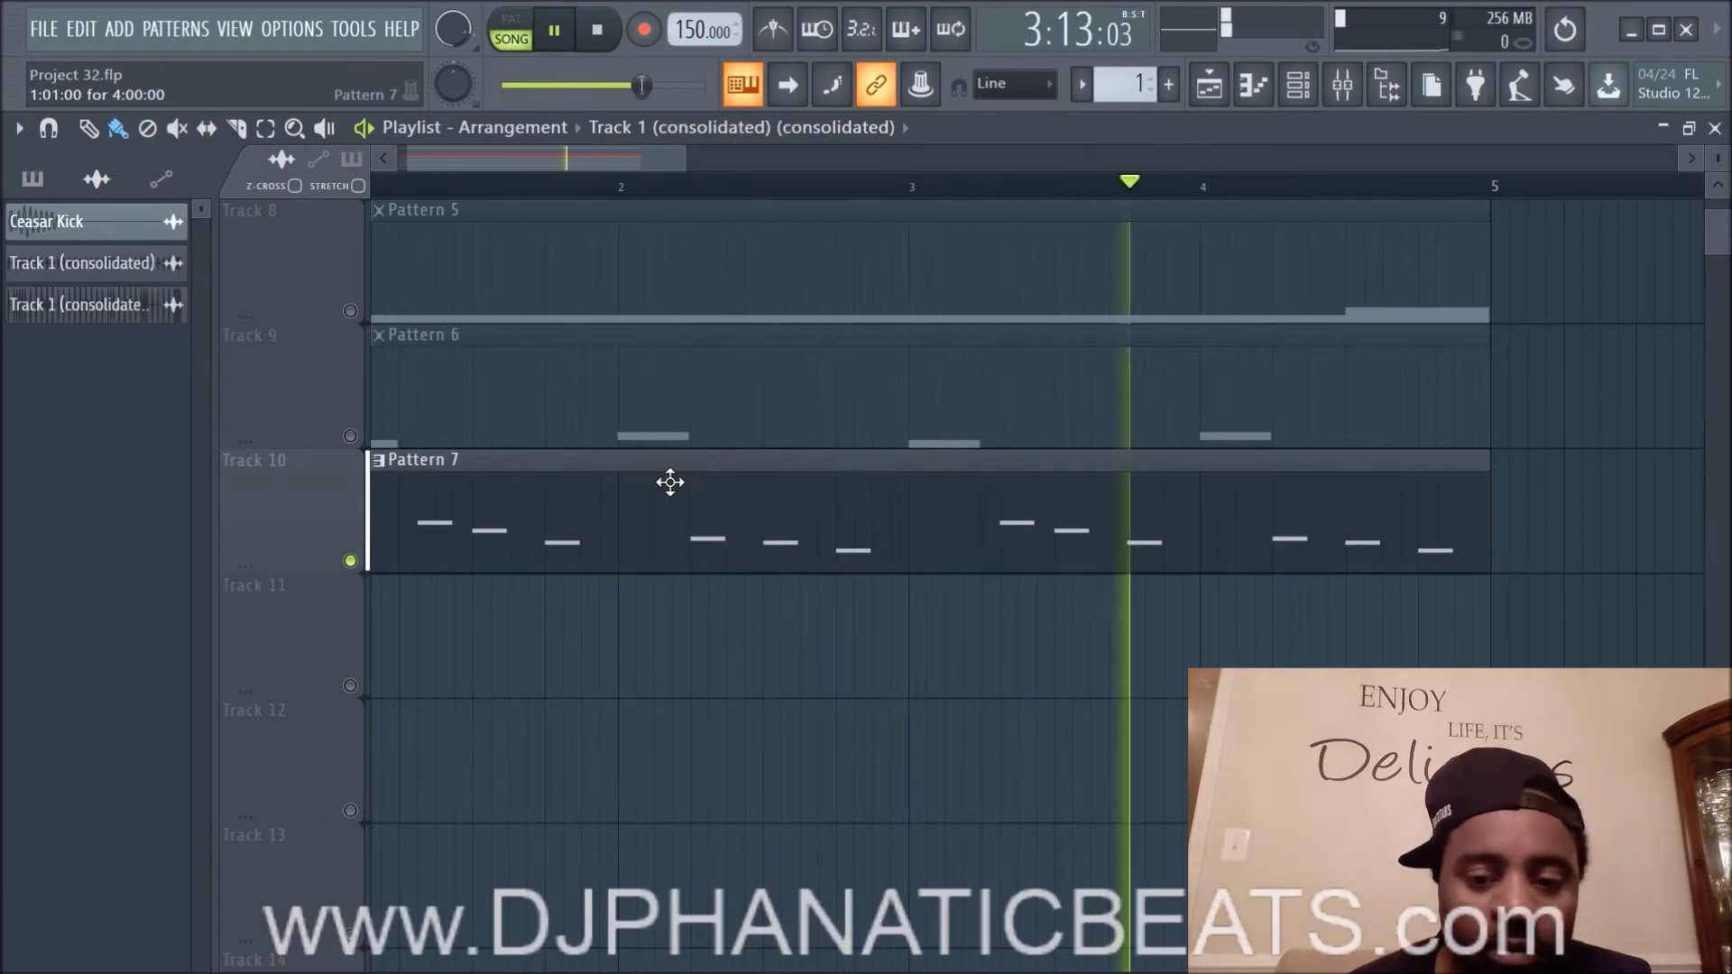
Step: View Pattern 7's notes in the piano roll, return to the playlist and stop playback
{"action": "scroll", "coordinate": [642, 514], "scroll_direction": "up", "scroll_amount": 1}
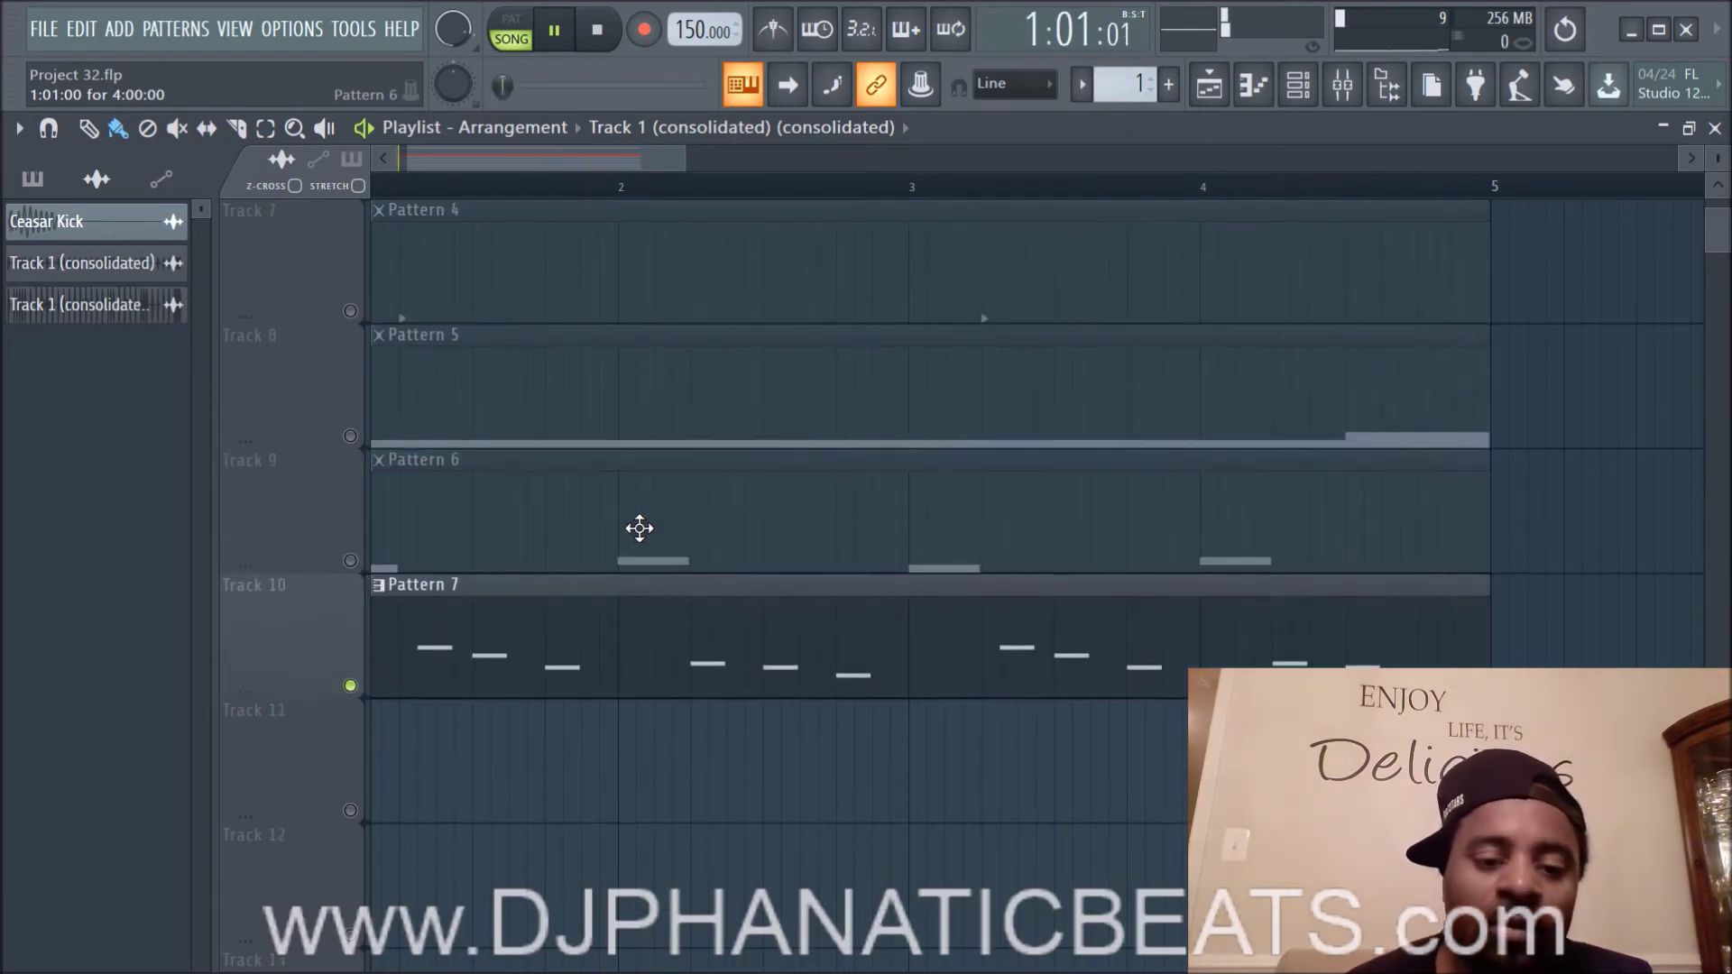
{"action": "double_click", "coordinate": [645, 642]}
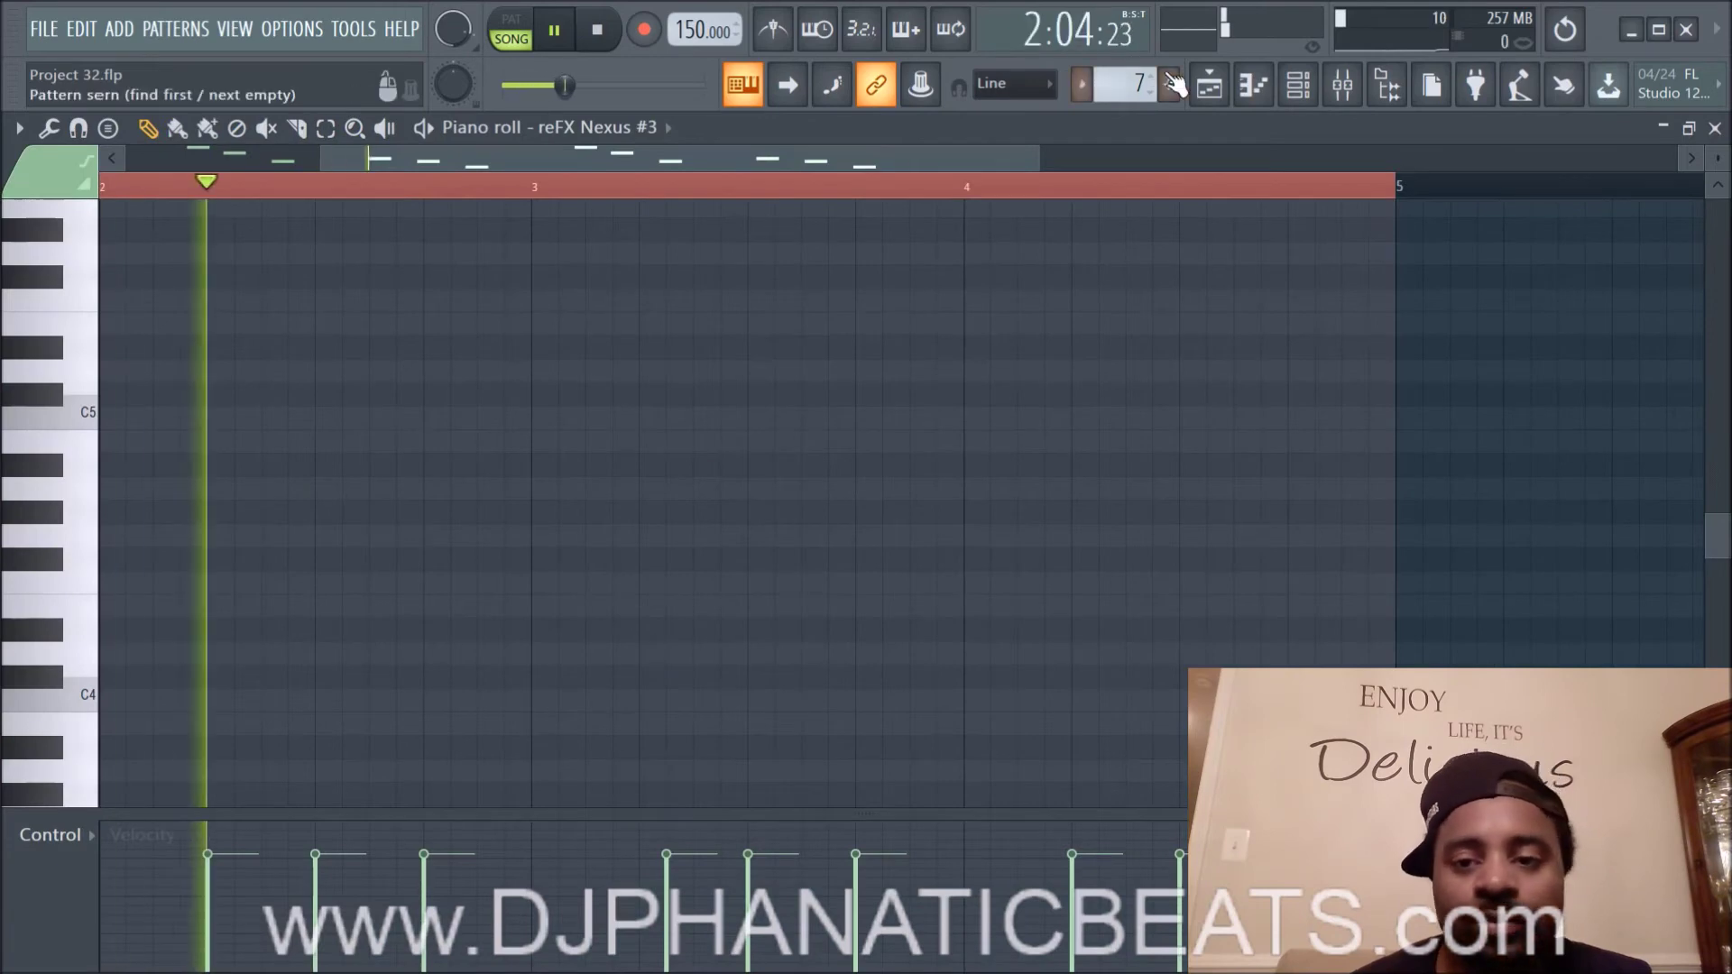
{"action": "left_click", "coordinate": [1209, 85]}
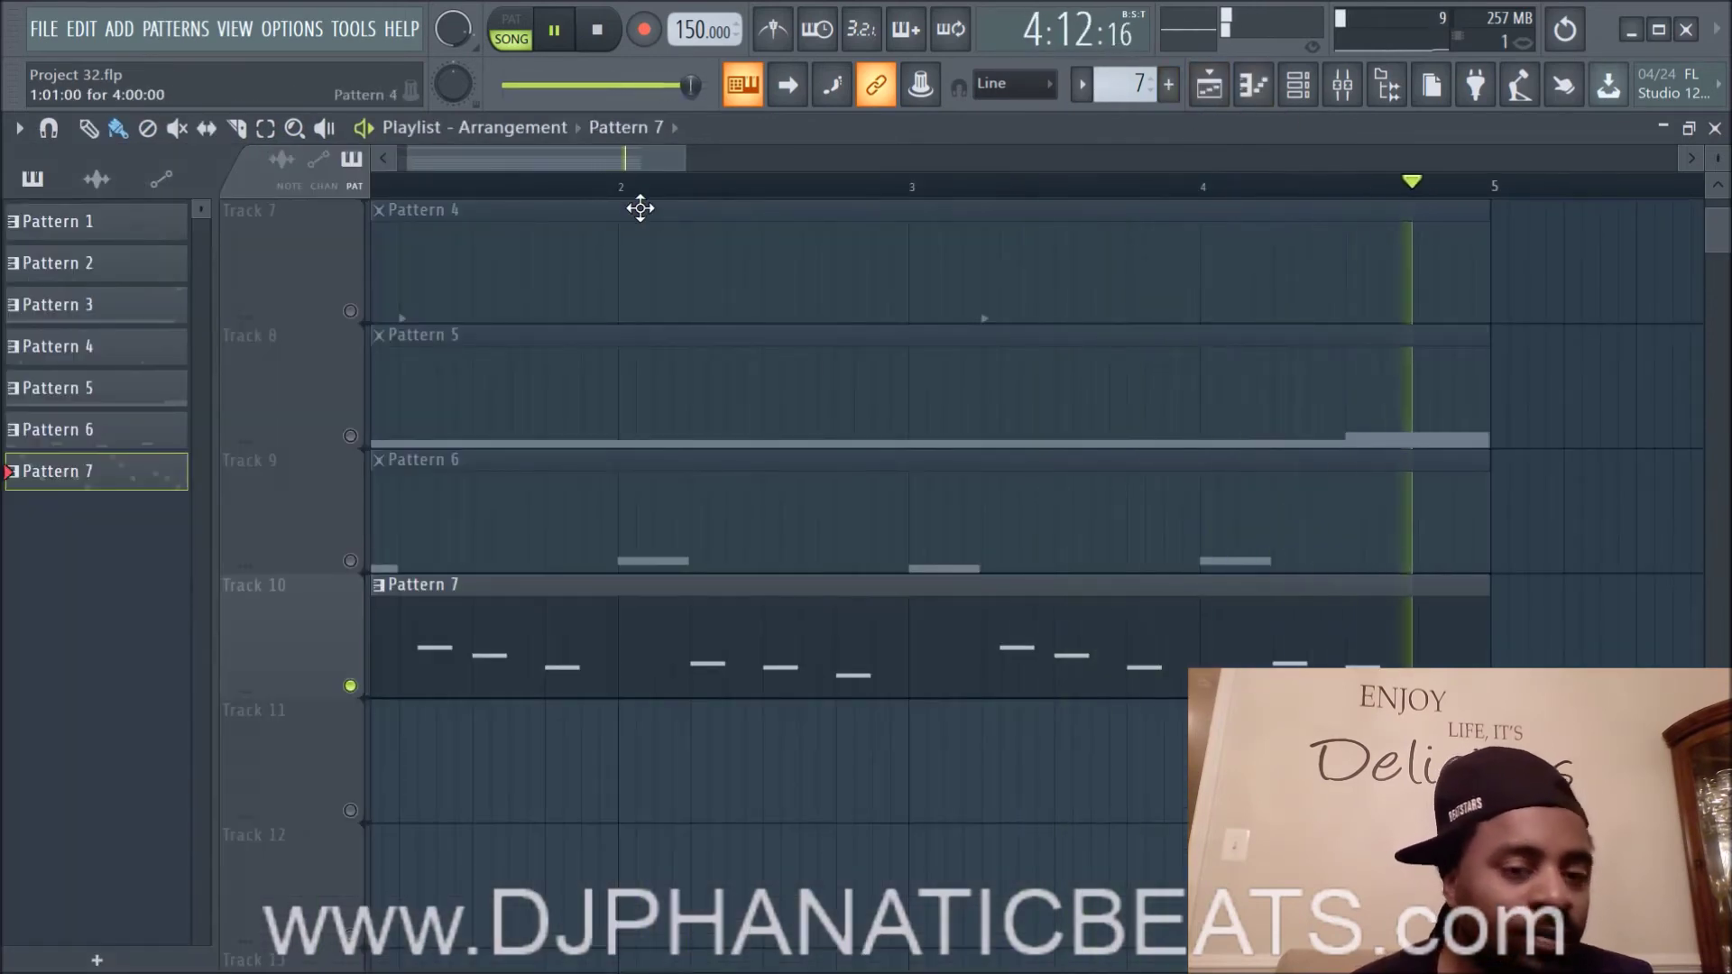
{"action": "key", "text": "space"}
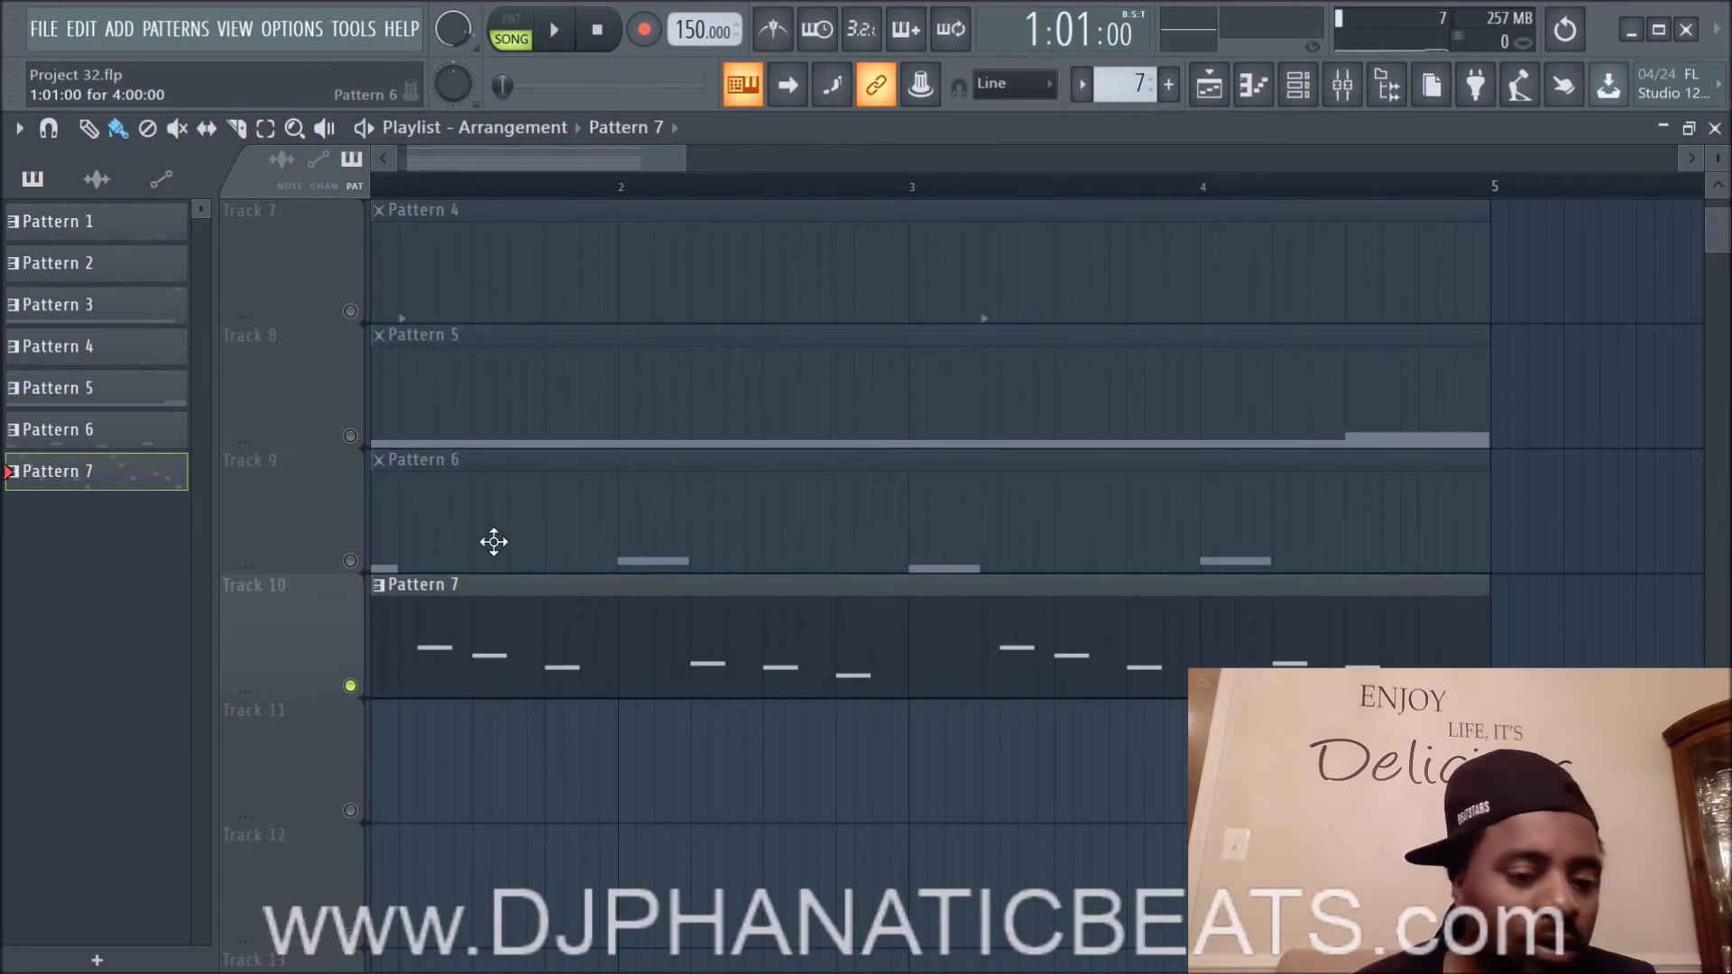
{"action": "right_click", "coordinate": [383, 588]}
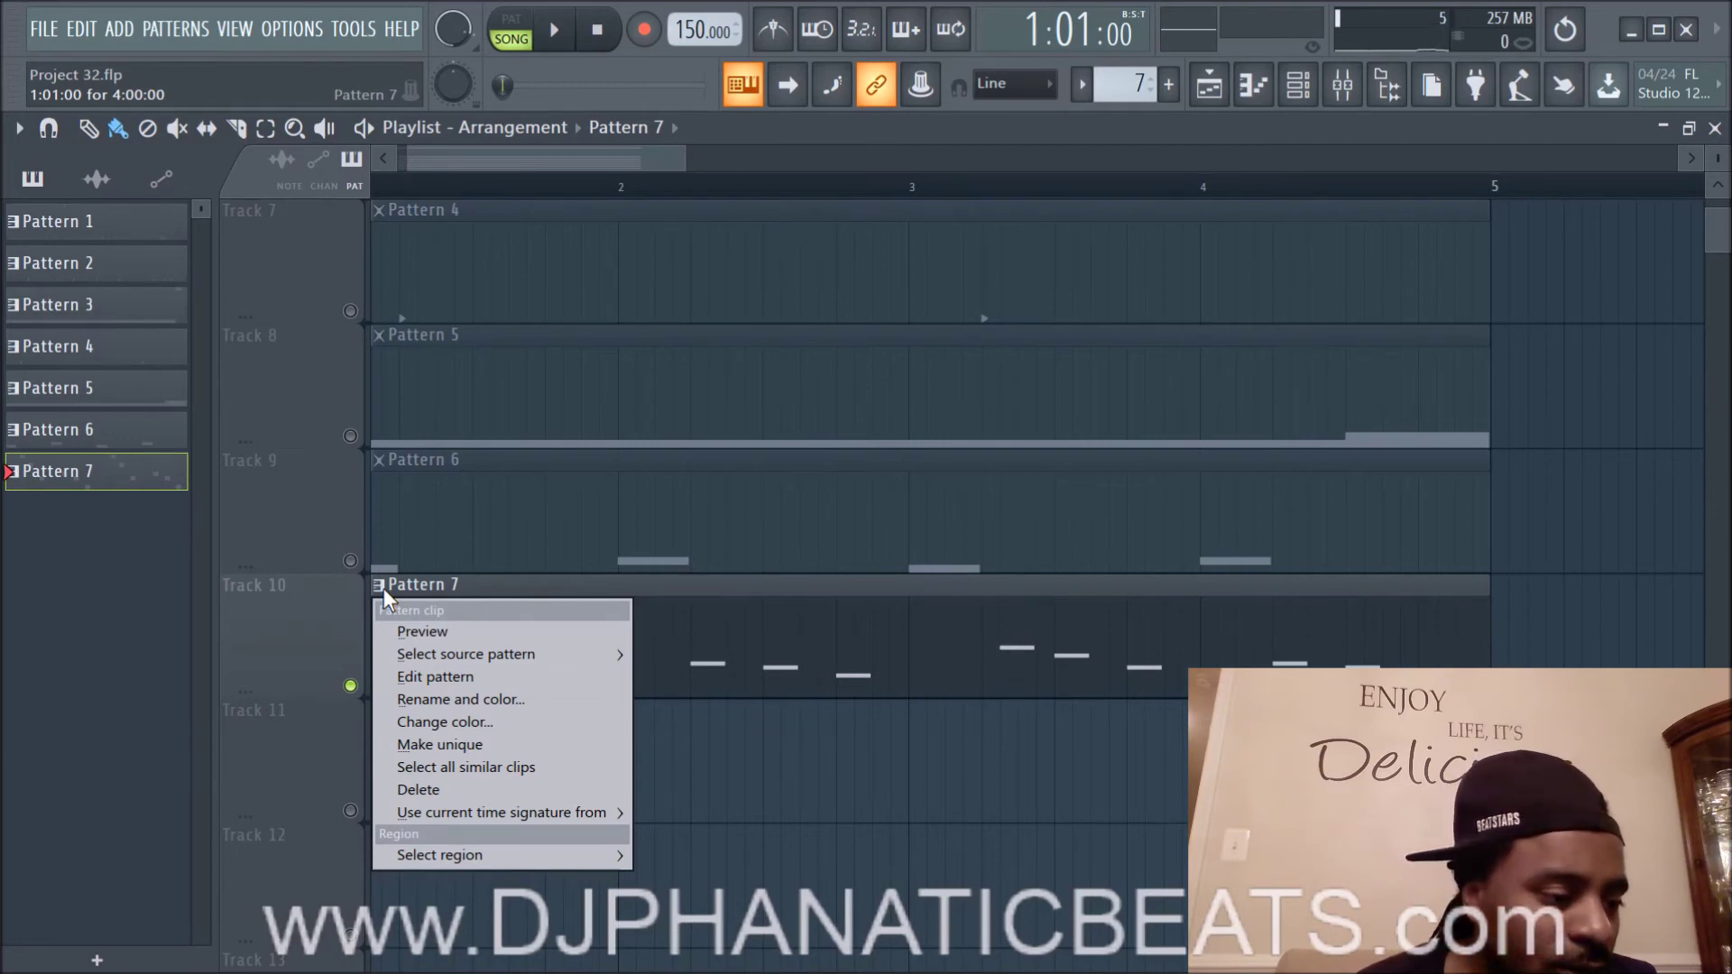
{"action": "mouse_move", "coordinate": [432, 659]}
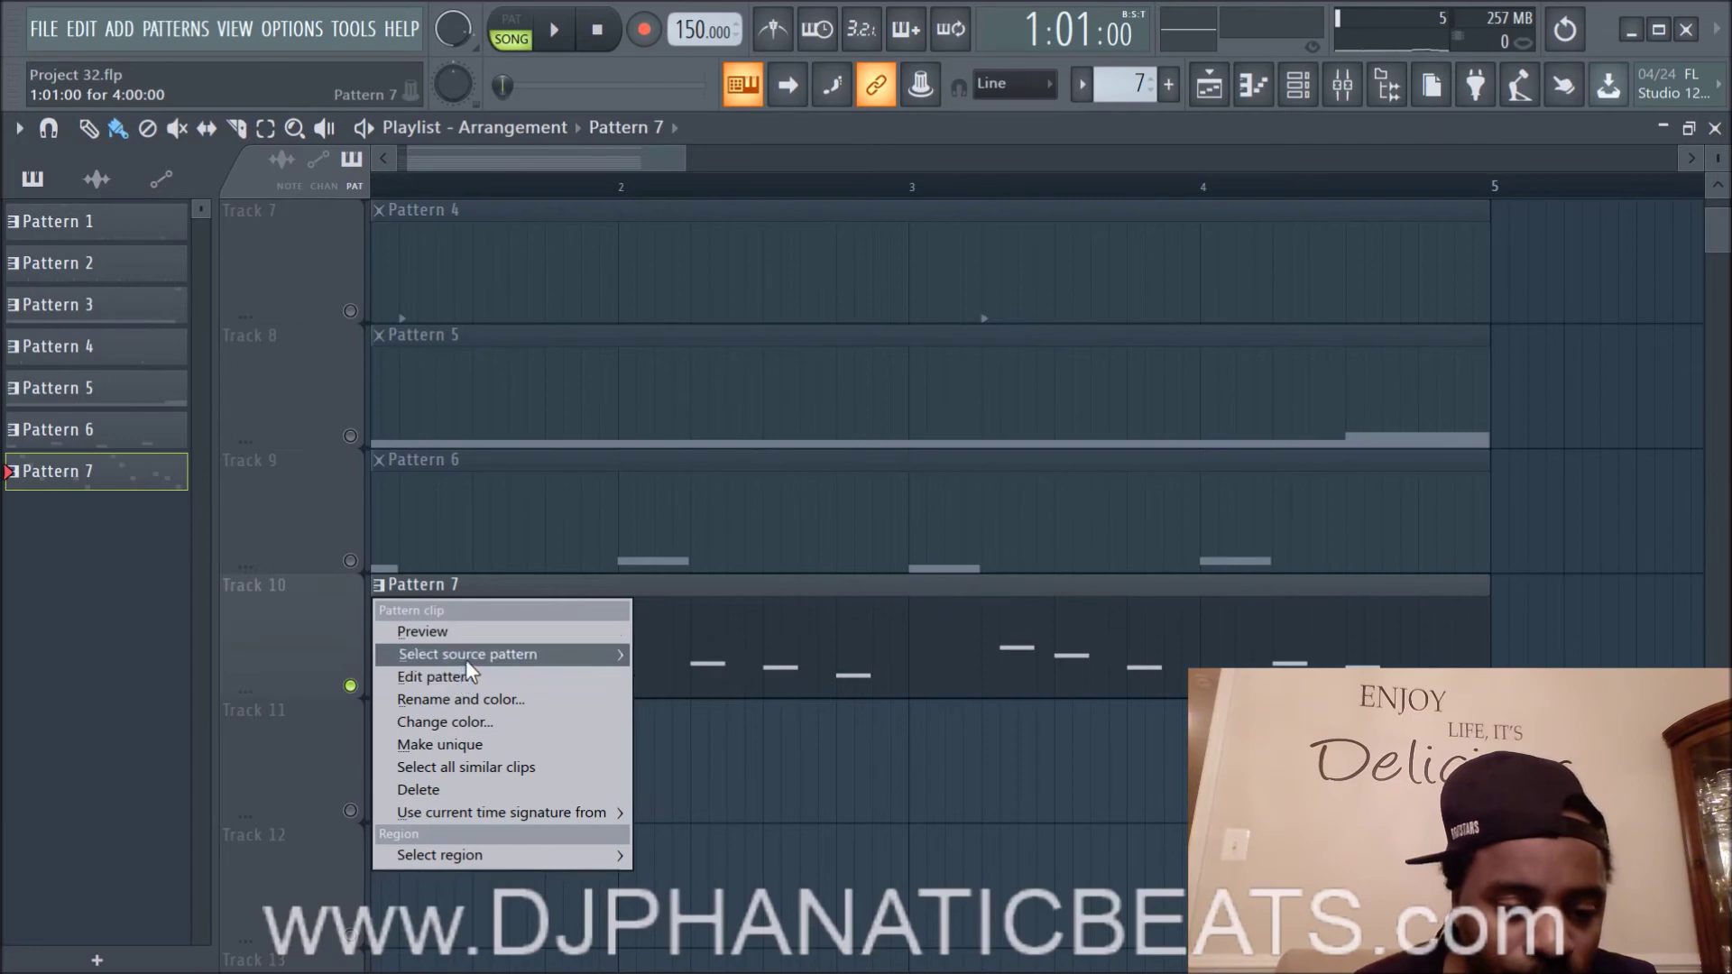
{"action": "mouse_move", "coordinate": [485, 821]}
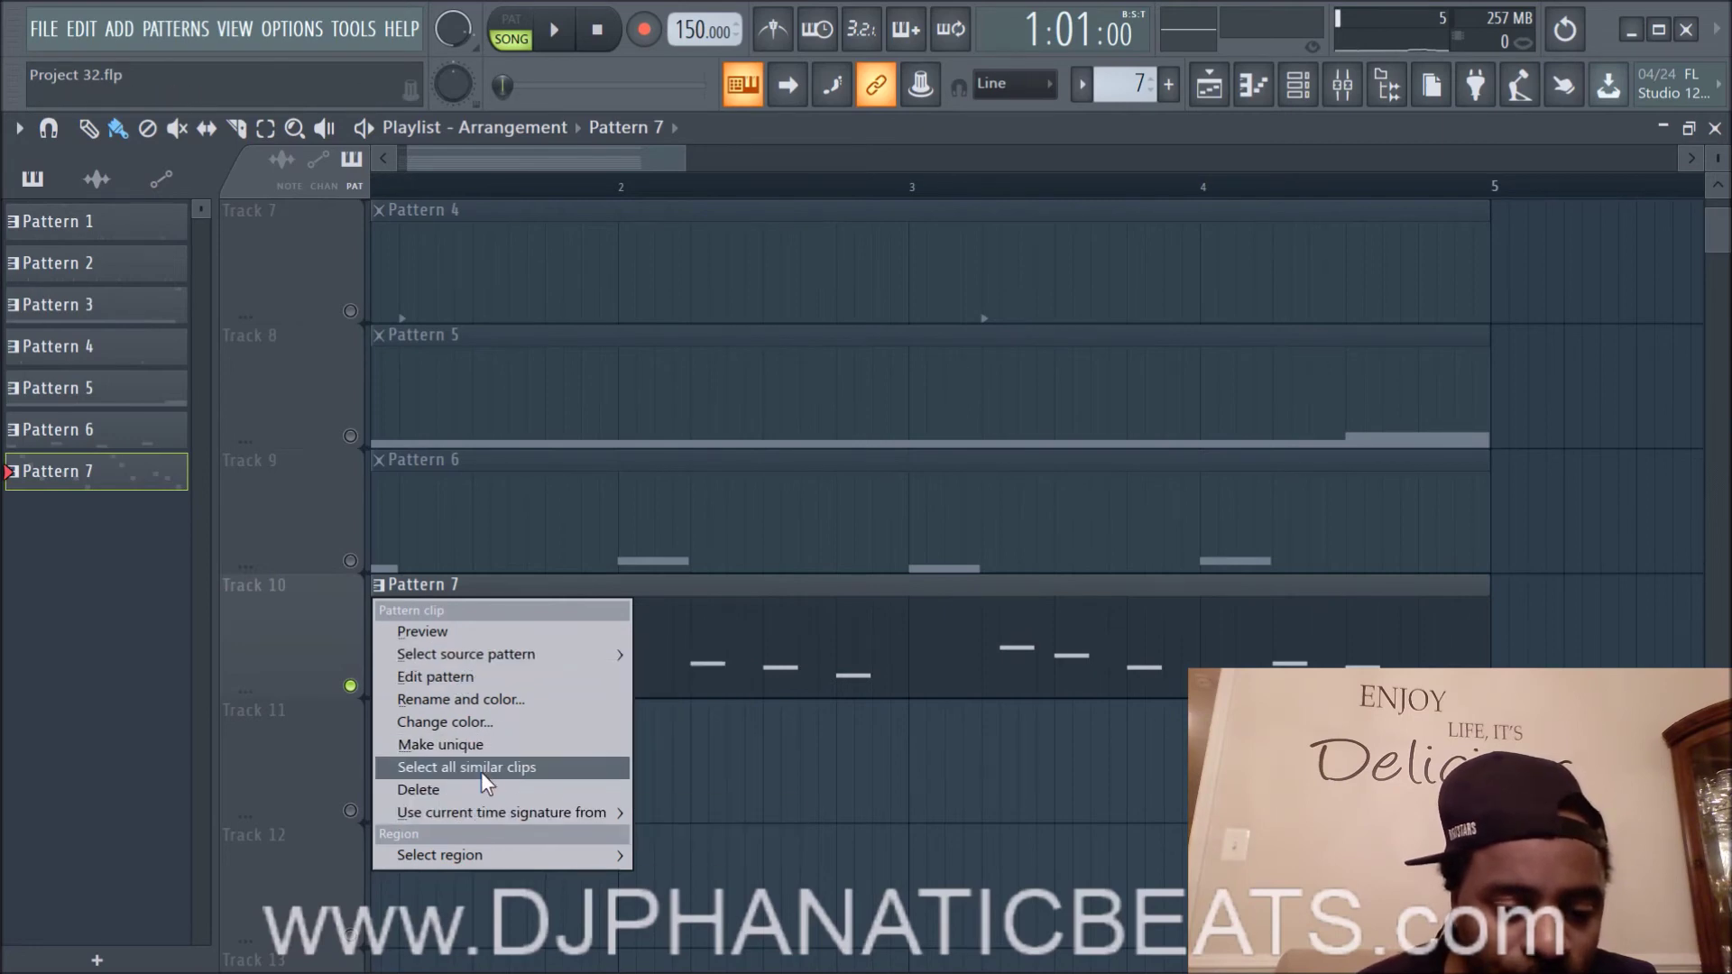
{"action": "left_click", "coordinate": [701, 759]}
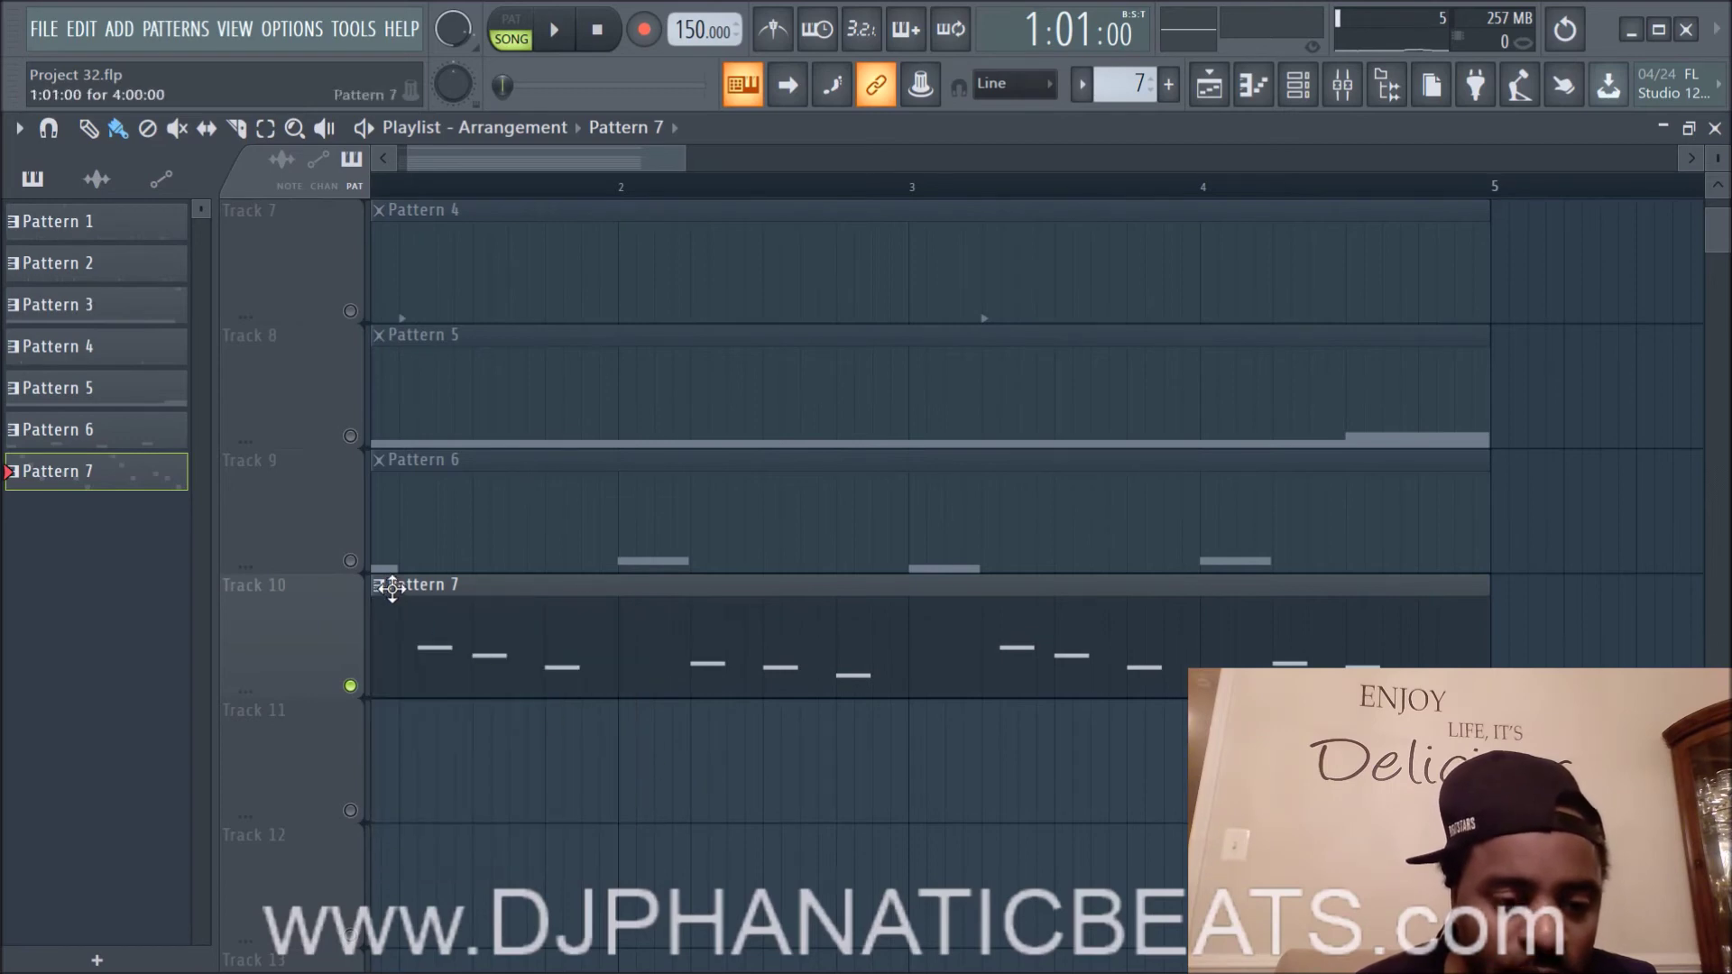
{"action": "right_click", "coordinate": [72, 475]}
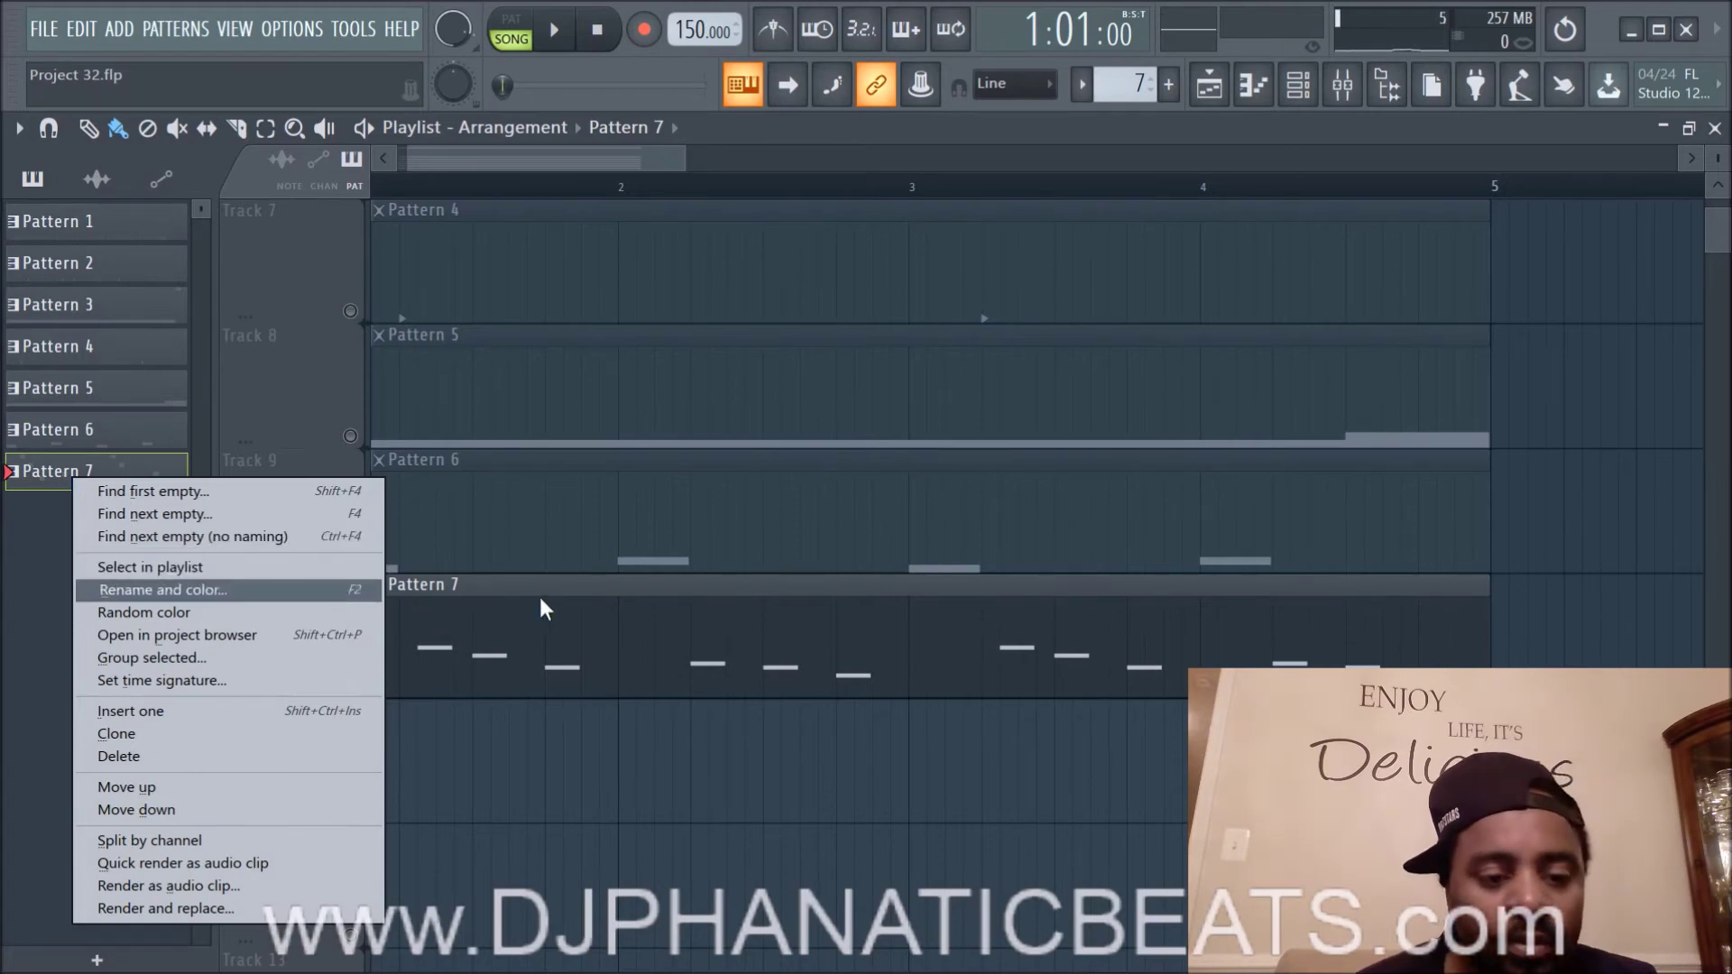
{"action": "left_click", "coordinate": [574, 583]}
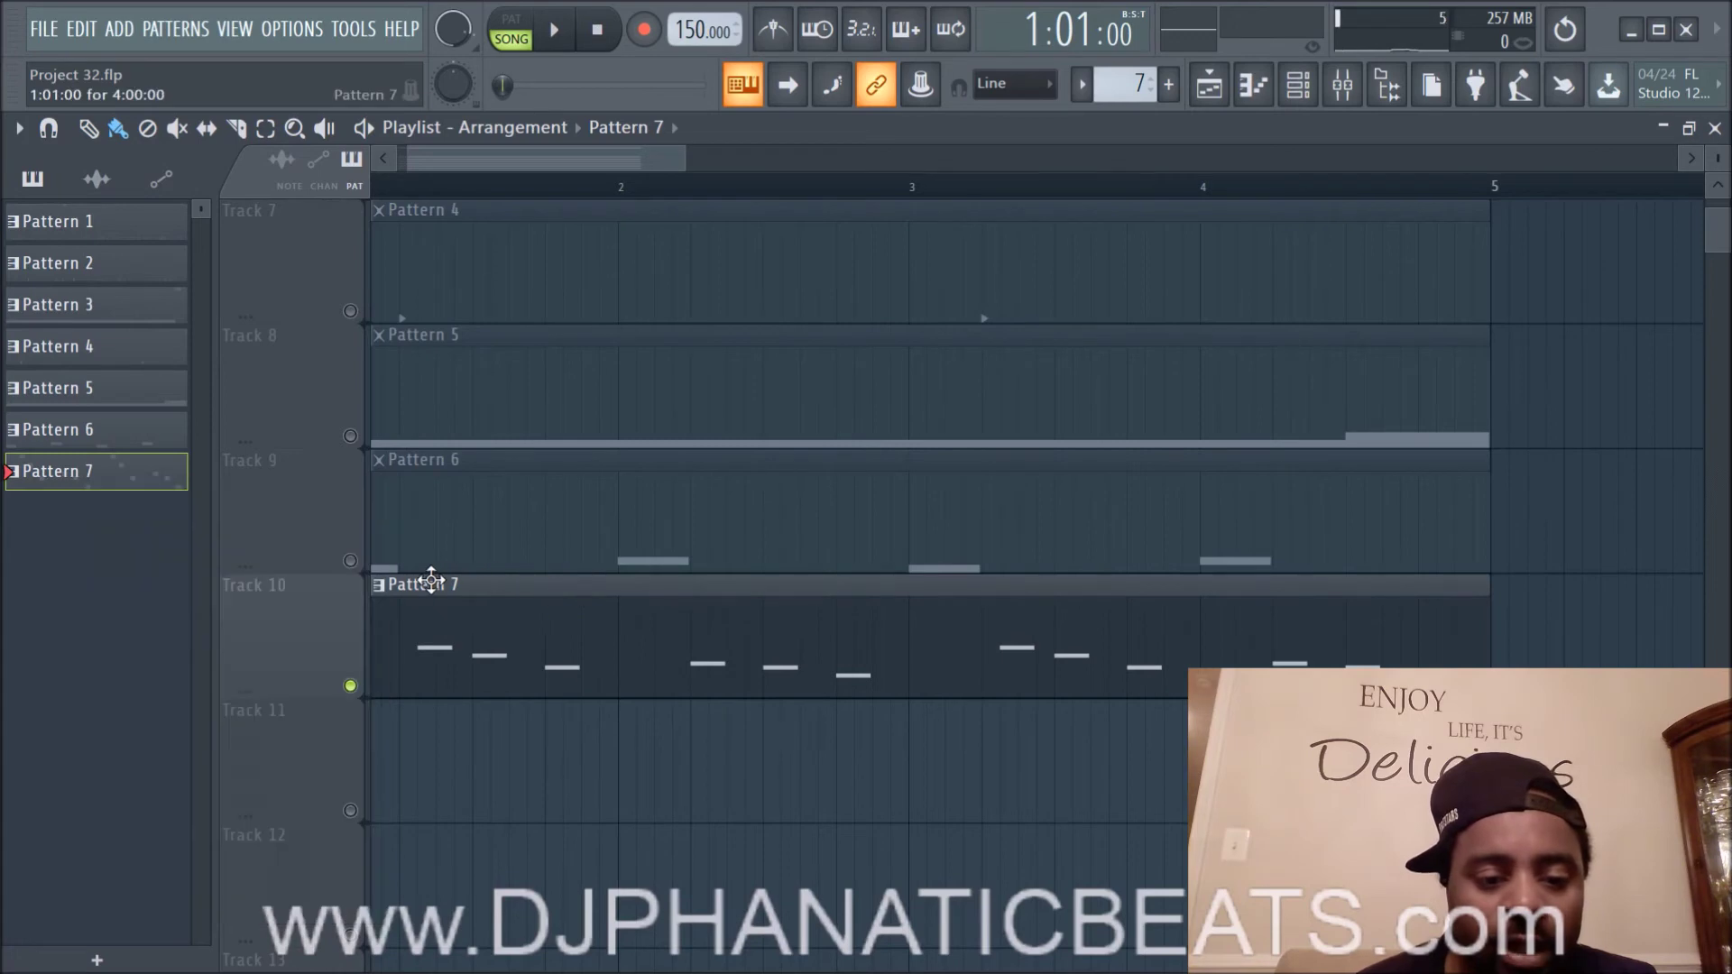
{"action": "right_click", "coordinate": [383, 584]}
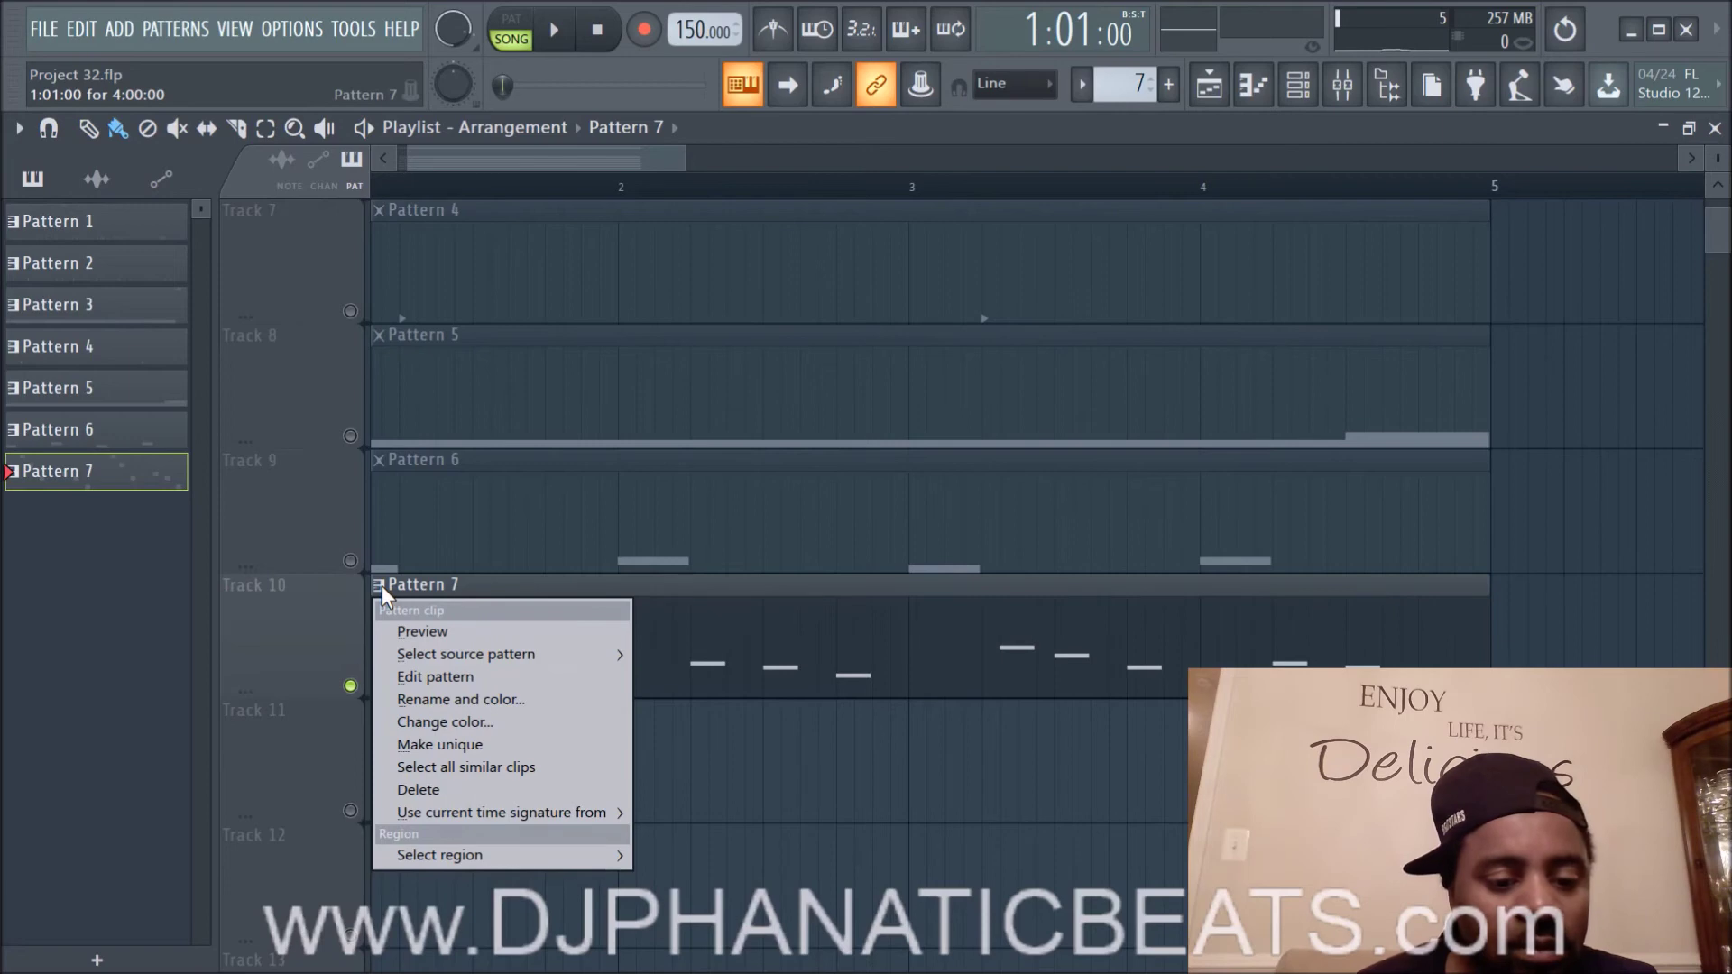
Step: Render and replace Pattern 7 with a WAV audio clip, and play the rendered result
{"action": "right_click", "coordinate": [106, 479]}
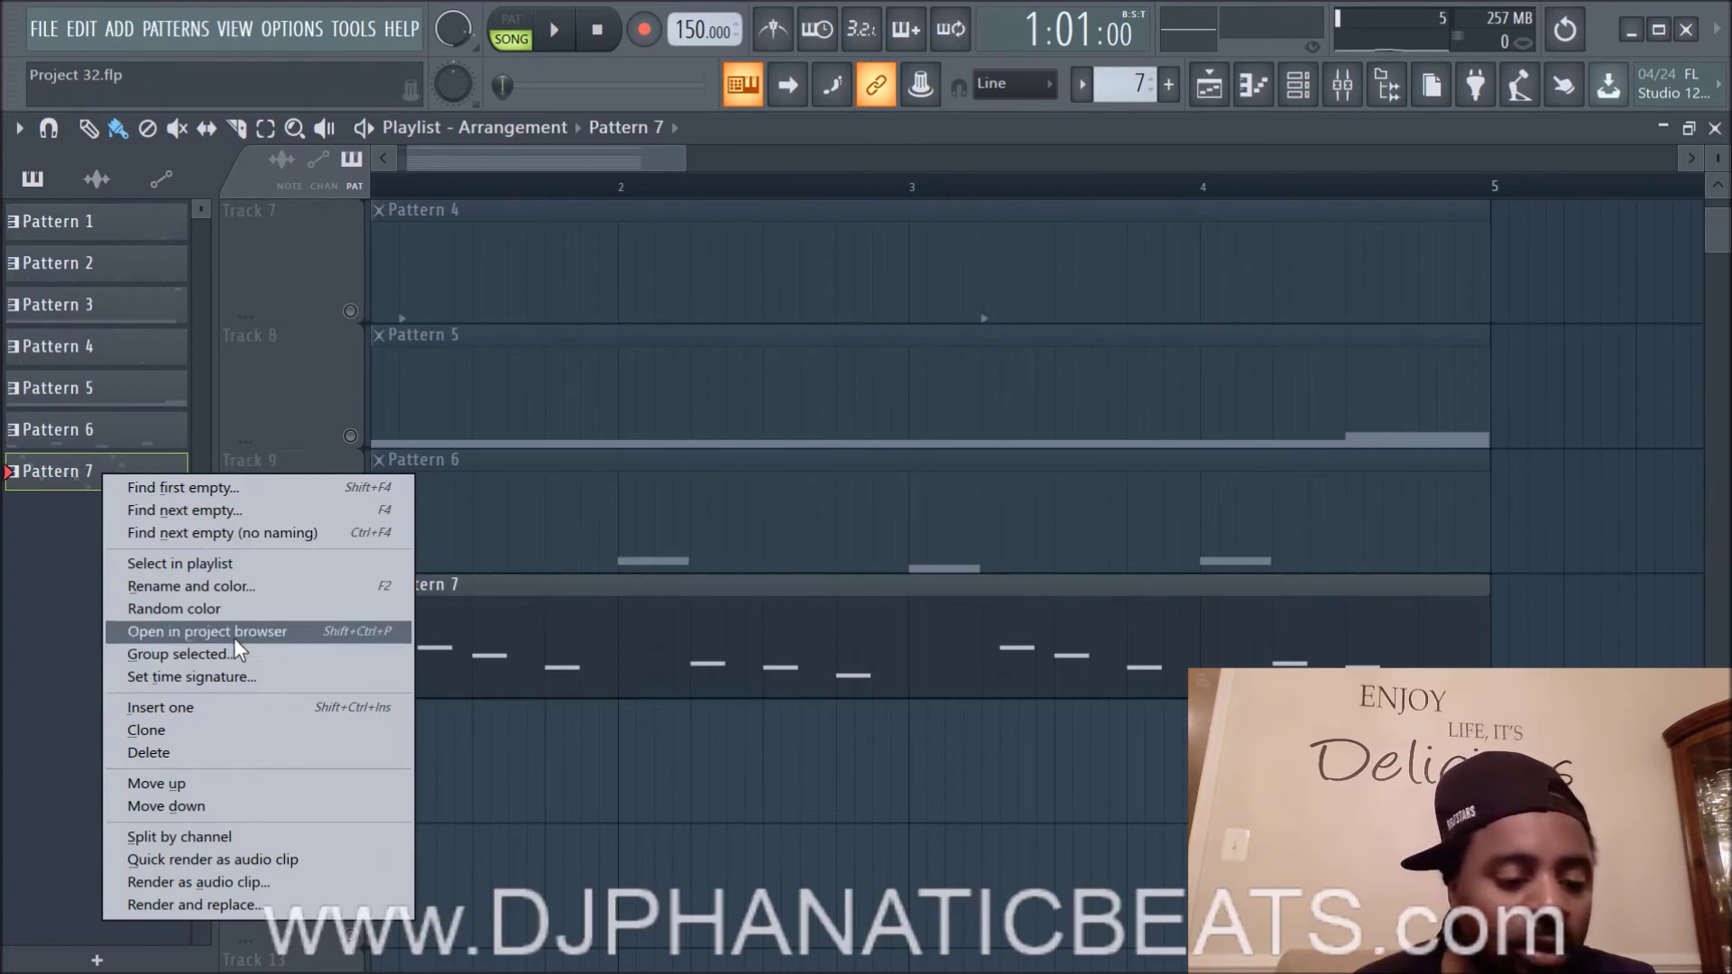
{"action": "left_click", "coordinate": [270, 906]}
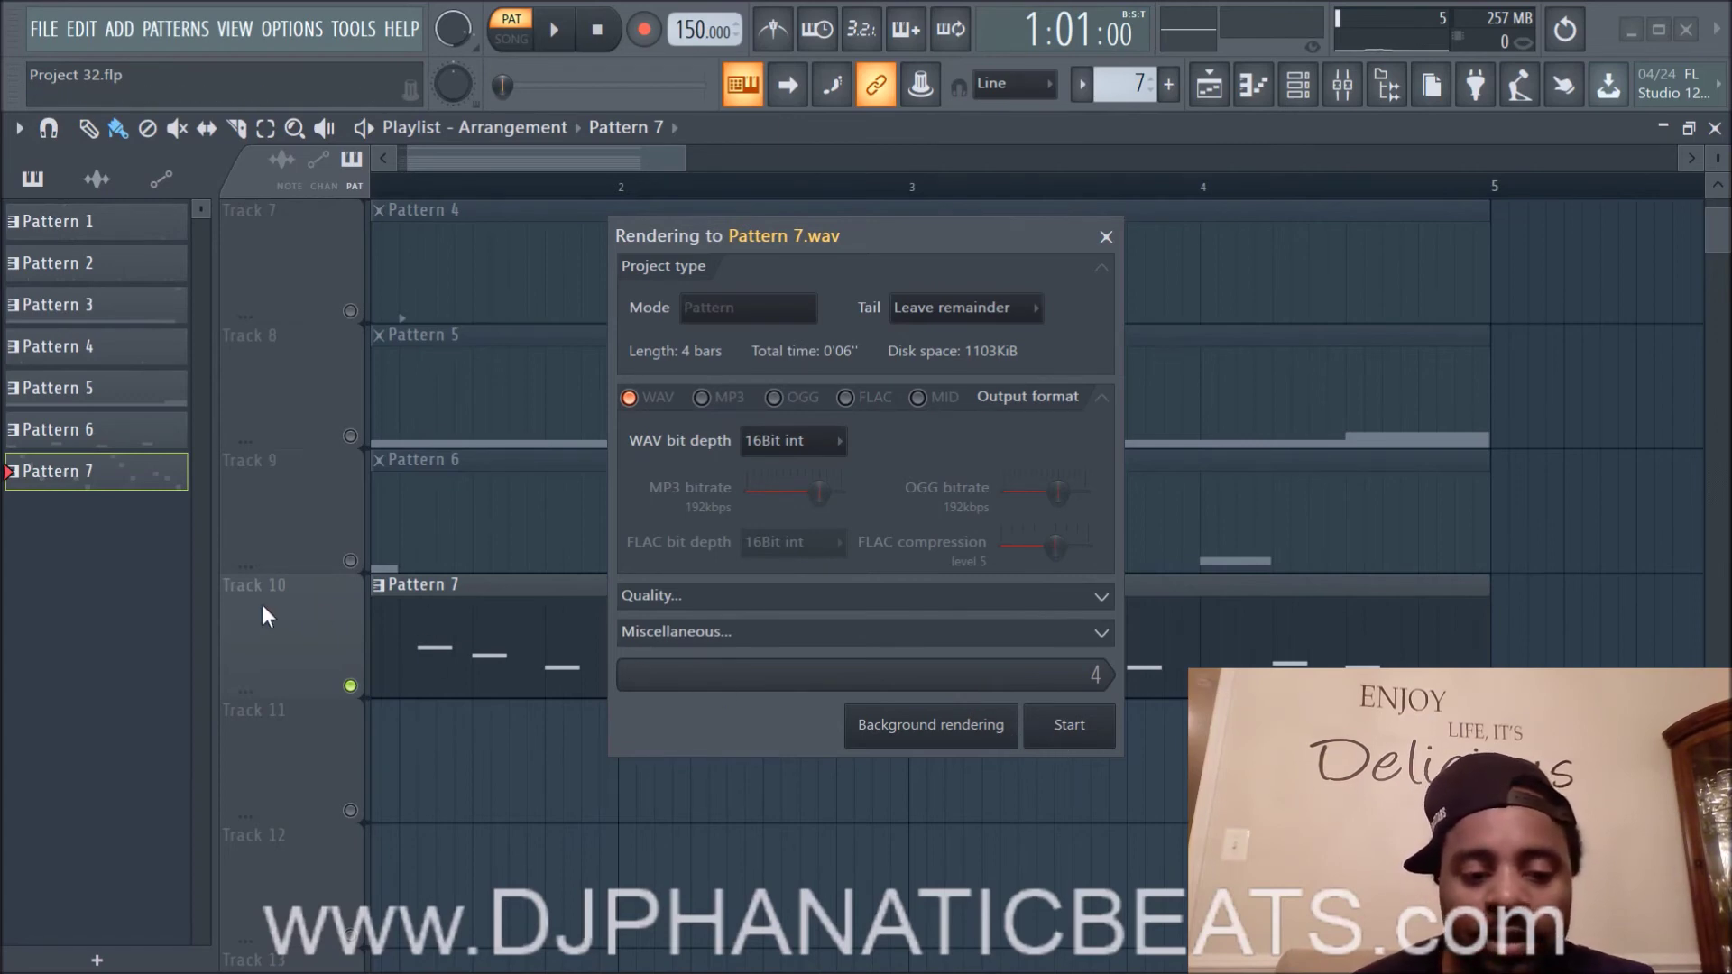
{"action": "left_click", "coordinate": [1069, 724]}
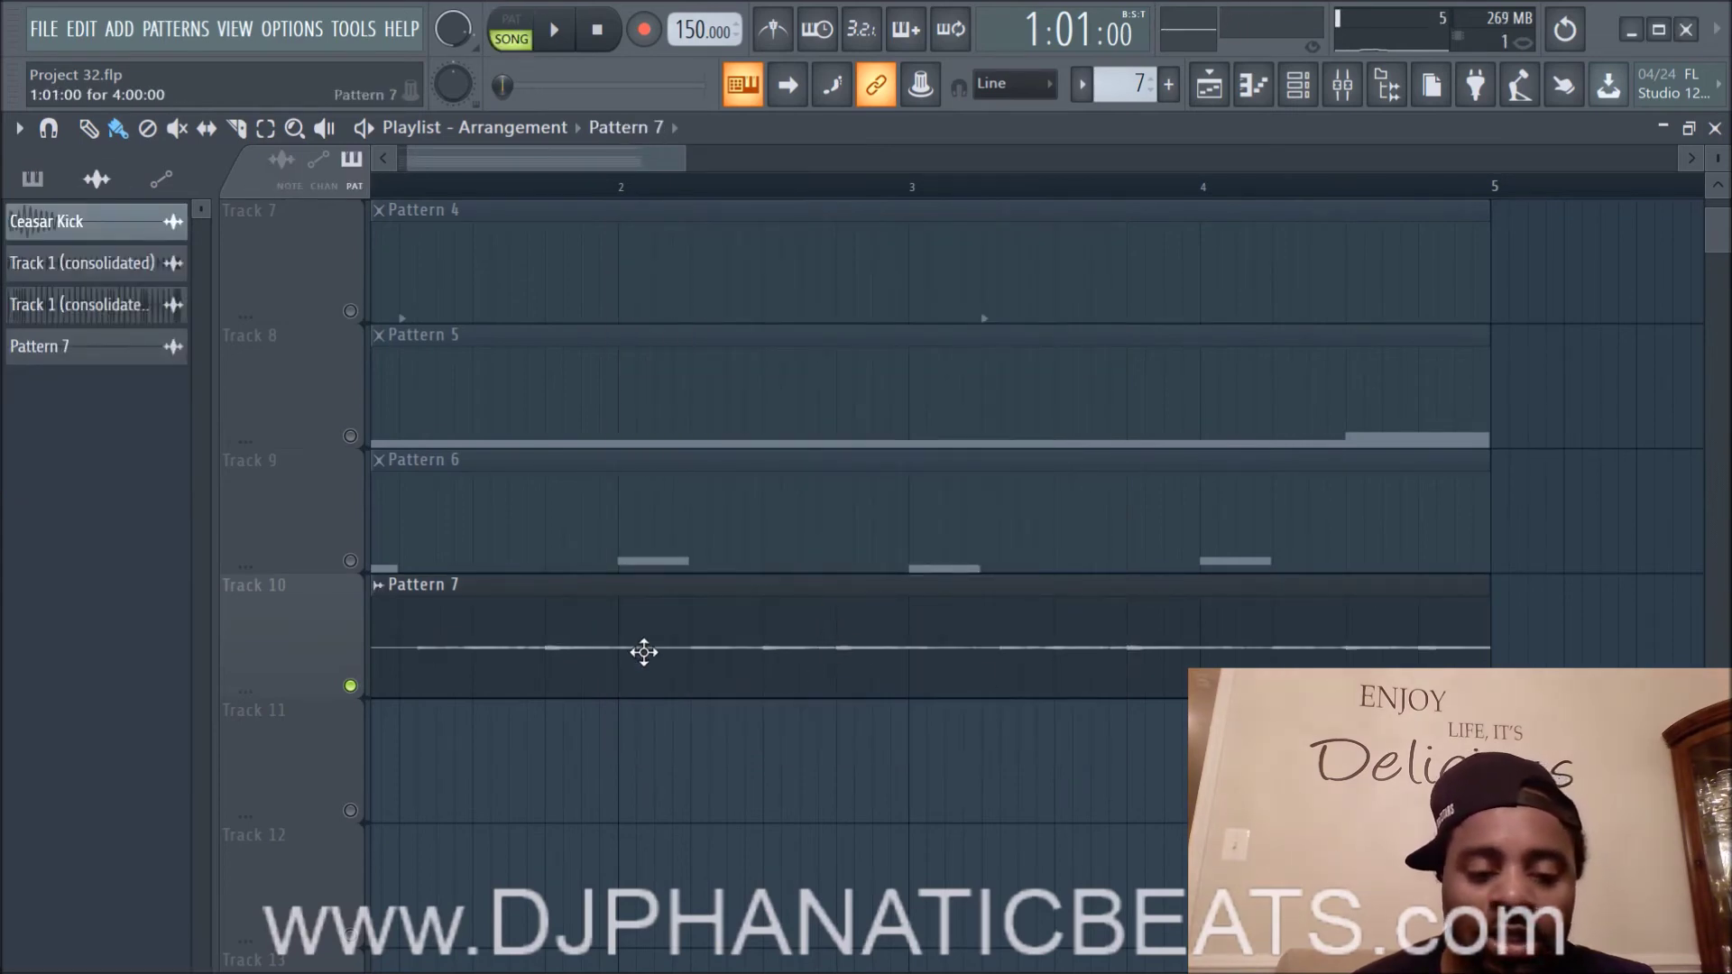
{"action": "left_click", "coordinate": [554, 30]}
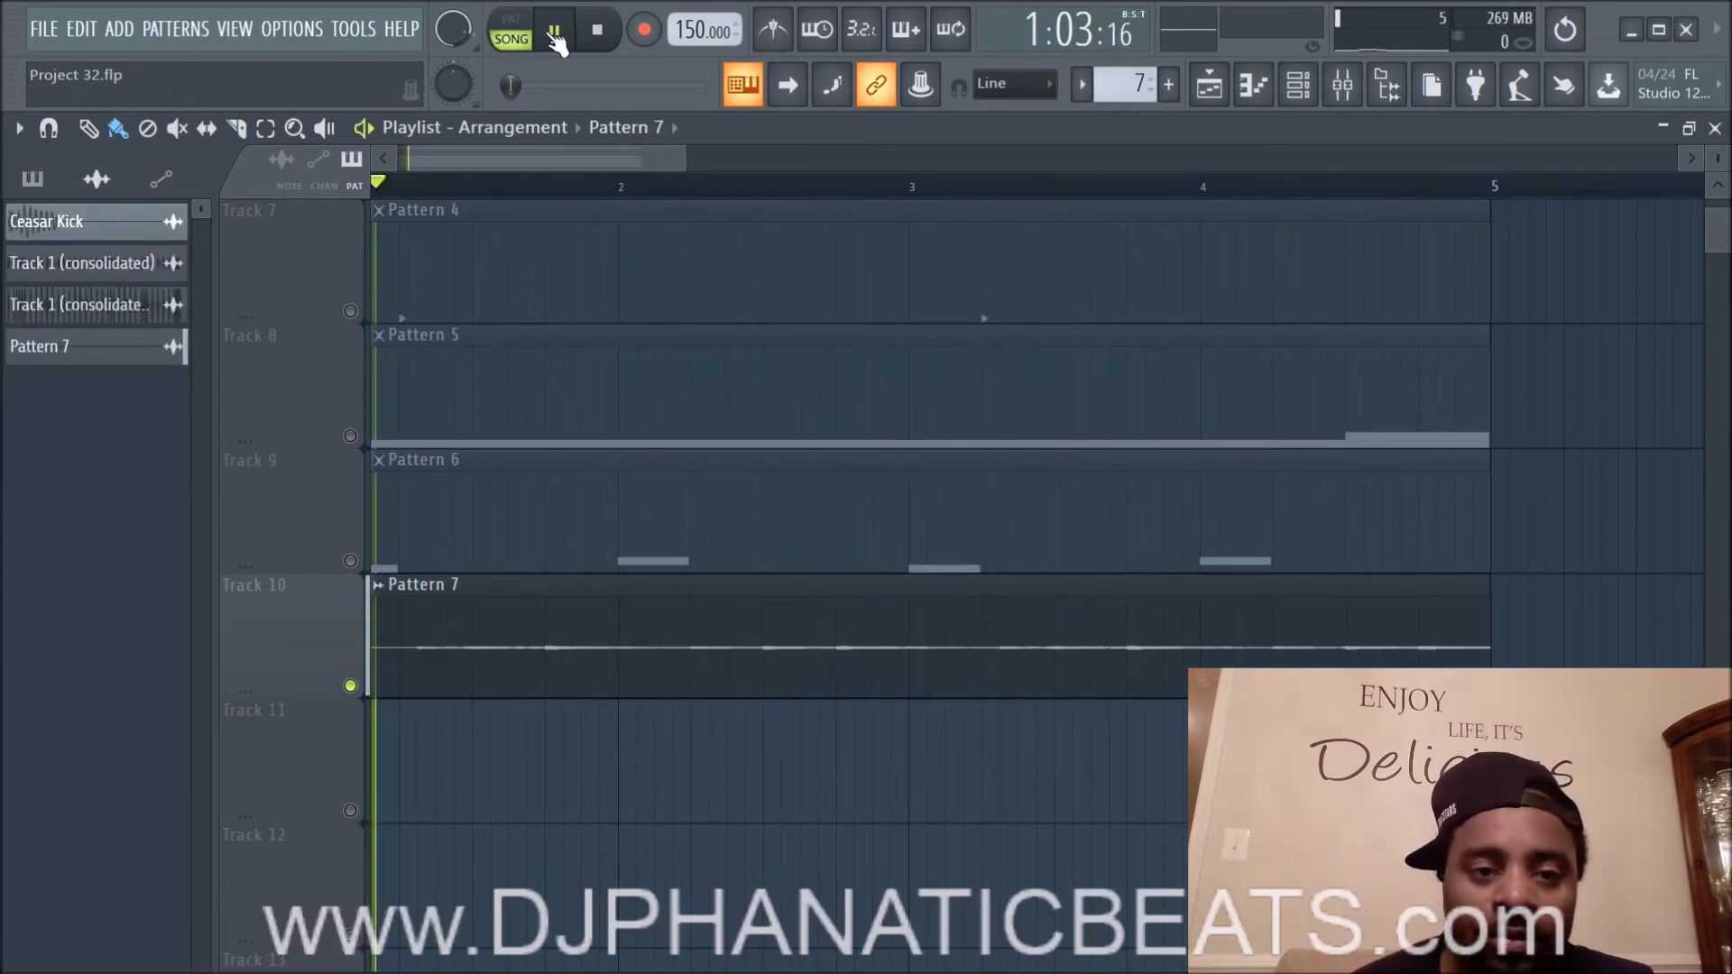
{"action": "left_click", "coordinate": [598, 30]}
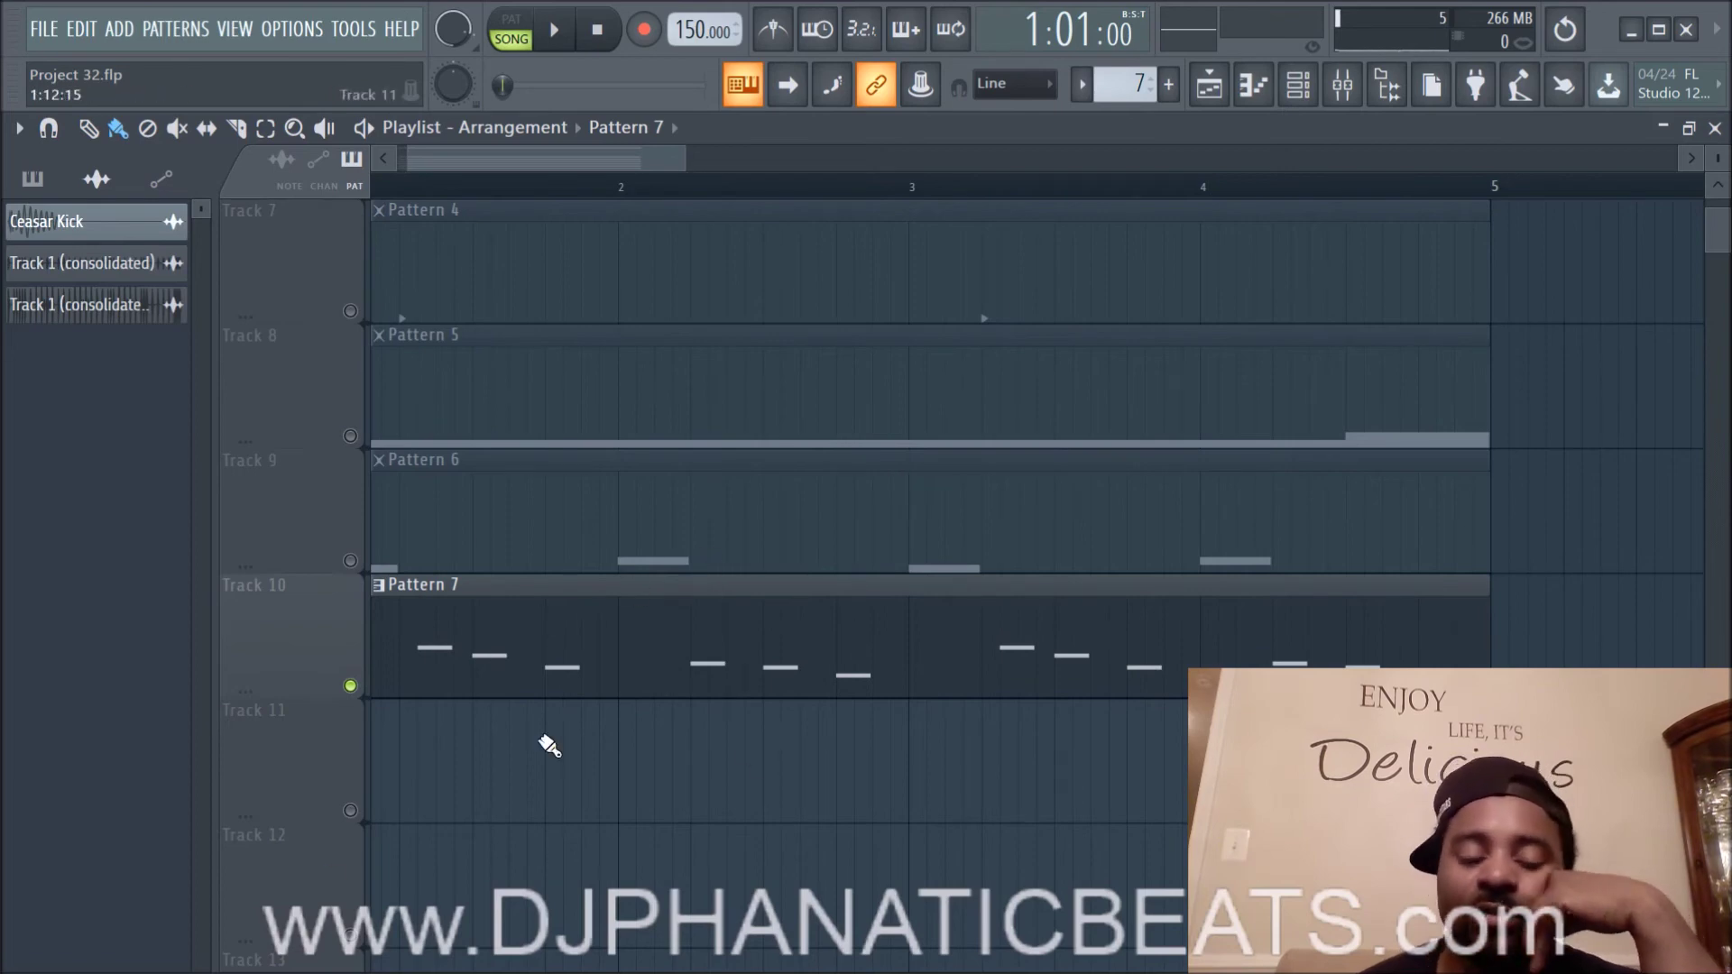
Step: Unmute Tracks 1 to 4 in the playlist
{"action": "scroll", "coordinate": [568, 647], "scroll_direction": "up", "scroll_amount": 6}
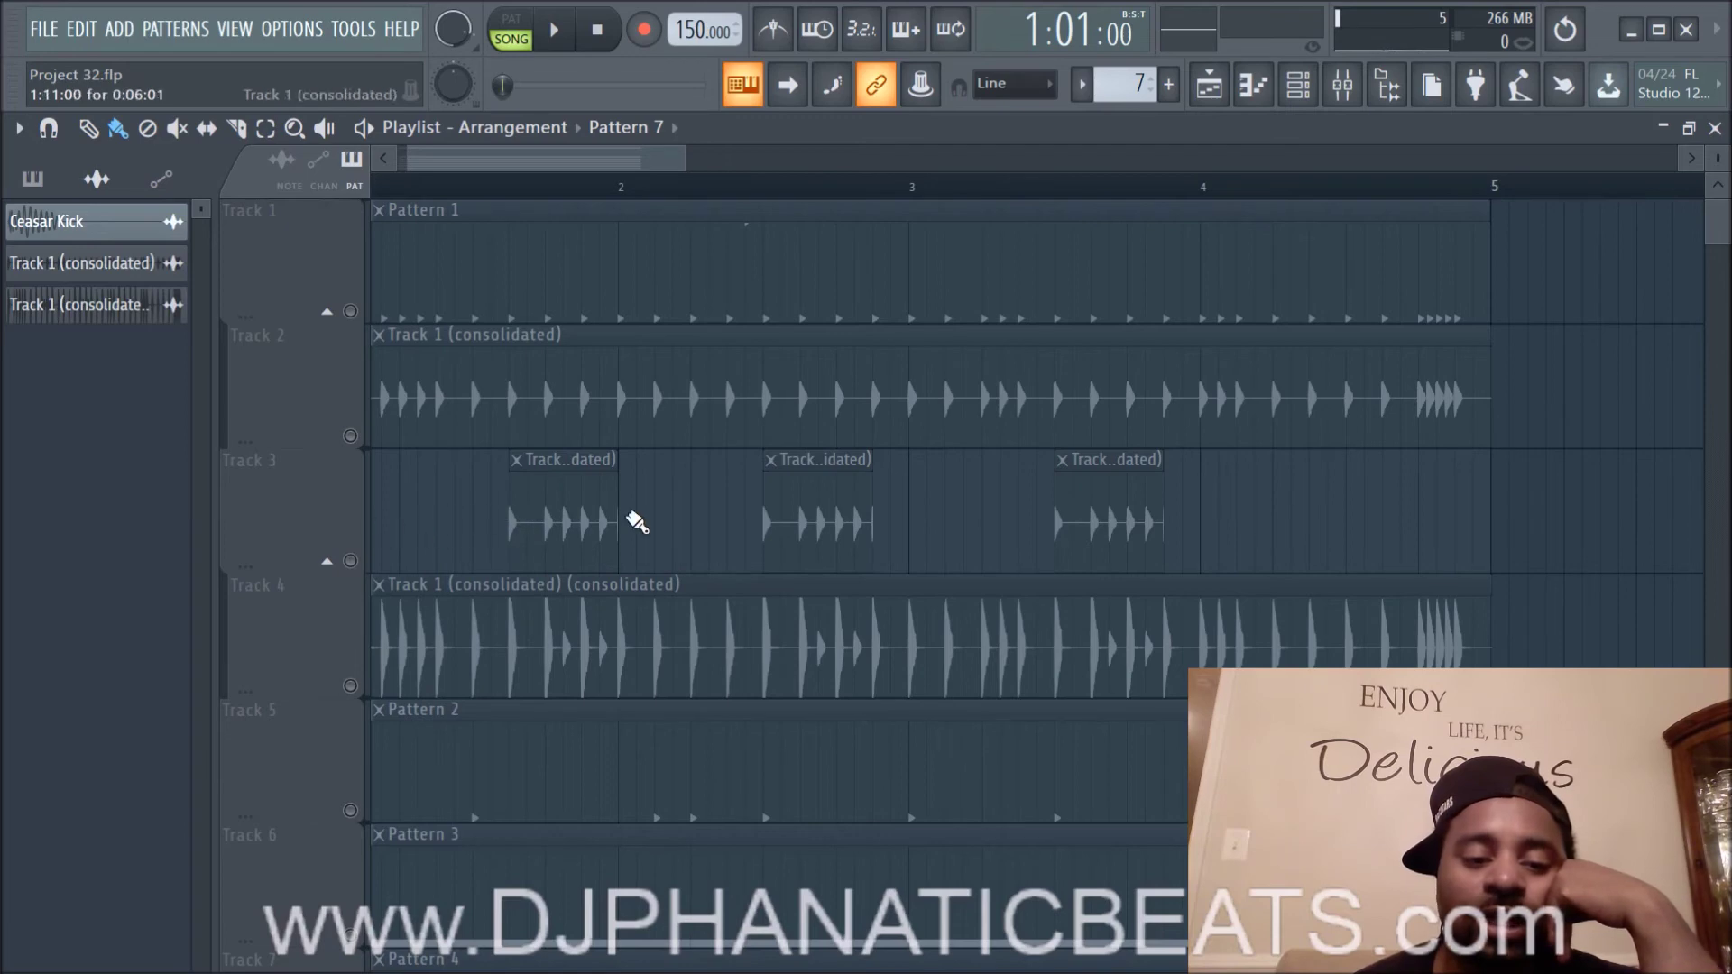
{"action": "left_click", "coordinate": [350, 310]}
{"action": "left_click", "coordinate": [350, 436]}
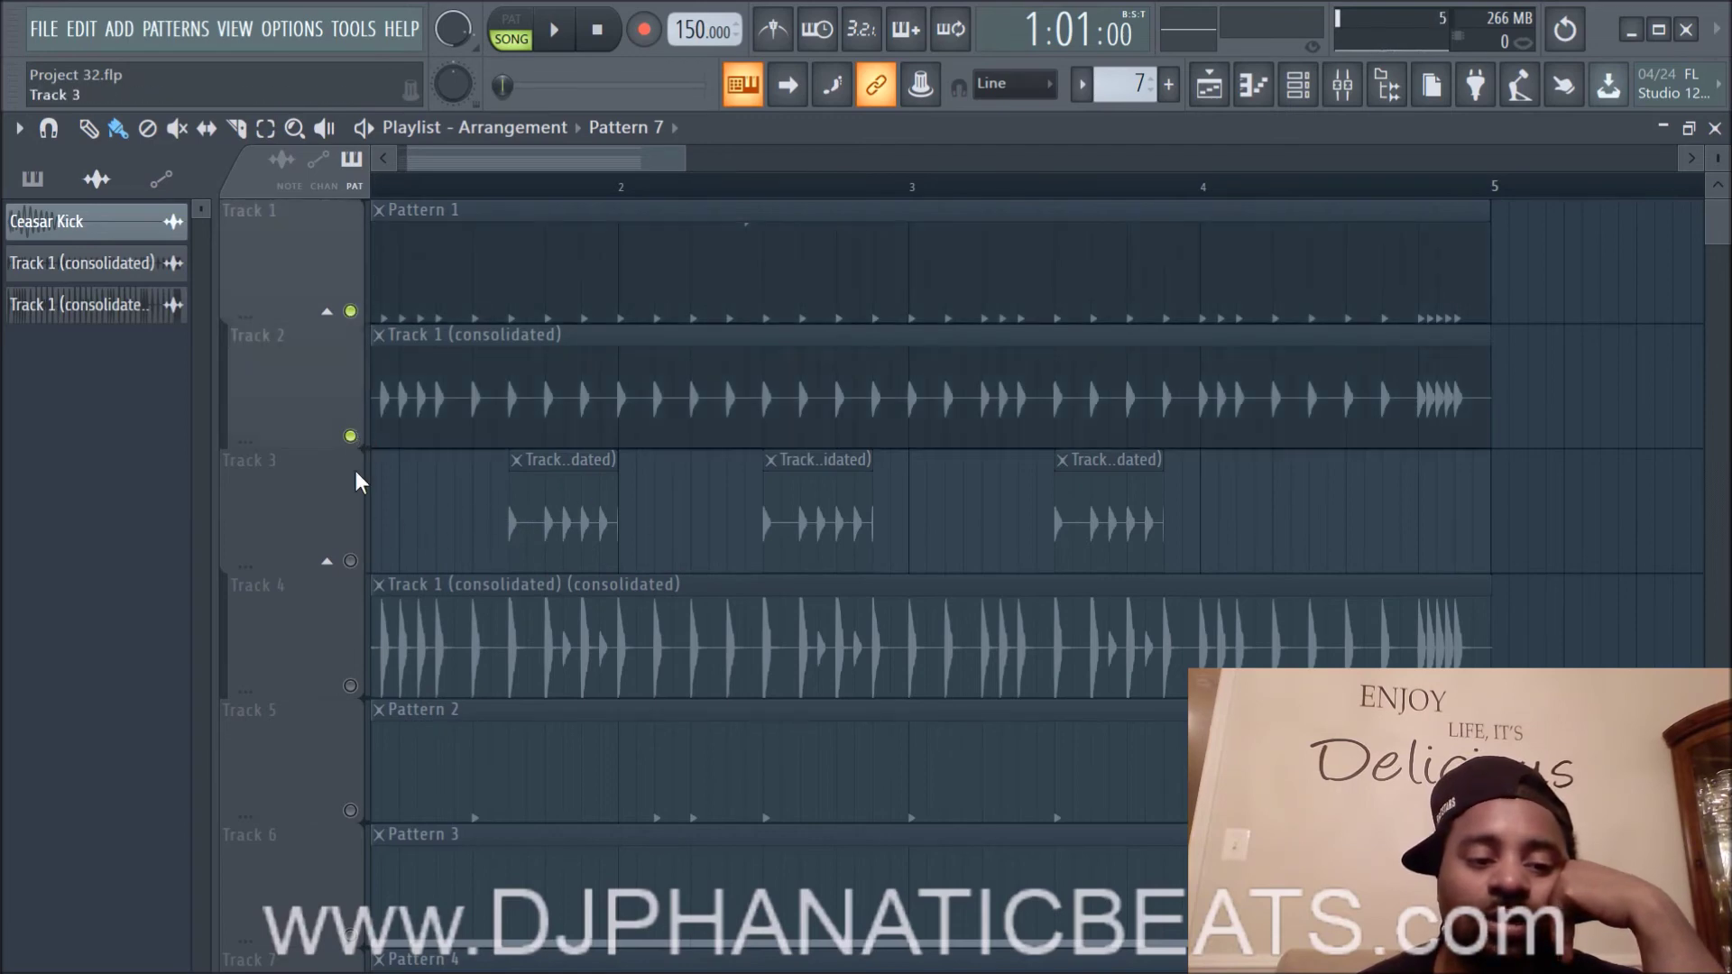
{"action": "left_click", "coordinate": [351, 561]}
{"action": "left_click", "coordinate": [351, 685]}
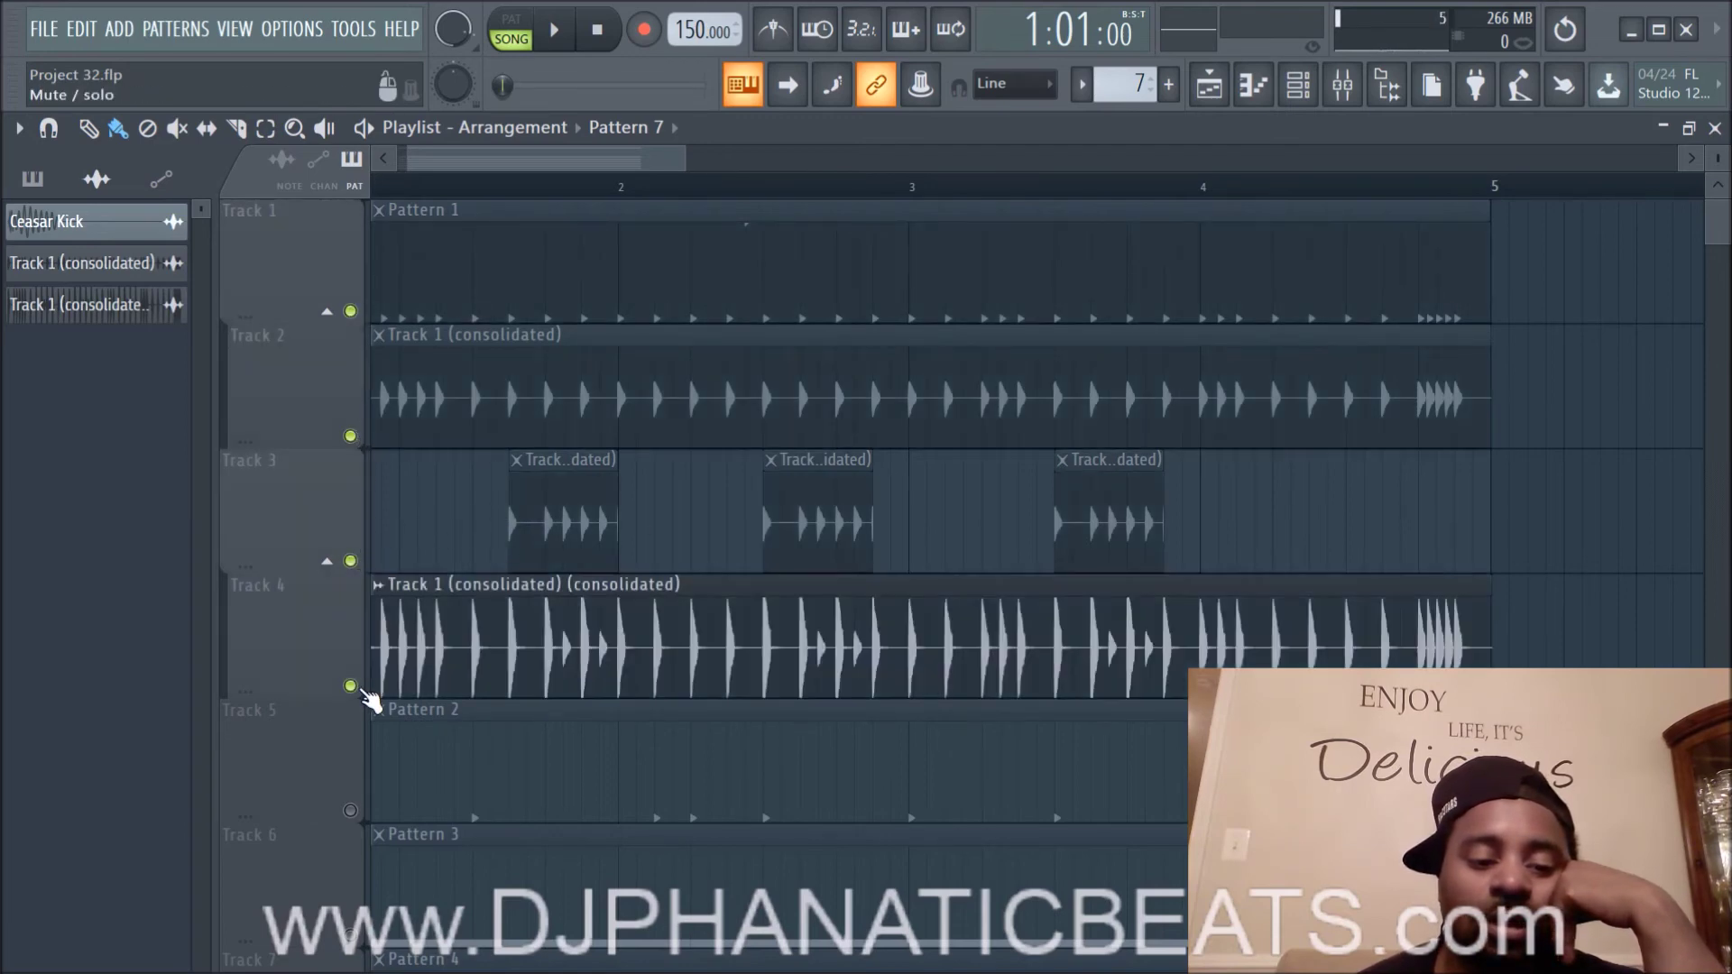
Step: Unmute Tracks 5 to 9 so that all the pattern tracks are active together with Track 10
{"action": "scroll", "coordinate": [368, 696], "scroll_direction": "down", "scroll_amount": 1}
{"action": "left_click", "coordinate": [350, 694]}
{"action": "scroll", "coordinate": [348, 699], "scroll_direction": "down", "scroll_amount": 1}
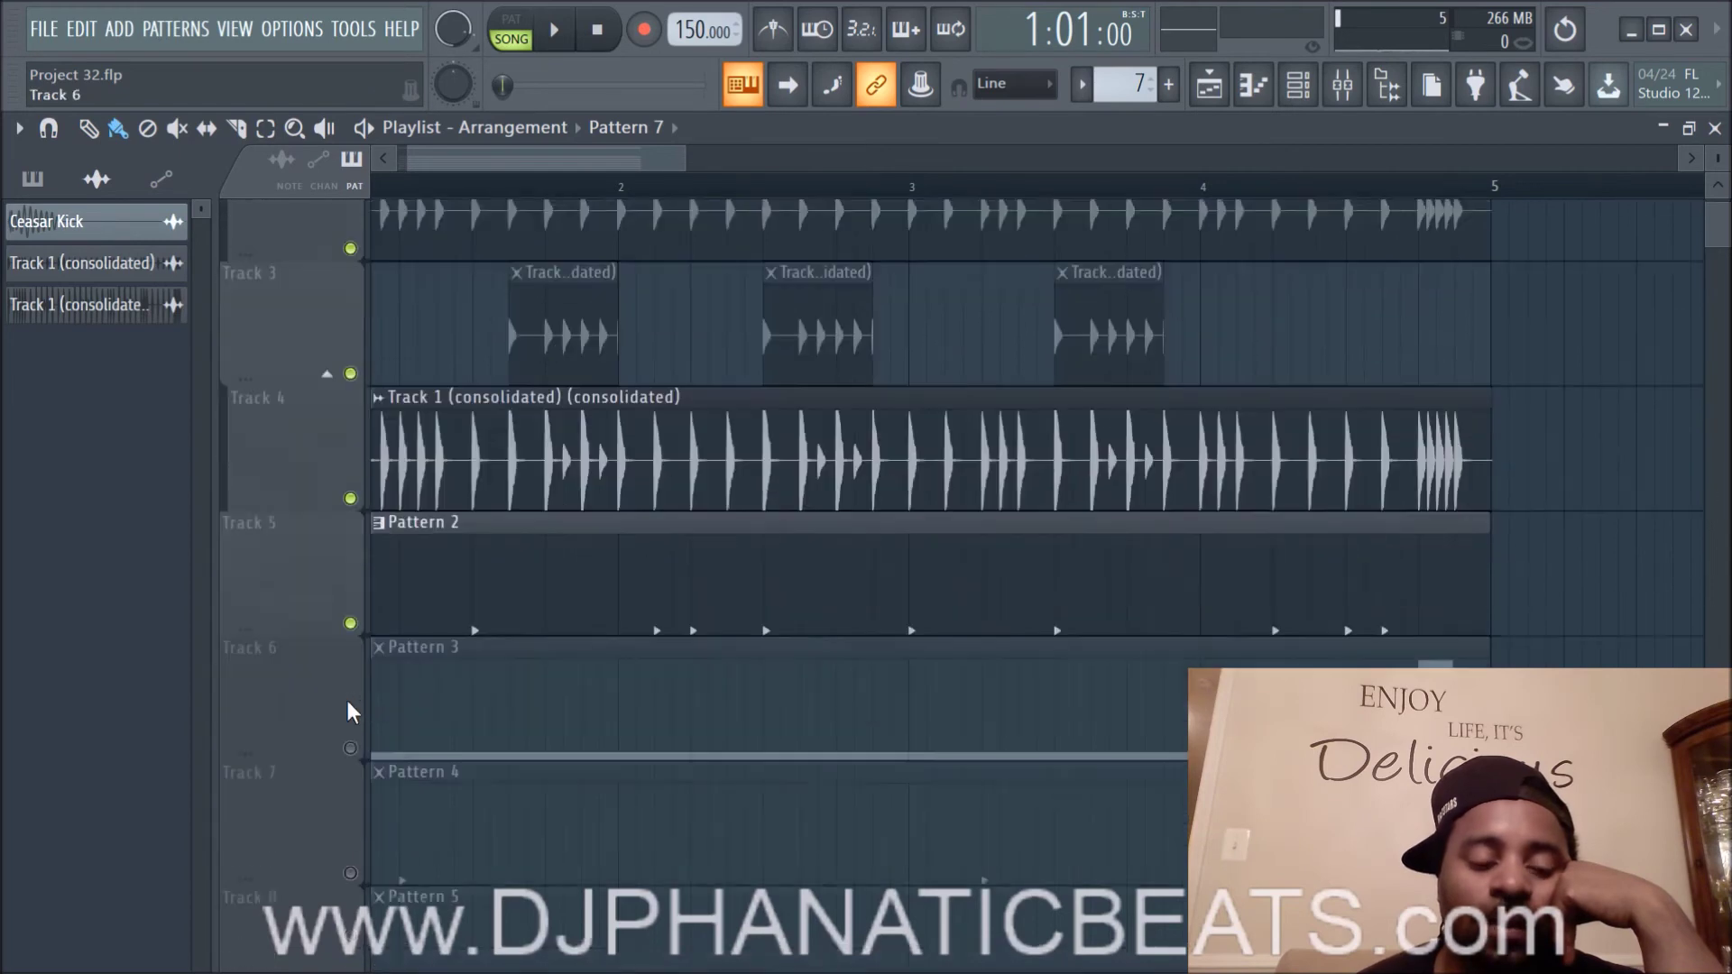
{"action": "left_click", "coordinate": [350, 687]}
{"action": "left_click", "coordinate": [350, 811]}
{"action": "scroll", "coordinate": [355, 823], "scroll_direction": "down", "scroll_amount": 1}
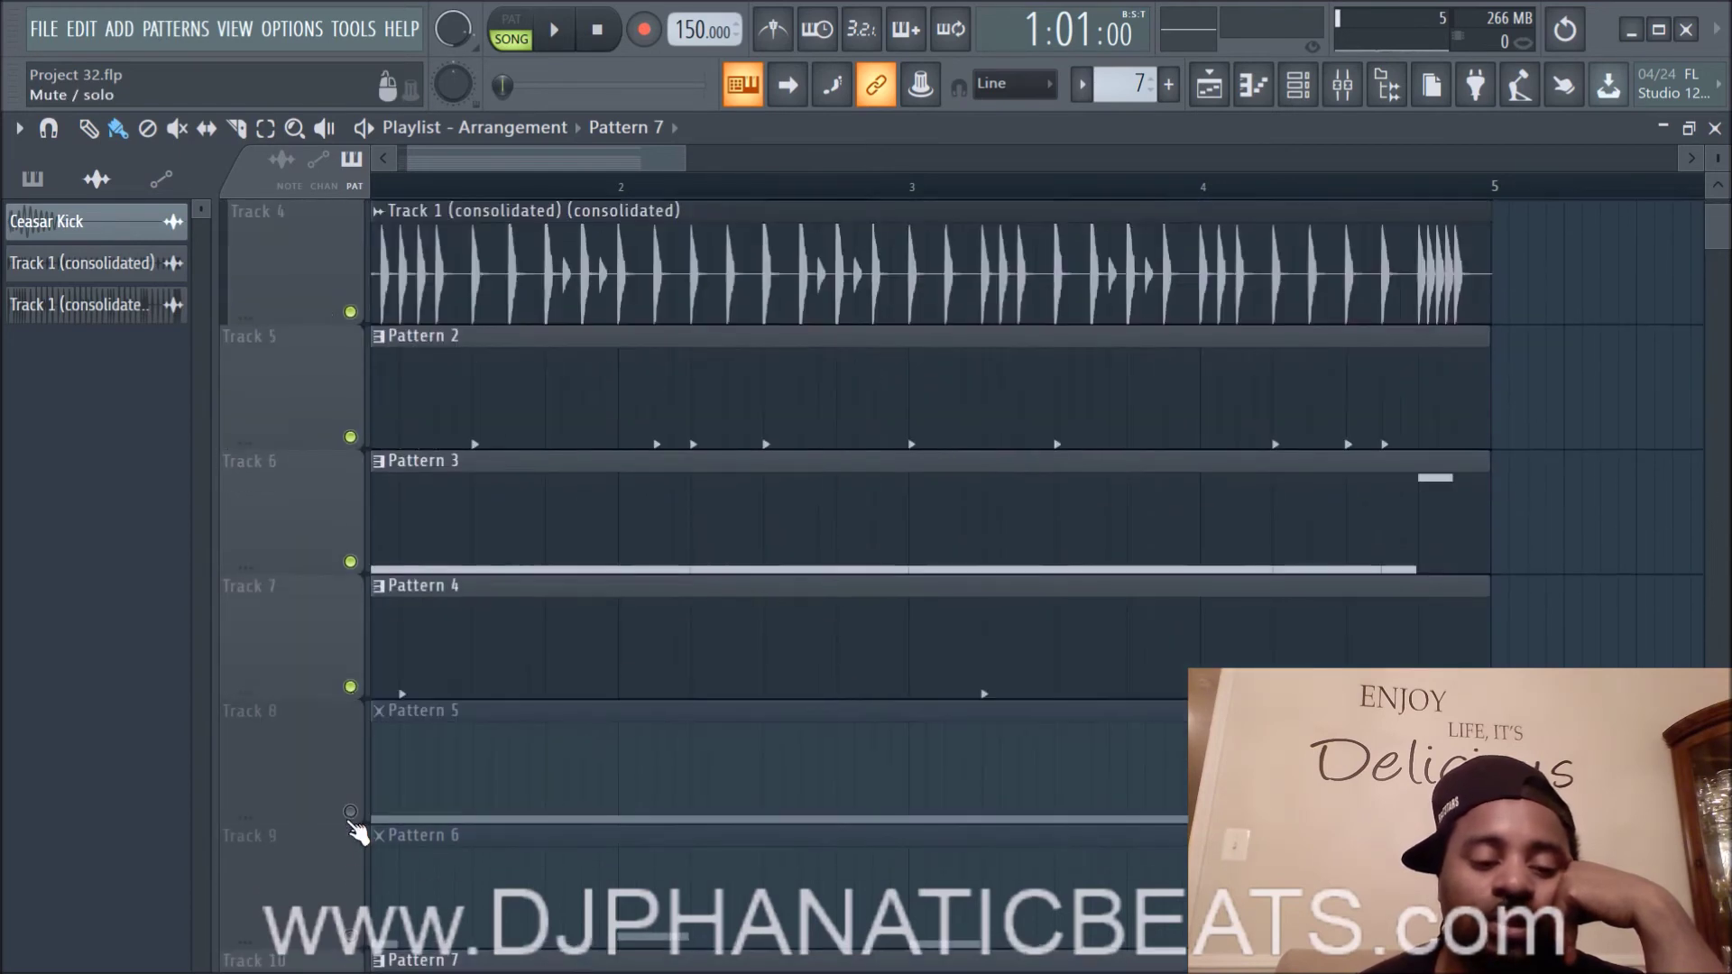
{"action": "left_click", "coordinate": [350, 811]}
{"action": "scroll", "coordinate": [353, 825], "scroll_direction": "down", "scroll_amount": 2}
{"action": "left_click", "coordinate": [352, 687]}
{"action": "scroll", "coordinate": [480, 514], "scroll_direction": "up", "scroll_amount": 4}
{"action": "scroll", "coordinate": [1326, 481], "scroll_direction": "up", "scroll_amount": 1}
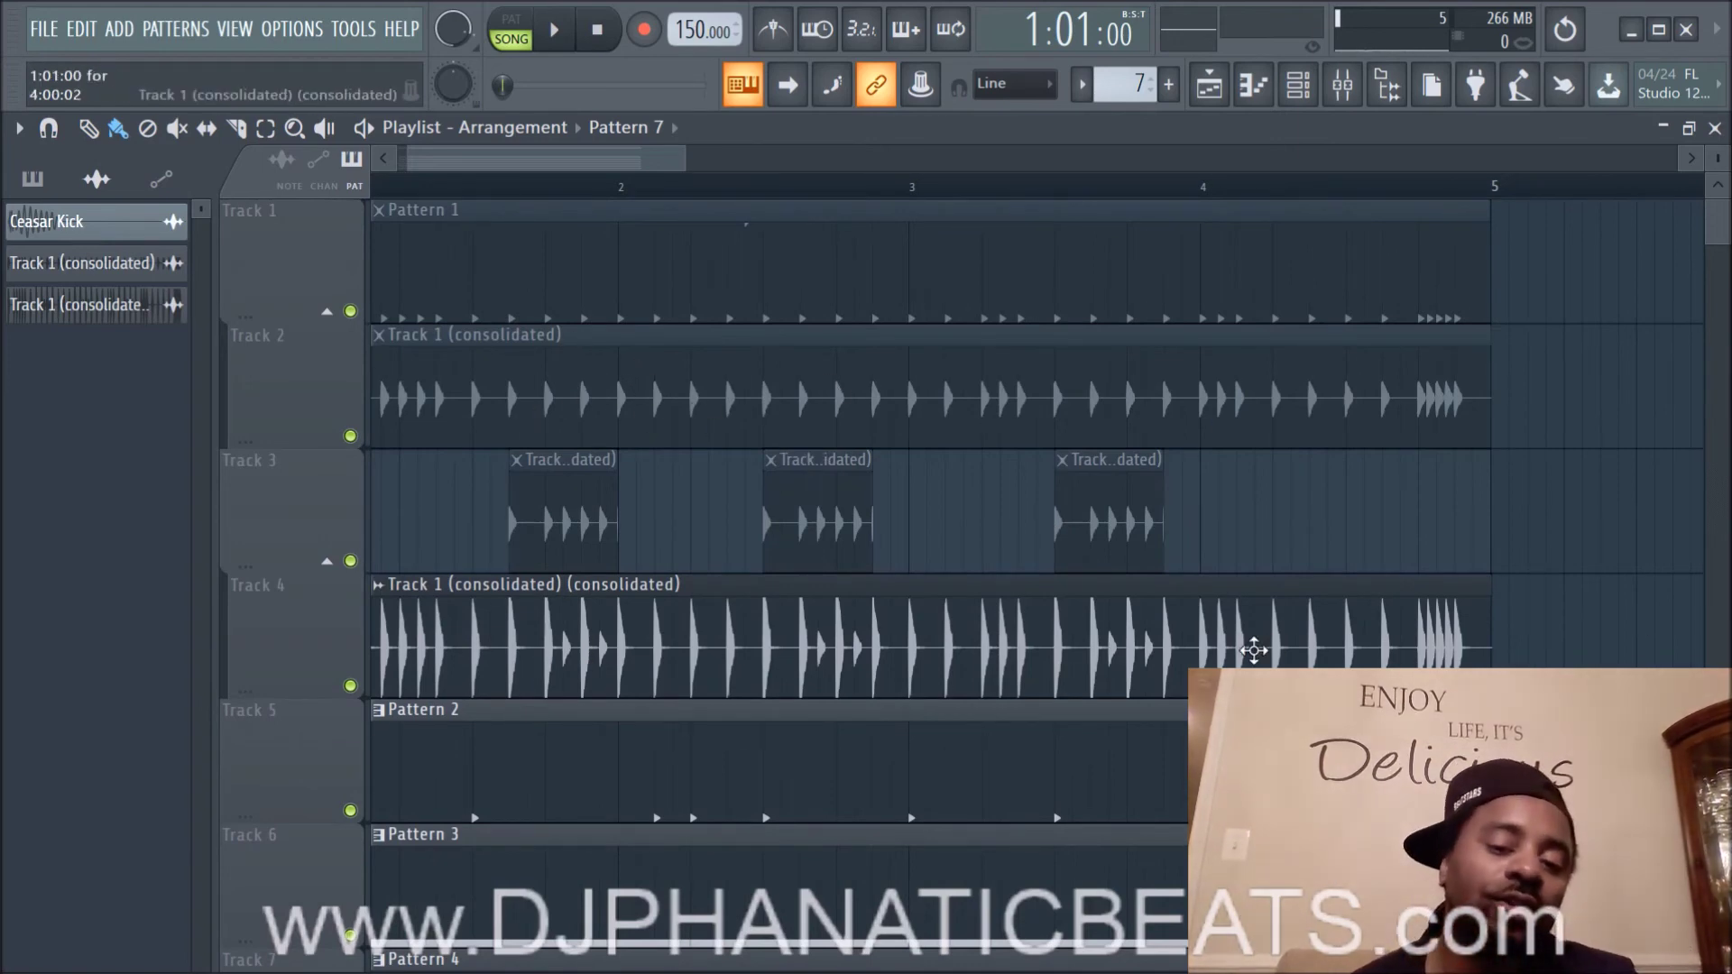
{"action": "scroll", "coordinate": [879, 530], "scroll_direction": "down", "scroll_amount": 6}
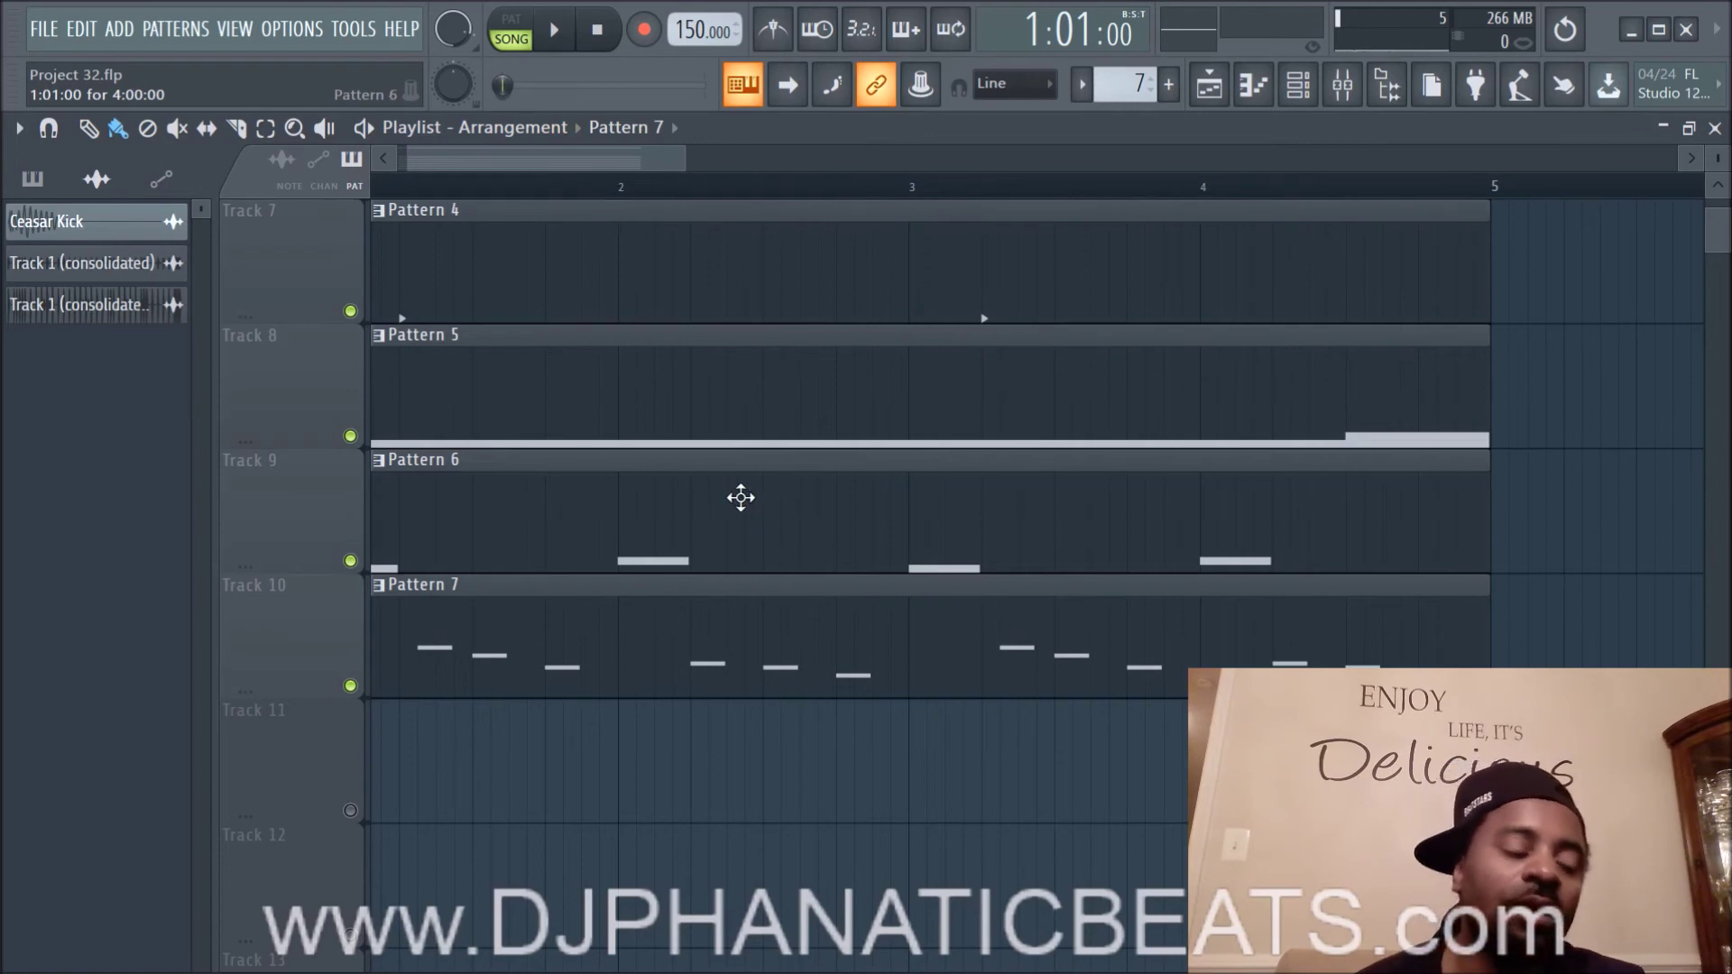
Step: Mute Tracks 3 to 7 in the playlist, keeping Tracks 1 and 2 active
{"action": "scroll", "coordinate": [741, 497], "scroll_direction": "up", "scroll_amount": 3}
{"action": "scroll", "coordinate": [751, 535], "scroll_direction": "up", "scroll_amount": 1}
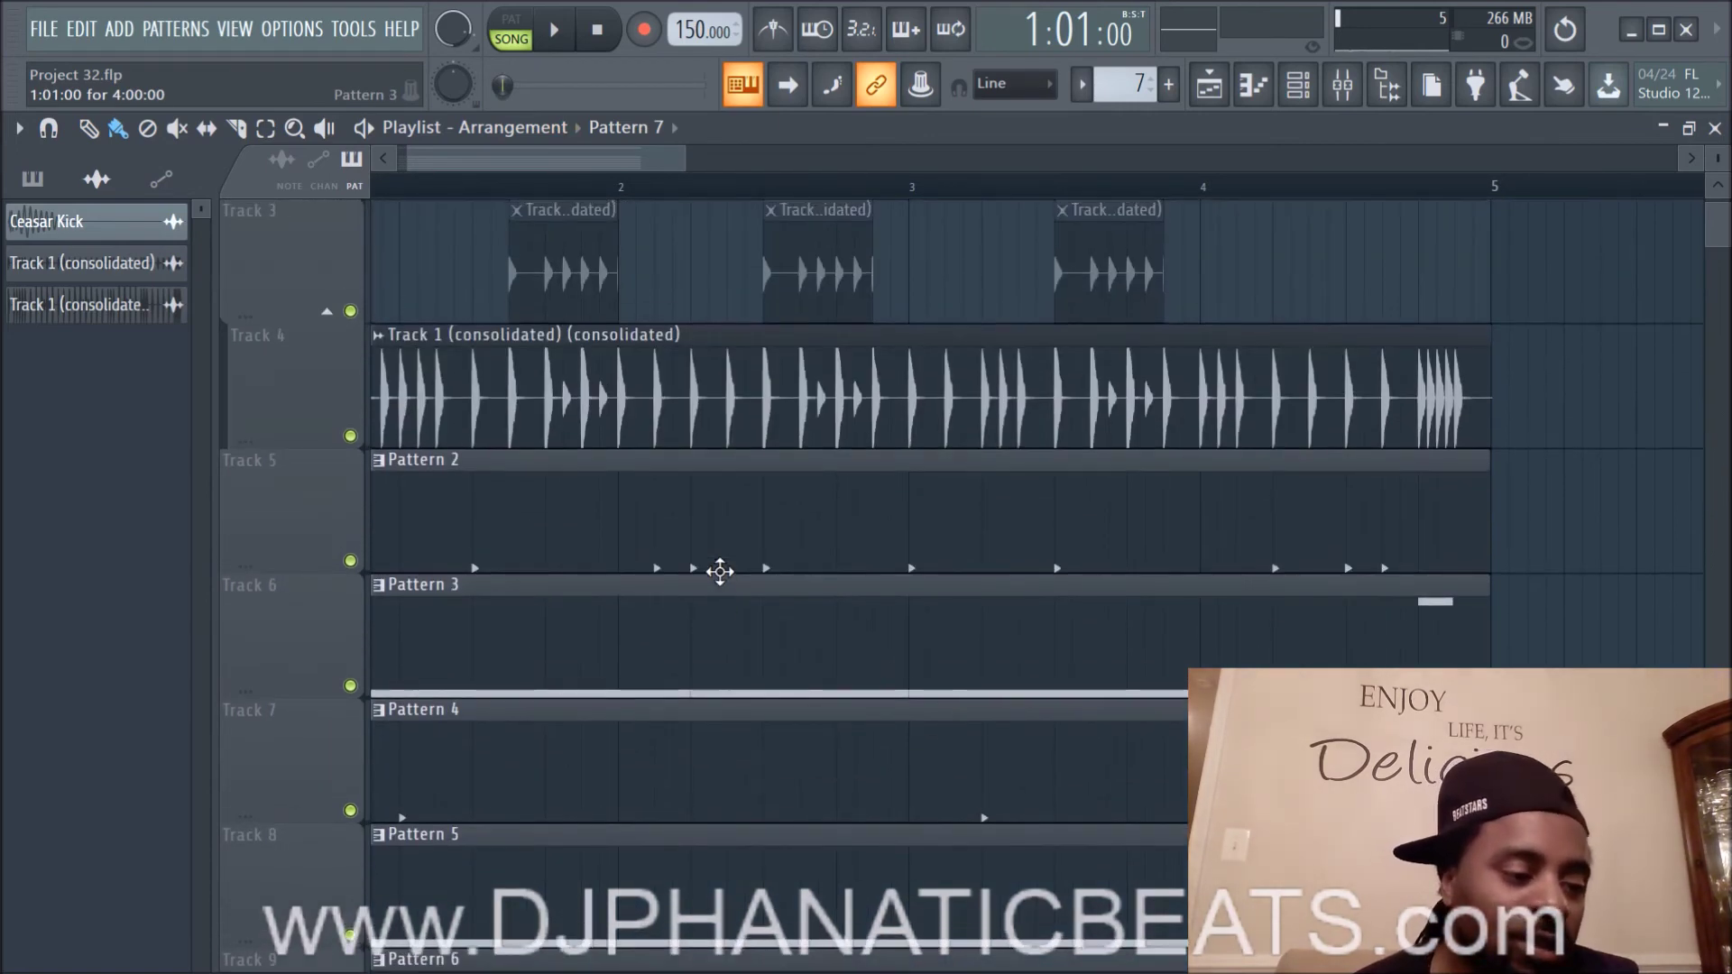
{"action": "scroll", "coordinate": [719, 571], "scroll_direction": "up", "scroll_amount": 2}
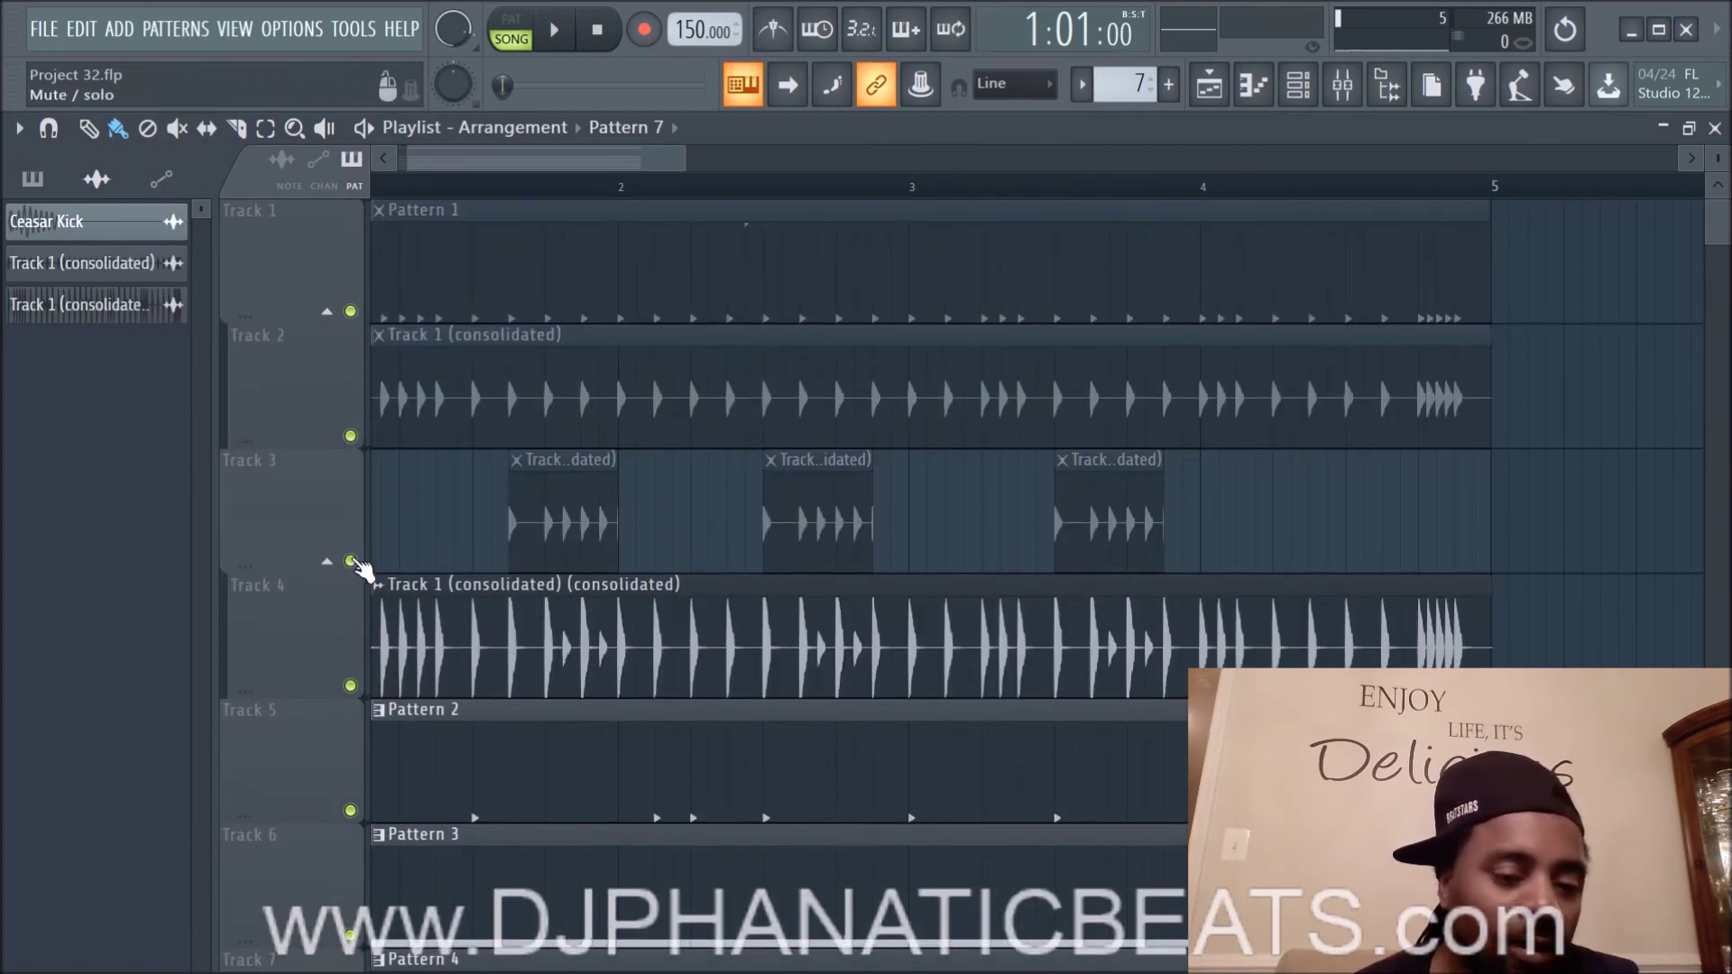
{"action": "left_click", "coordinate": [350, 560]}
{"action": "left_click", "coordinate": [350, 686]}
{"action": "left_click", "coordinate": [350, 810]}
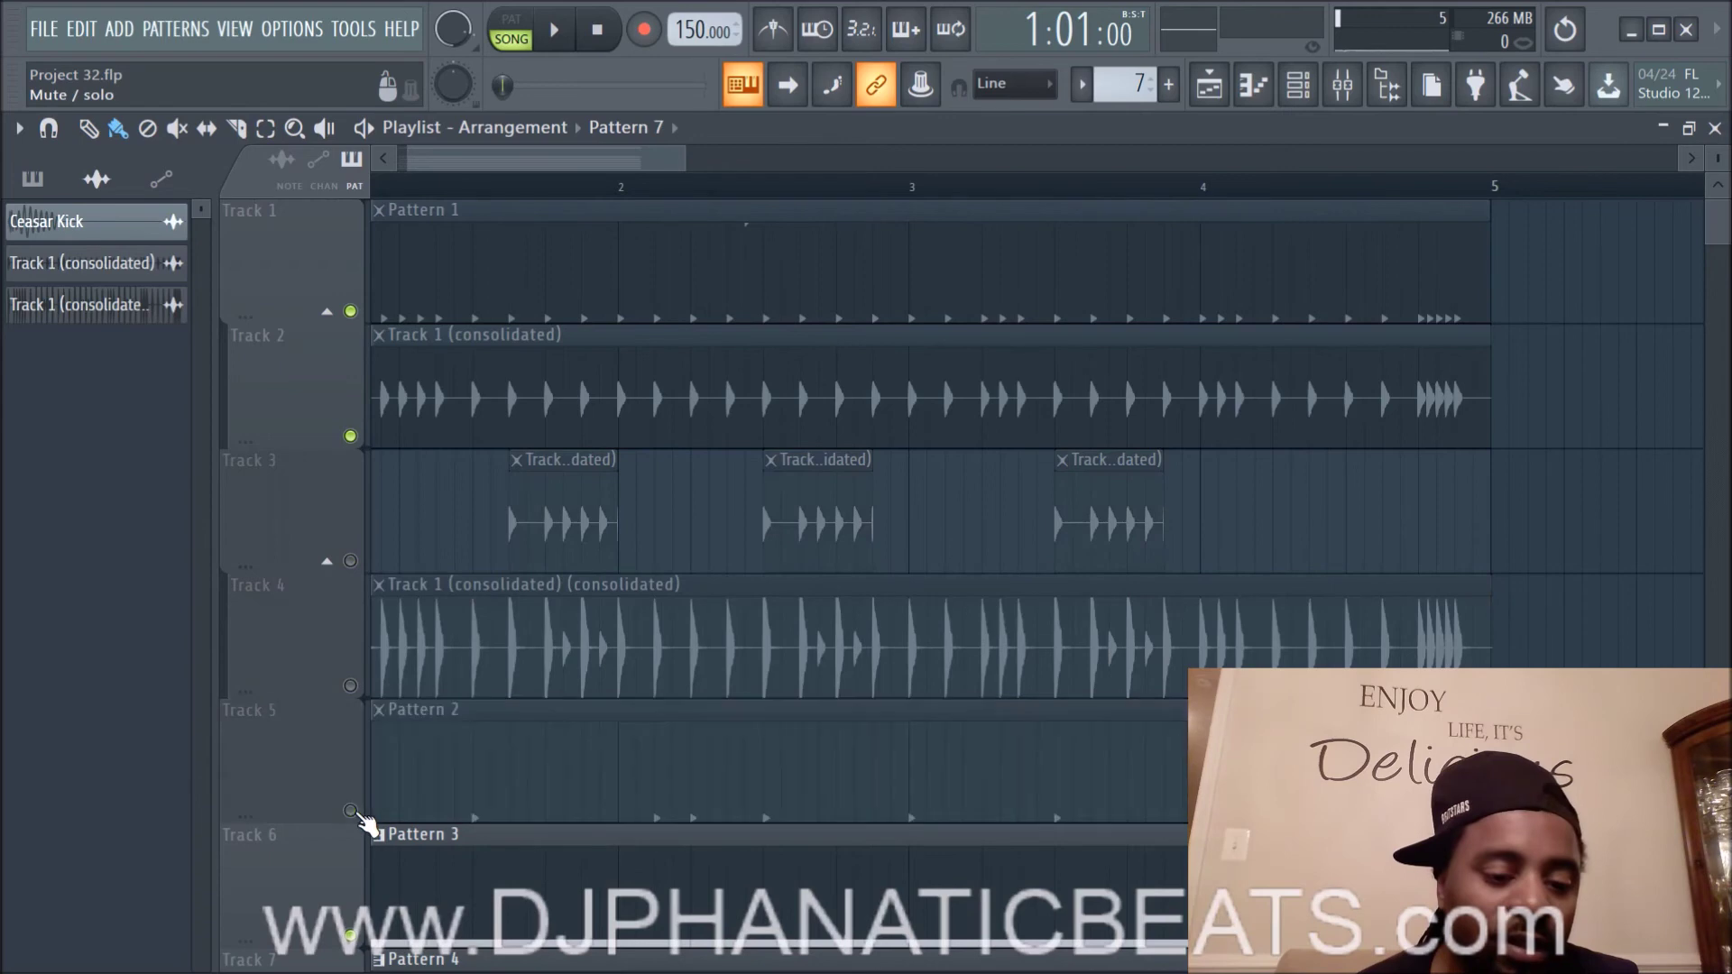
{"action": "scroll", "coordinate": [360, 817], "scroll_direction": "down", "scroll_amount": 1}
{"action": "left_click", "coordinate": [350, 810]}
{"action": "scroll", "coordinate": [347, 749], "scroll_direction": "down", "scroll_amount": 2}
{"action": "left_click", "coordinate": [350, 686]}
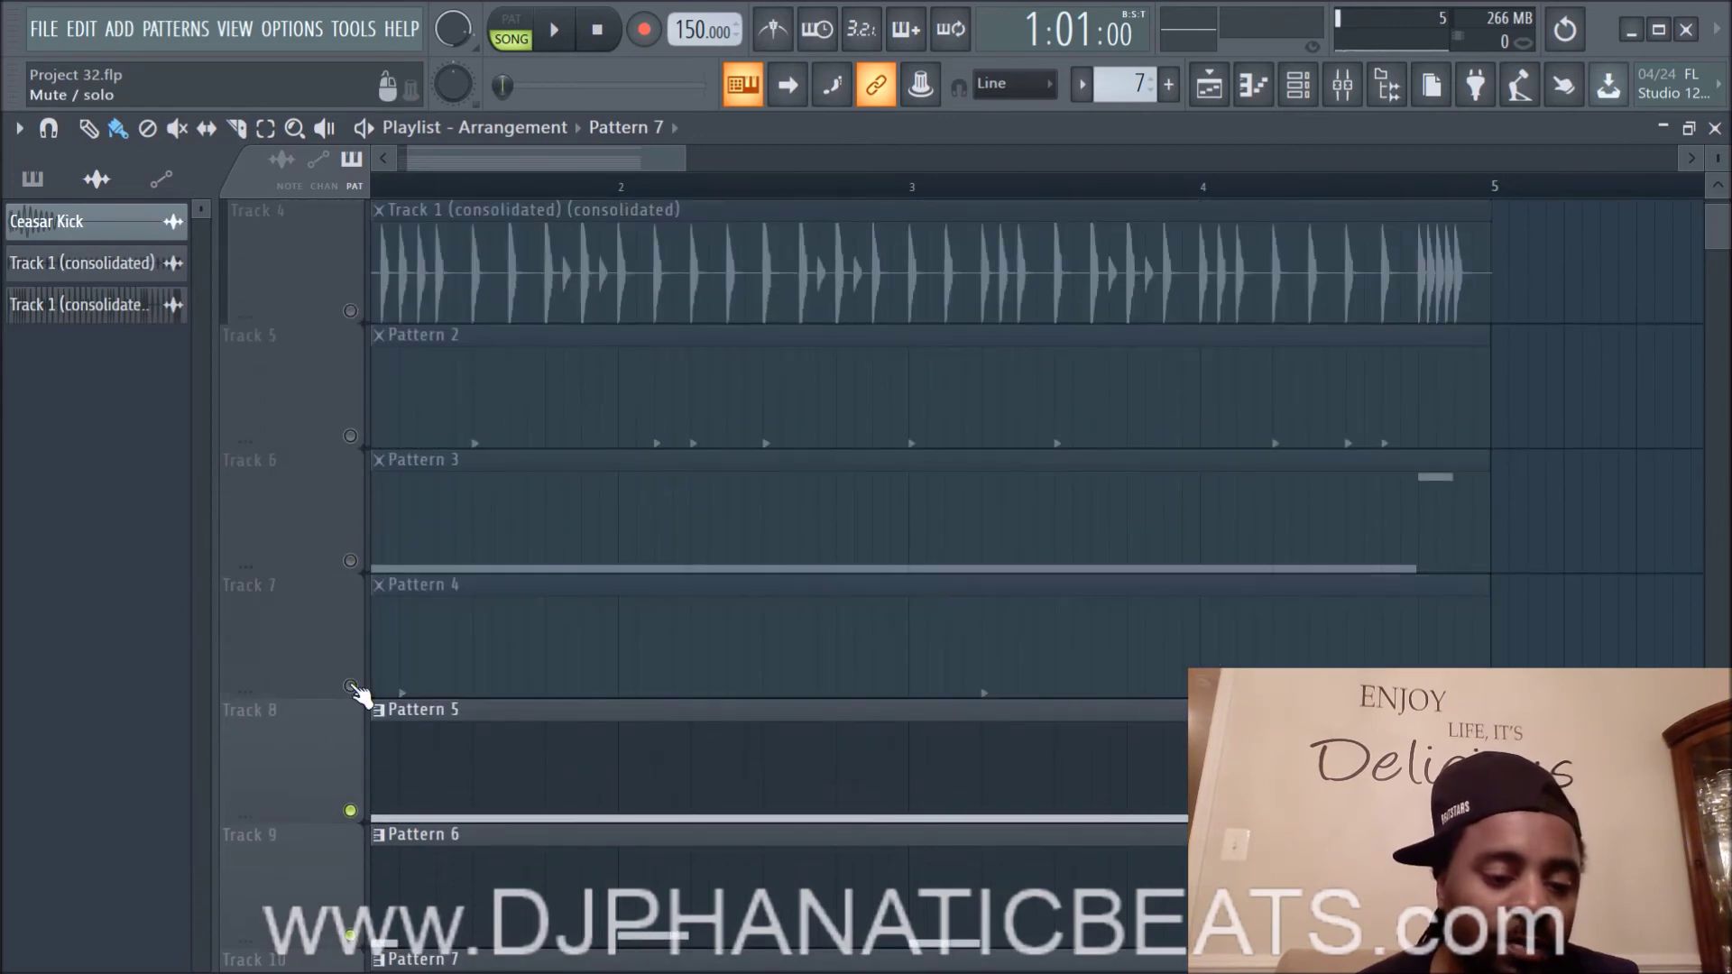
Step: Mute Tracks 8 to 10 and return to the first tracks of the playlist
{"action": "left_click", "coordinate": [350, 810]}
{"action": "scroll", "coordinate": [360, 817], "scroll_direction": "down", "scroll_amount": 1}
{"action": "left_click", "coordinate": [350, 810]}
{"action": "scroll", "coordinate": [348, 758], "scroll_direction": "down", "scroll_amount": 1}
{"action": "left_click", "coordinate": [350, 685]}
{"action": "scroll", "coordinate": [598, 857], "scroll_direction": "up", "scroll_amount": 6}
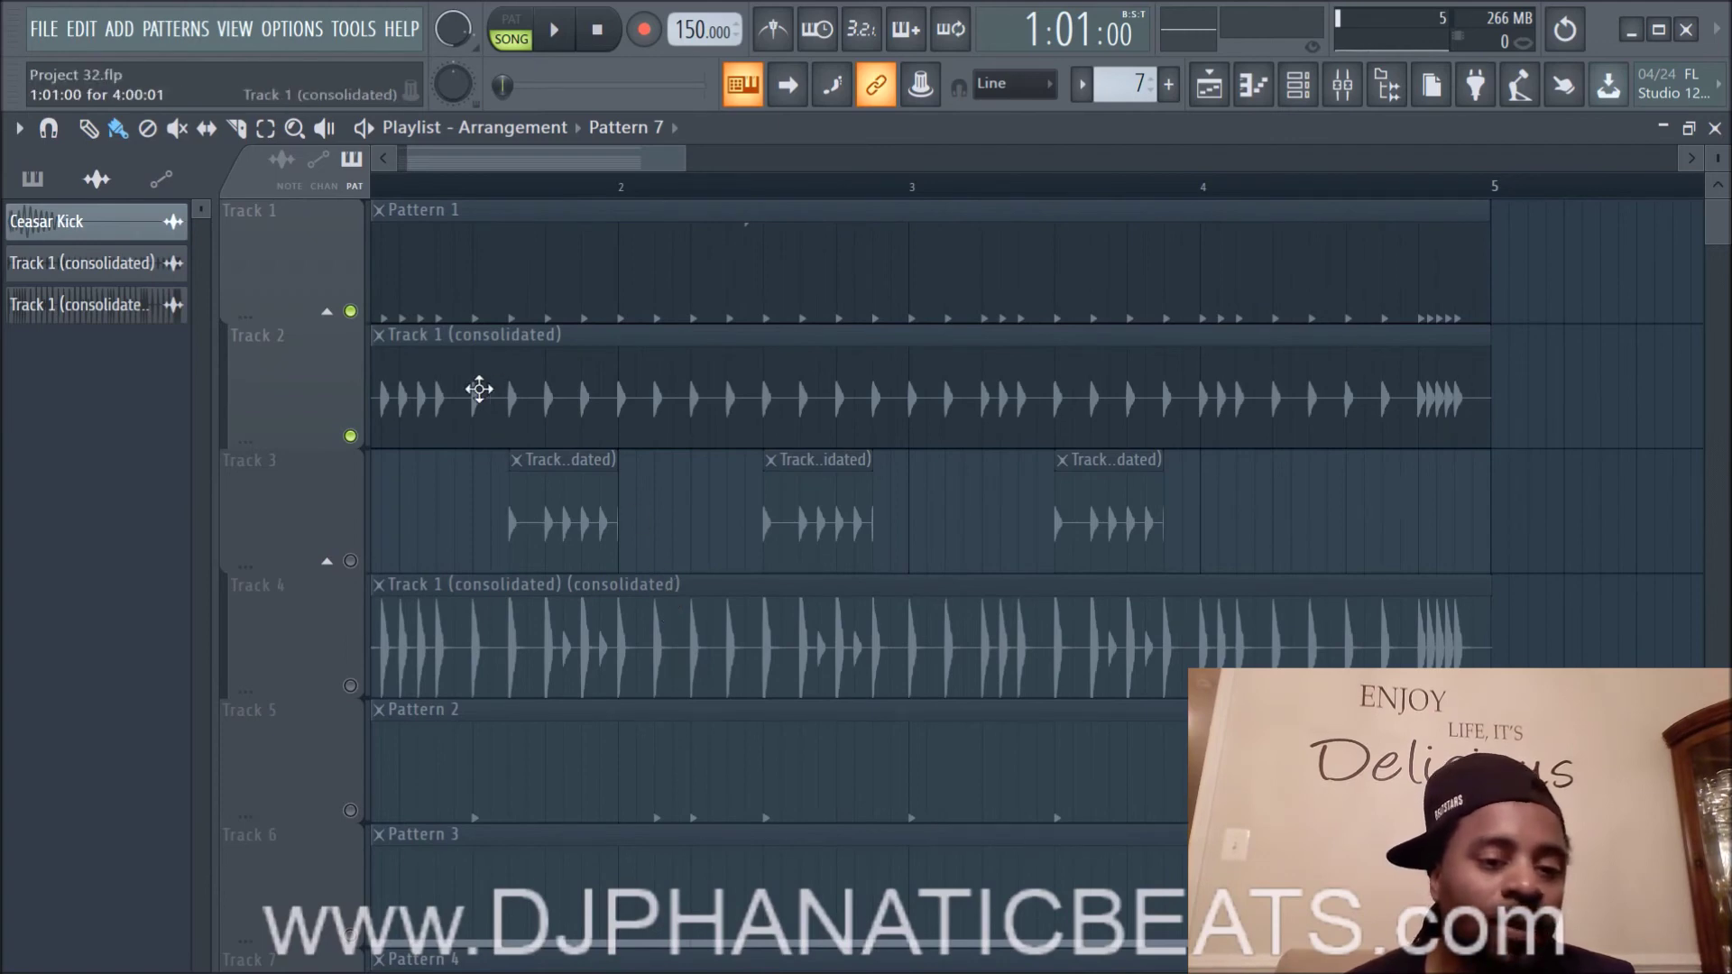
Step: Mute Track 2 and play the song with only Track 1 active, pausing after the check
{"action": "left_click", "coordinate": [350, 436]}
{"action": "left_click", "coordinate": [556, 33]}
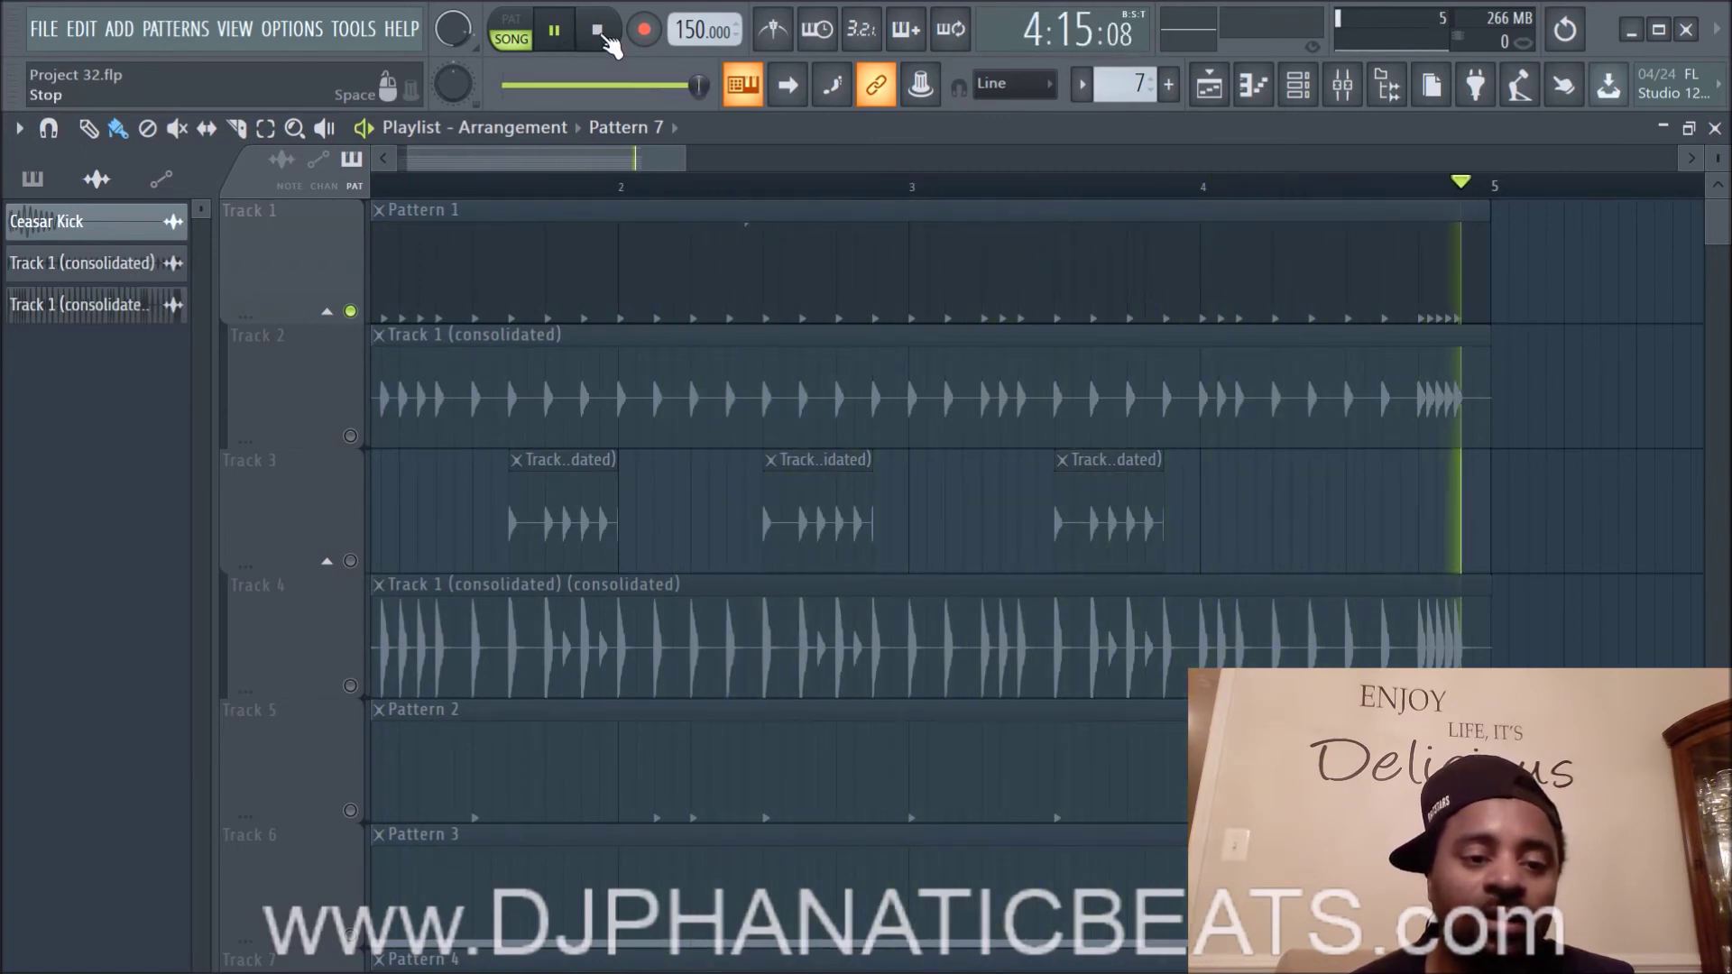
{"action": "left_click", "coordinate": [560, 35]}
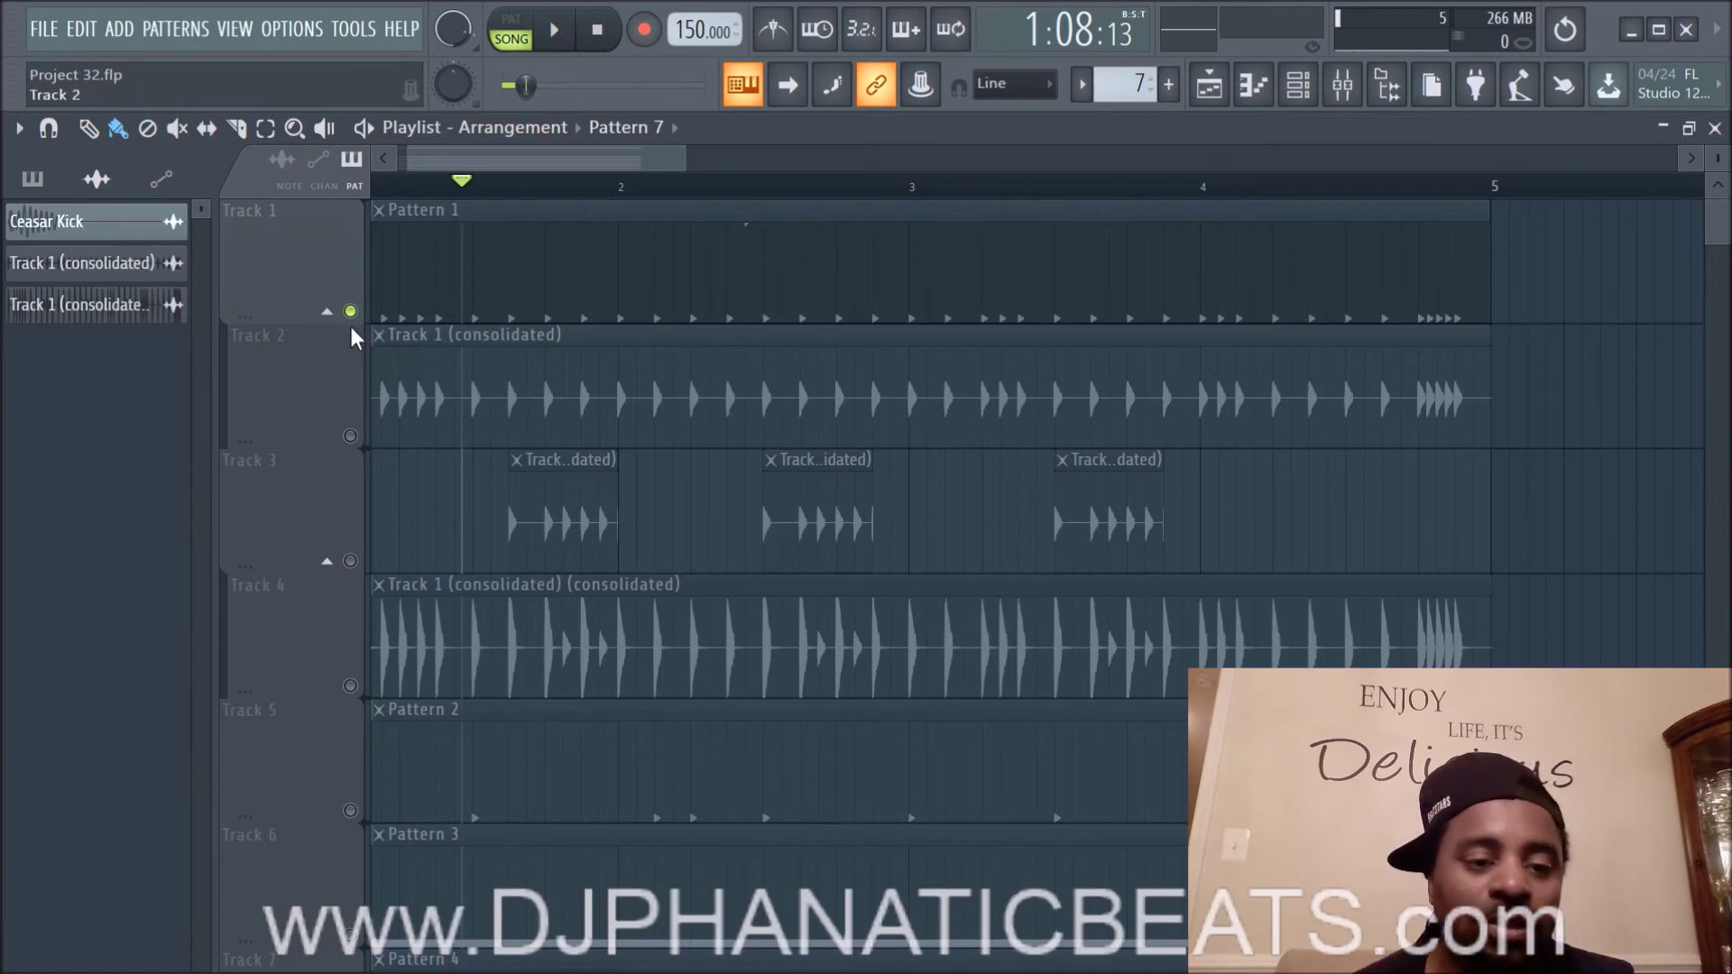
Step: Unmute Track 2, play the song with Tracks 1 and 2 active, and stop playback
{"action": "left_click", "coordinate": [352, 437]}
{"action": "left_click", "coordinate": [556, 33]}
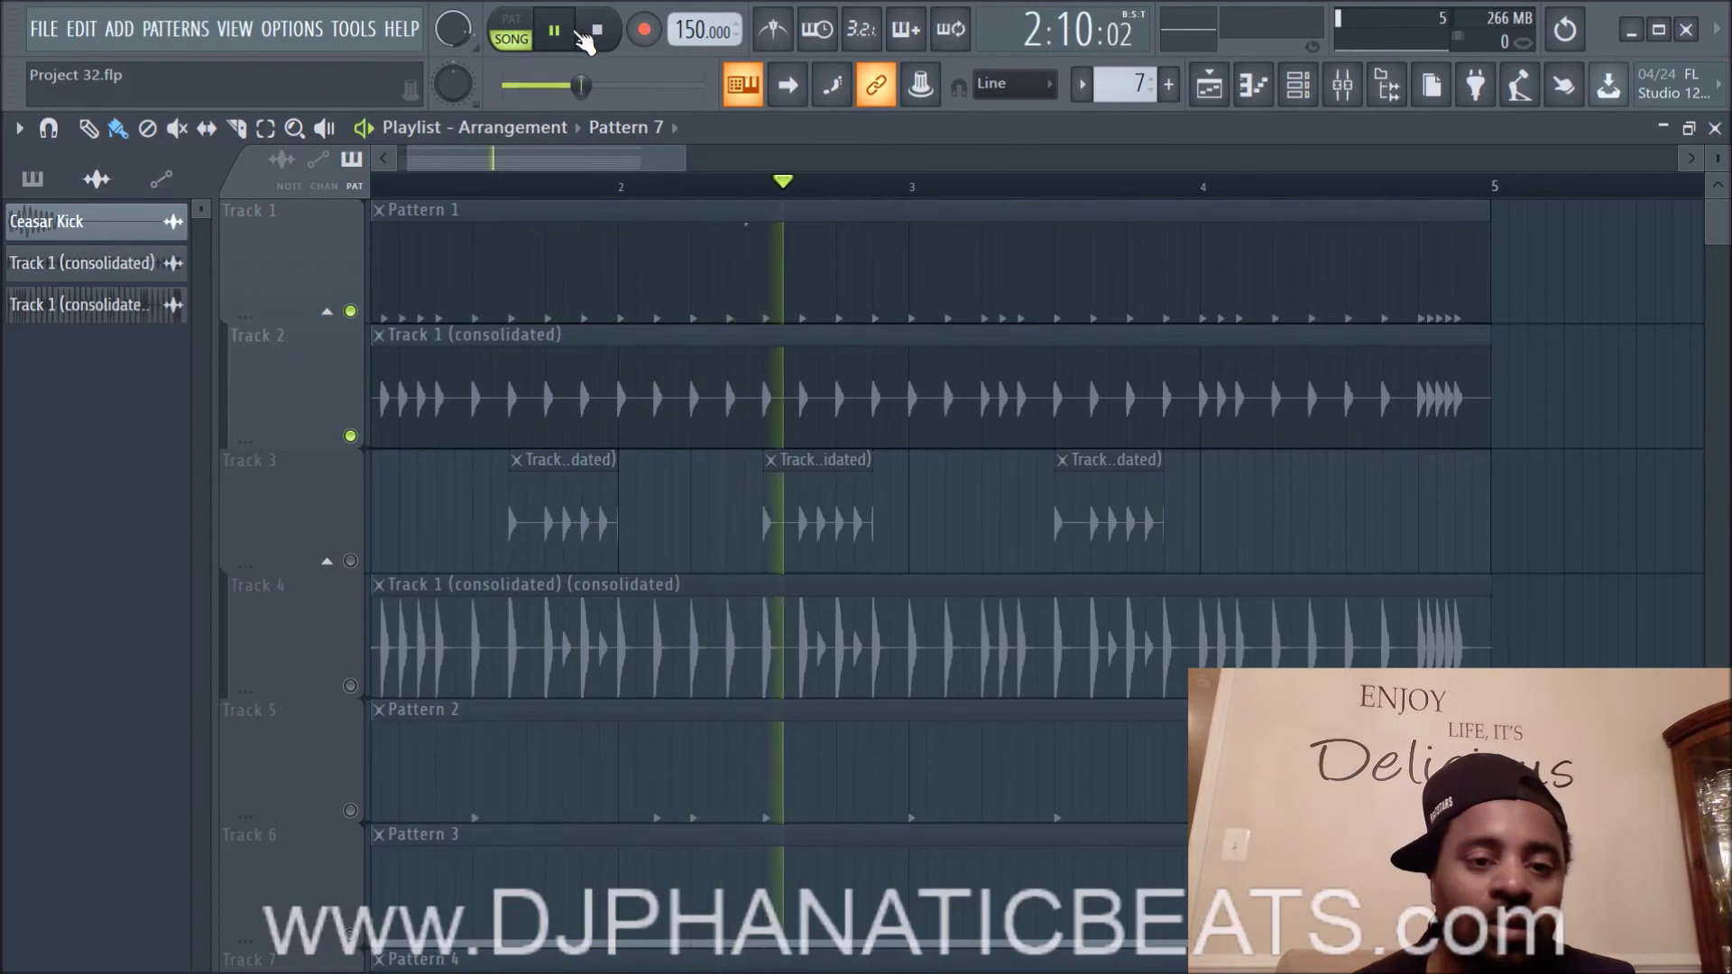
{"action": "scroll", "coordinate": [526, 443], "scroll_direction": "down", "scroll_amount": 1}
{"action": "scroll", "coordinate": [526, 451], "scroll_direction": "down", "scroll_amount": 8}
{"action": "scroll", "coordinate": [527, 460], "scroll_direction": "up", "scroll_amount": 9}
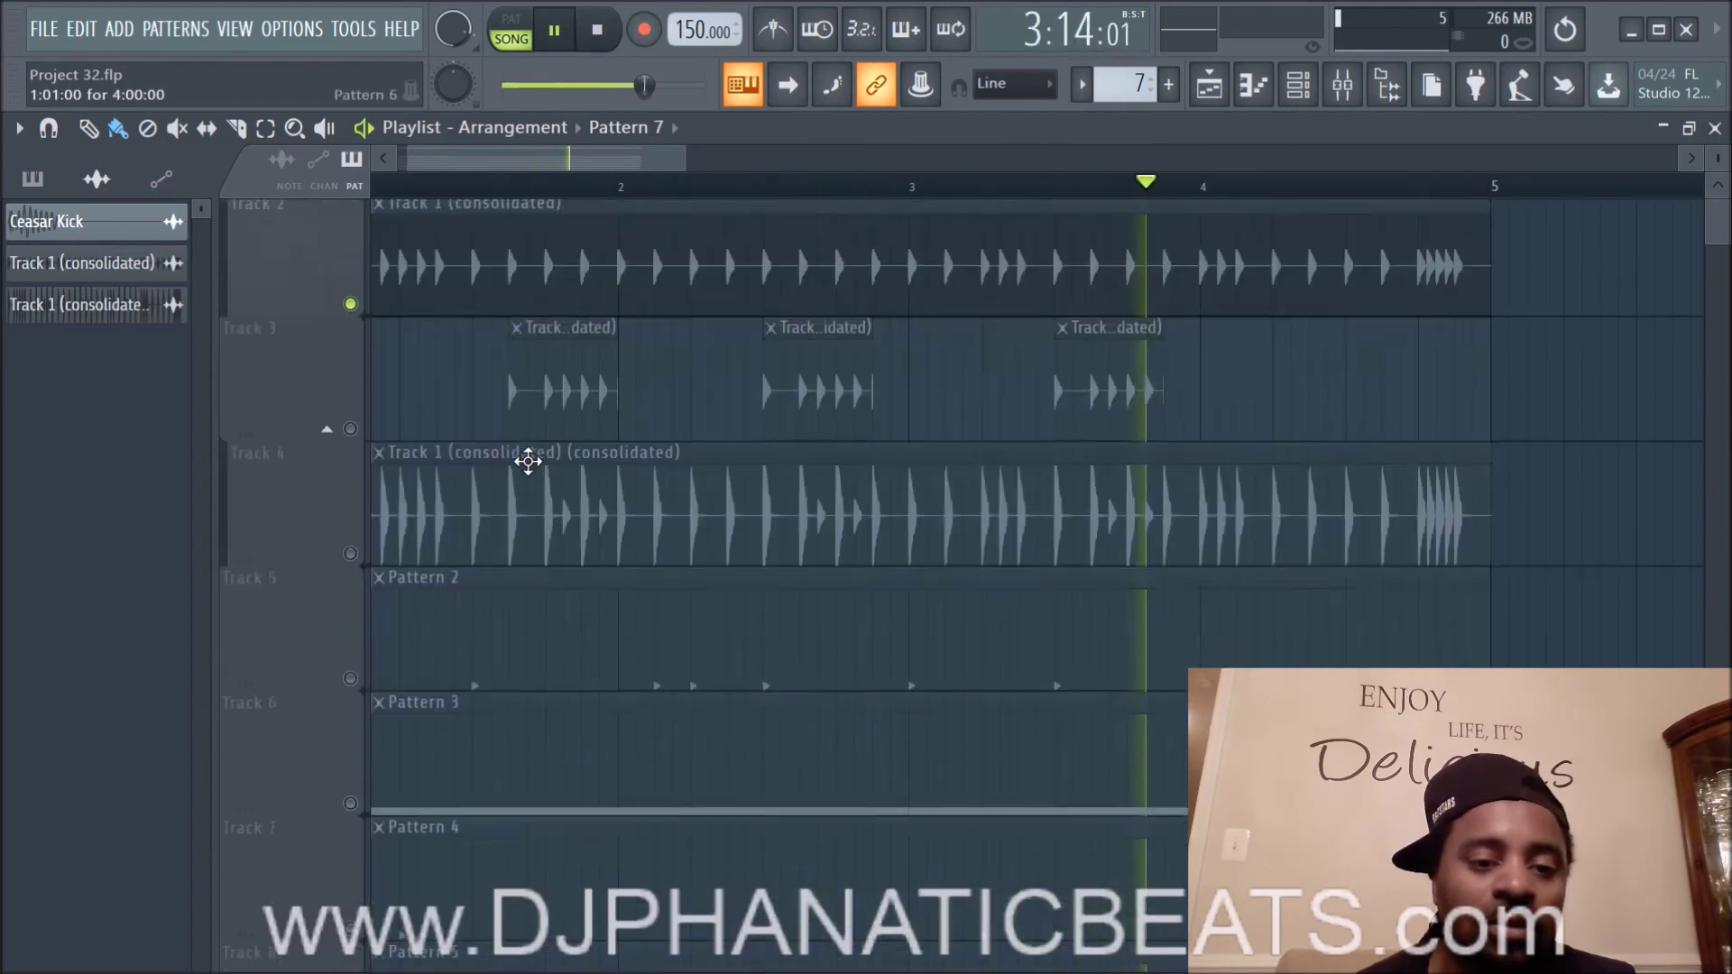
{"action": "left_click", "coordinate": [597, 30]}
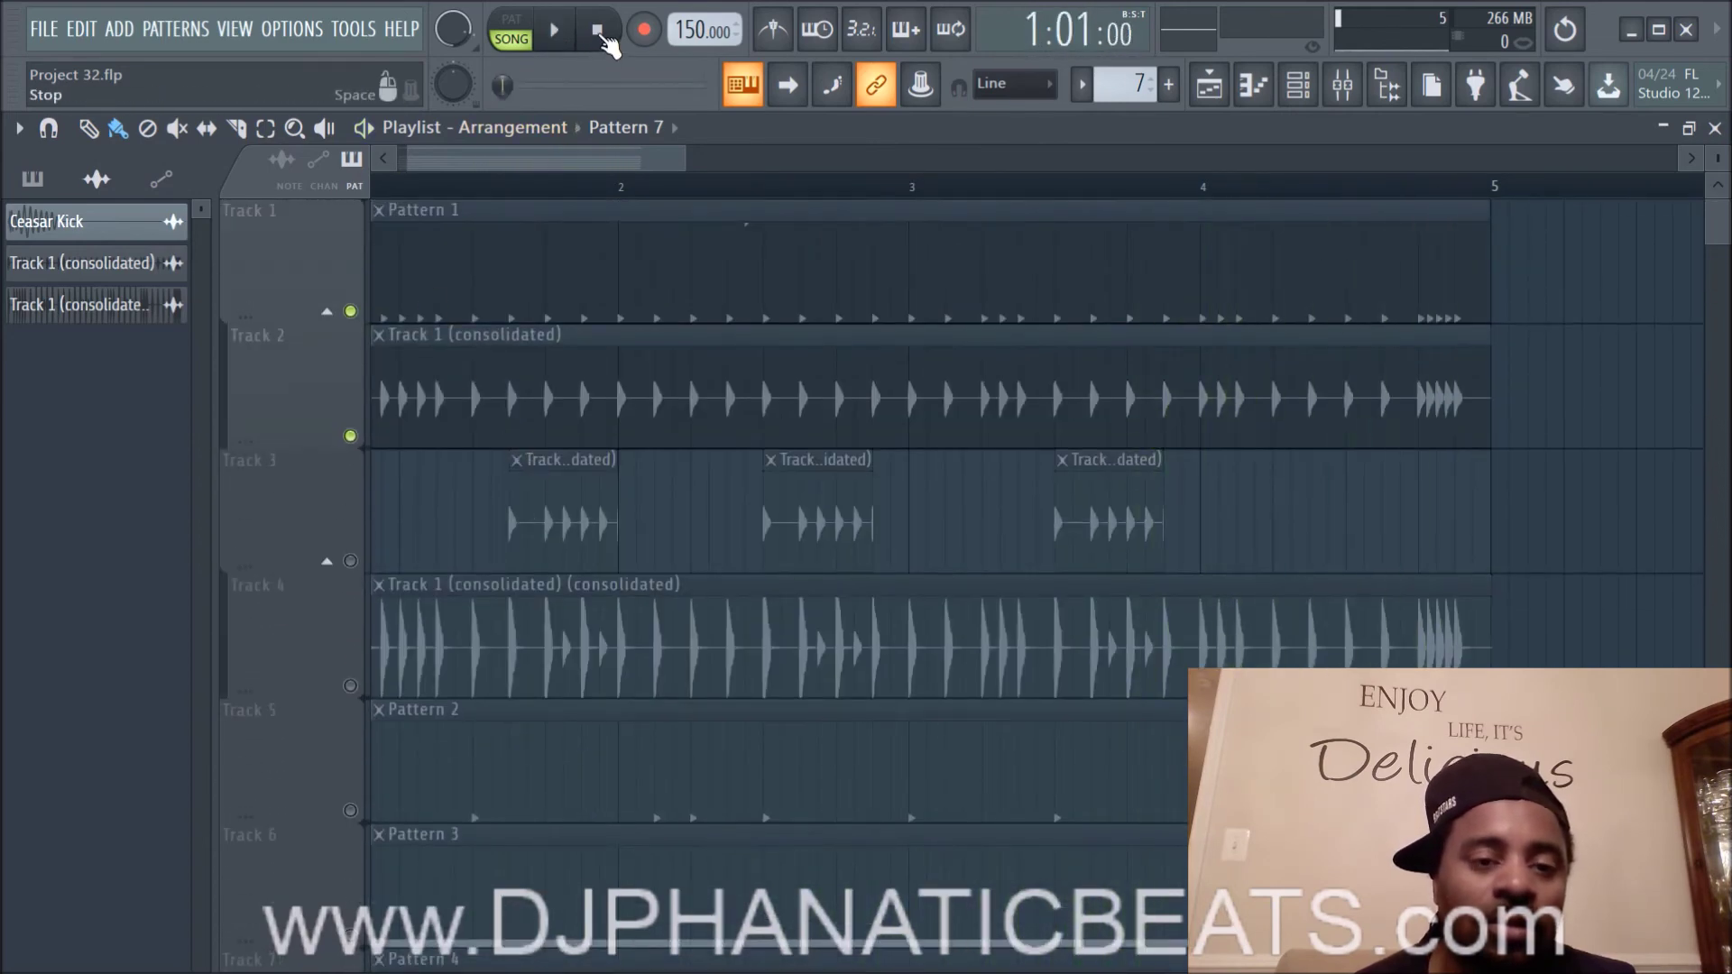
Step: Collapse and re-expand the Track 1 group twice to show how Track 2 folds under it
{"action": "left_click", "coordinate": [327, 314]}
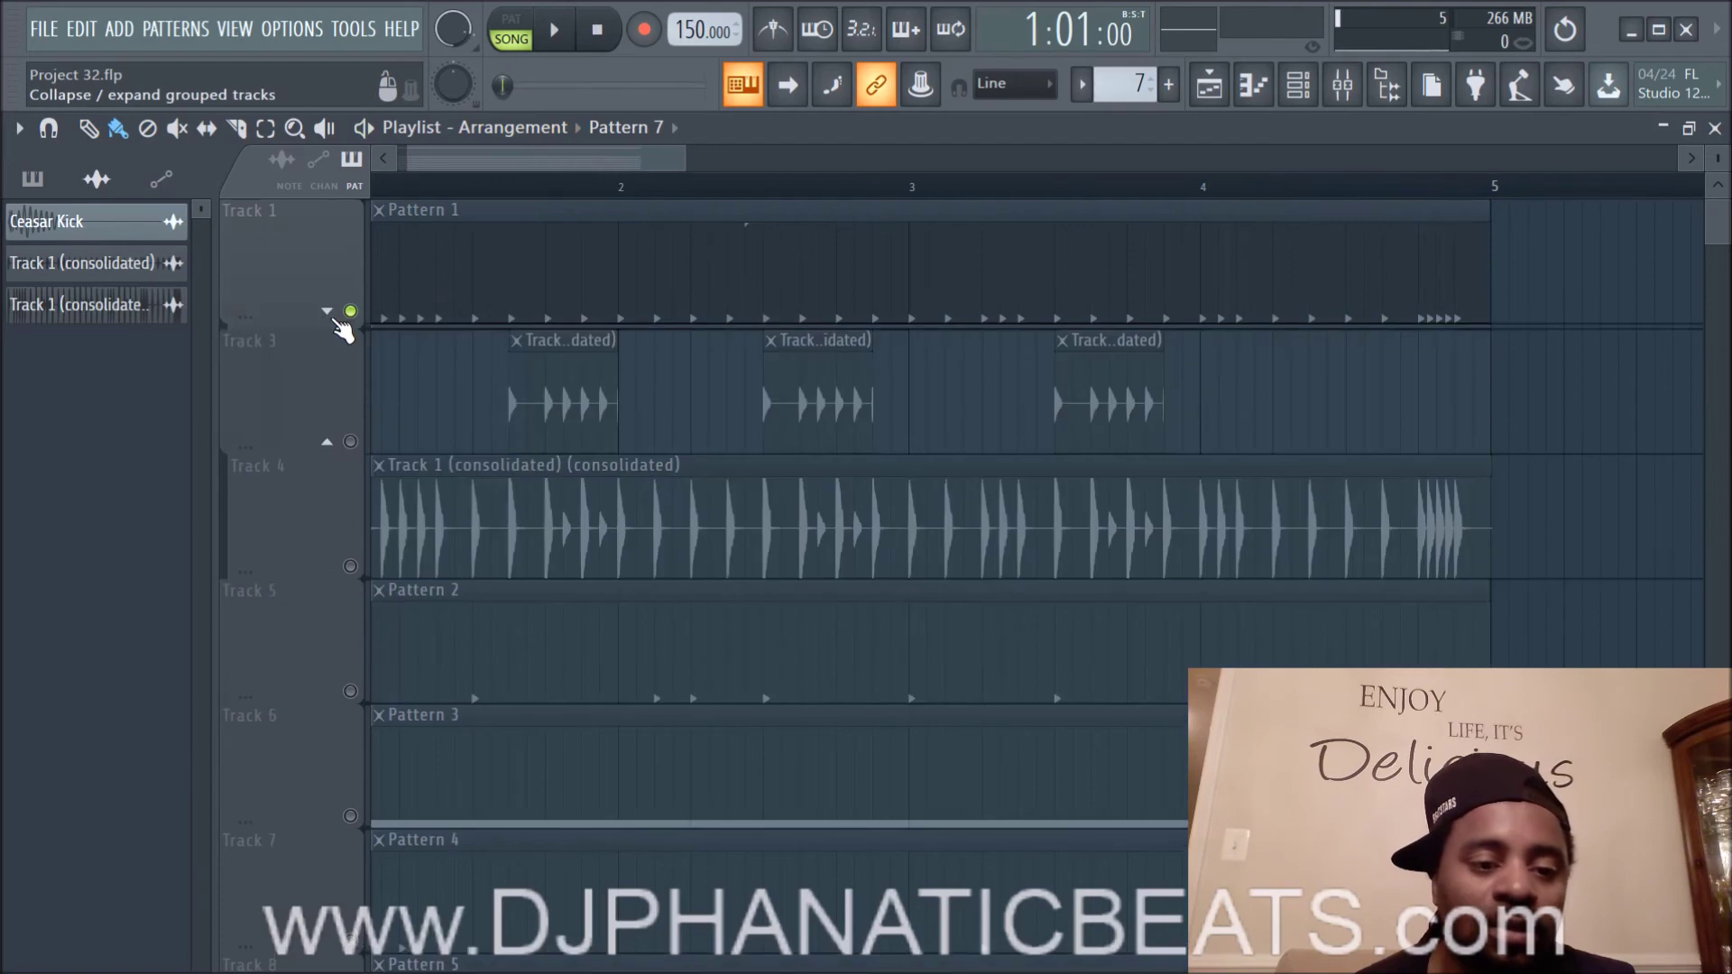
{"action": "left_click", "coordinate": [327, 313]}
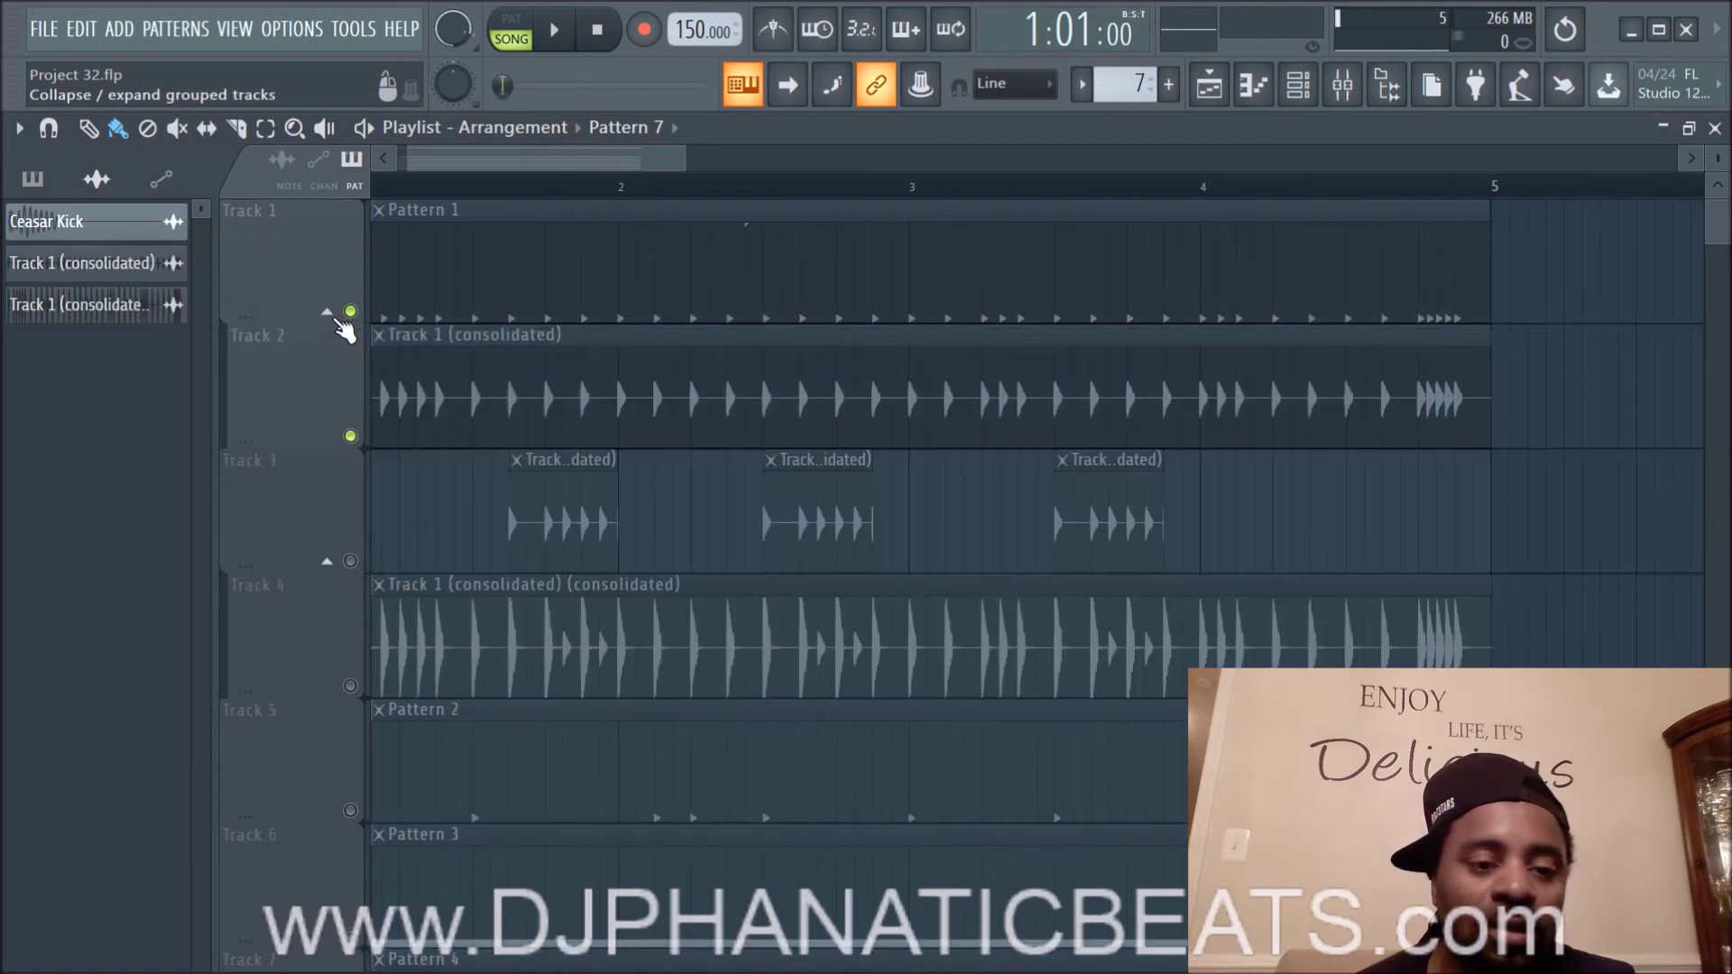
{"action": "left_click", "coordinate": [327, 312]}
{"action": "left_click", "coordinate": [327, 312]}
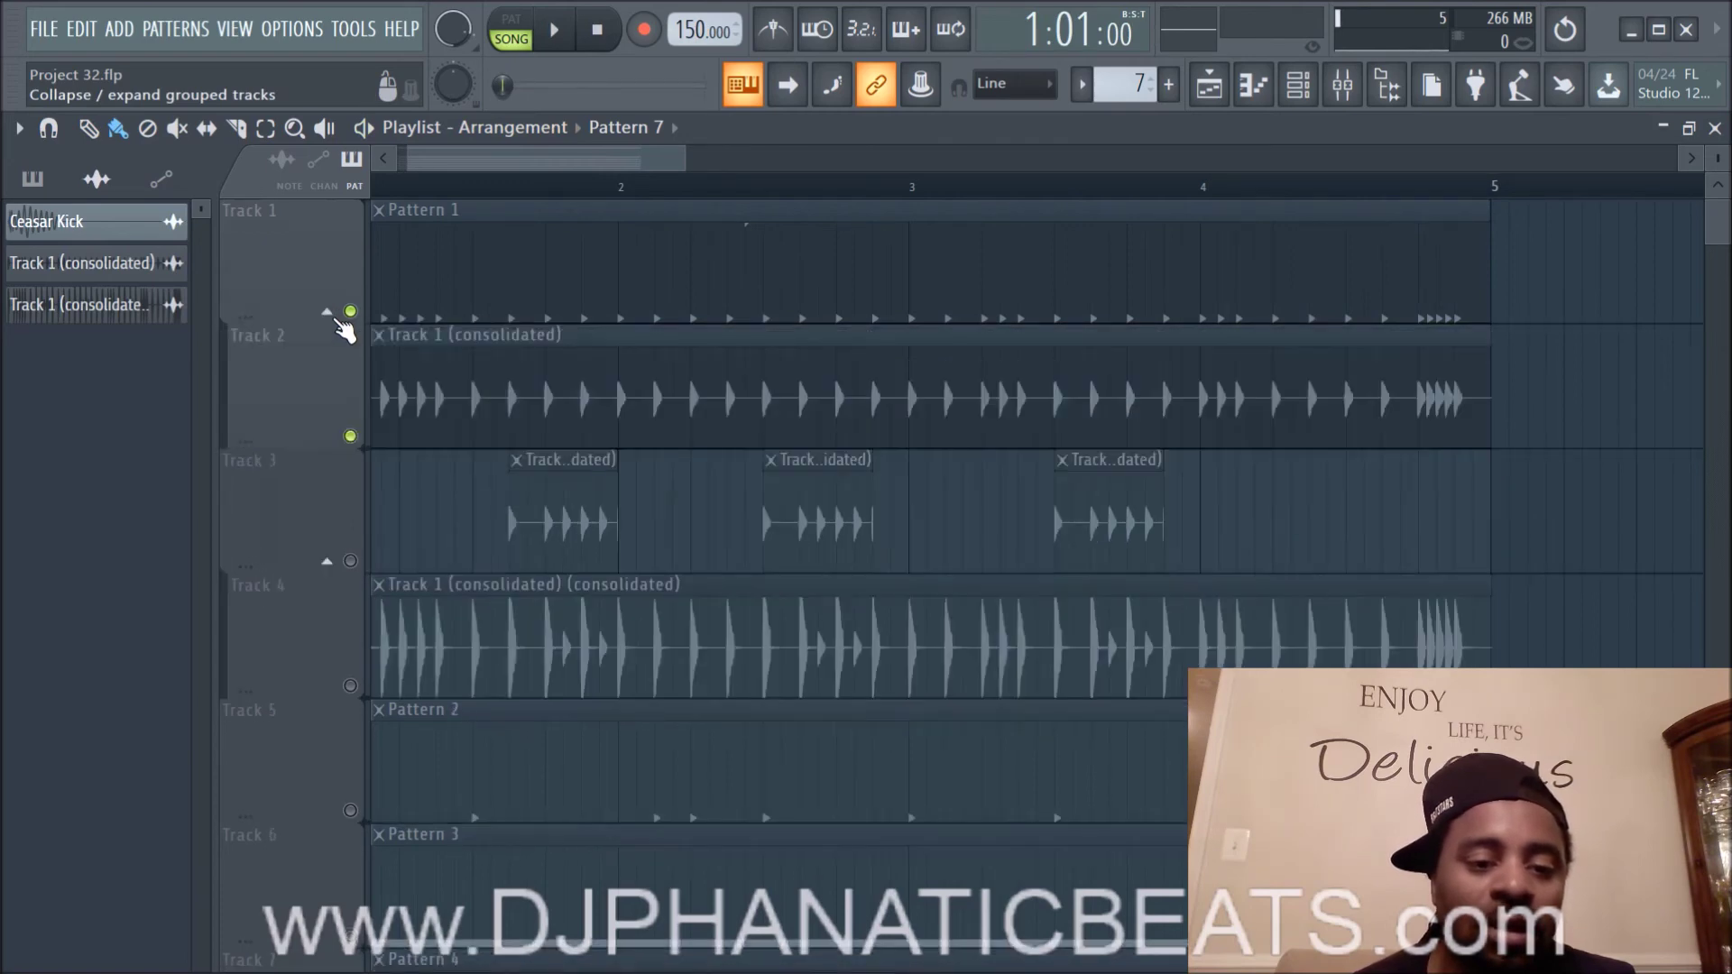
Step: Mute Track 2, start playback, switch from song to pattern mode, and pause
{"action": "left_click", "coordinate": [350, 436]}
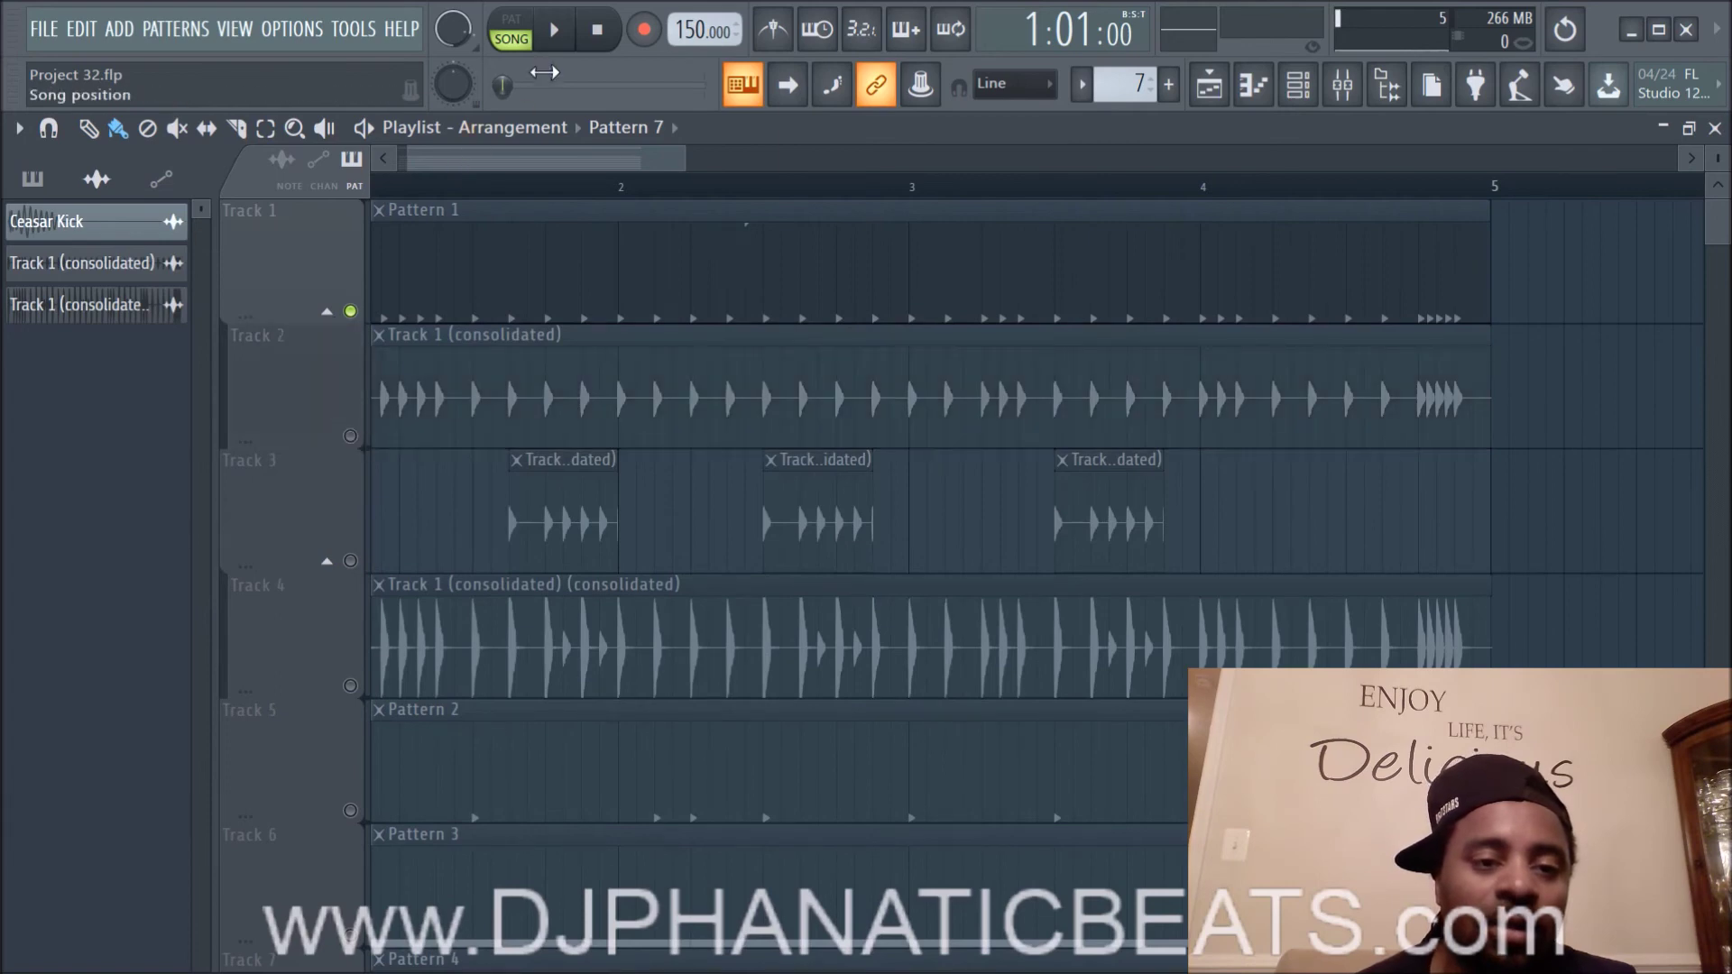
{"action": "left_click", "coordinate": [547, 33]}
{"action": "left_click", "coordinate": [523, 35]}
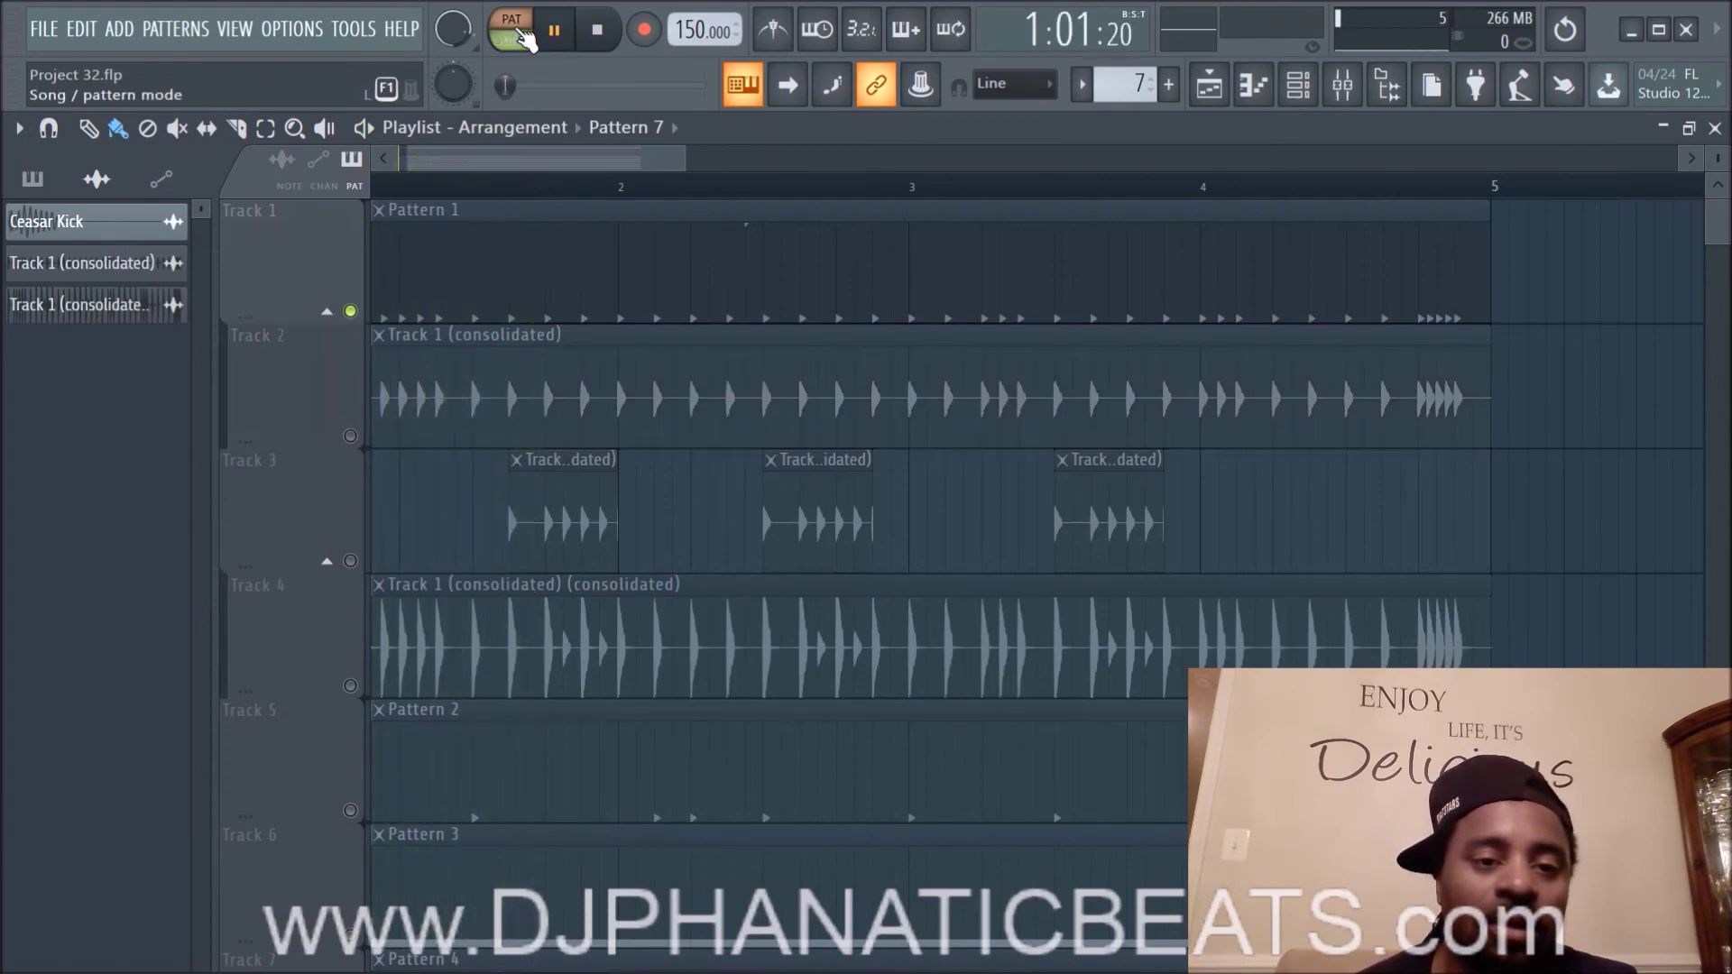
{"action": "left_click", "coordinate": [554, 30]}
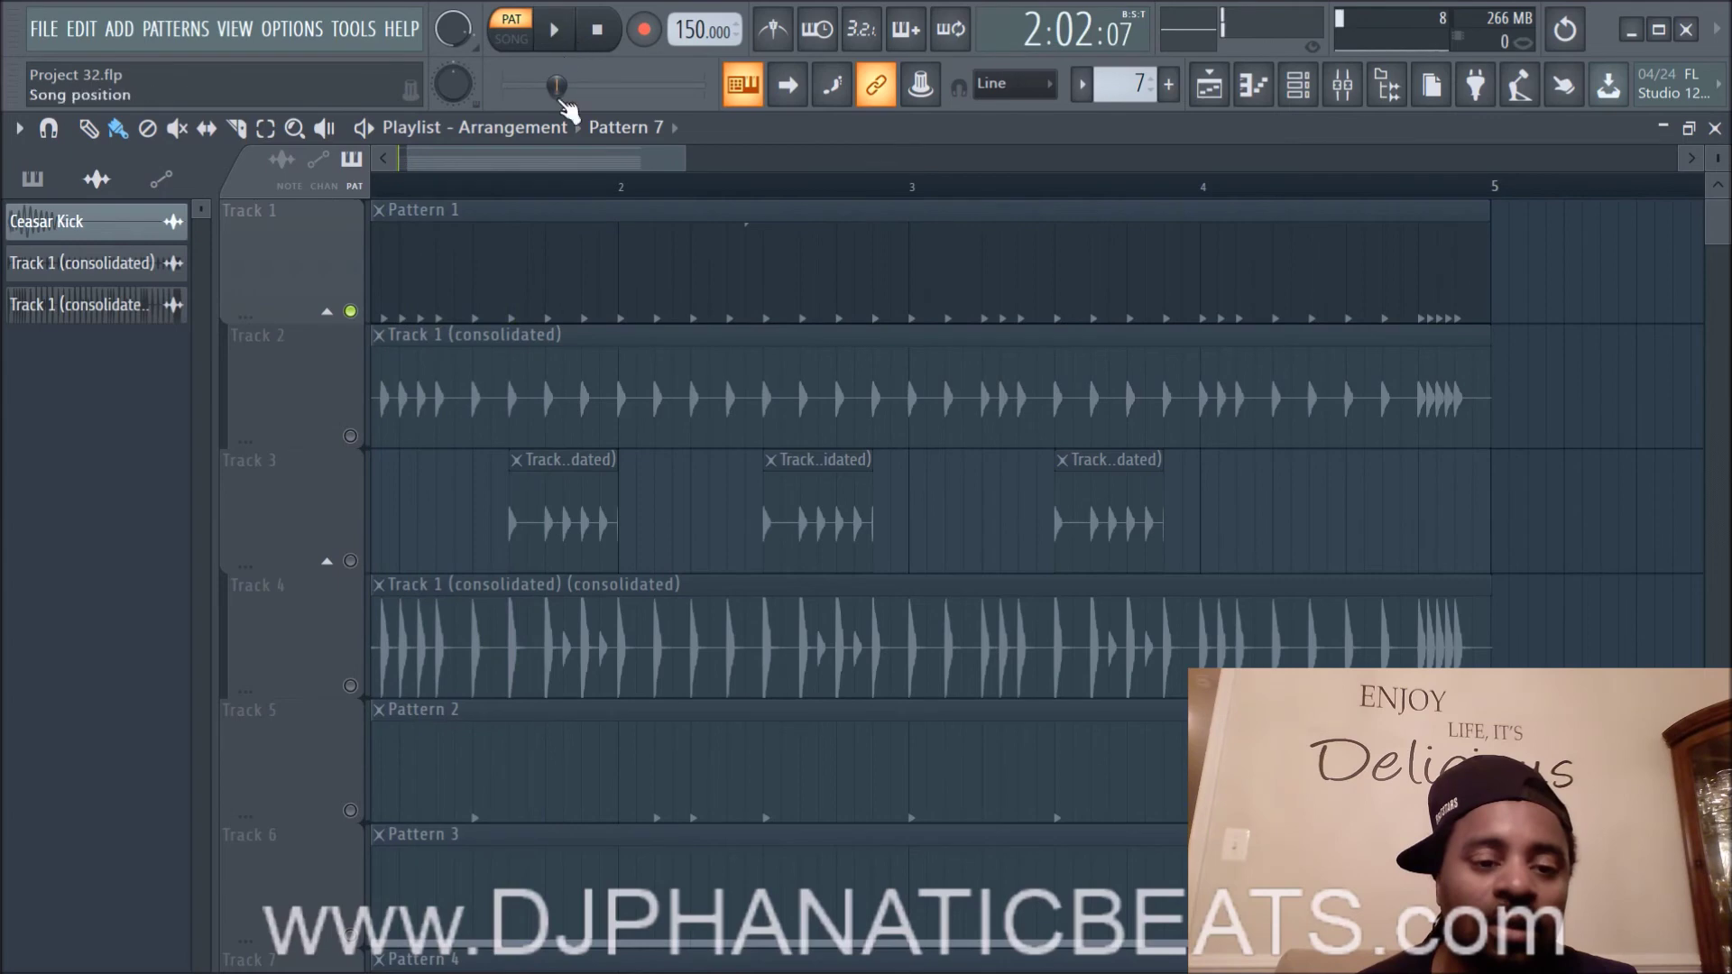
Step: Show the project's patterns in the clip list and select Pattern 1
{"action": "scroll", "coordinate": [564, 393], "scroll_direction": "down", "scroll_amount": 3}
{"action": "scroll", "coordinate": [564, 393], "scroll_direction": "down", "scroll_amount": 3}
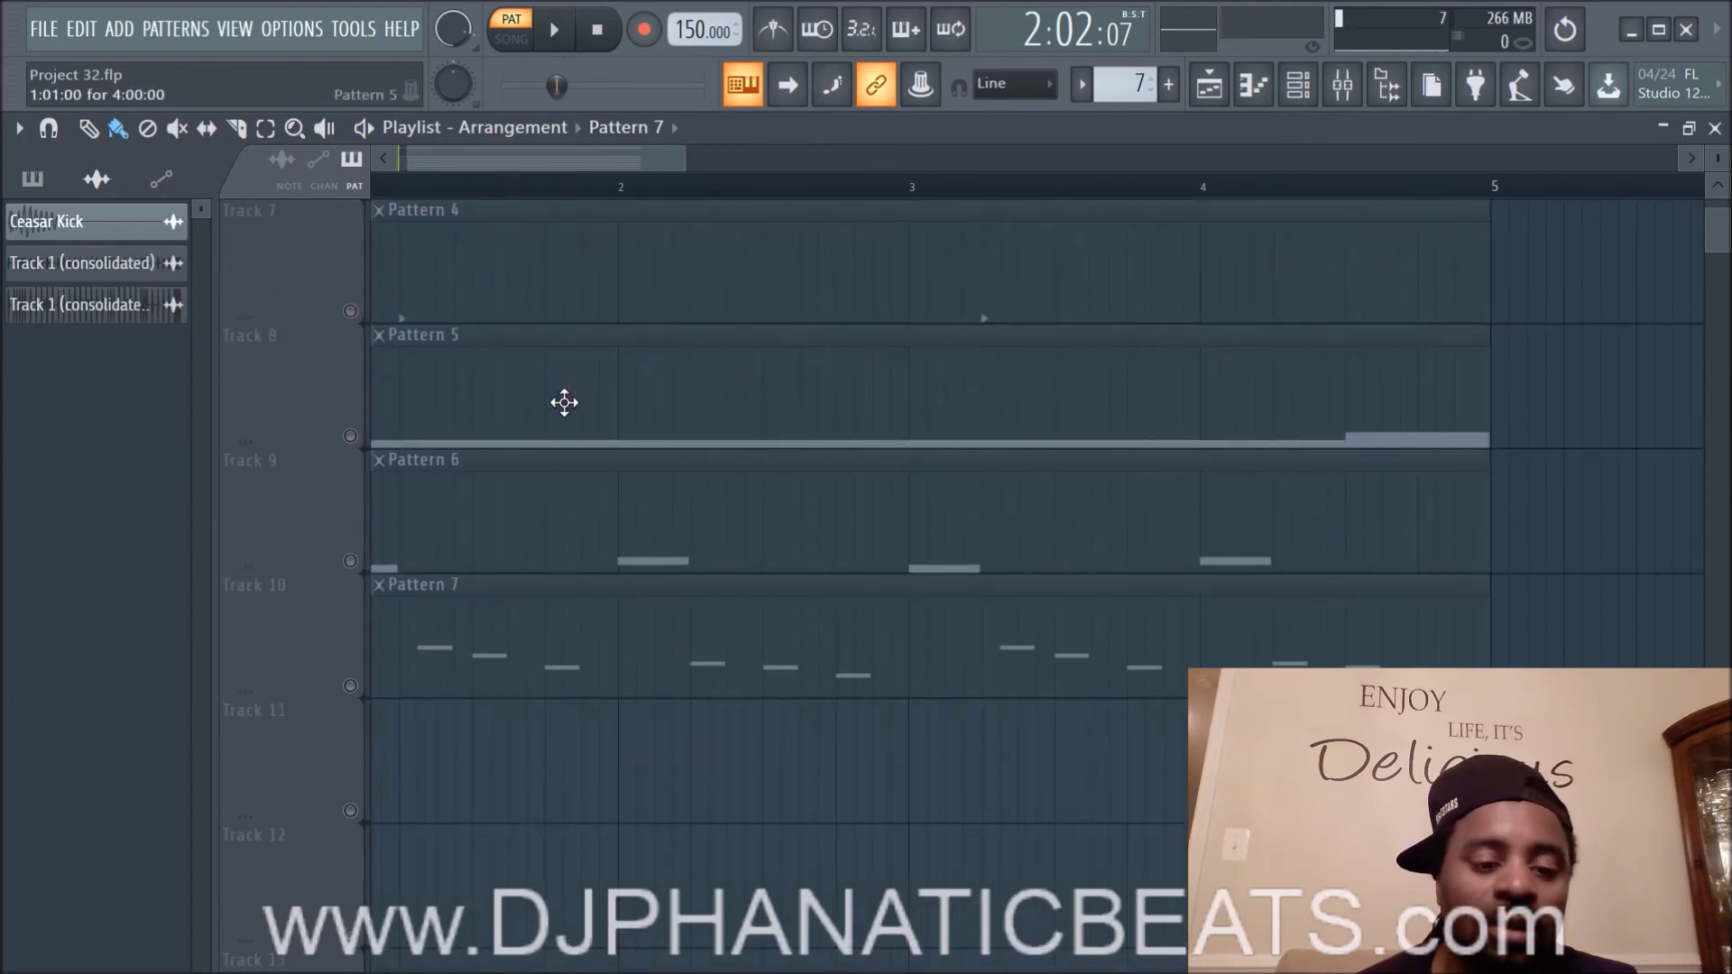
{"action": "scroll", "coordinate": [564, 403], "scroll_direction": "up", "scroll_amount": 6}
{"action": "scroll", "coordinate": [564, 402], "scroll_direction": "down", "scroll_amount": 6}
{"action": "scroll", "coordinate": [564, 403], "scroll_direction": "up", "scroll_amount": 6}
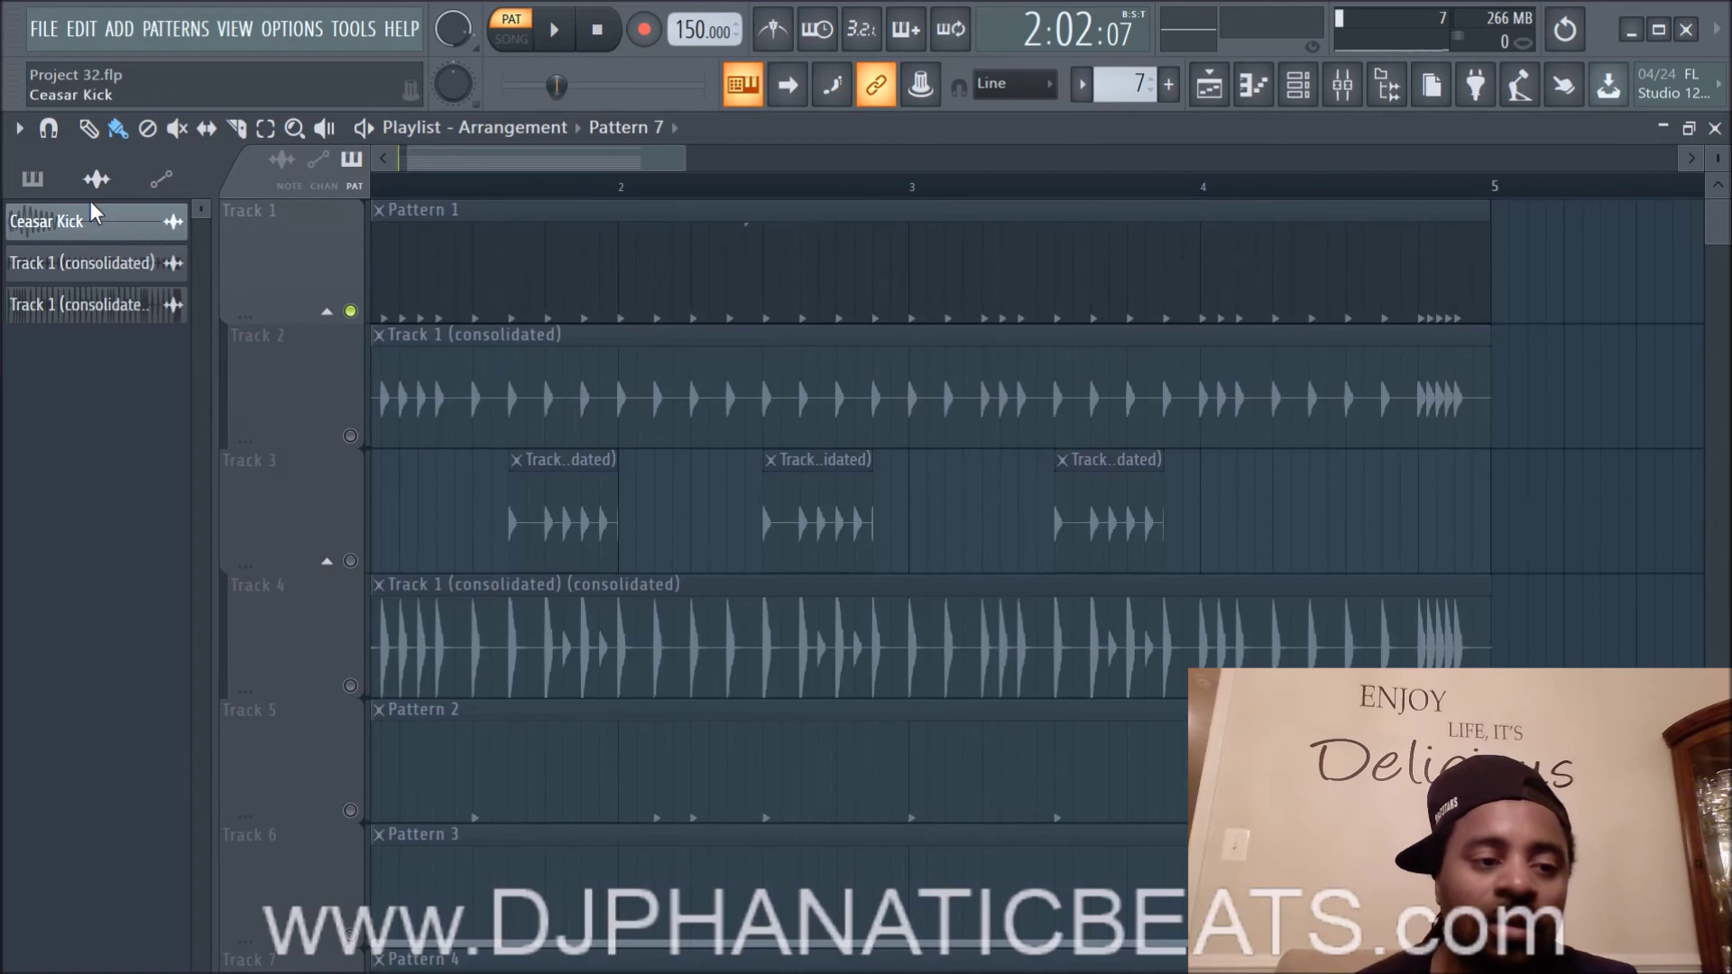
{"action": "left_click", "coordinate": [33, 179]}
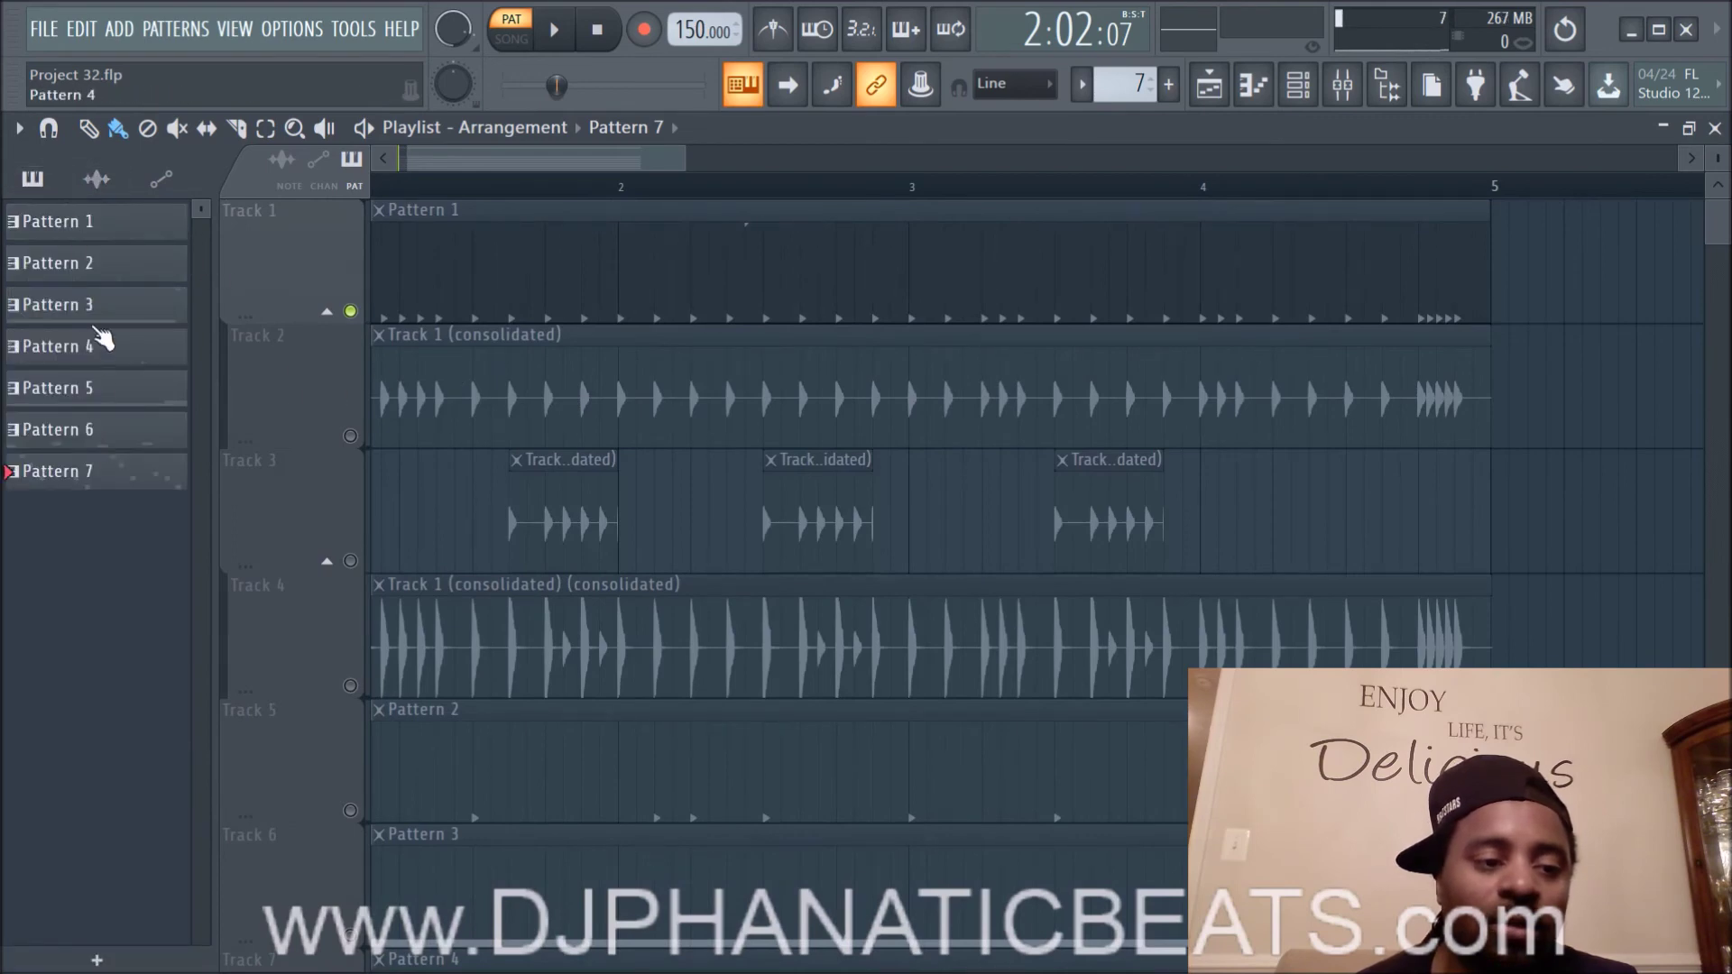
{"action": "left_click", "coordinate": [135, 226]}
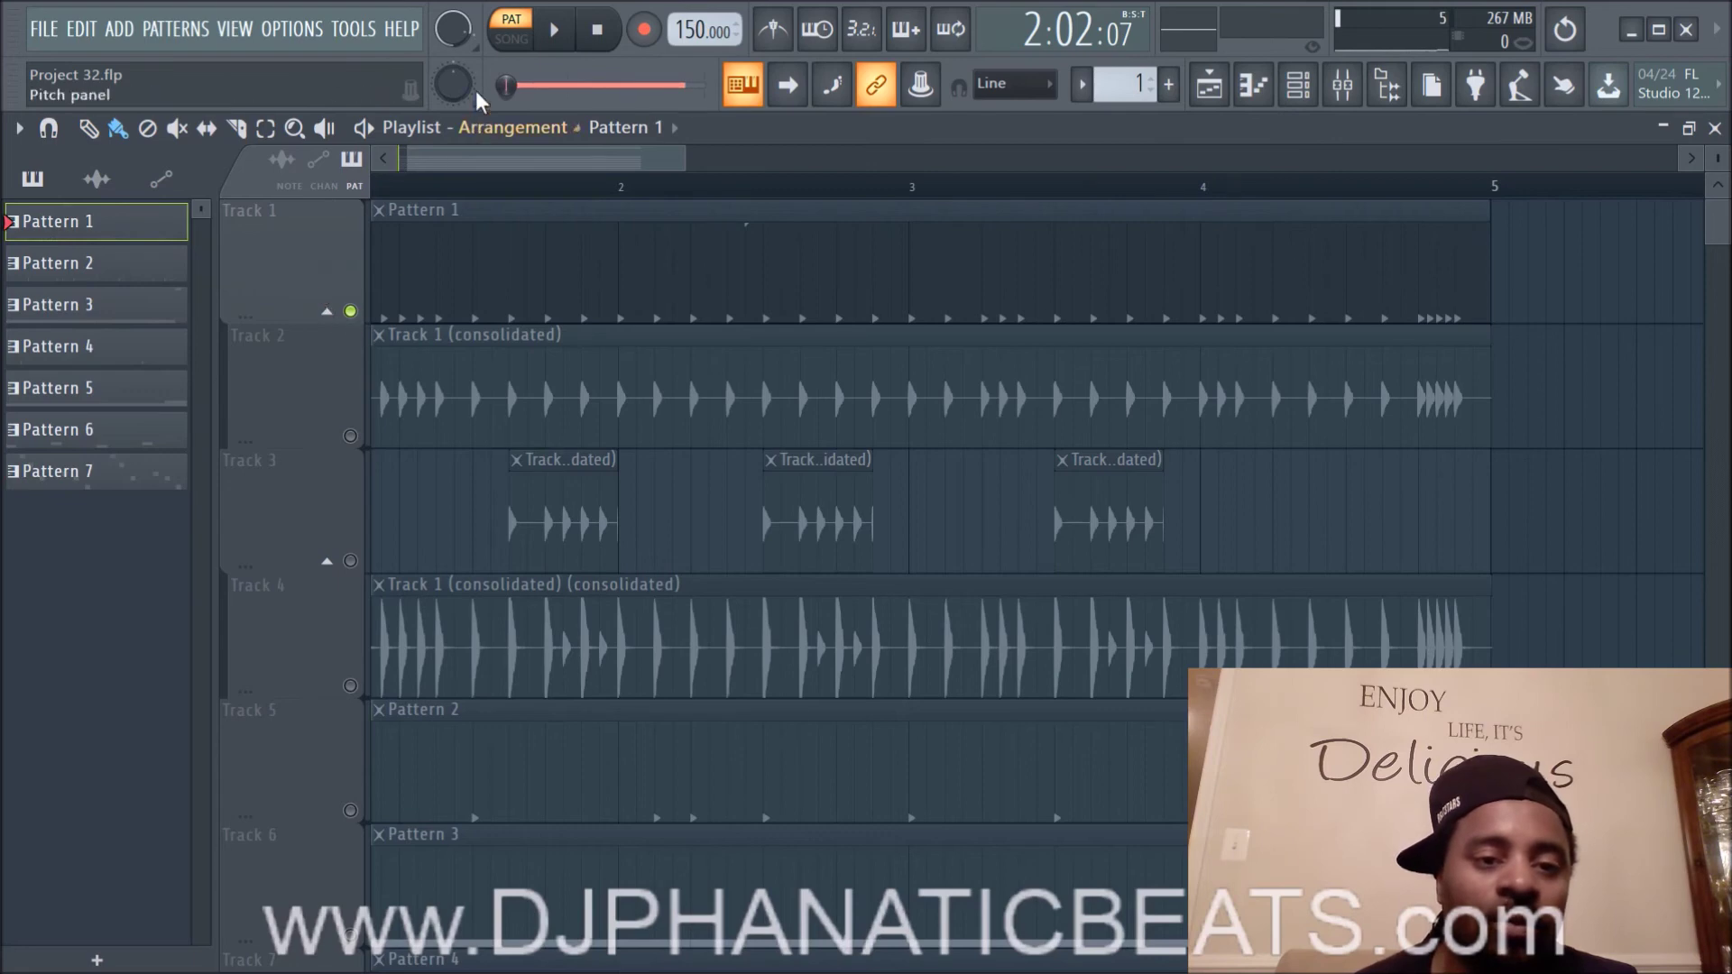
Step: Switch back to song mode, unmute Track 2 and play the song with Tracks 1 and 2 active
{"action": "left_click", "coordinate": [512, 36]}
{"action": "left_click", "coordinate": [554, 30]}
{"action": "left_click", "coordinate": [597, 29]}
{"action": "left_click", "coordinate": [350, 436]}
{"action": "left_click", "coordinate": [554, 30]}
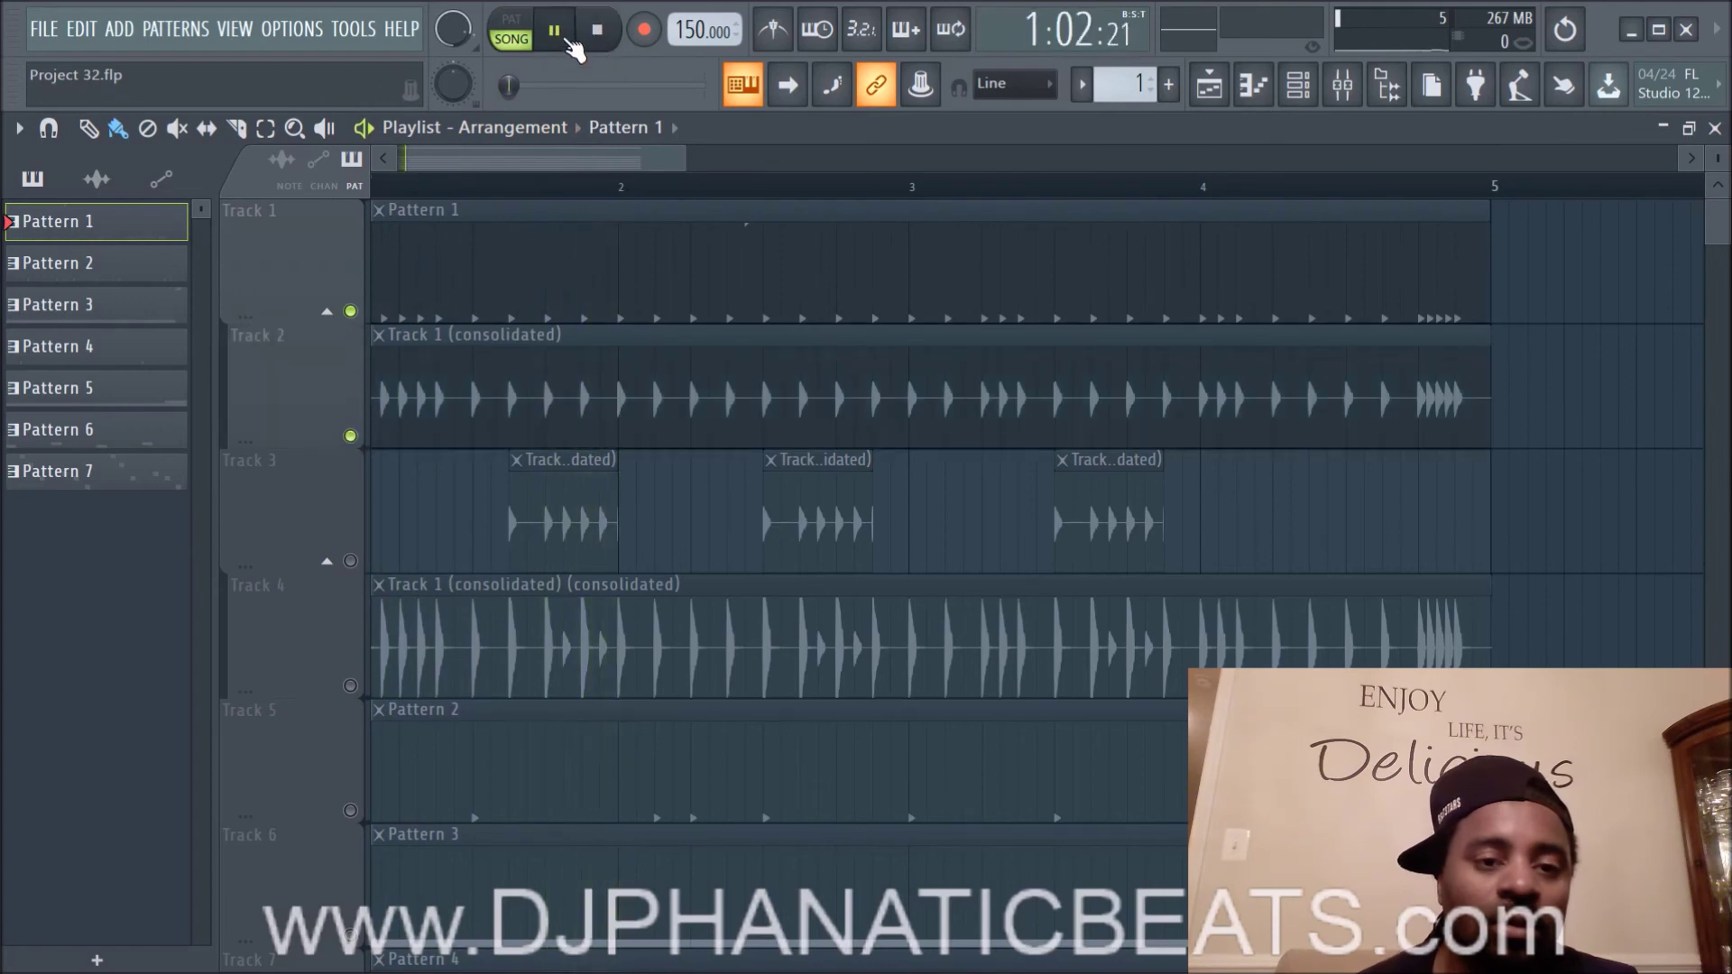
Step: Collapse and re-expand the Track 1 group during playback, and stop the song
{"action": "left_click", "coordinate": [326, 312]}
{"action": "left_click", "coordinate": [327, 312]}
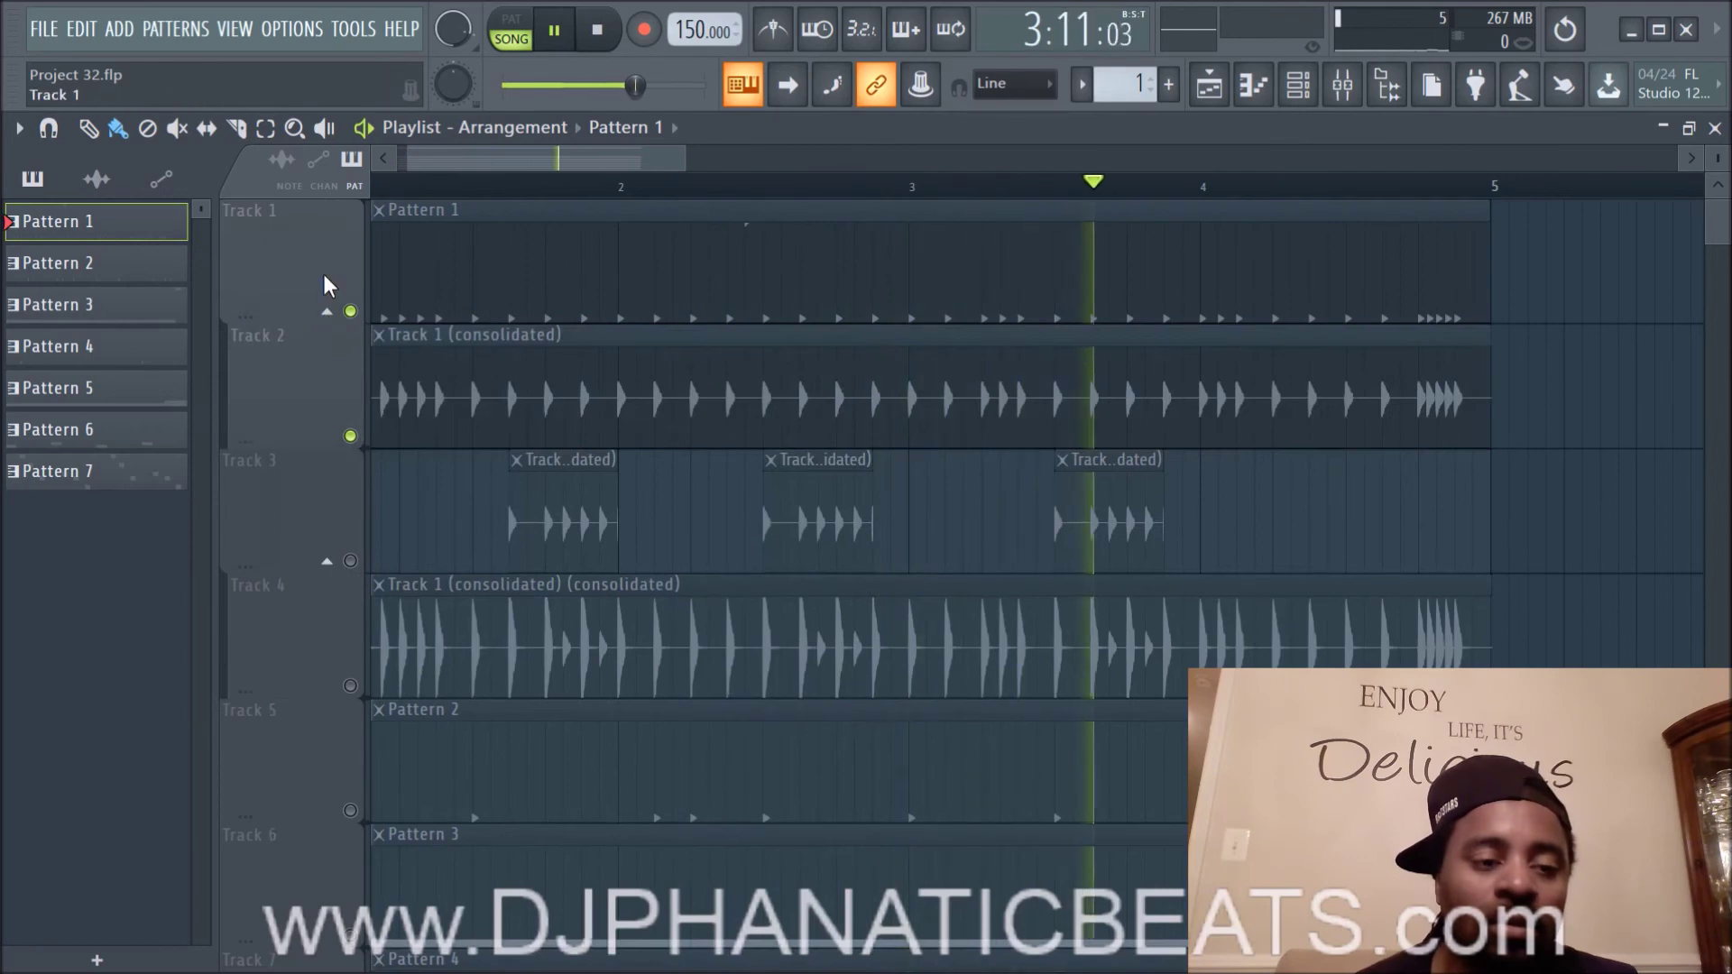
{"action": "left_click", "coordinate": [600, 30]}
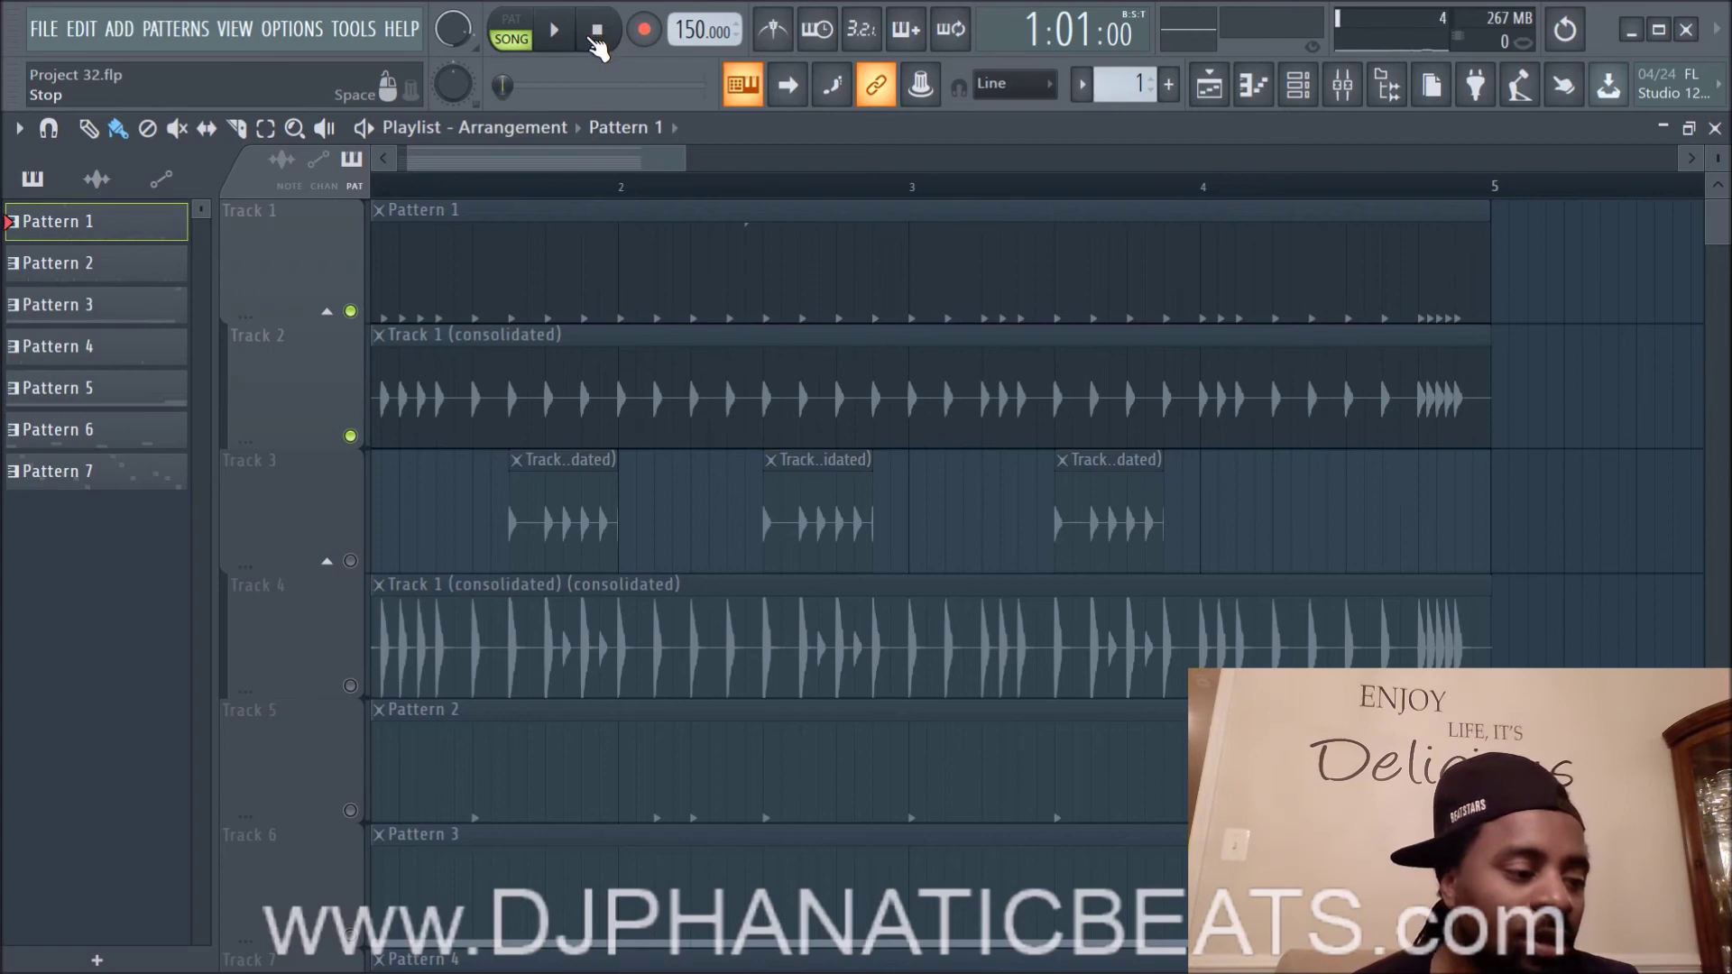
Step: Unmute all clips on Track 1, play the song to hear Pattern 1, and stop playback
{"action": "right_click", "coordinate": [320, 287]}
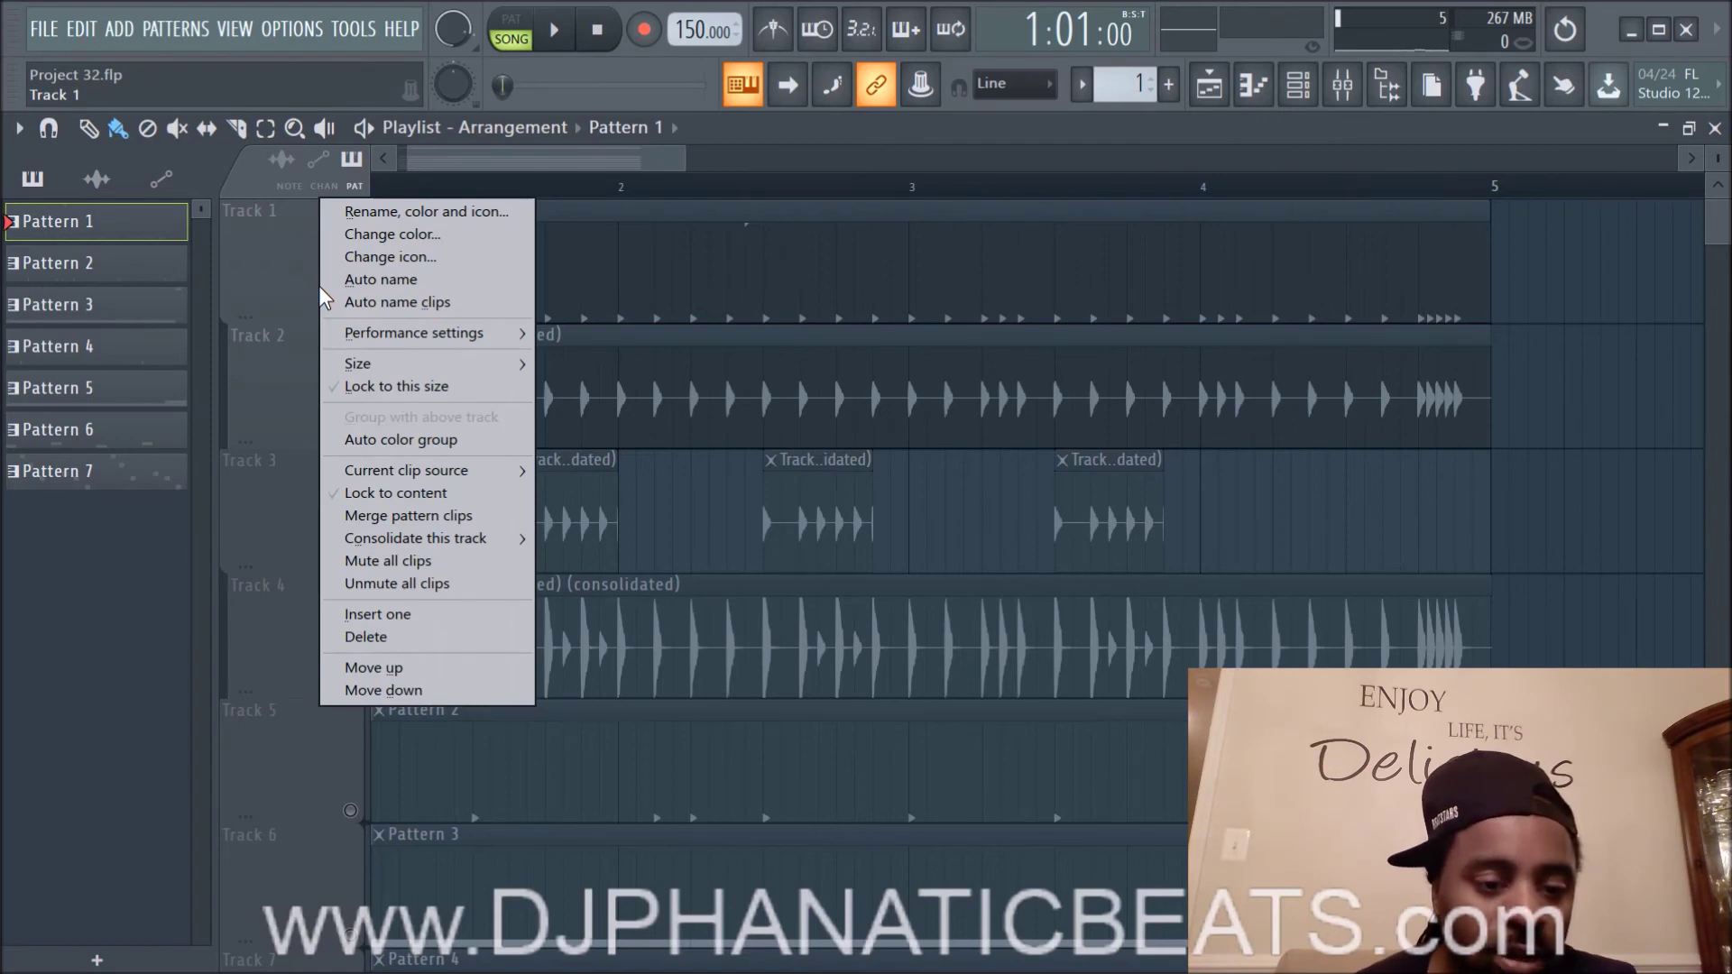
{"action": "left_click", "coordinate": [376, 583]}
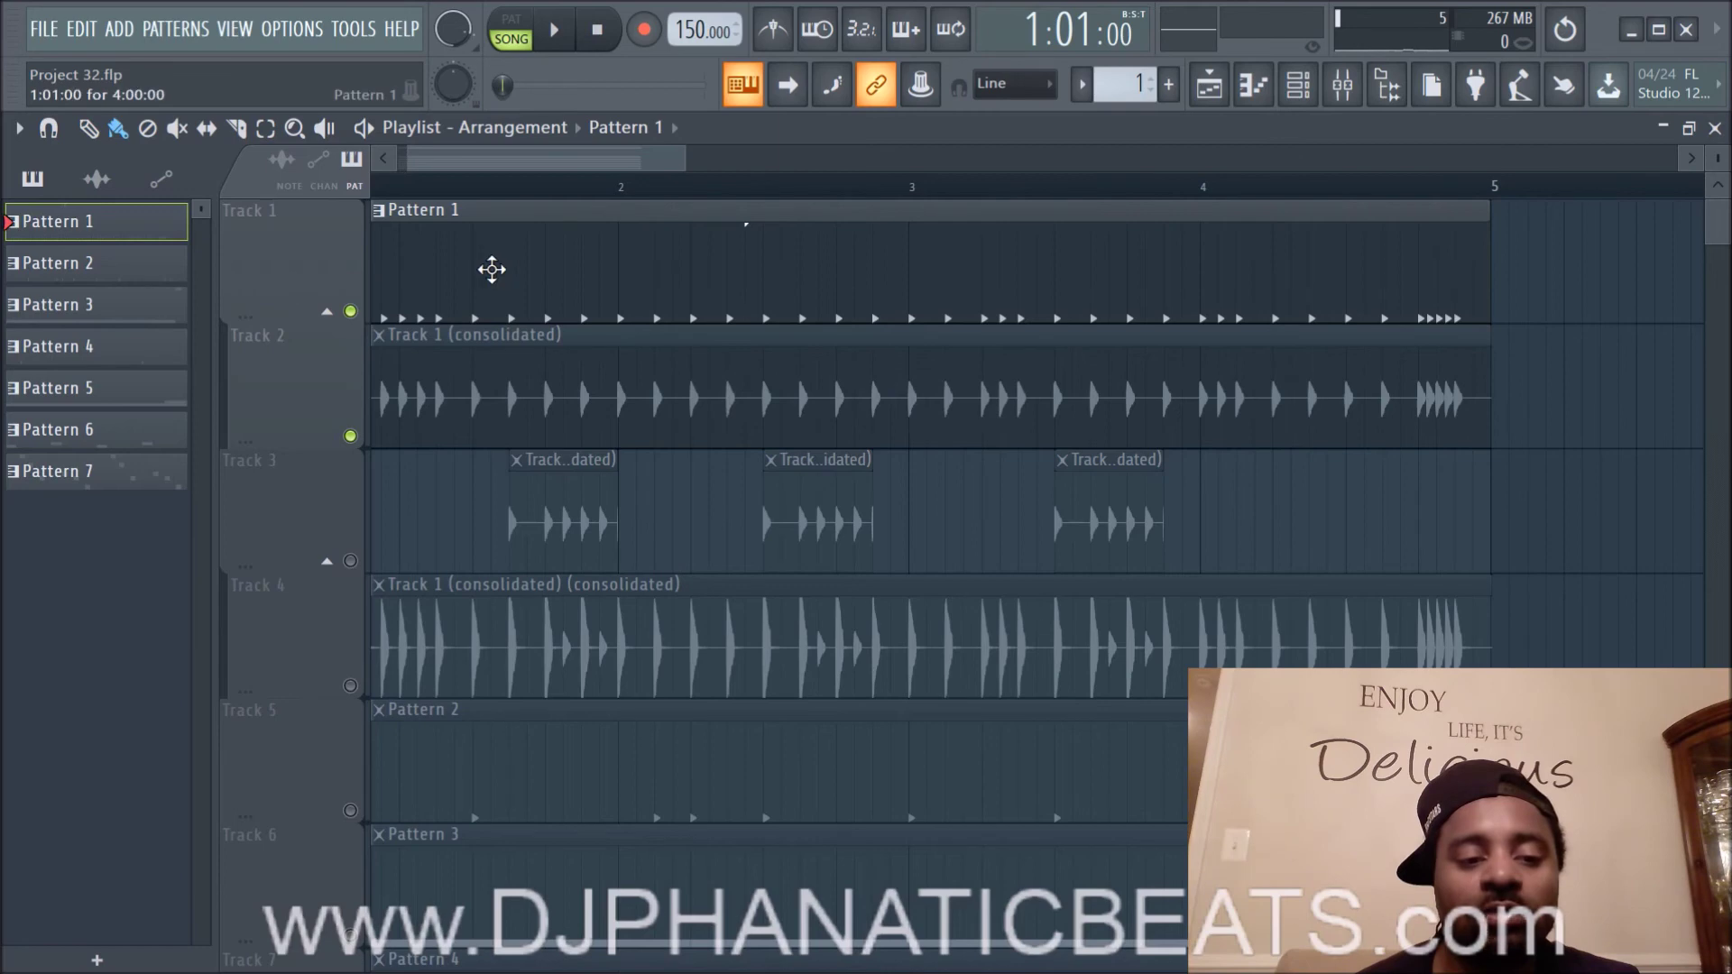
{"action": "left_click", "coordinate": [554, 30]}
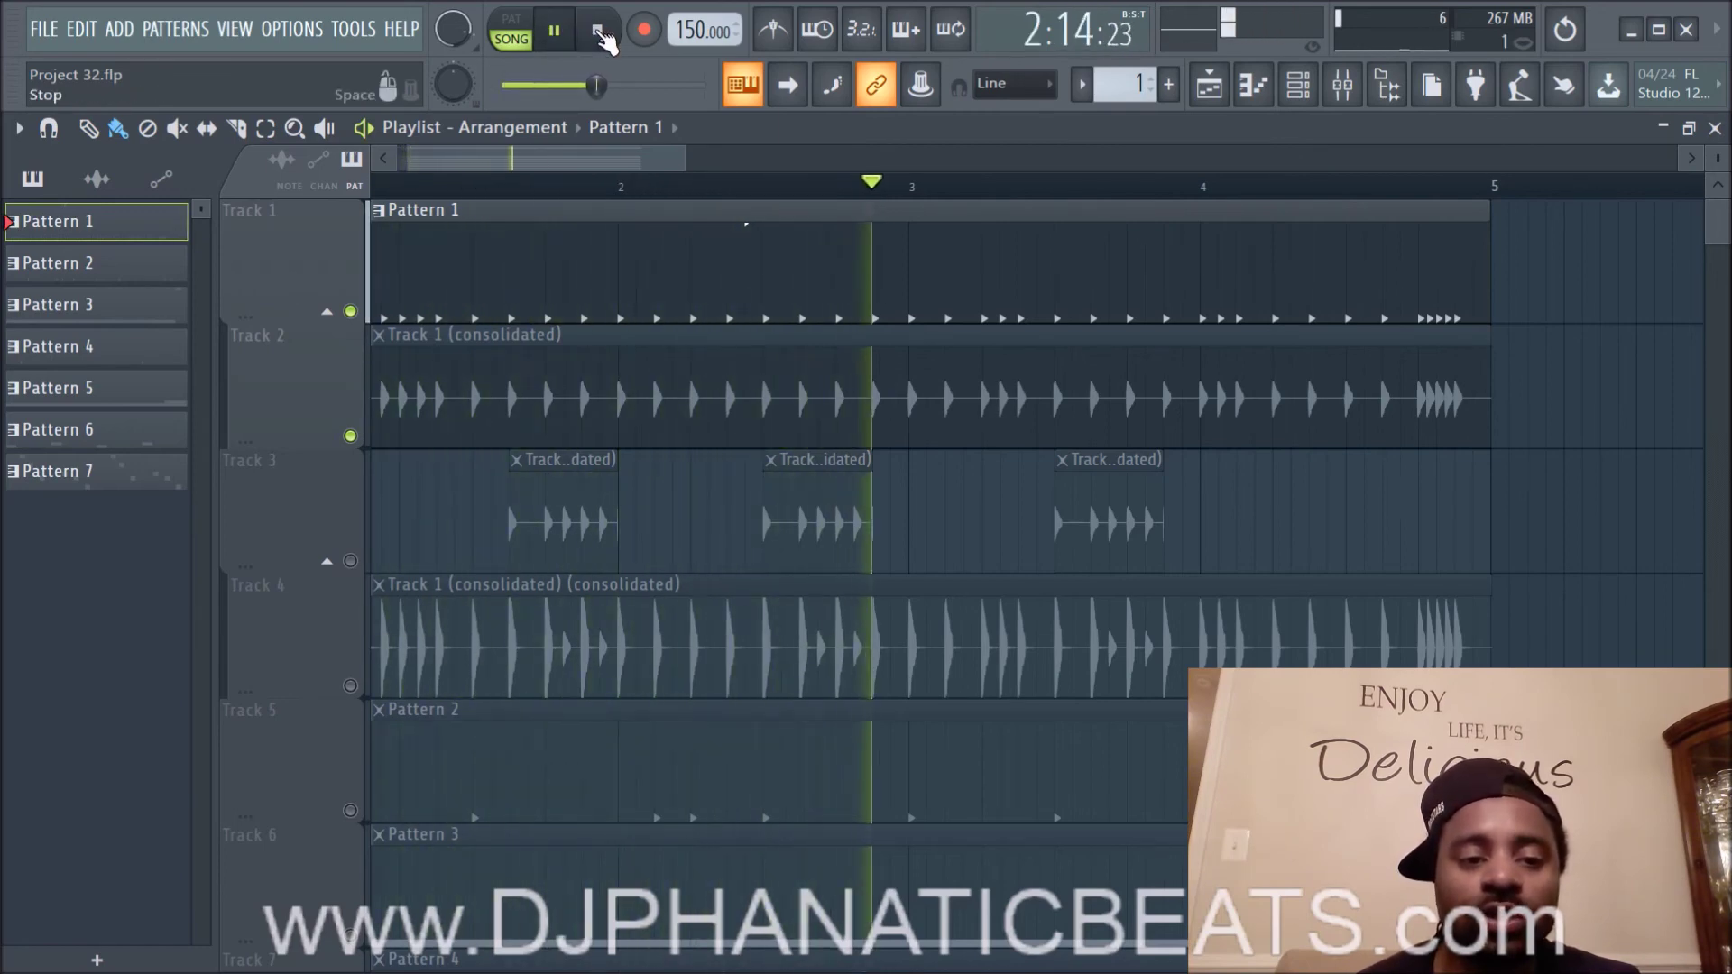
{"action": "left_click", "coordinate": [598, 32]}
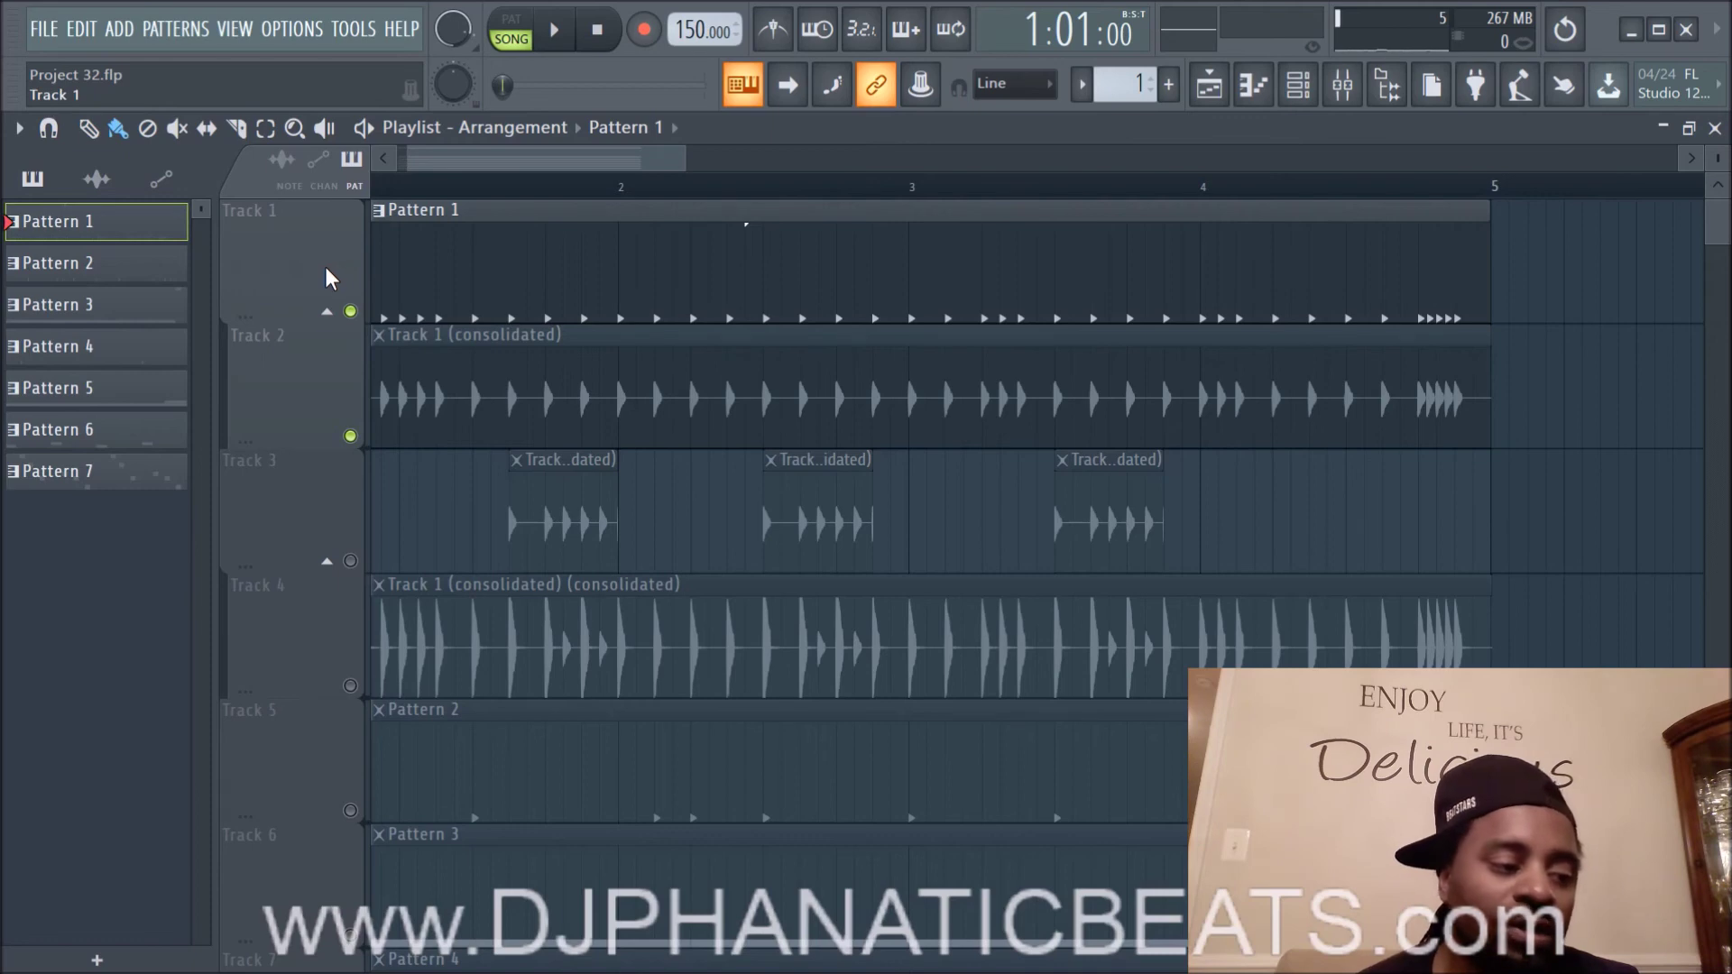
Step: Mute Track 2 while demonstrating collapsing and expanding the Track 1 group
{"action": "left_click", "coordinate": [327, 312]}
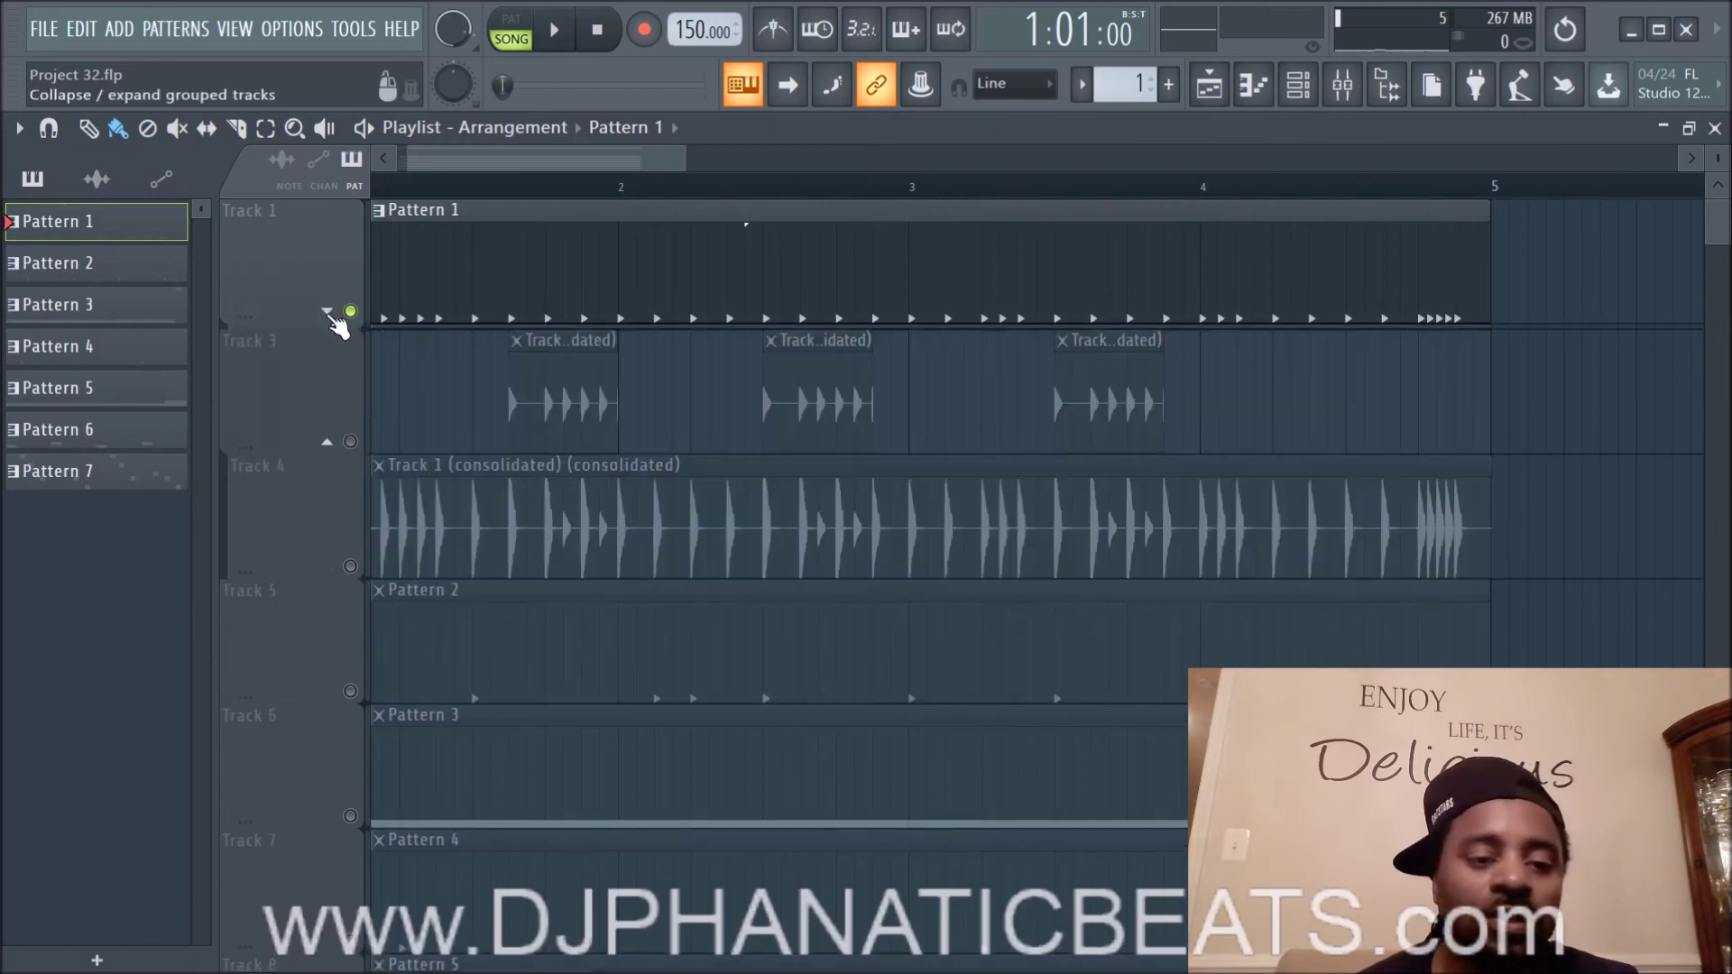
{"action": "left_click", "coordinate": [330, 314]}
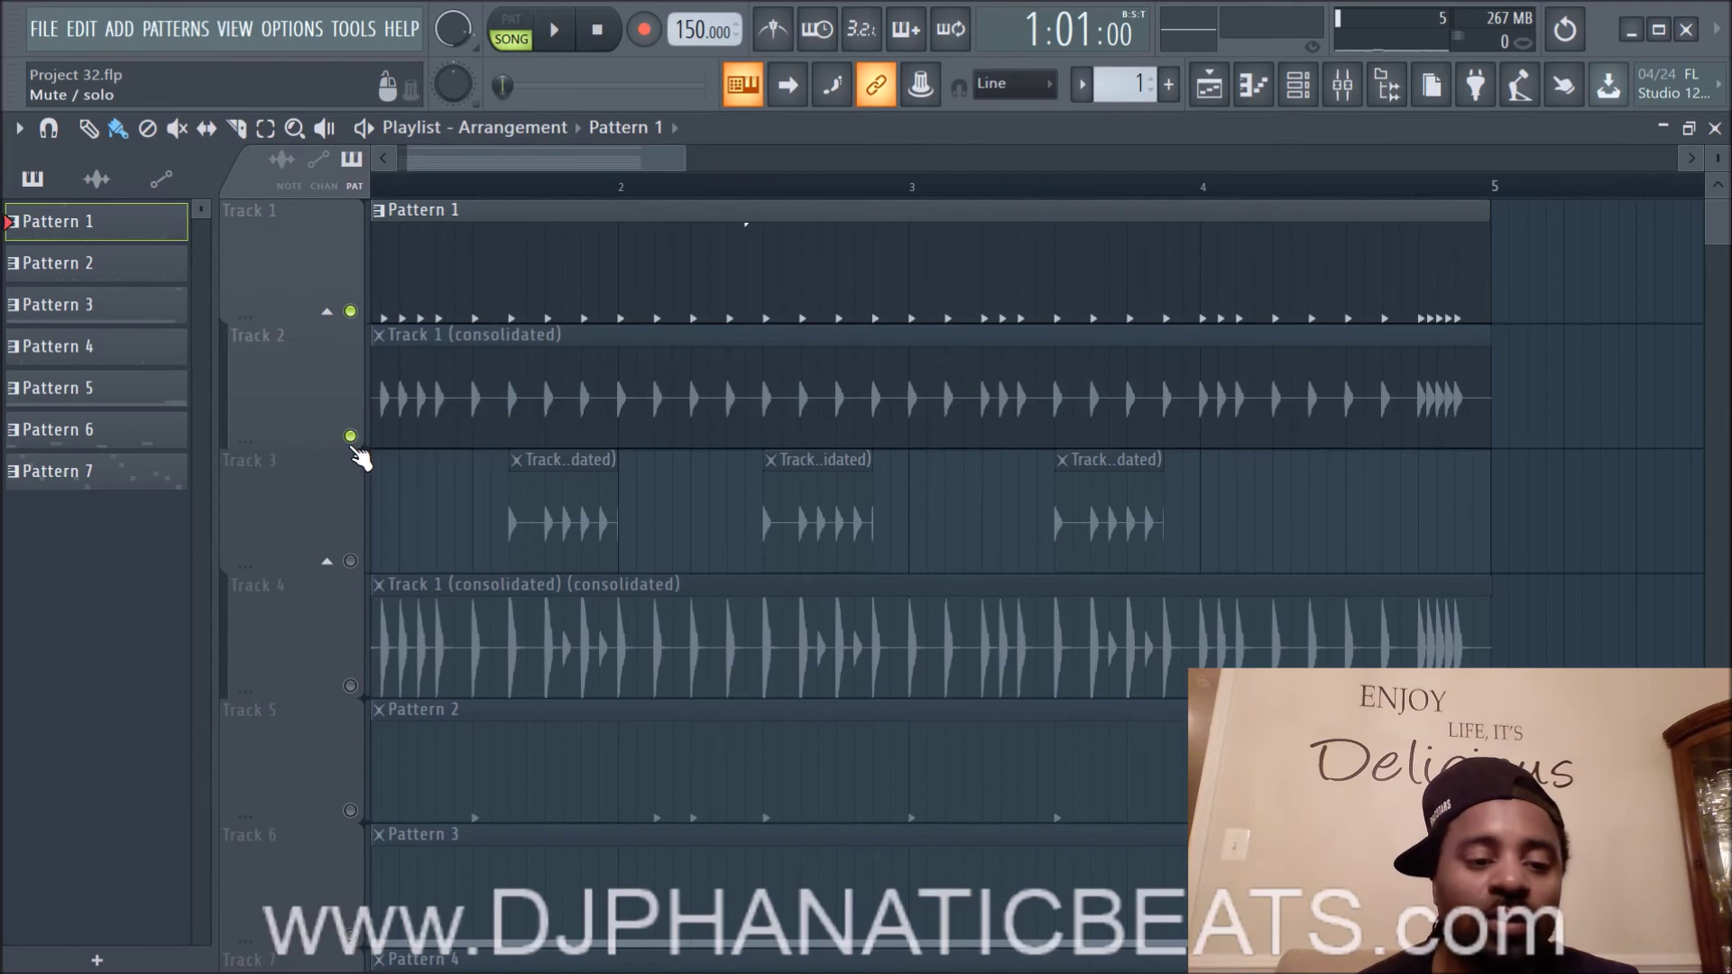
{"action": "left_click", "coordinate": [327, 312]}
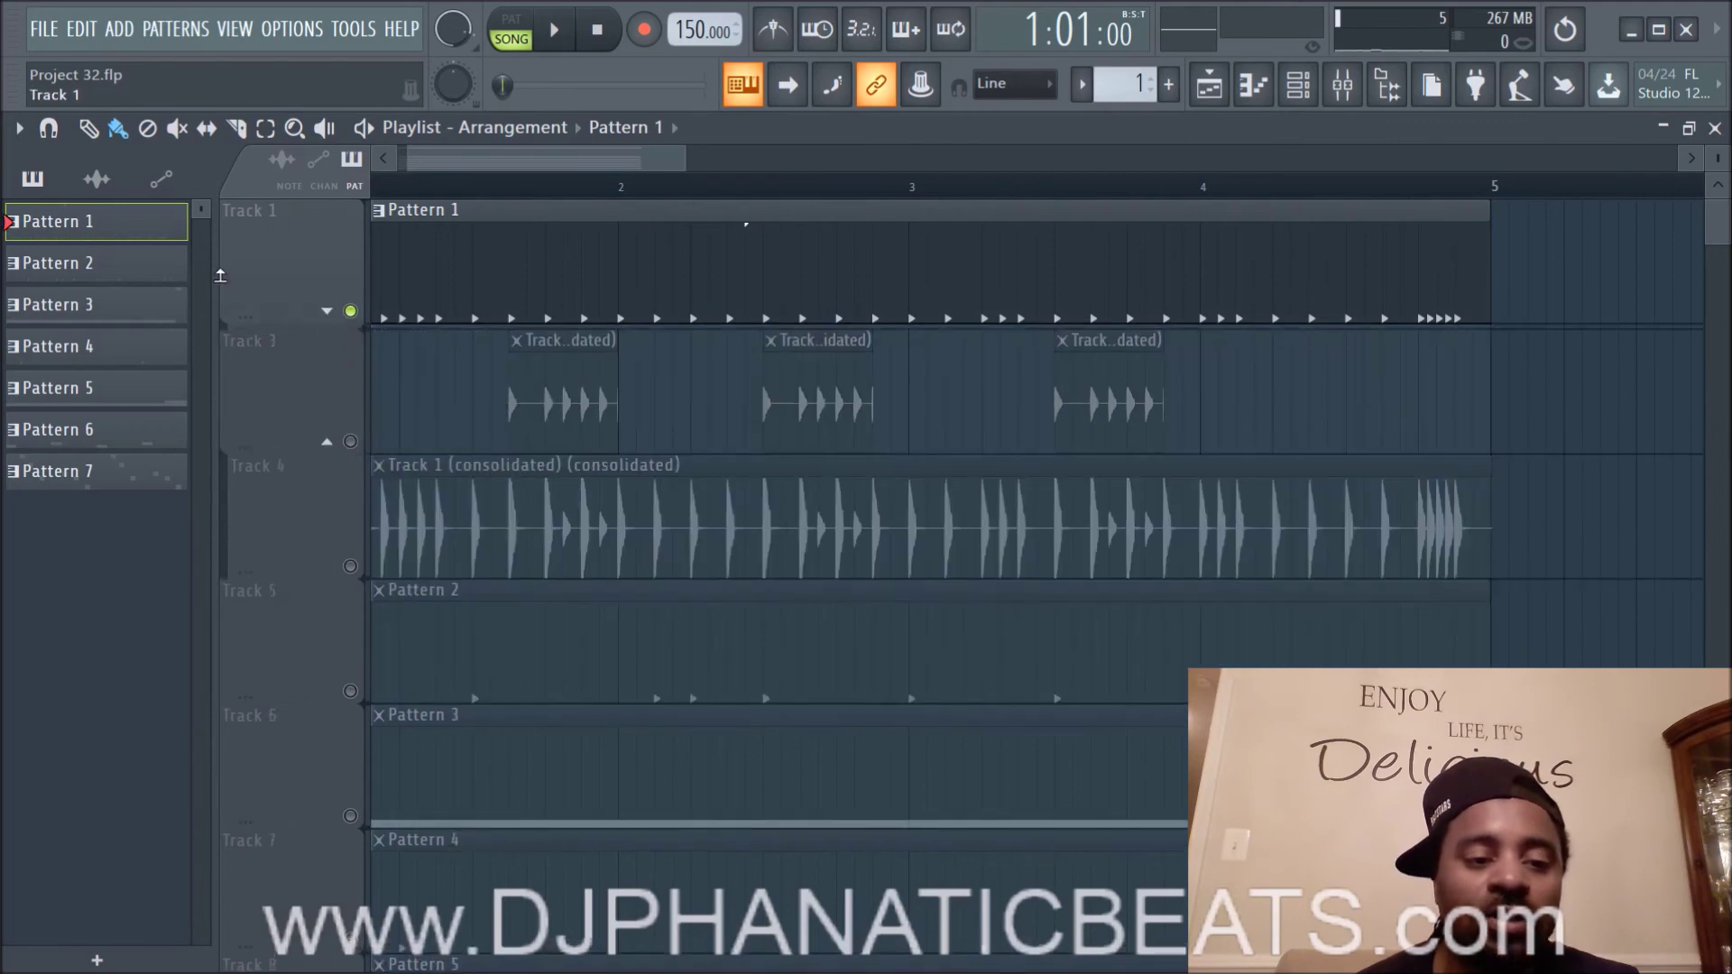
{"action": "left_click", "coordinate": [328, 313]}
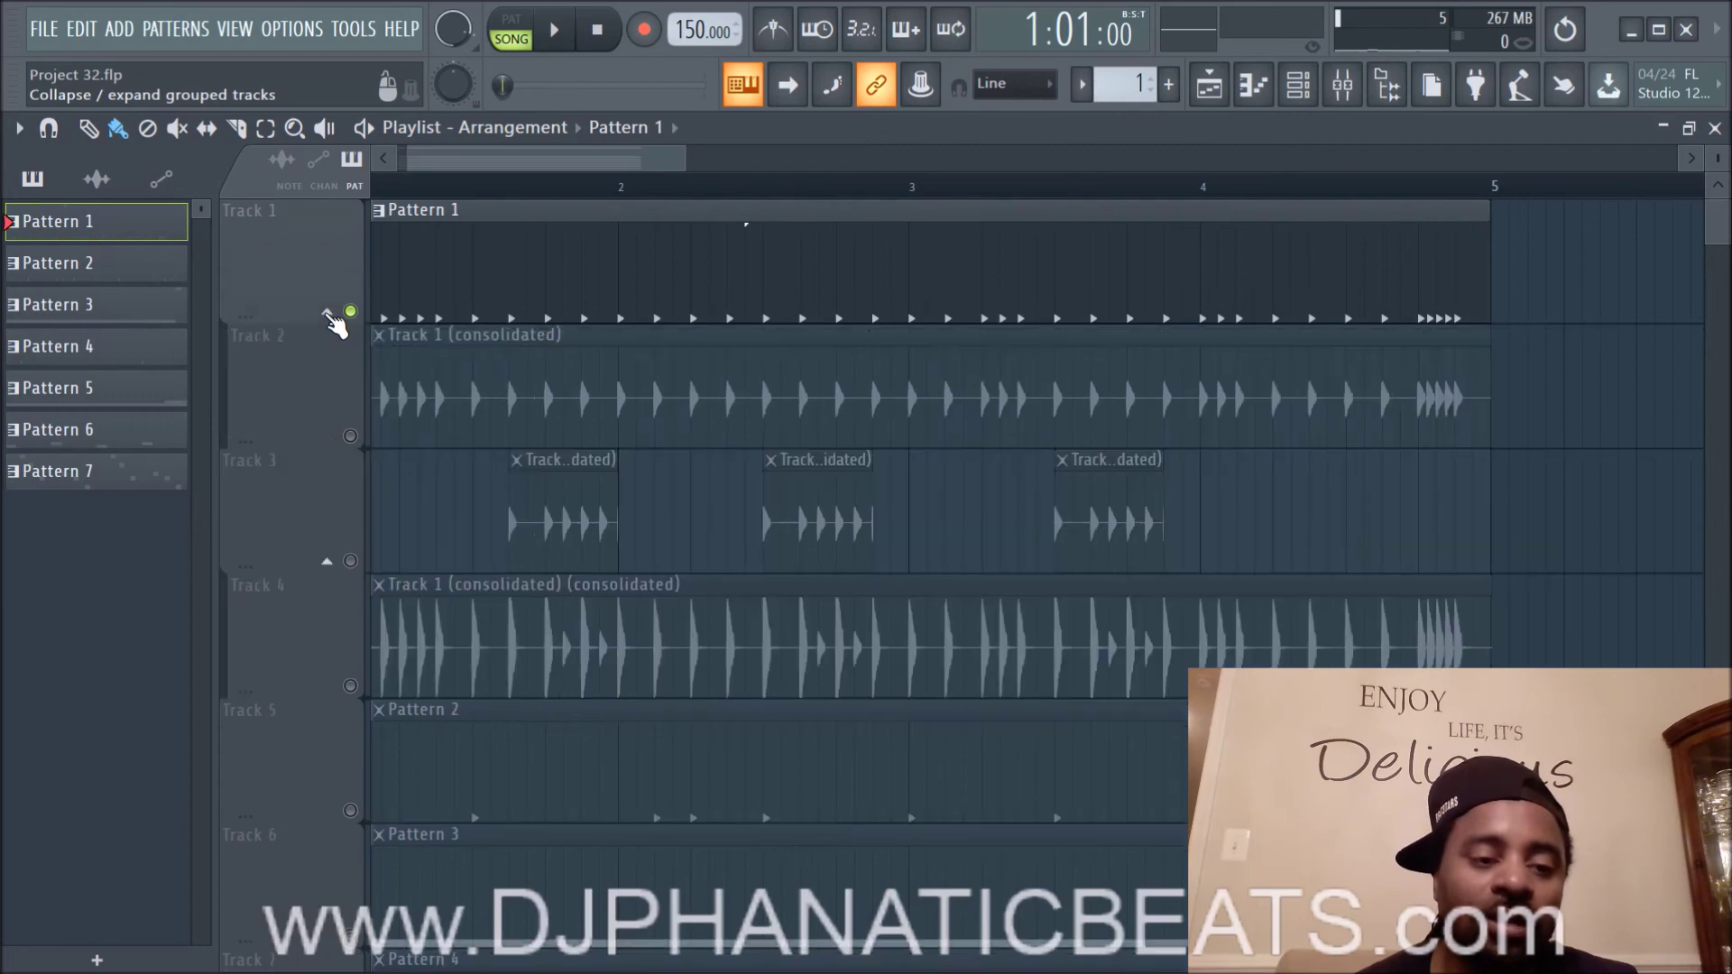
Step: Leave Track 2 collapsed under Track 1 and play the song
{"action": "left_click", "coordinate": [328, 313]}
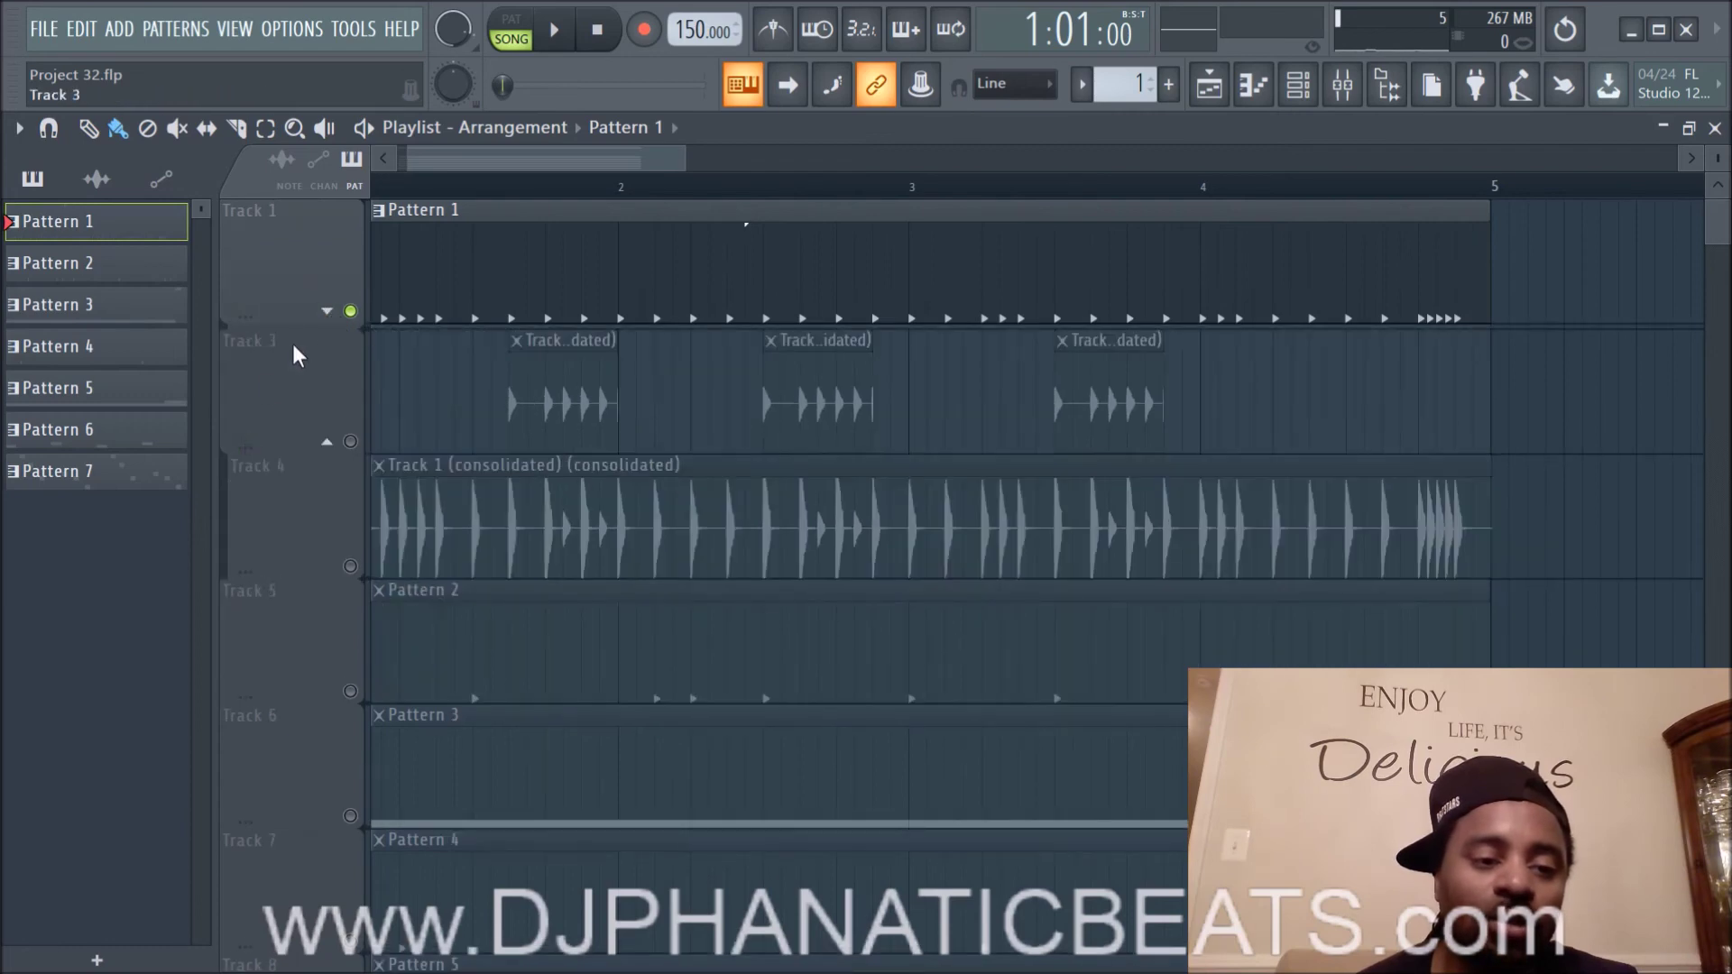
{"action": "left_click", "coordinate": [328, 313]}
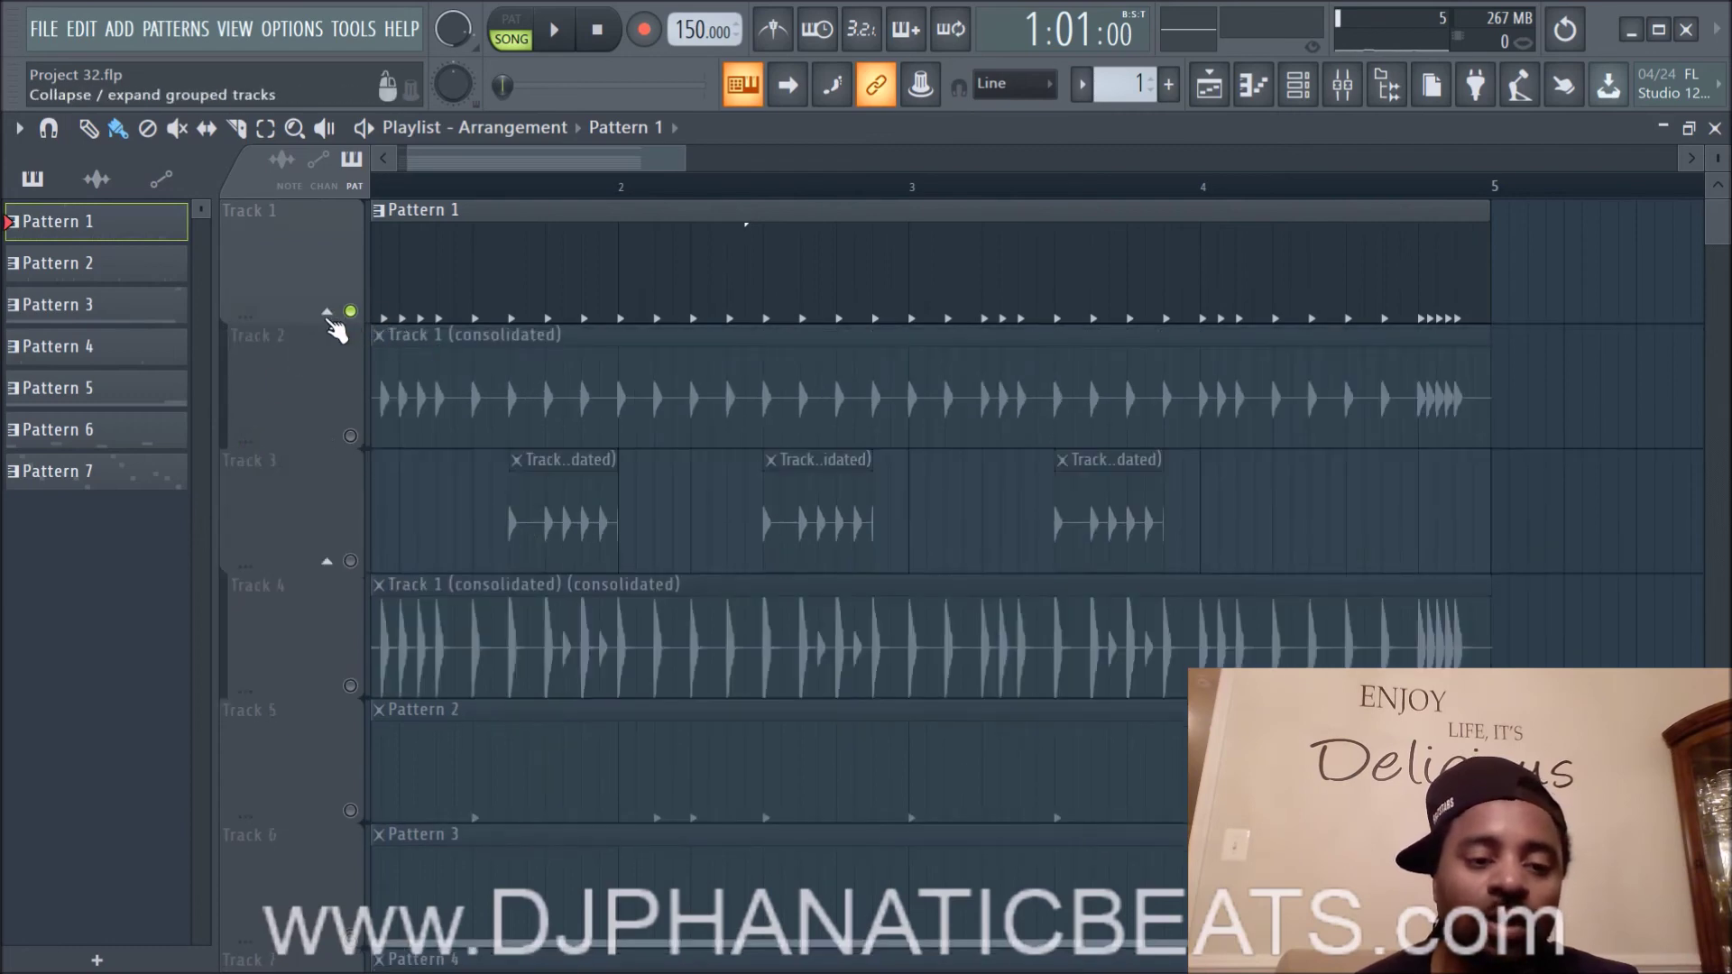
{"action": "left_click", "coordinate": [329, 314]}
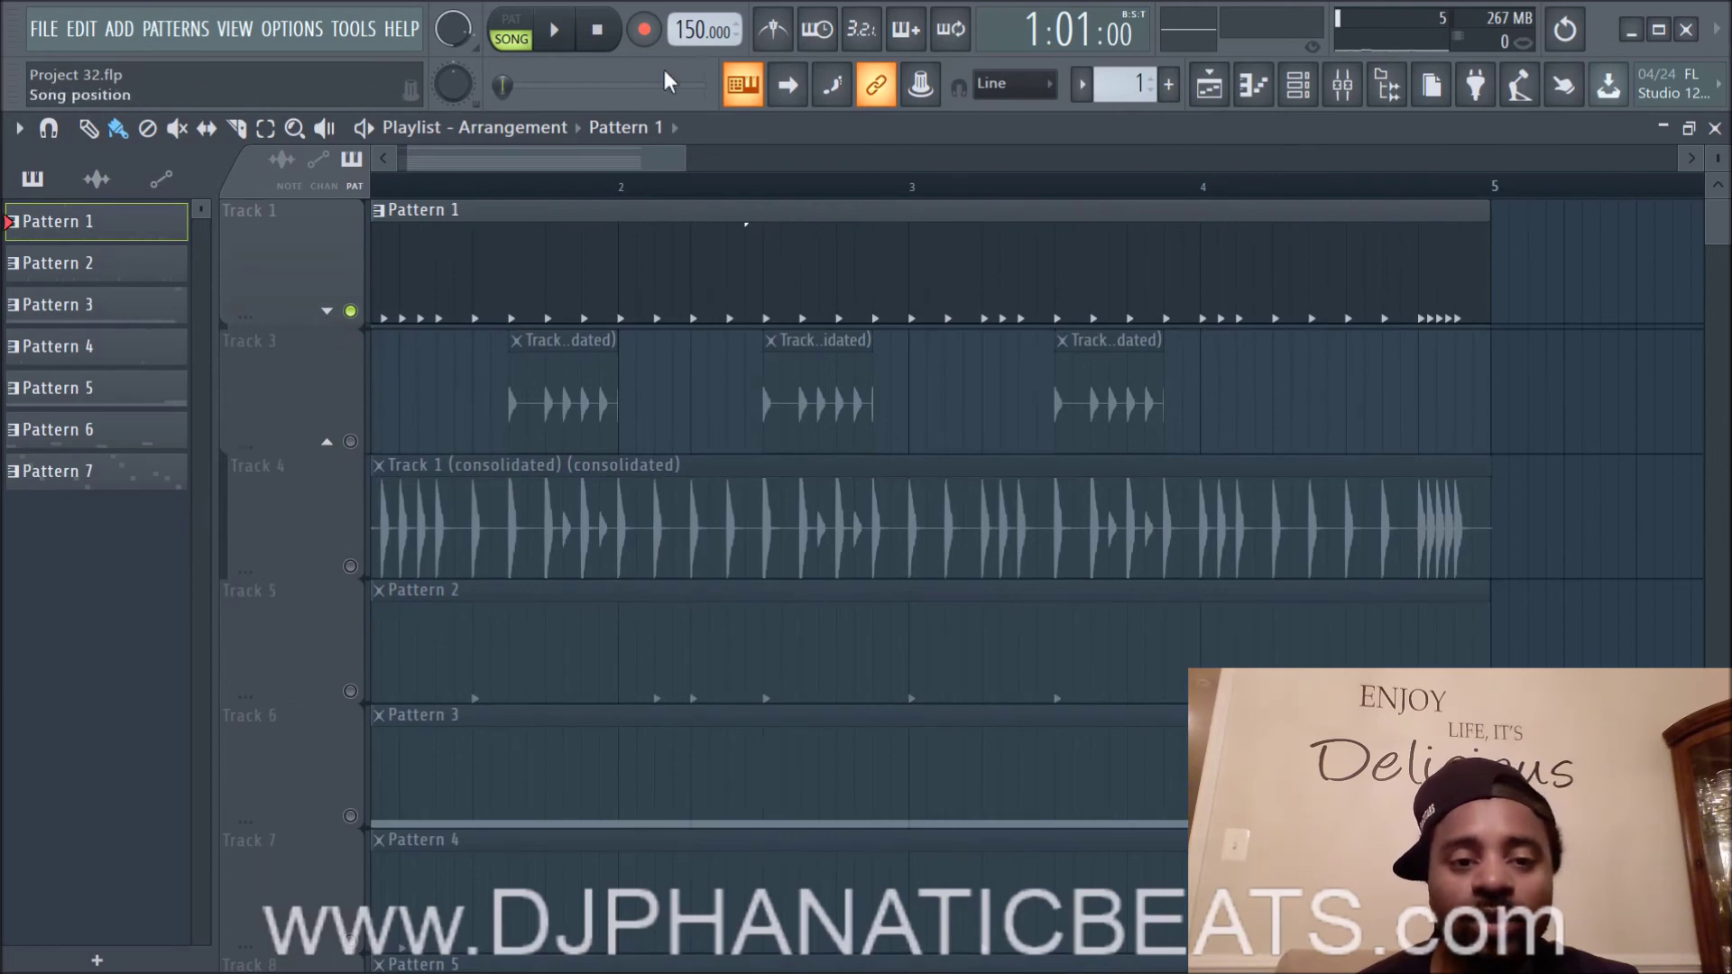
{"action": "key", "text": "space"}
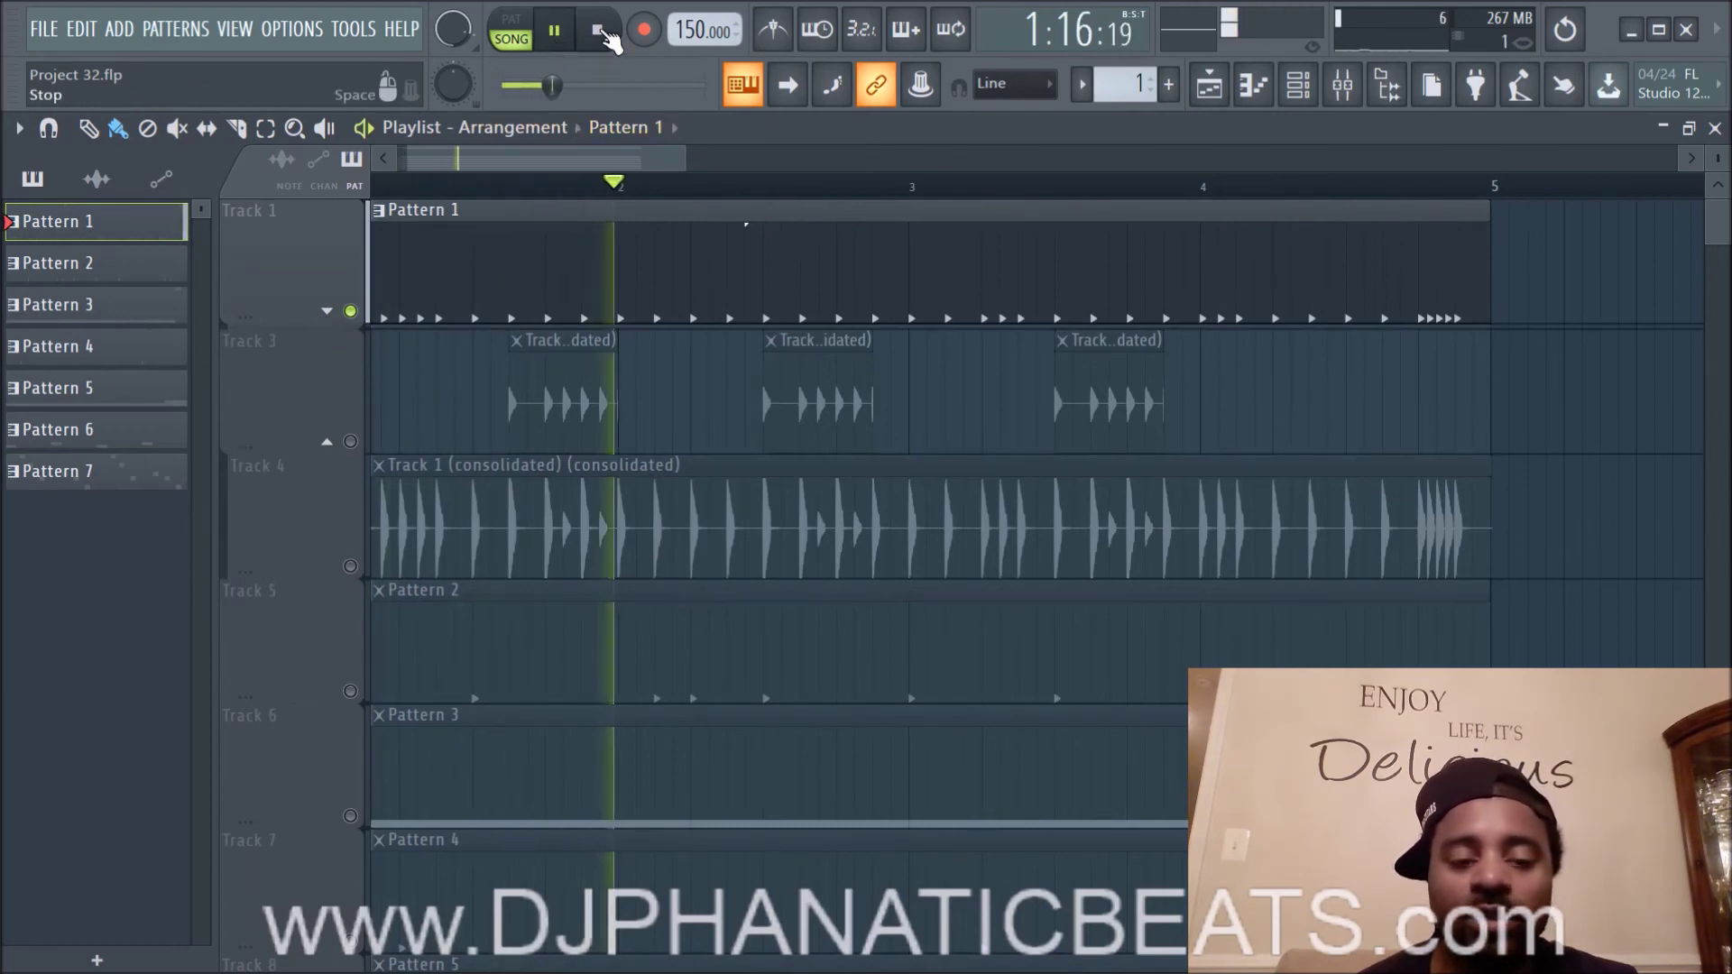
Step: Stop the song, expand the Track 1 group, and mute Track 1 while unmuting Track 2
{"action": "left_click", "coordinate": [599, 30]}
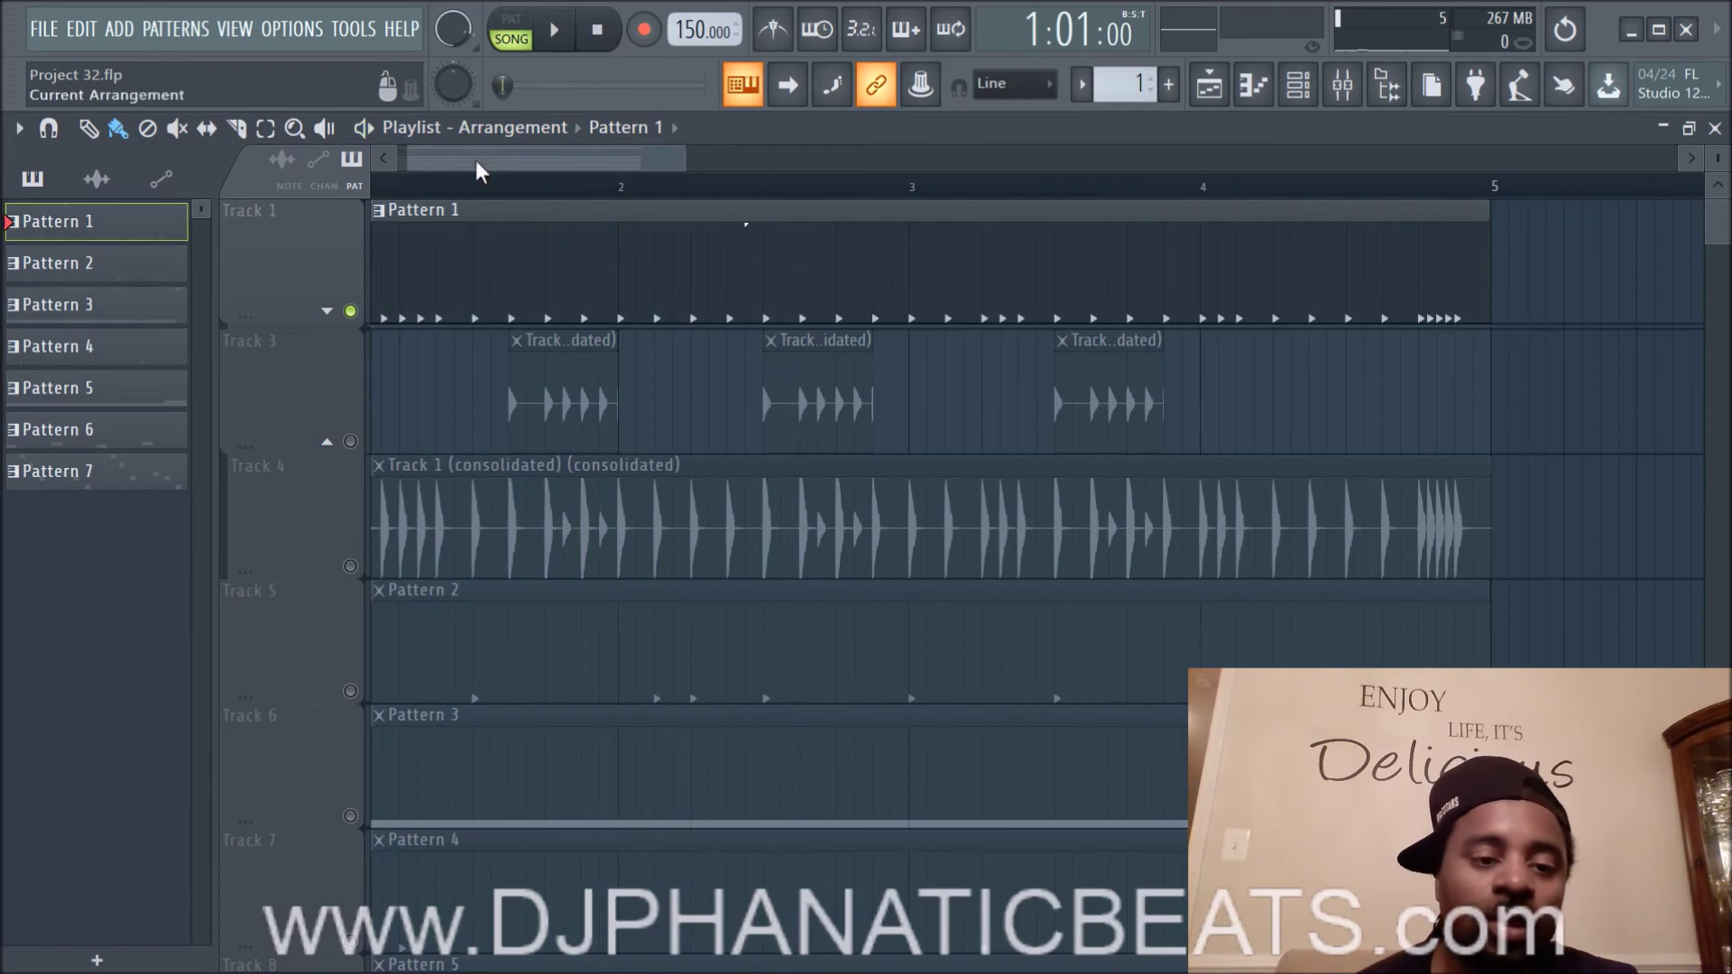
{"action": "left_click", "coordinate": [328, 314]}
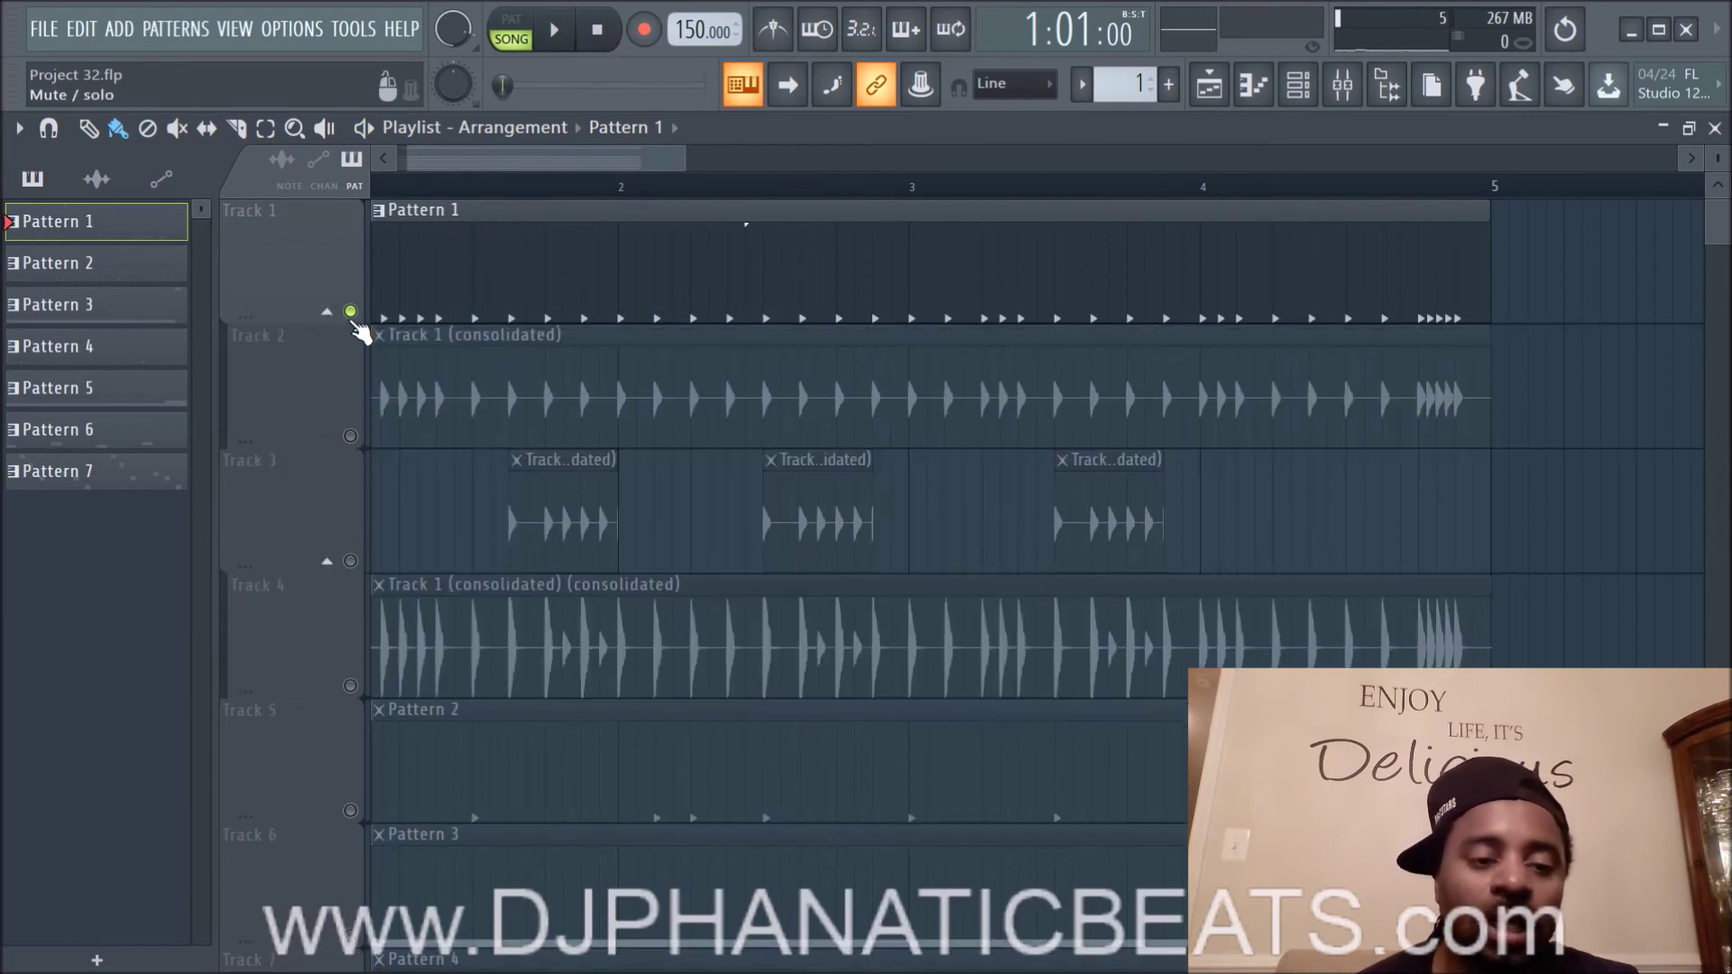
{"action": "left_click", "coordinate": [351, 312]}
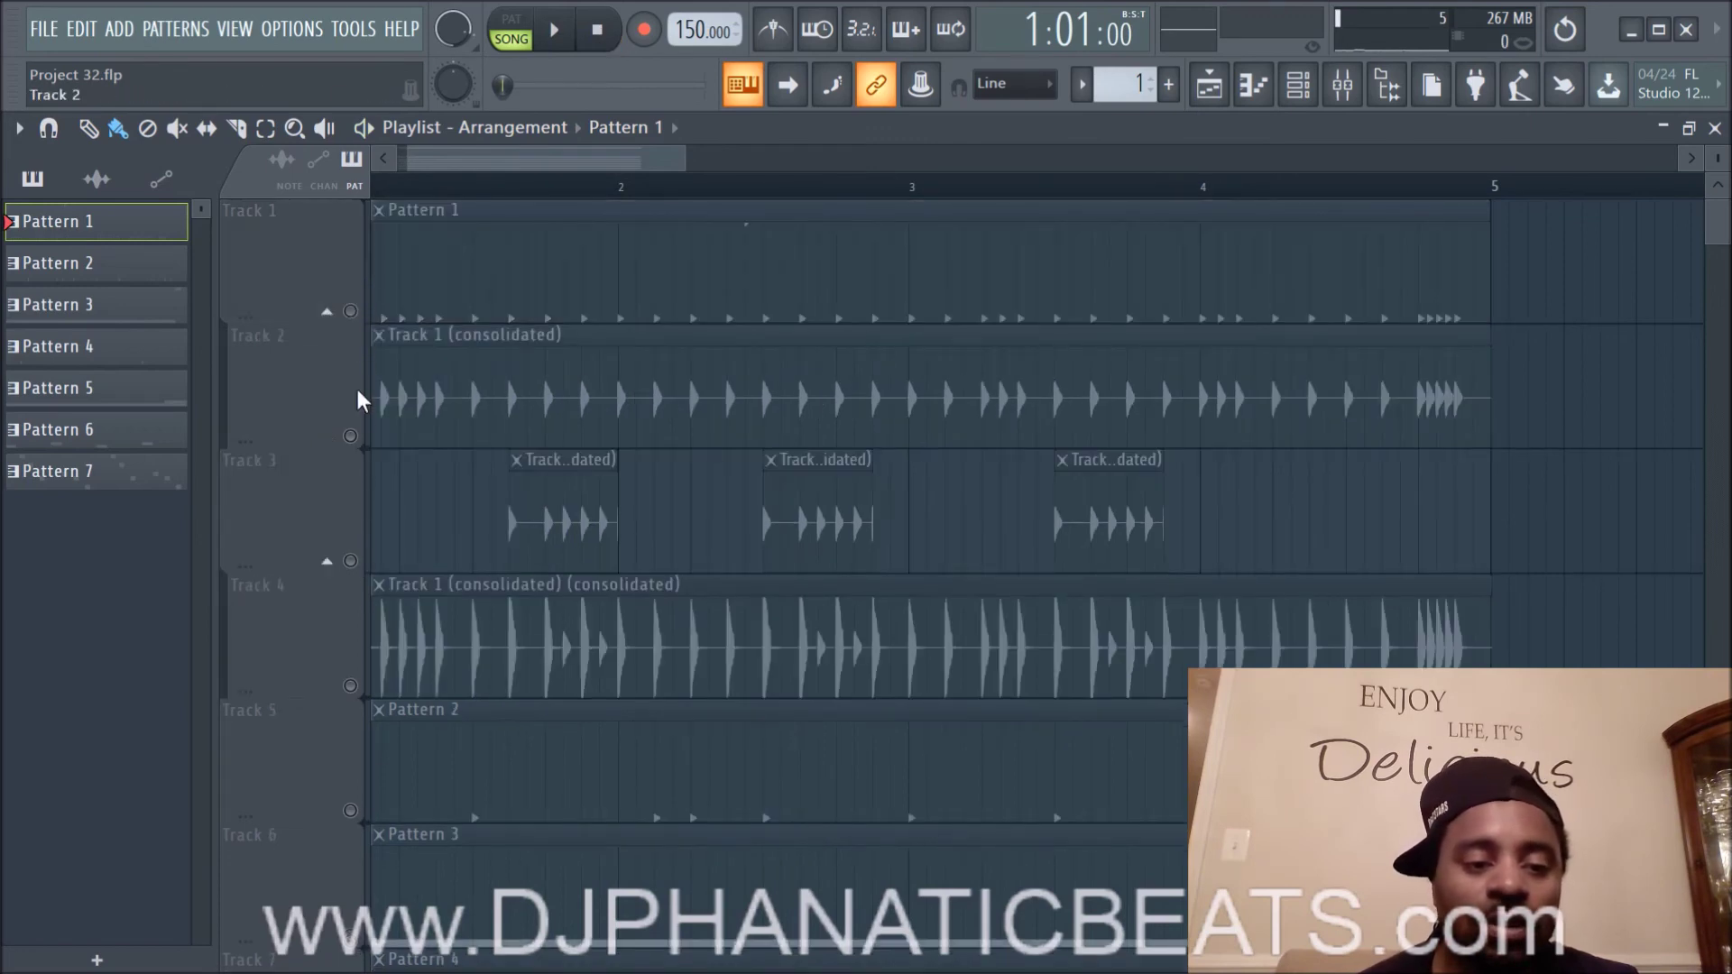
{"action": "left_click", "coordinate": [351, 436]}
Step: Mute all clips on Track 1 and unmute all clips on Track 2
{"action": "right_click", "coordinate": [328, 327]}
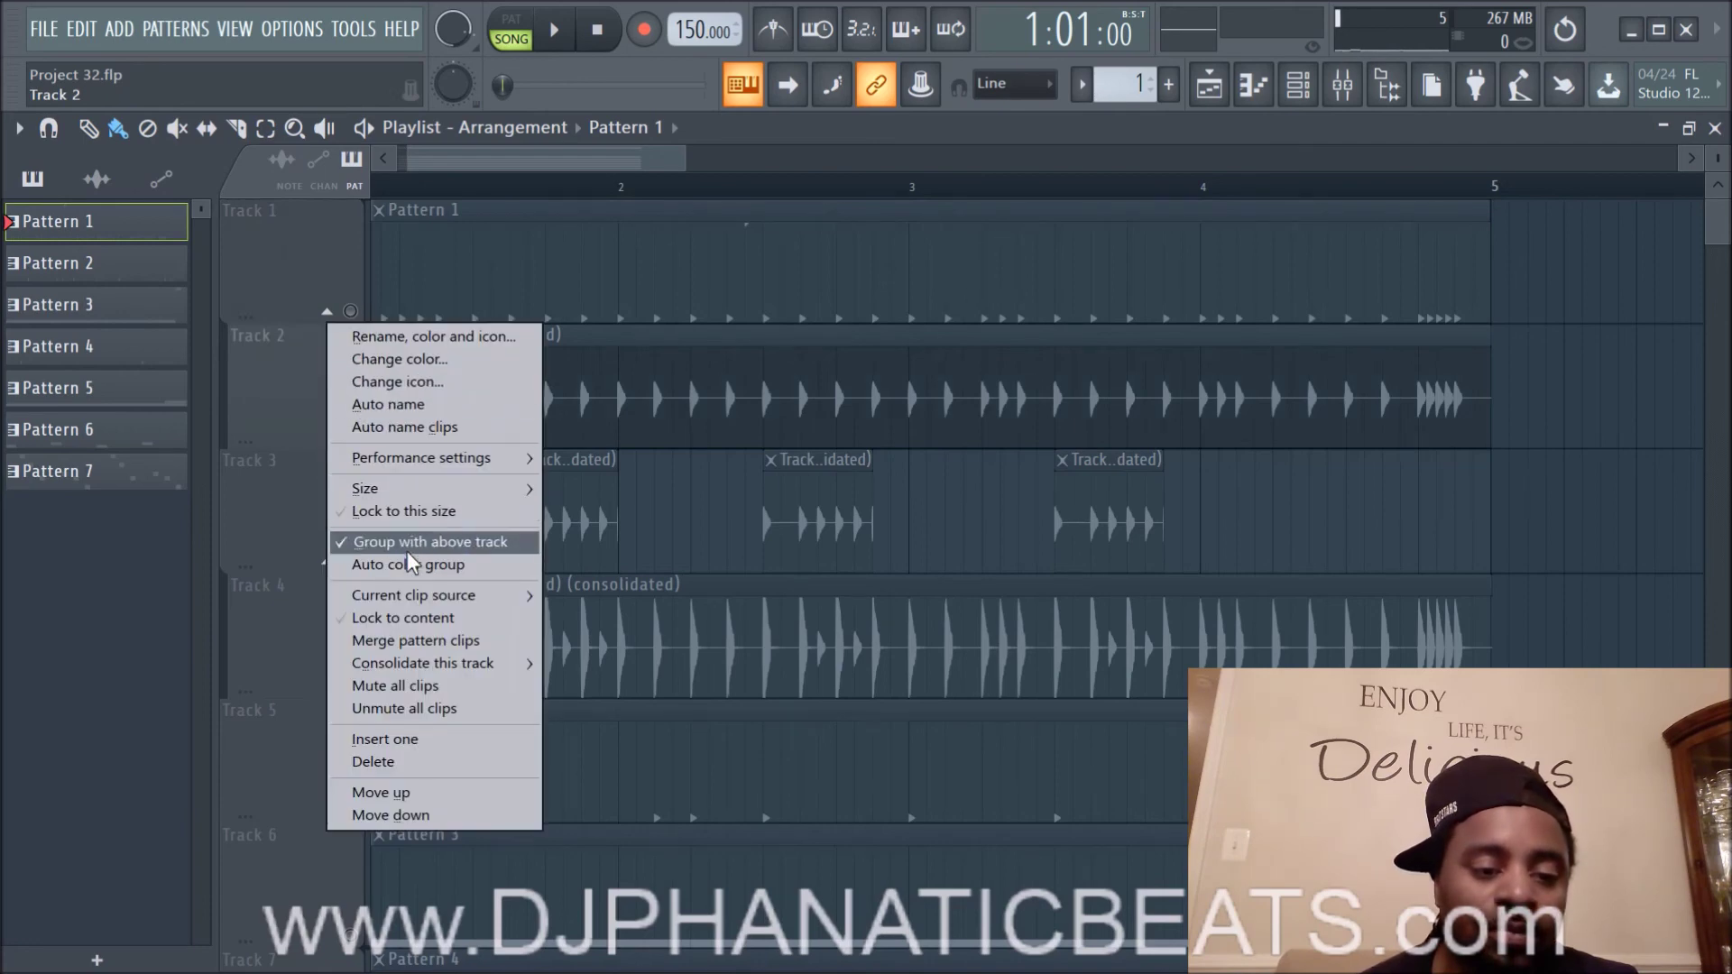
{"action": "right_click", "coordinate": [305, 267]}
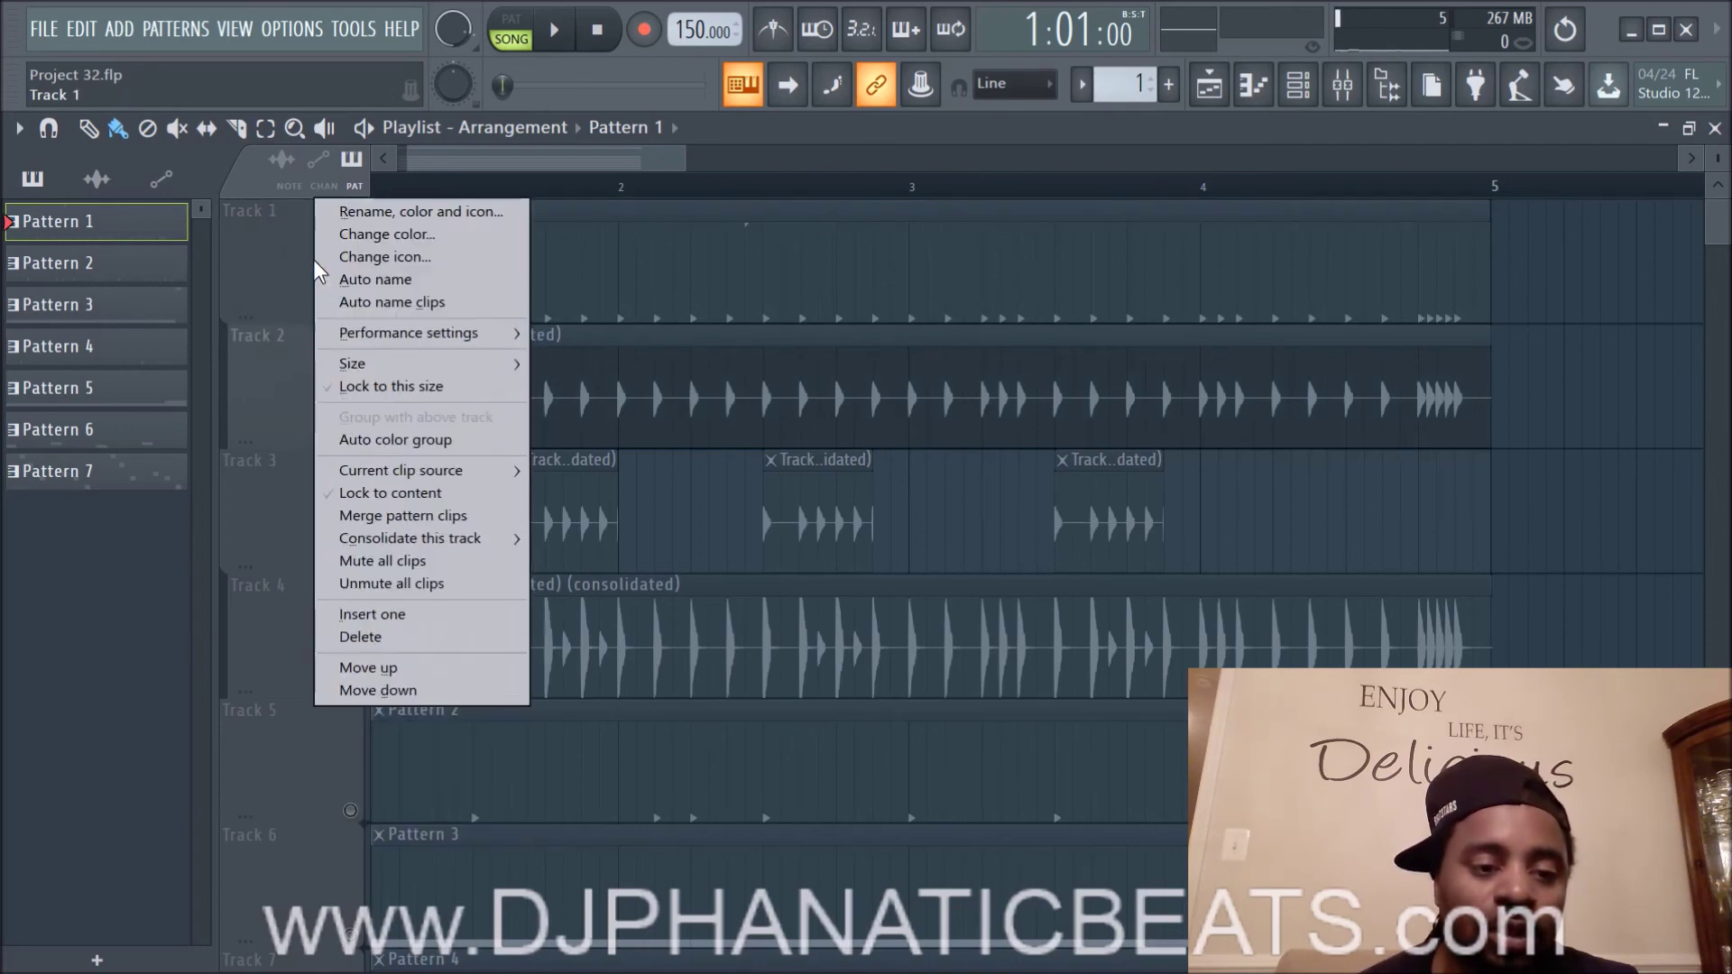
{"action": "left_click", "coordinate": [399, 560]}
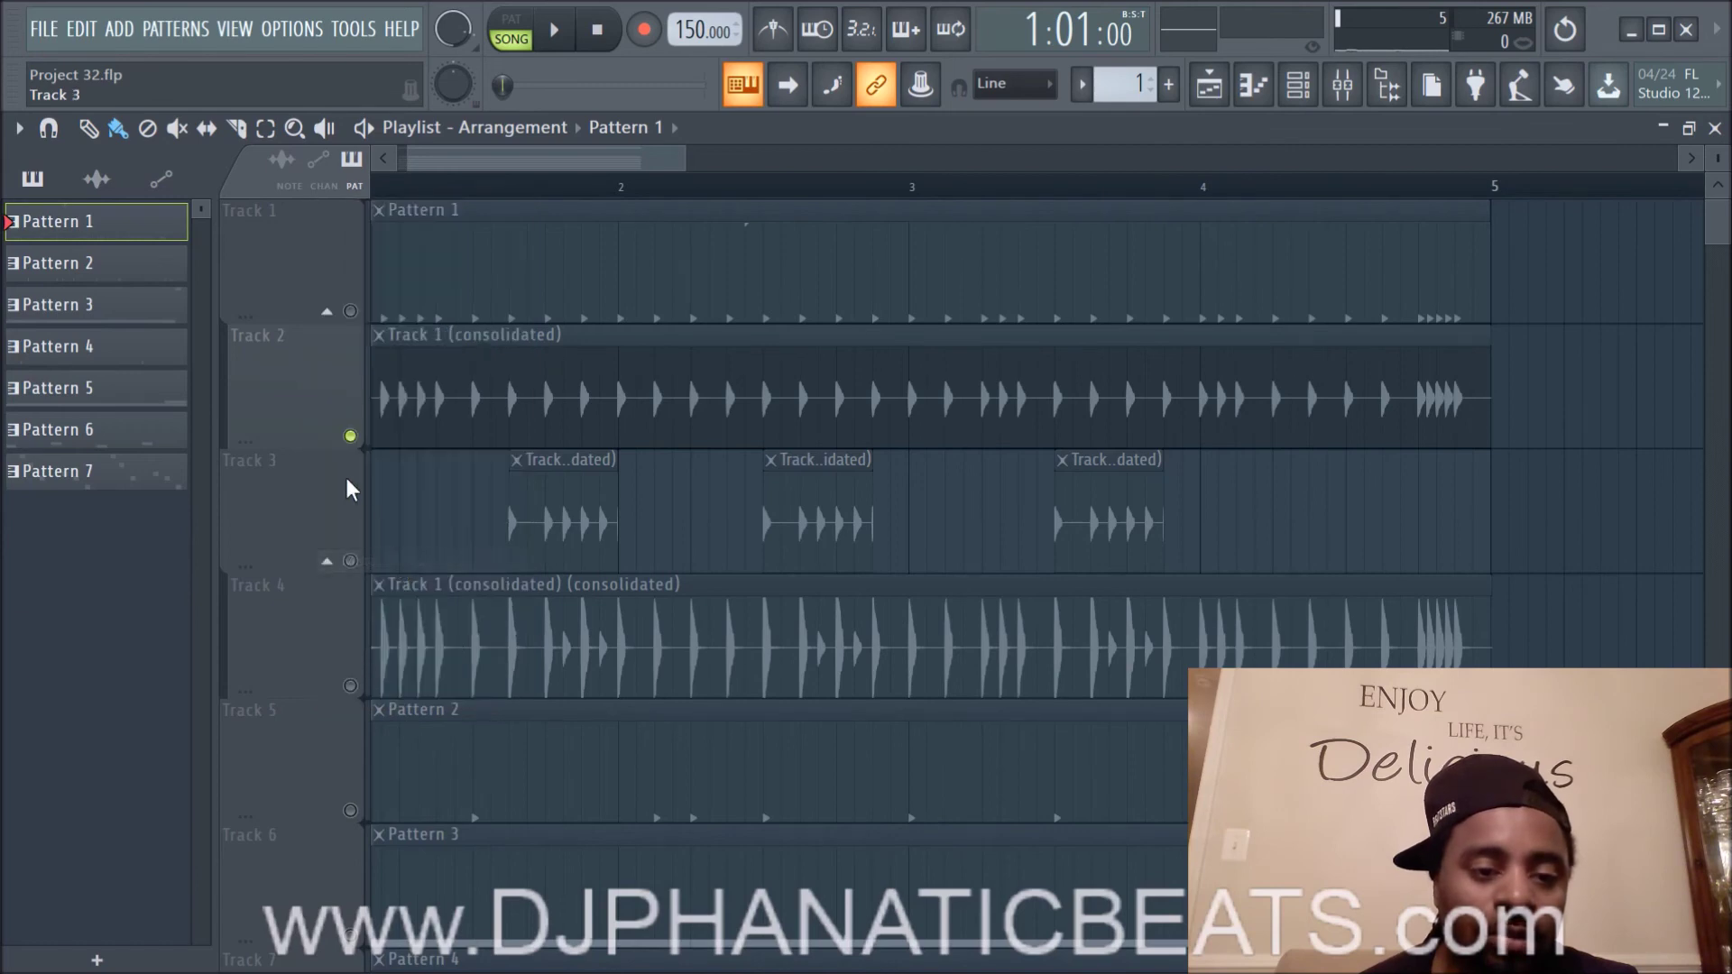
{"action": "right_click", "coordinate": [325, 322]}
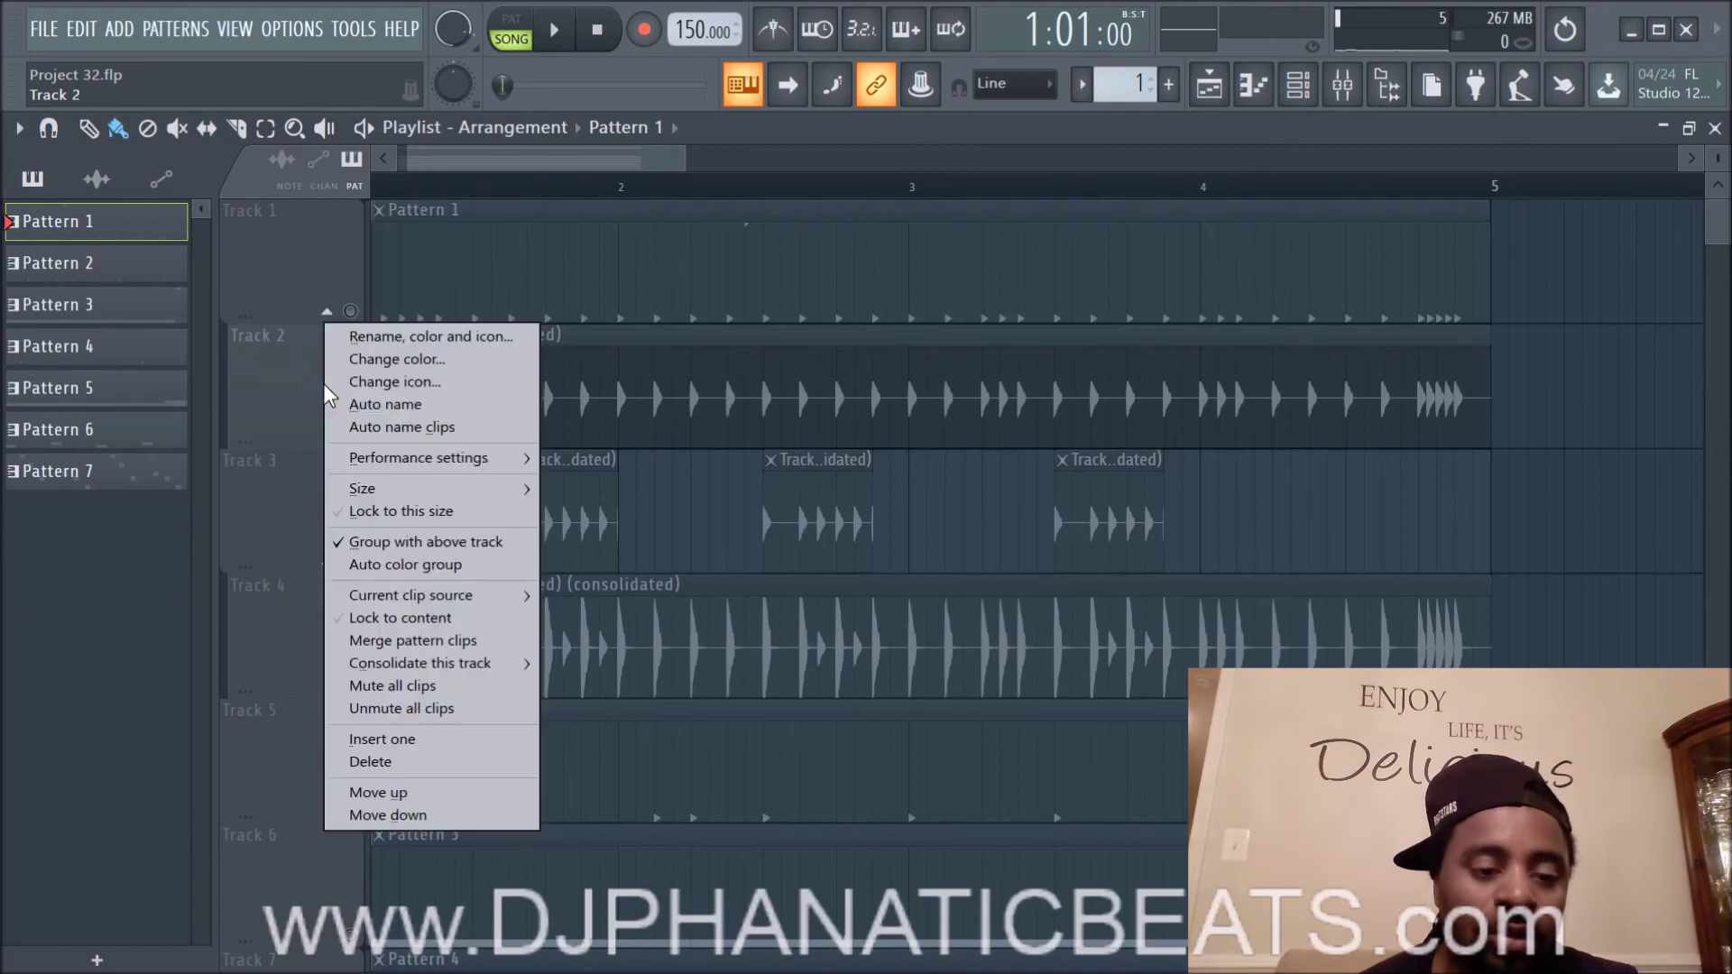
{"action": "left_click", "coordinate": [408, 706]}
Step: Play the song to hear the consolidated clip on Track 2, and stop playback
{"action": "left_click", "coordinate": [554, 29]}
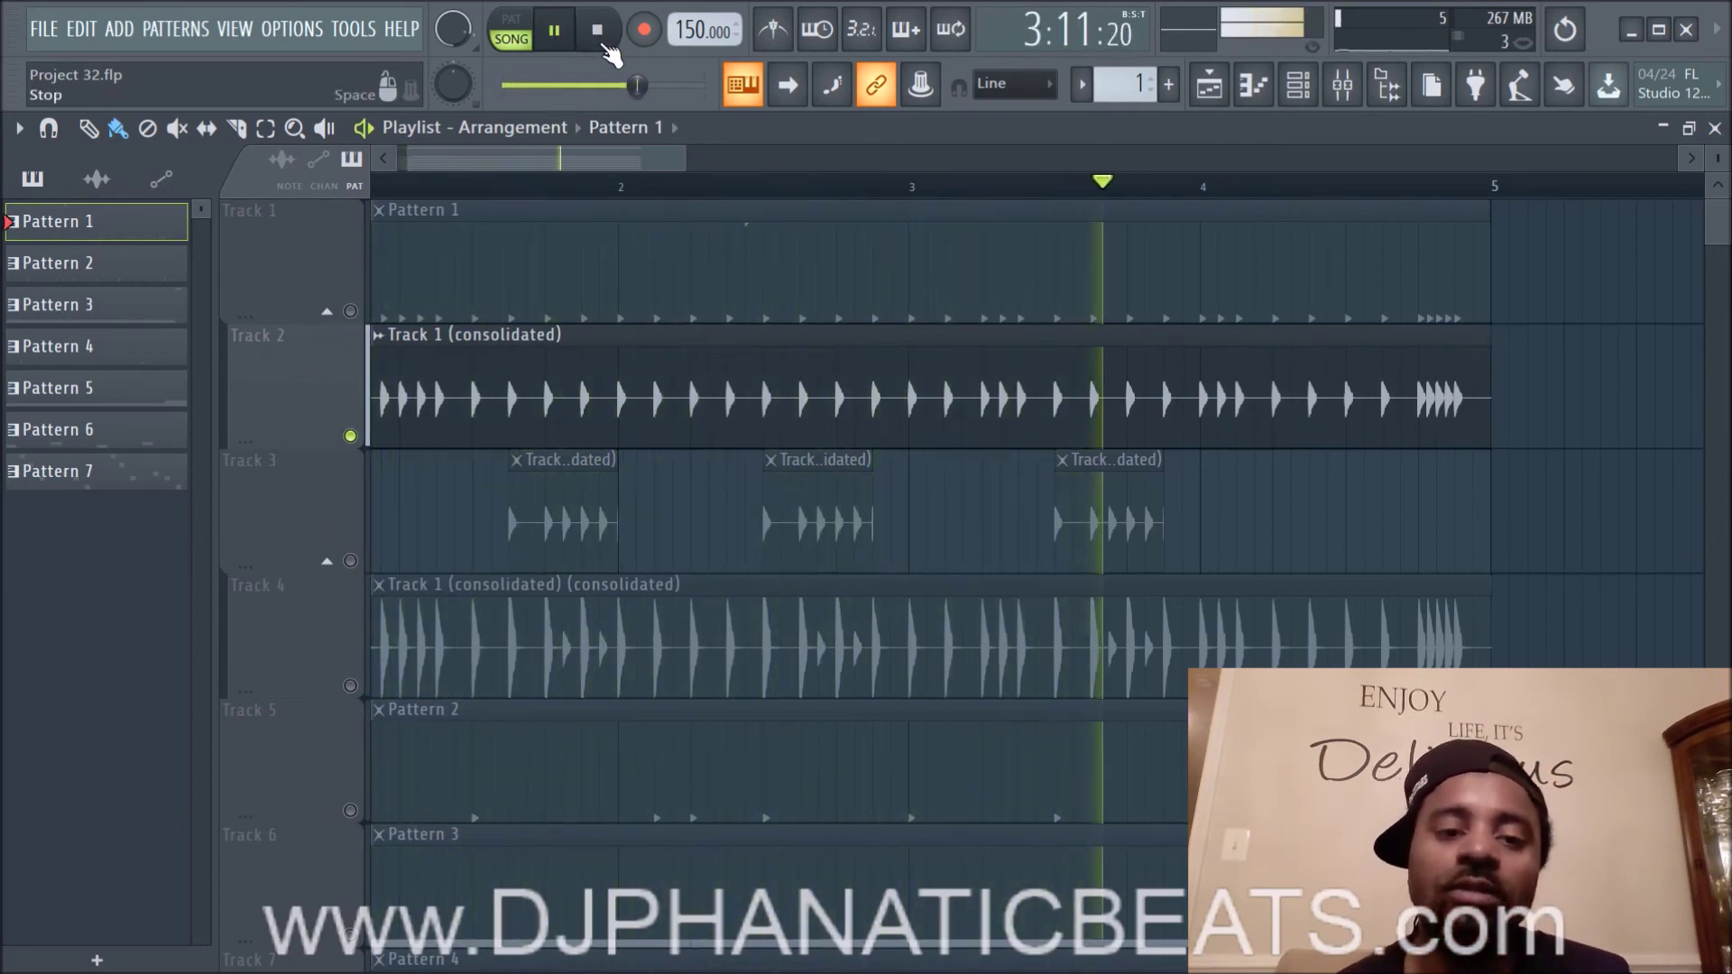
{"action": "left_click", "coordinate": [597, 32]}
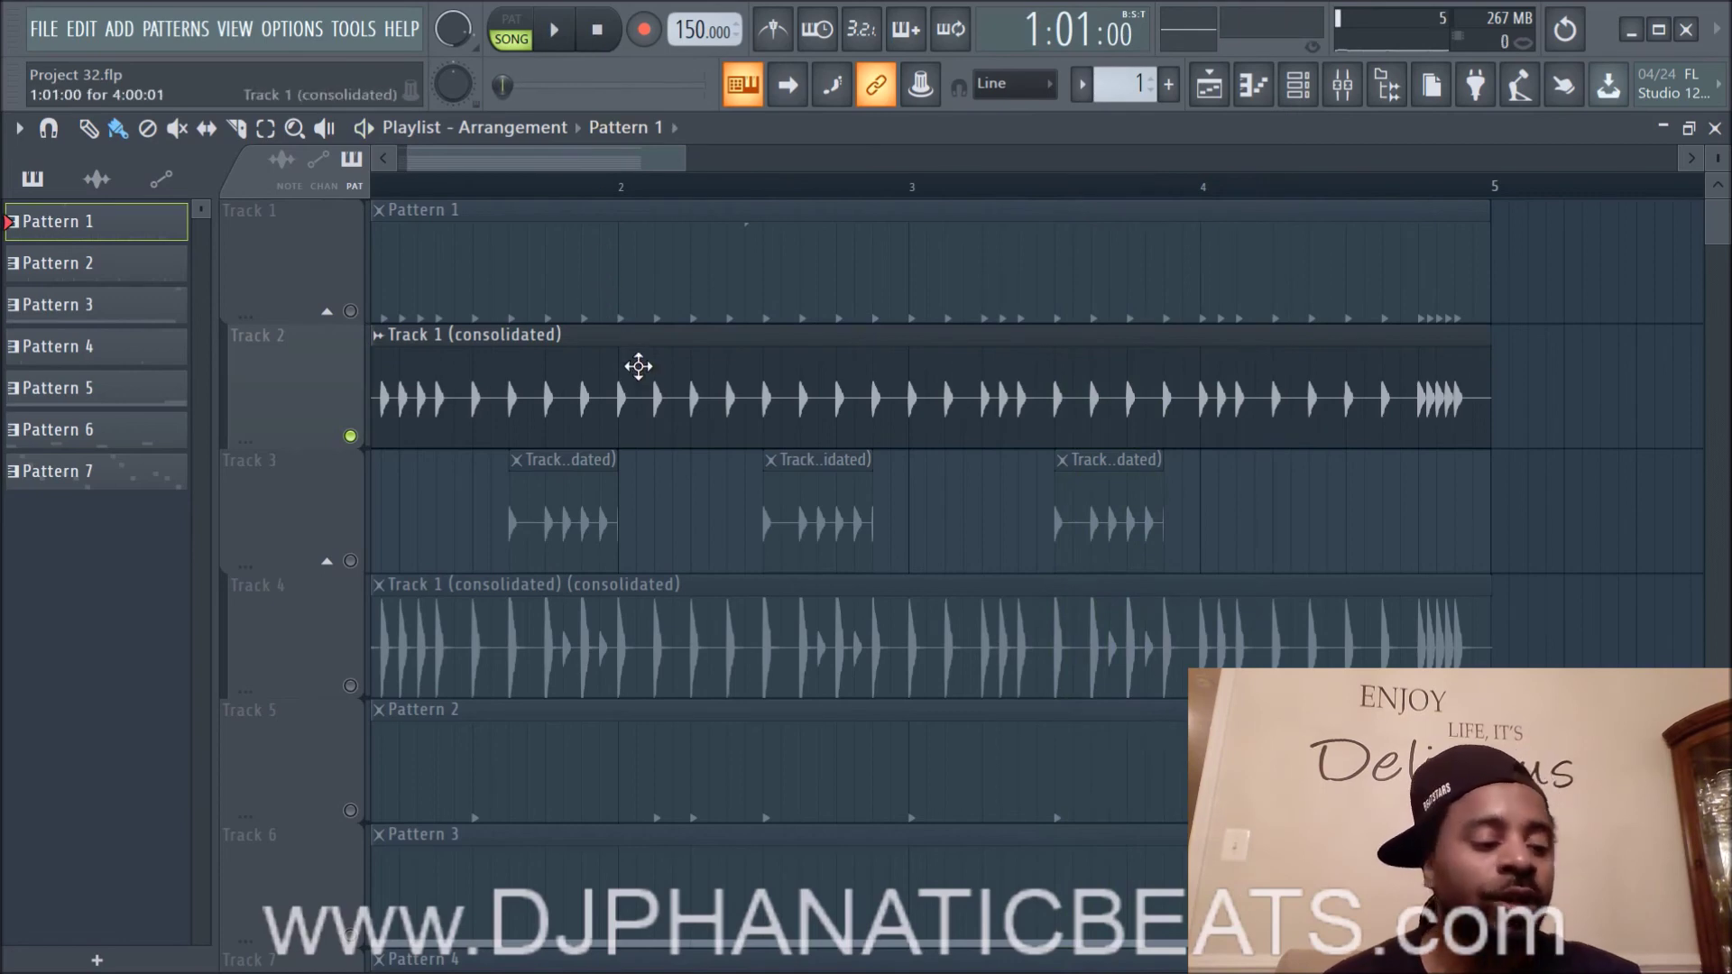
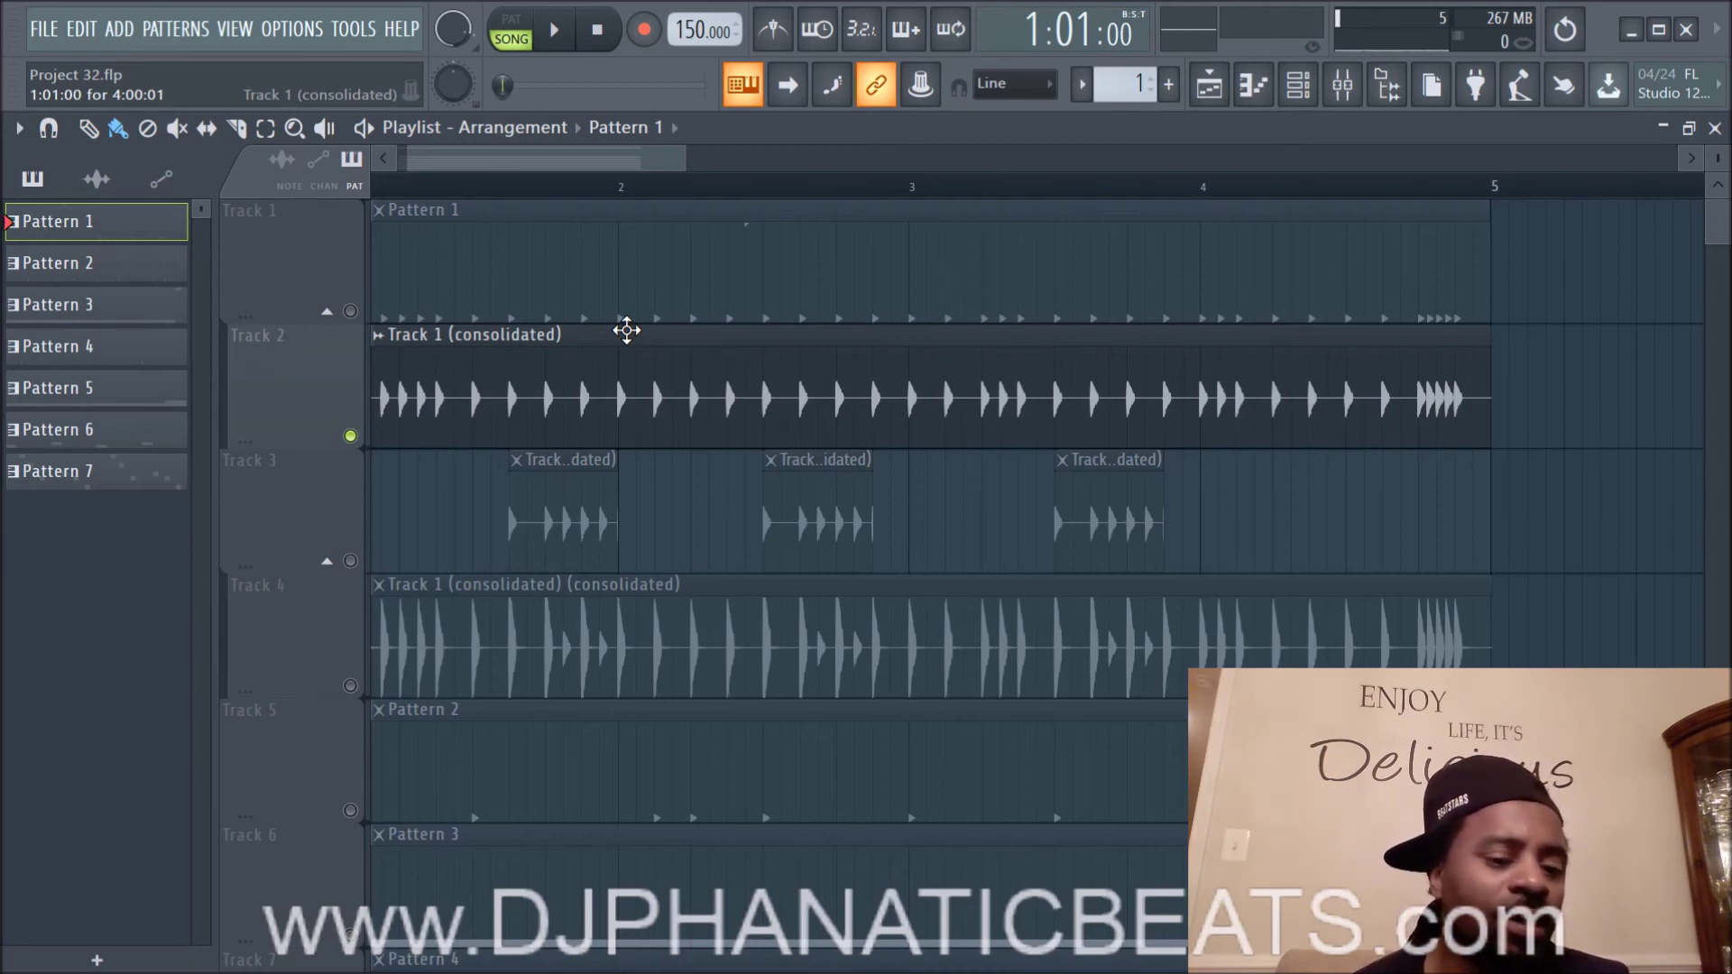
{"action": "scroll", "coordinate": [494, 591], "scroll_direction": "down", "scroll_amount": 6}
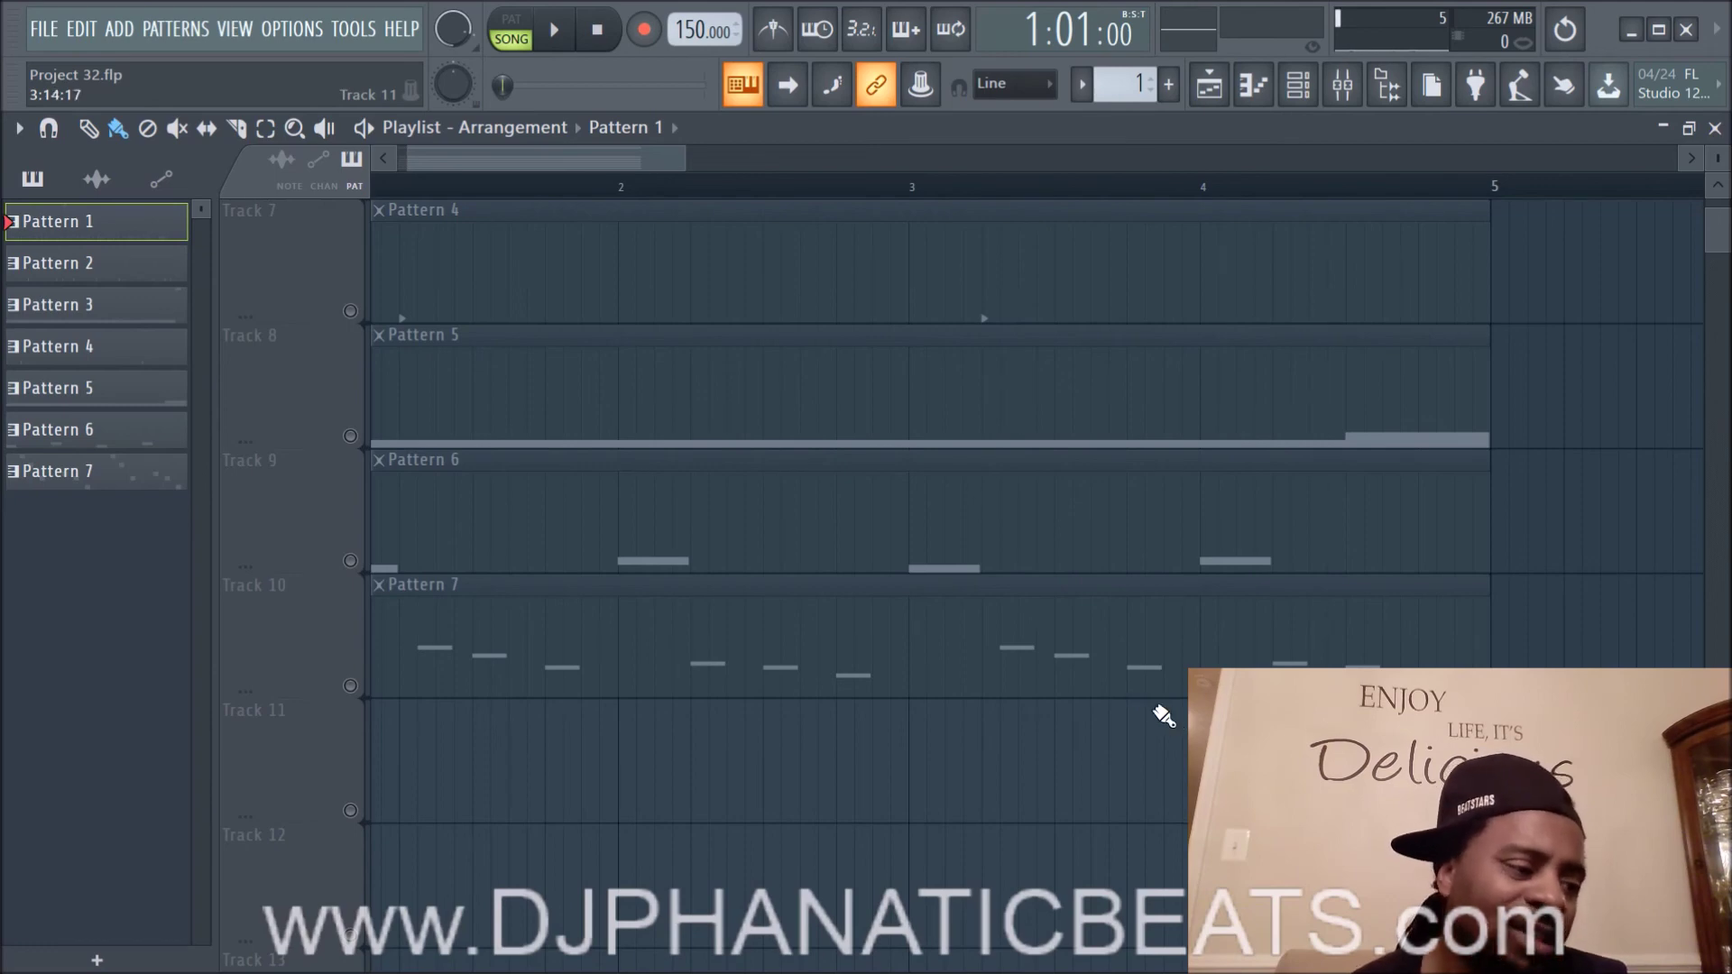
{"action": "scroll", "coordinate": [1164, 717], "scroll_direction": "up", "scroll_amount": 5}
{"action": "scroll", "coordinate": [1029, 583], "scroll_direction": "up", "scroll_amount": 1}
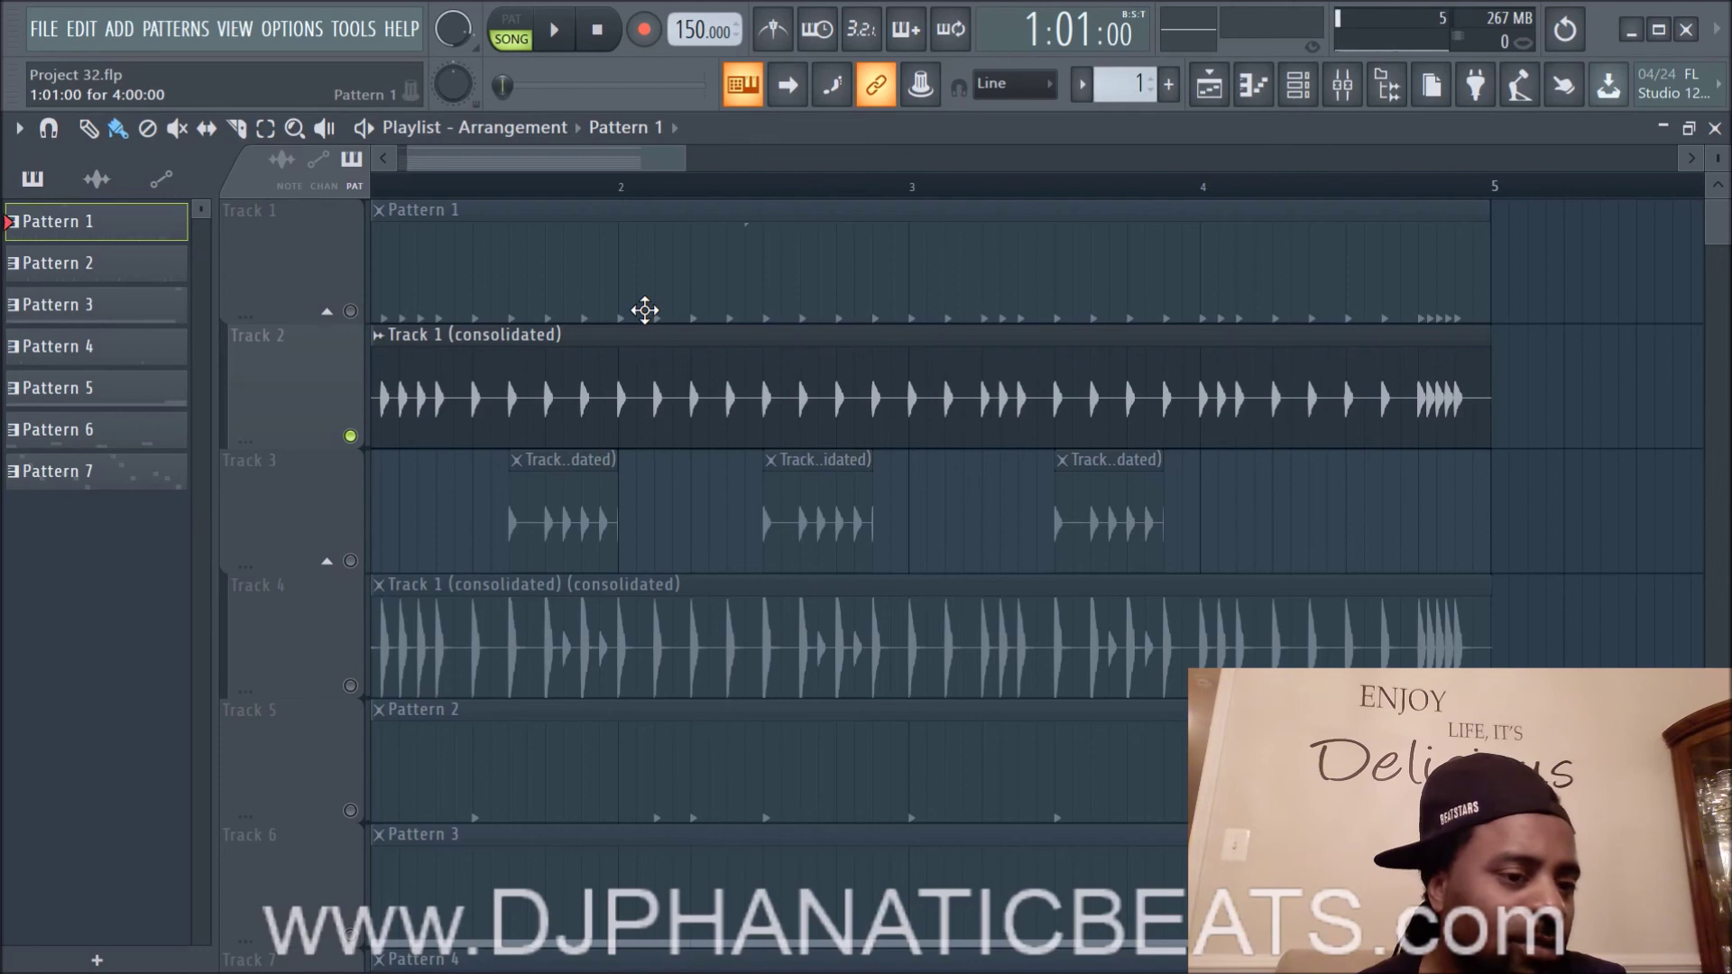
{"action": "left_click", "coordinate": [19, 127]}
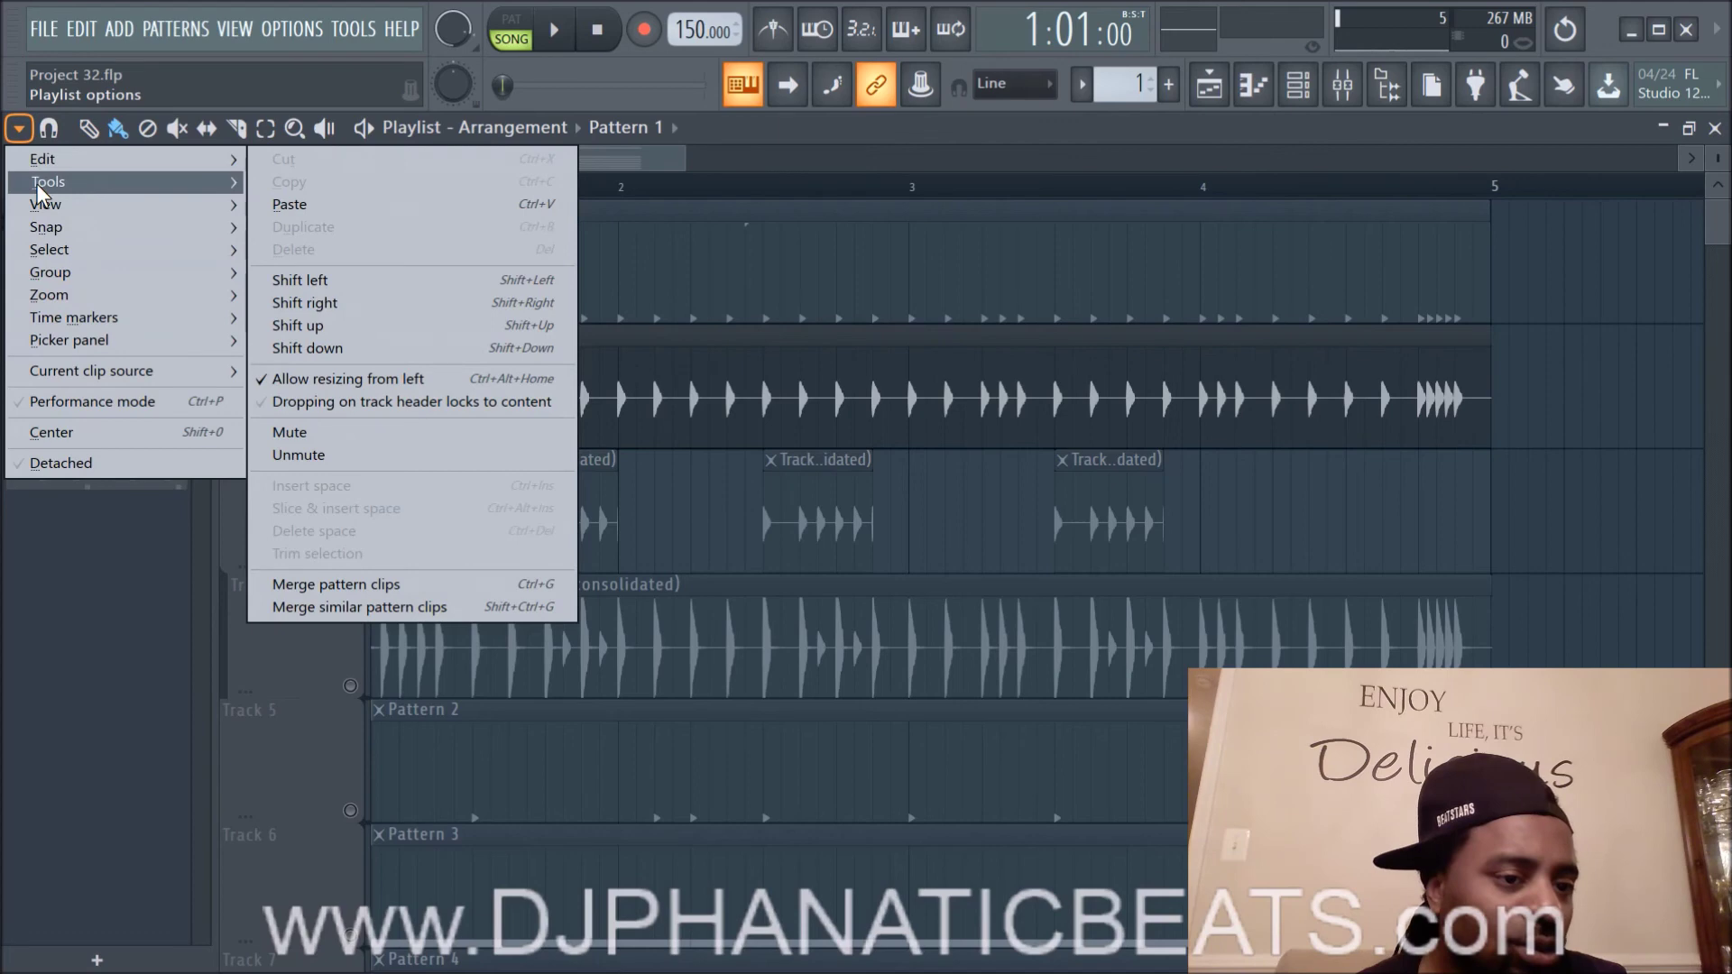
{"action": "mouse_move", "coordinate": [36, 182]}
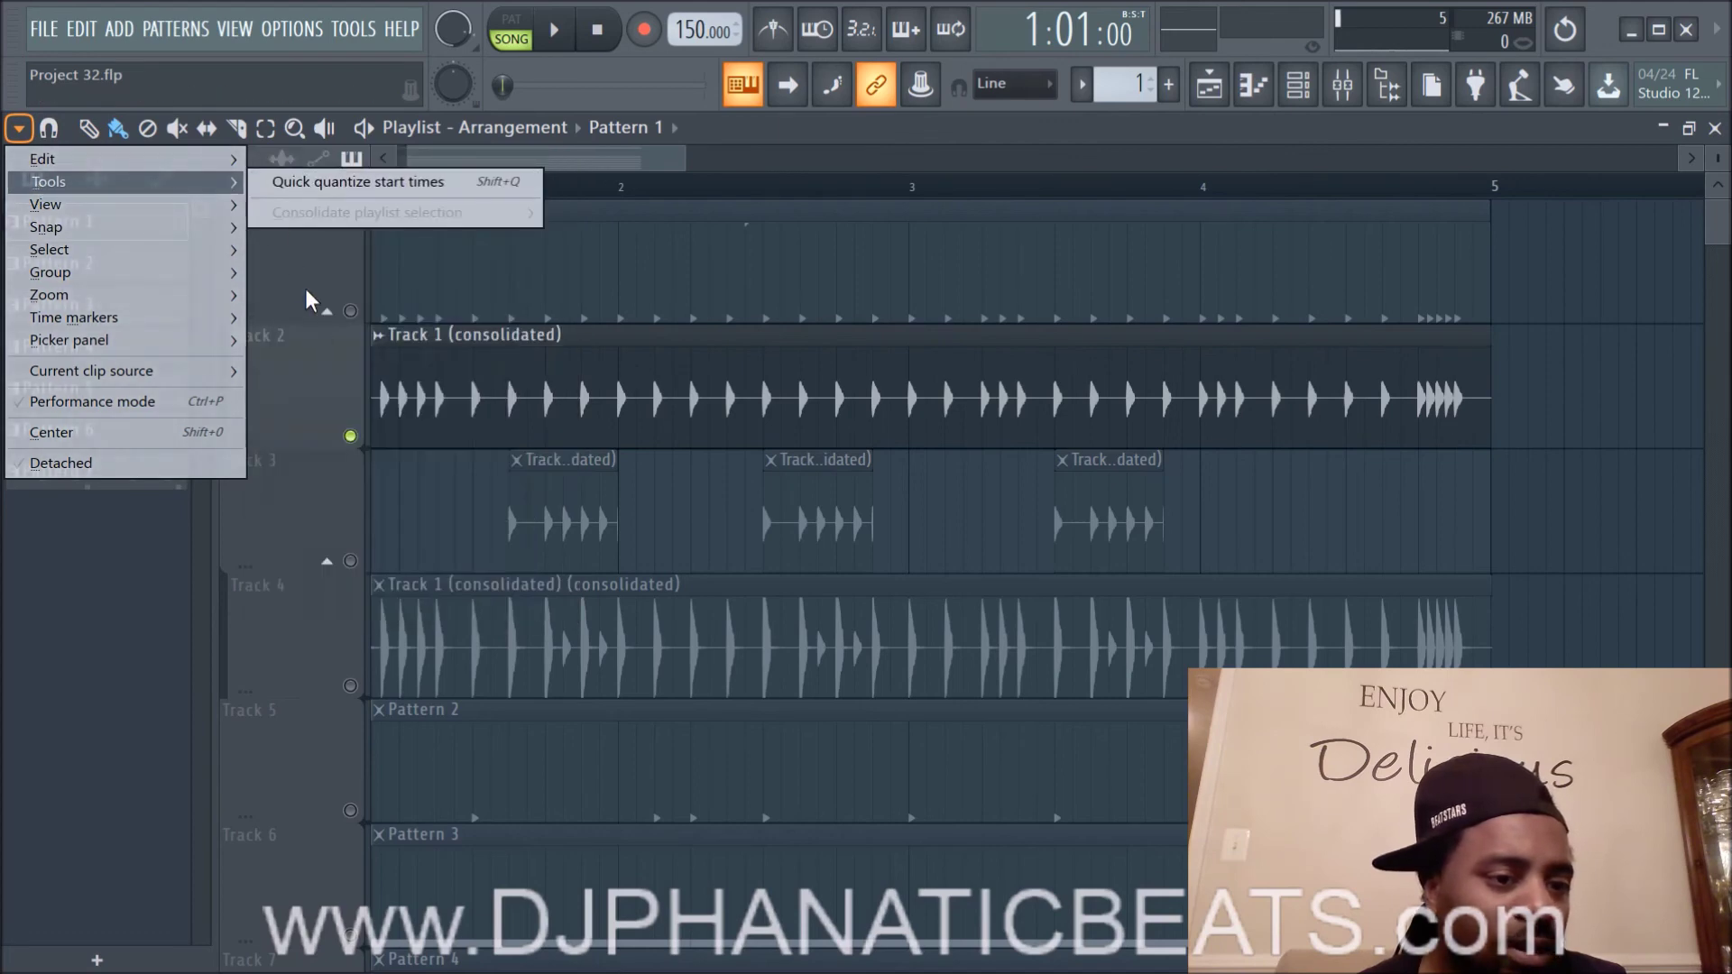
{"action": "mouse_move", "coordinate": [151, 208]}
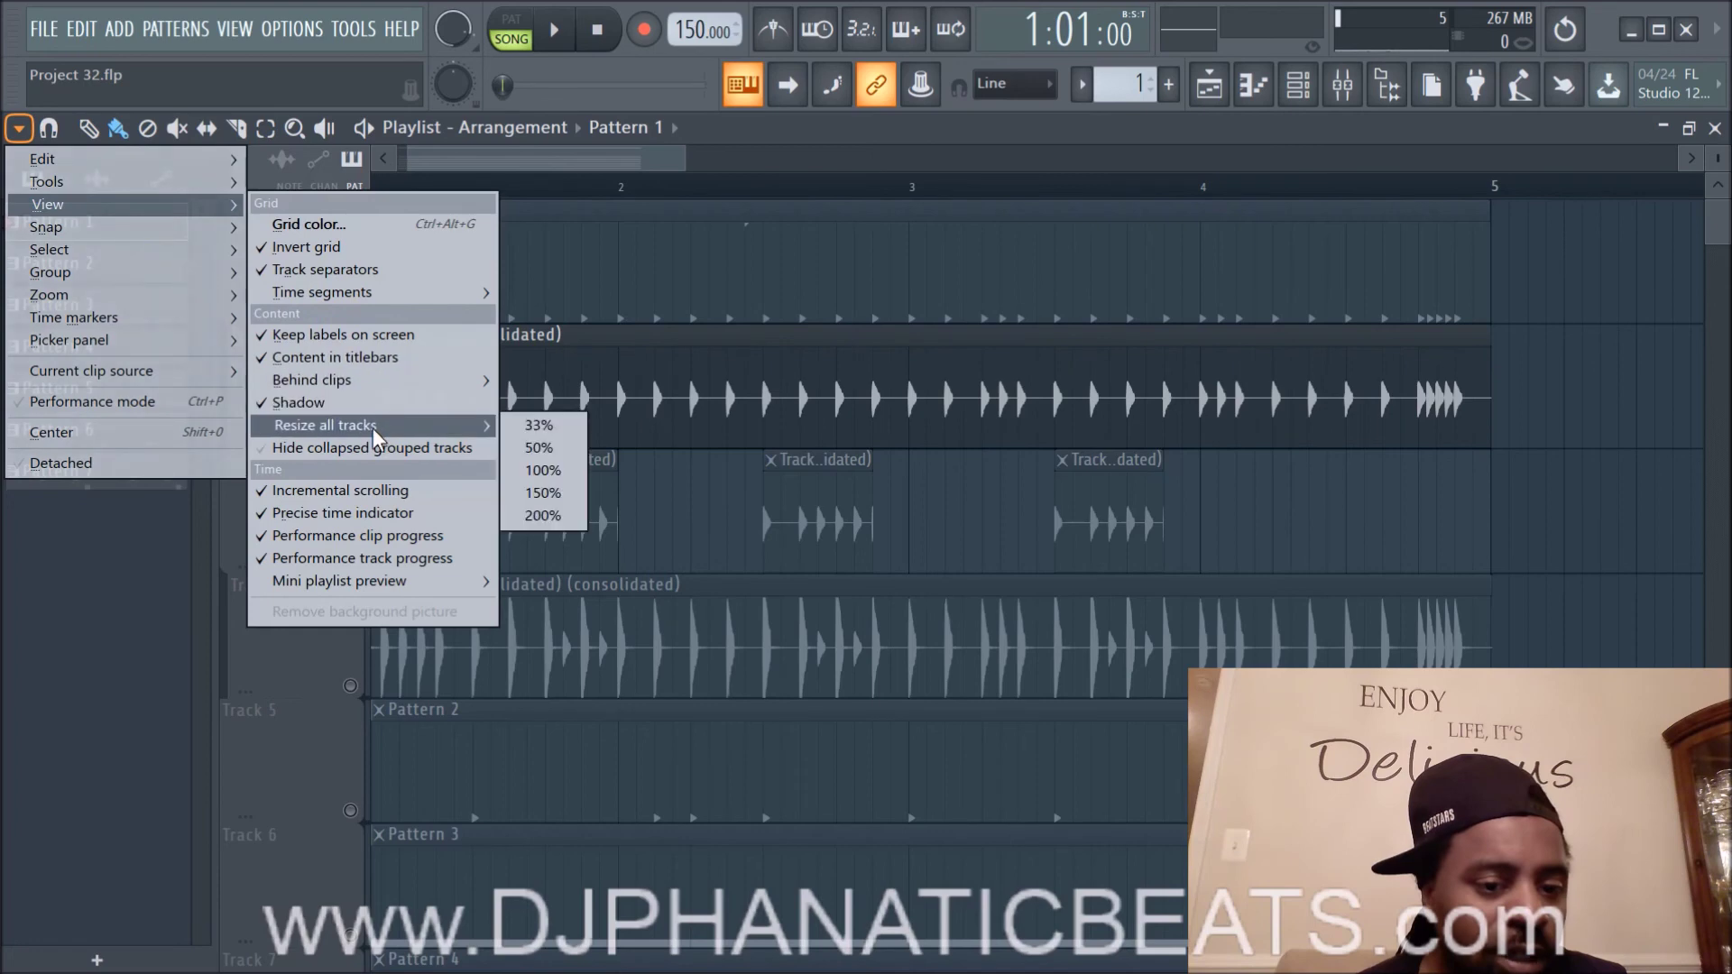
{"action": "left_click", "coordinate": [1545, 273]}
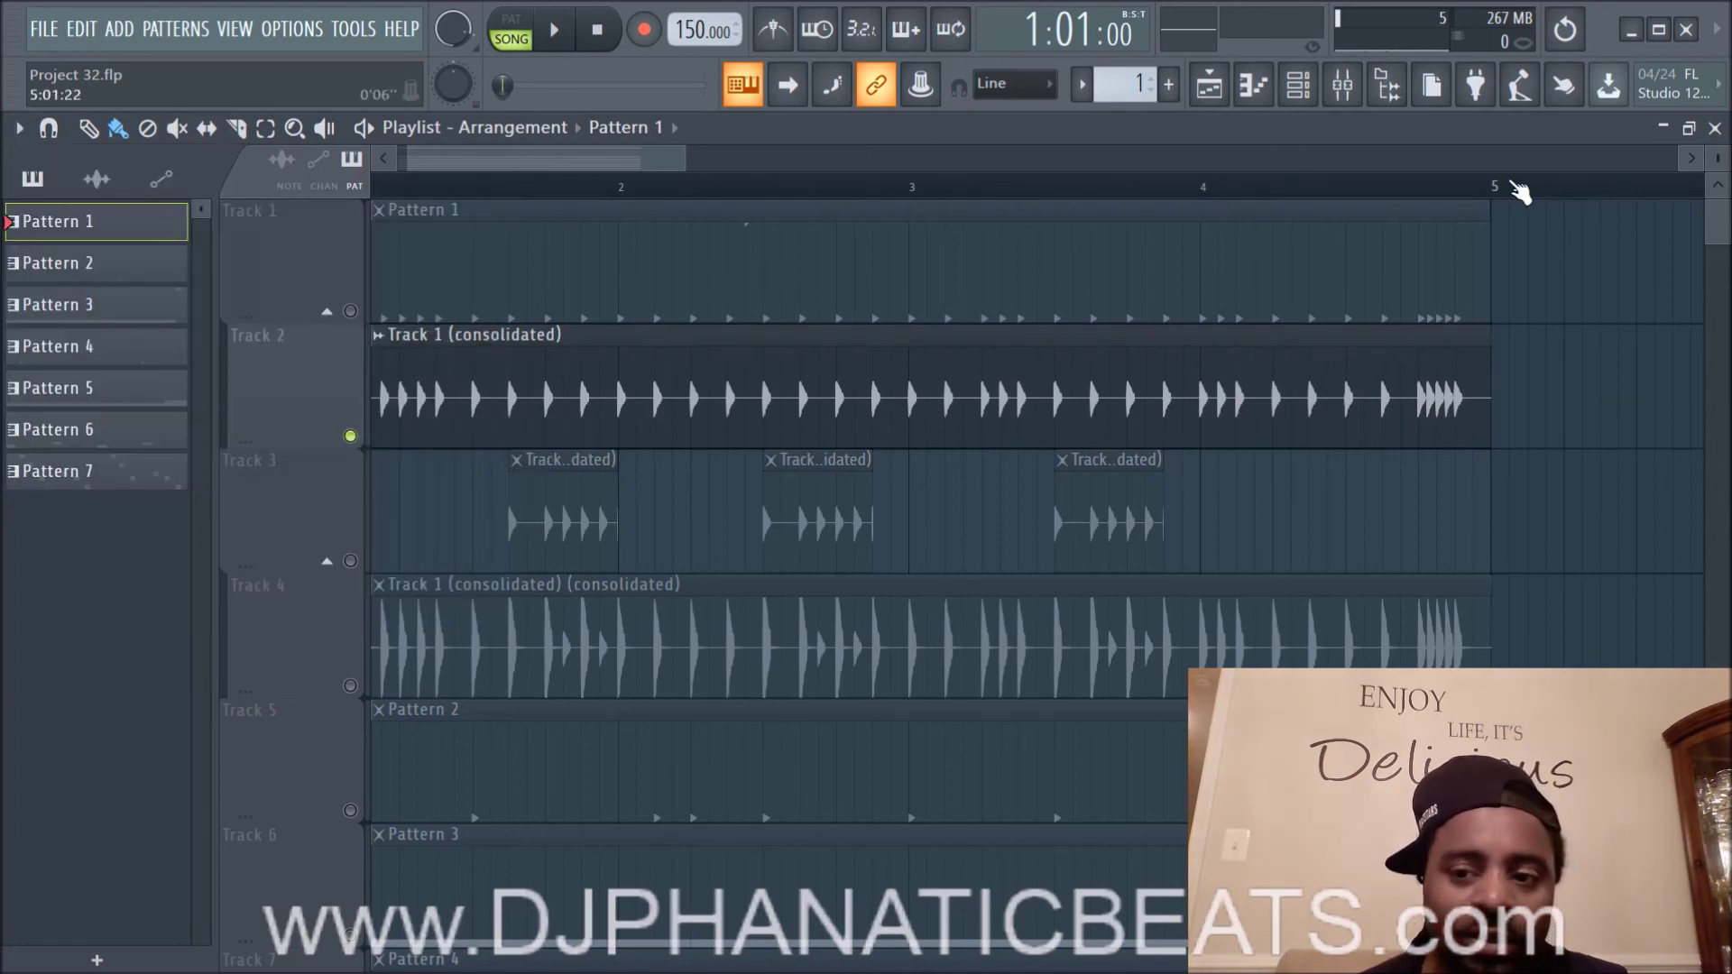
{"action": "scroll", "coordinate": [1519, 189], "scroll_direction": "down", "scroll_amount": 2}
{"action": "scroll", "coordinate": [1717, 160], "scroll_direction": "up", "scroll_amount": 2}
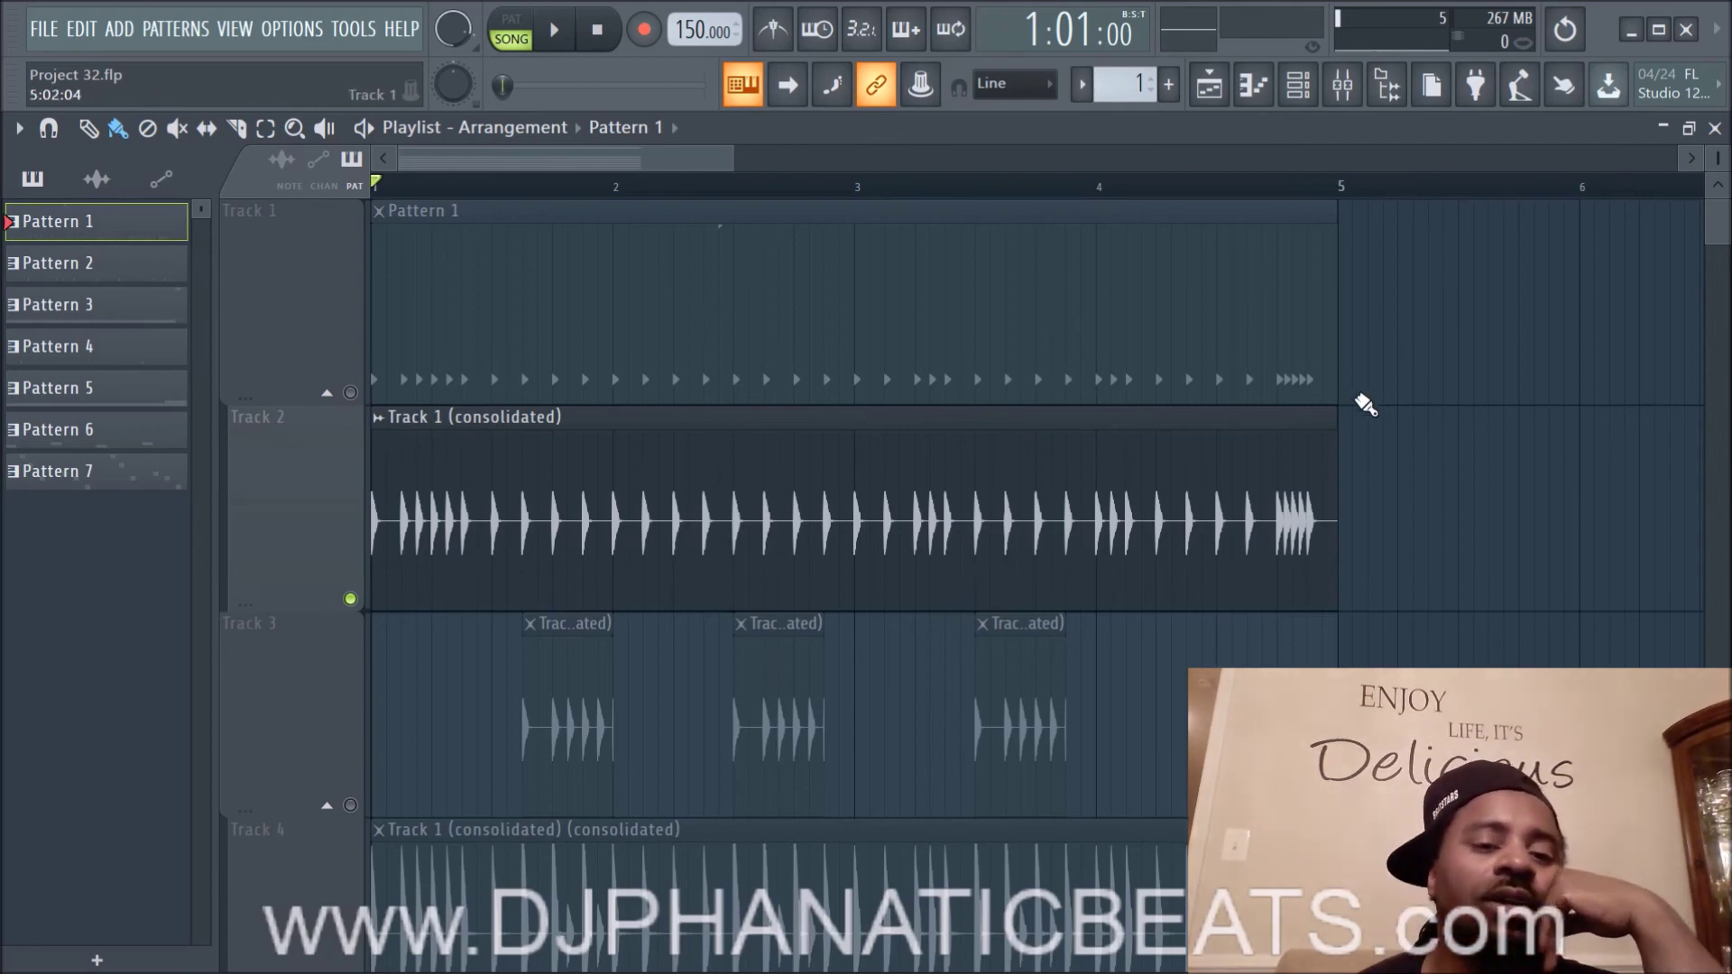
Step: Turn on double height for the mini playlist preview
{"action": "left_click", "coordinate": [19, 131]}
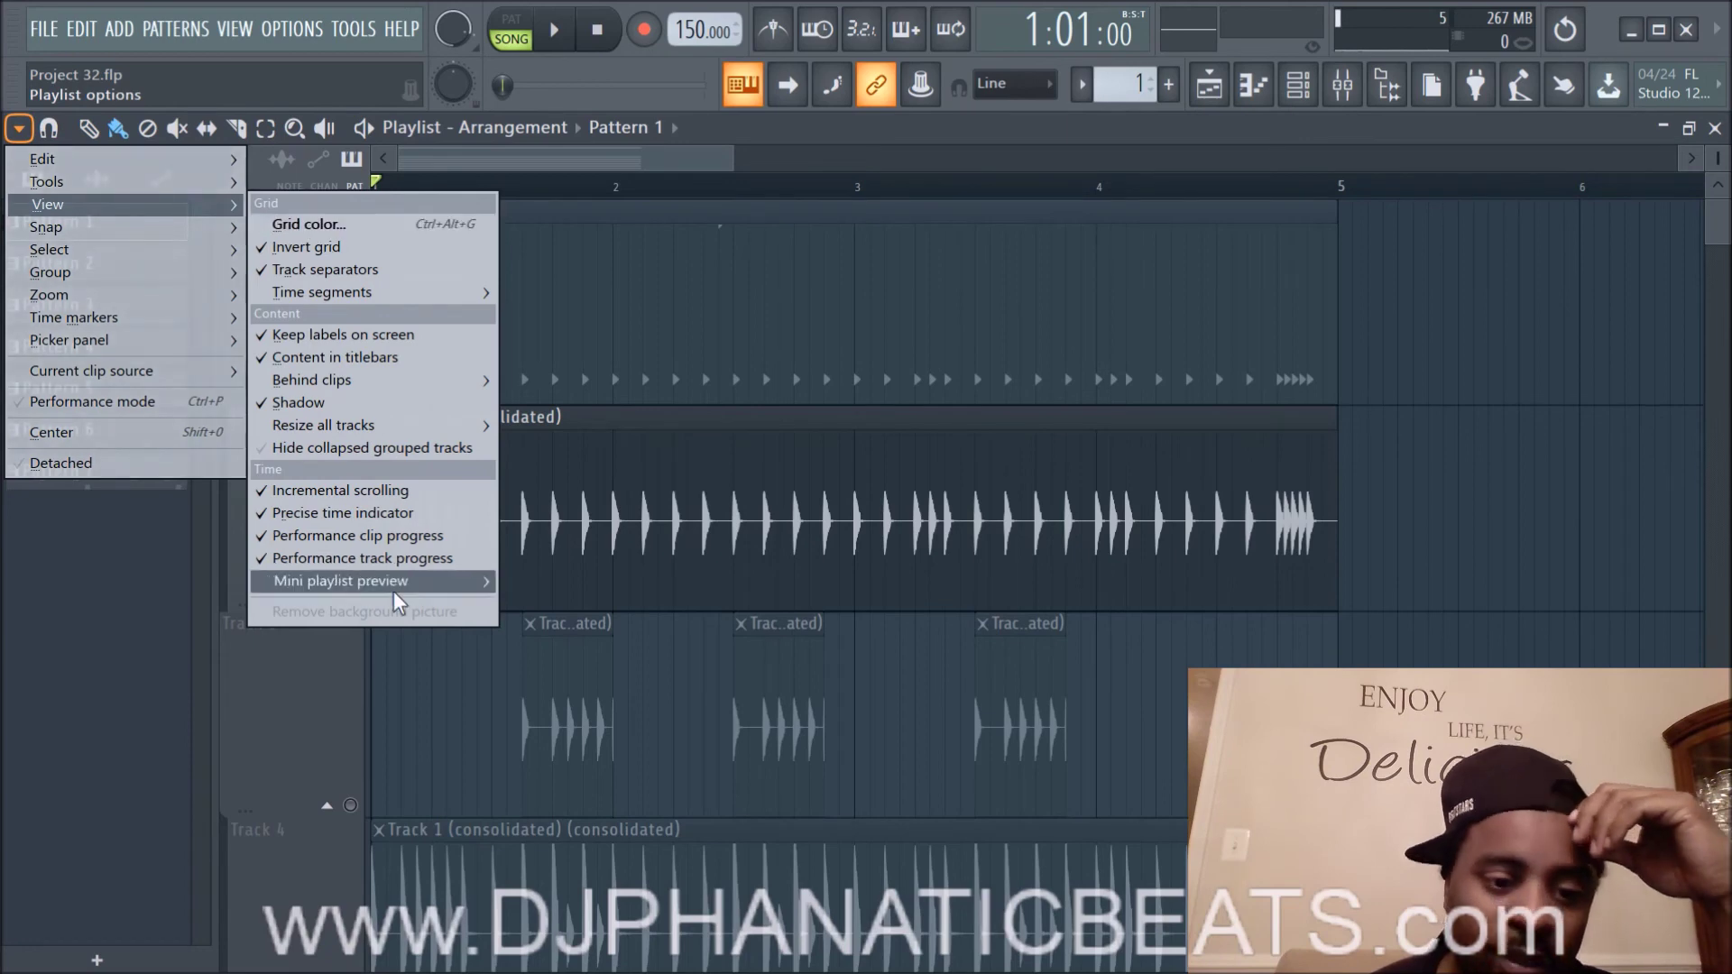
{"action": "mouse_move", "coordinate": [393, 586]}
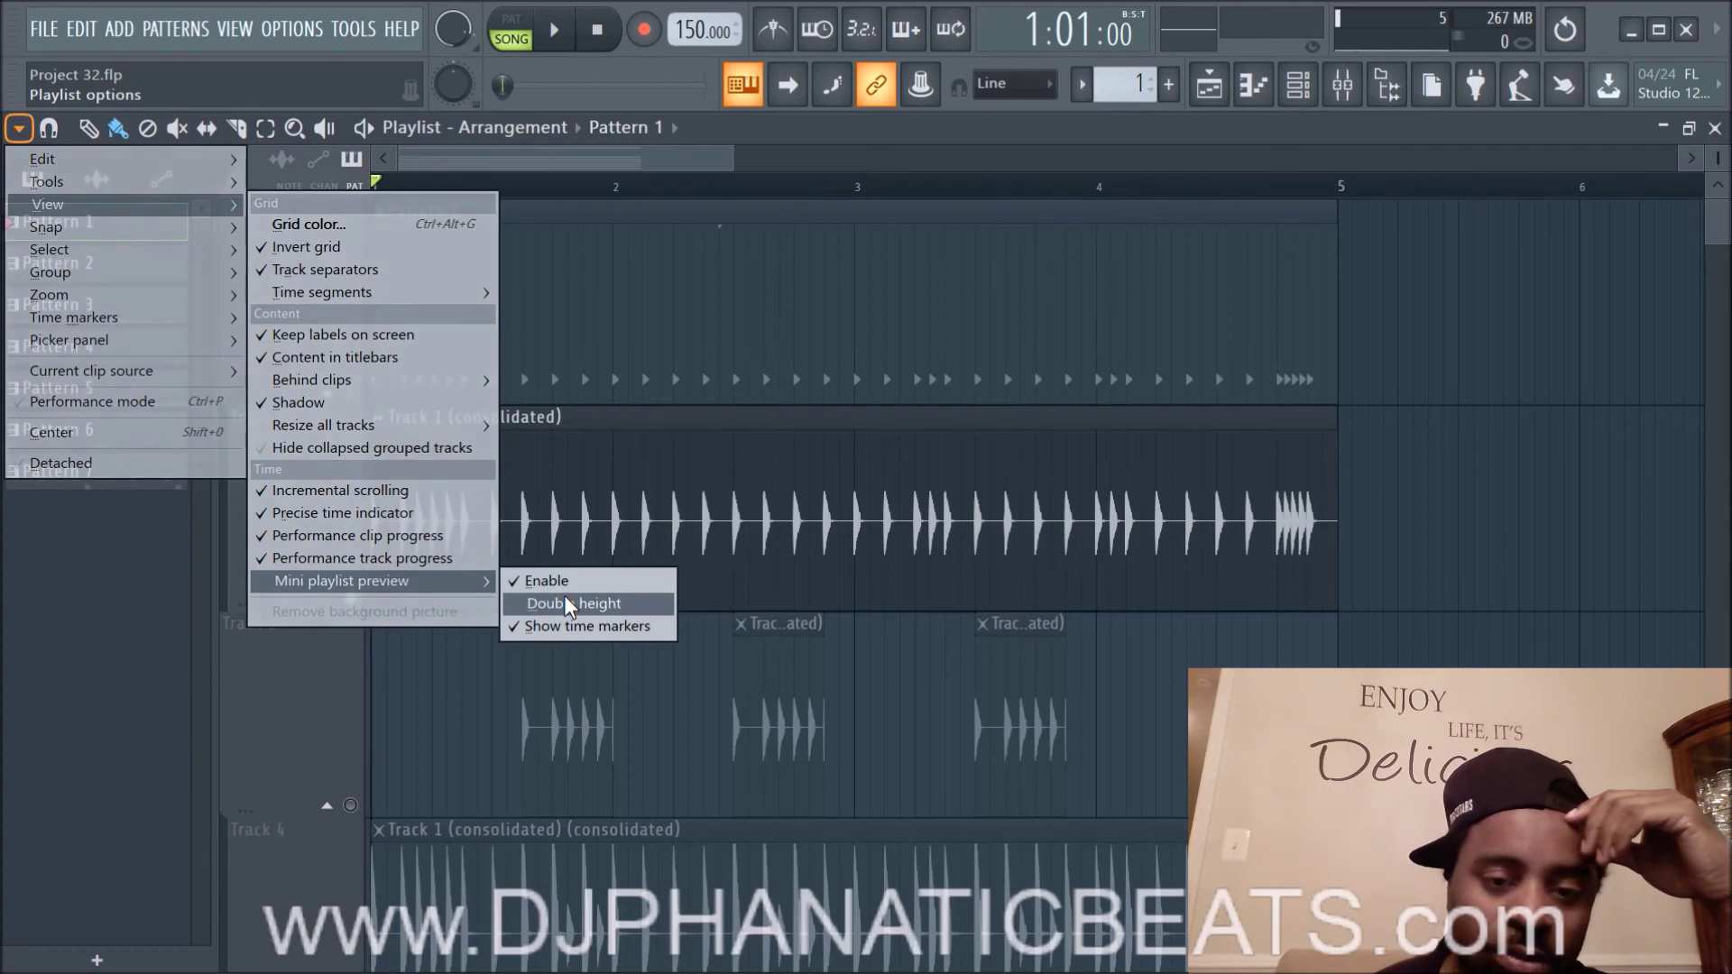
{"action": "left_click", "coordinate": [566, 599]}
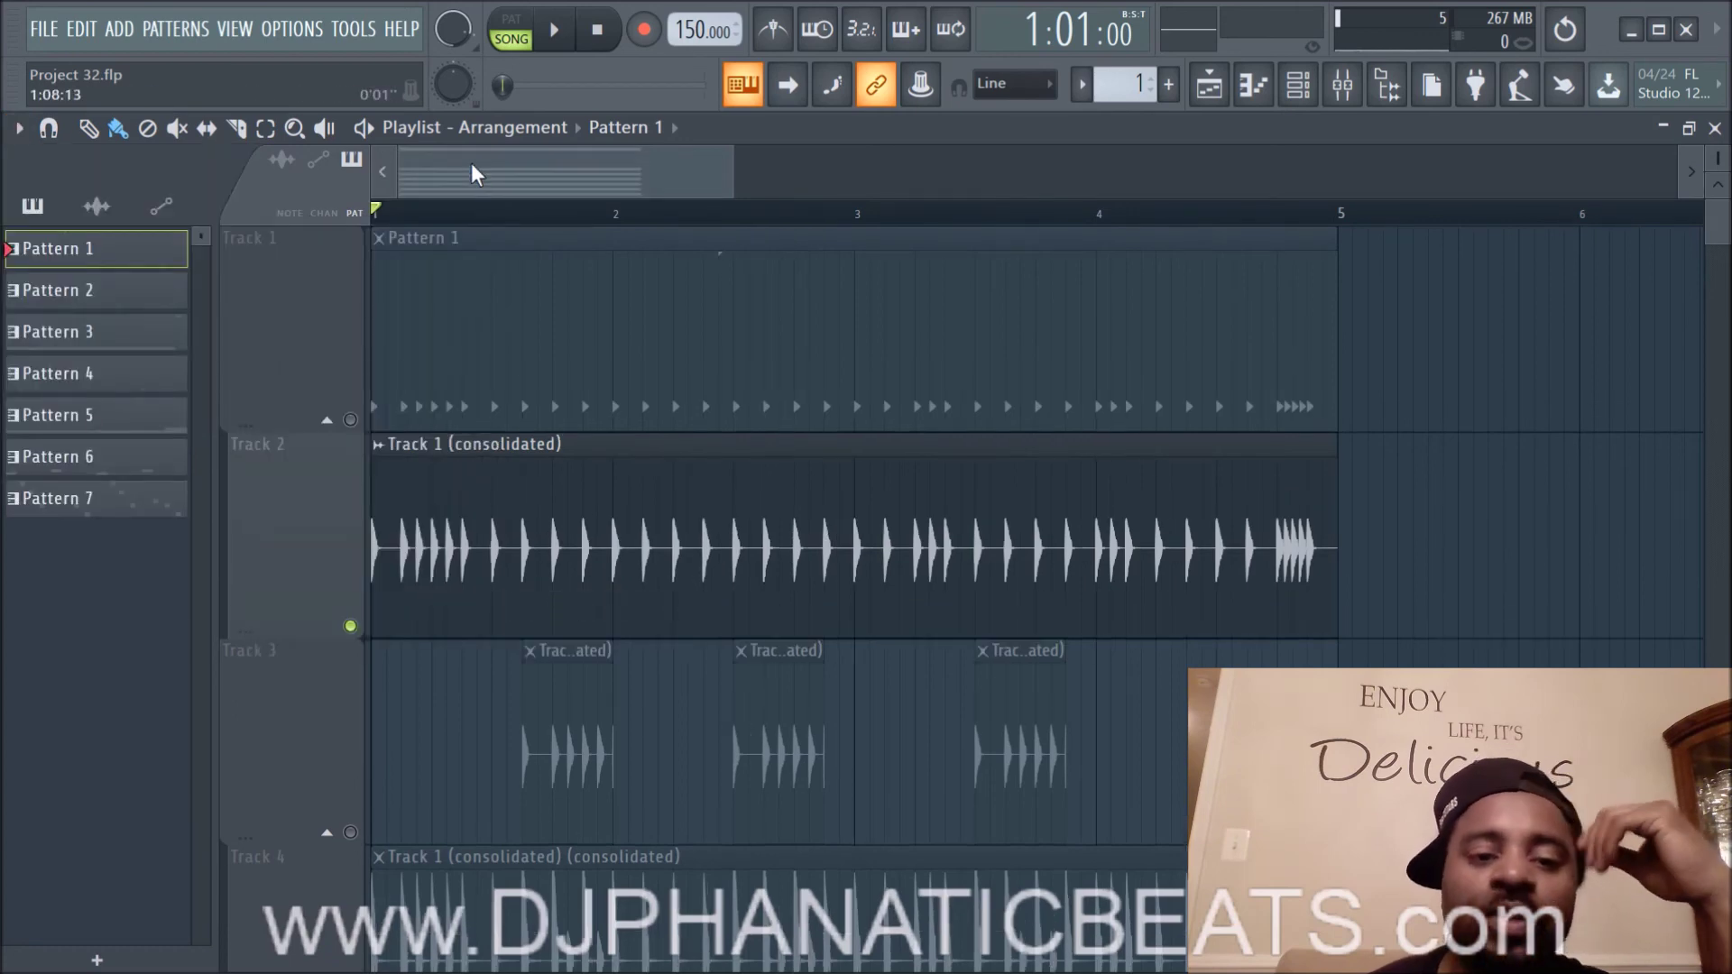
{"action": "scroll", "coordinate": [574, 220], "scroll_direction": "up", "scroll_amount": 2}
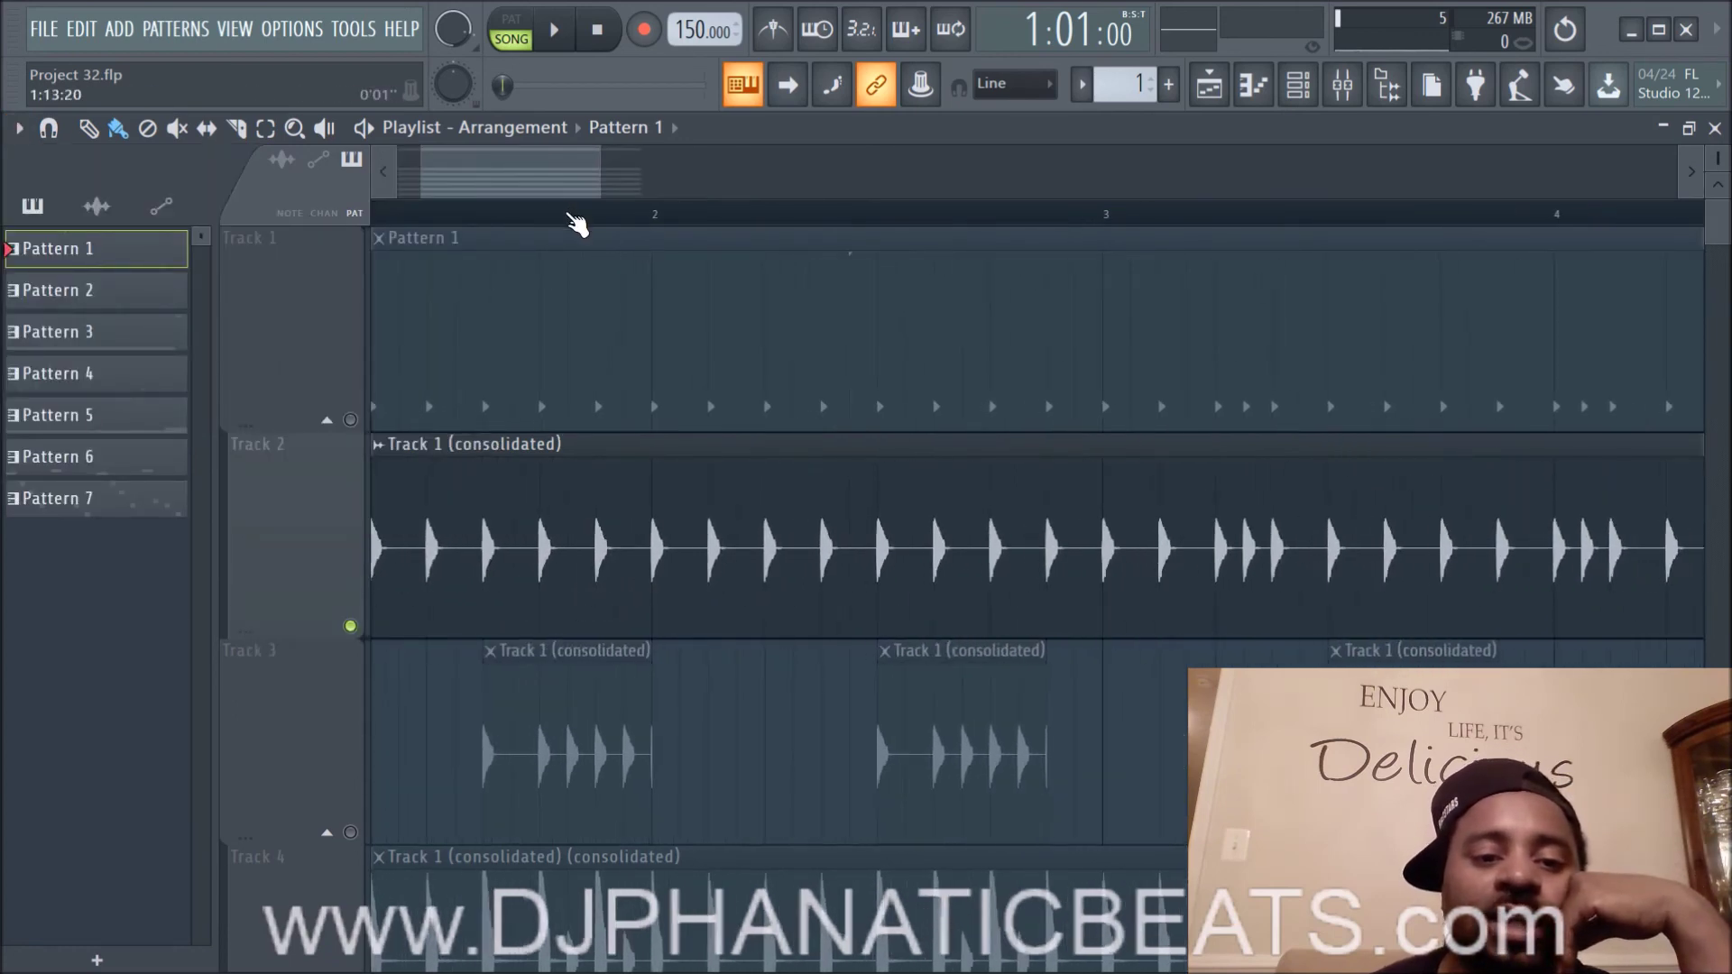
{"action": "scroll", "coordinate": [574, 222], "scroll_direction": "up", "scroll_amount": 1}
{"action": "scroll", "coordinate": [565, 224], "scroll_direction": "up", "scroll_amount": 2}
Step: Collapse and re-expand the Track 1 group to demonstrate hiding the grouped Track 2
{"action": "scroll", "coordinate": [563, 223], "scroll_direction": "down", "scroll_amount": 5}
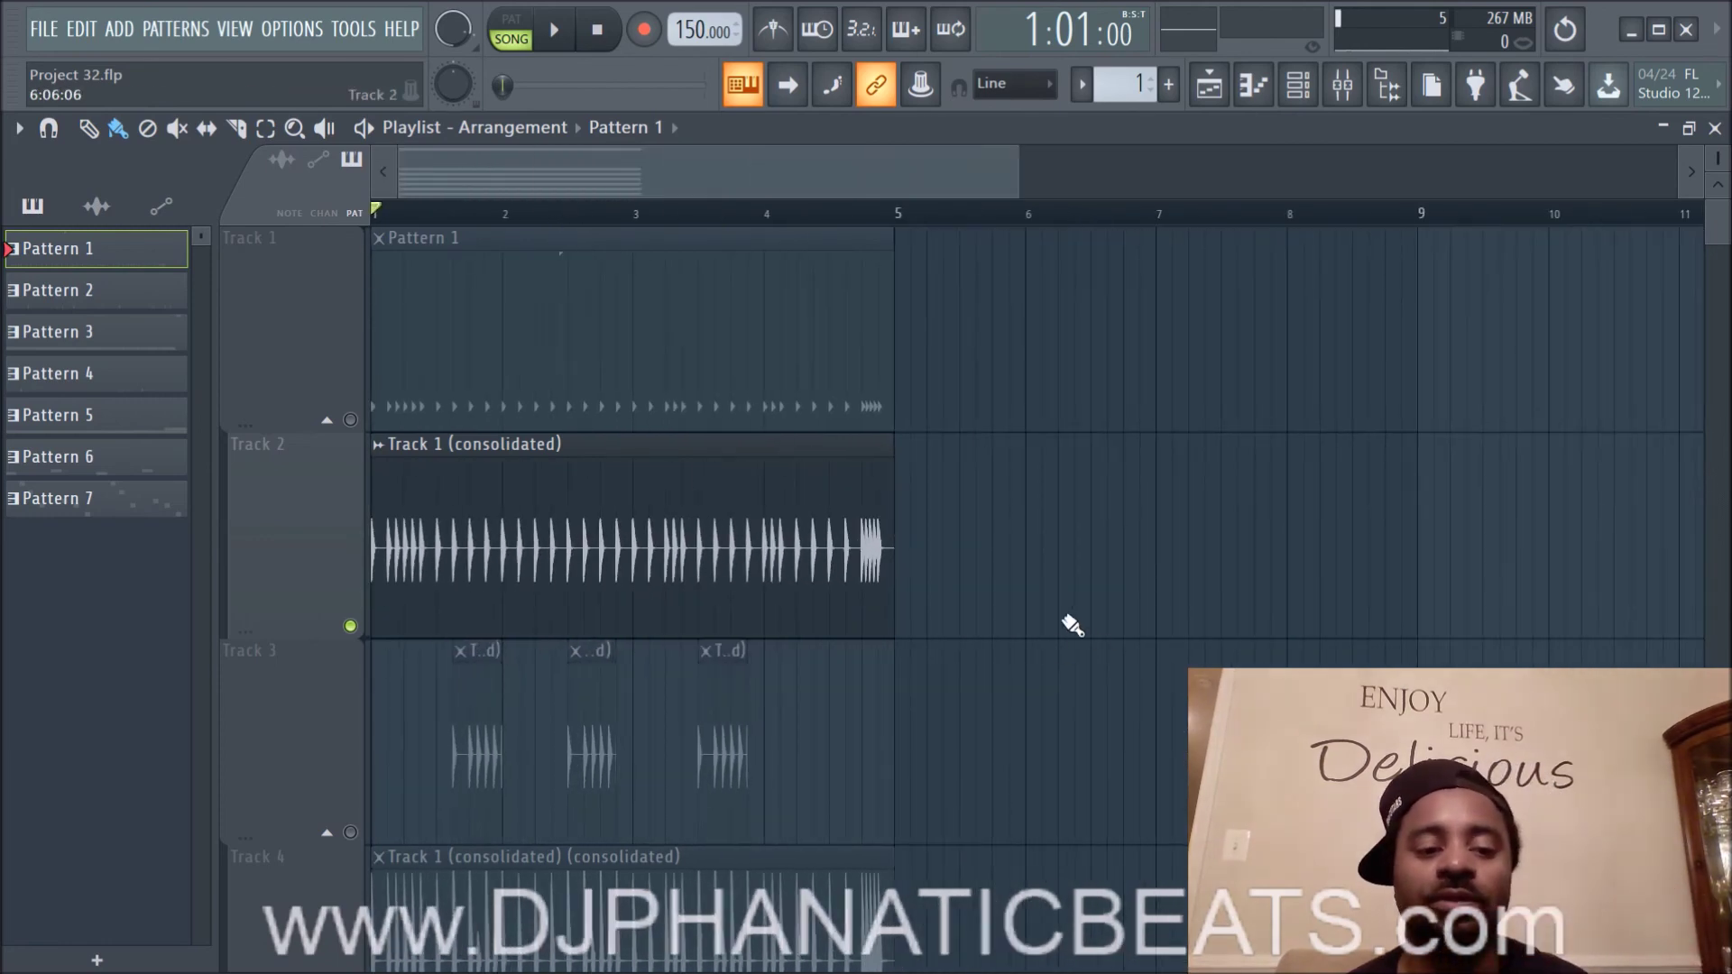
{"action": "left_click", "coordinate": [327, 420]}
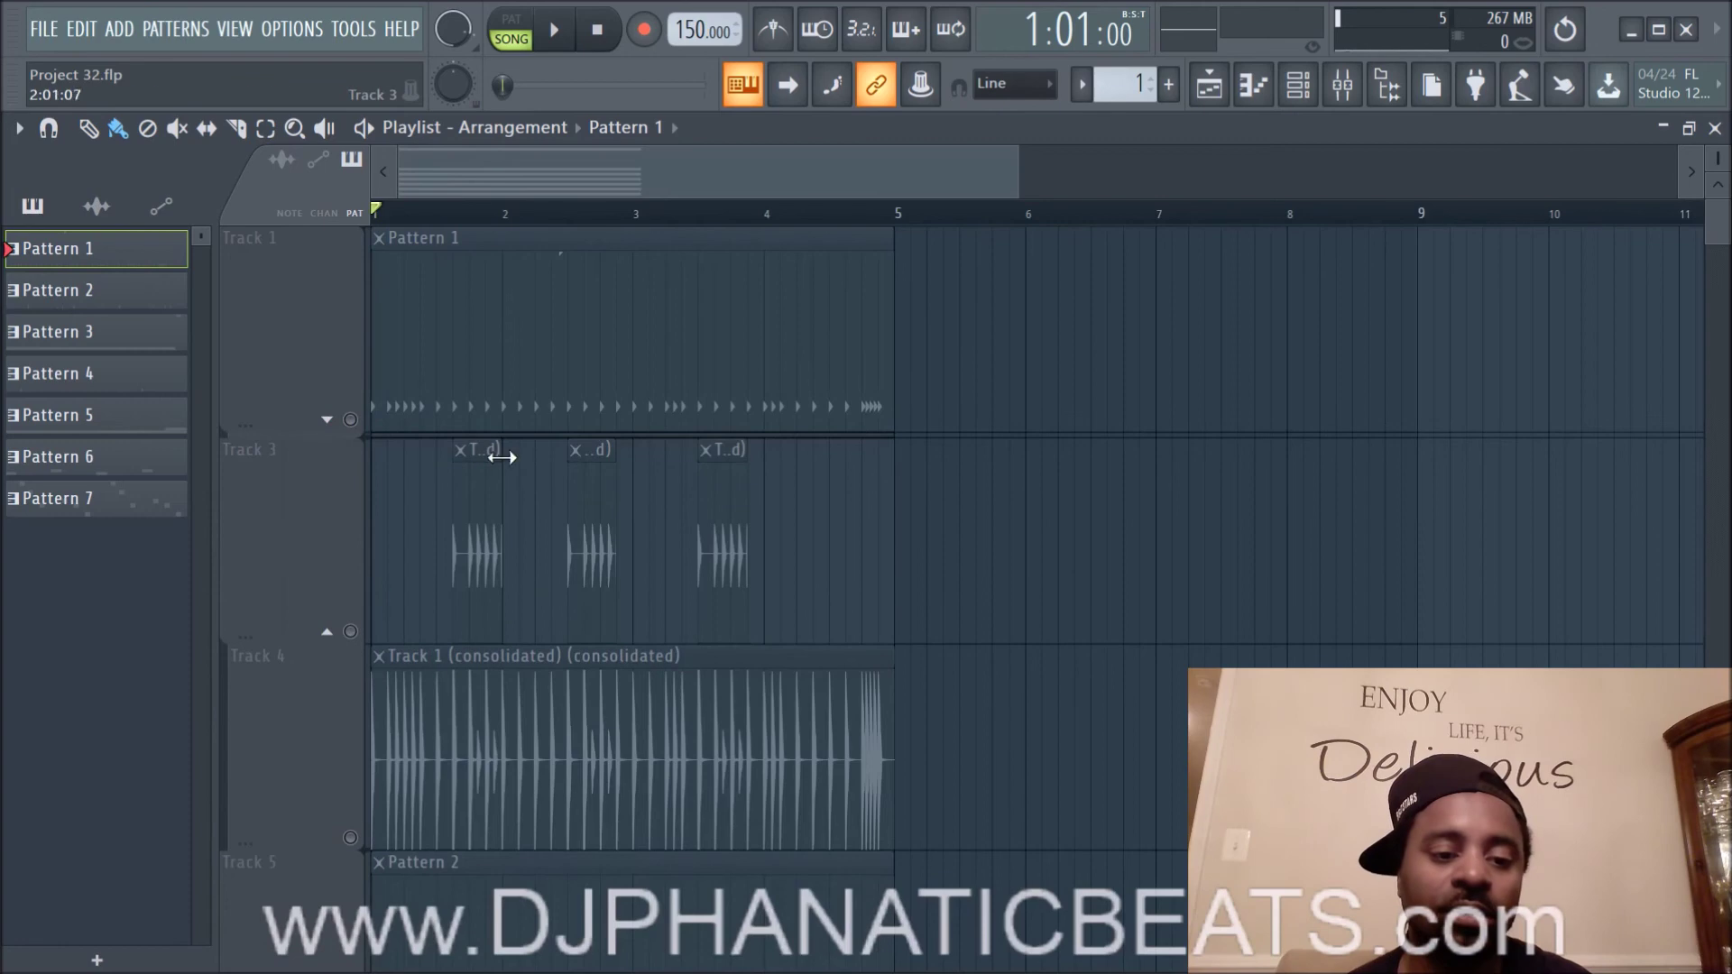
{"action": "left_click", "coordinate": [327, 420]}
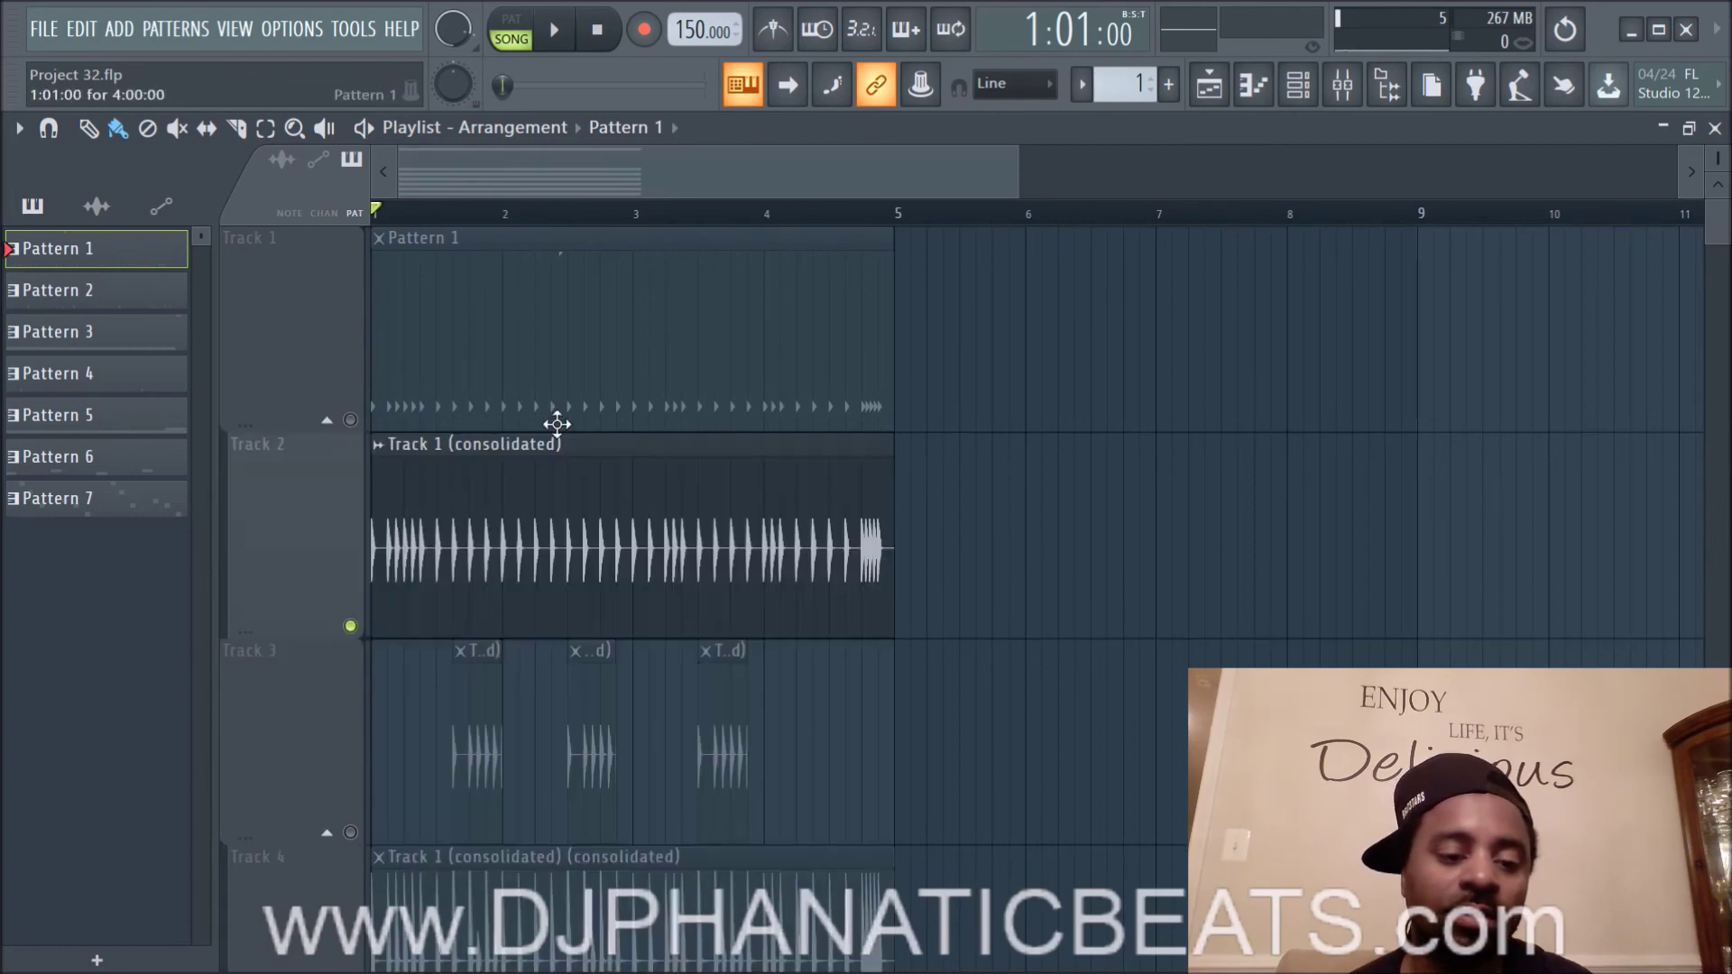
Step: Unmute Tracks 3, 4, 5, 6, 7, 9 and 10 in the playlist
{"action": "scroll", "coordinate": [567, 401], "scroll_direction": "down", "scroll_amount": 3}
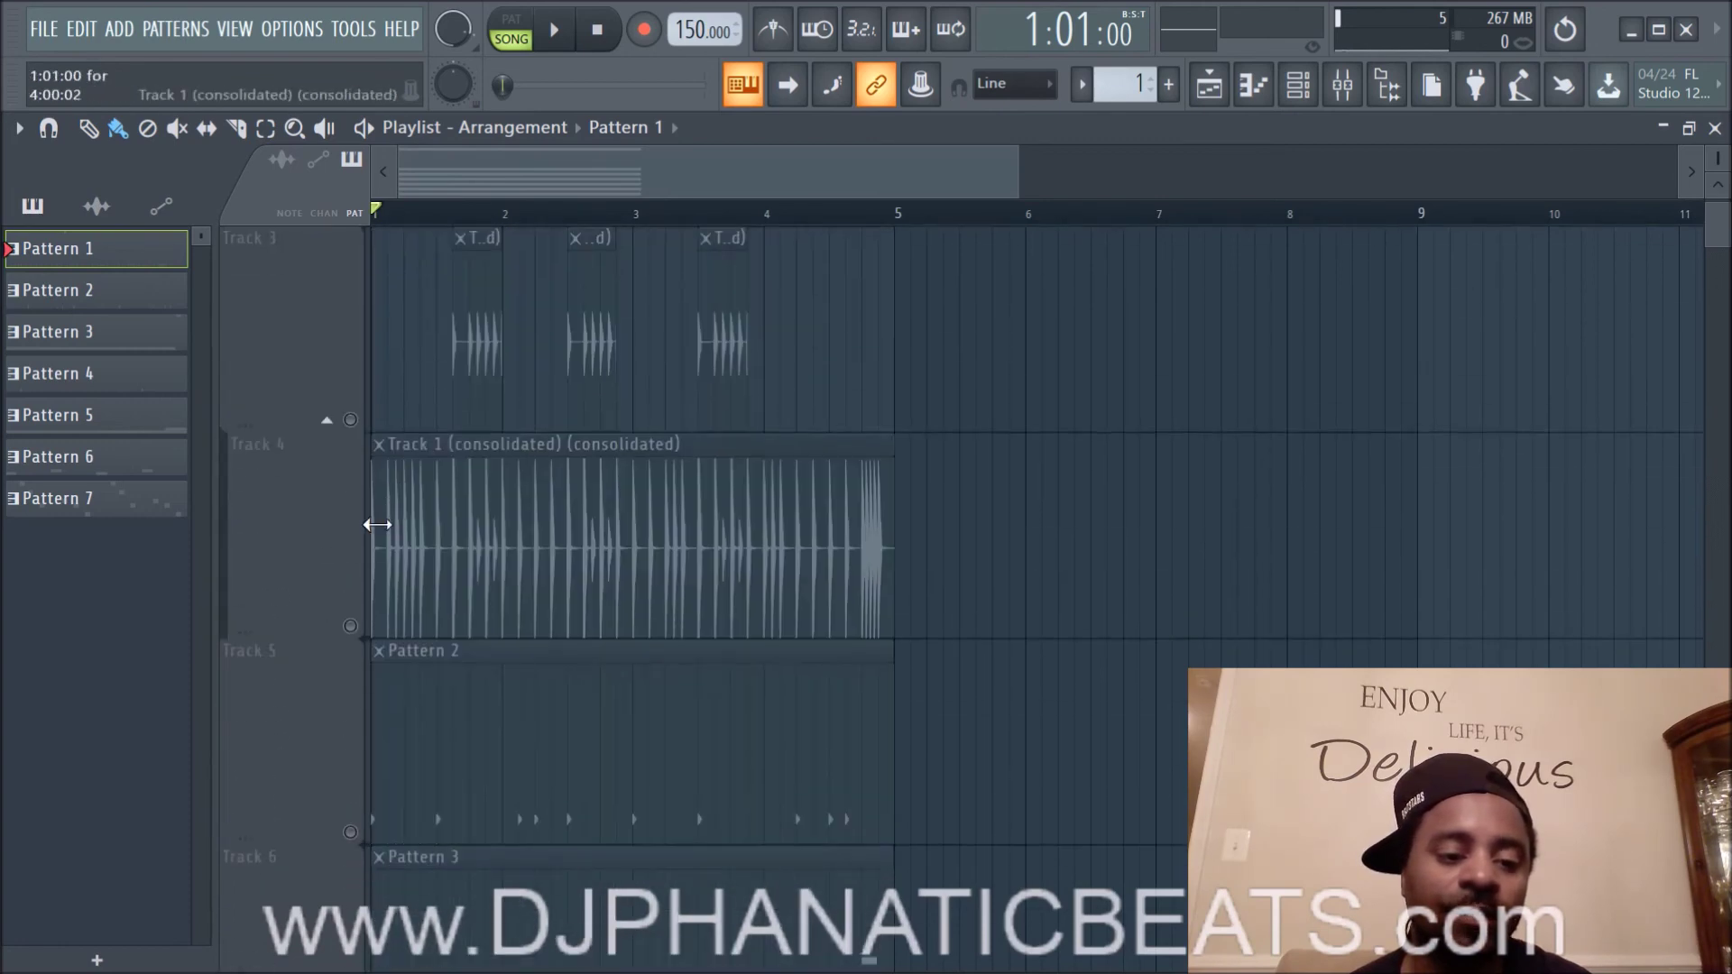
{"action": "left_click", "coordinate": [350, 421]}
{"action": "left_click", "coordinate": [350, 626]}
{"action": "scroll", "coordinate": [352, 642], "scroll_direction": "down", "scroll_amount": 3}
{"action": "left_click", "coordinate": [350, 419]}
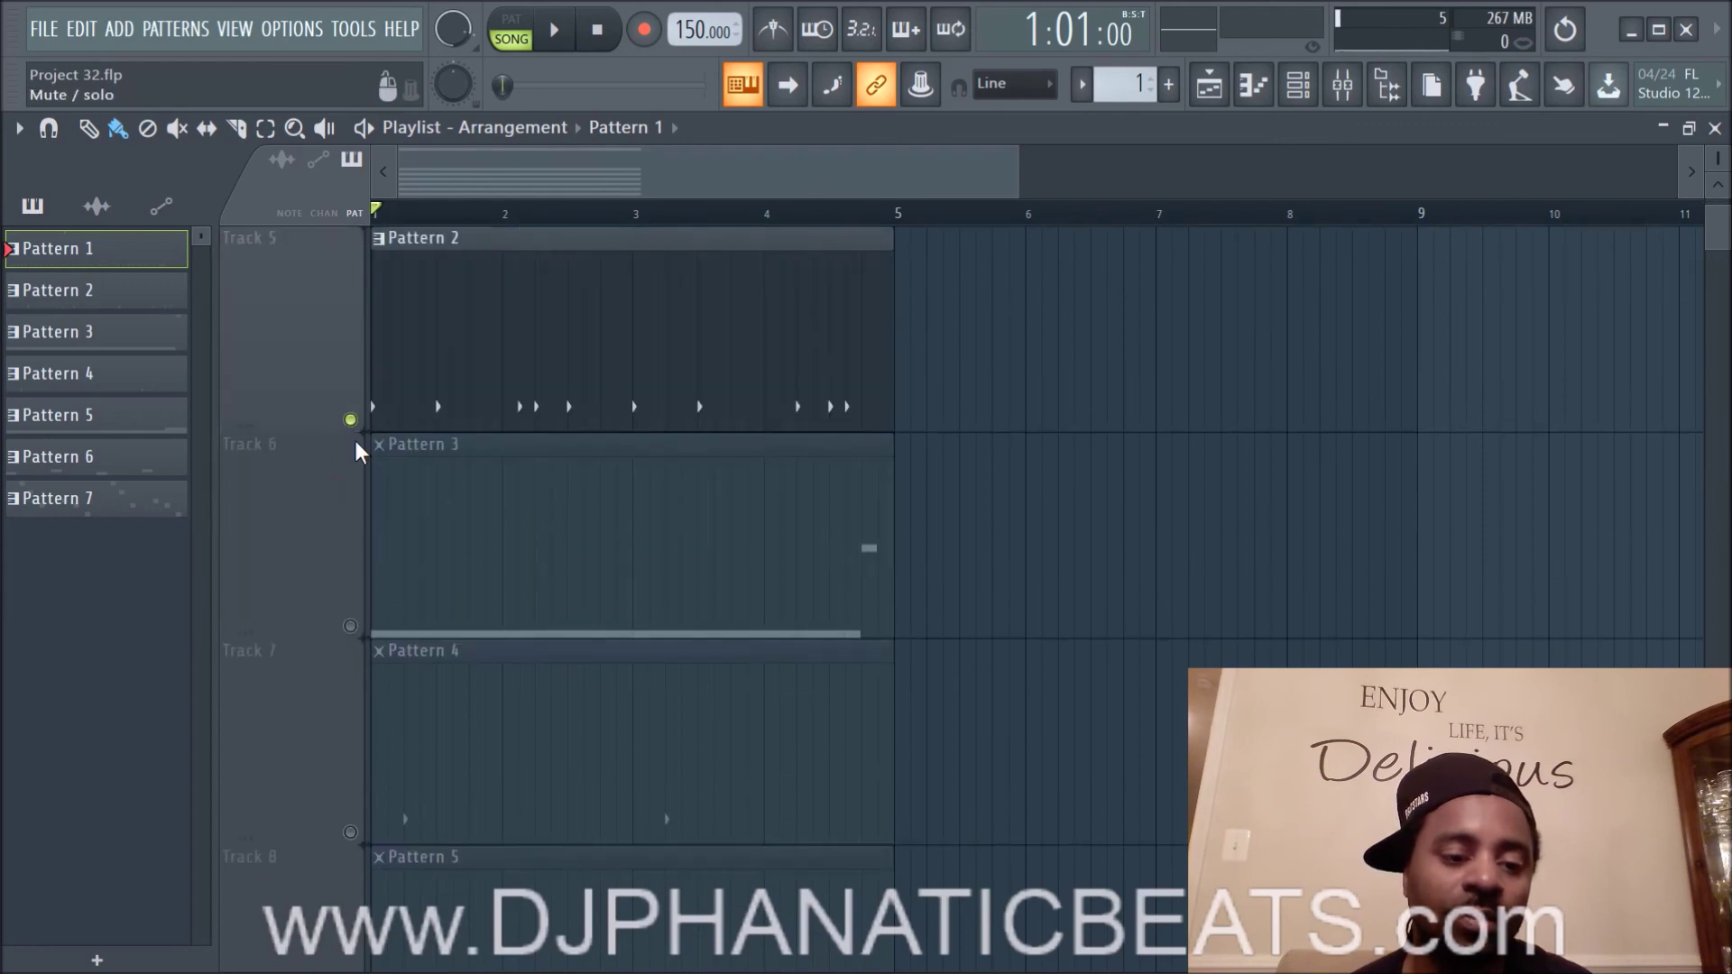
{"action": "left_click", "coordinate": [350, 626]}
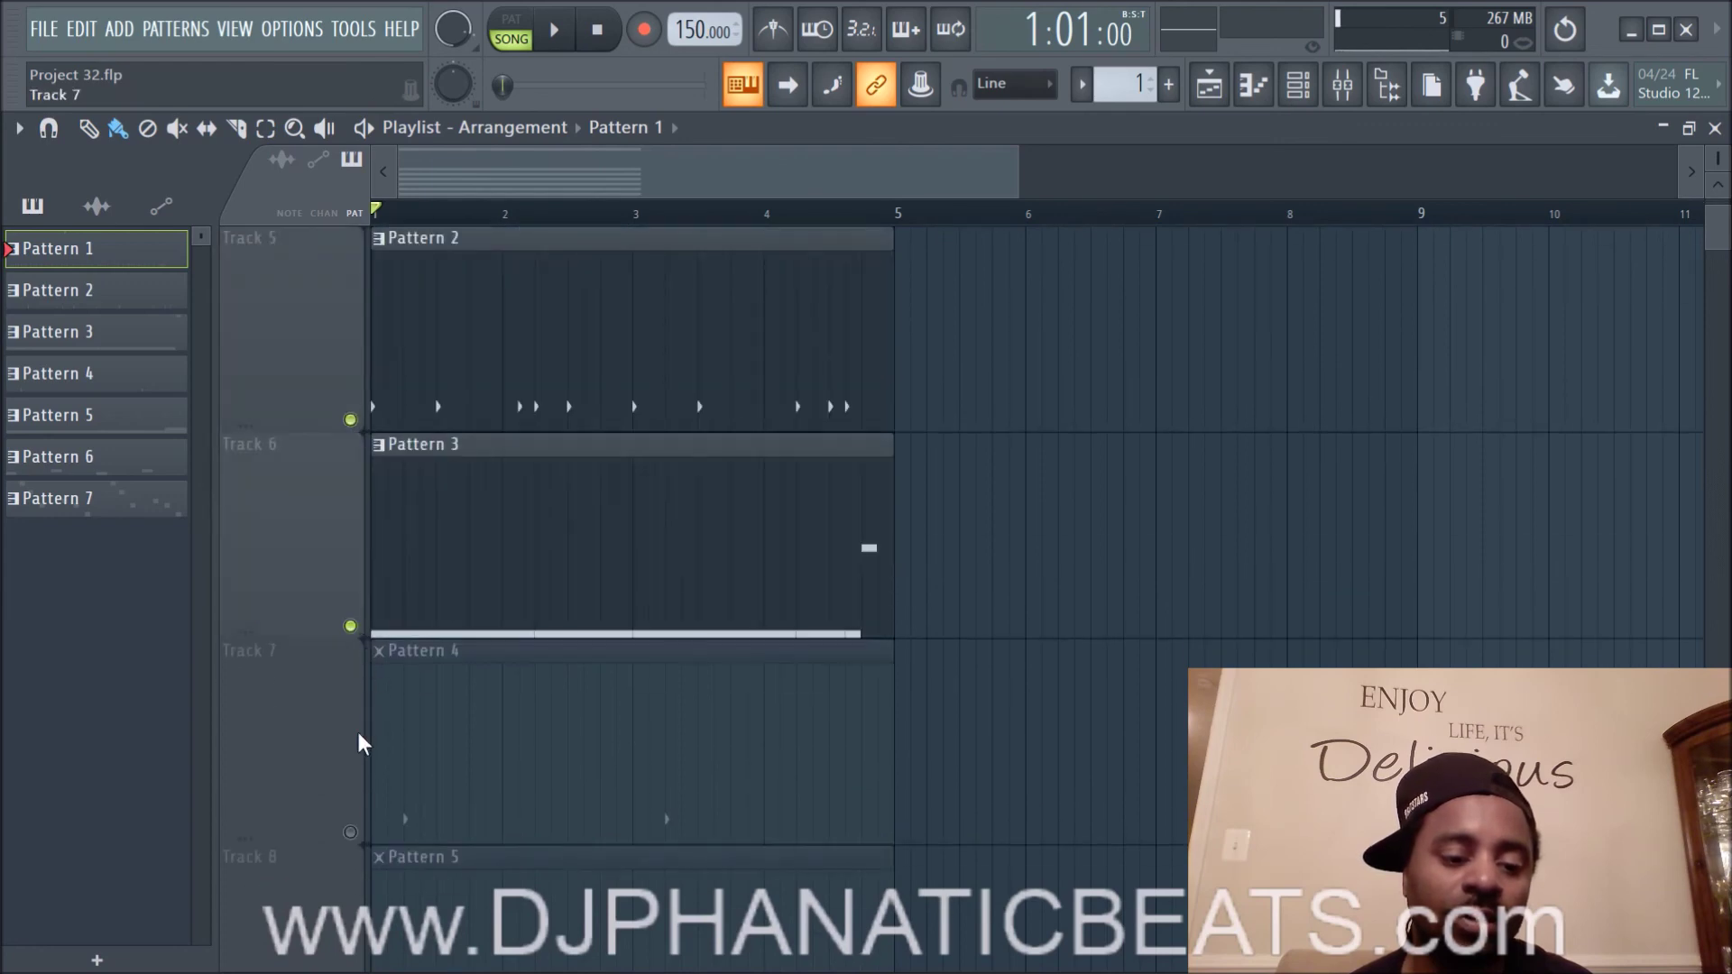
{"action": "left_click", "coordinate": [350, 833]}
{"action": "scroll", "coordinate": [350, 839], "scroll_direction": "down", "scroll_amount": 3}
{"action": "left_click", "coordinate": [351, 833]}
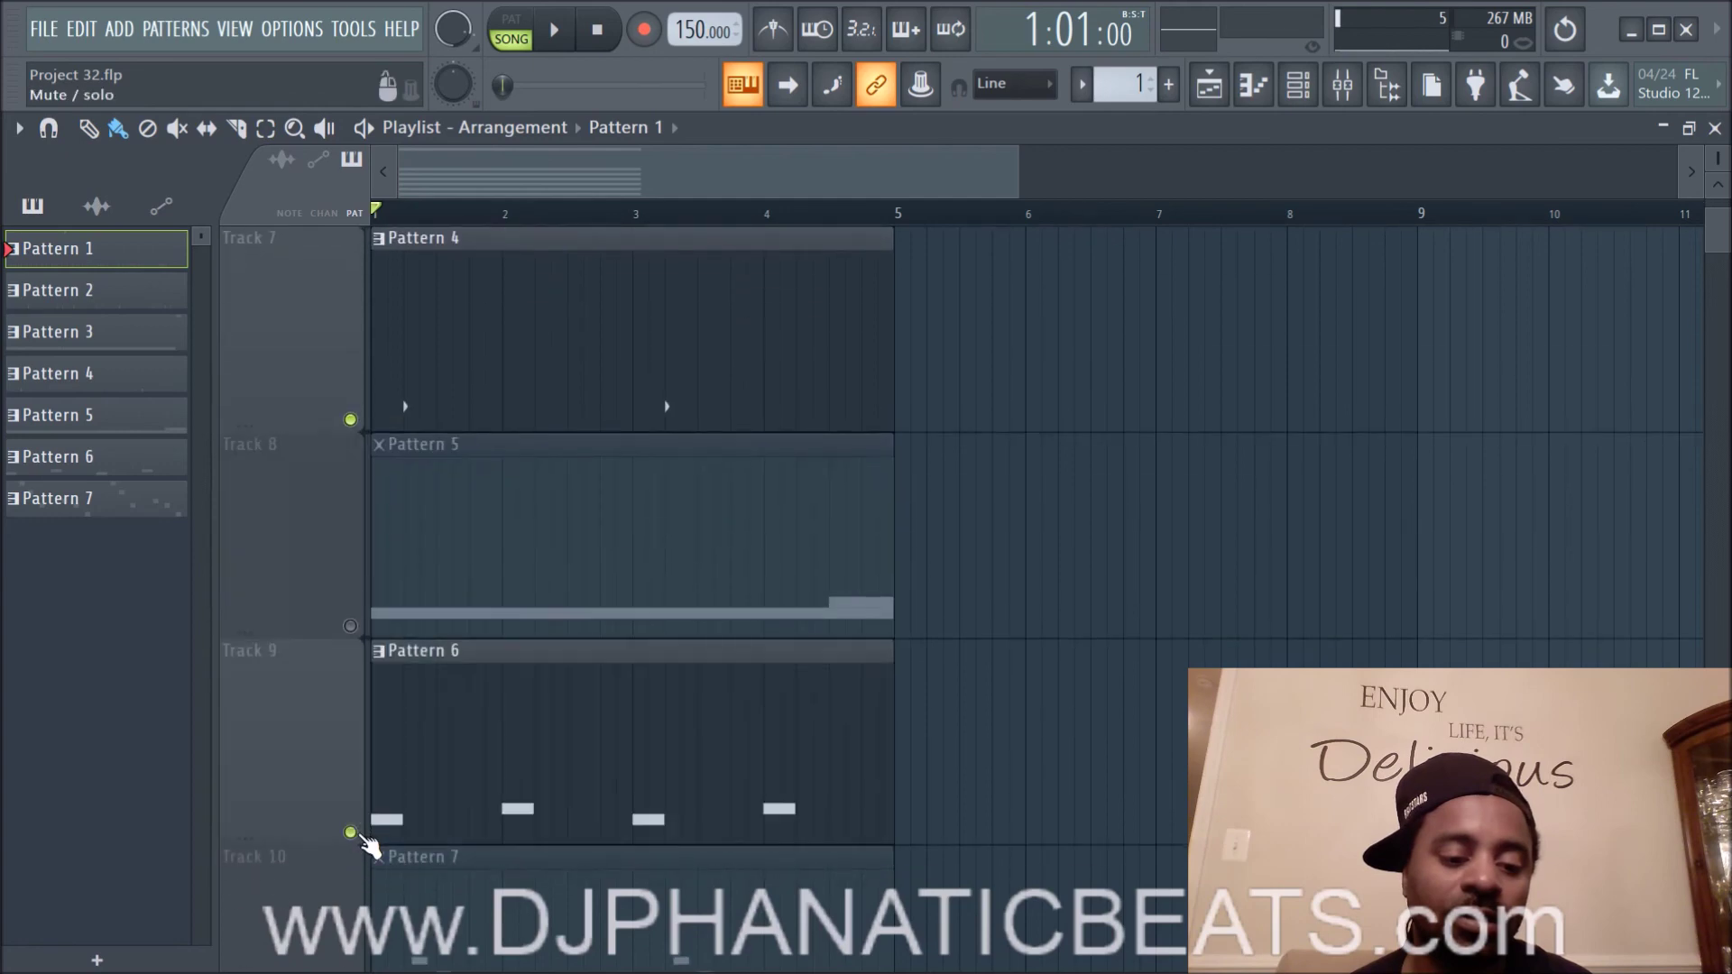
{"action": "scroll", "coordinate": [356, 766], "scroll_direction": "down", "scroll_amount": 4}
{"action": "left_click", "coordinate": [351, 419]}
Step: Place copies of the Pattern 4, 5 and 6 clips near bar 16 and a copy of Pattern 3 around bar 8.5
{"action": "scroll", "coordinate": [1450, 426], "scroll_direction": "up", "scroll_amount": 7}
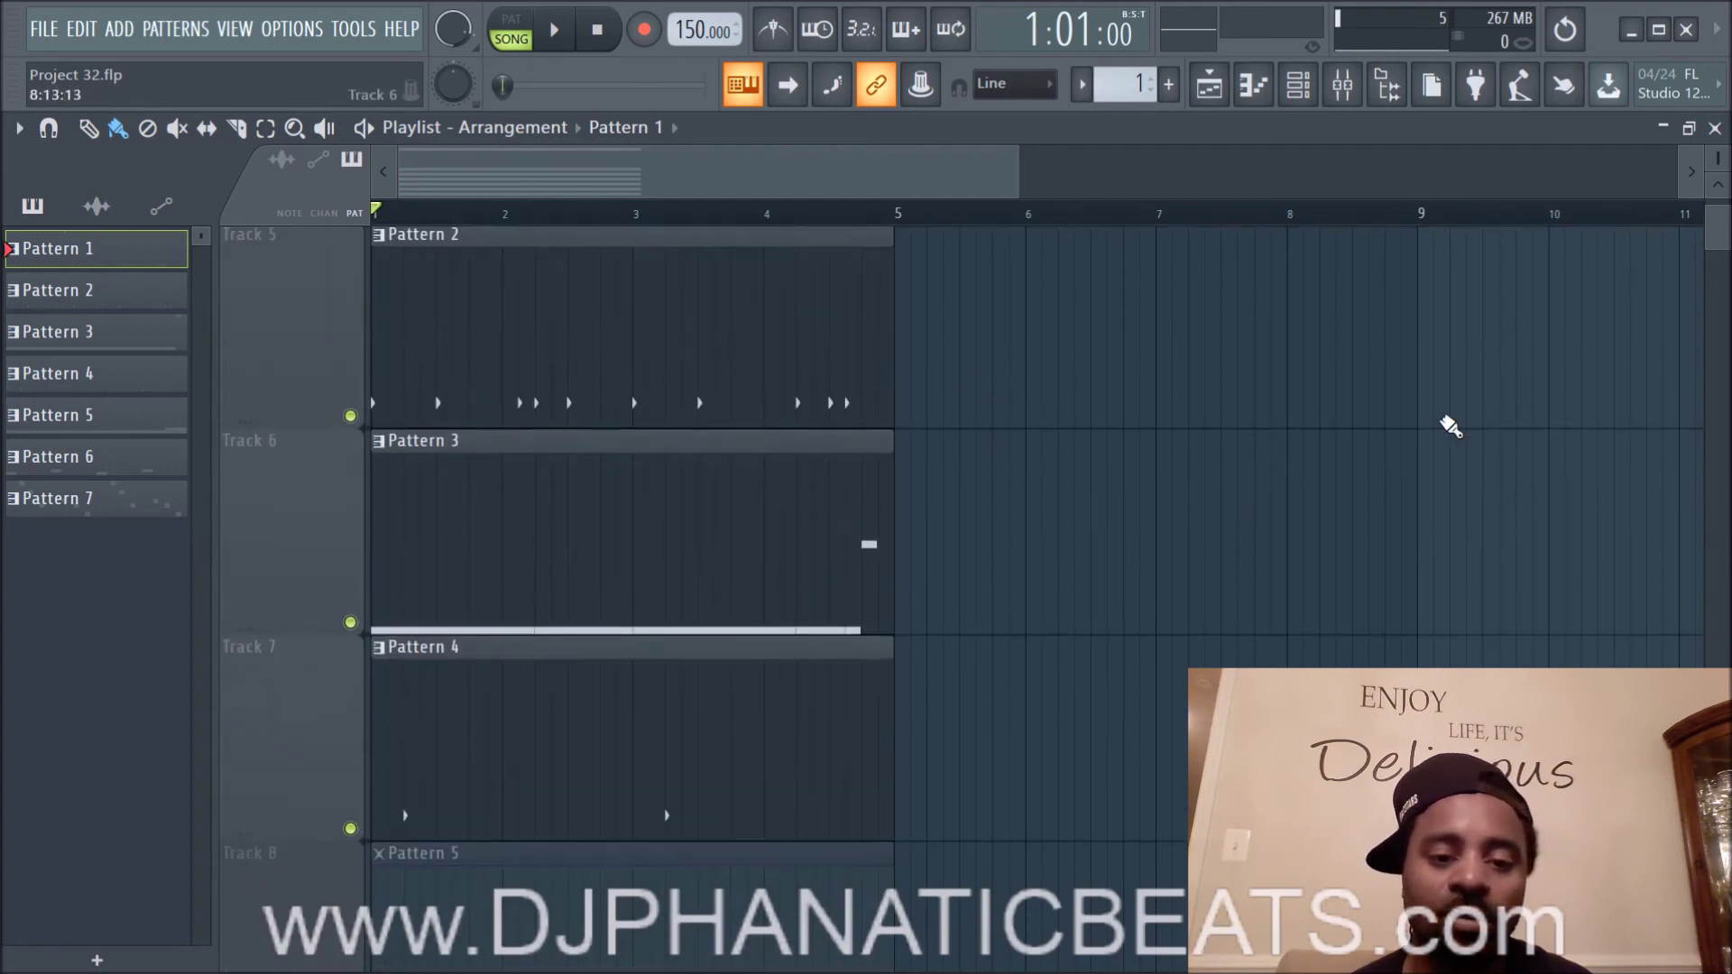
{"action": "left_click_drag", "start_coordinate": [1715, 151], "coordinate": [1715, 160]}
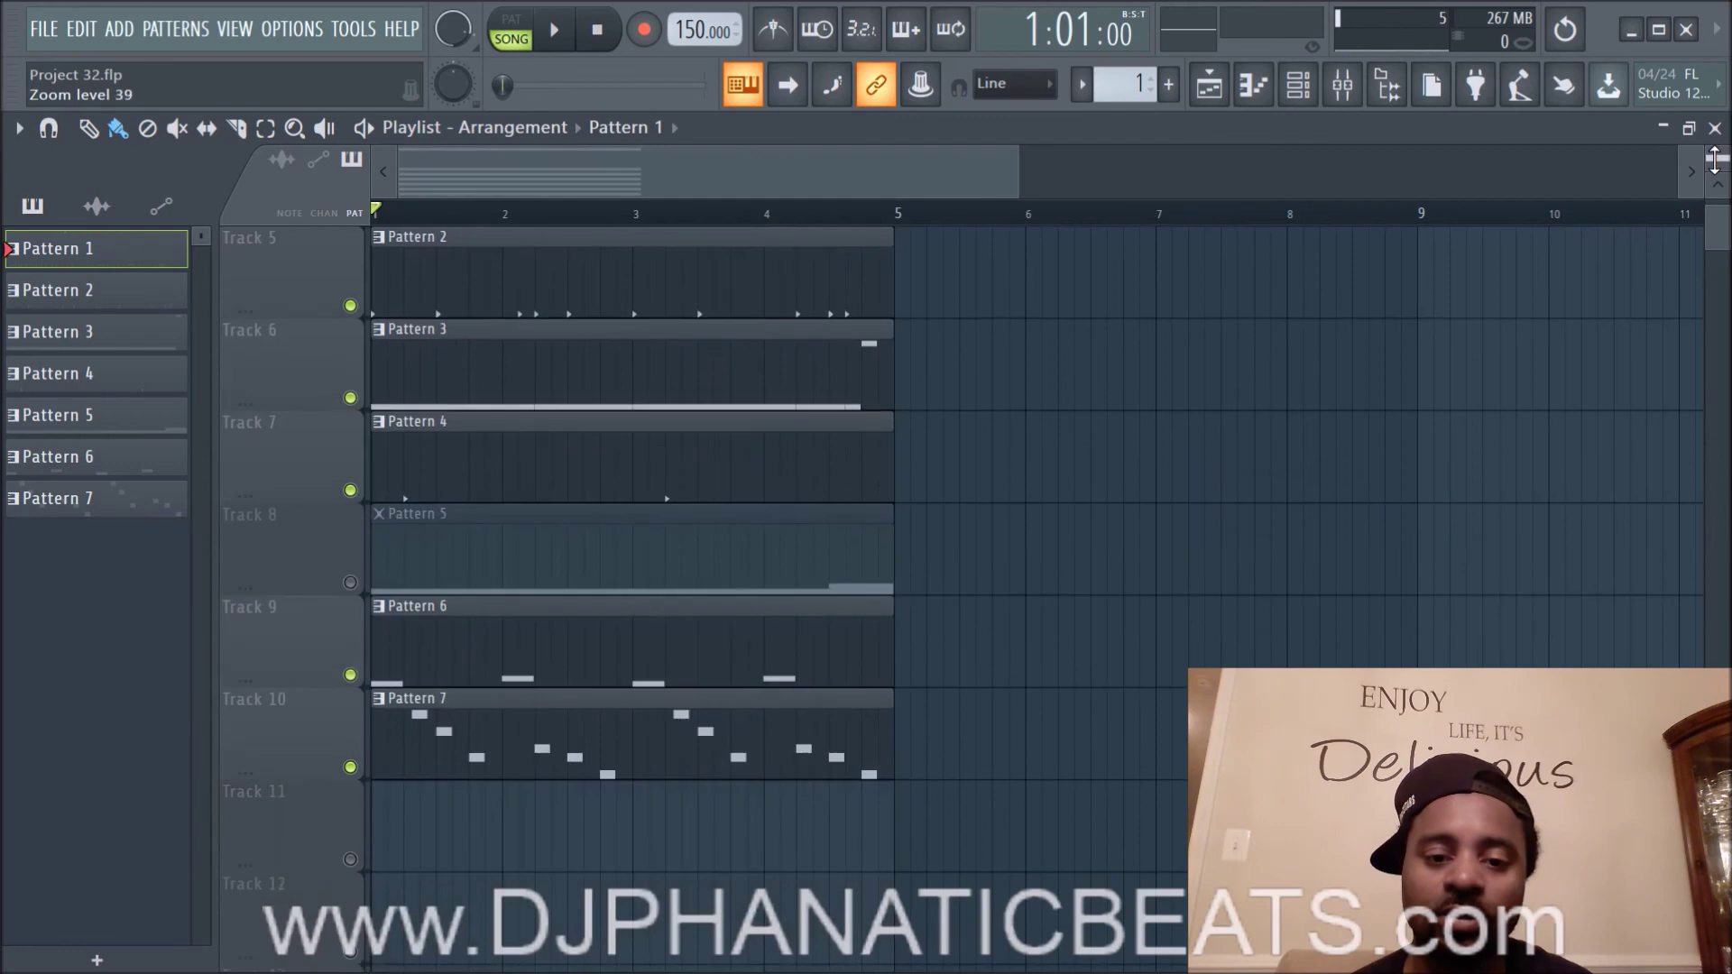
{"action": "scroll", "coordinate": [1054, 220], "scroll_direction": "down", "scroll_amount": 3}
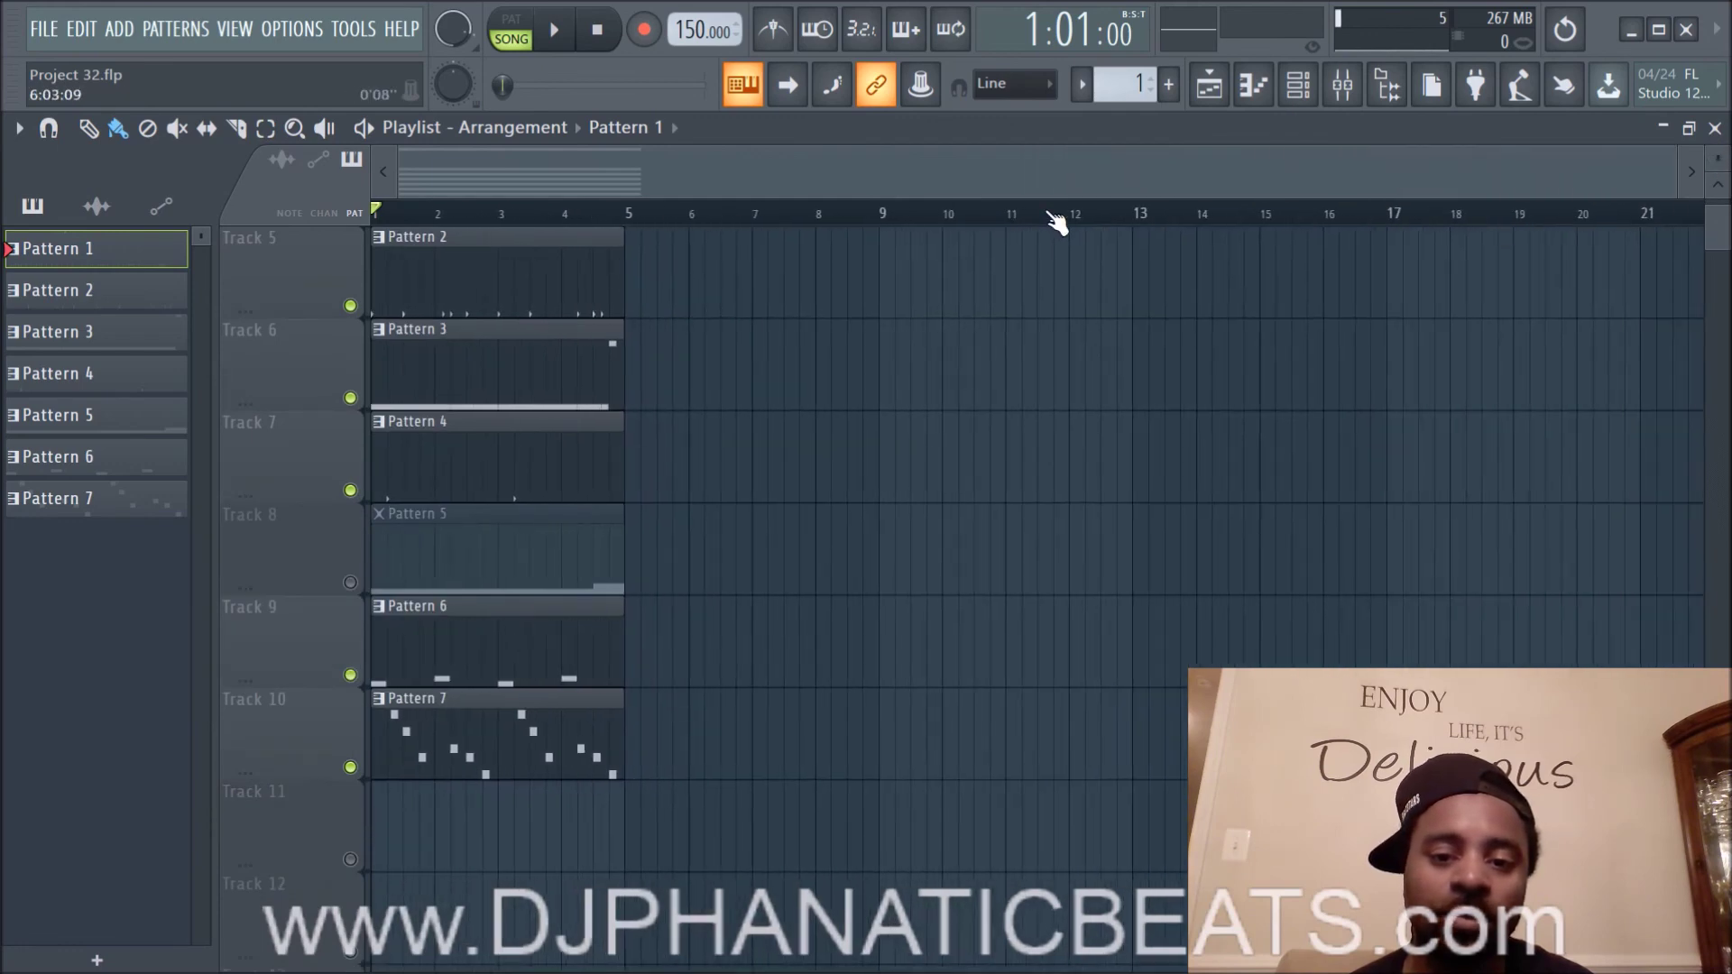
{"action": "left_click_drag", "start_coordinate": [538, 812], "coordinate": [1427, 476]}
{"action": "left_click_drag", "start_coordinate": [448, 363], "coordinate": [956, 366]}
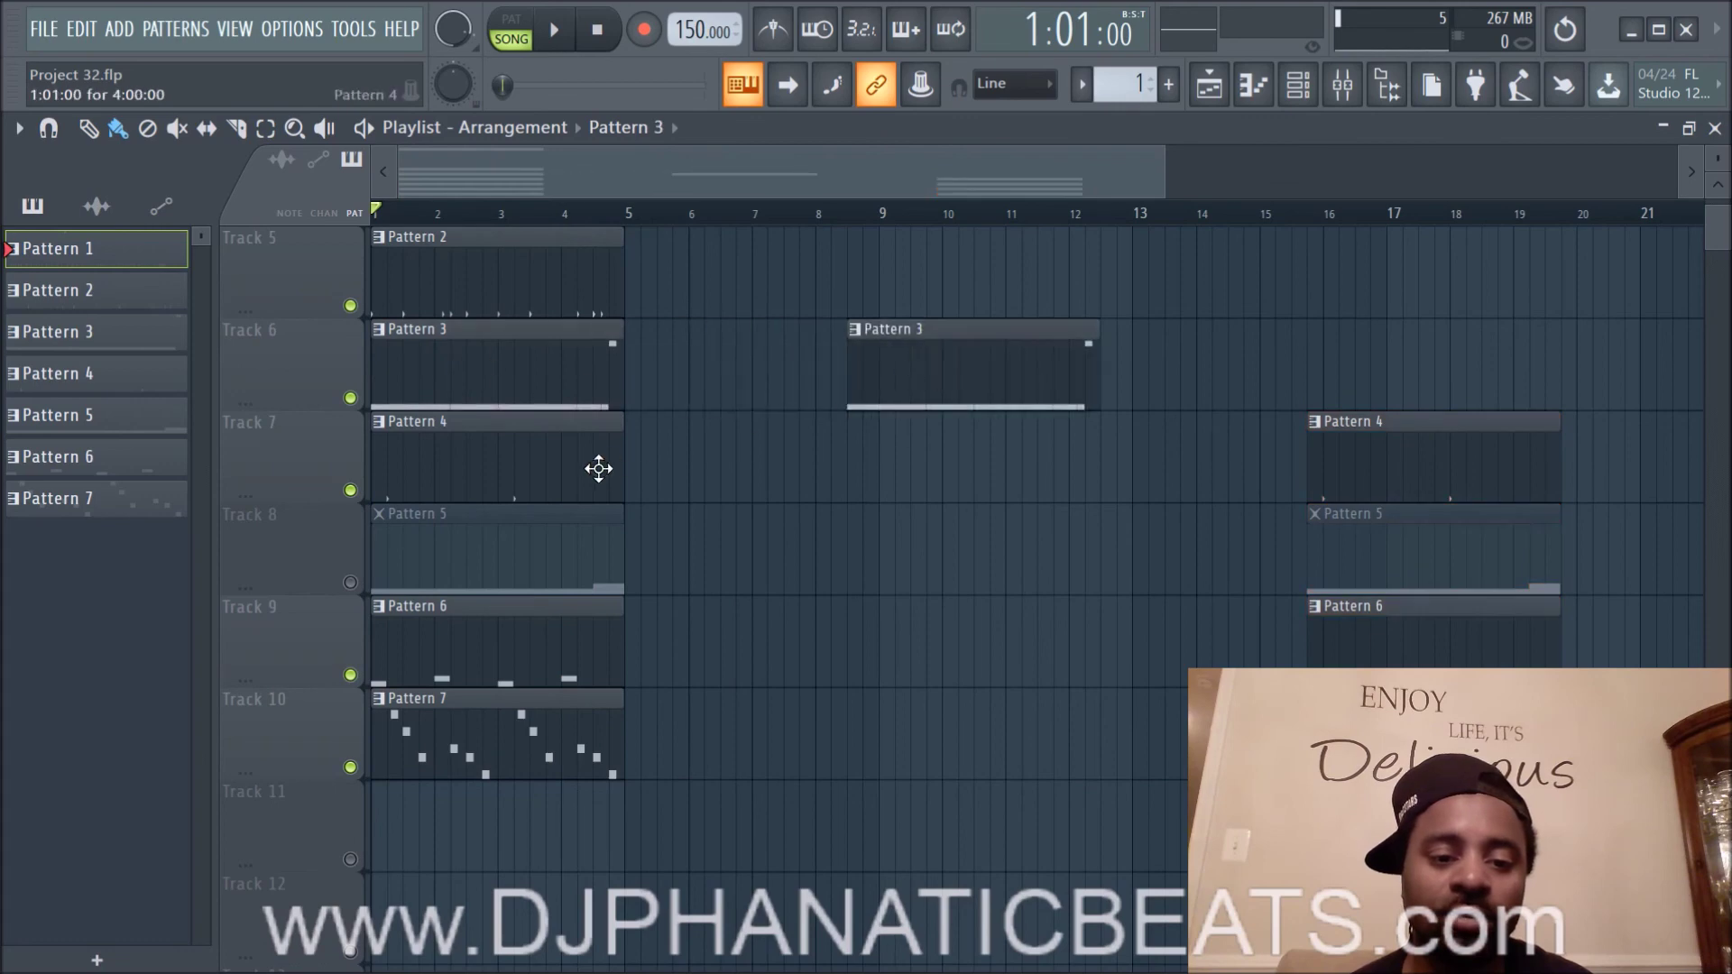
Step: Place copies of the Pattern 4 clip near bar 10, Pattern 6 near bar 7.5, and Pattern 7 at bar 3
{"action": "left_click_drag", "start_coordinate": [598, 468], "coordinate": [1154, 469]}
{"action": "left_click_drag", "start_coordinate": [472, 653], "coordinate": [877, 656]}
{"action": "left_click_drag", "start_coordinate": [485, 740], "coordinate": [657, 740]}
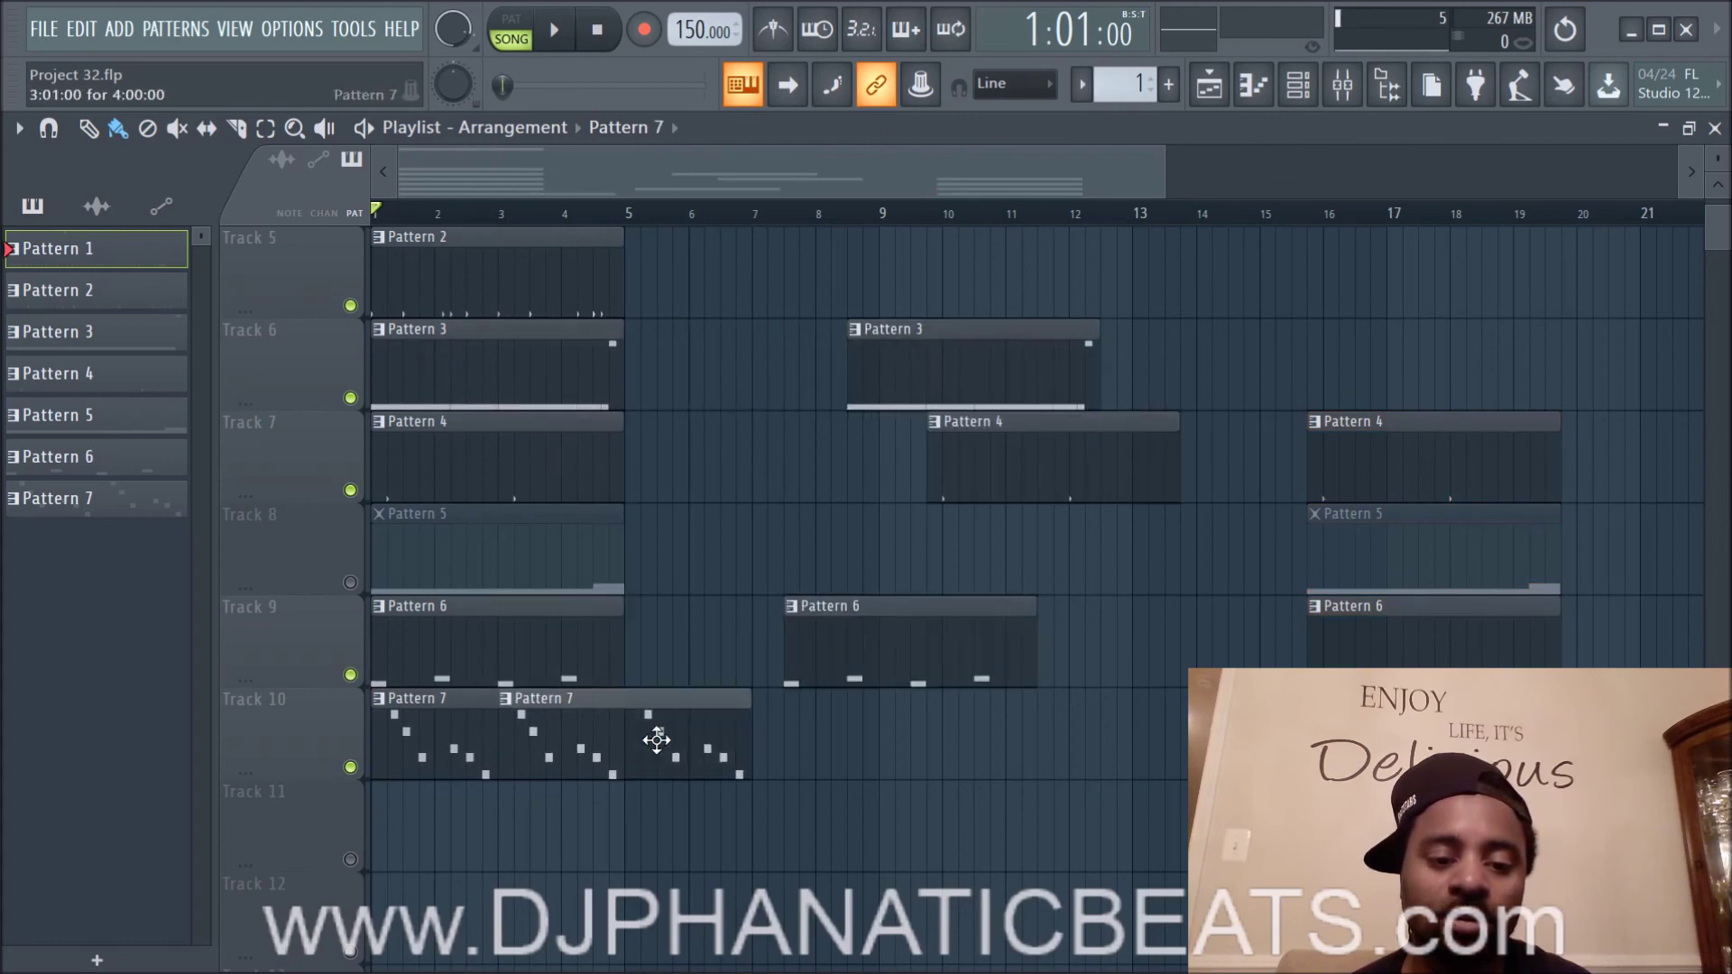
Step: Duplicate the full-length clips on Tracks 1, 2, 4 and 5 to about bar 14.5, and again to about bar 8
{"action": "scroll", "coordinate": [657, 739], "scroll_direction": "up", "scroll_amount": 4}
{"action": "left_click_drag", "start_coordinate": [599, 297], "coordinate": [1424, 567]}
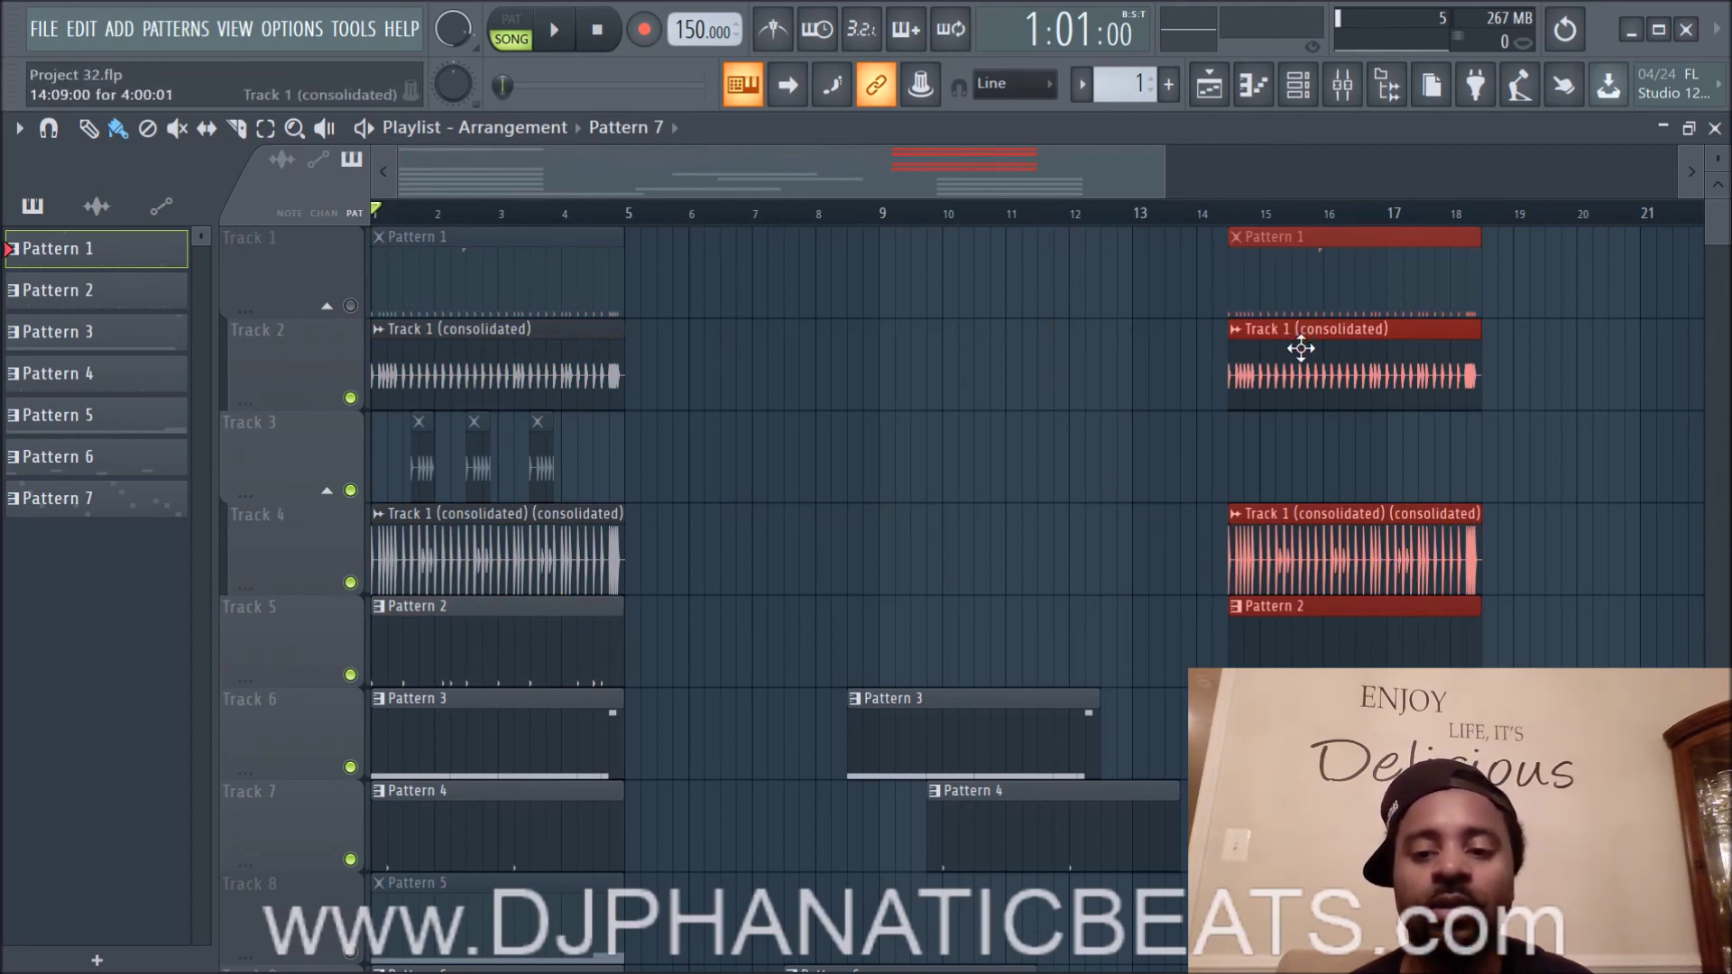
{"action": "left_click_drag", "start_coordinate": [1301, 348], "coordinate": [905, 348]}
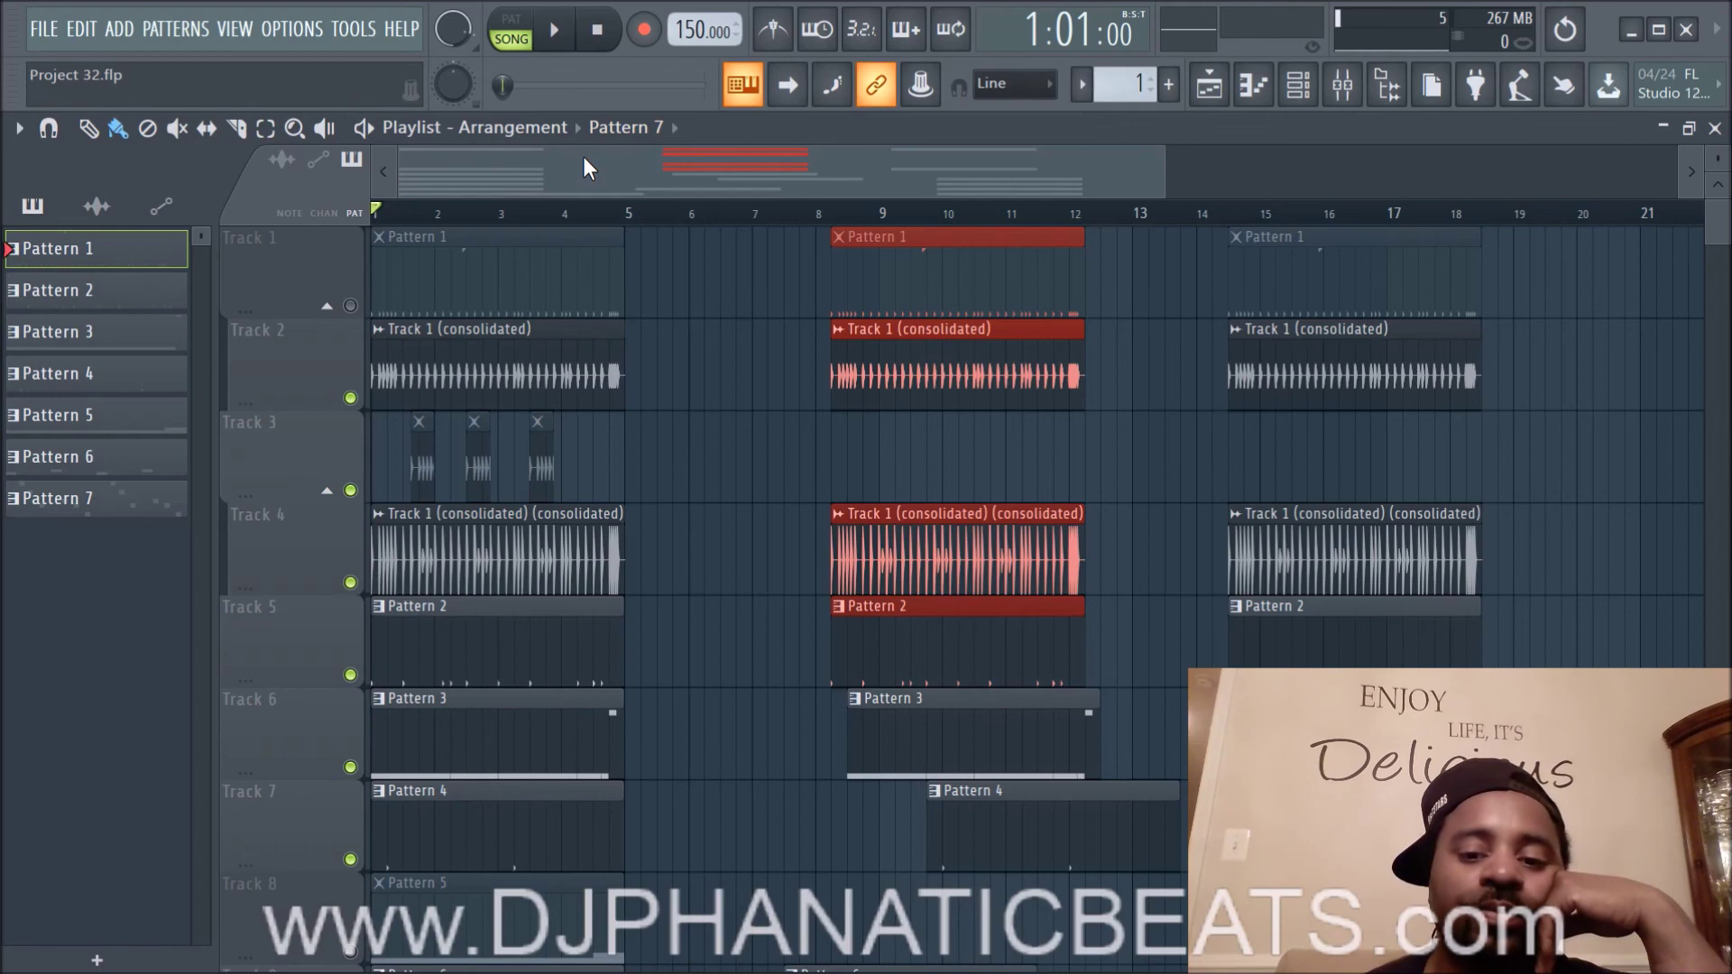
Step: Navigate back and forth through the arrangement with the mini playlist preview
{"action": "left_click_drag", "start_coordinate": [583, 155], "coordinate": [491, 170]}
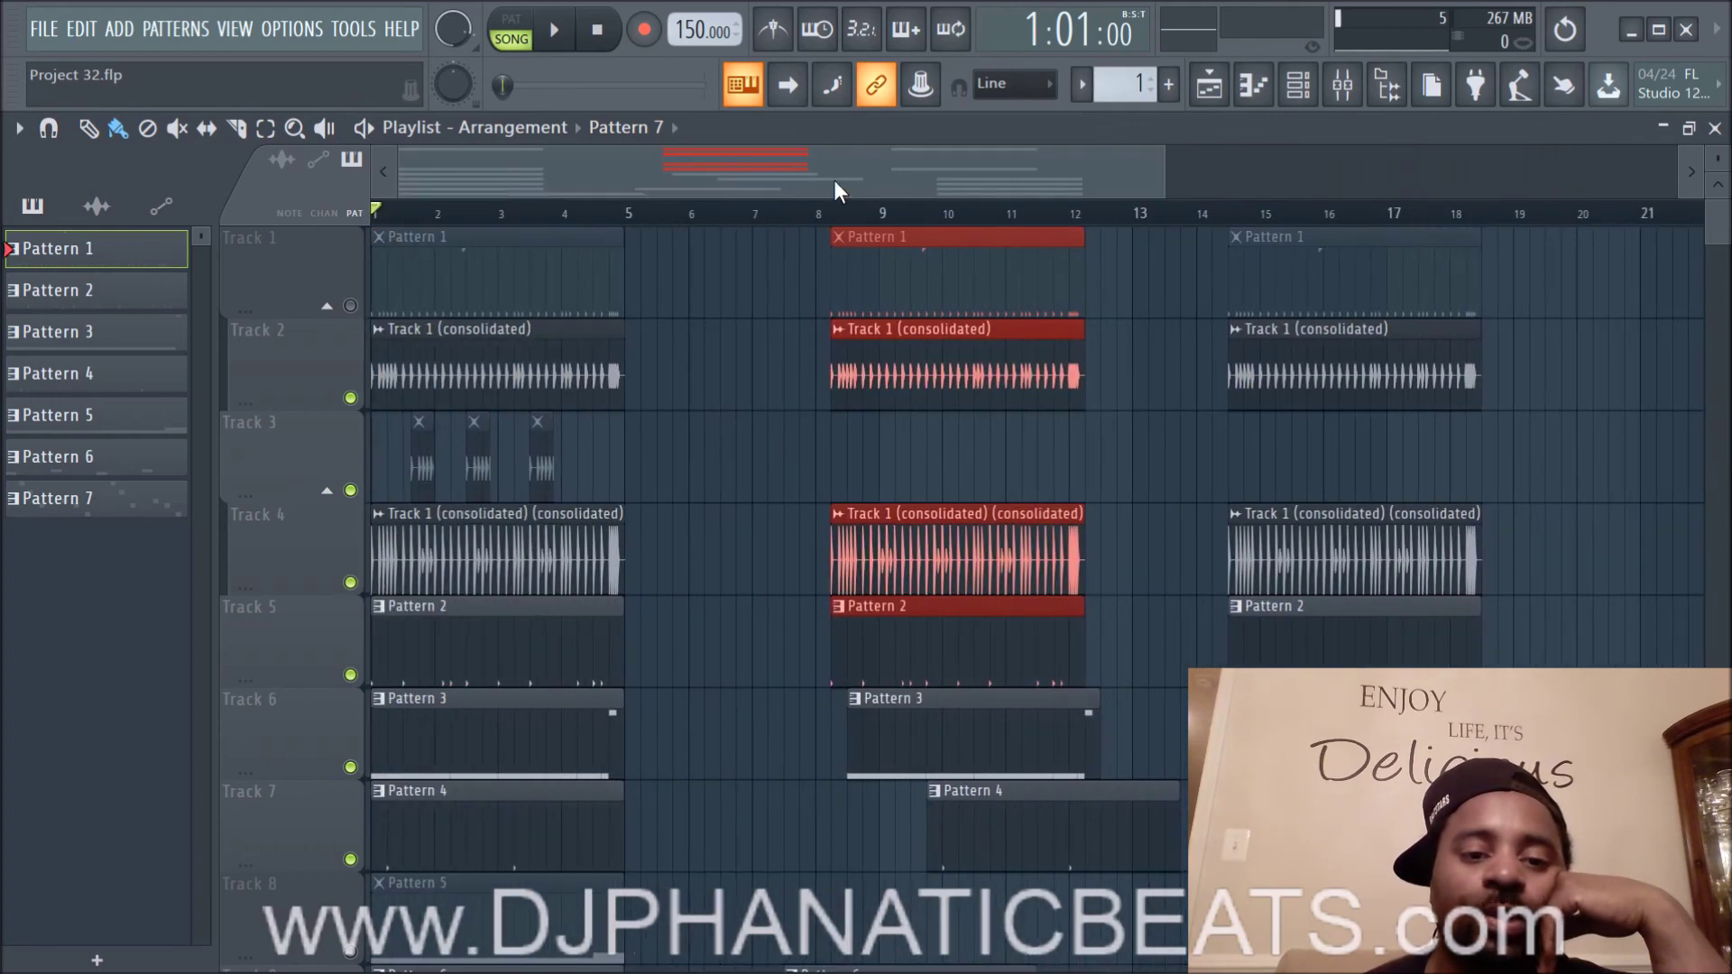
{"action": "scroll", "coordinate": [836, 165], "scroll_direction": "down", "scroll_amount": 5}
{"action": "scroll", "coordinate": [837, 165], "scroll_direction": "up", "scroll_amount": 5}
{"action": "scroll", "coordinate": [837, 165], "scroll_direction": "down", "scroll_amount": 10}
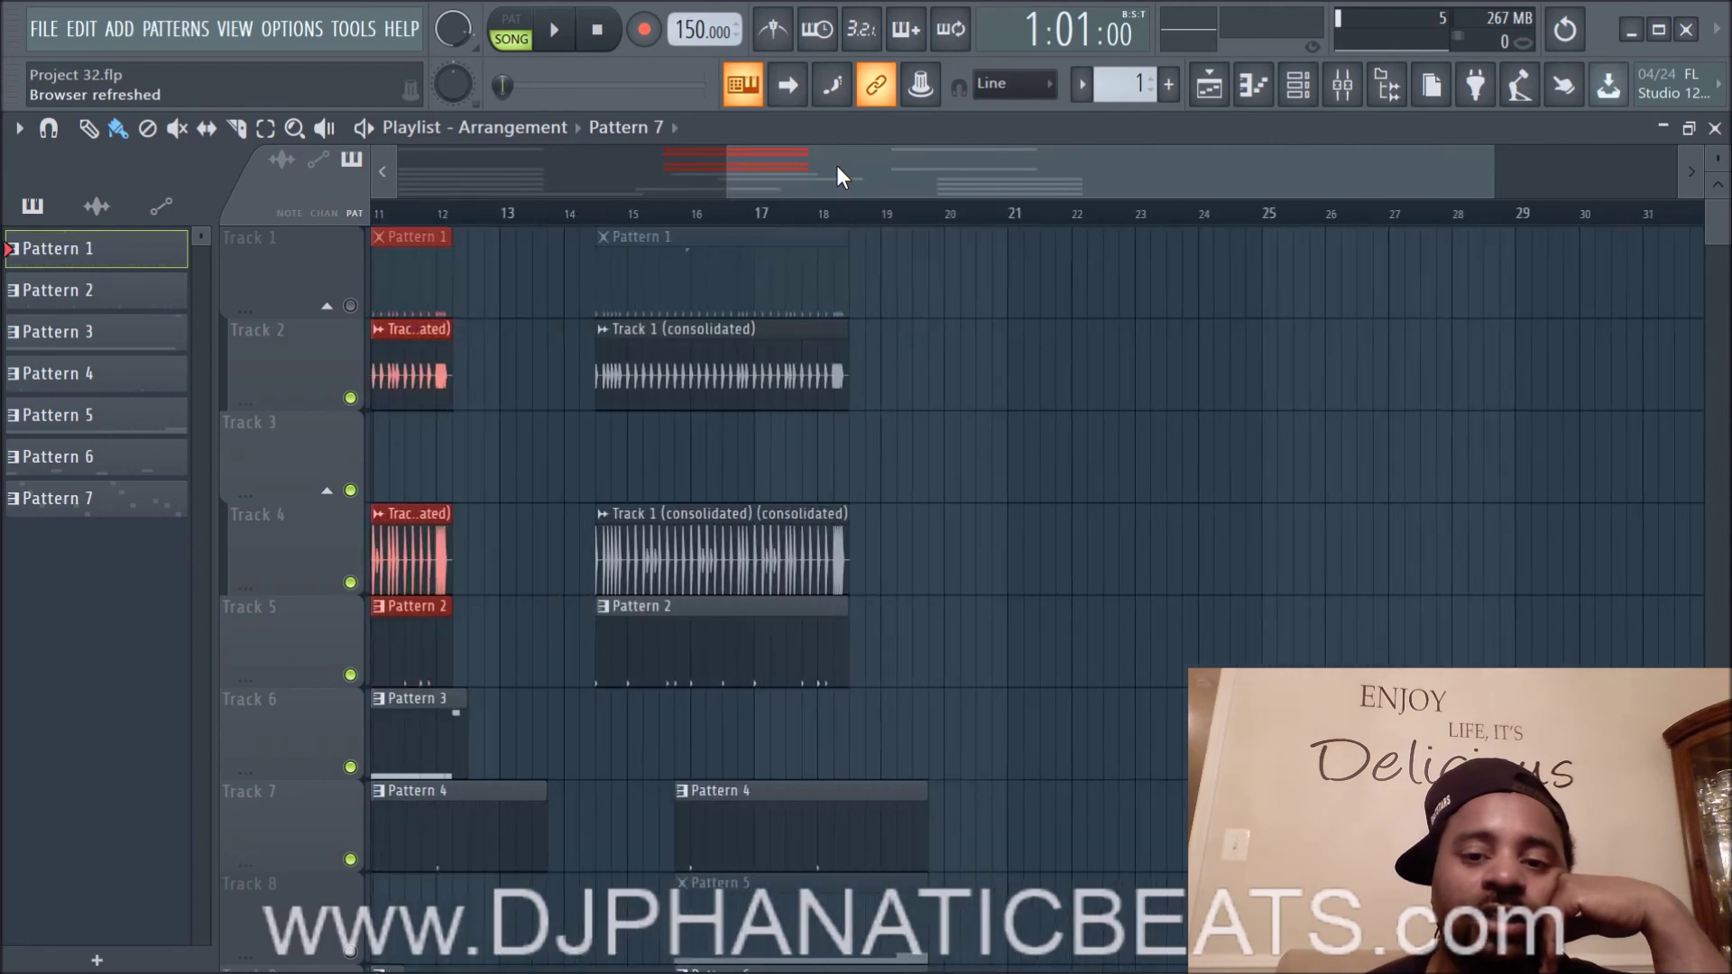
{"action": "scroll", "coordinate": [836, 165], "scroll_direction": "up", "scroll_amount": 10}
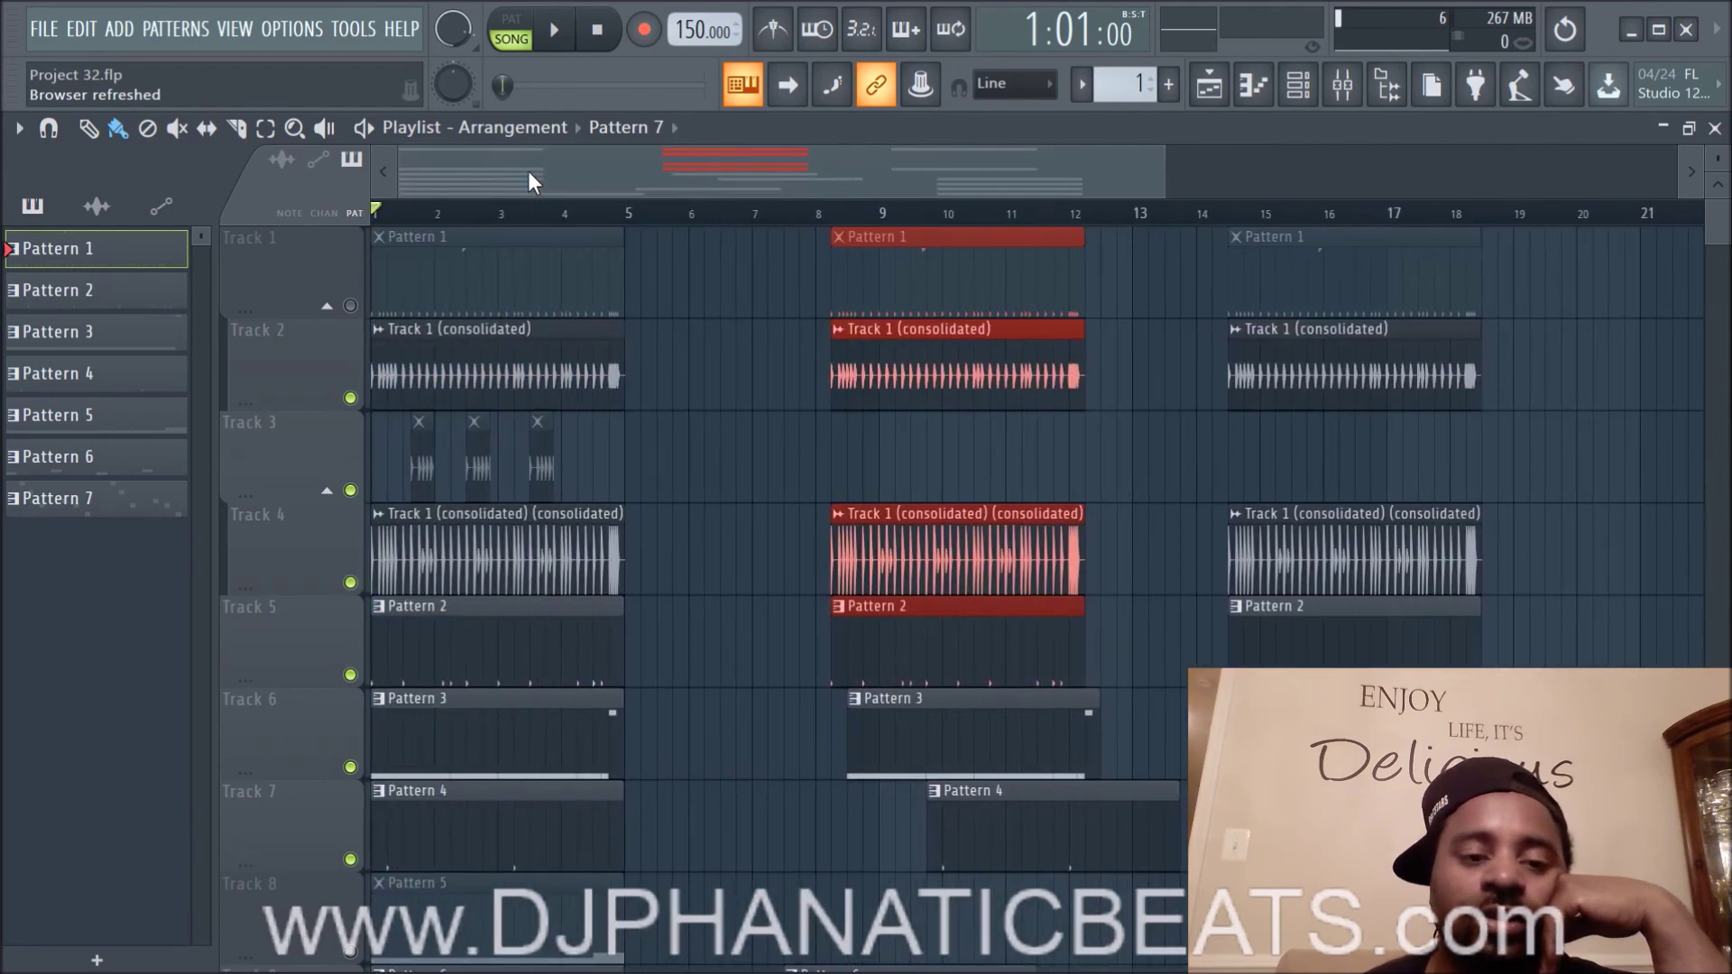
{"action": "scroll", "coordinate": [702, 155], "scroll_direction": "down", "scroll_amount": 7}
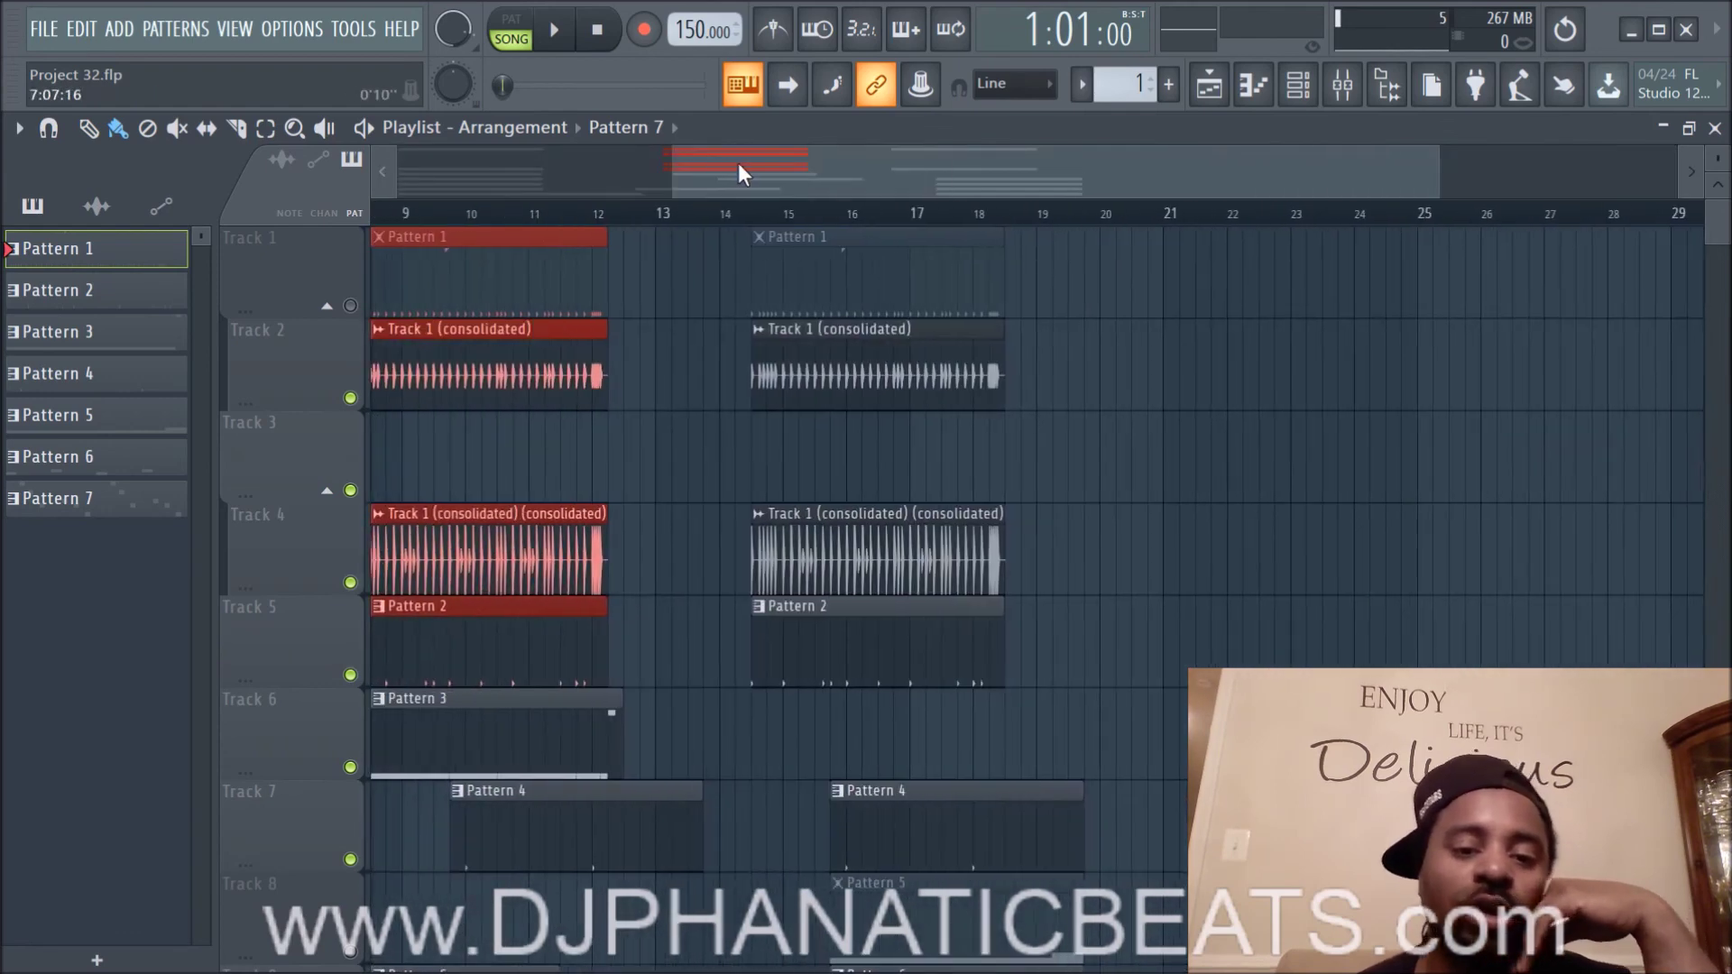
{"action": "scroll", "coordinate": [738, 163], "scroll_direction": "up", "scroll_amount": 5}
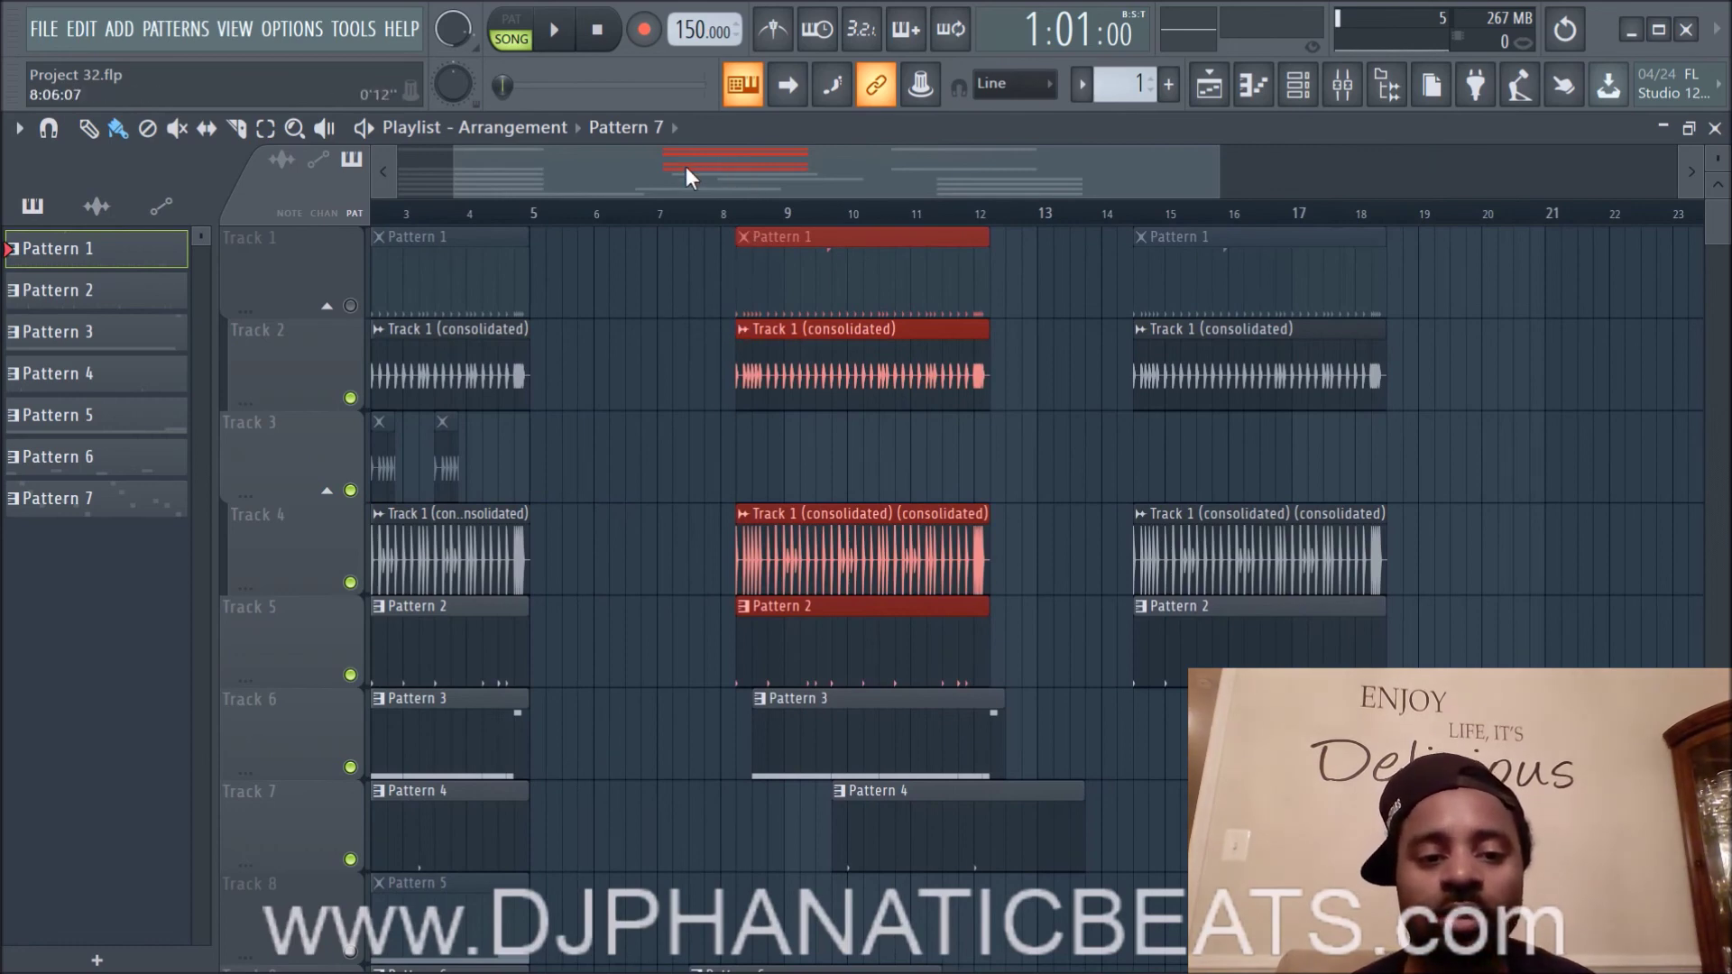
{"action": "scroll", "coordinate": [685, 166], "scroll_direction": "up", "scroll_amount": 2}
Step: Deselect the playlist clips and assign random colors to Patterns 1 through 7
{"action": "left_click", "coordinate": [636, 440]}
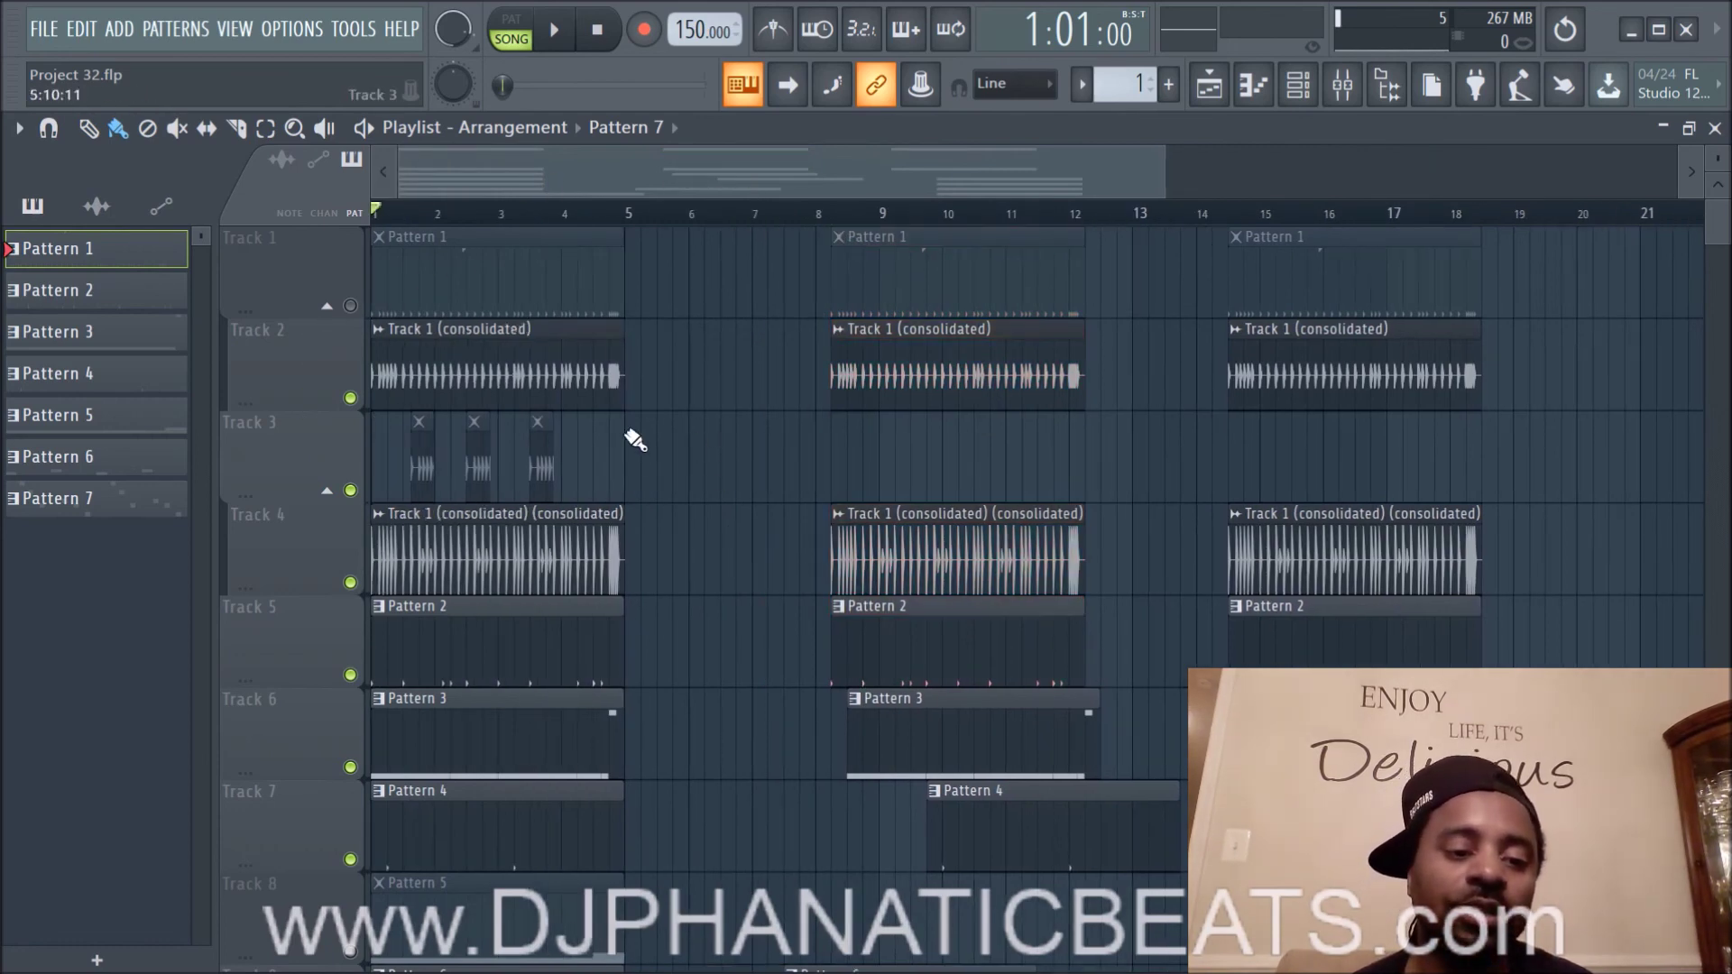
{"action": "left_click", "coordinate": [132, 501], "text": "shift"}
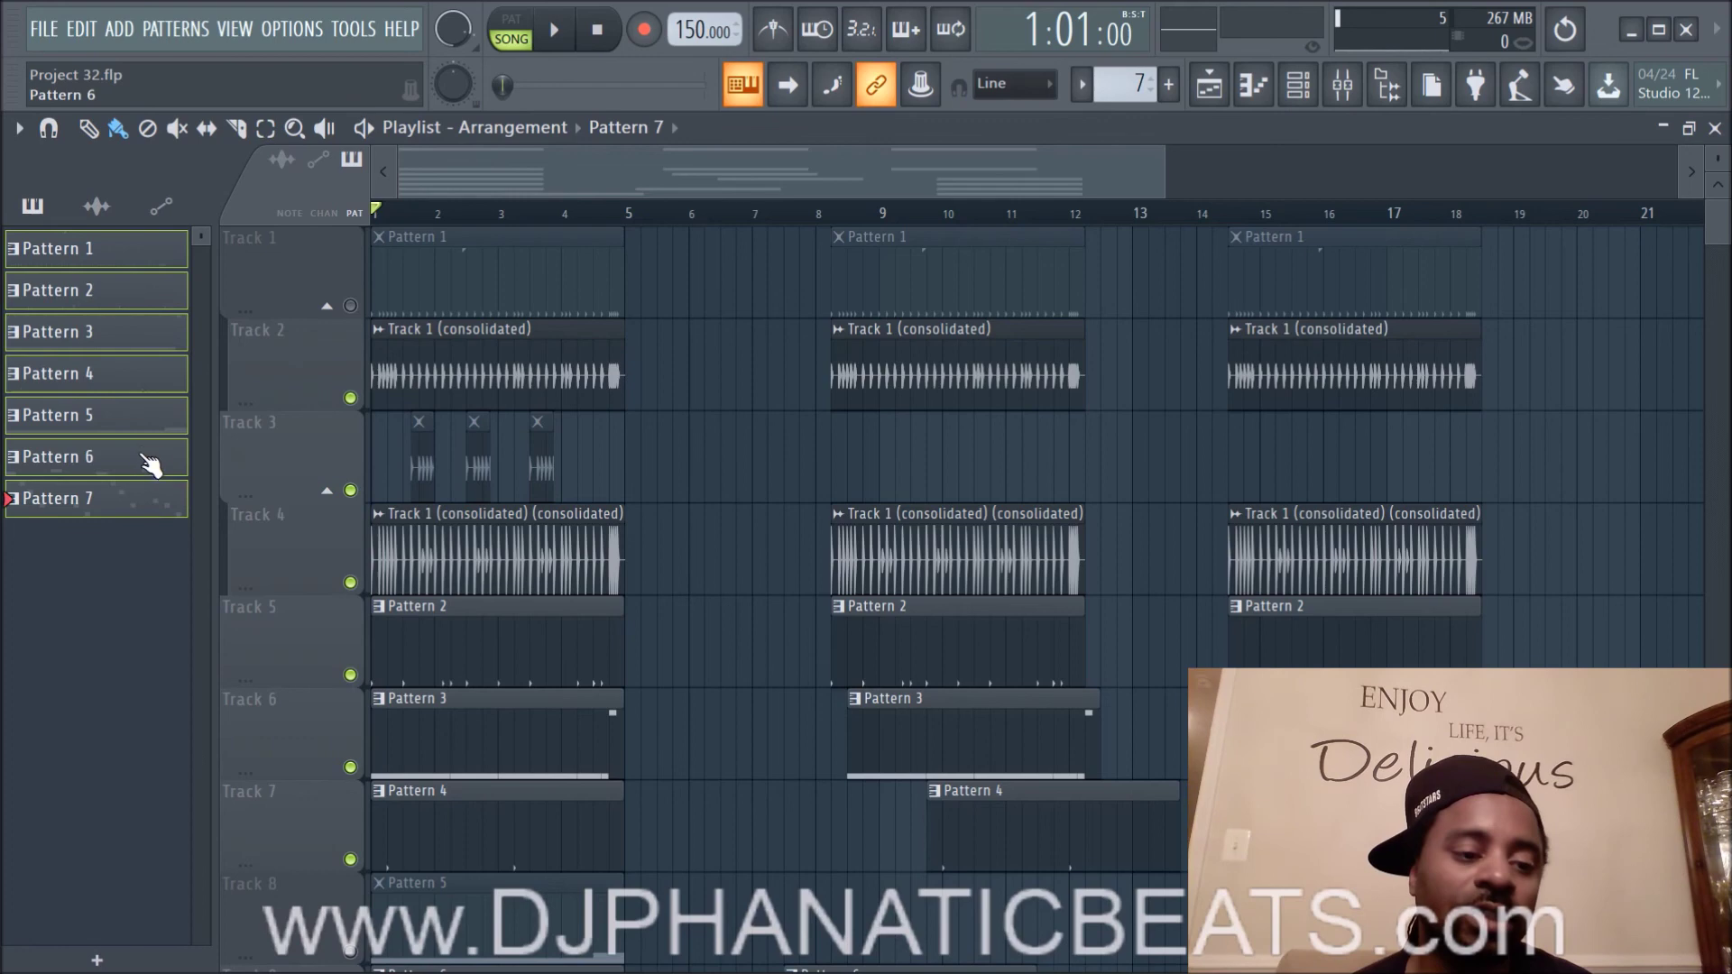
{"action": "right_click", "coordinate": [149, 427]}
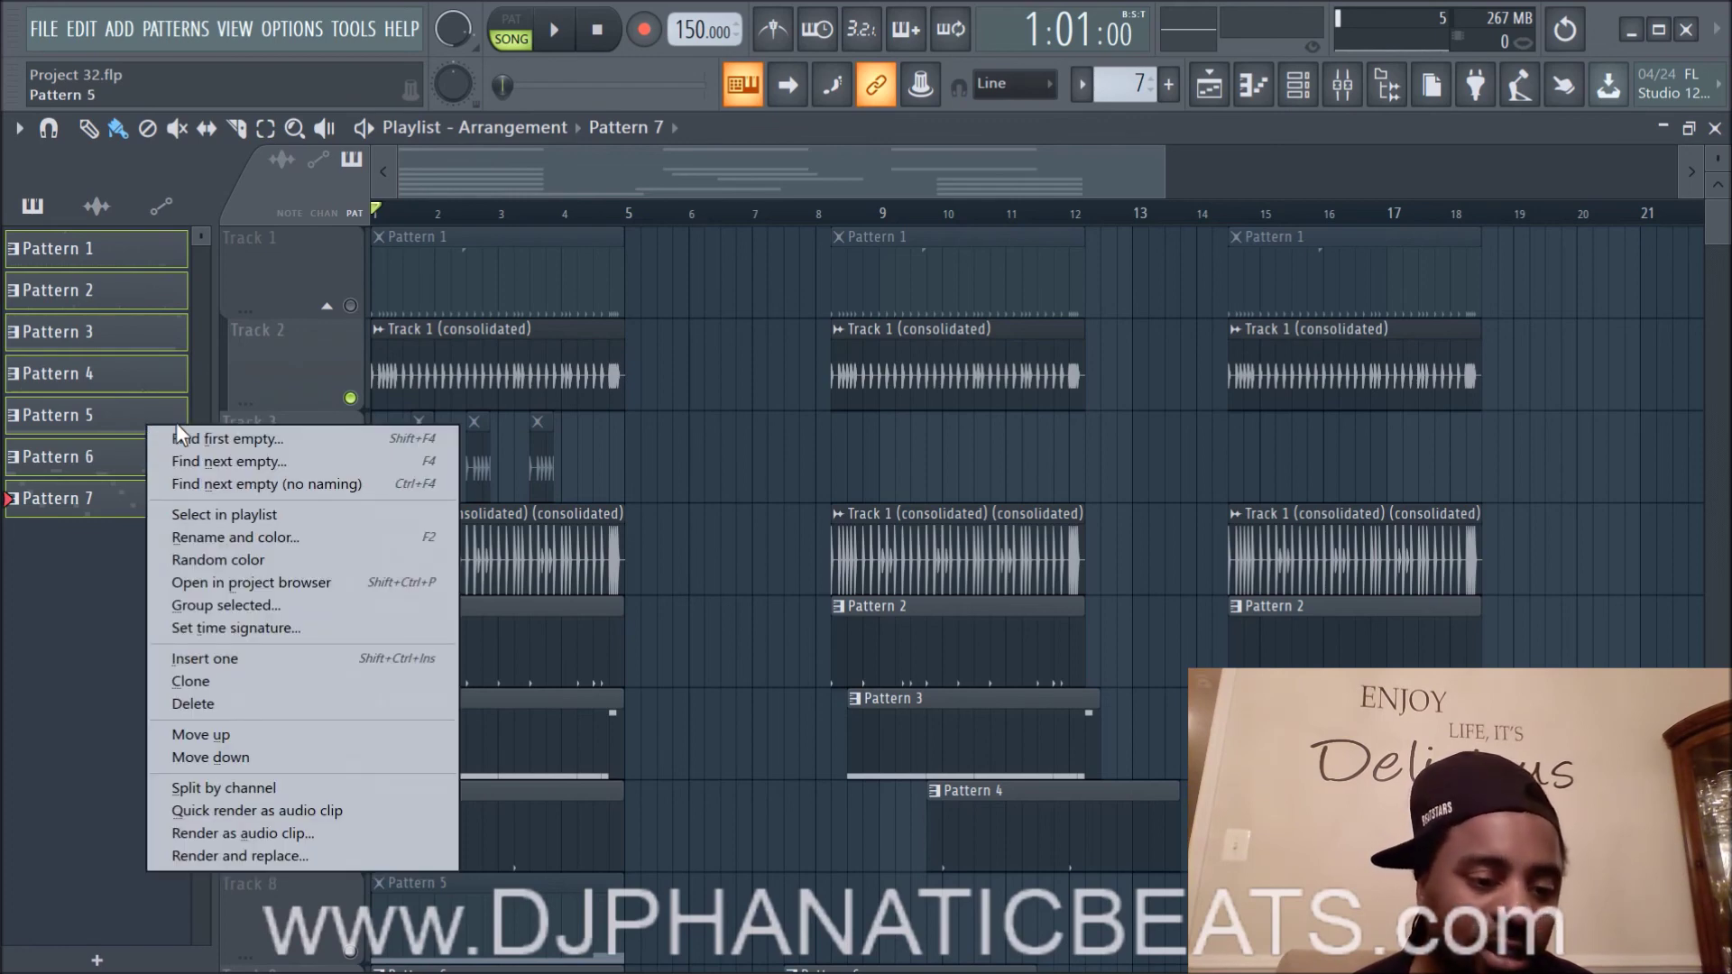
{"action": "left_click", "coordinate": [235, 559]}
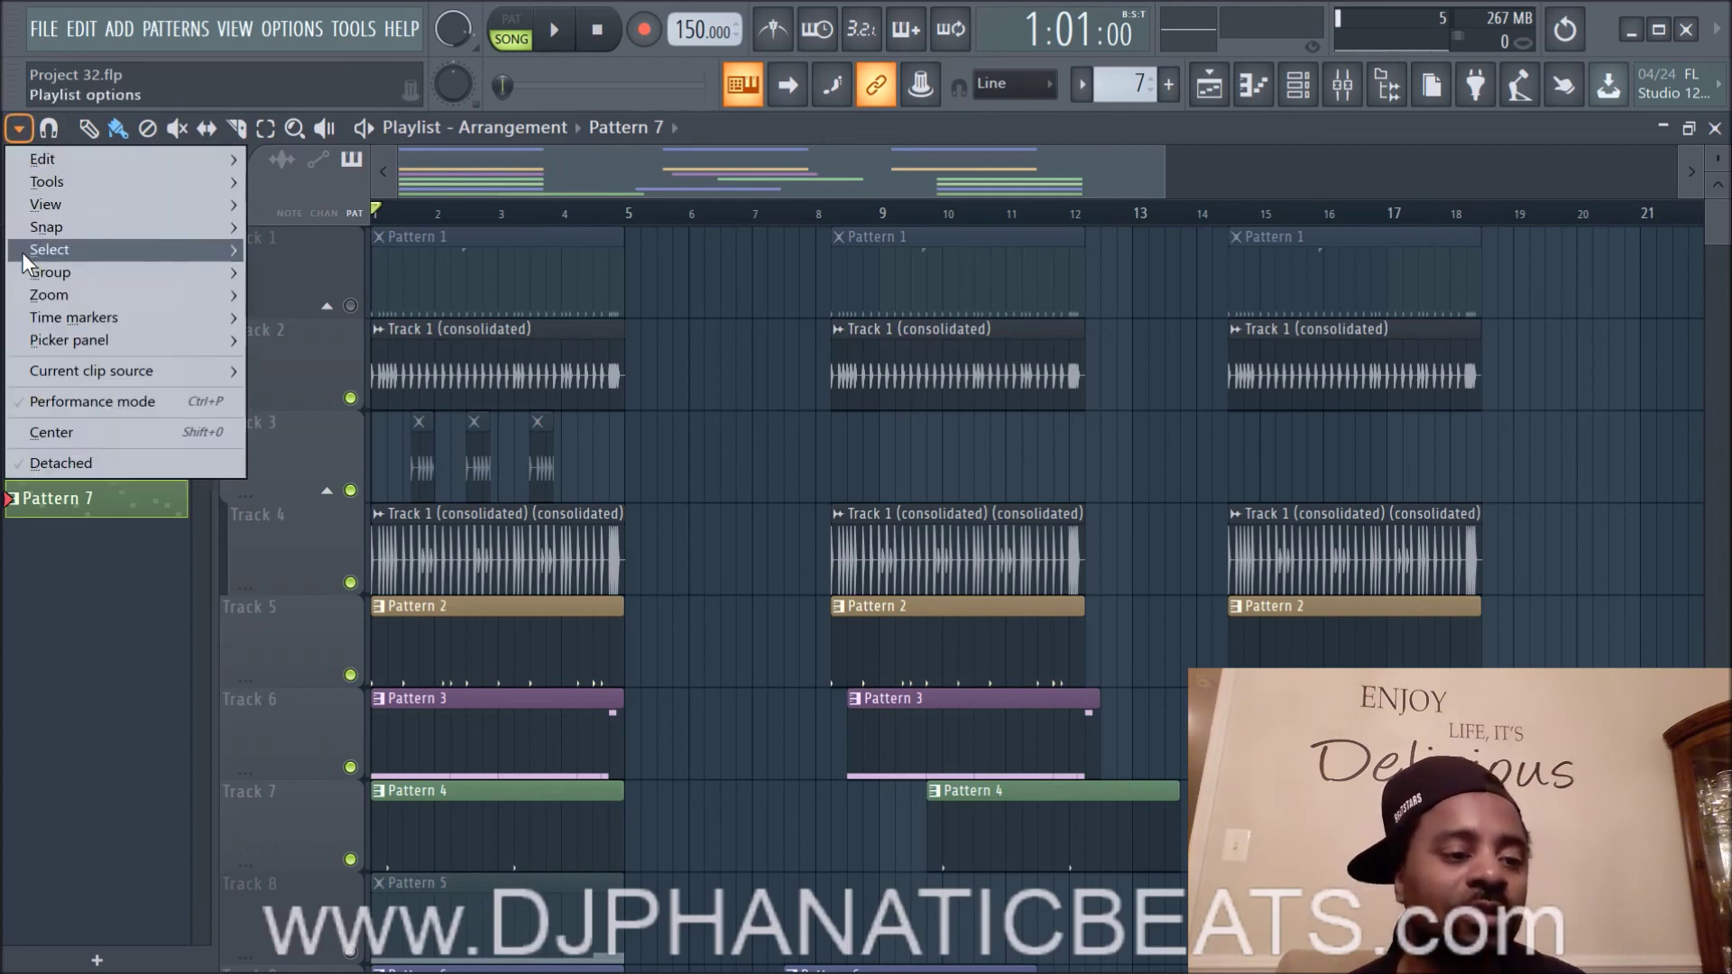
Step: Review the playlist's view options for the mini playlist preview, leaving them as they are
{"action": "mouse_move", "coordinate": [83, 188]}
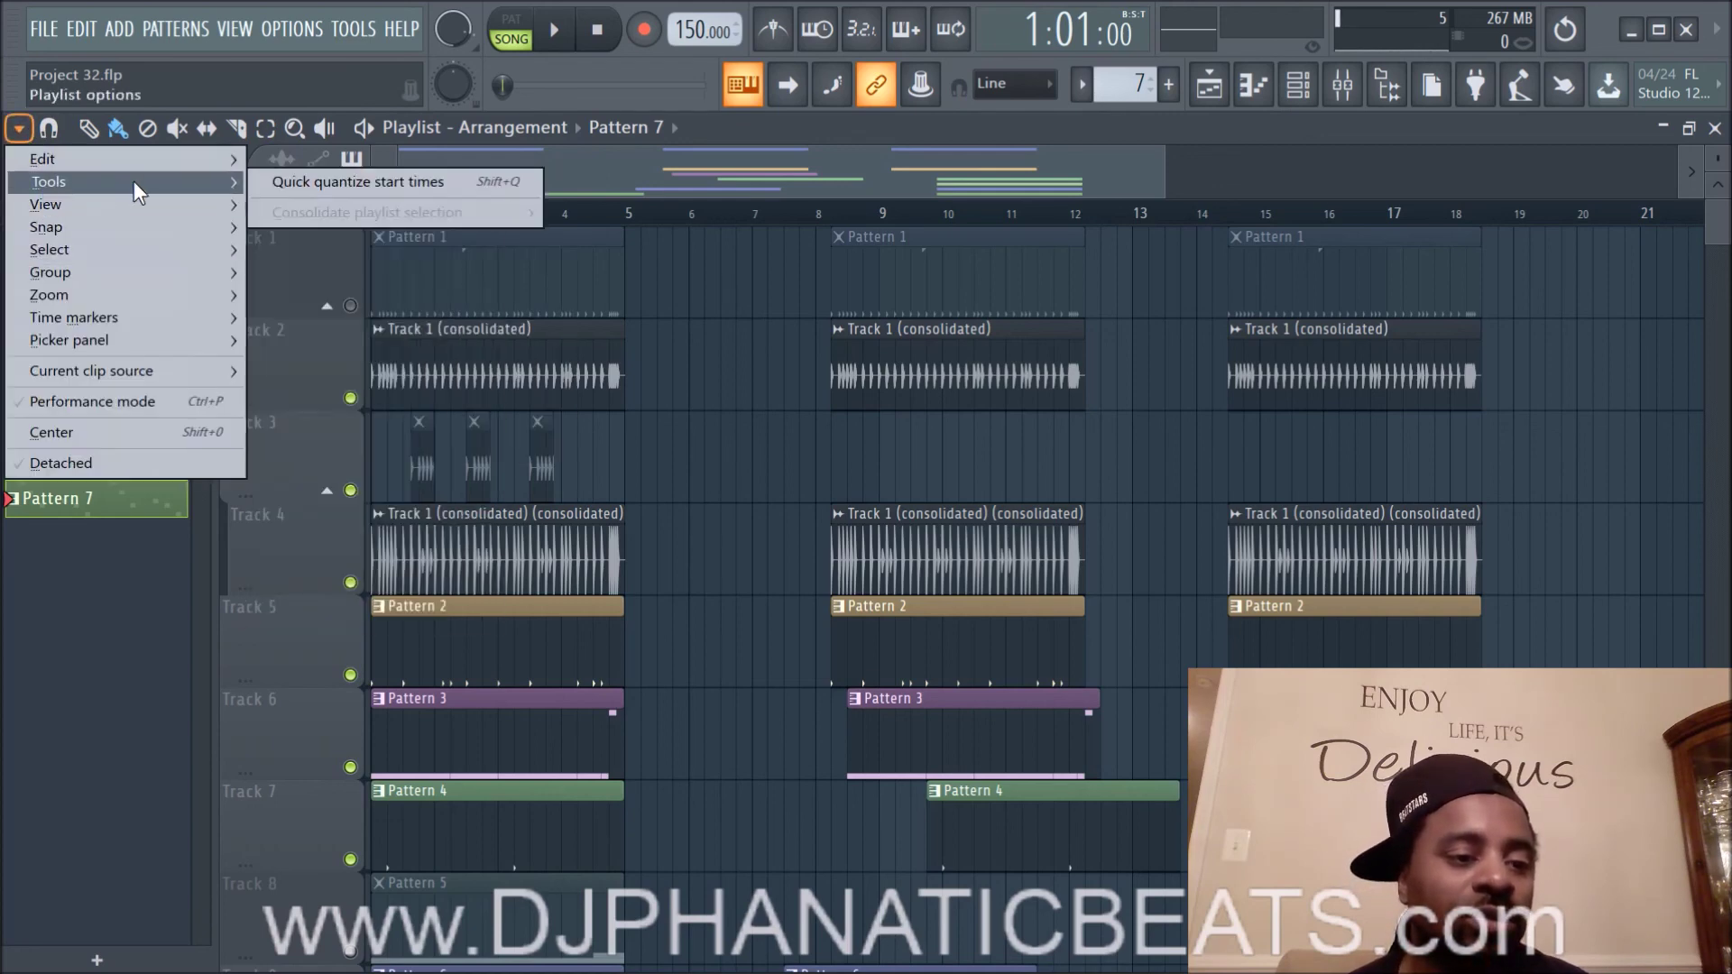
{"action": "mouse_move", "coordinate": [137, 202]}
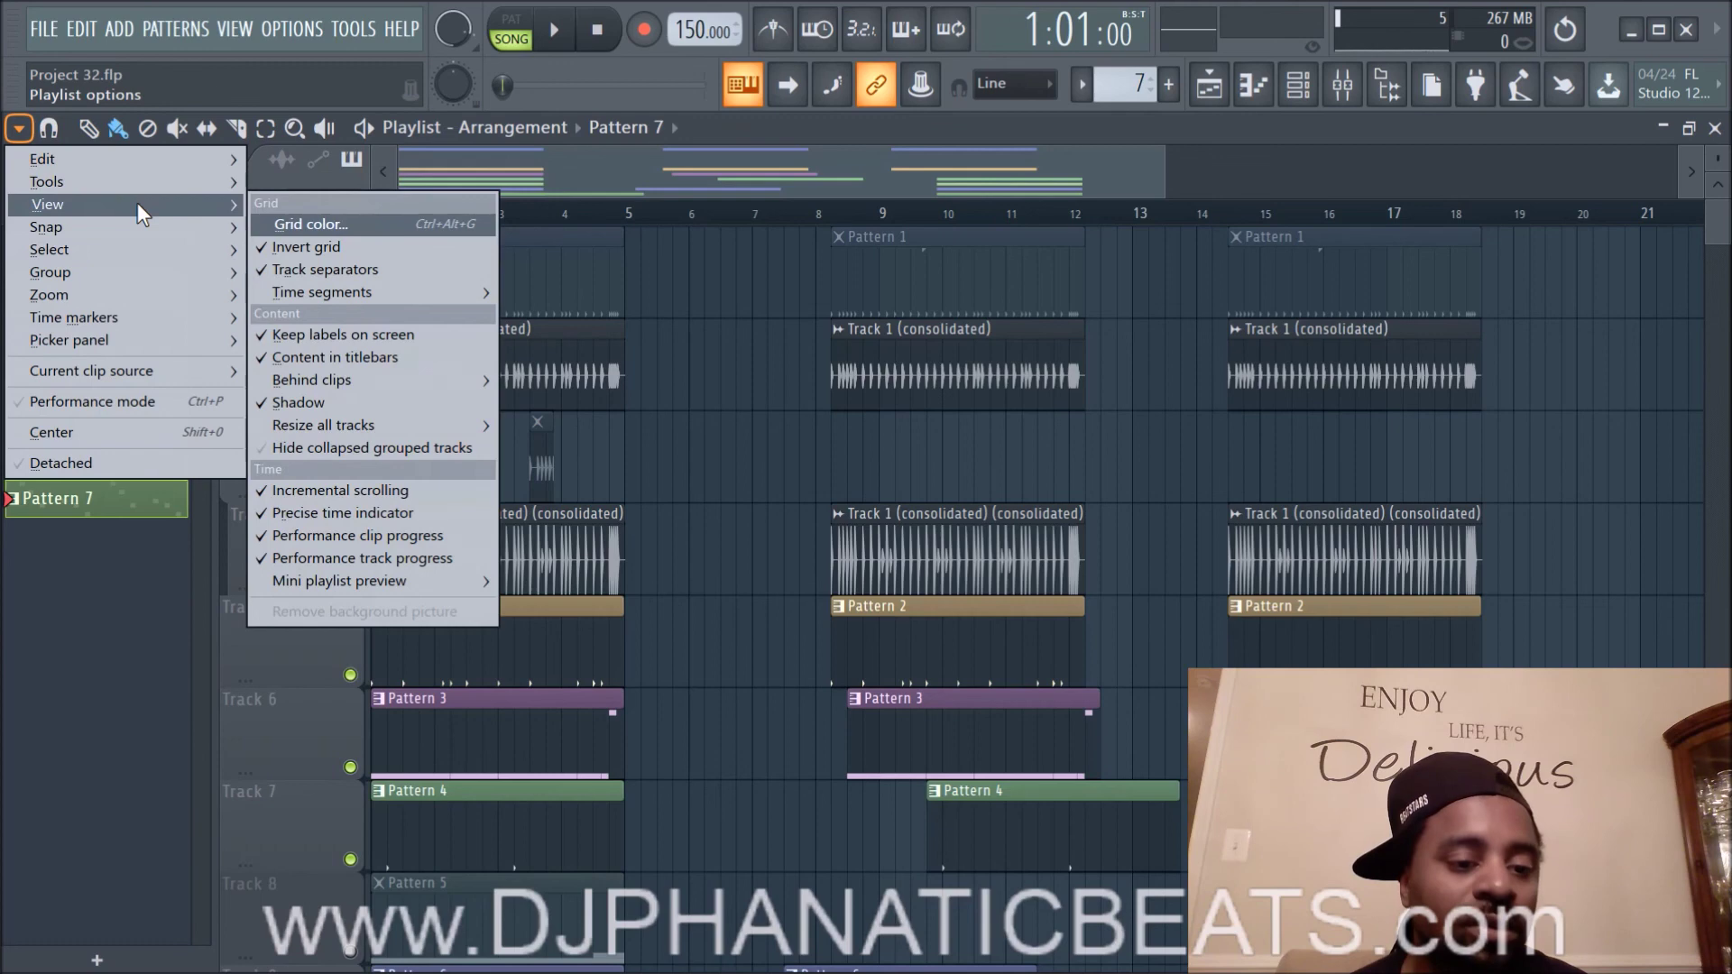
{"action": "mouse_move", "coordinate": [440, 584]}
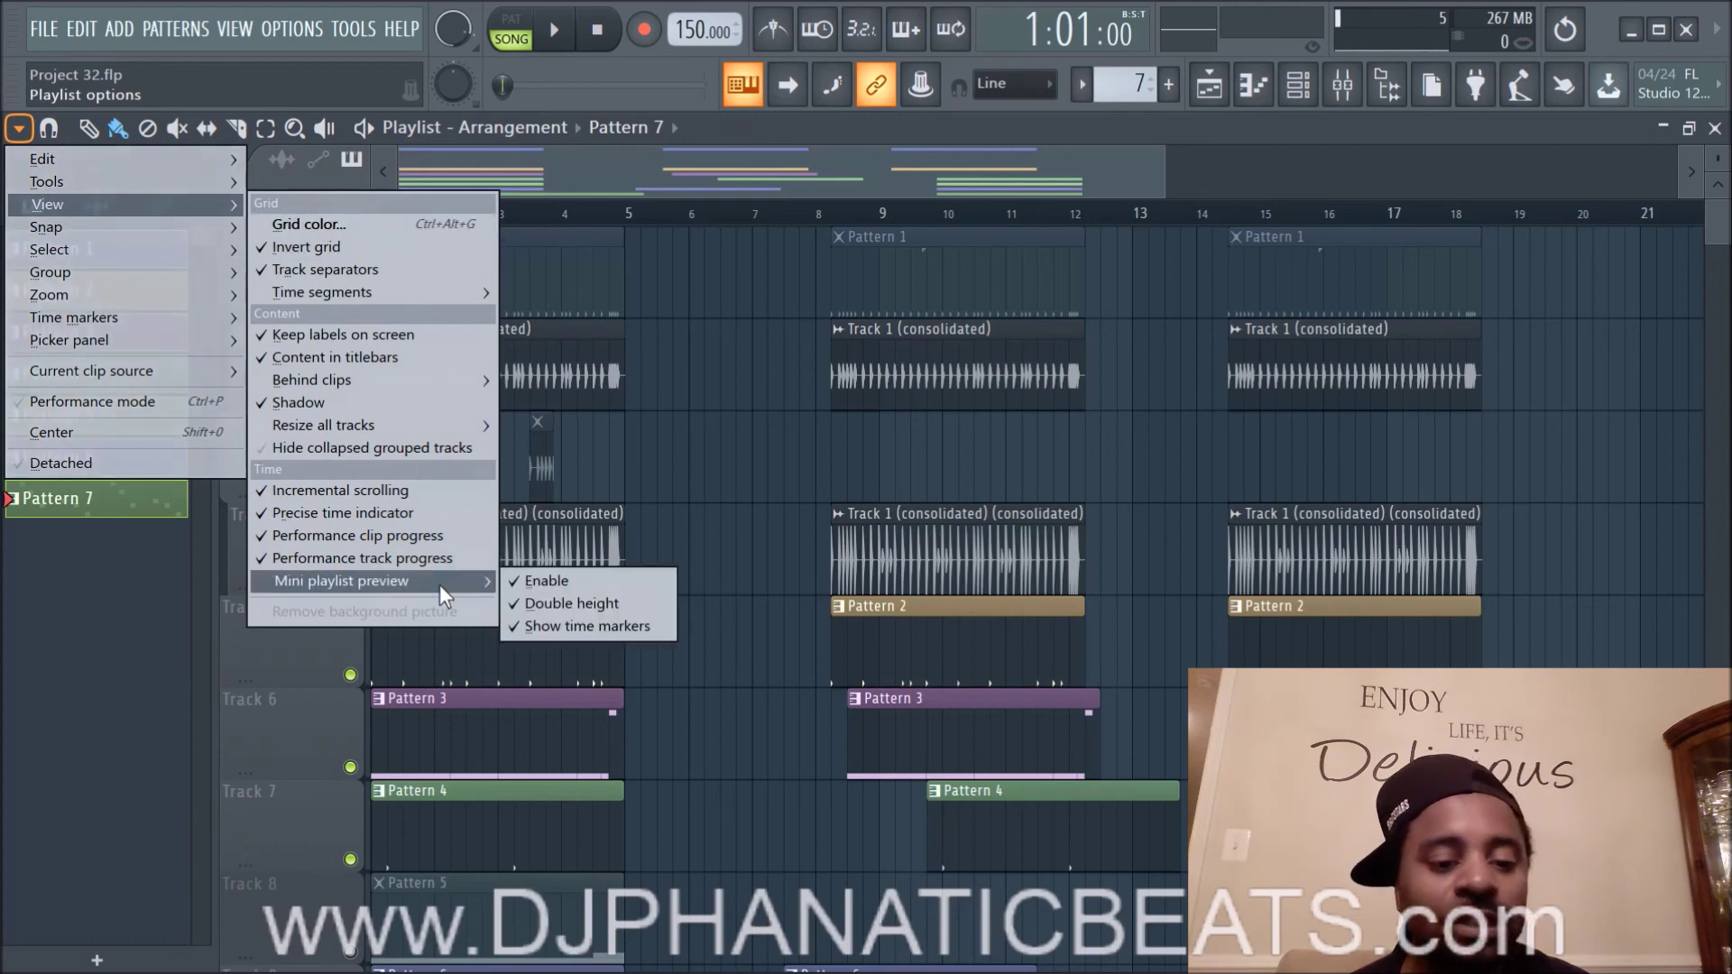
{"action": "left_click", "coordinate": [758, 373]}
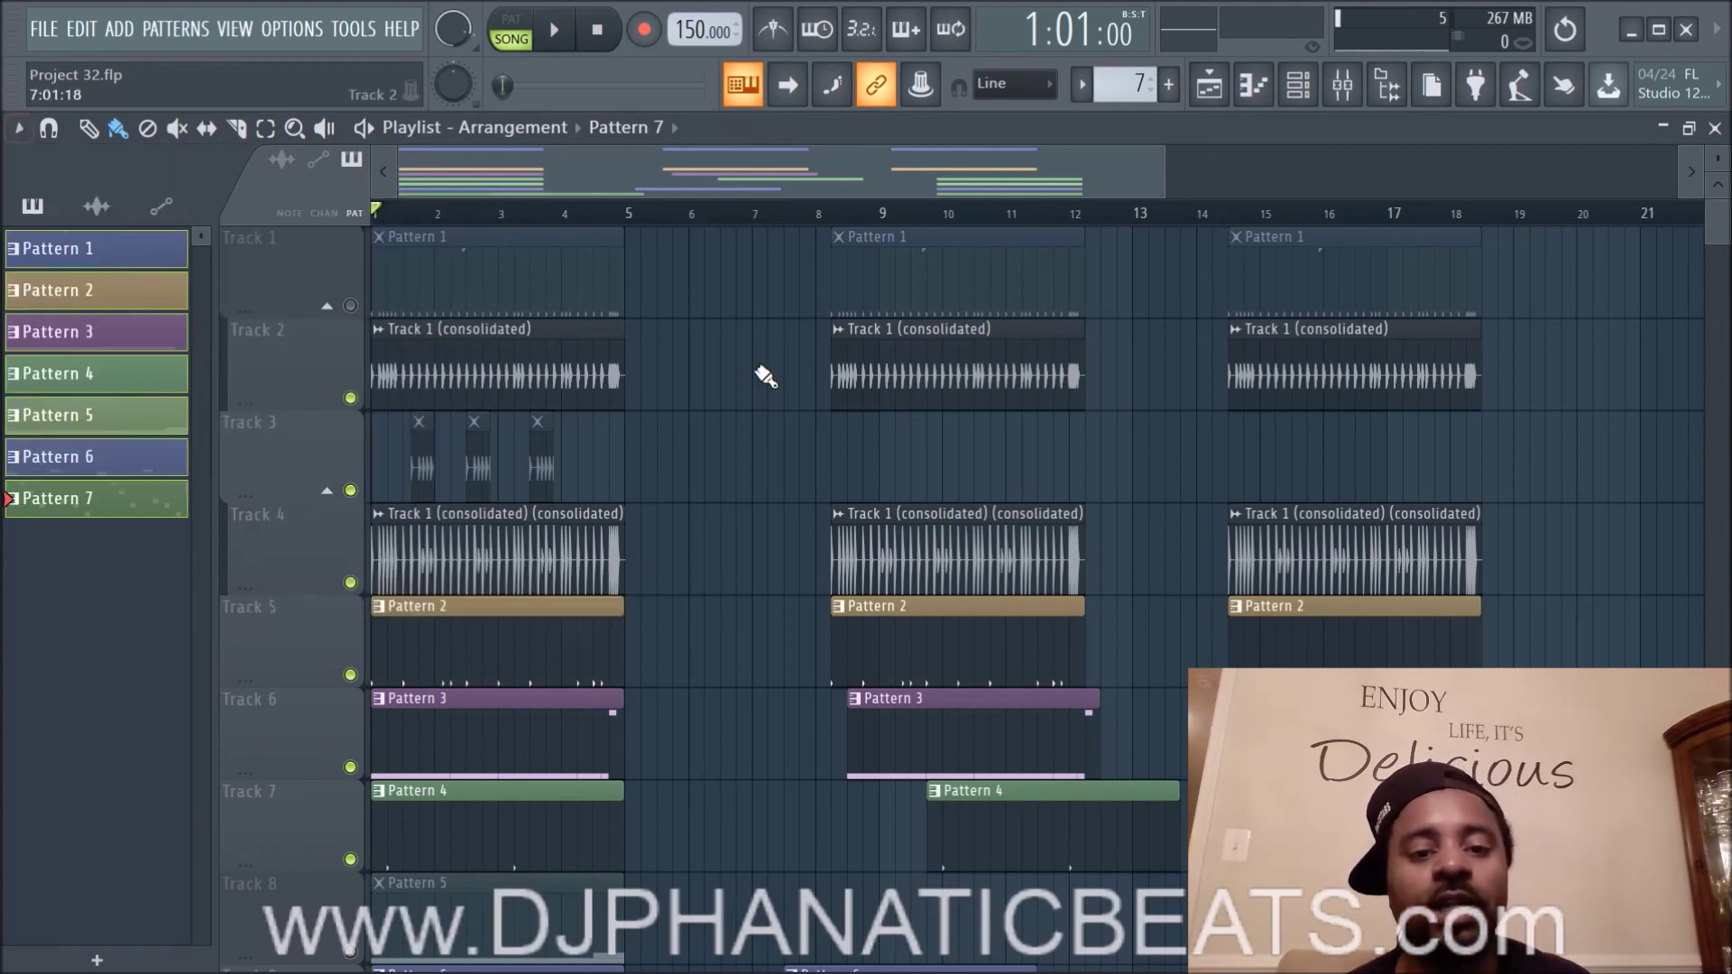
{"action": "scroll", "coordinate": [690, 180], "scroll_direction": "down", "scroll_amount": 3}
{"action": "scroll", "coordinate": [696, 182], "scroll_direction": "up", "scroll_amount": 3}
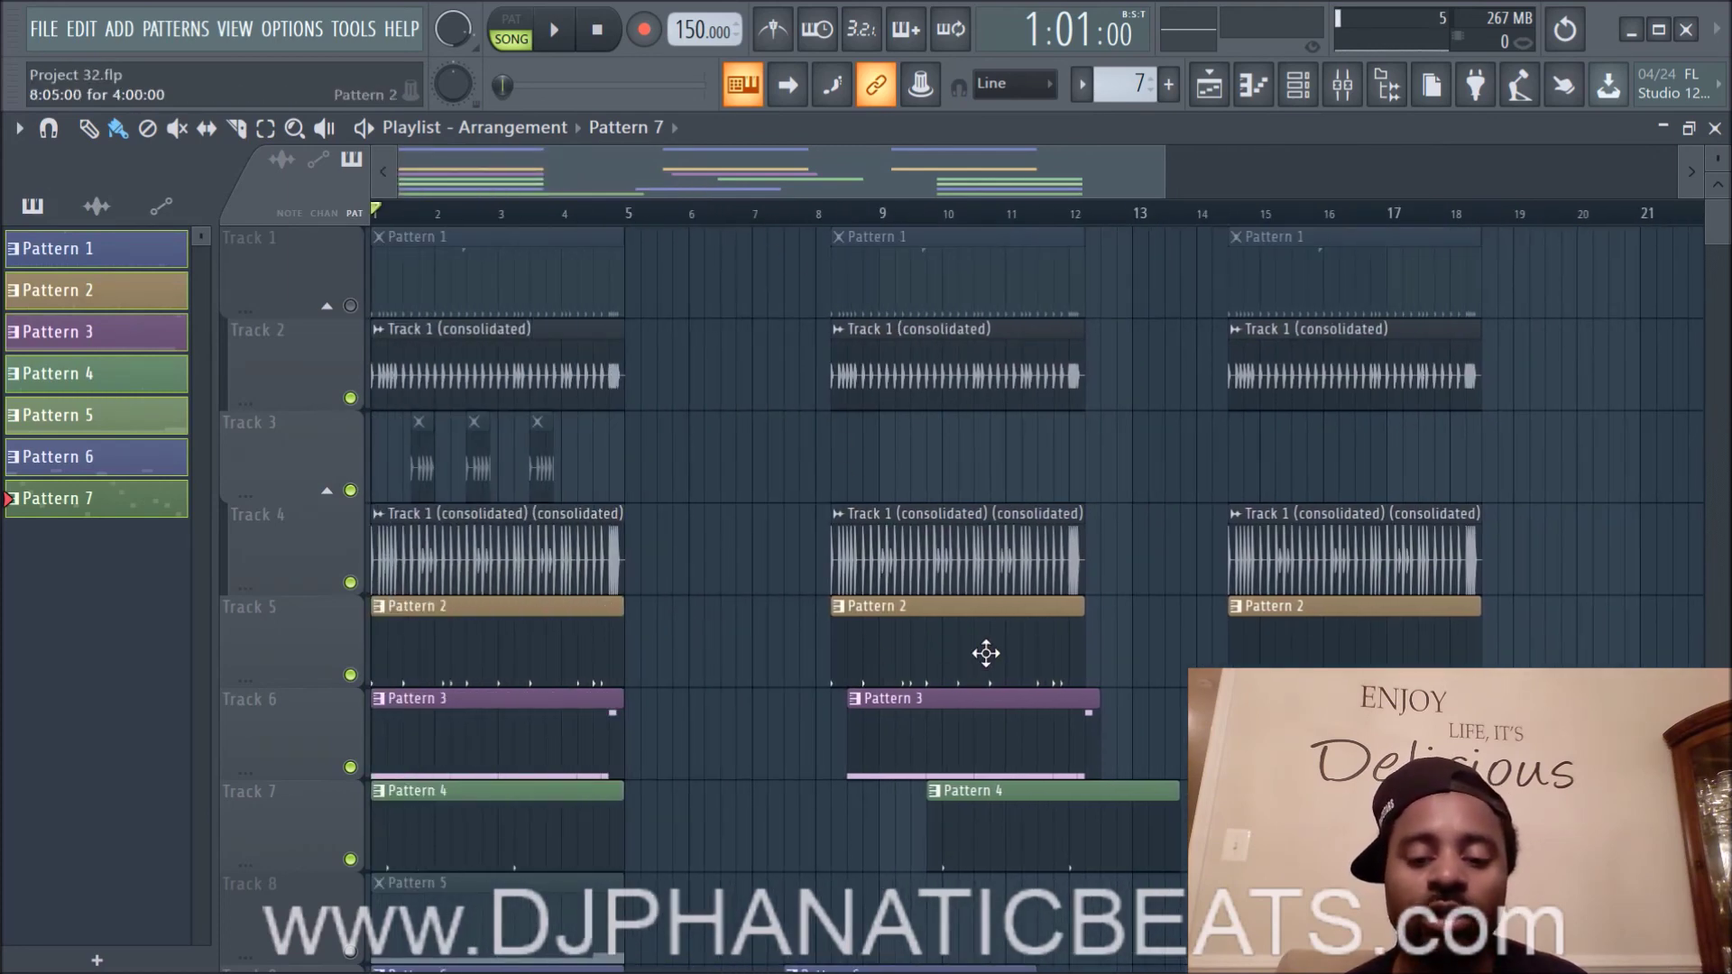
Step: Open the Pattern 2 clip's Kick notes in the piano roll and look along its mini preview
{"action": "left_click", "coordinate": [1347, 634]}
{"action": "double_click", "coordinate": [1347, 634]}
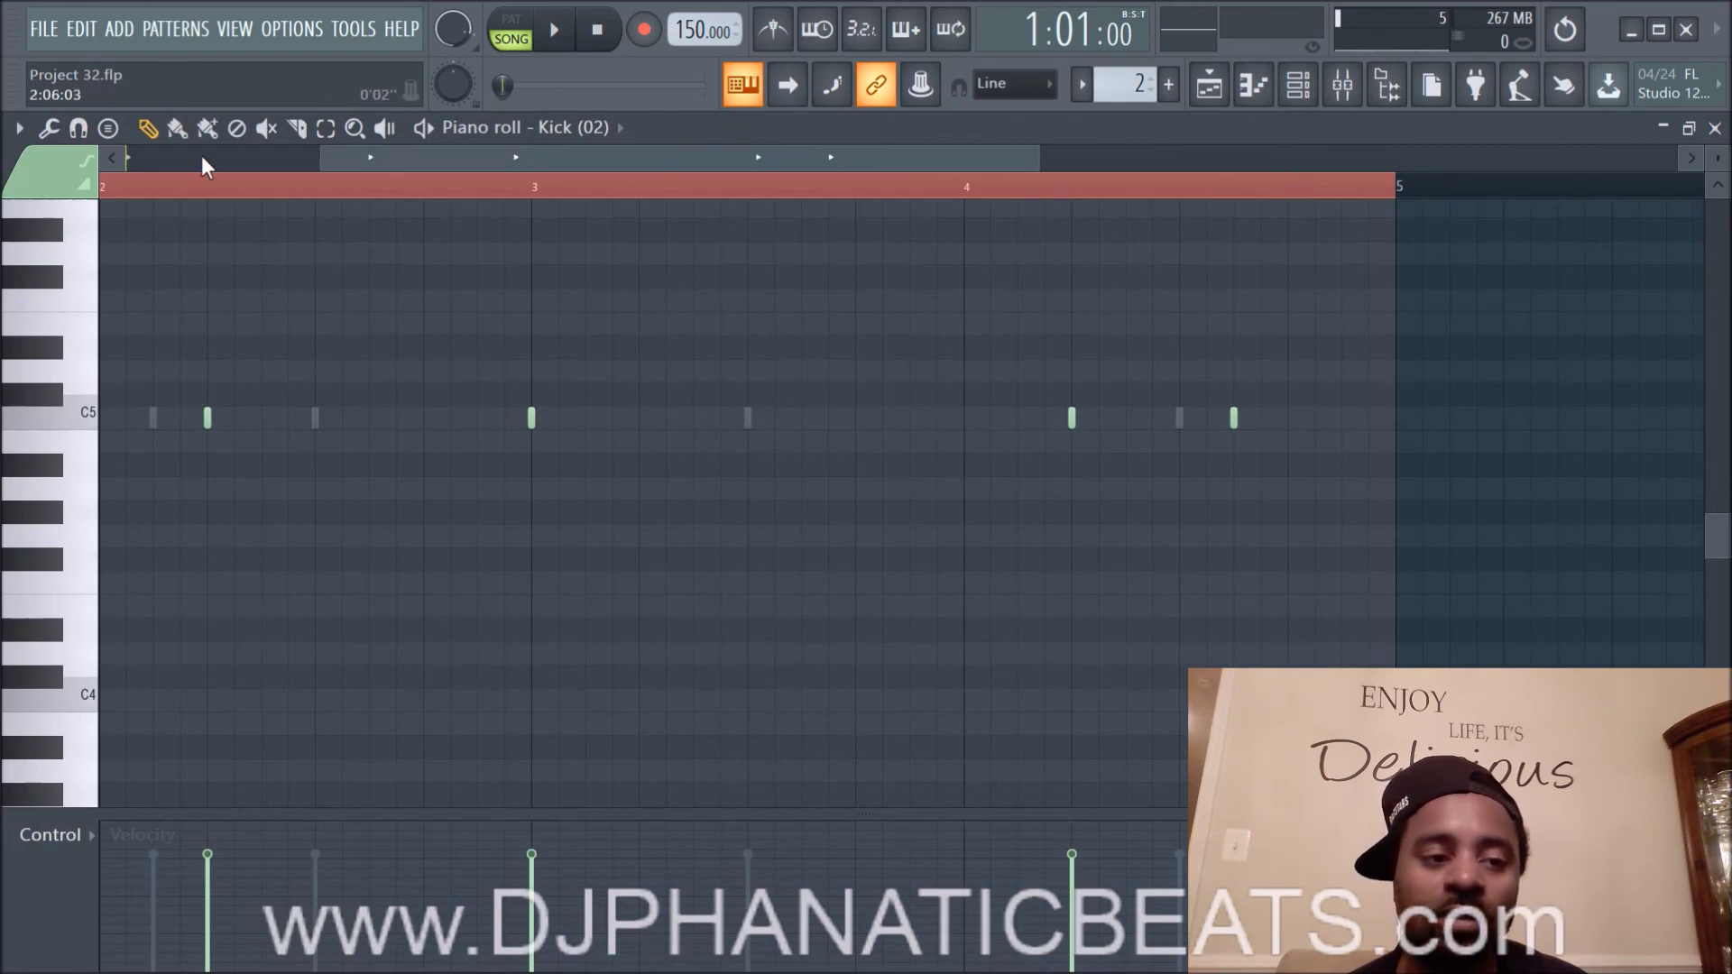
{"action": "scroll", "coordinate": [202, 155], "scroll_direction": "up", "scroll_amount": 1}
{"action": "scroll", "coordinate": [280, 156], "scroll_direction": "down", "scroll_amount": 6}
{"action": "scroll", "coordinate": [280, 155], "scroll_direction": "up", "scroll_amount": 6}
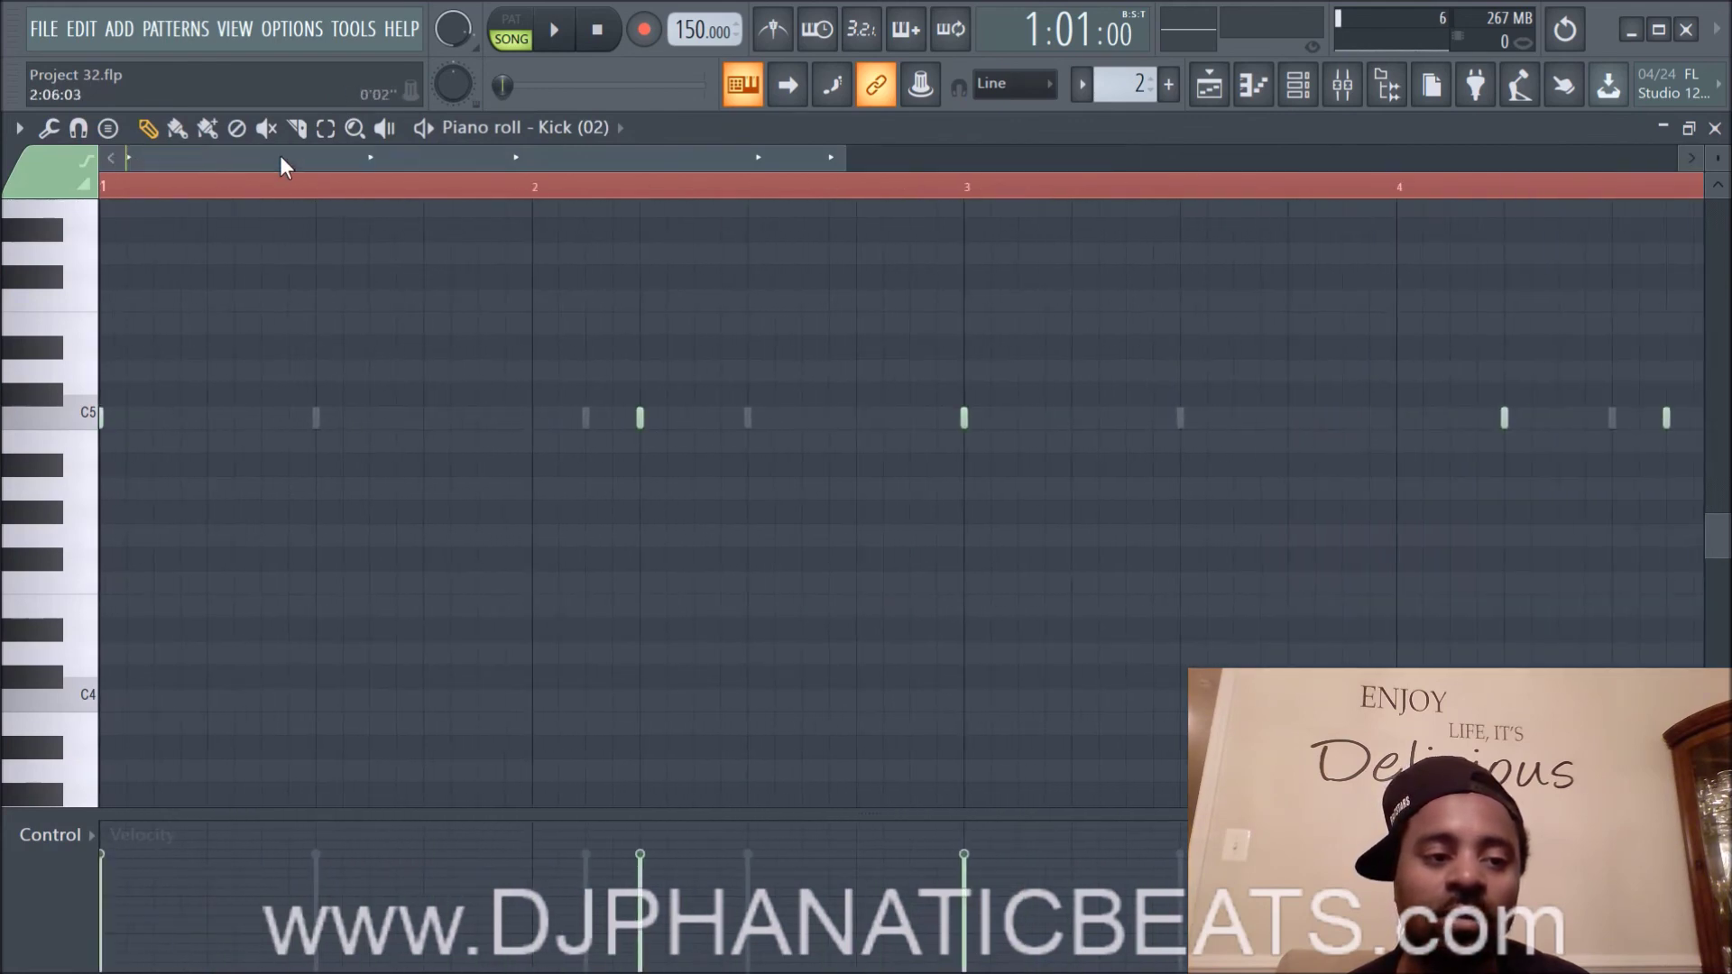
{"action": "scroll", "coordinate": [279, 155], "scroll_direction": "down", "scroll_amount": 2}
{"action": "scroll", "coordinate": [280, 155], "scroll_direction": "up", "scroll_amount": 2}
Step: Turn on Double height for the mini piano roll preview
{"action": "left_click", "coordinate": [20, 127]}
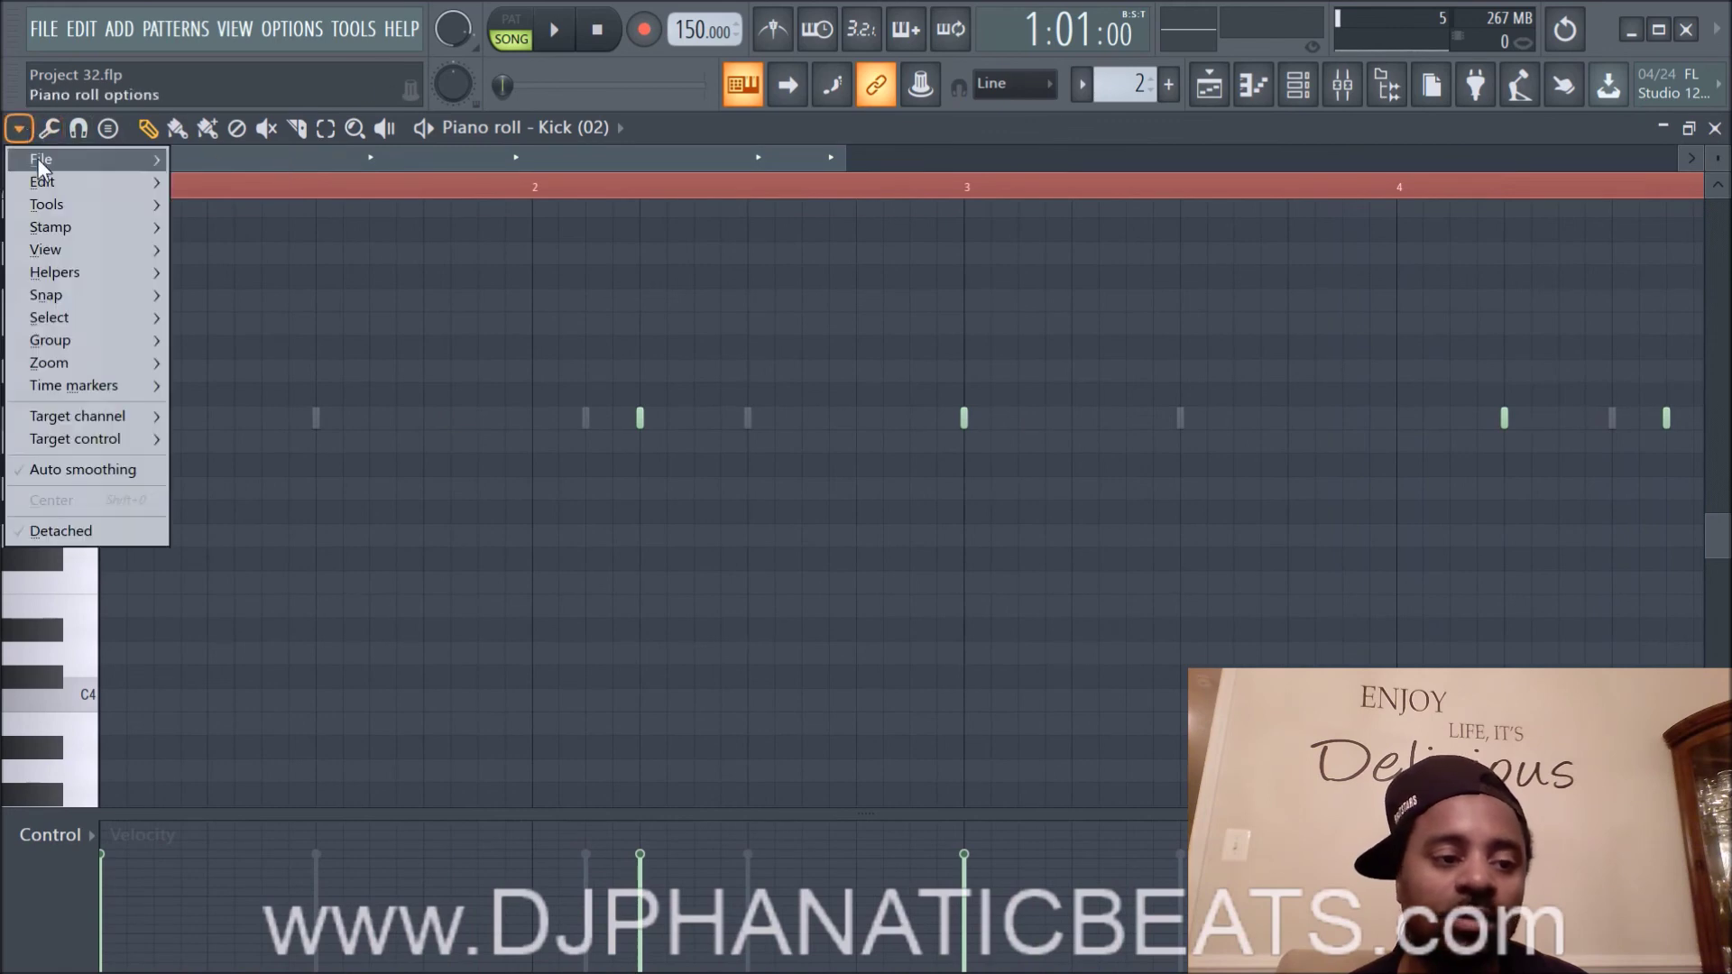
{"action": "mouse_move", "coordinate": [45, 254]}
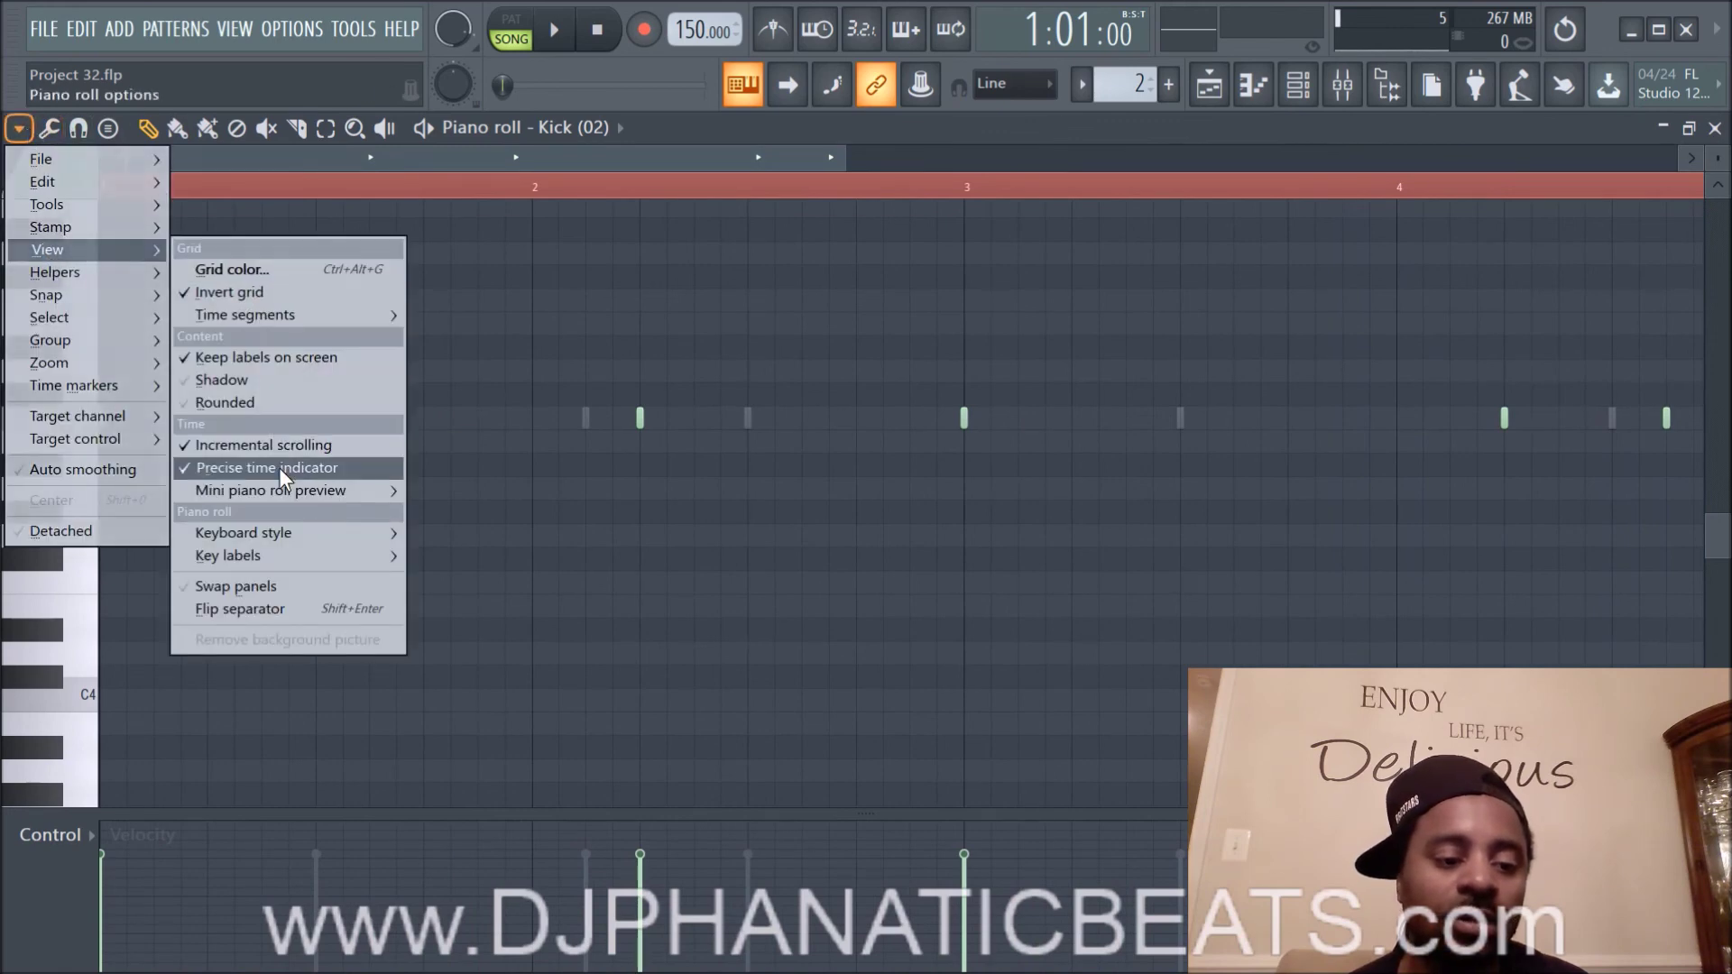
{"action": "mouse_move", "coordinate": [294, 490]}
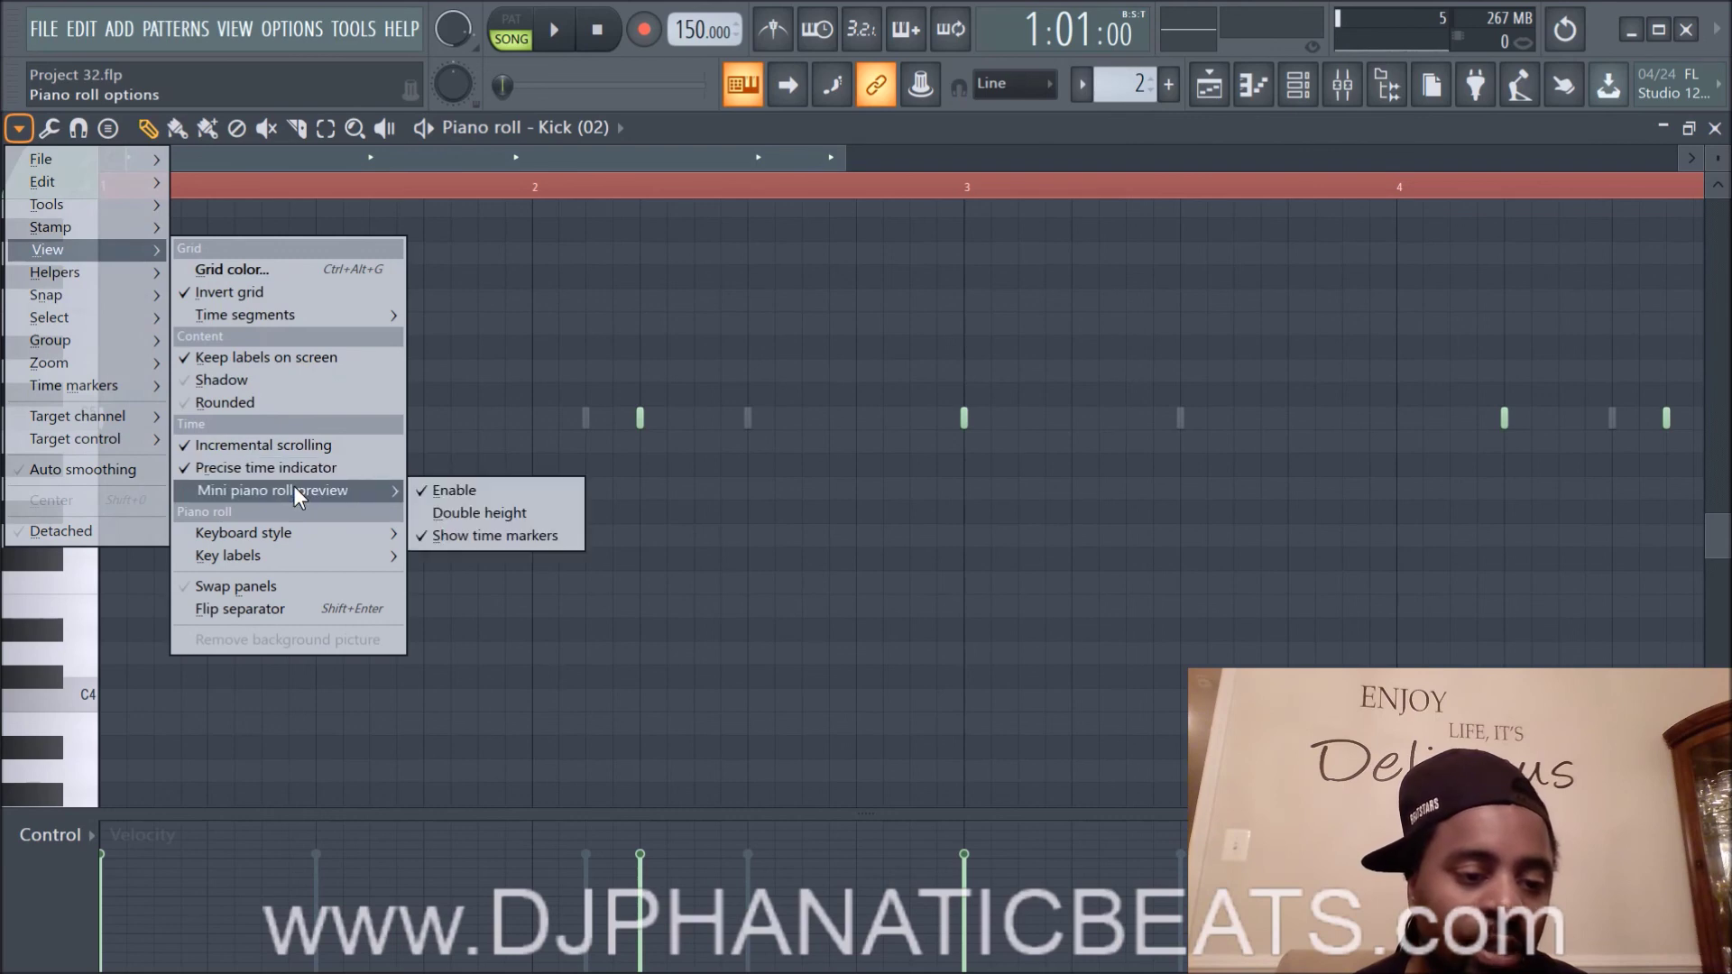
{"action": "left_click", "coordinate": [473, 513]}
{"action": "scroll", "coordinate": [366, 164], "scroll_direction": "down", "scroll_amount": 4}
{"action": "scroll", "coordinate": [384, 164], "scroll_direction": "up", "scroll_amount": 4}
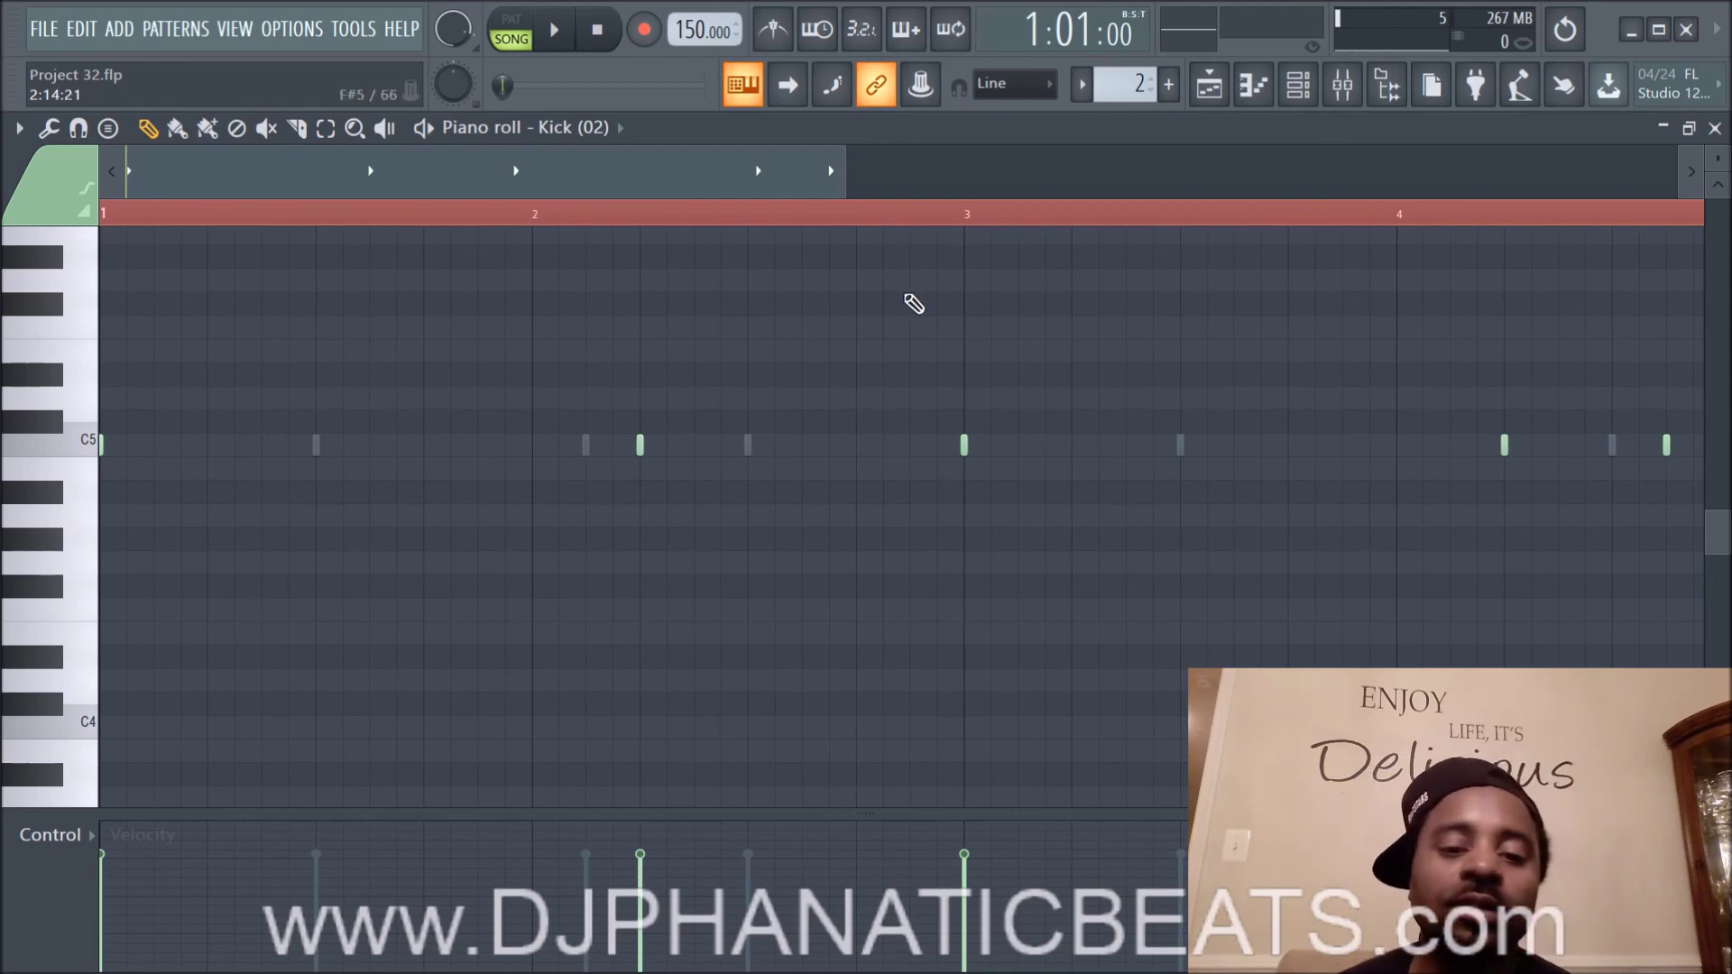
Step: Return to the playlist and look over its tracks
{"action": "left_click", "coordinate": [1211, 85]}
{"action": "scroll", "coordinate": [1063, 383], "scroll_direction": "down", "scroll_amount": 3}
{"action": "scroll", "coordinate": [1074, 386], "scroll_direction": "up", "scroll_amount": 3}
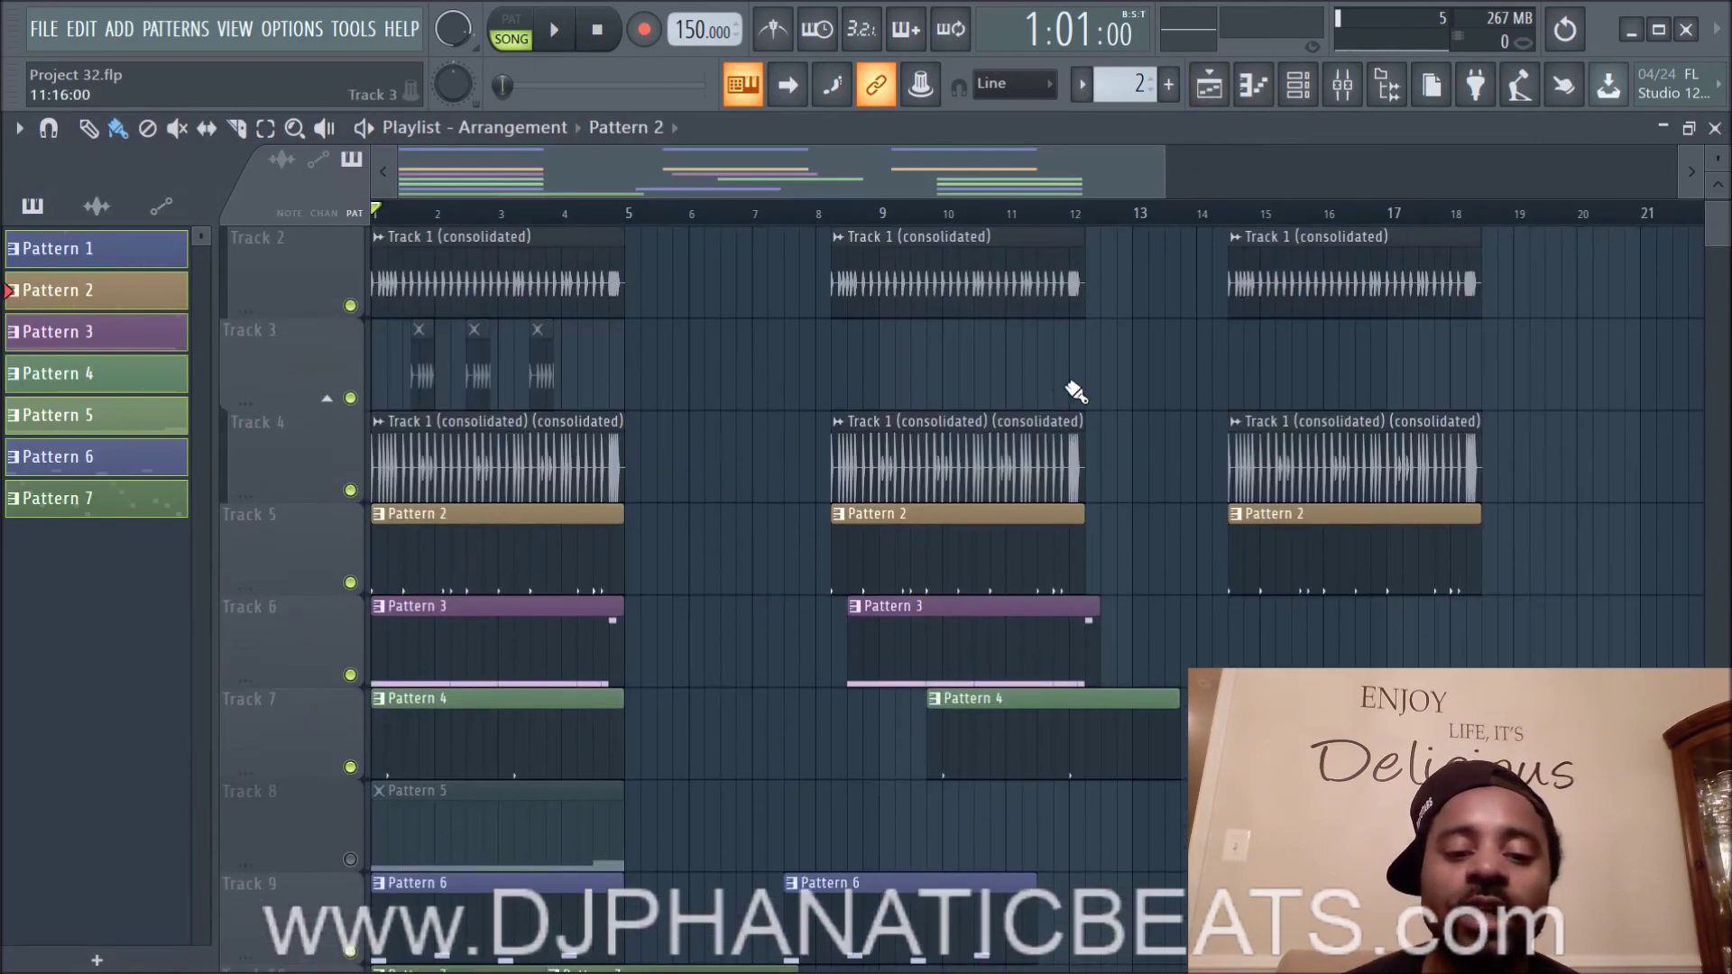